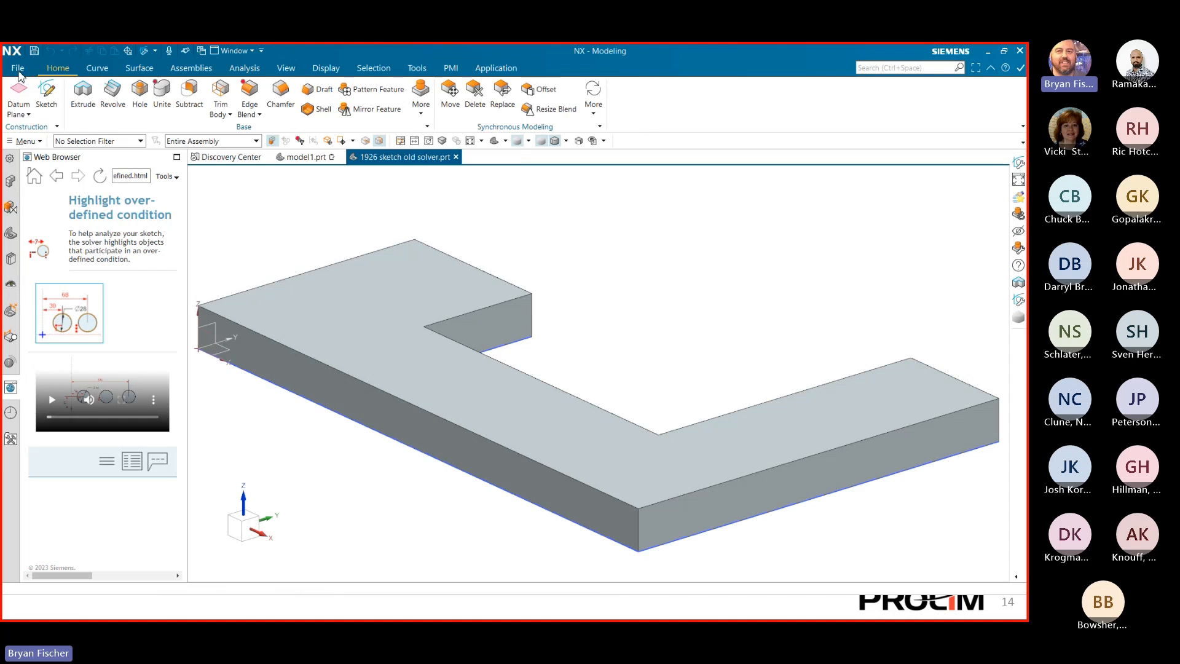
- Open the NX version information, highlight the version number, and close the information window
left_click(18, 68)
mouse_move(31, 319)
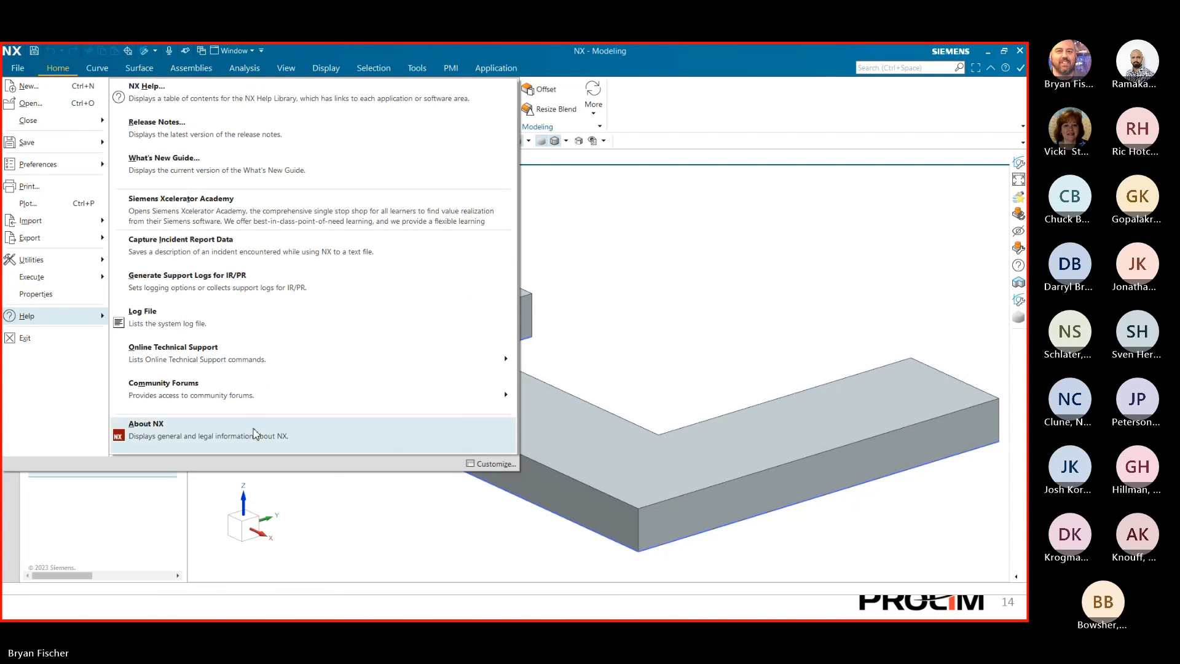
left_click(253, 430)
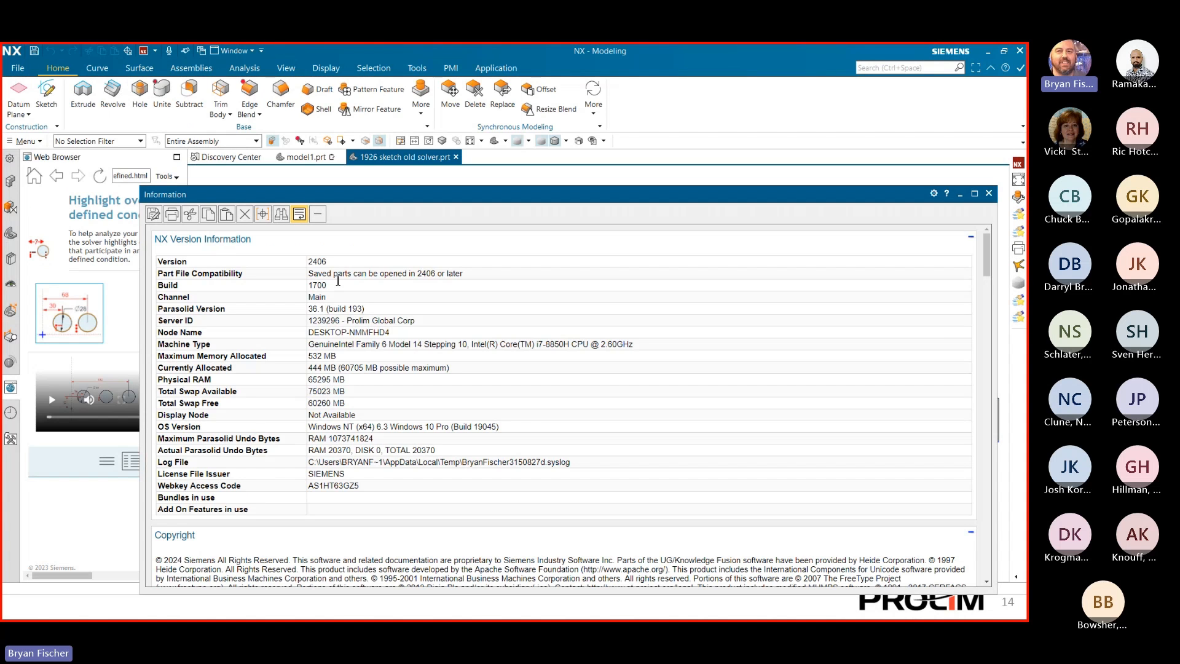
double_click(317, 261)
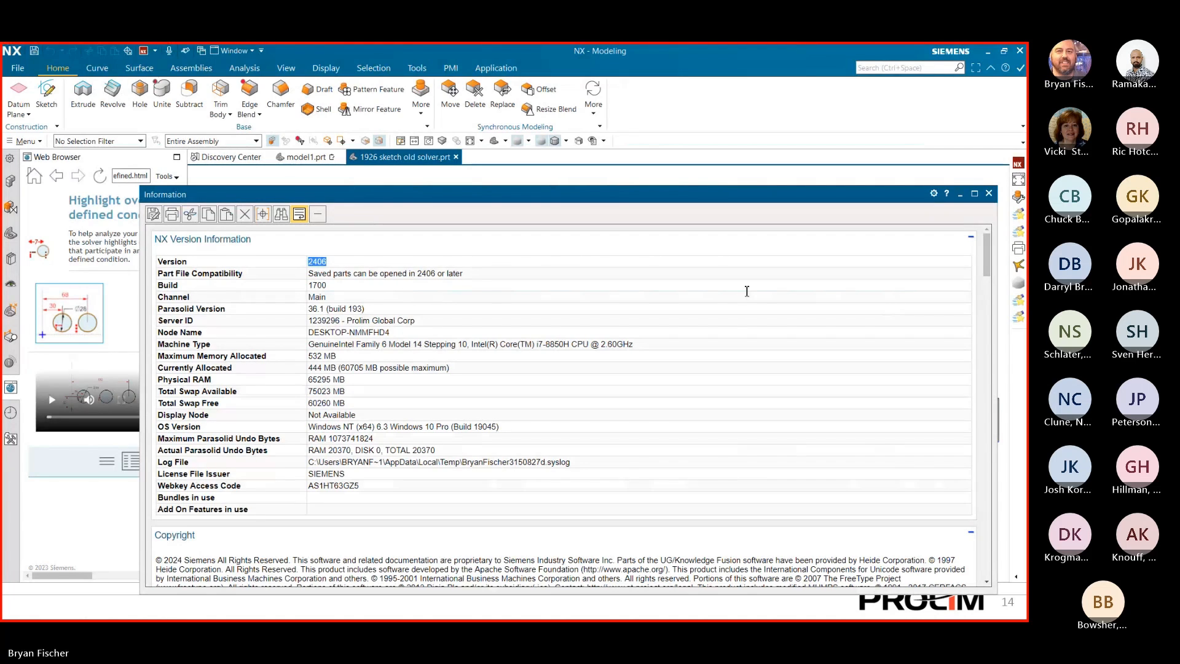
left_click(989, 193)
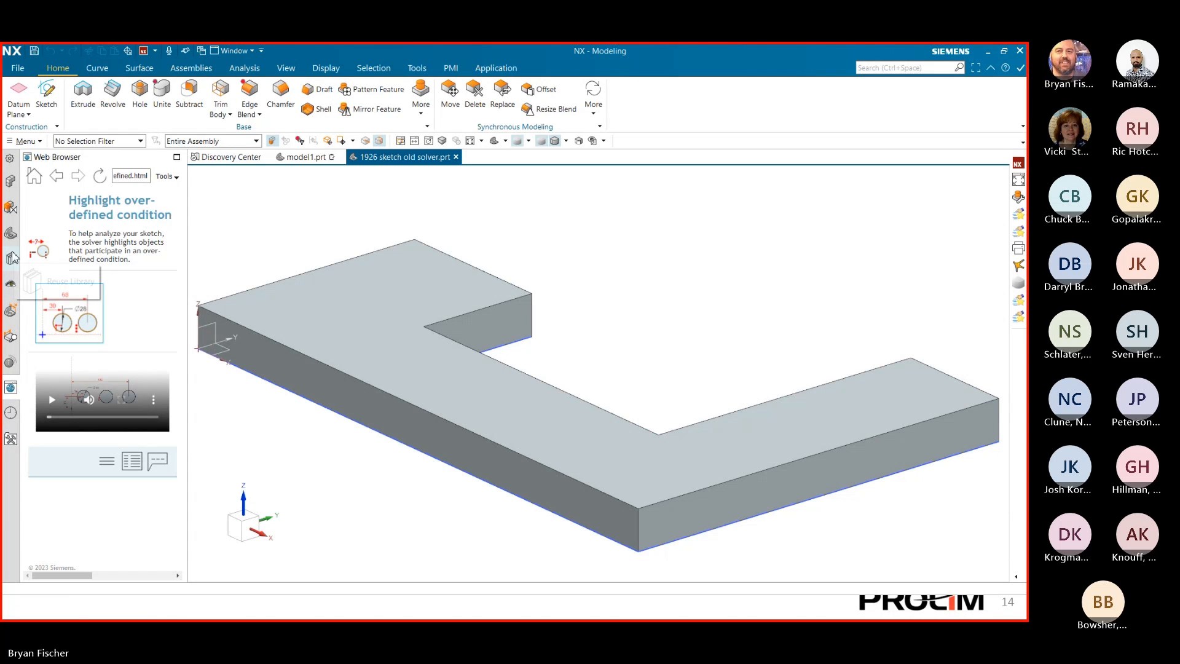
- Open the base sketch SKETCH_000 for editing to inspect its dimensions and constraints, and exit the sketch
left_click(11, 234)
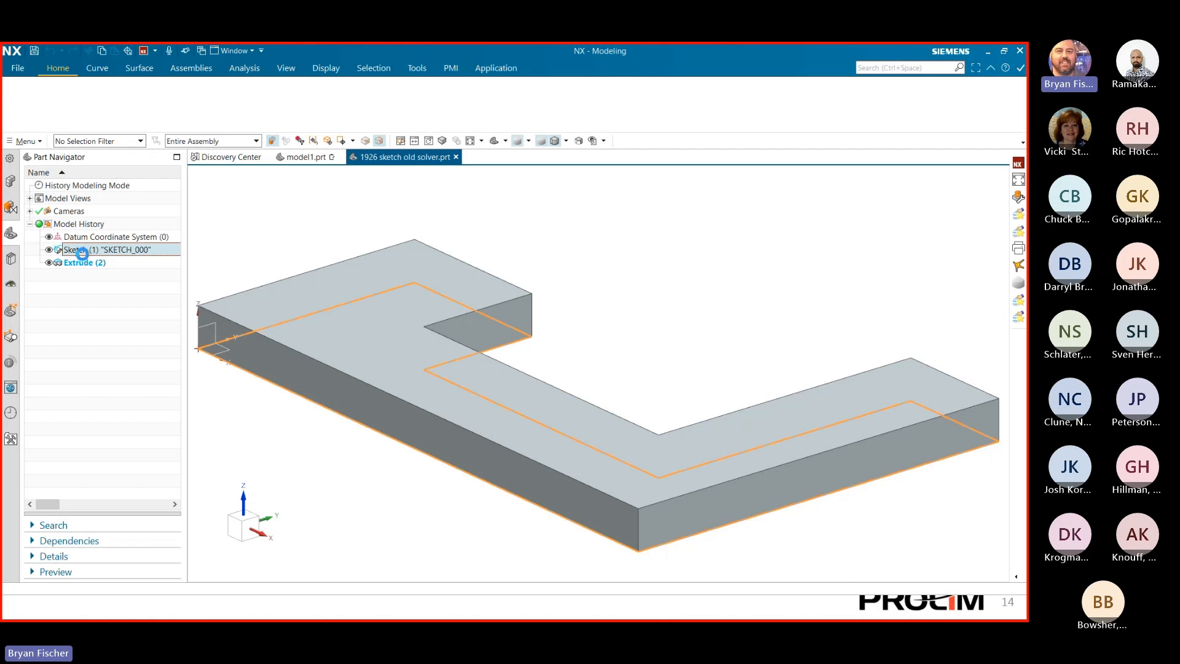
double_click(80, 250)
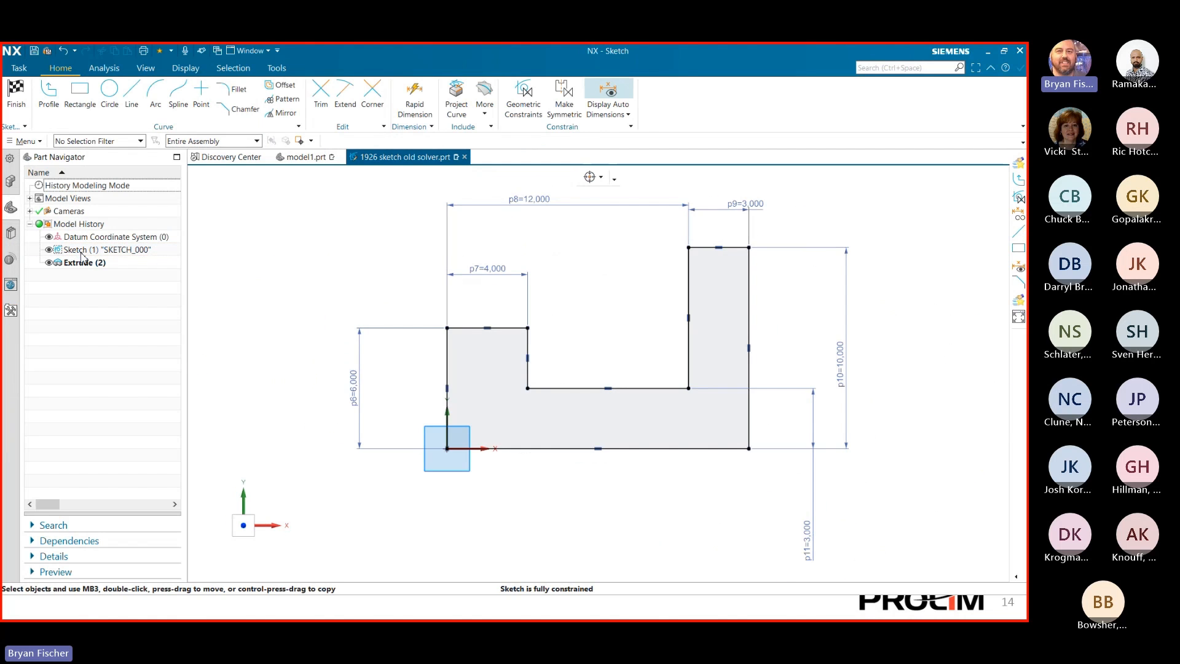
left_click(16, 94)
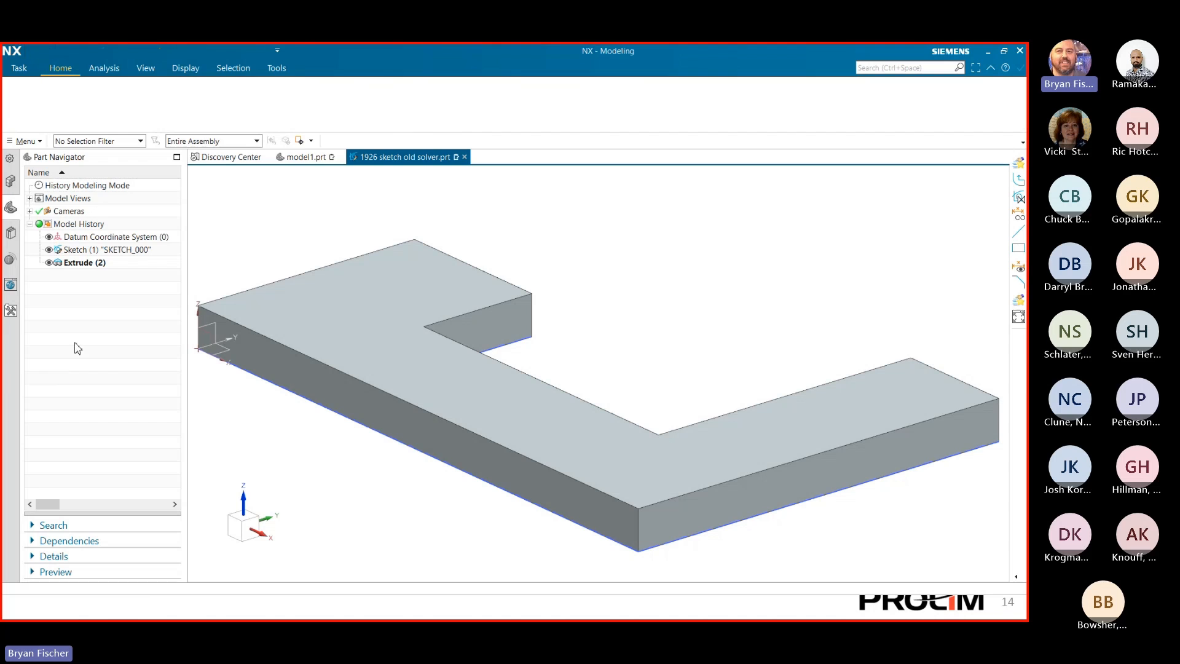
- Set dimension p6 of SKETCH_000 to 10 through the feature's details, without opening the sketch
left_click(147, 250)
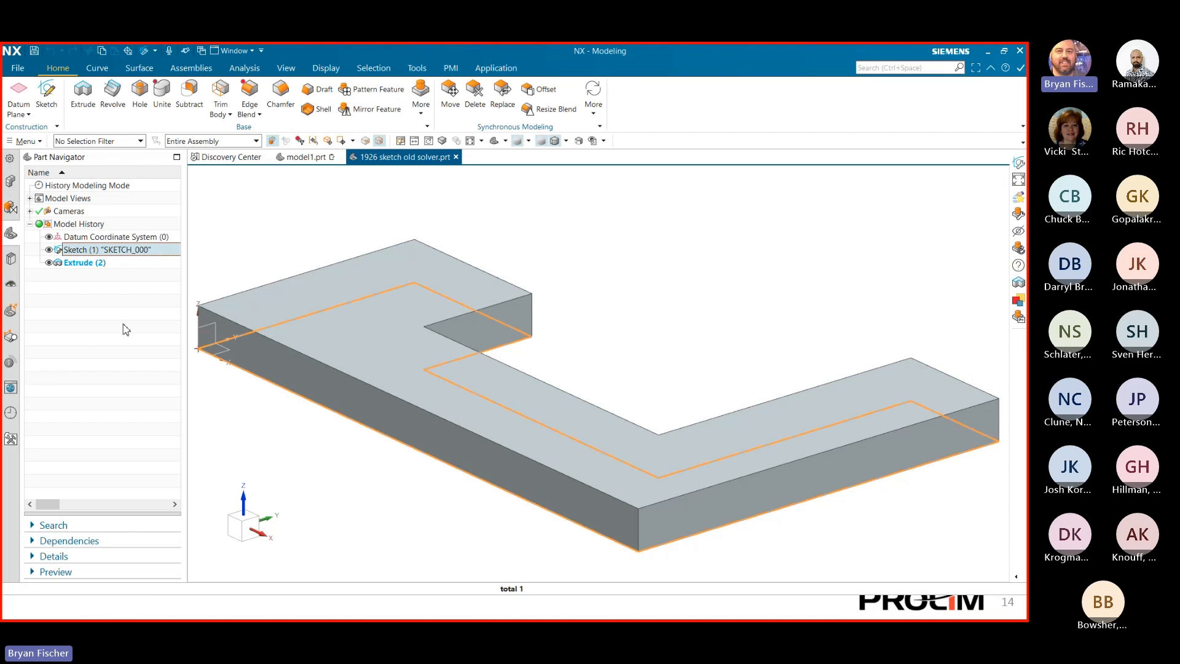
left_click(55, 555)
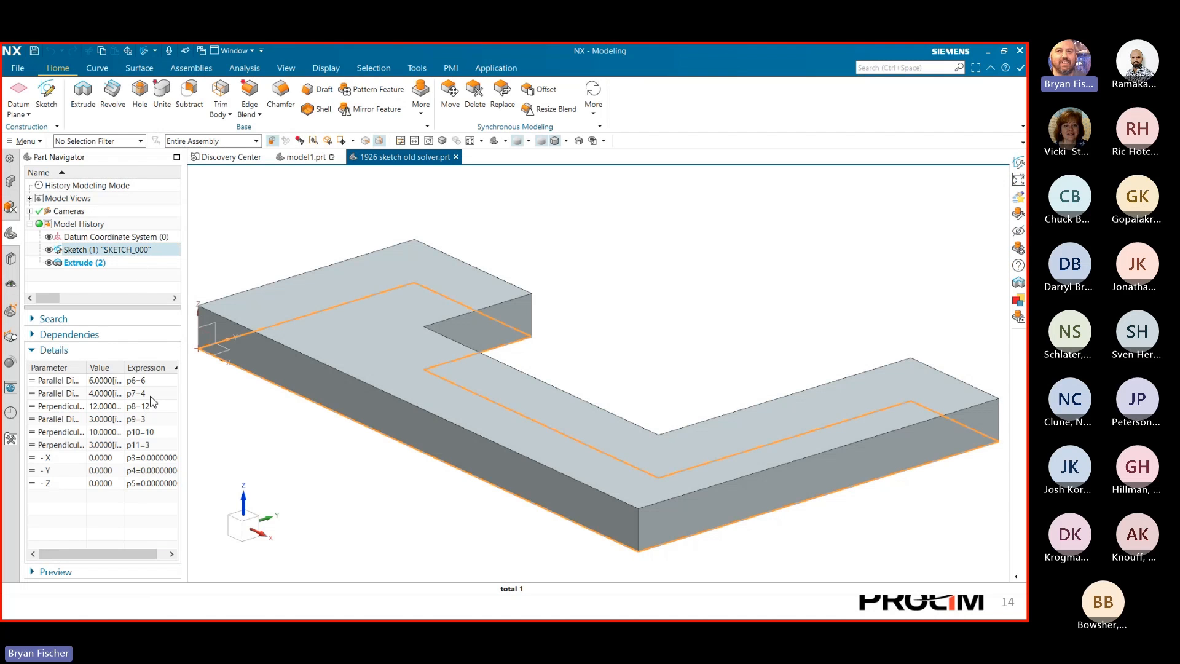
double_click(158, 381)
type("10")
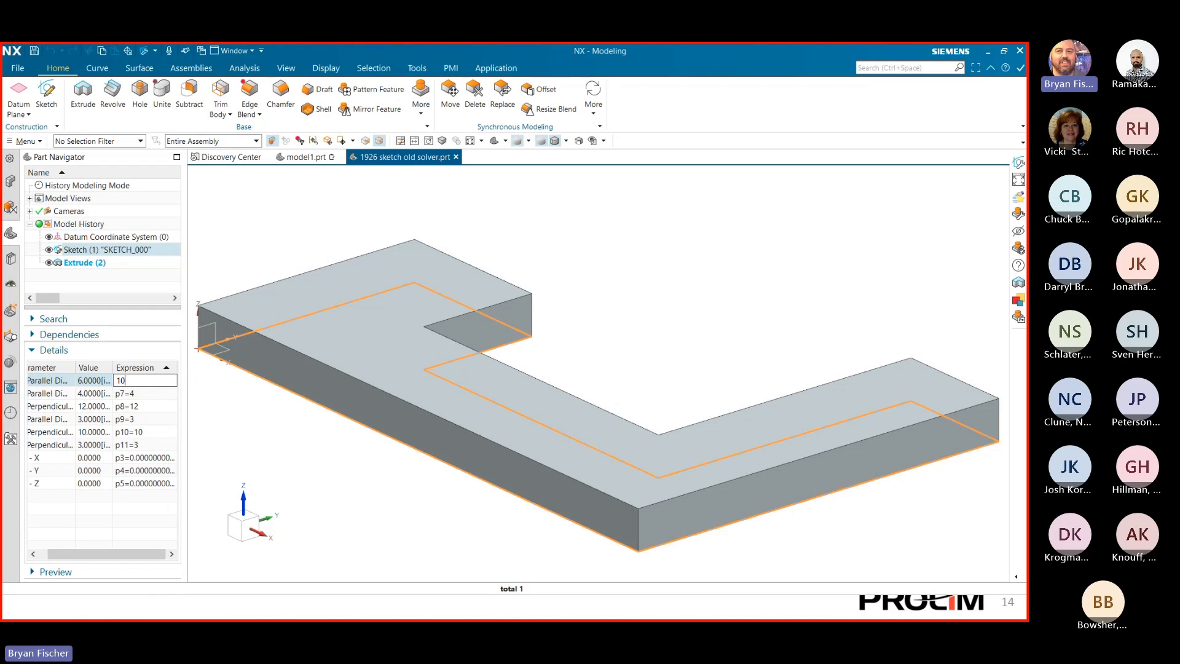
key("Return")
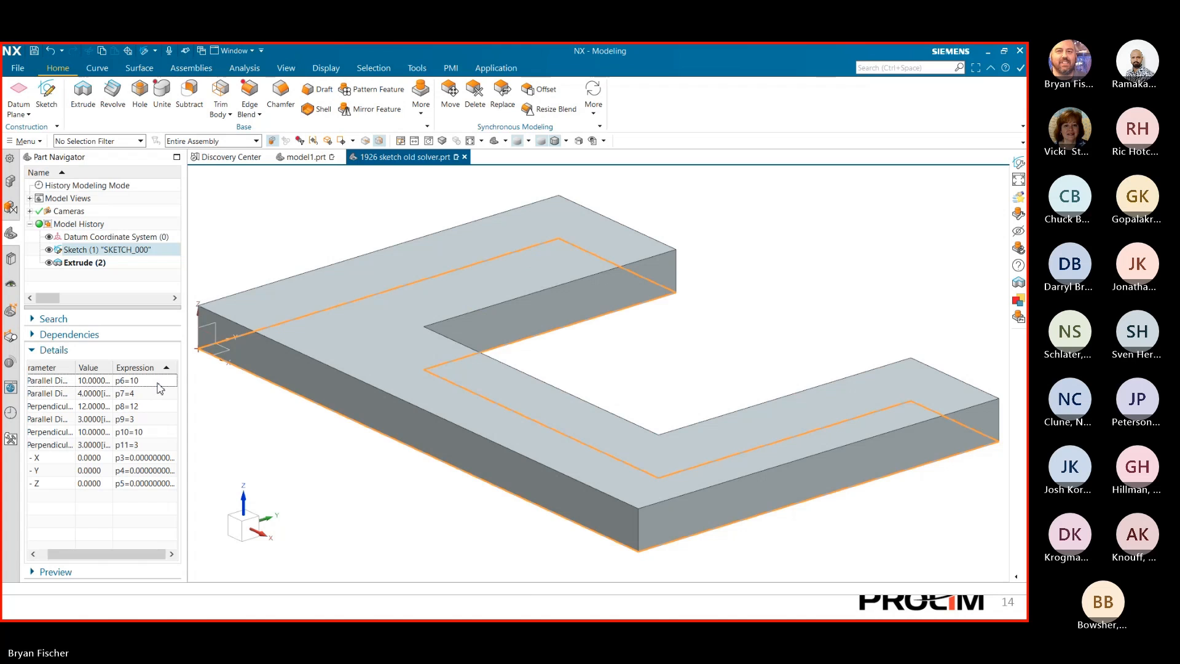
left_click(99, 349)
- Edit the parameters of SKETCH_000 and set dimension p6 to 5
right_click(73, 257)
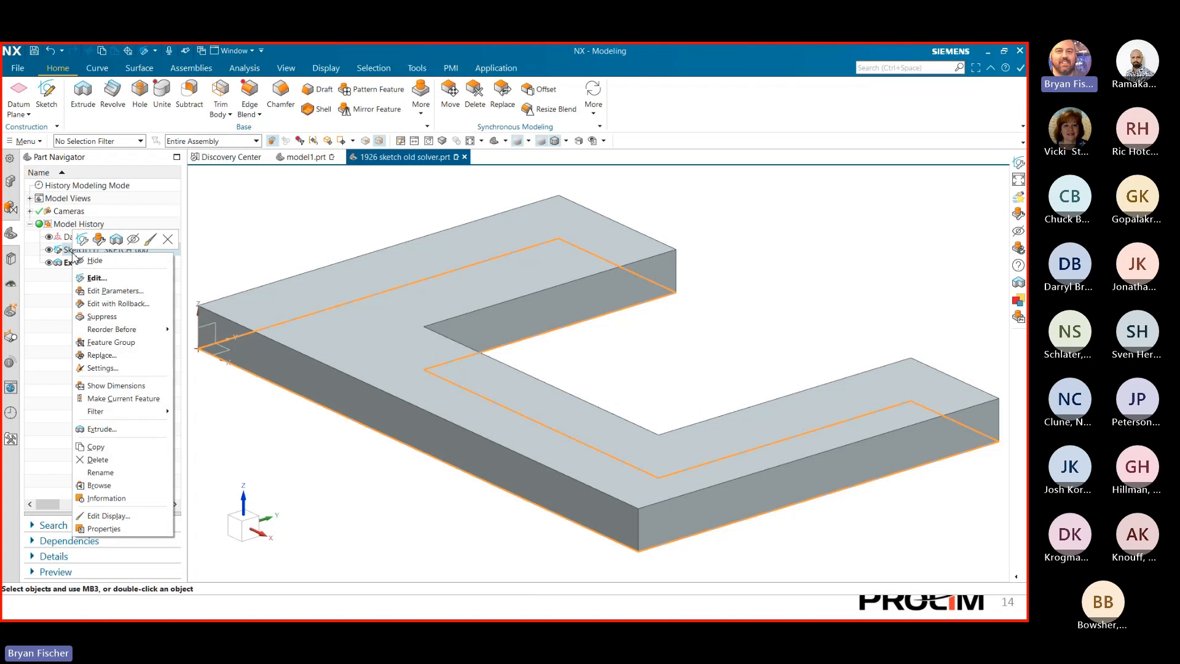
left_click(99, 286)
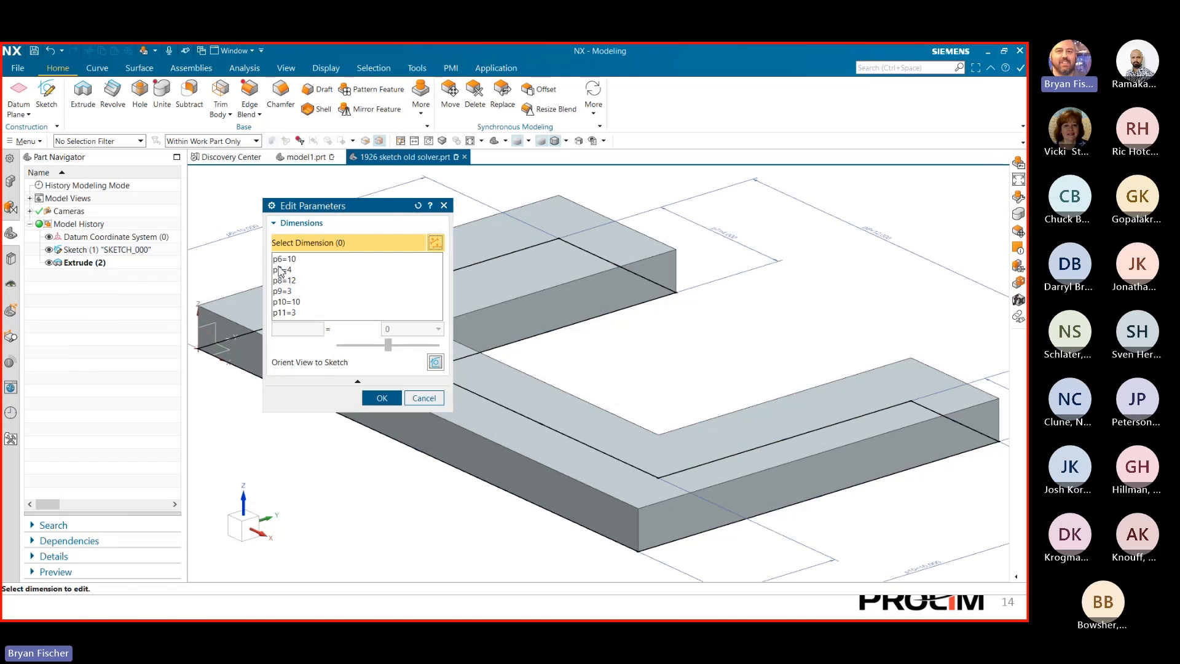
left_click(284, 259)
left_click_drag(358, 345, 367, 359)
left_click(383, 328)
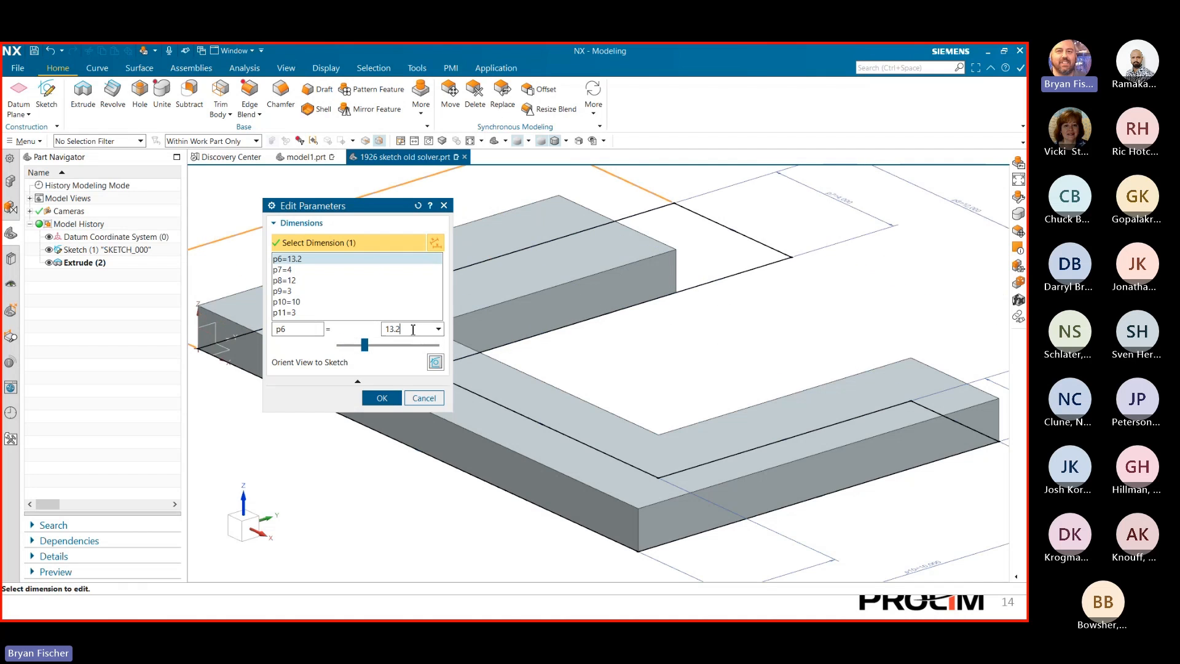
double_click(383, 329)
type("5")
key("Return")
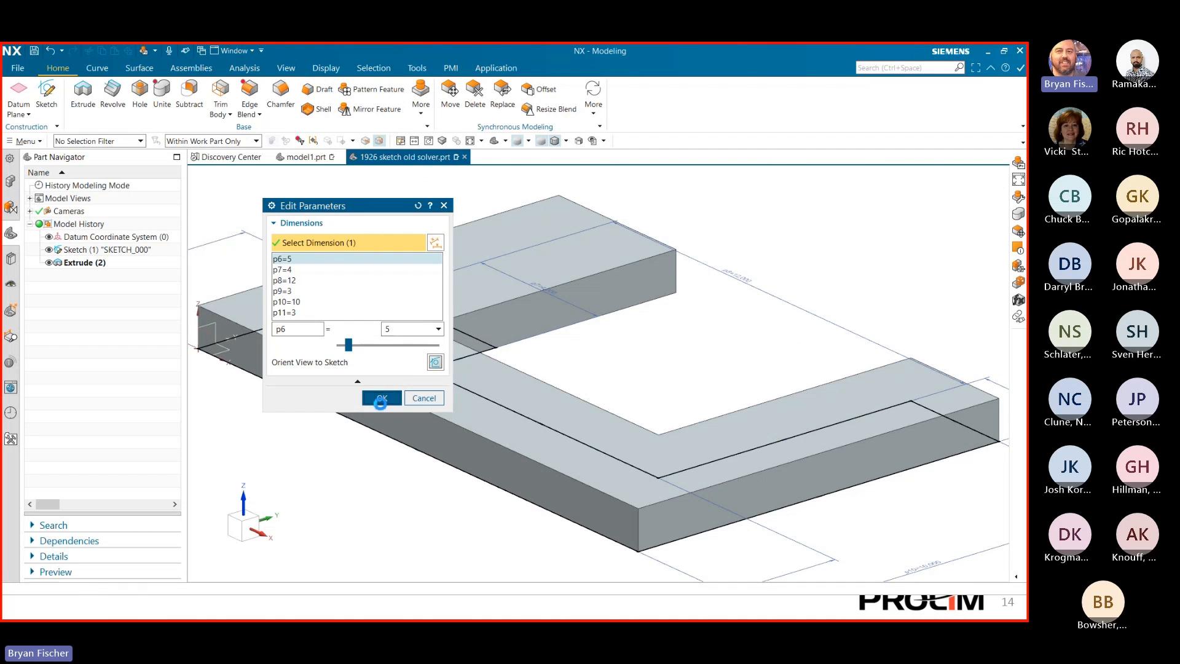
left_click(382, 397)
scroll(372, 453, "down", 1)
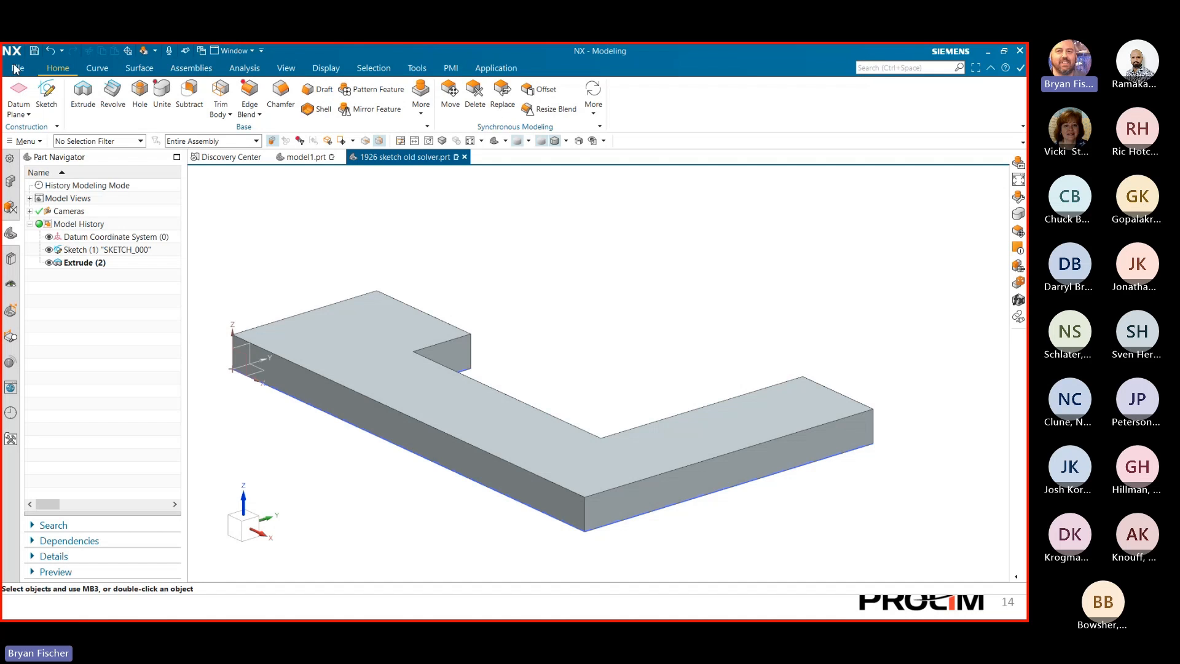
left_click(871, 69)
type("renew")
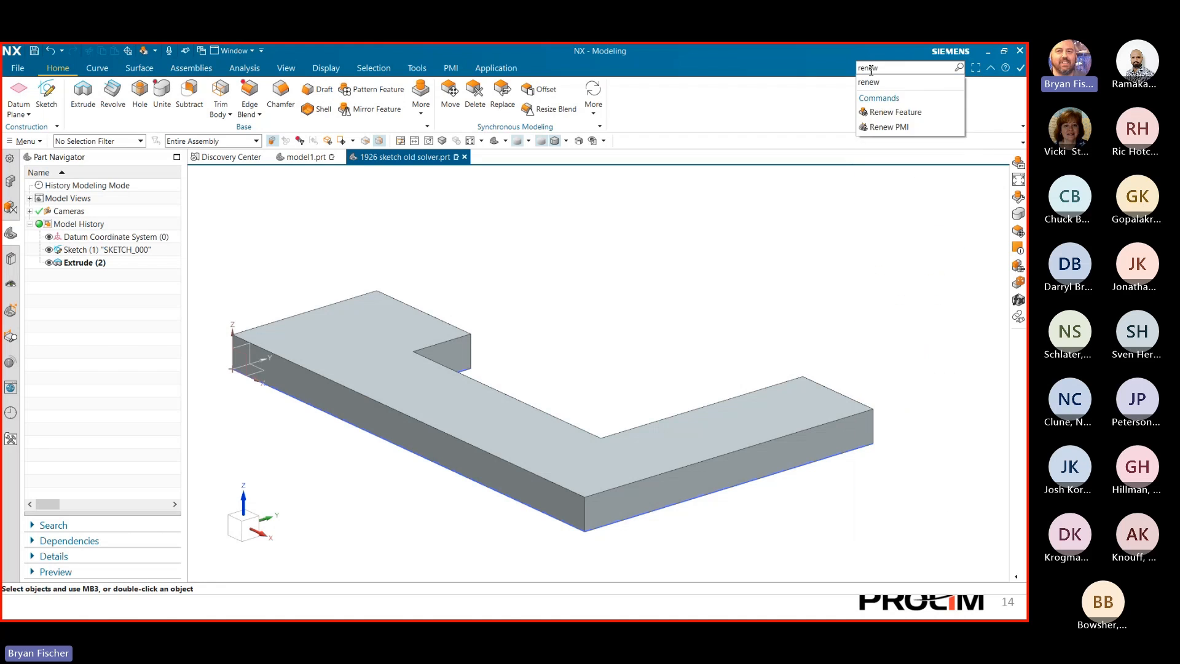
key("Return")
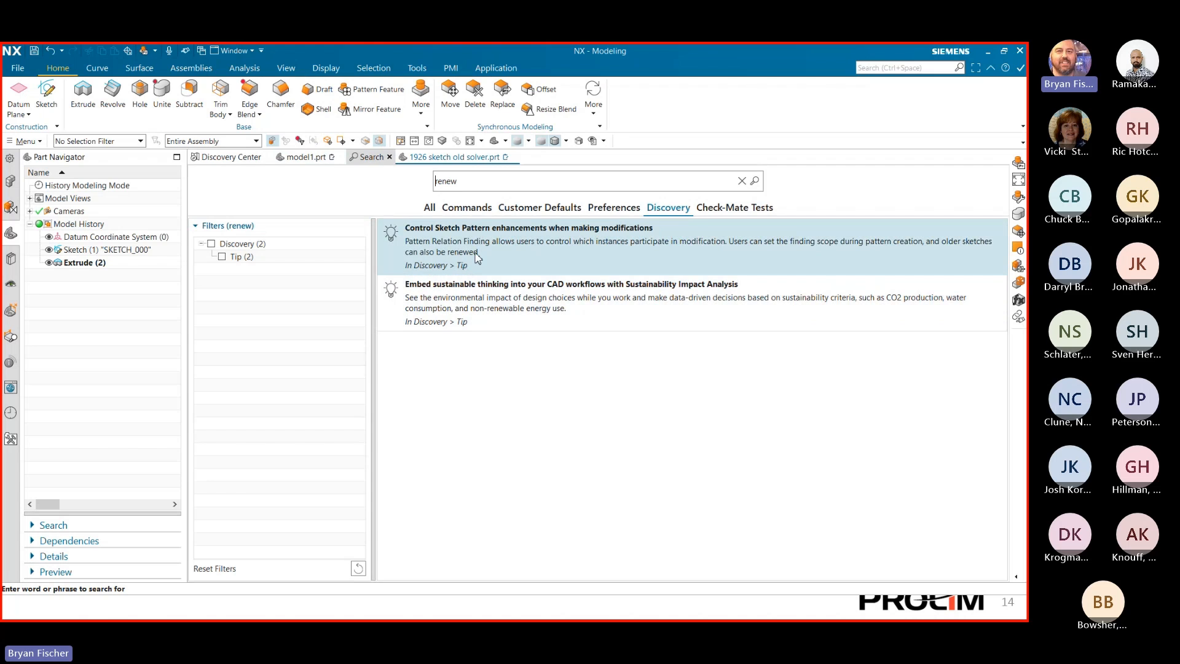
left_click(470, 208)
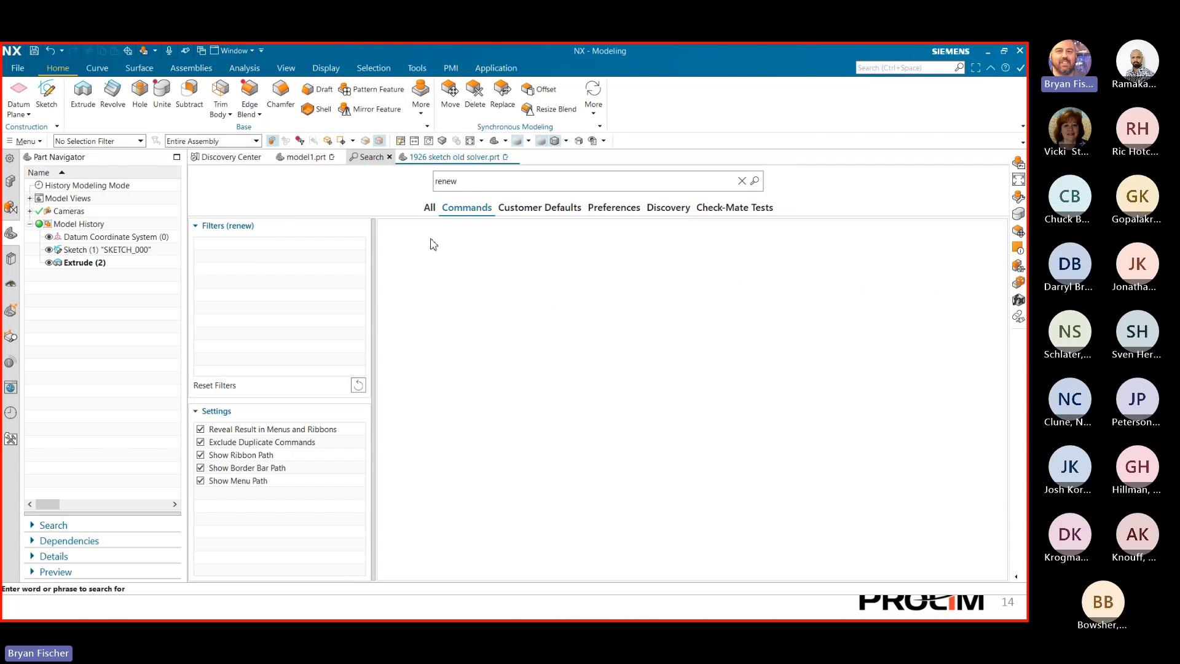
left_click(390, 156)
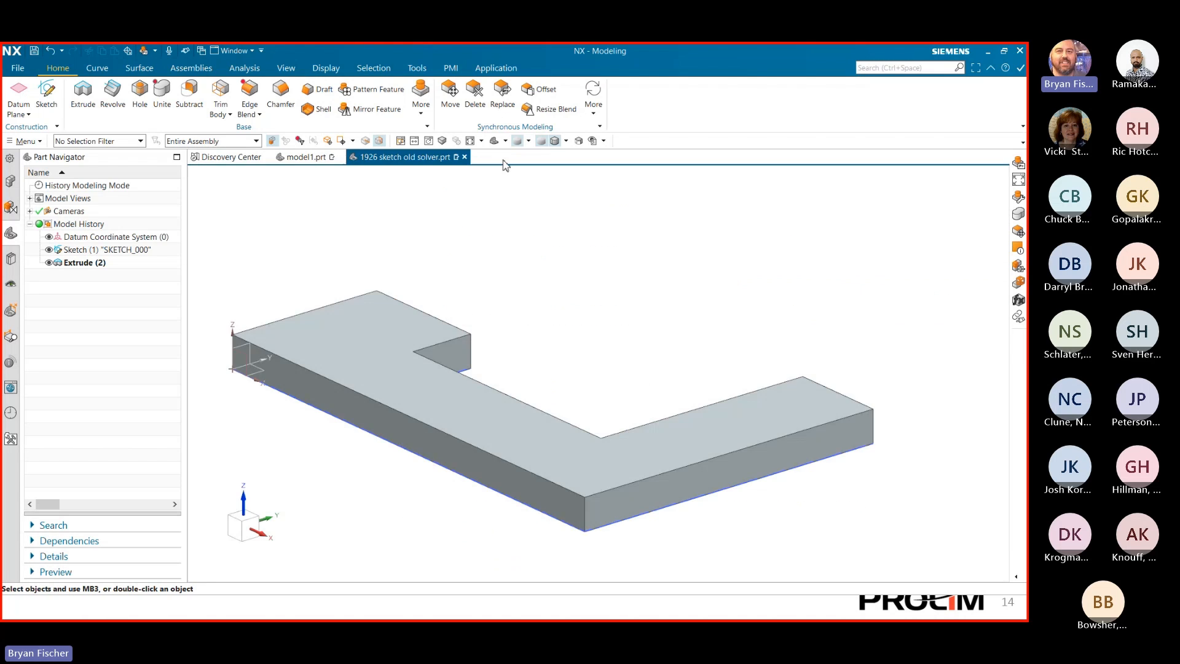
- Find the Renew Feature command and renew SKETCH_000 to the current feature version
left_click(881, 71)
type("renew")
left_click(892, 97)
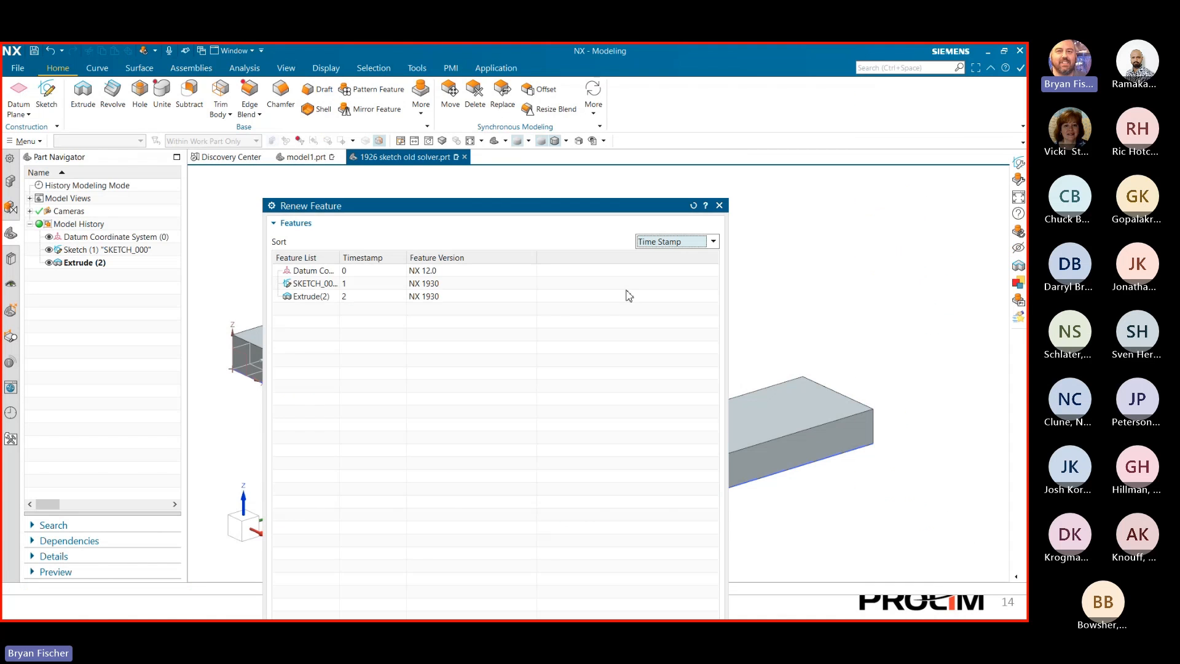
left_click(388, 288)
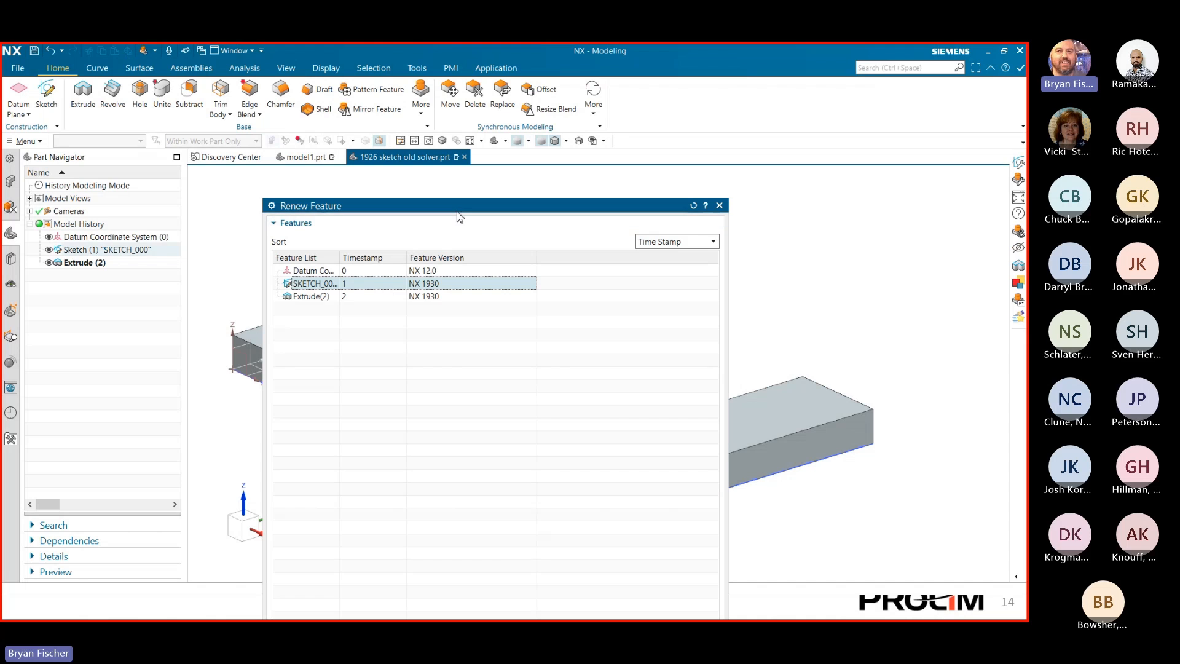
left_click_drag(456, 209, 370, 69)
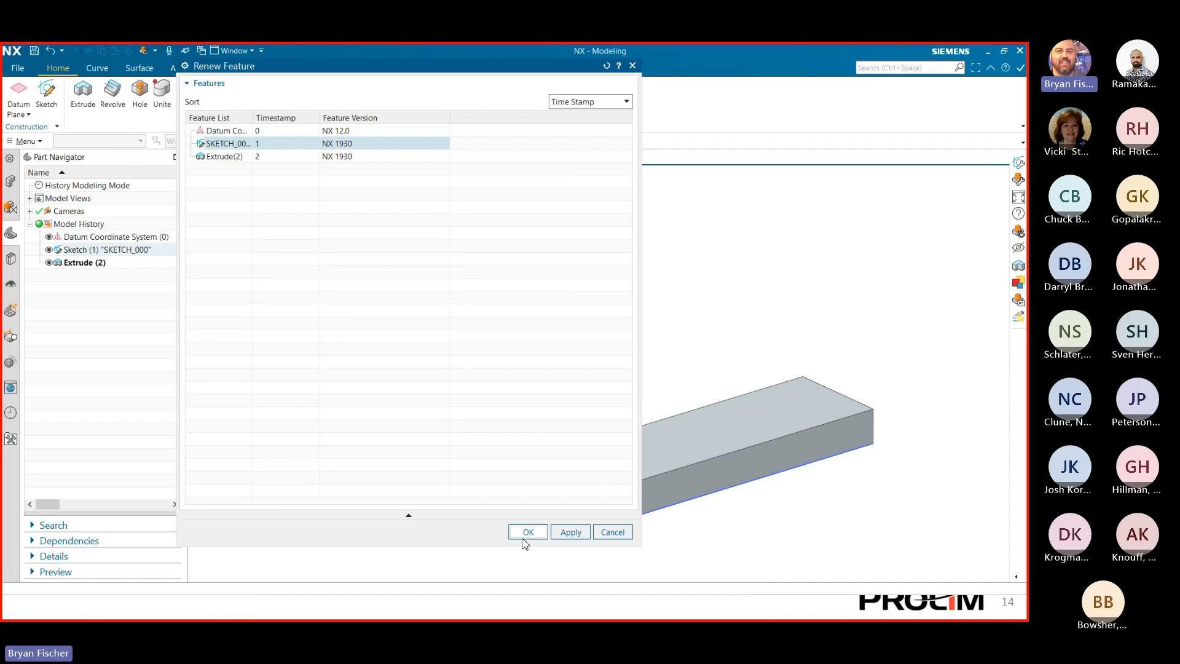
left_click(526, 533)
left_click(404, 357)
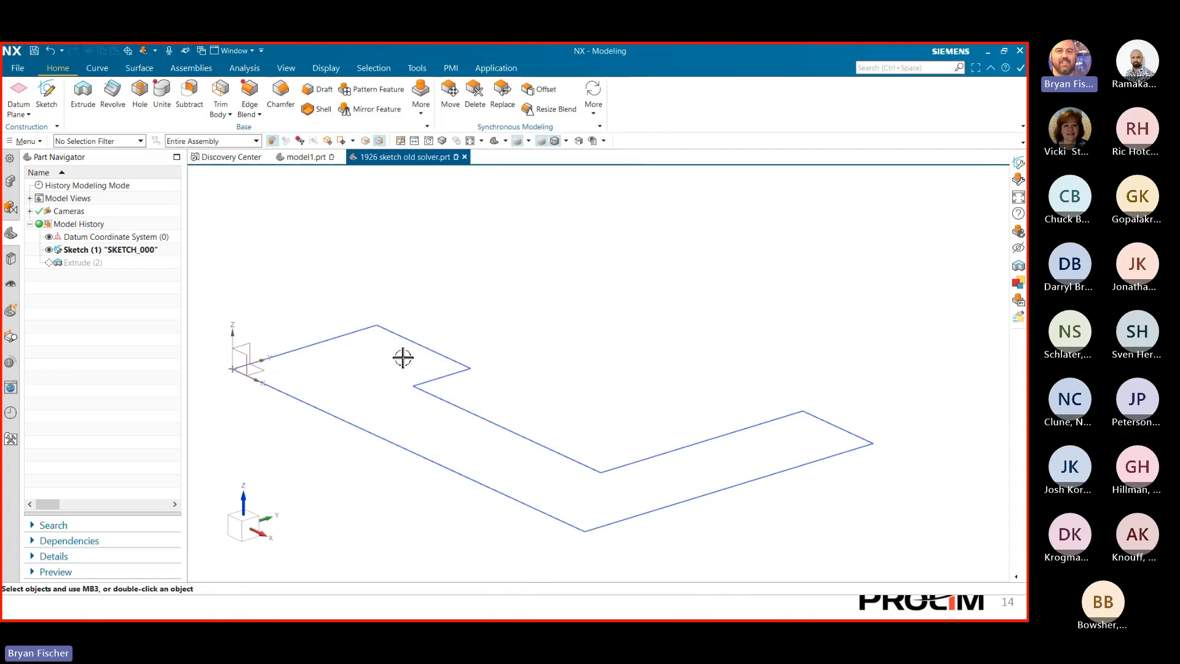
- Open the renewed sketch to examine its dimensions and new solver tools, and exit the sketch
double_click(291, 355)
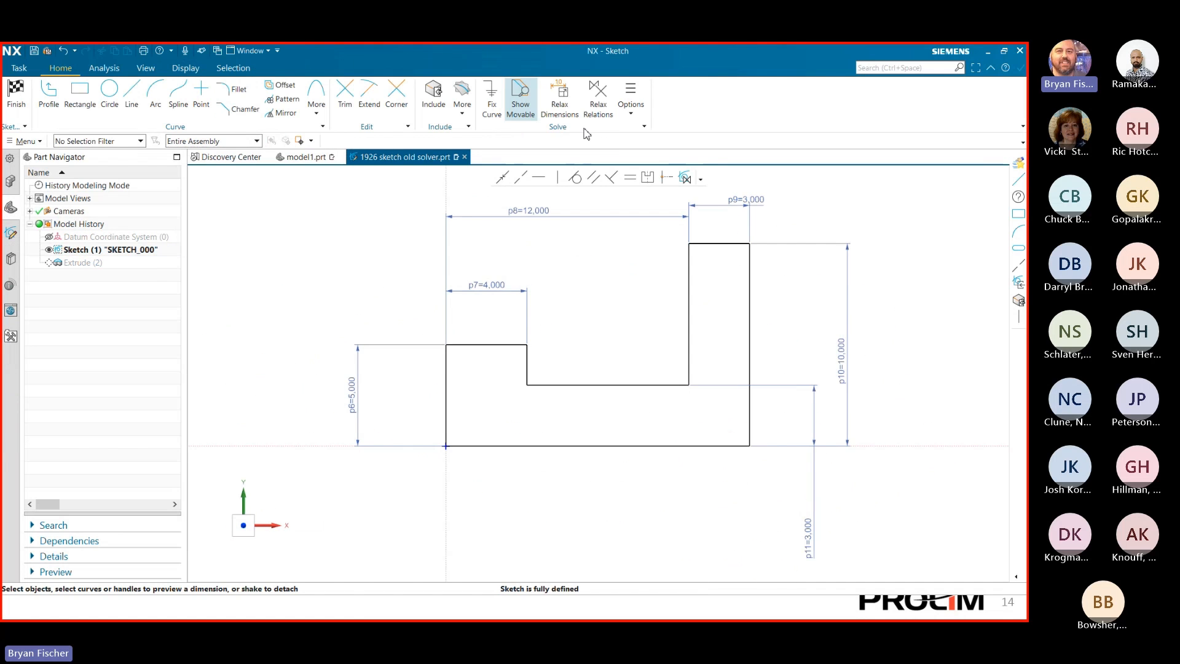
left_click(15, 94)
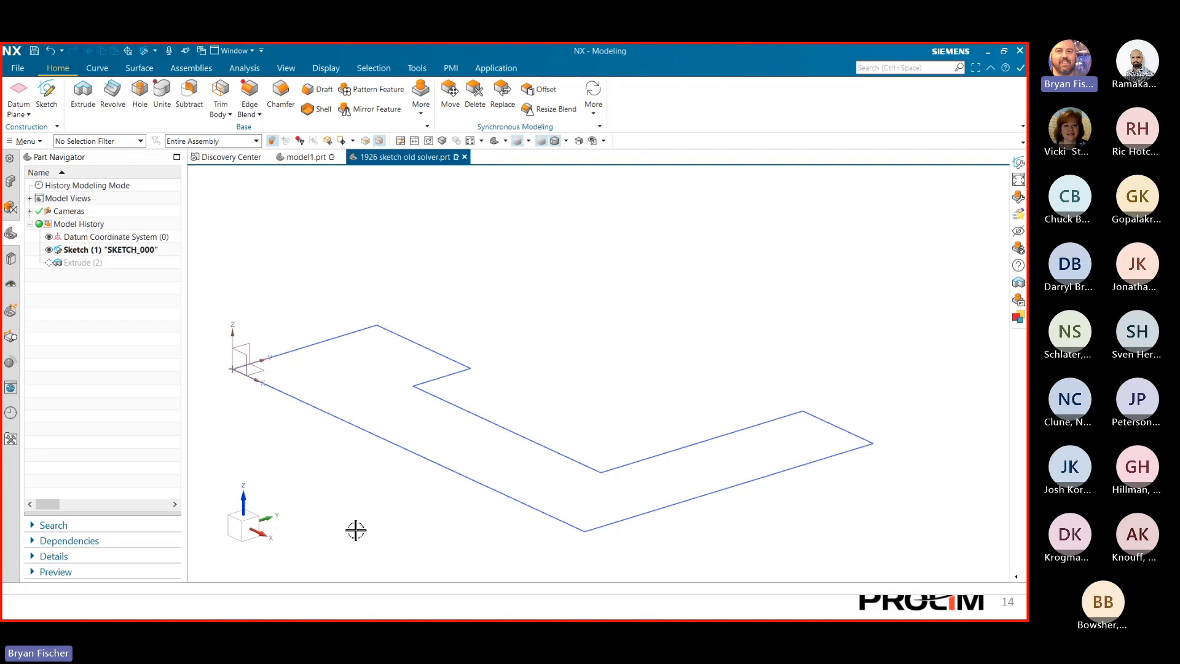
- Switch to the PowerPoint slide on working with imported geometry and from there to the Teams meeting window
key("super")
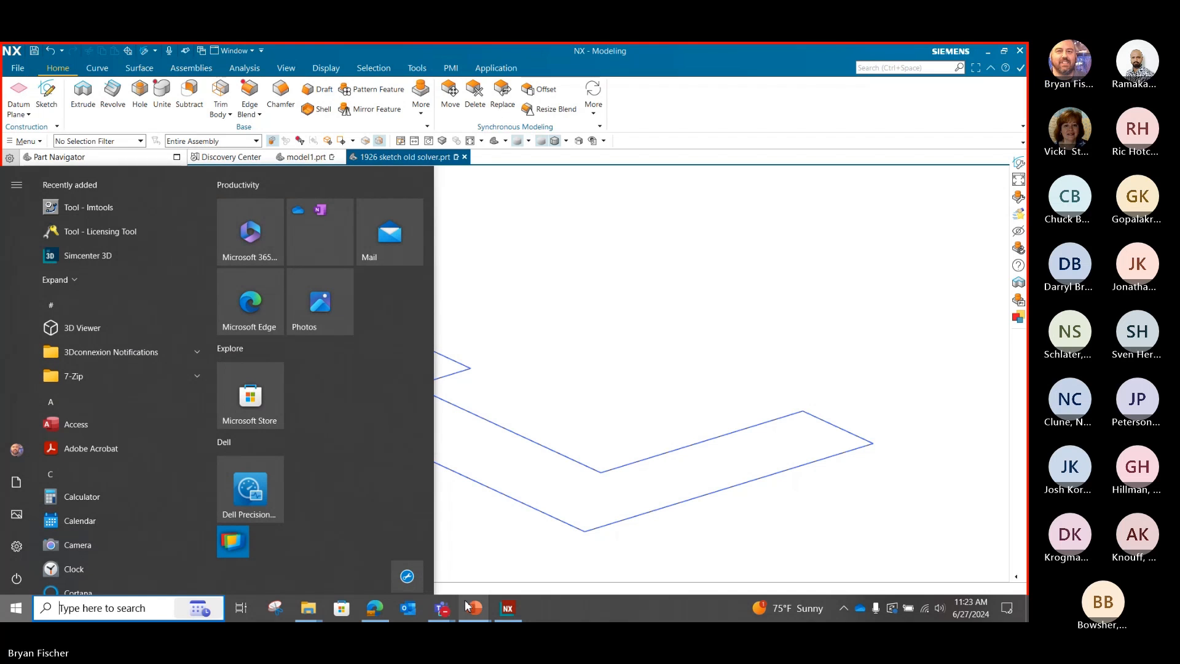
mouse_move(474, 608)
left_click(541, 555)
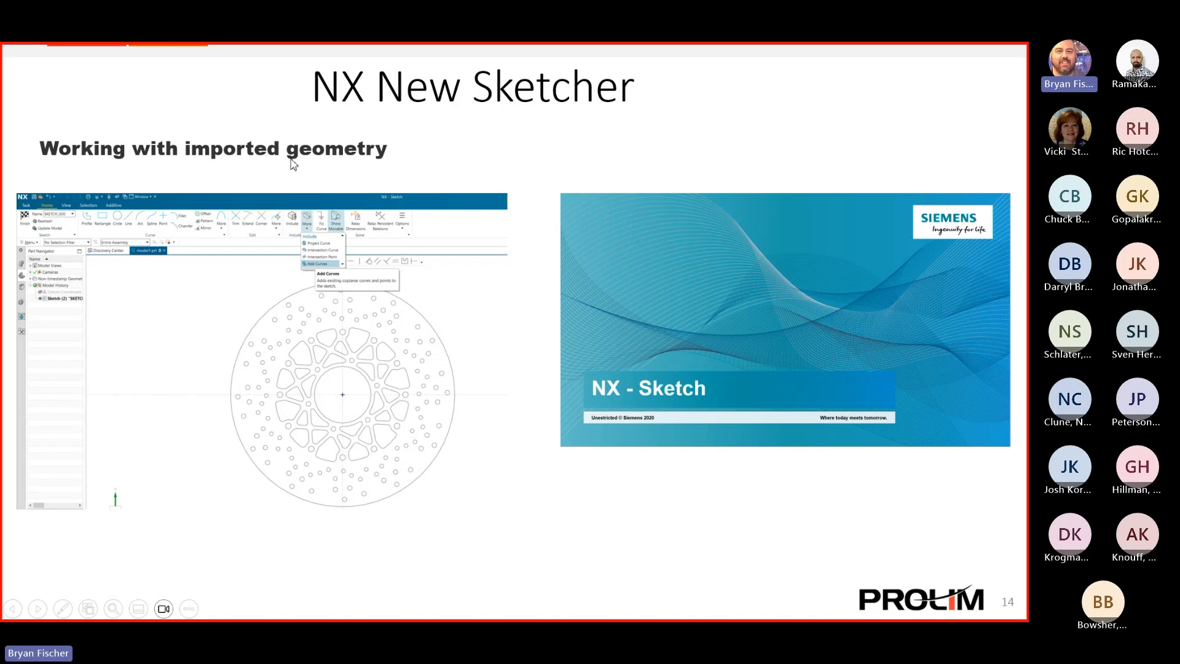
key("super")
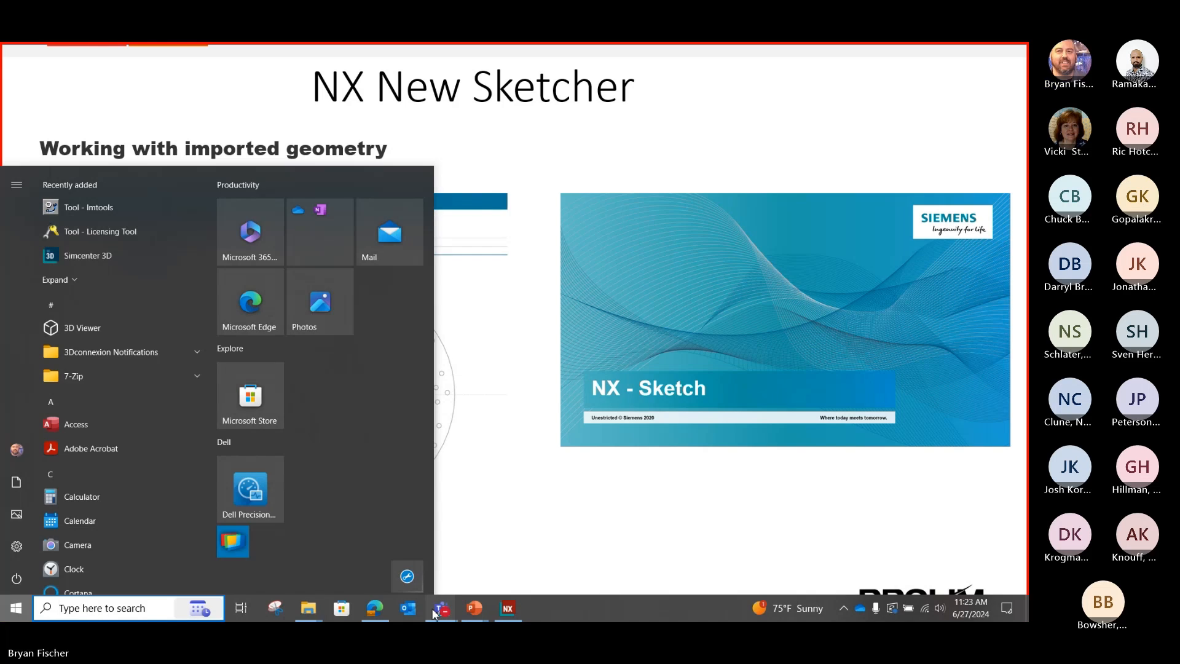
mouse_move(443, 607)
left_click(445, 550)
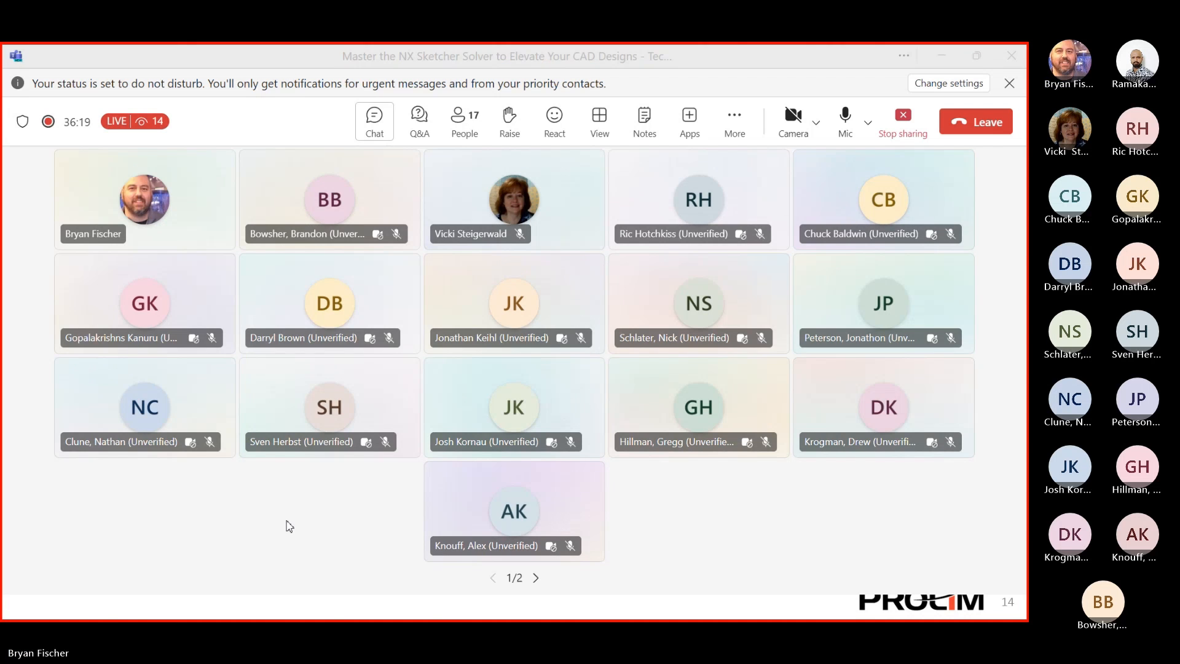
- Return to NX and close the part 1926 sketch old solver.prt
key("super")
left_click(516, 616)
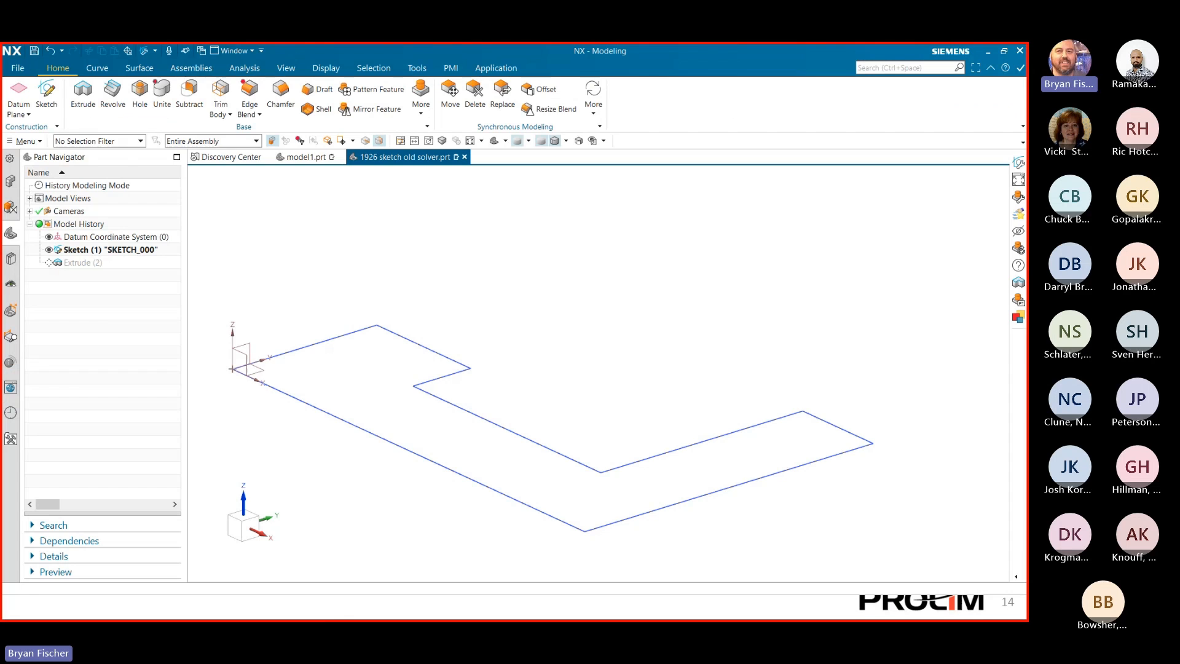
left_click(465, 156)
left_click(514, 351)
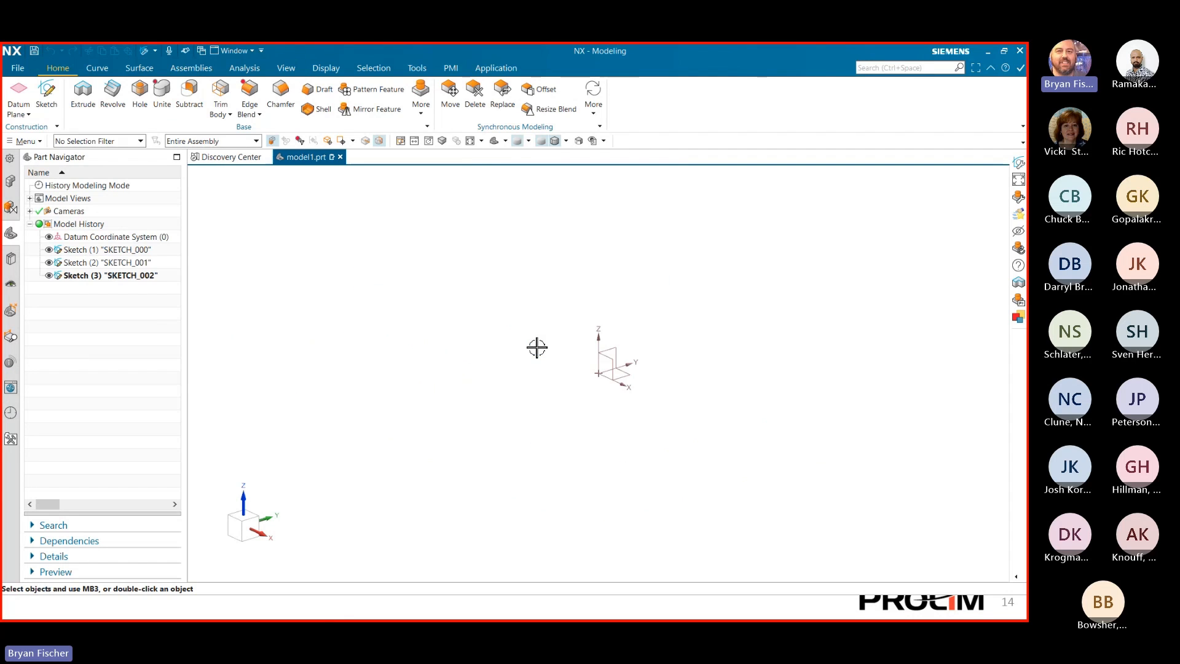
- Delete the three sketches SKETCH_000, SKETCH_001 and SKETCH_002 from model1.prt
left_click(123, 277)
key("Escape")
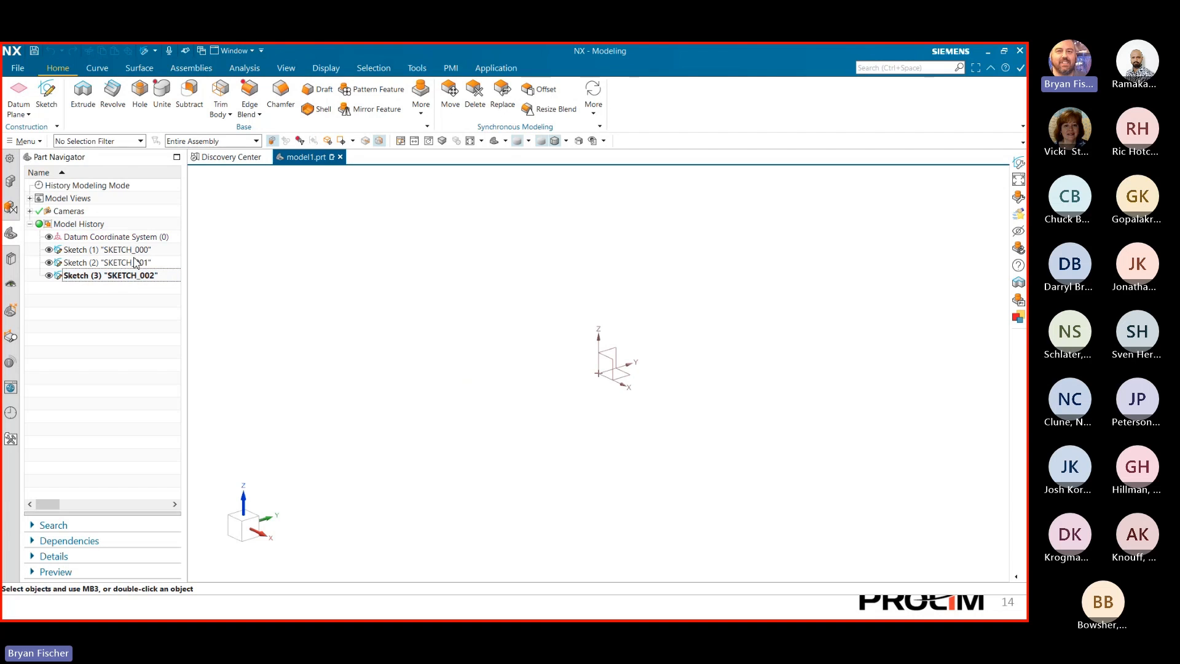
left_click(135, 263)
left_click(136, 250, "ctrl")
left_click(133, 276, "ctrl")
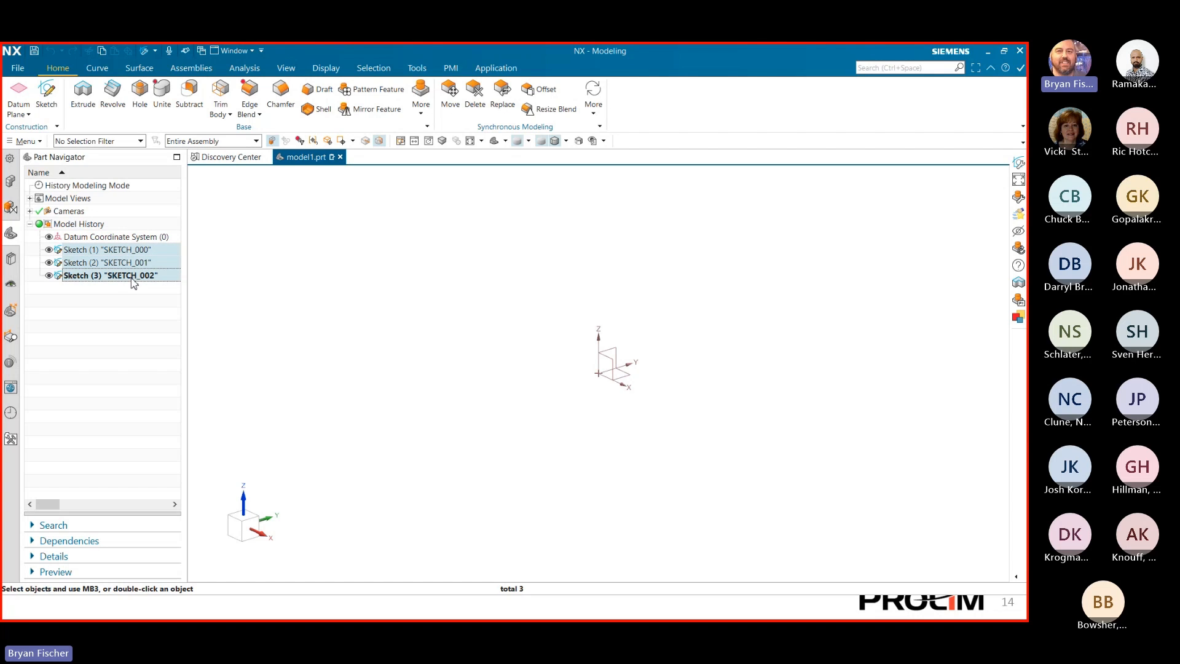
key("Delete")
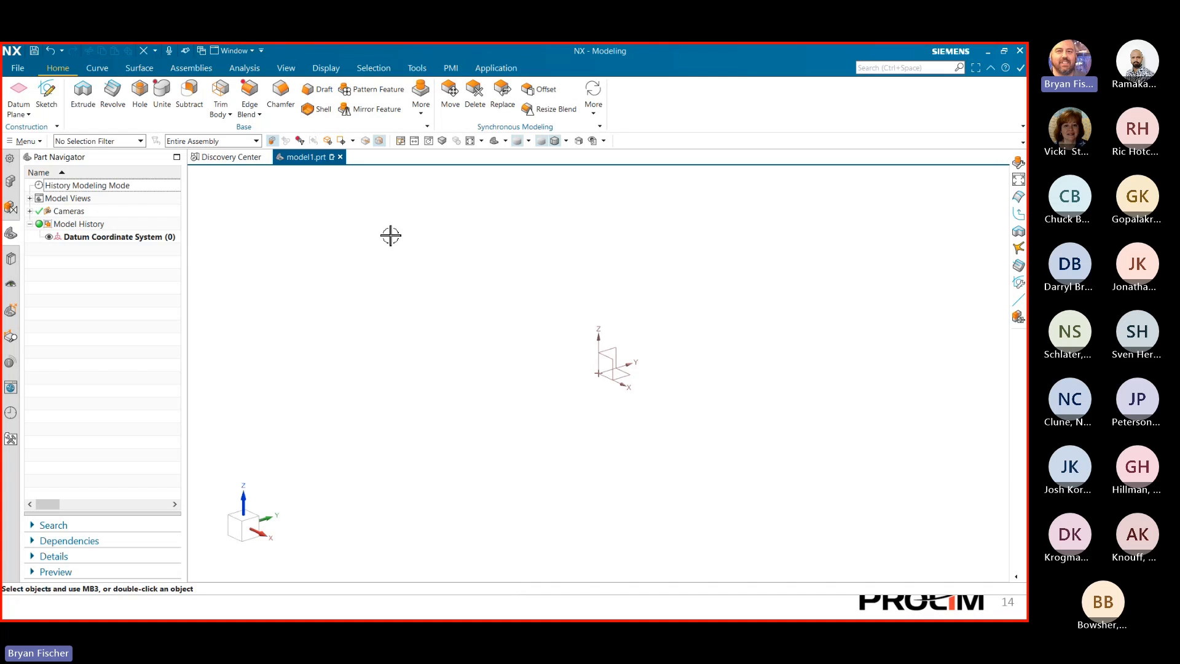
- Turn off the highlighting of new commands on the ribbon in the Discovery Center and return to model1.prt
left_click(231, 157)
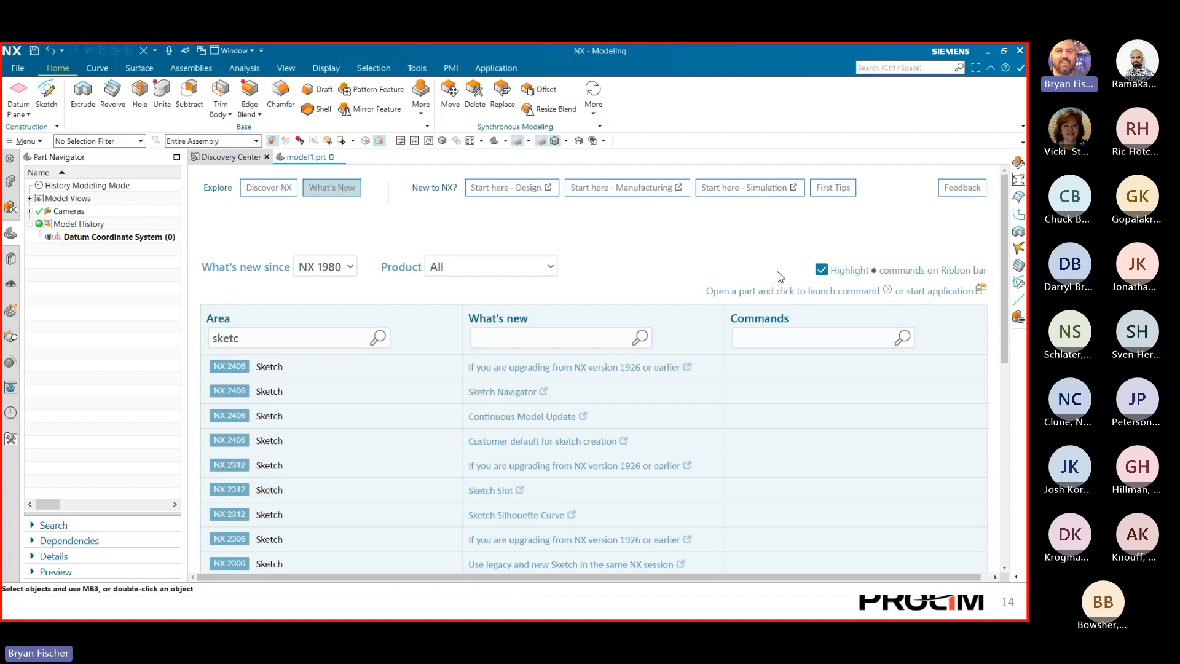
left_click(822, 271)
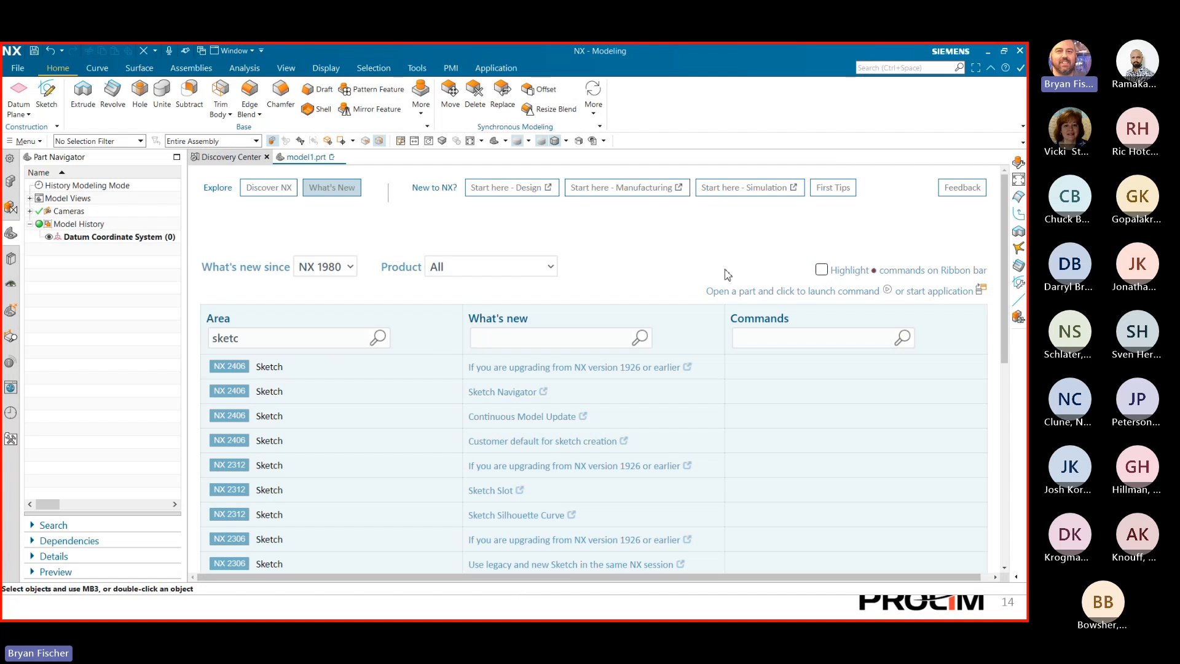
left_click(306, 158)
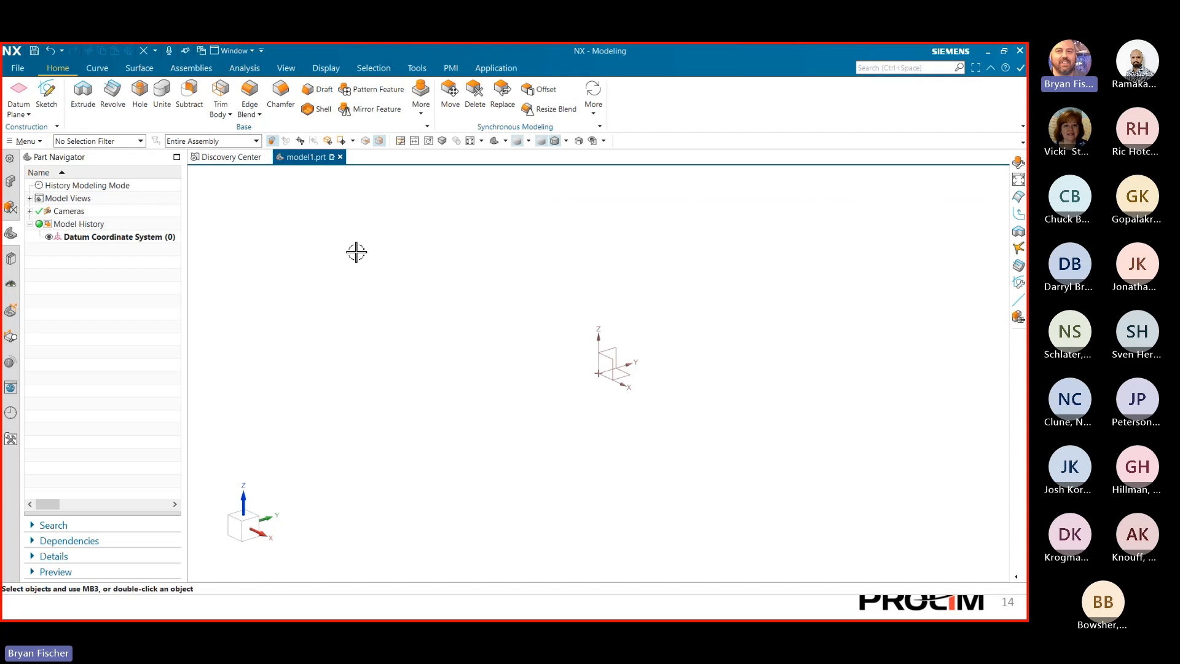
- Import the IGES file Disc_Brake.igs from the imported geo folder into the work part
left_click(17, 68)
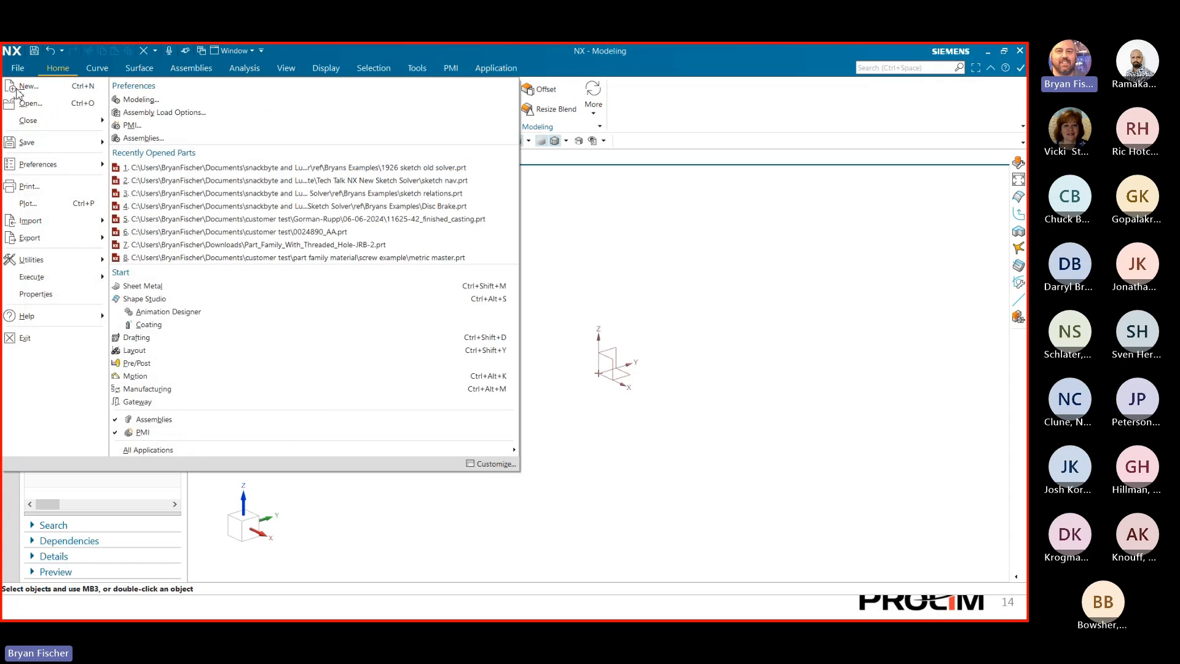
mouse_move(37, 229)
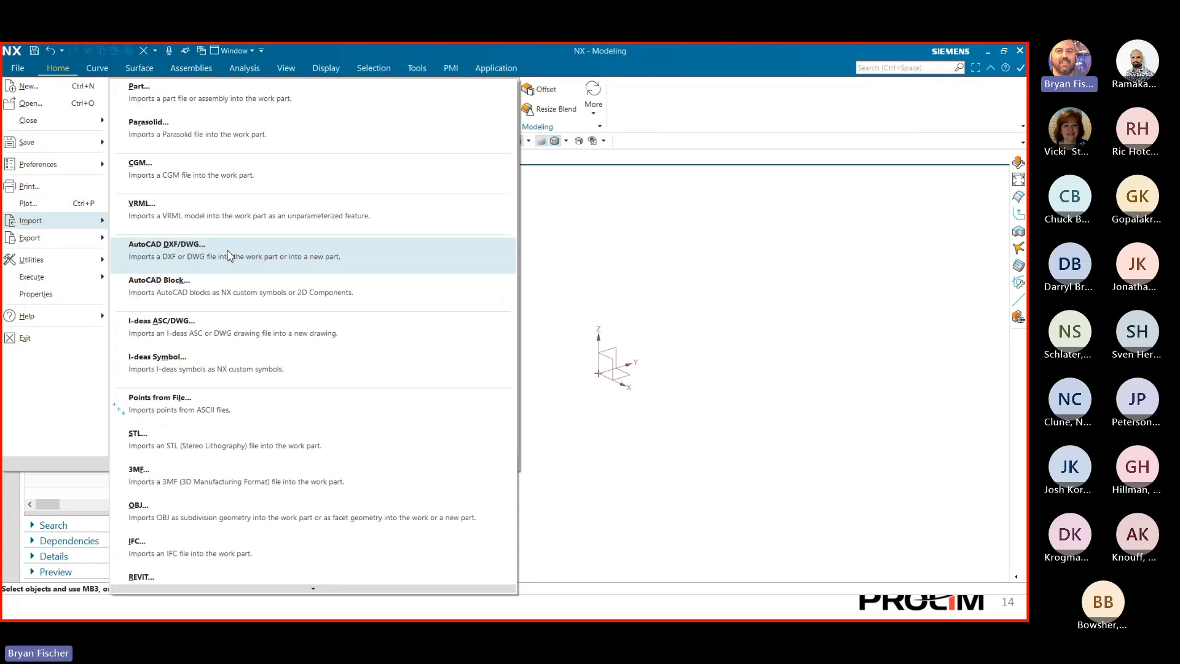
scroll(173, 433, "down", 1)
scroll(172, 434, "down", 5)
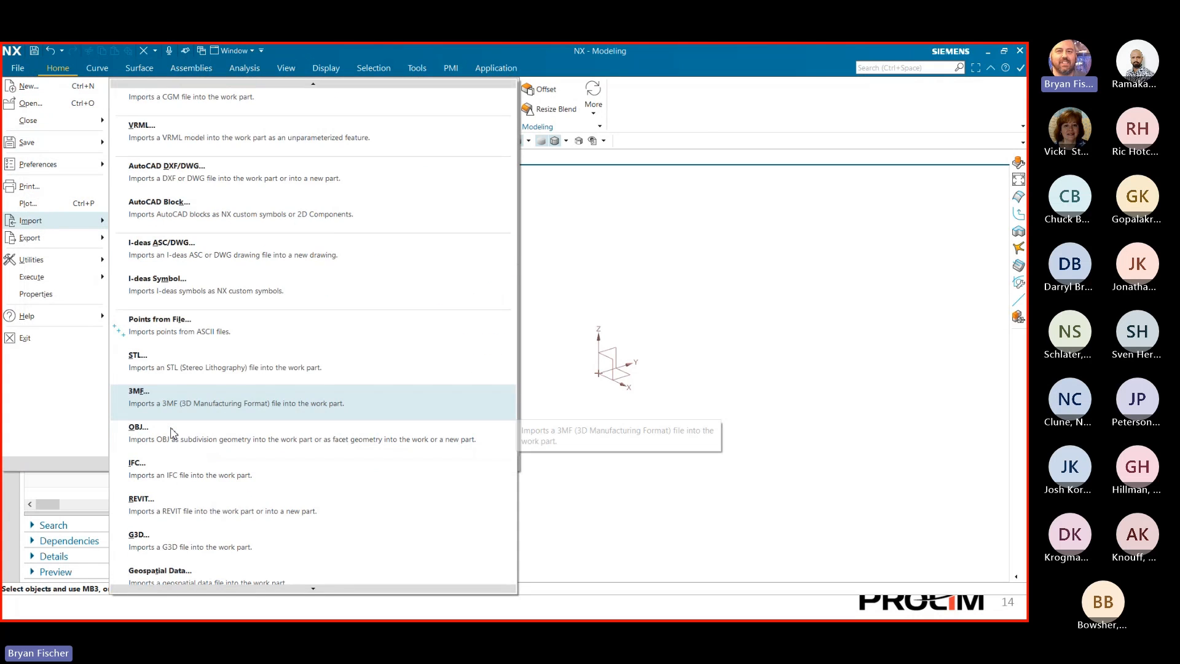
left_click(173, 462)
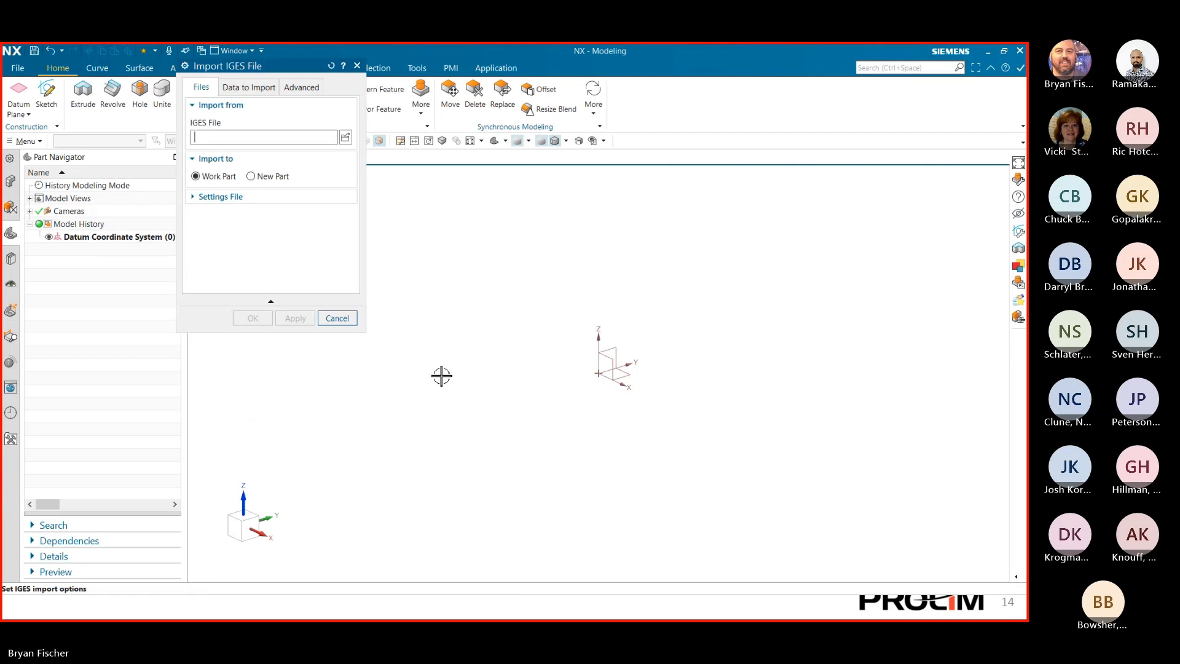
left_click(346, 137)
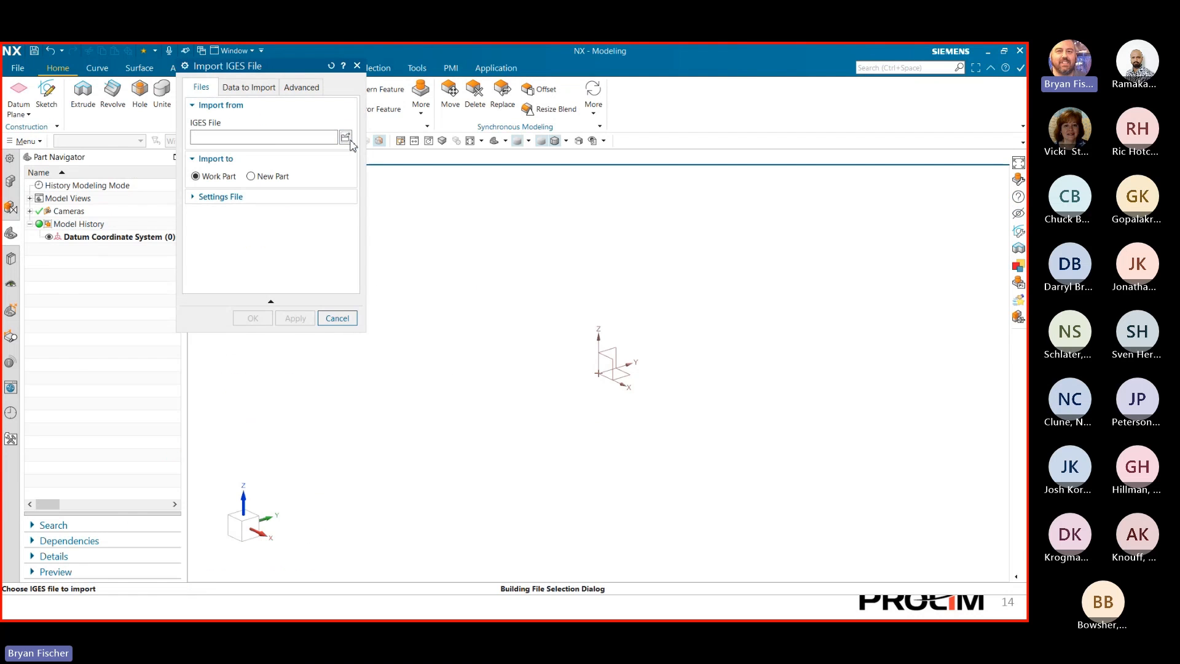
left_click(344, 179)
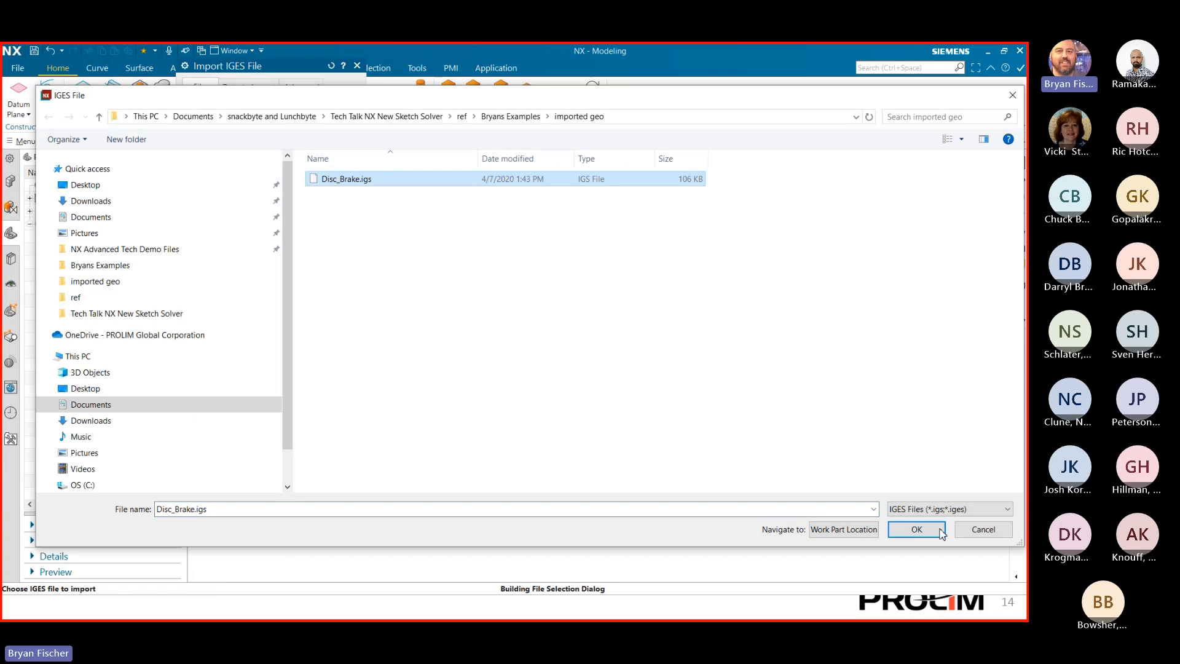
left_click(915, 529)
left_click(257, 317)
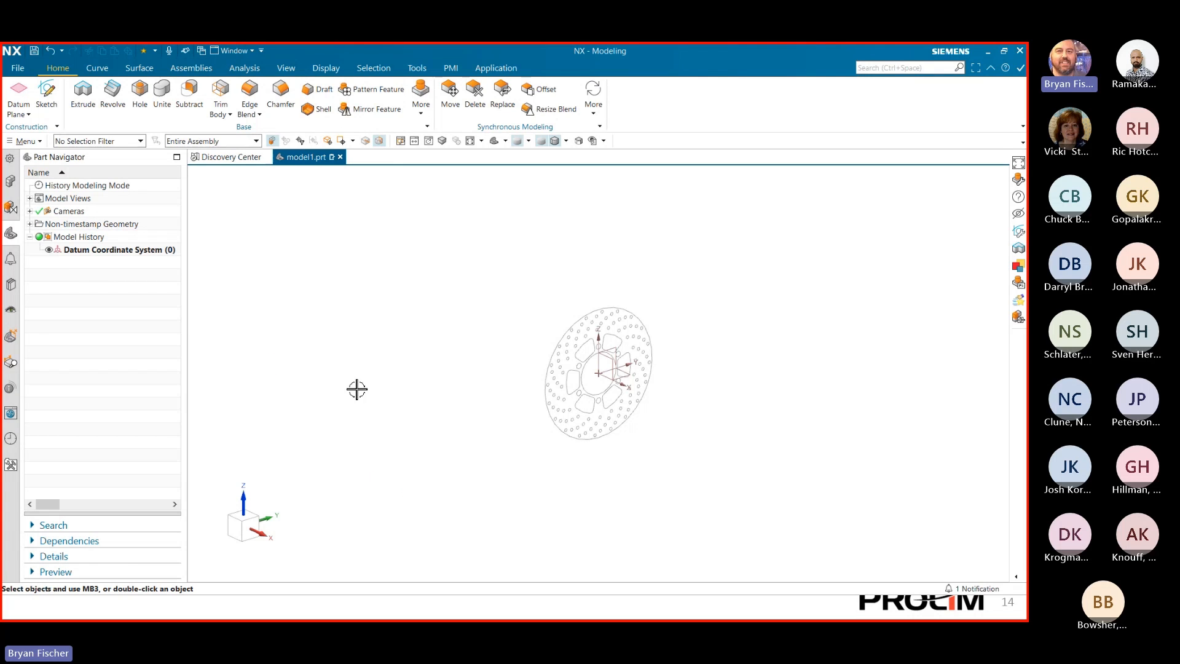
- Inspect the imported disc brake arcs listed under Non-timestamp Geometry, highlighting a couple of them in the model
middle_click_drag(455, 379, 440, 352)
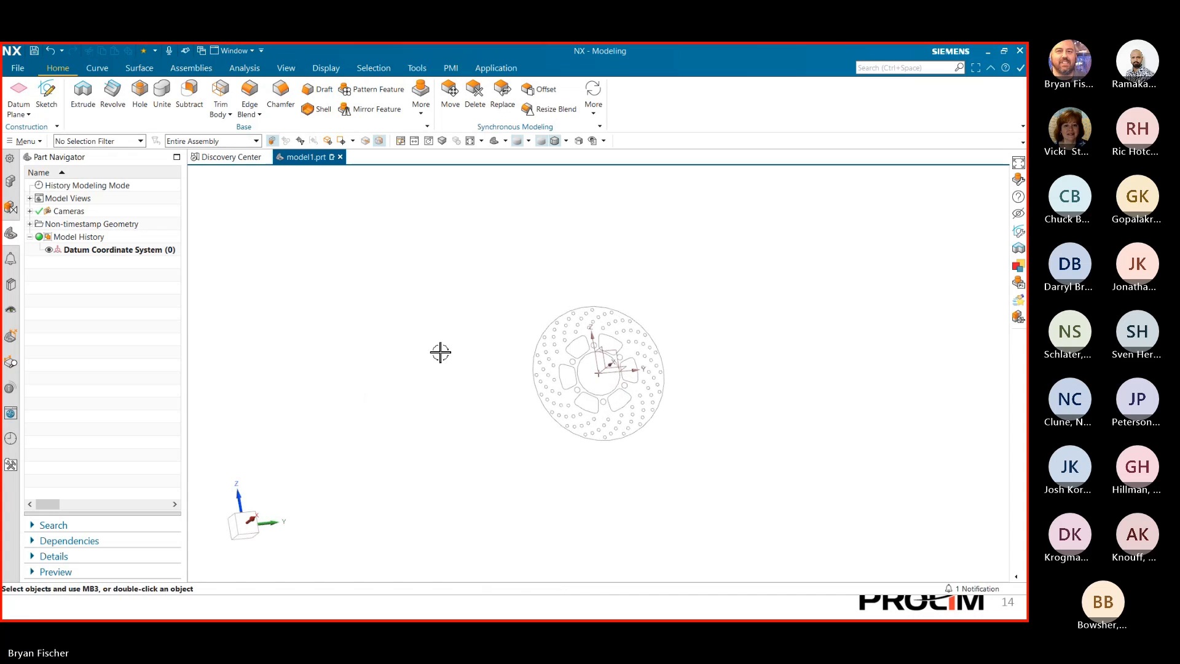
left_click(30, 224)
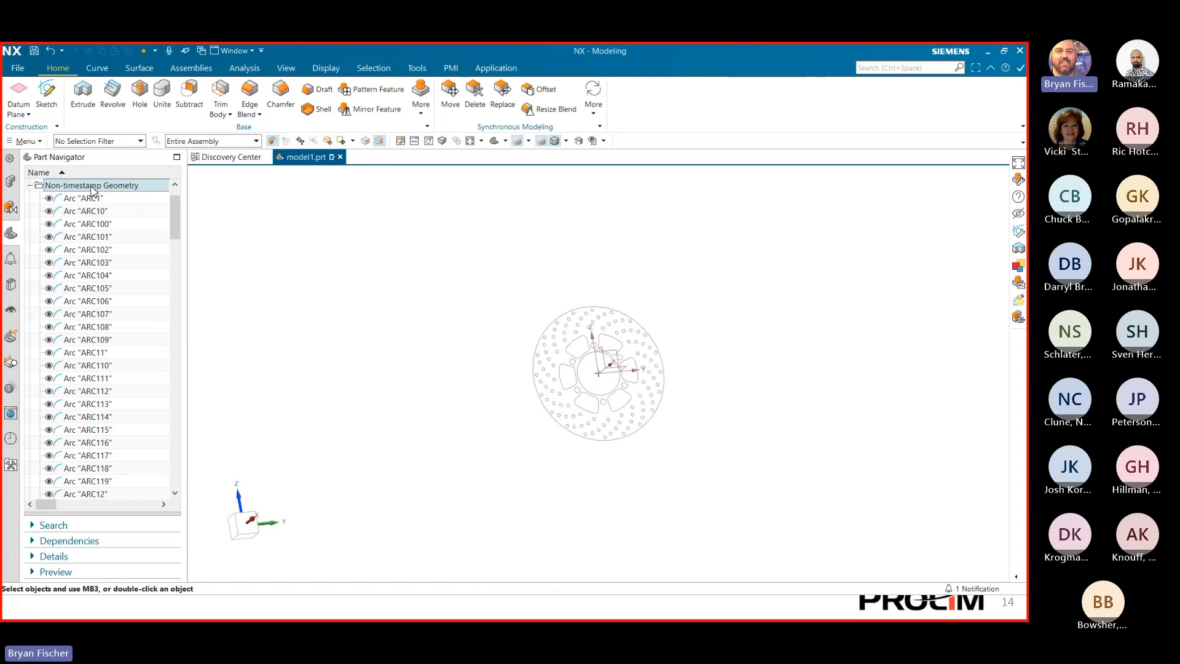
left_click(90, 212)
left_click(88, 225)
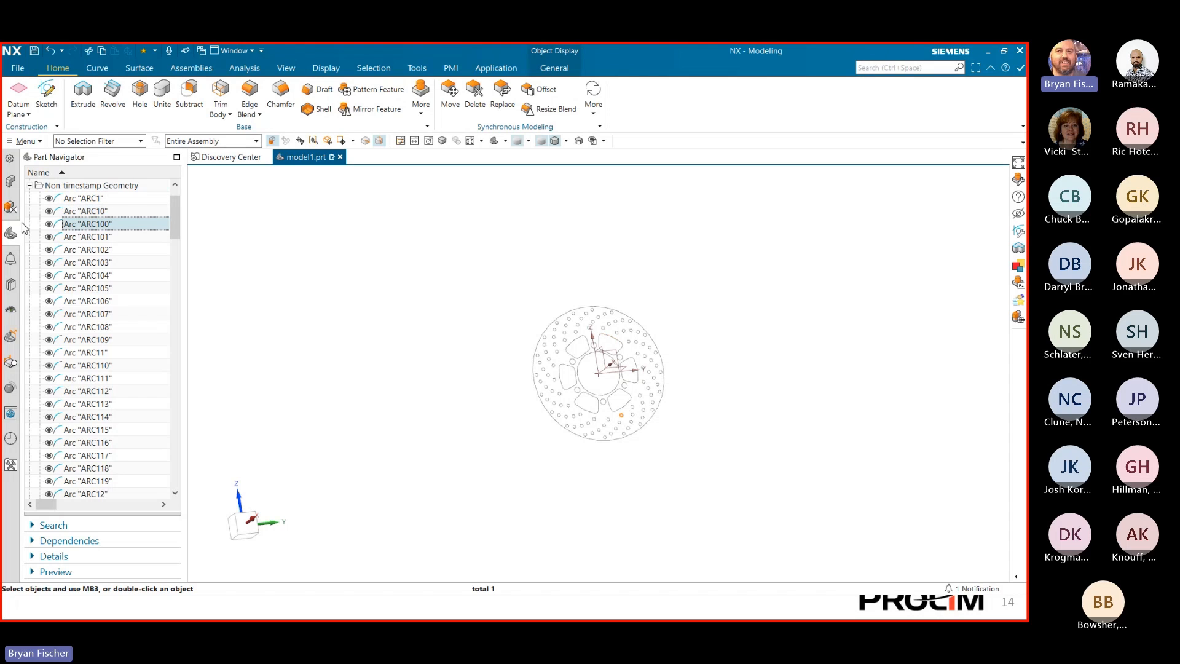
left_click(29, 185)
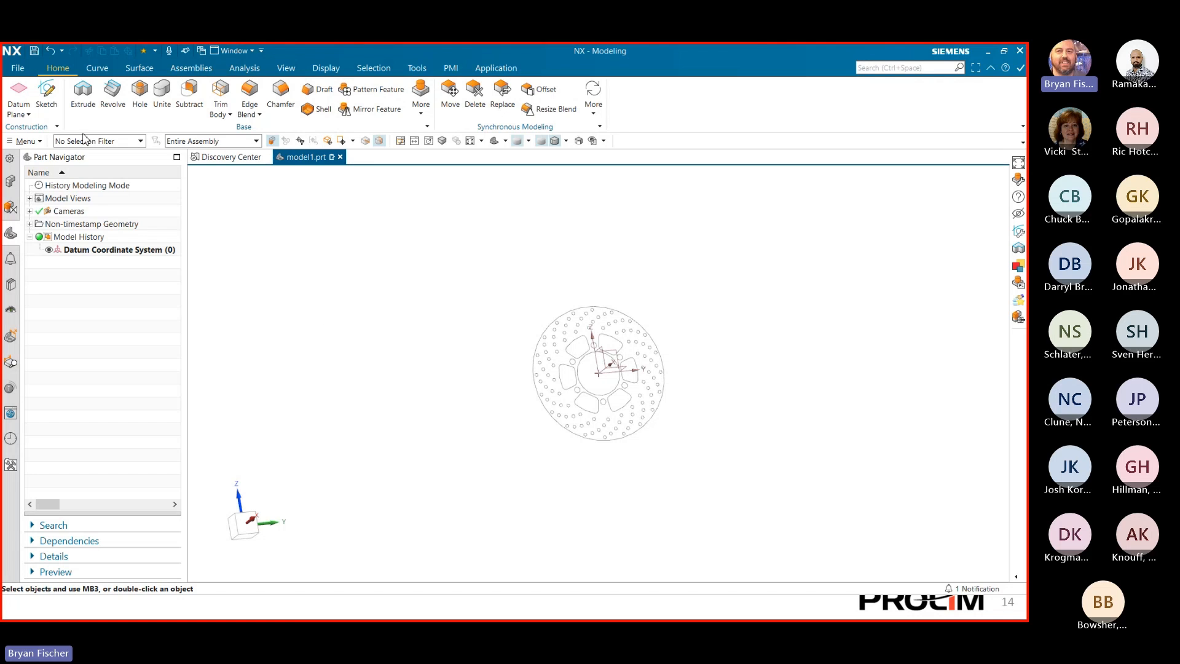
- Create a sketch on the YZ plane of the datum coordinate system, in which the imported disc brake curves lie
left_click(49, 90)
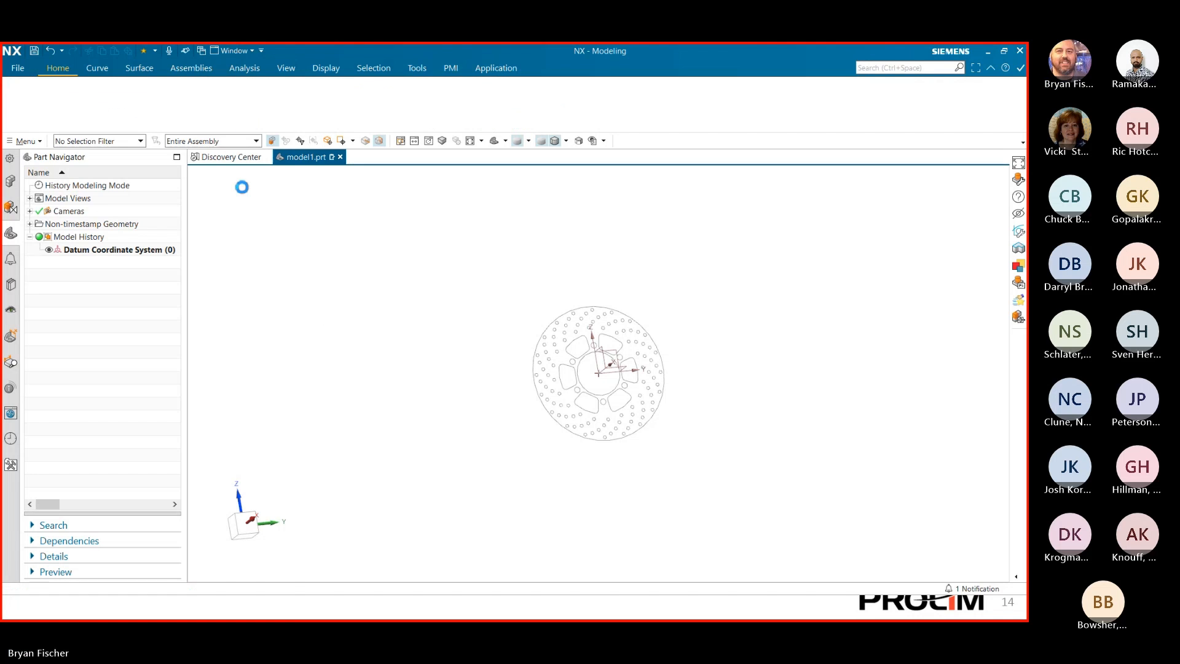
scroll(575, 406, "up", 4)
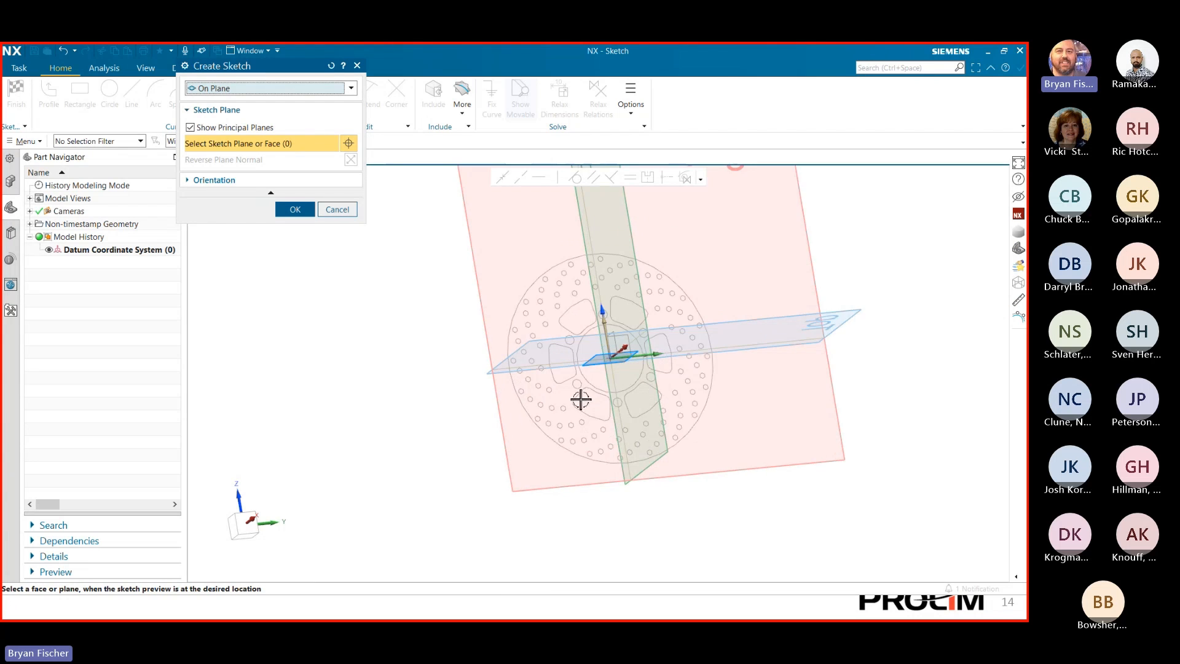
middle_click_drag(569, 394, 566, 416)
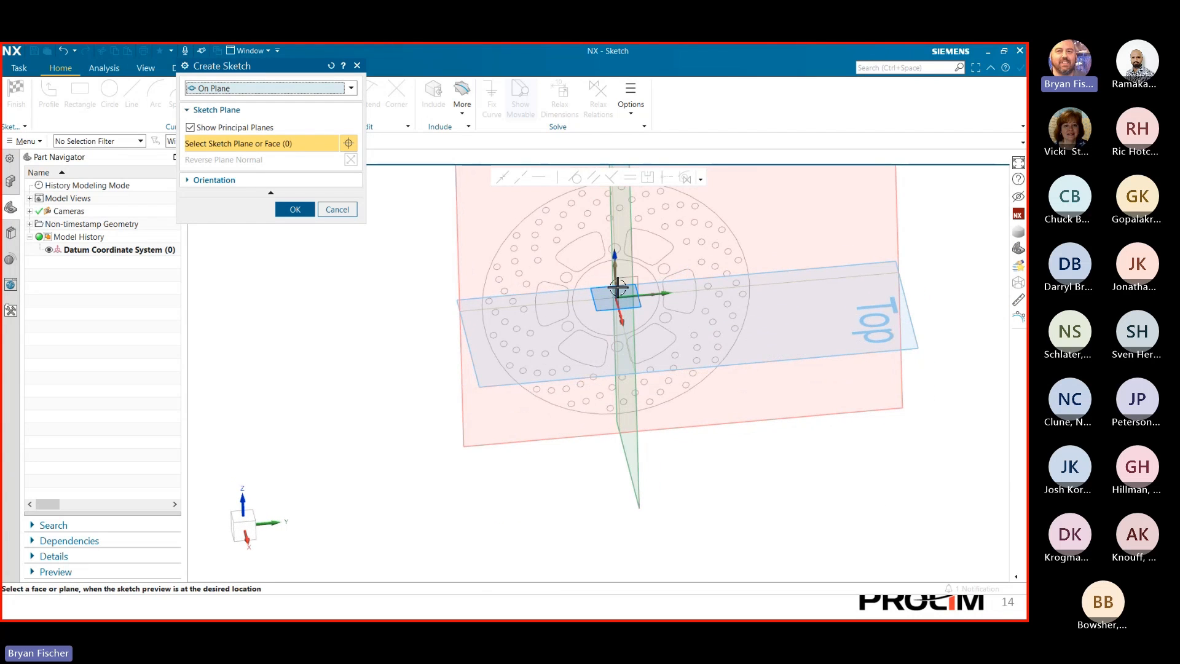
scroll(614, 295, "up", 3)
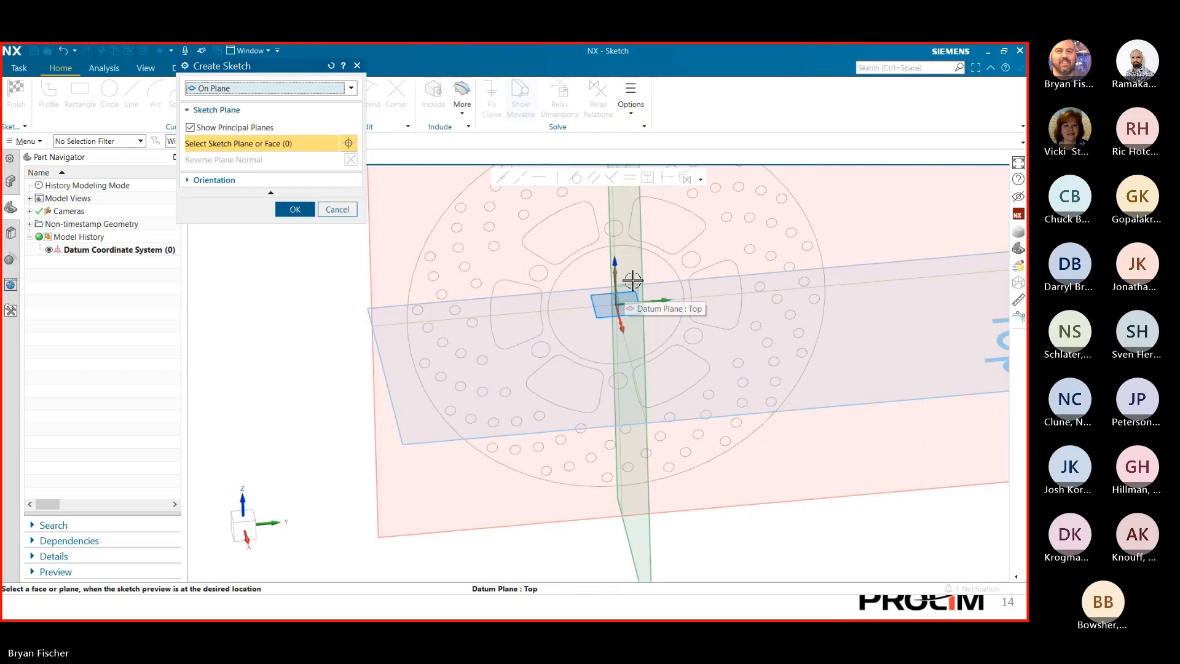
left_click(633, 279)
left_click(295, 209)
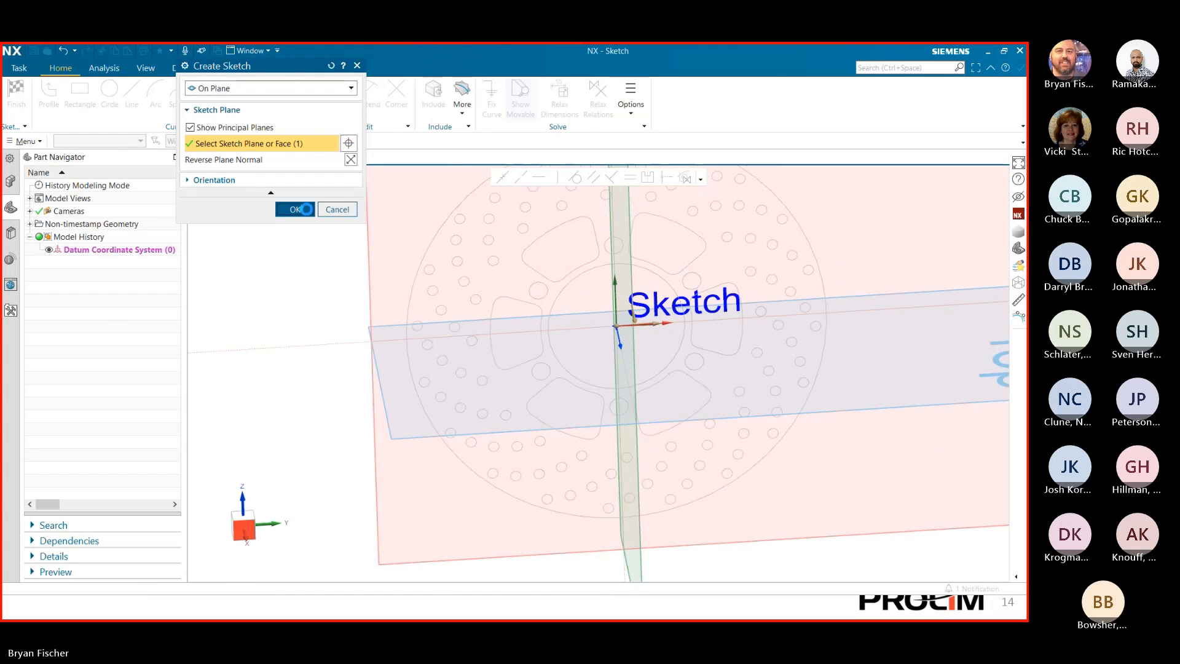
- Add all the imported disc brake curves to the sketch with Add Curve
scroll(374, 274, "down", 1)
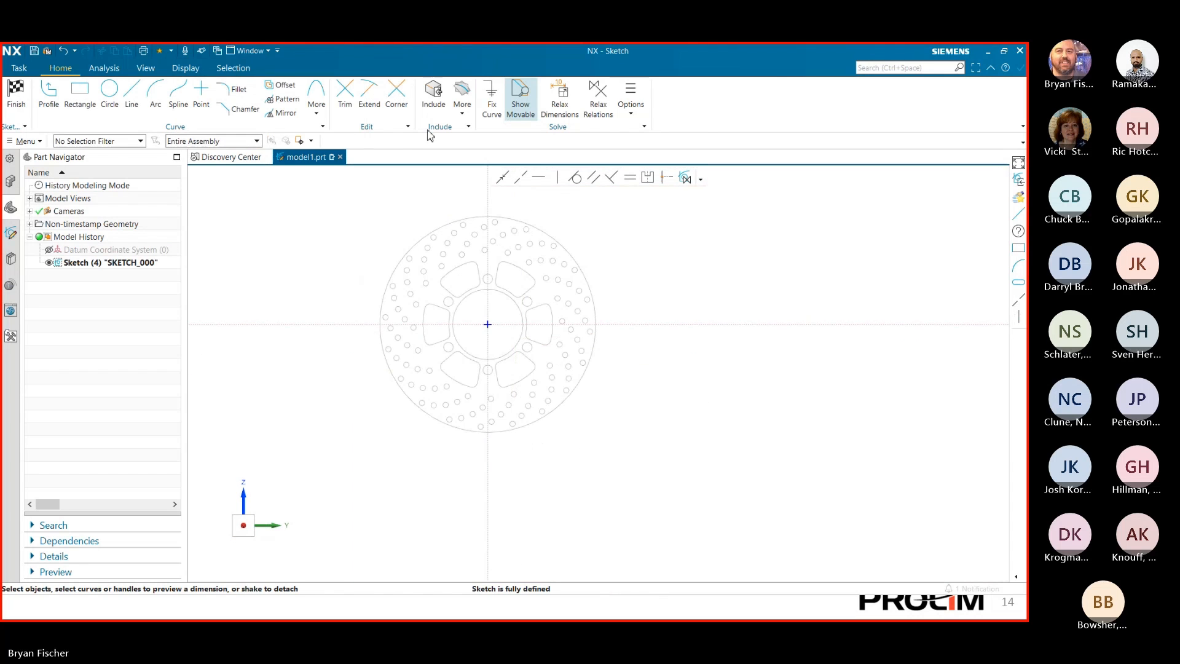
left_click(462, 101)
left_click(474, 196)
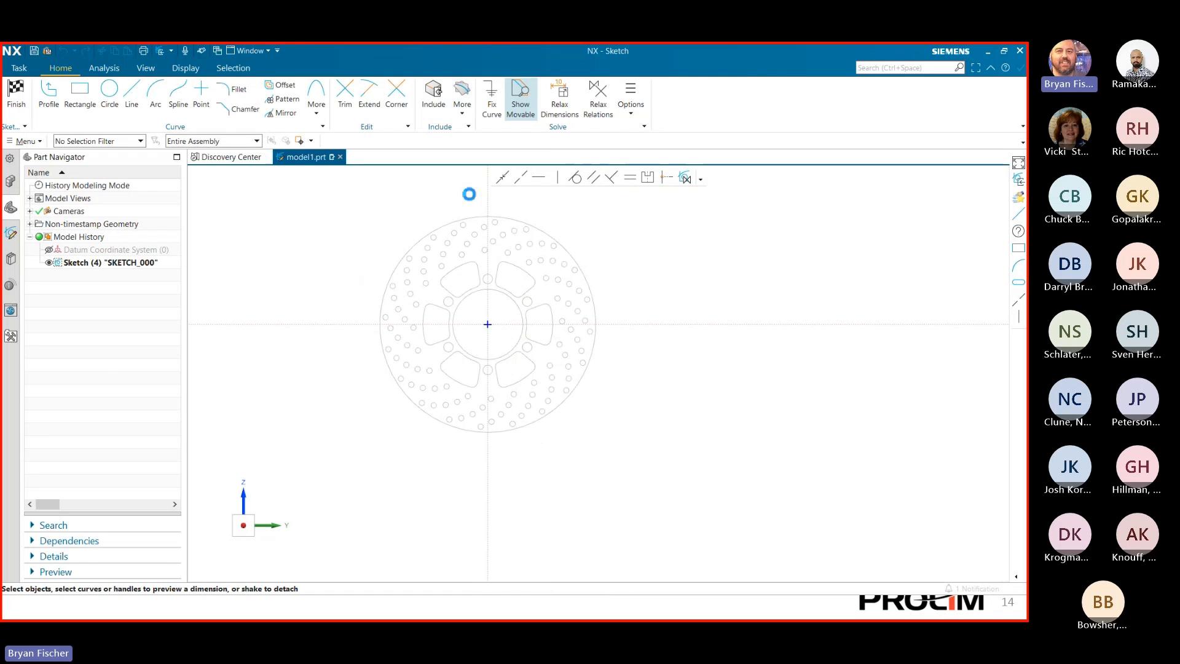
left_click_drag(395, 266, 658, 545)
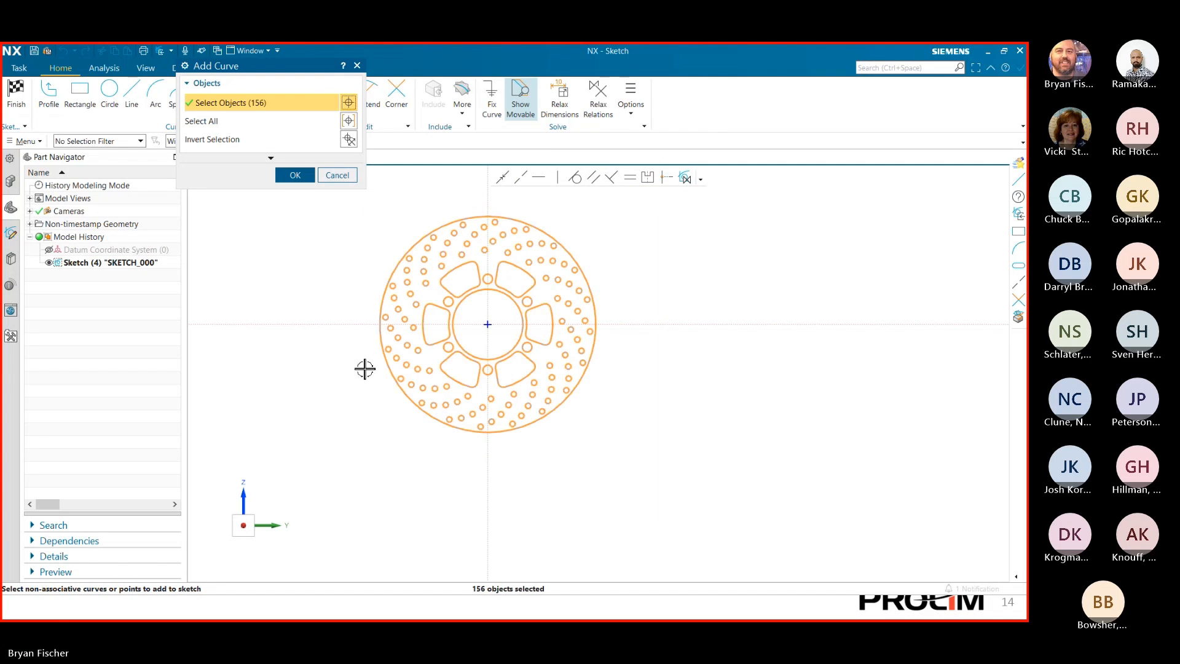
left_click(299, 177)
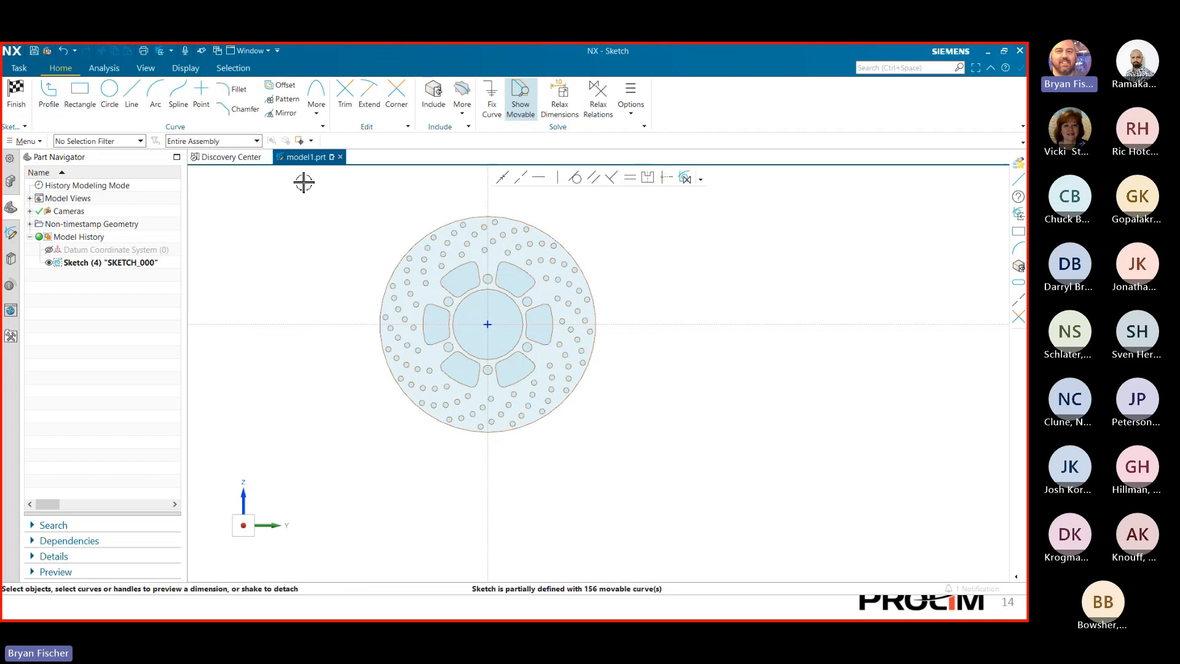
- Dimension the disc's outer circle with a diameter of 10, declining to scale the entire sketch
scroll(464, 209, "up", 1)
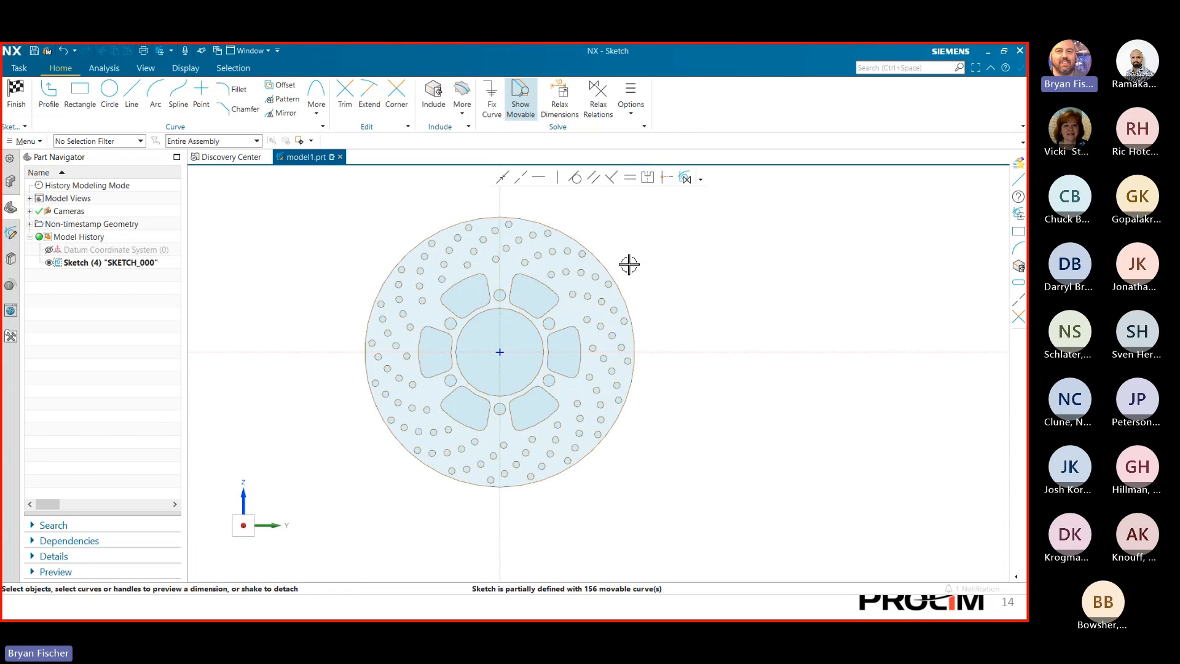
left_click(622, 281)
left_click(647, 298)
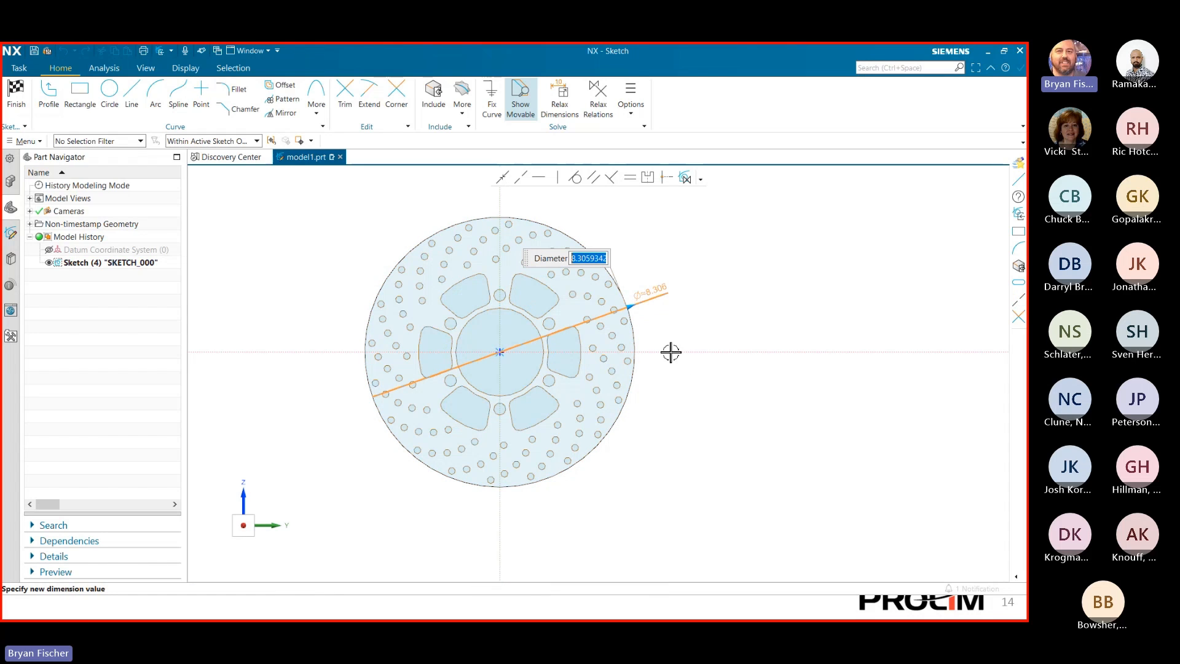
type("10")
key("Return")
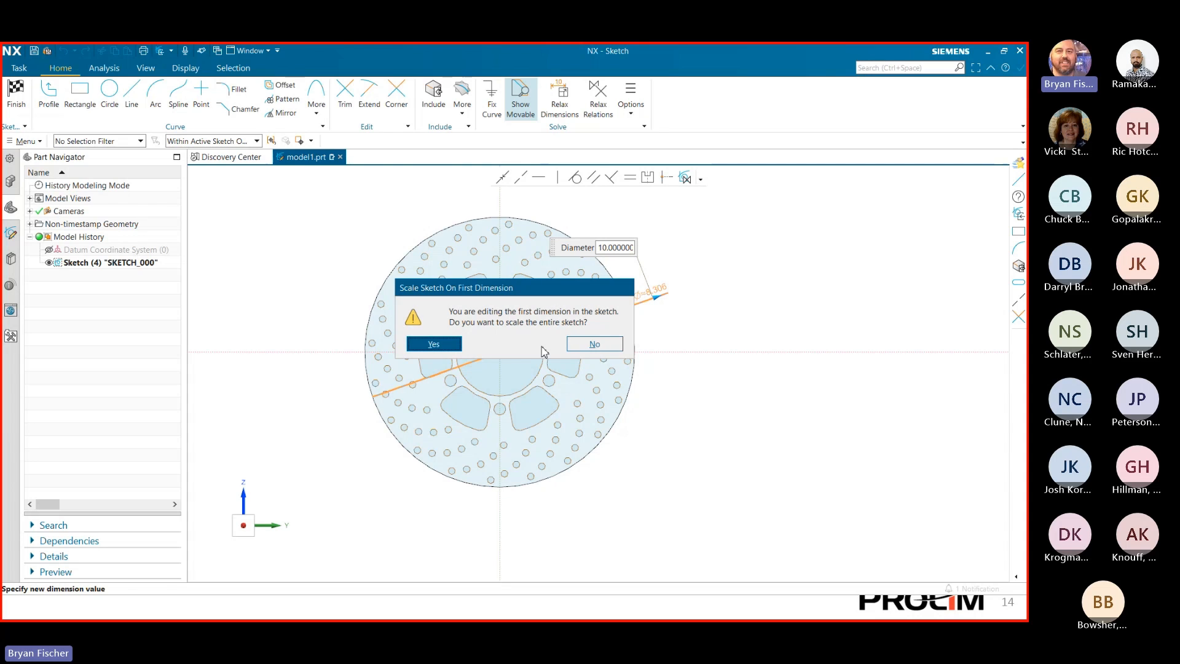
left_click(594, 344)
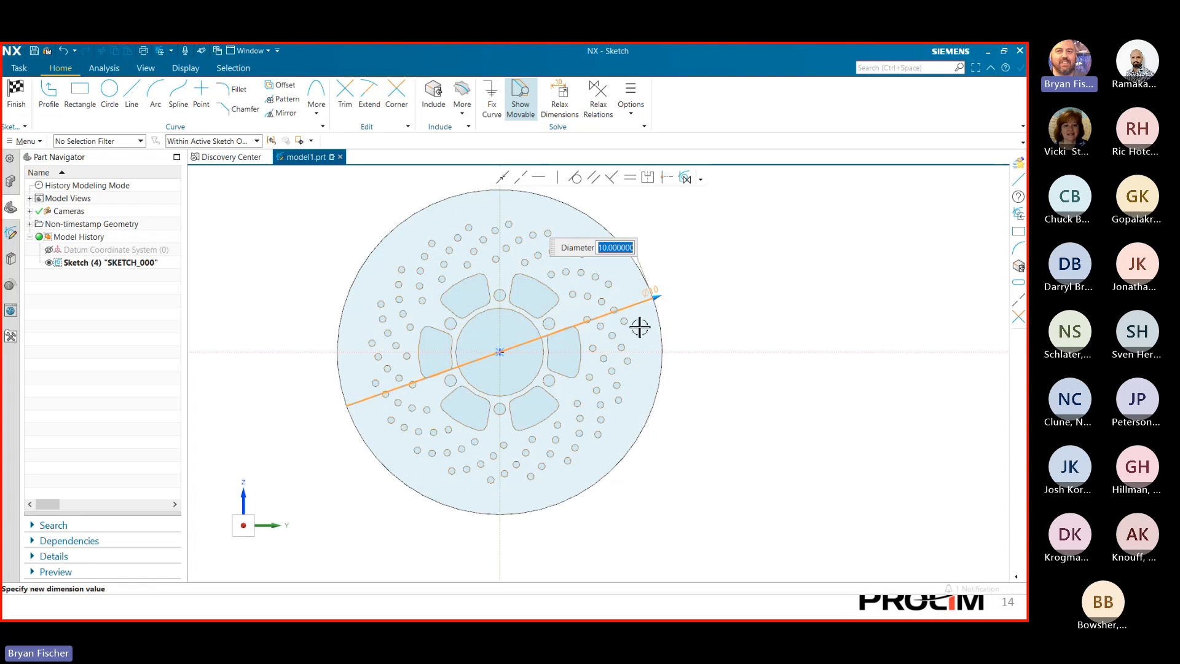
scroll(737, 336, "up", 1)
middle_click(736, 337)
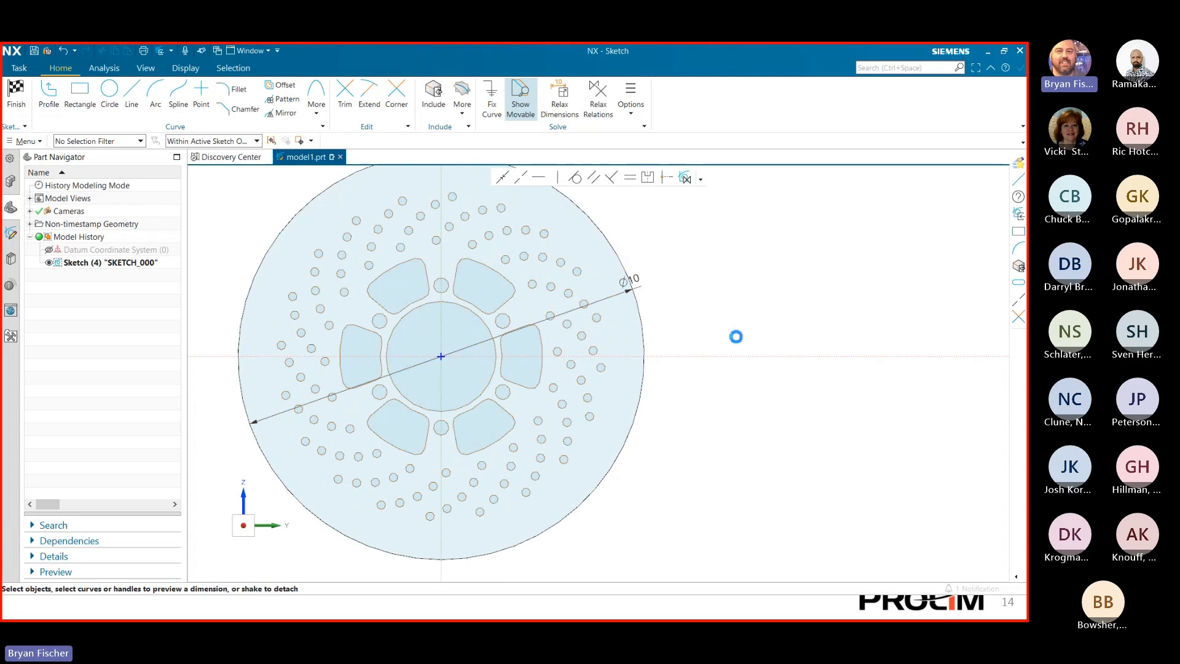
- Open the diameter dimension of one small hole near the disc's upper right for editing
scroll(727, 356, "down", 1)
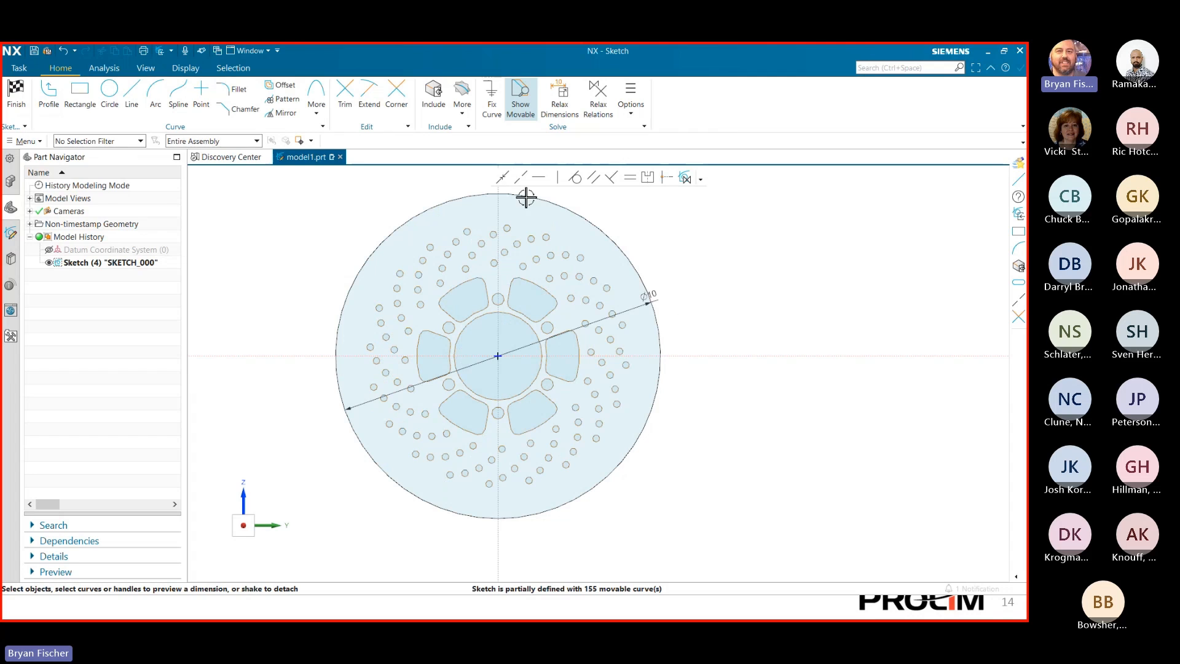
scroll(470, 172, "up", 2)
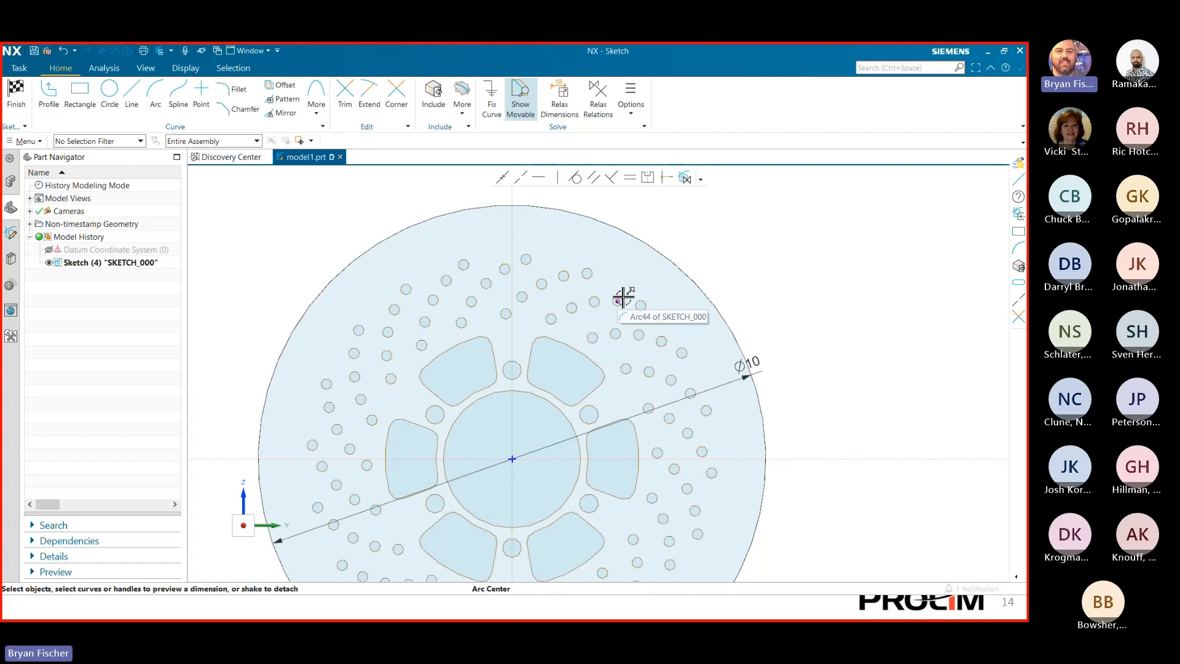
scroll(620, 298, "up", 4)
left_click(625, 300)
scroll(625, 300, "down", 4)
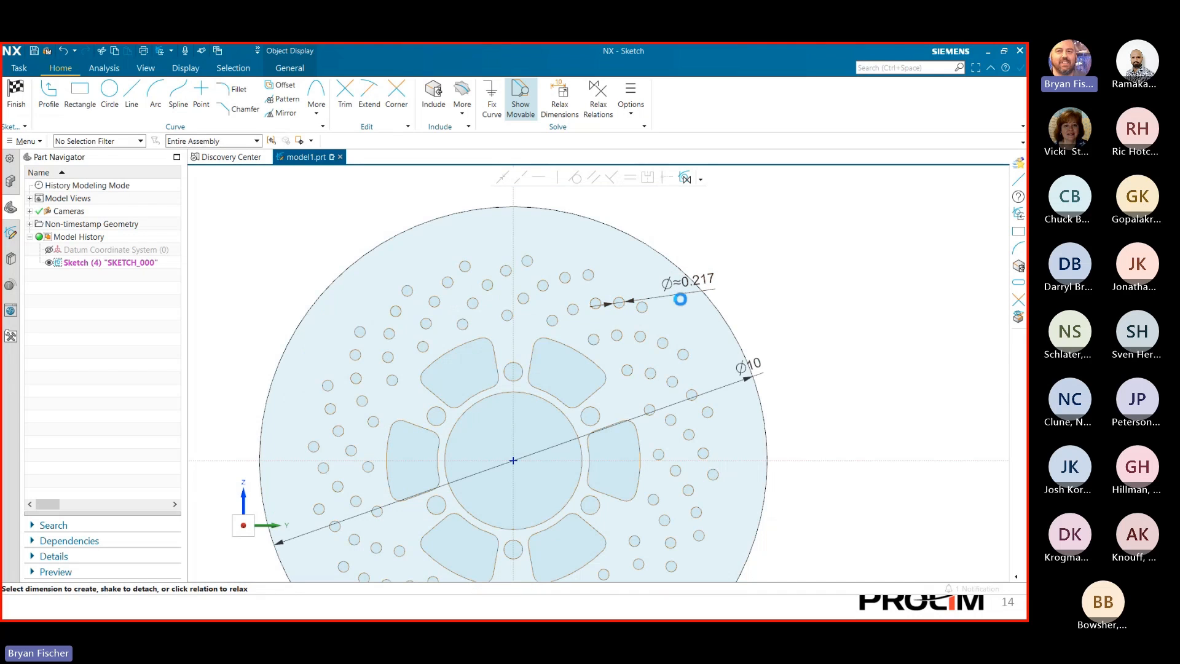
left_click(677, 299)
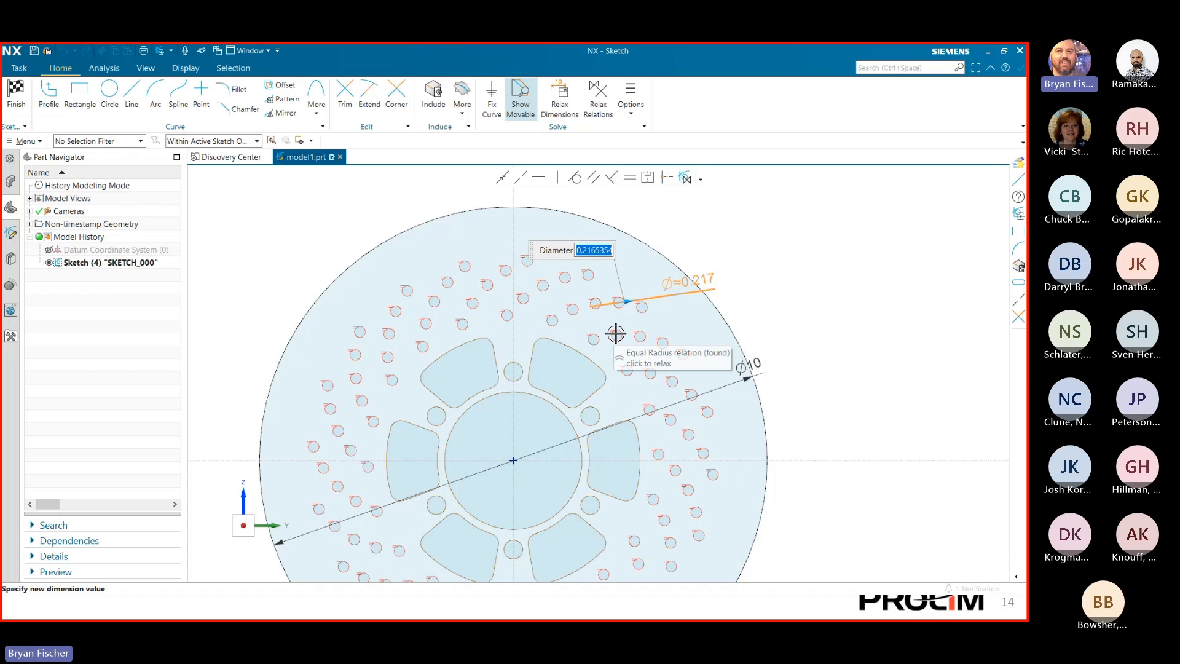
- Relax the found Equal Radius relation for the small hole being dimensioned and set its diameter to 0.2
scroll(807, 255, "down", 3)
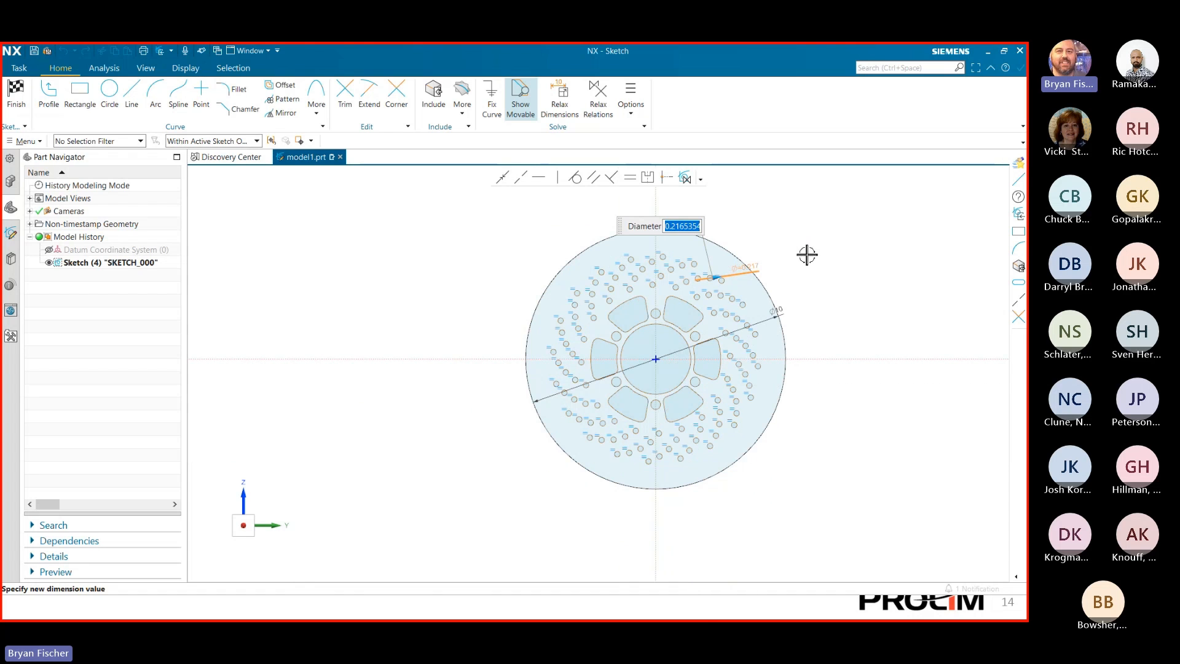
scroll(807, 254, "up", 2)
scroll(637, 332, "up", 2)
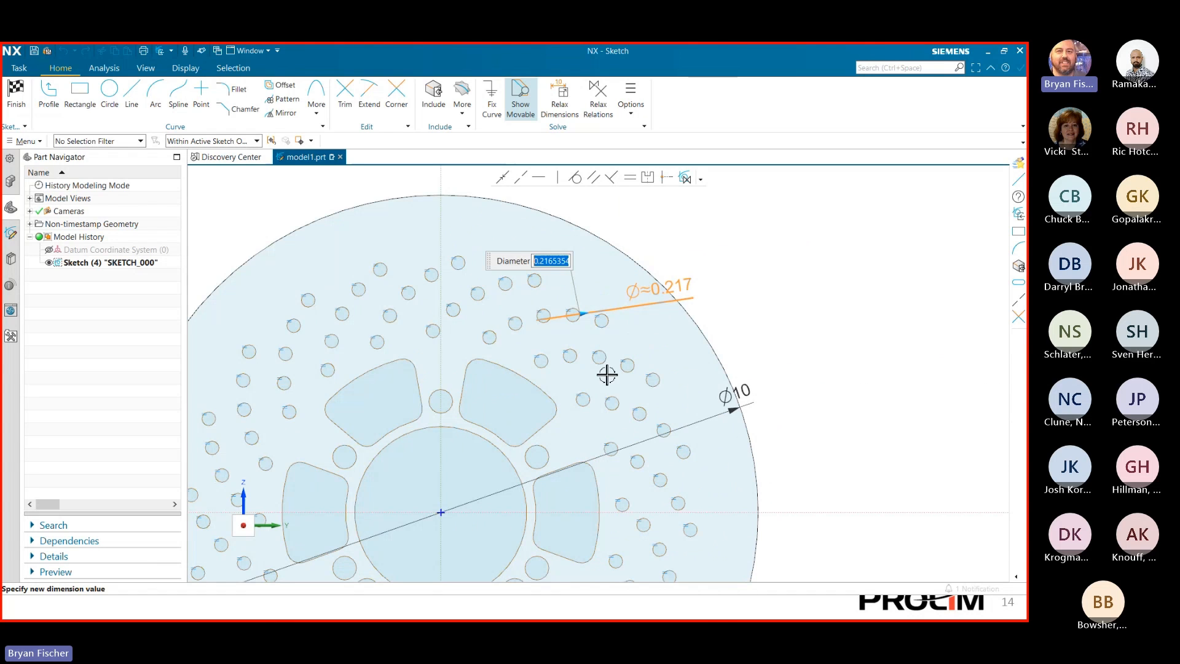
left_click(600, 354)
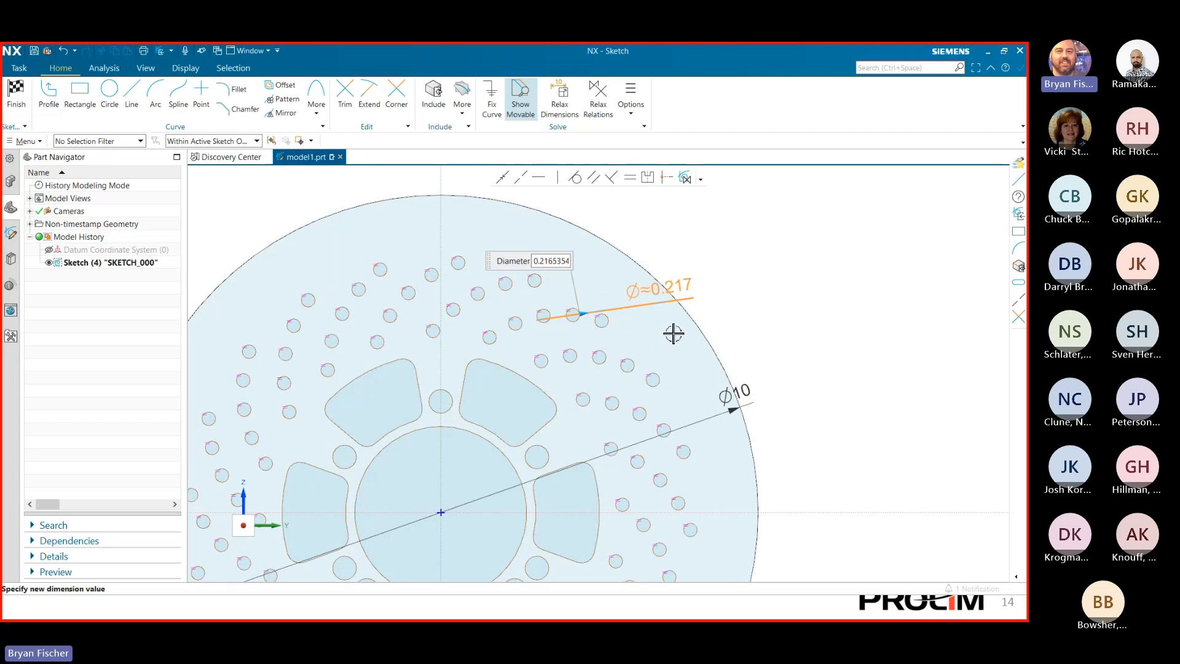
double_click(558, 262)
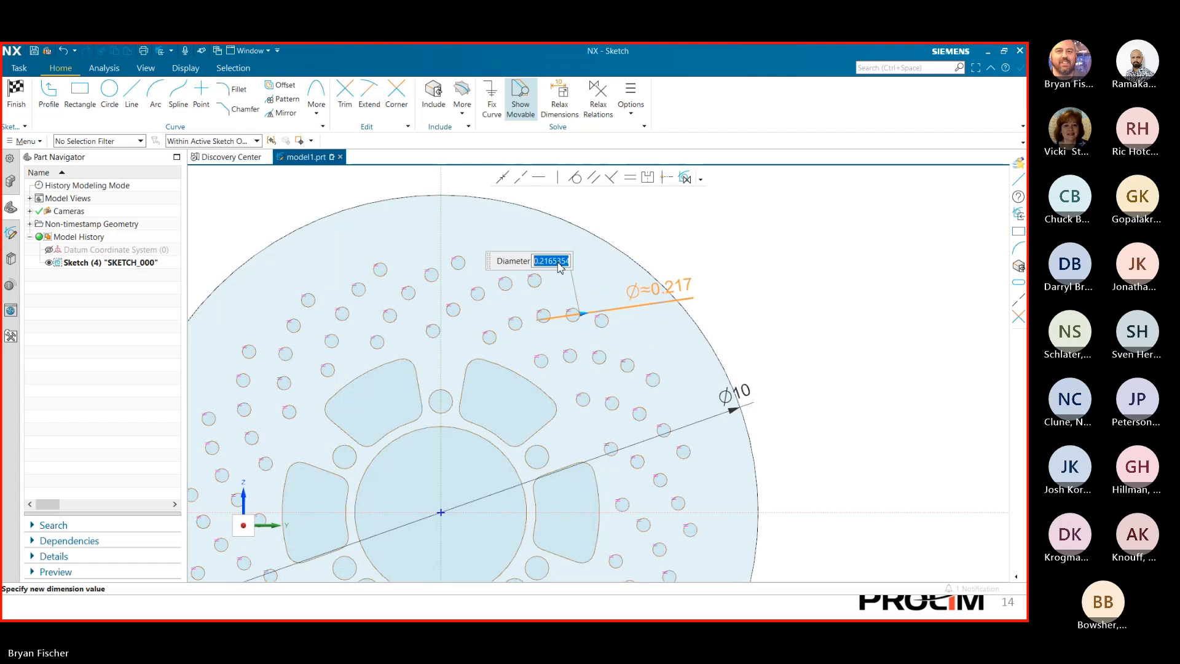
key("BackSpace")
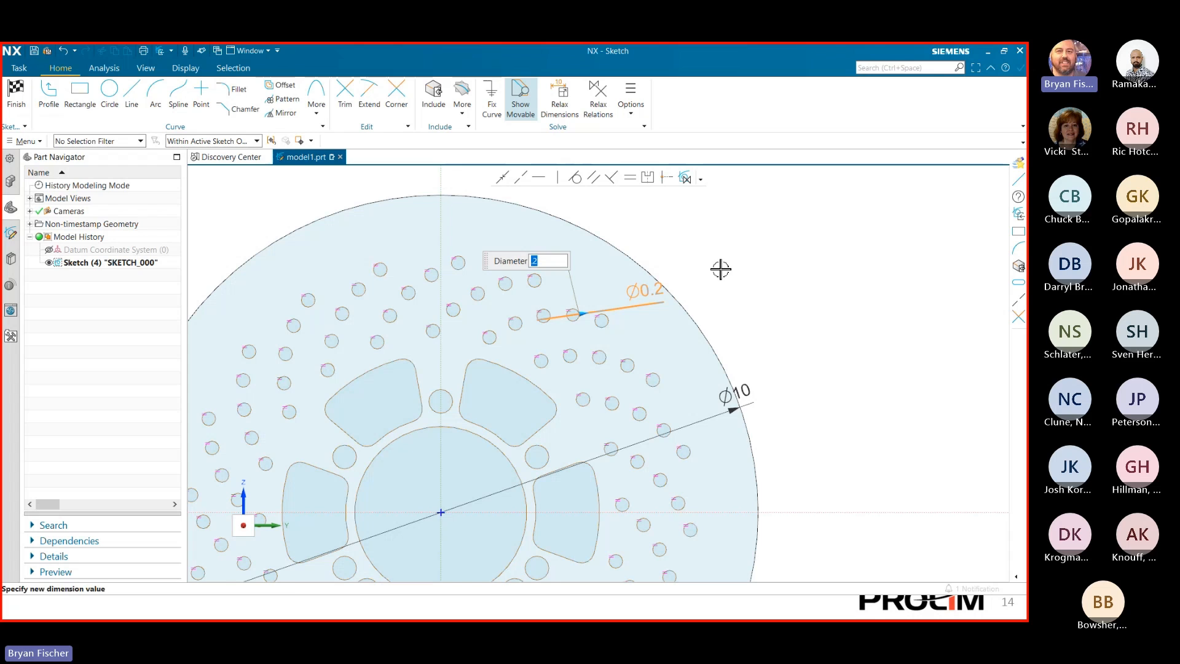
key("Return")
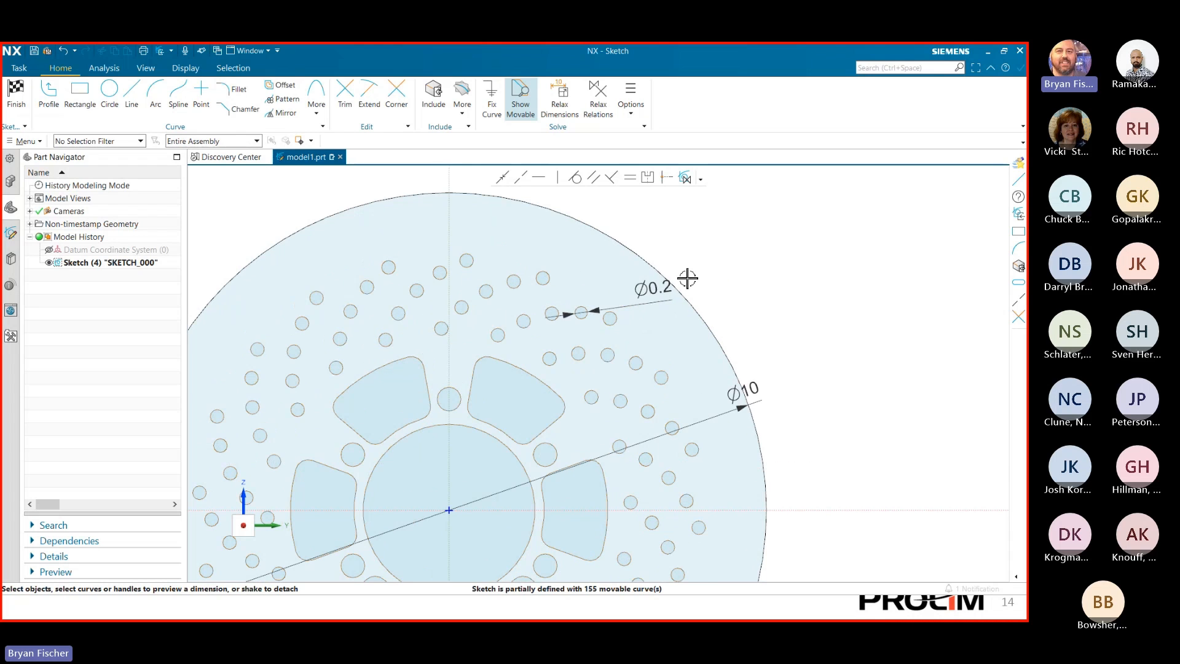
- Set the diameter of the same small hole to 0.125
double_click(666, 298)
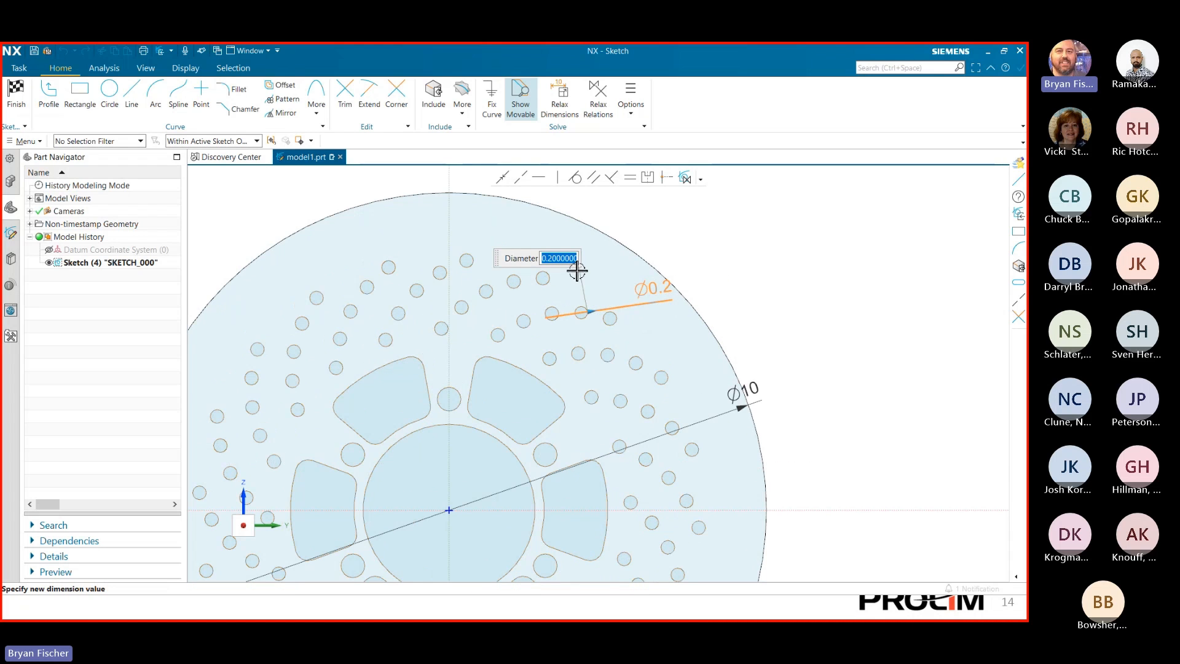
type(".125")
key("Return")
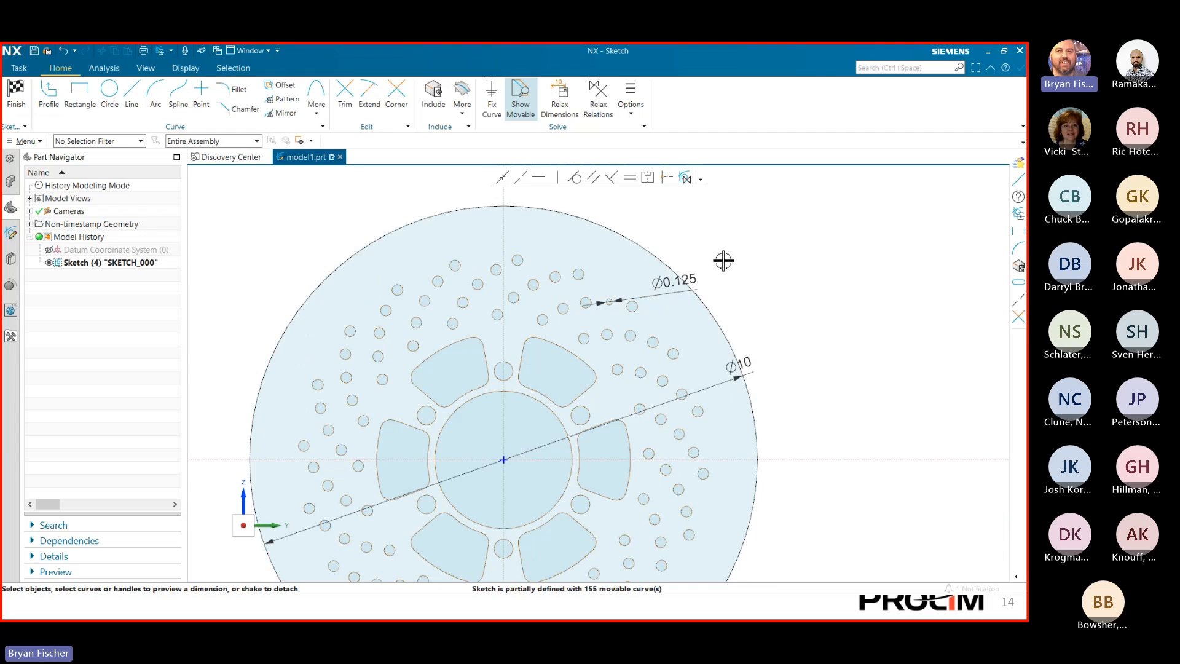
- Dimension a neighbouring small hole, just above the 0.125 one, with a diameter of 0.1 and finish the sketch
left_click(580, 273)
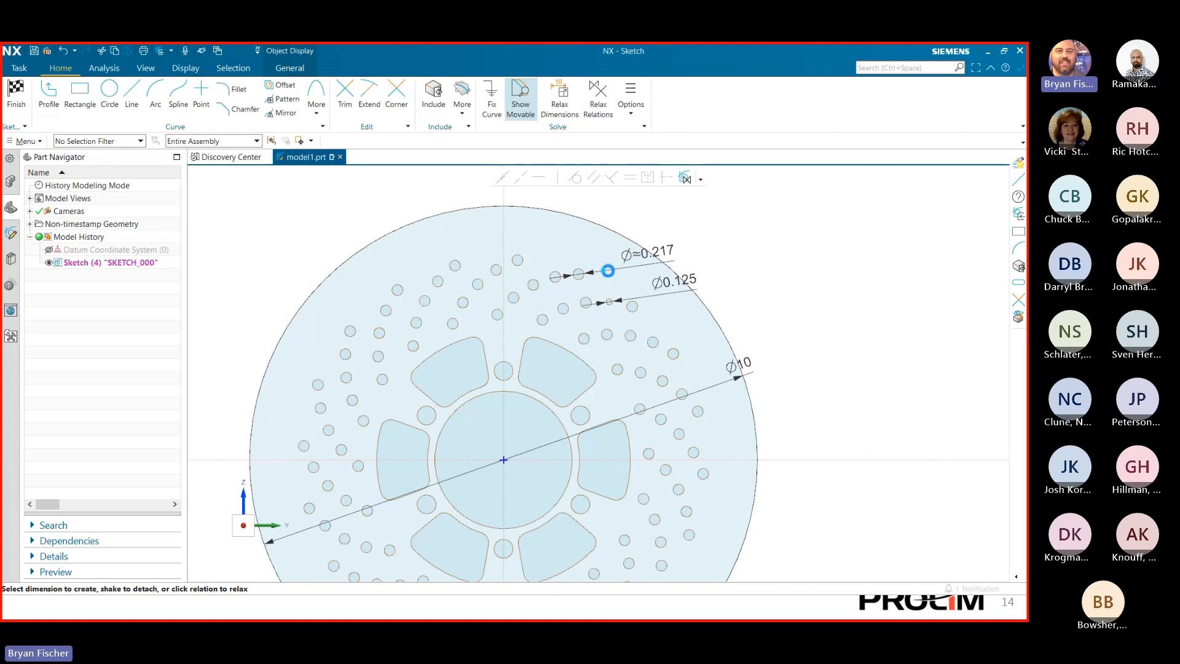
left_click(607, 271)
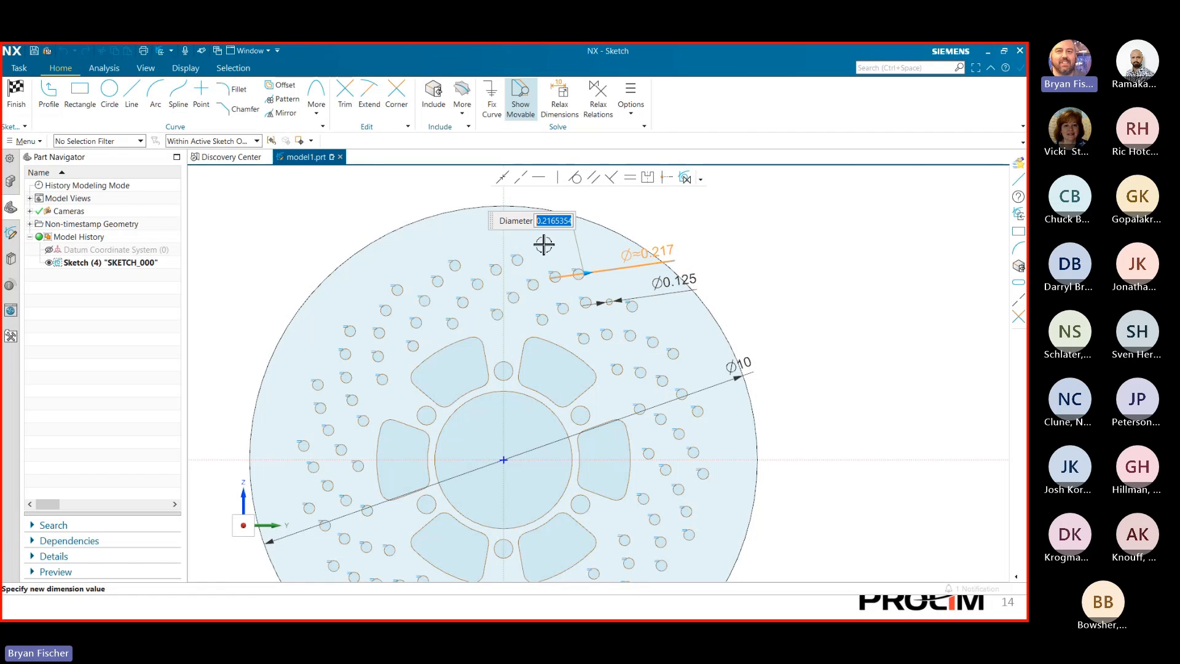
type(".1")
key("Return")
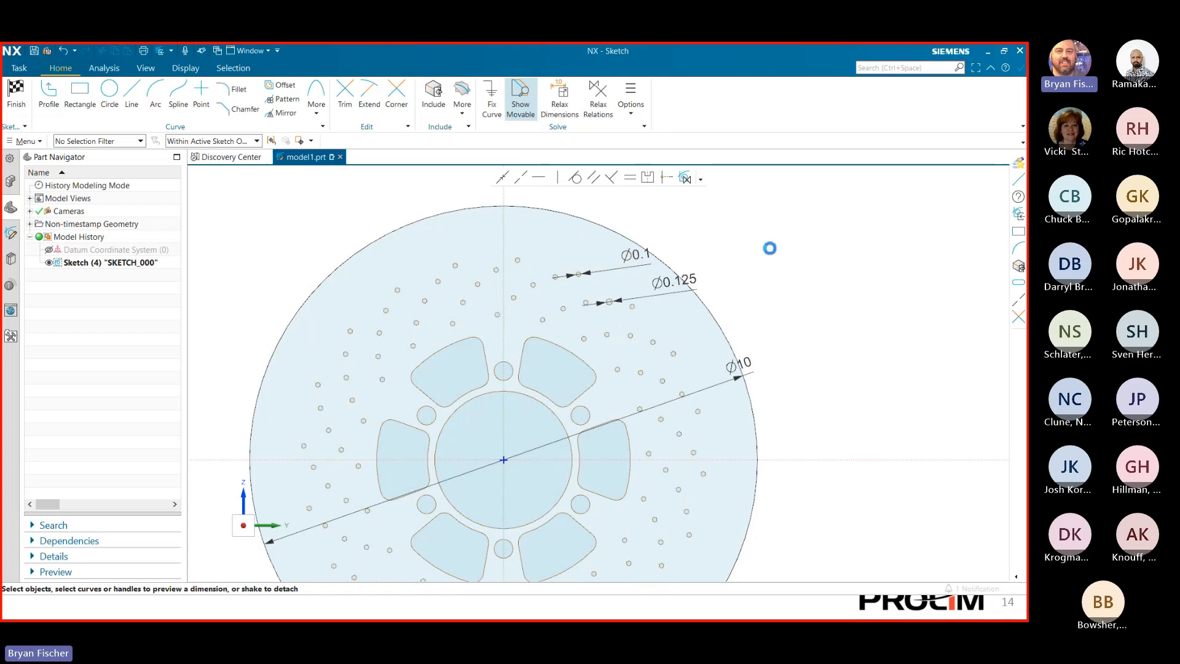
scroll(769, 247, "down", 2)
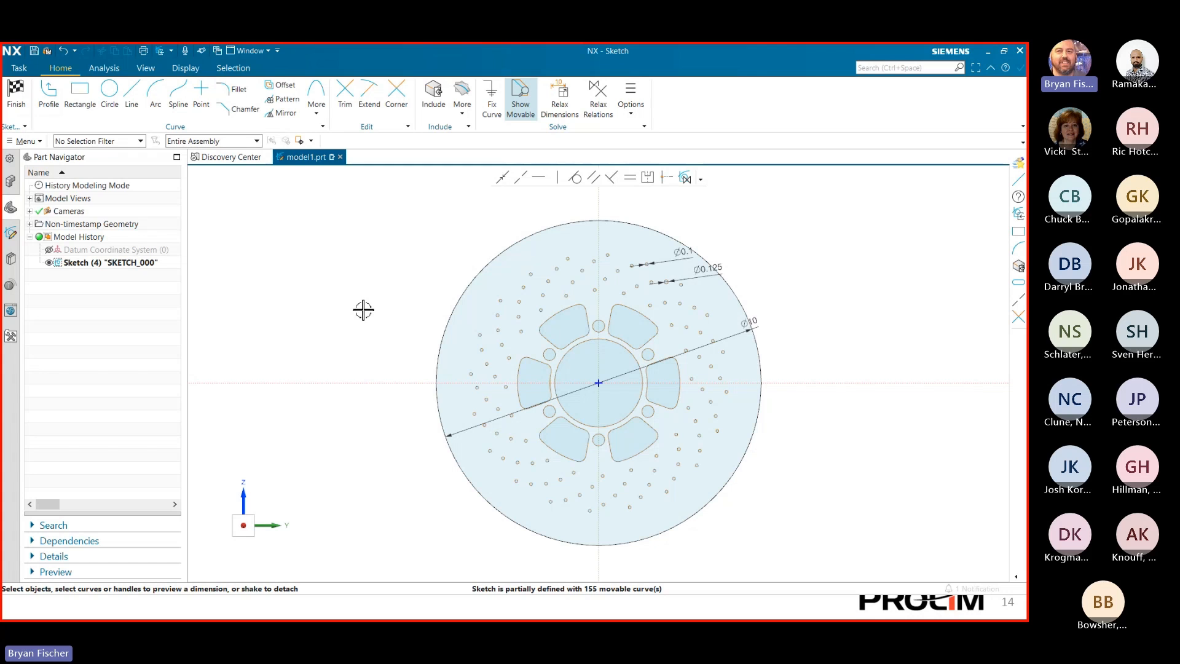
left_click(15, 94)
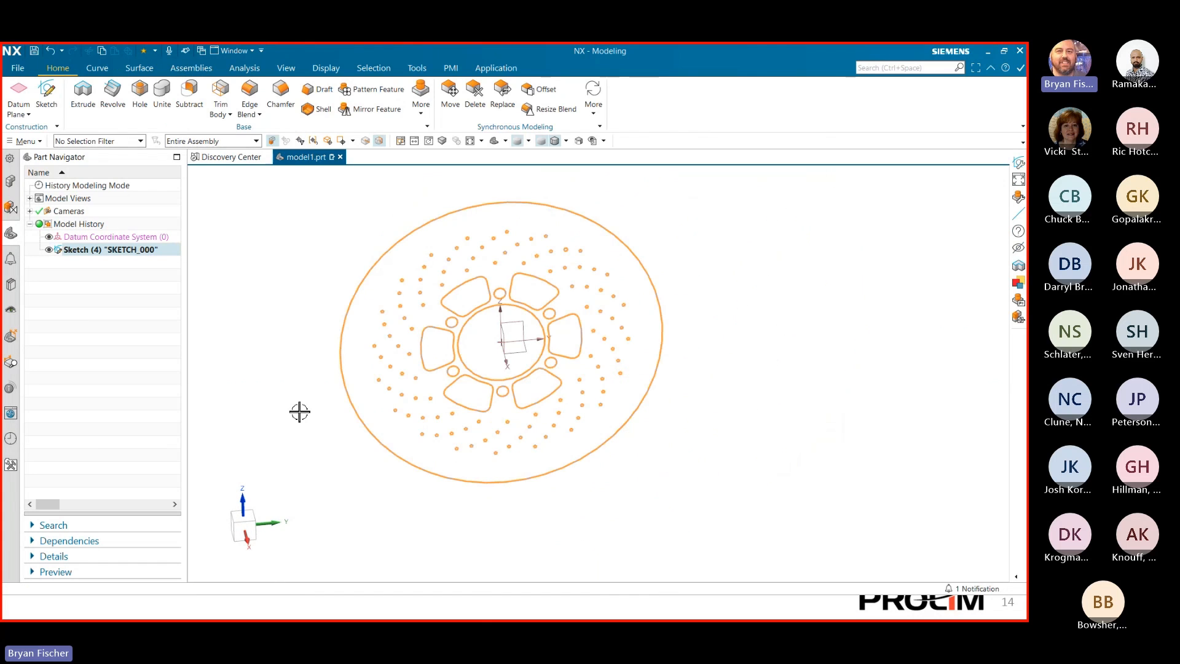
left_click(140, 407)
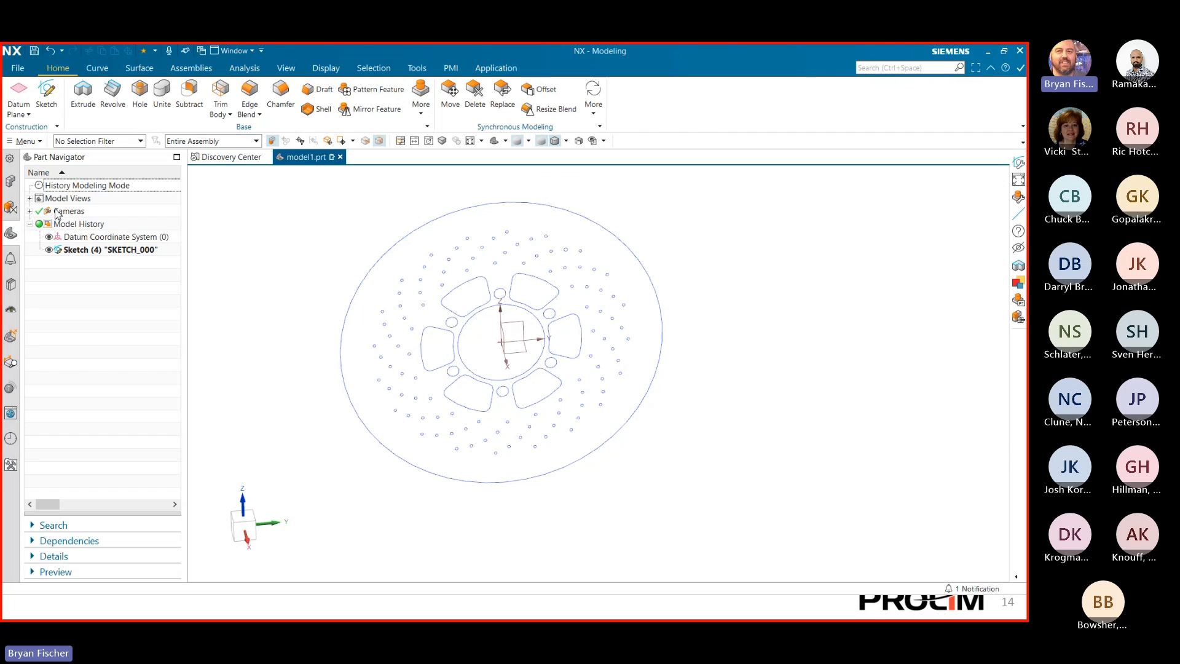
- Switch to the PowerPoint slide show and advance to the Synchronous Cross Section slide
key("super")
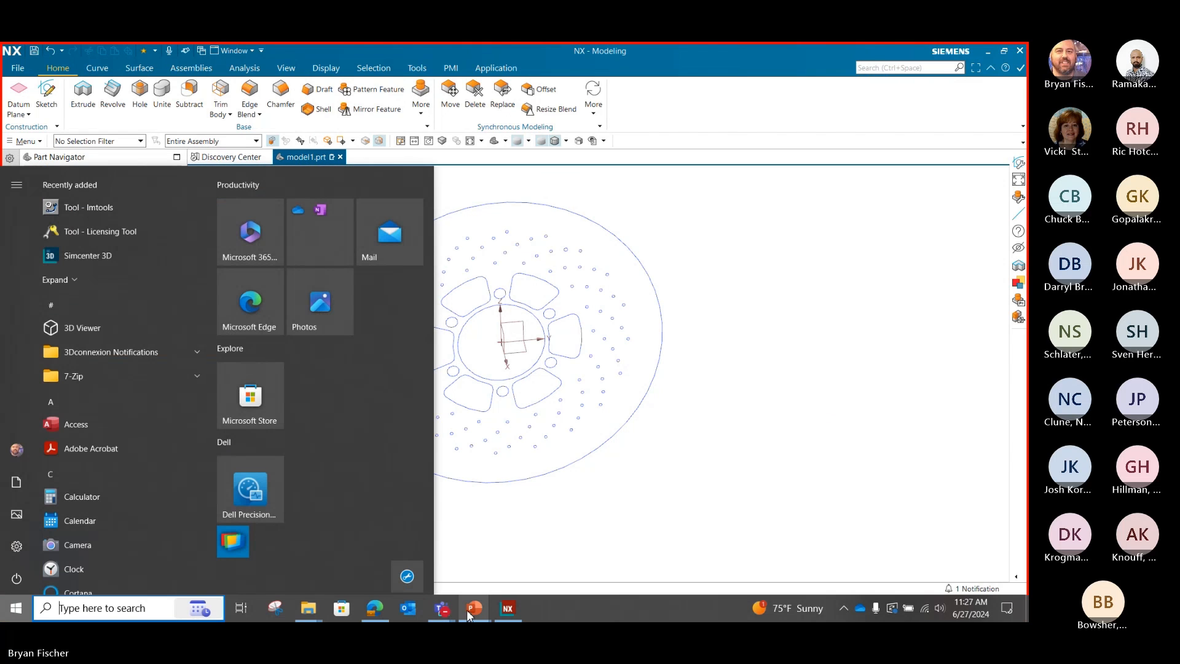
mouse_move(473, 608)
left_click(512, 569)
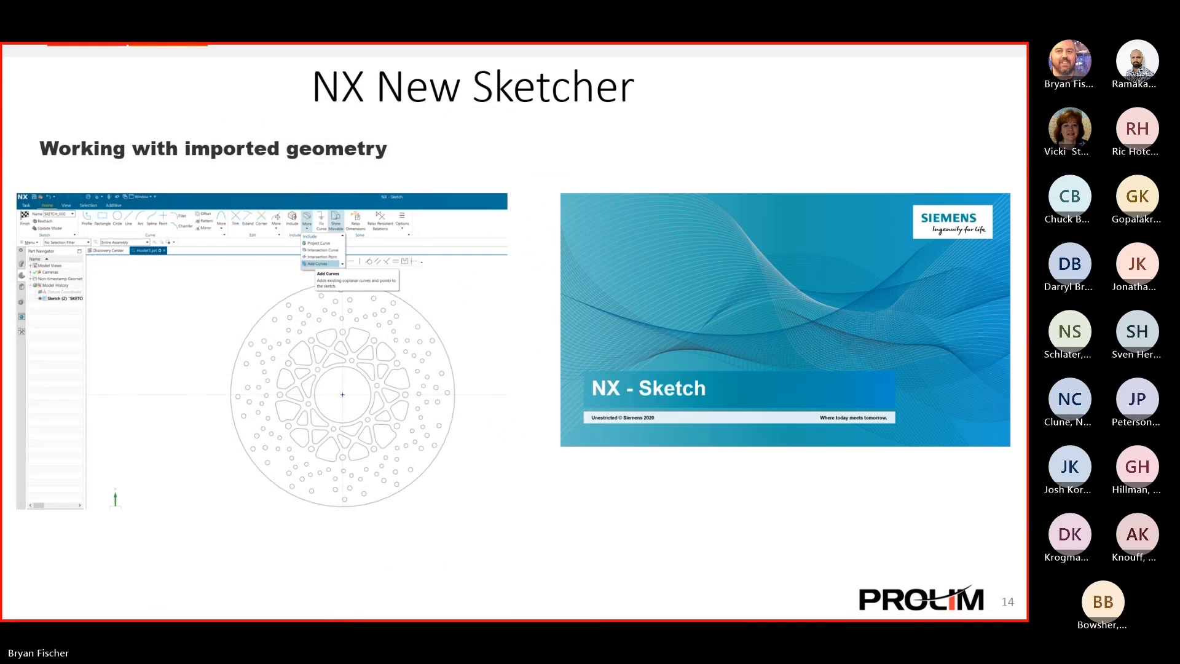
left_click(83, 369)
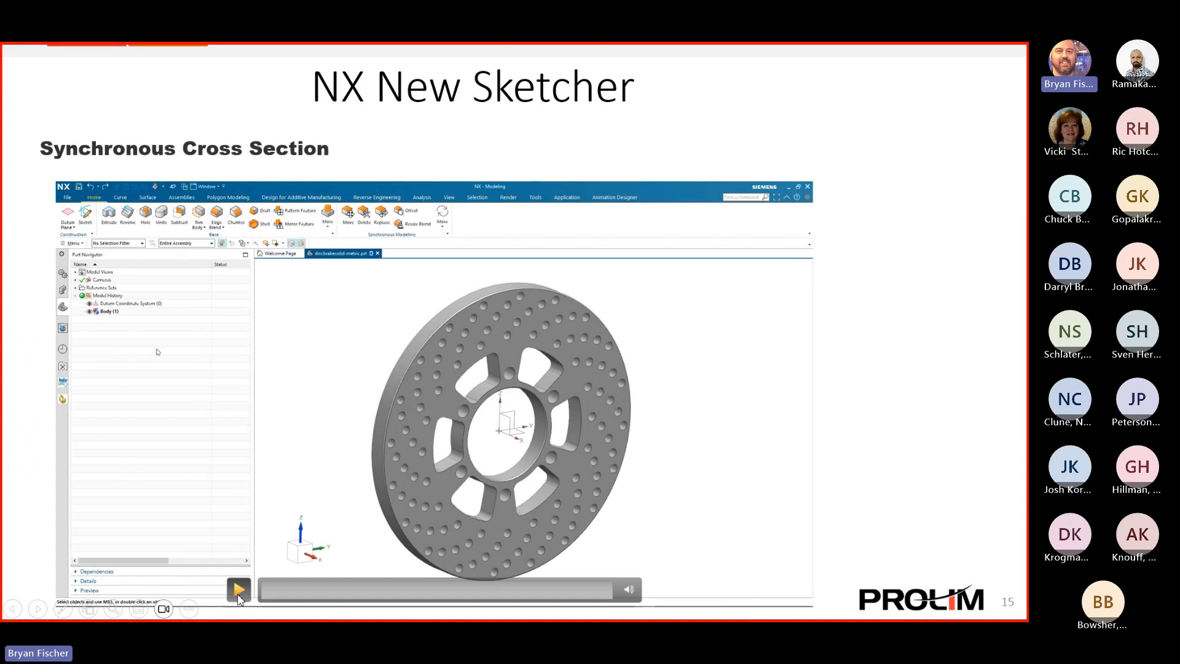
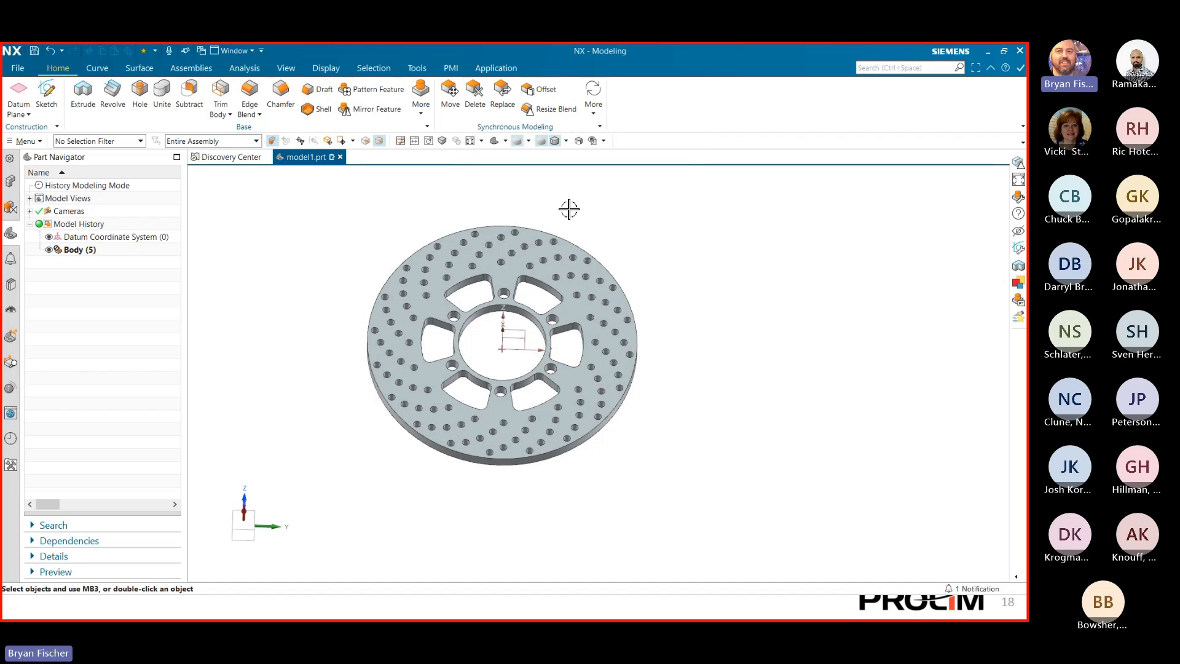
- Start Edit Cross Section on all faces of the brake disc body, using the YZ plane of the datum coordinate system
left_click(594, 110)
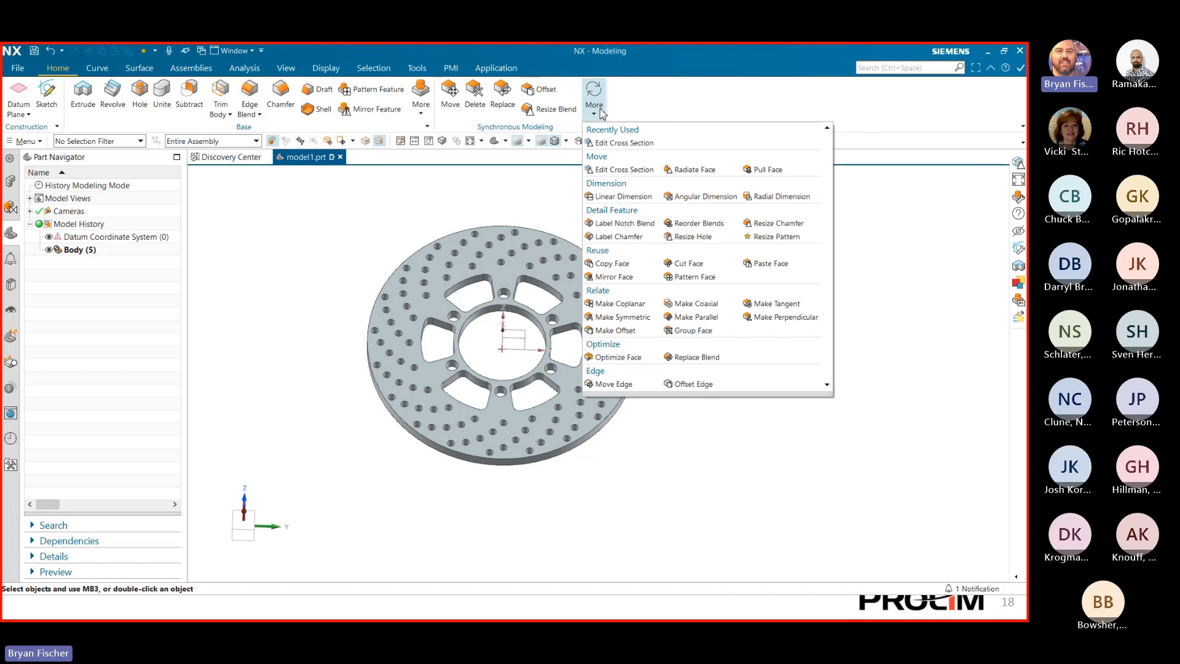
left_click(607, 171)
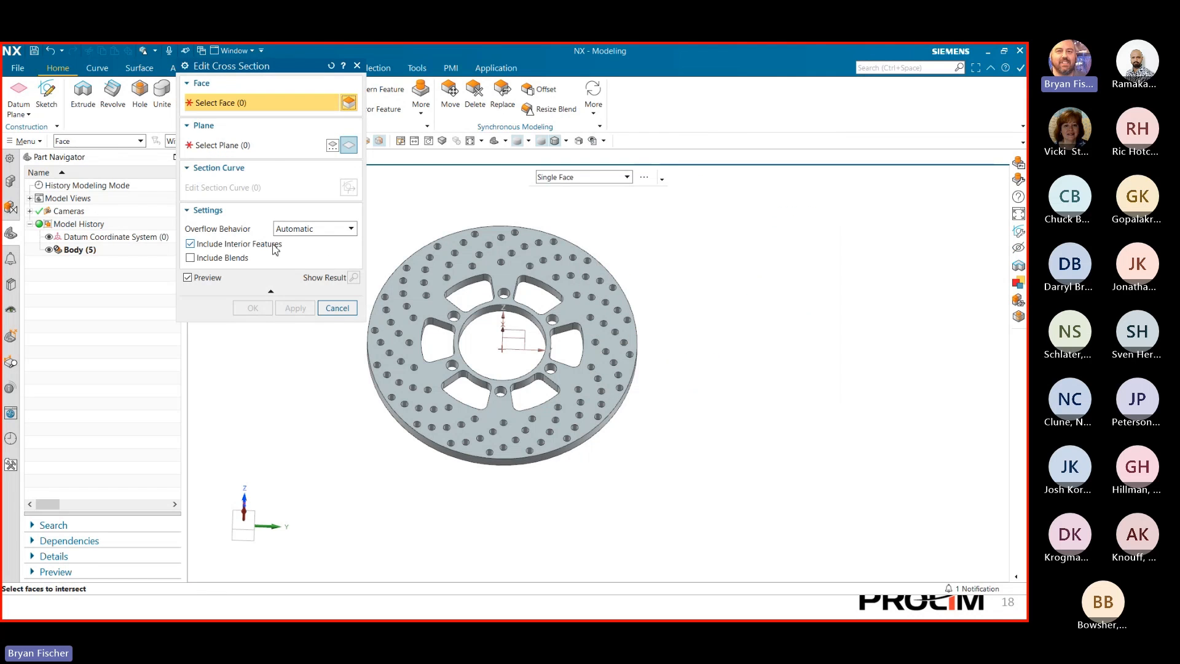
middle_click_drag(496, 287, 716, 369)
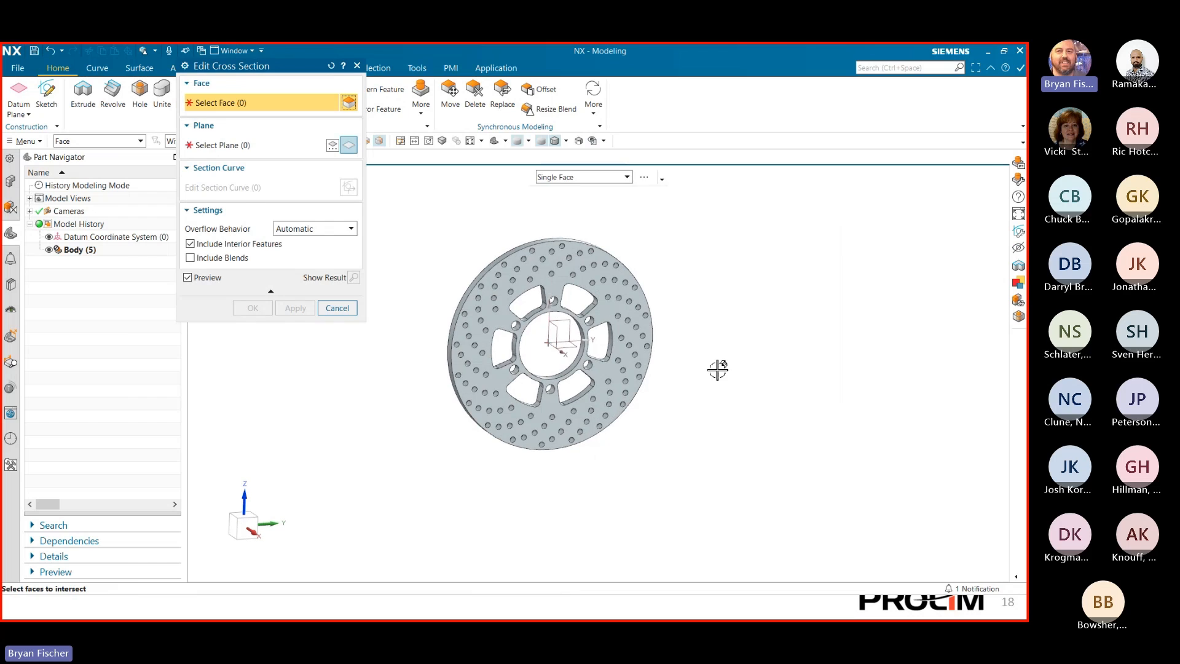
left_click_drag(416, 211, 714, 494)
left_click(194, 149)
scroll(439, 290, "up", 2)
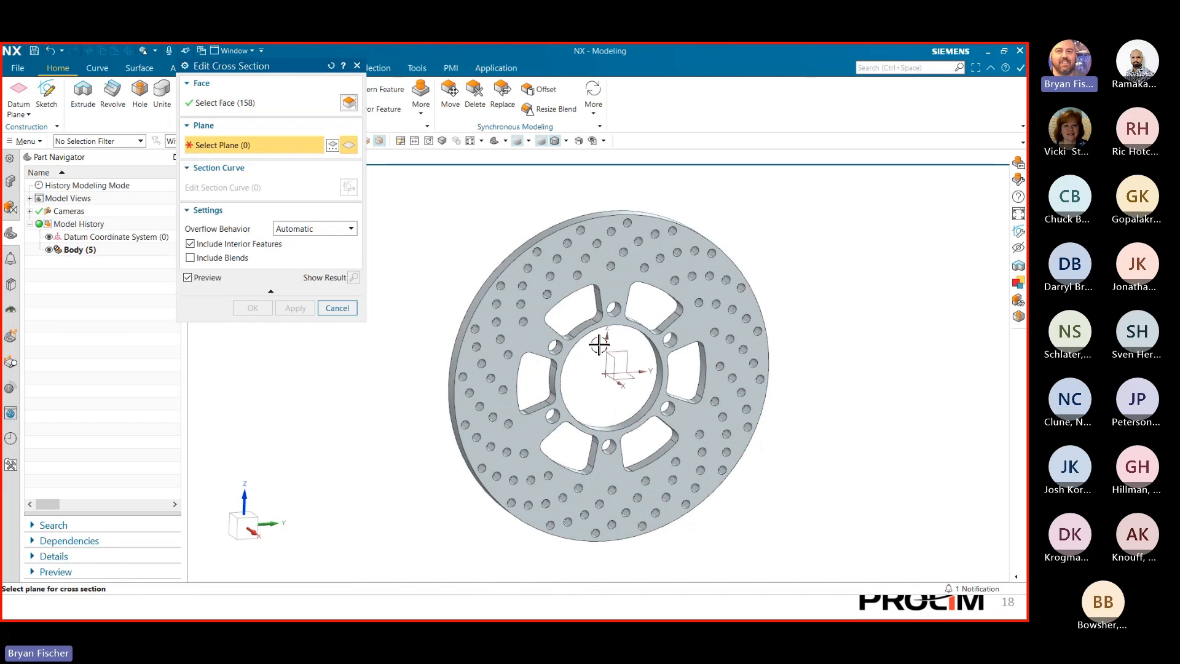
left_click(630, 363)
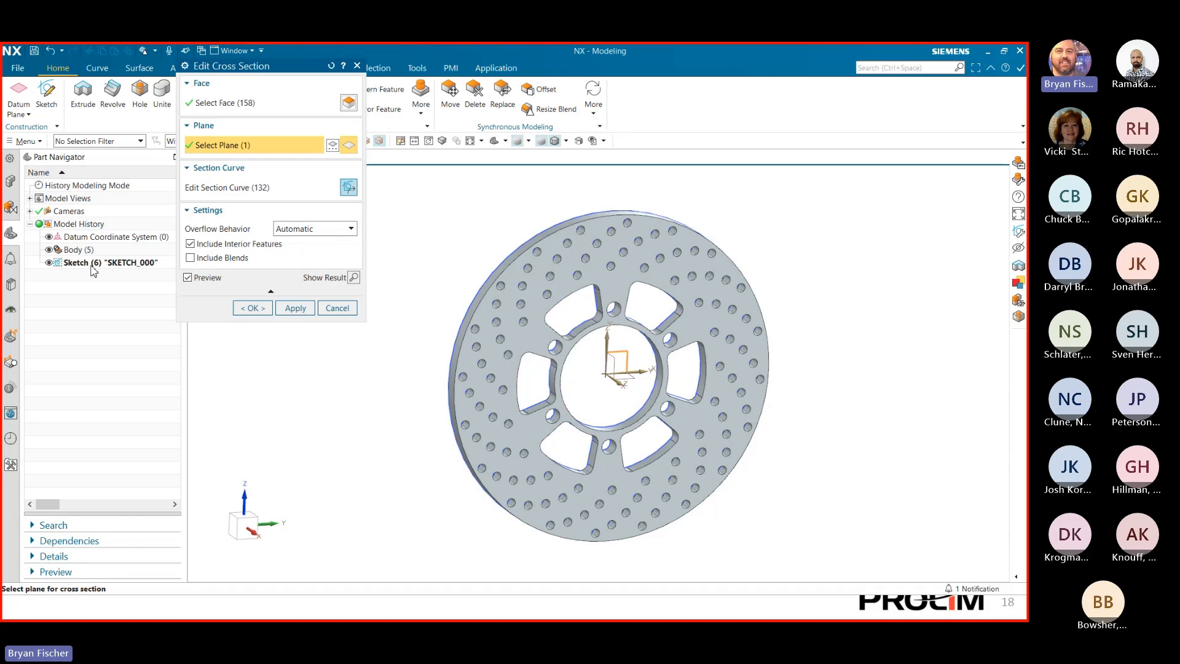
- Open the cross section's curves for editing and dimension the disc's outer circle with a diameter of 10
left_click(347, 188)
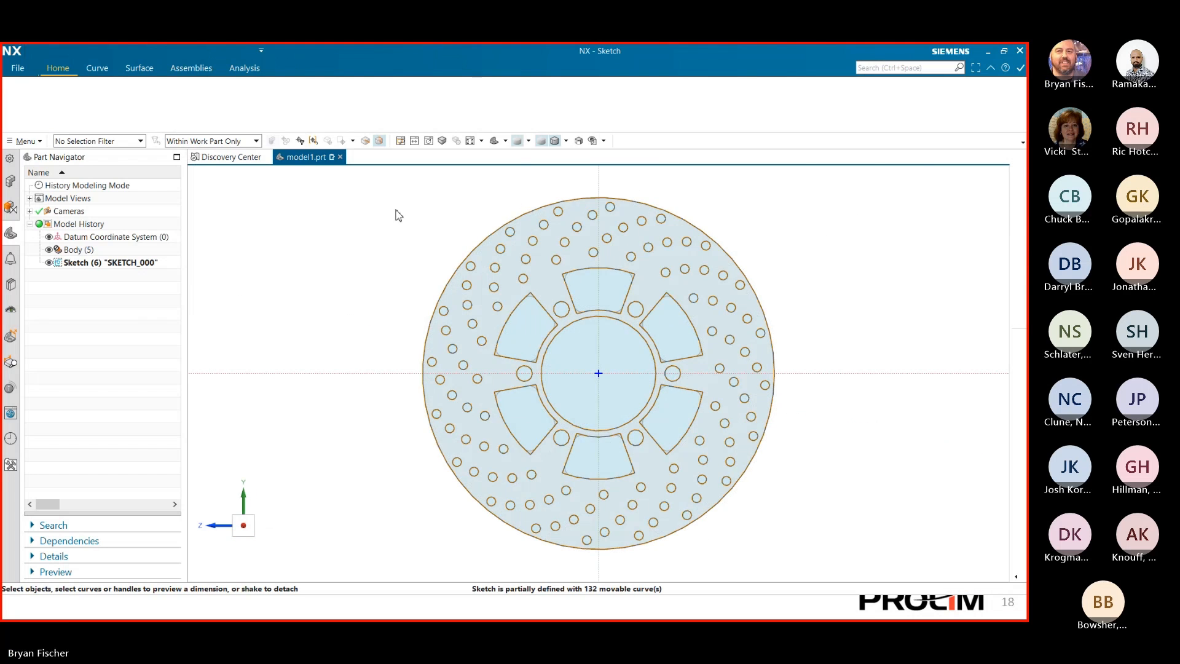
left_click(690, 223)
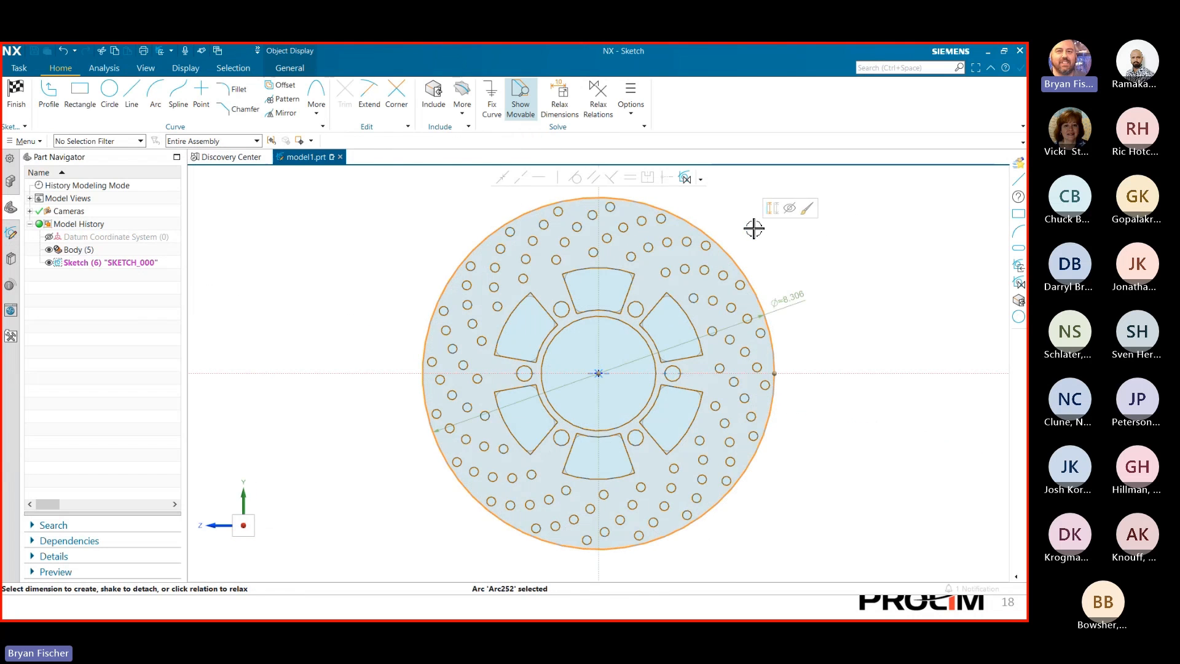
left_click(788, 298)
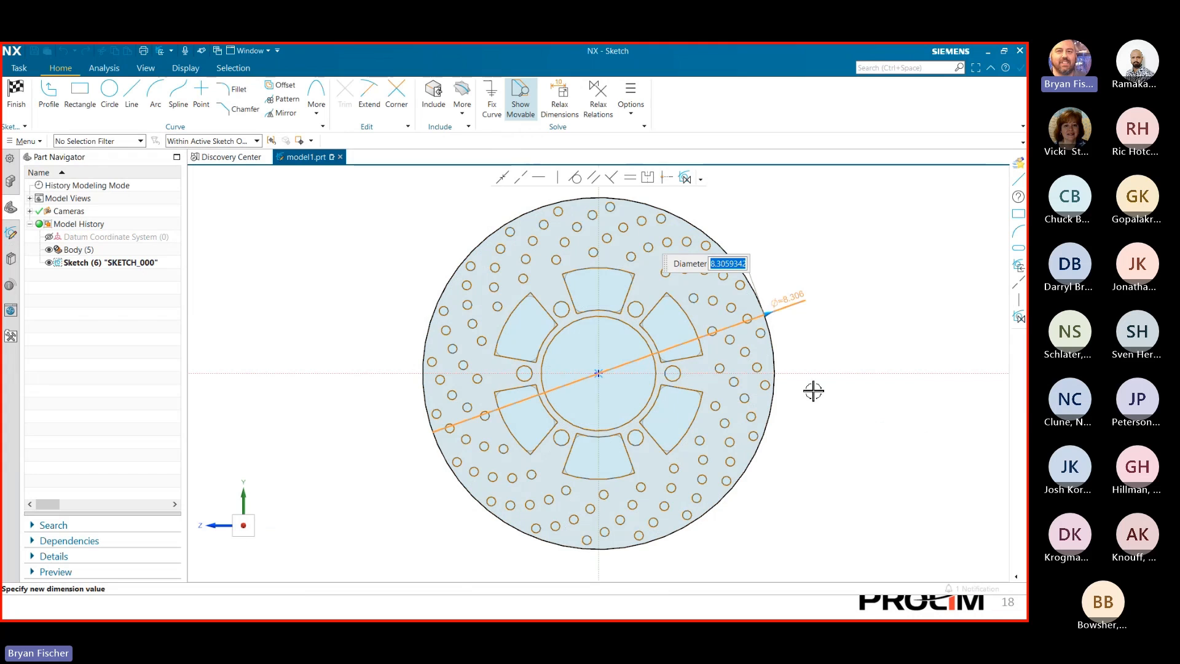
type("10")
key("Return")
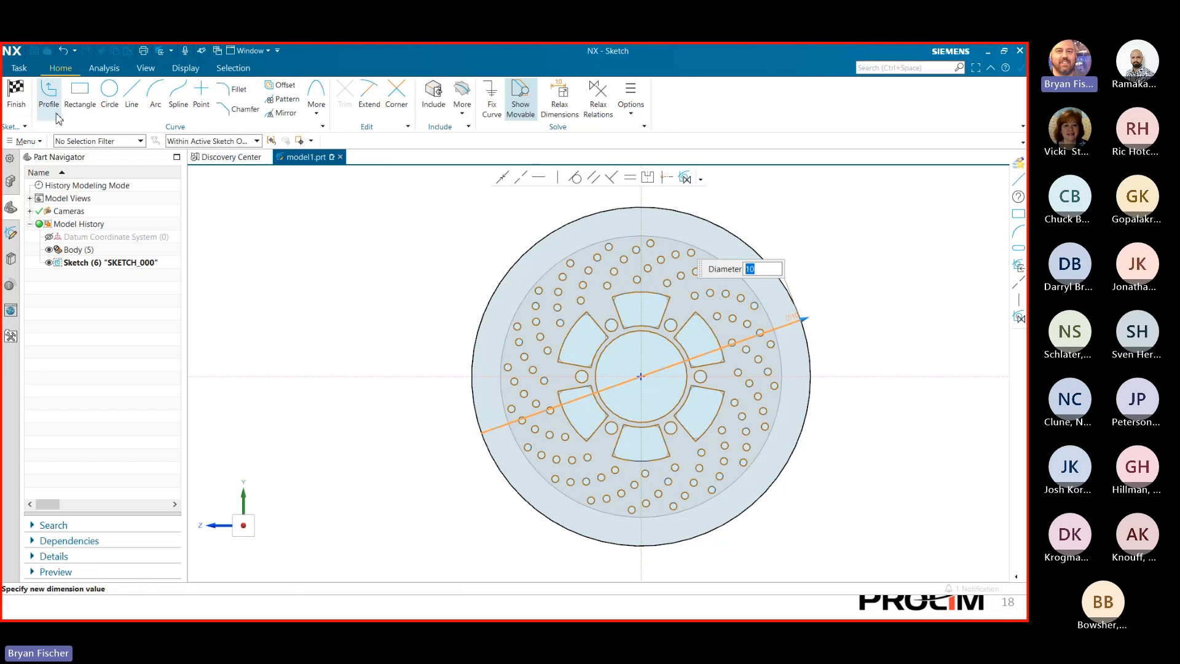
left_click(363, 260)
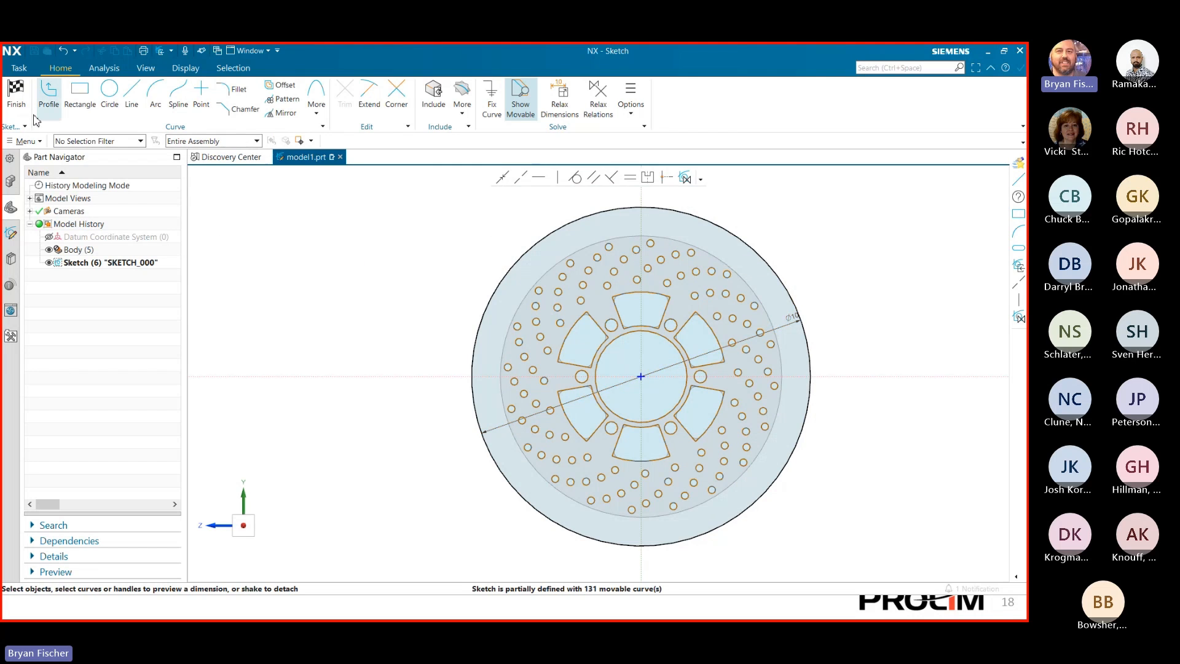
- Finish the section sketch and accept the Edit Cross Section feature on the disc
left_click(16, 97)
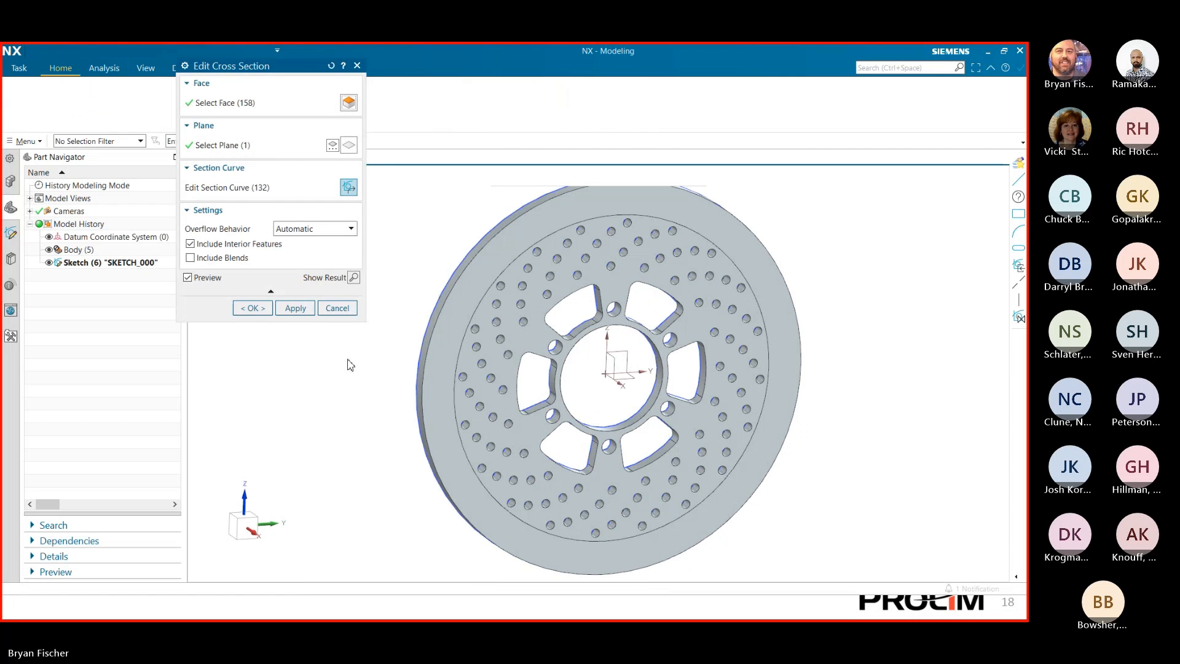
left_click(261, 309)
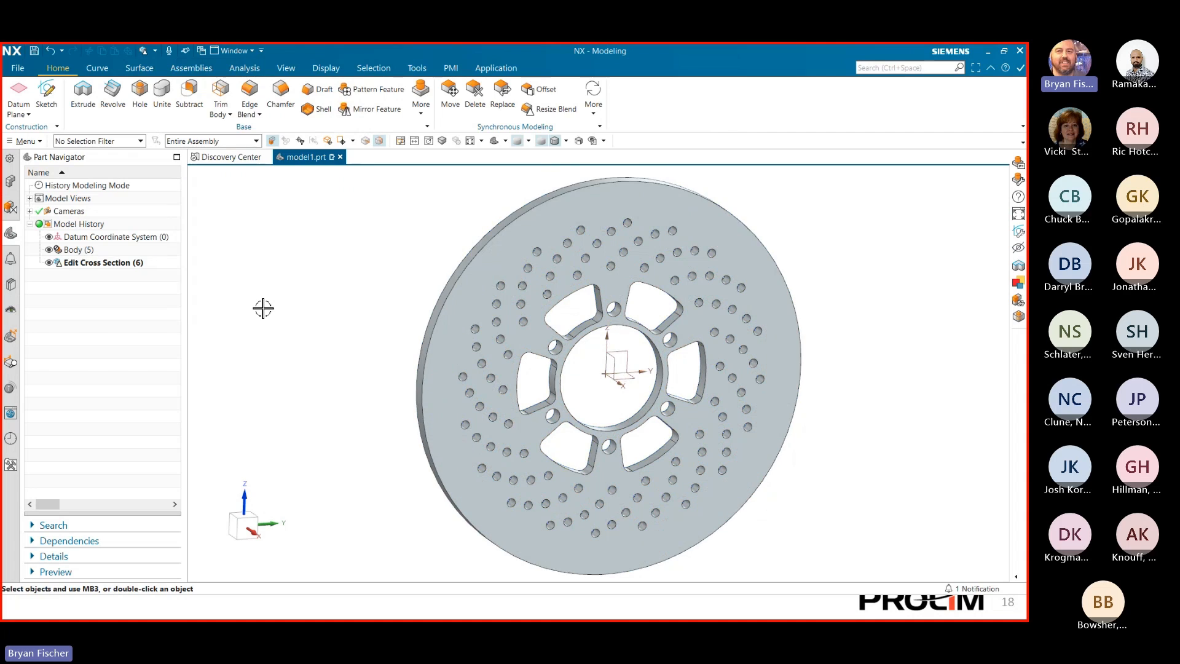
scroll(263, 308, "down", 2)
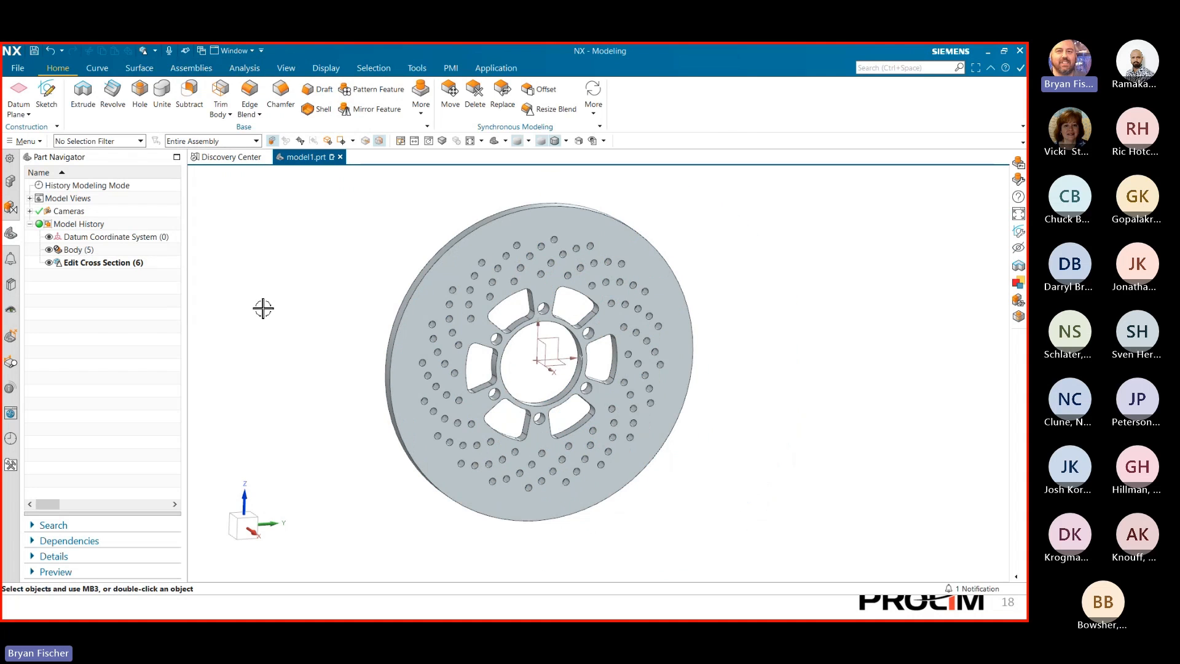
- Reopen the Edit Cross Section feature and open its section curves for editing at the small holes
left_click(132, 264)
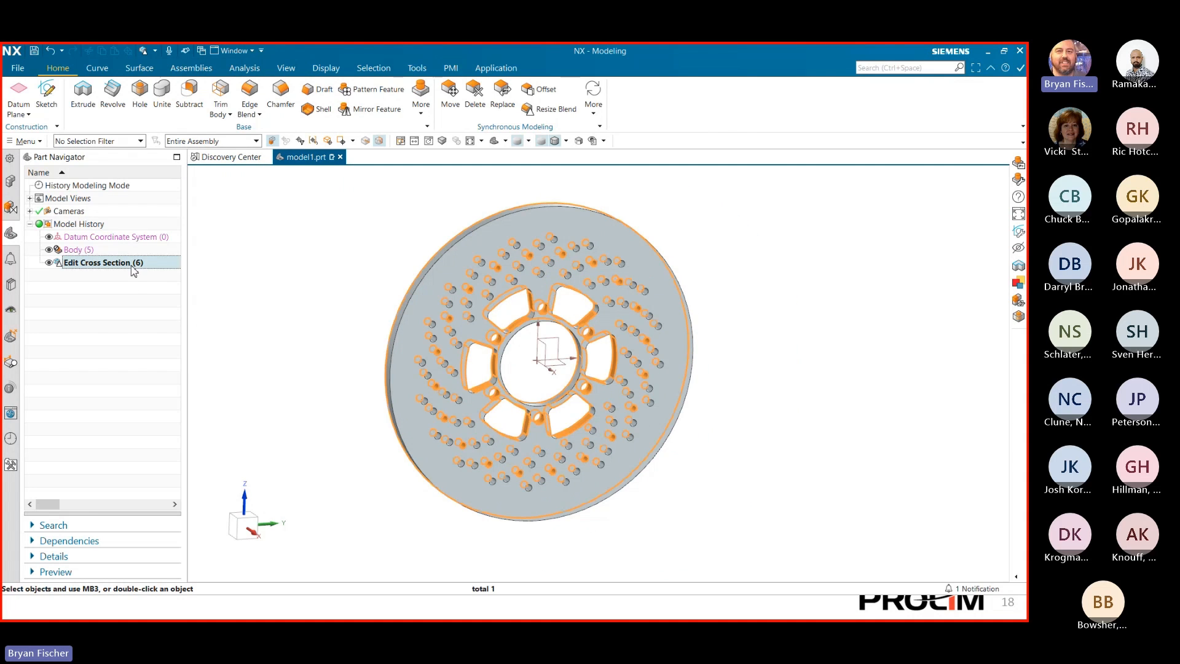
double_click(132, 263)
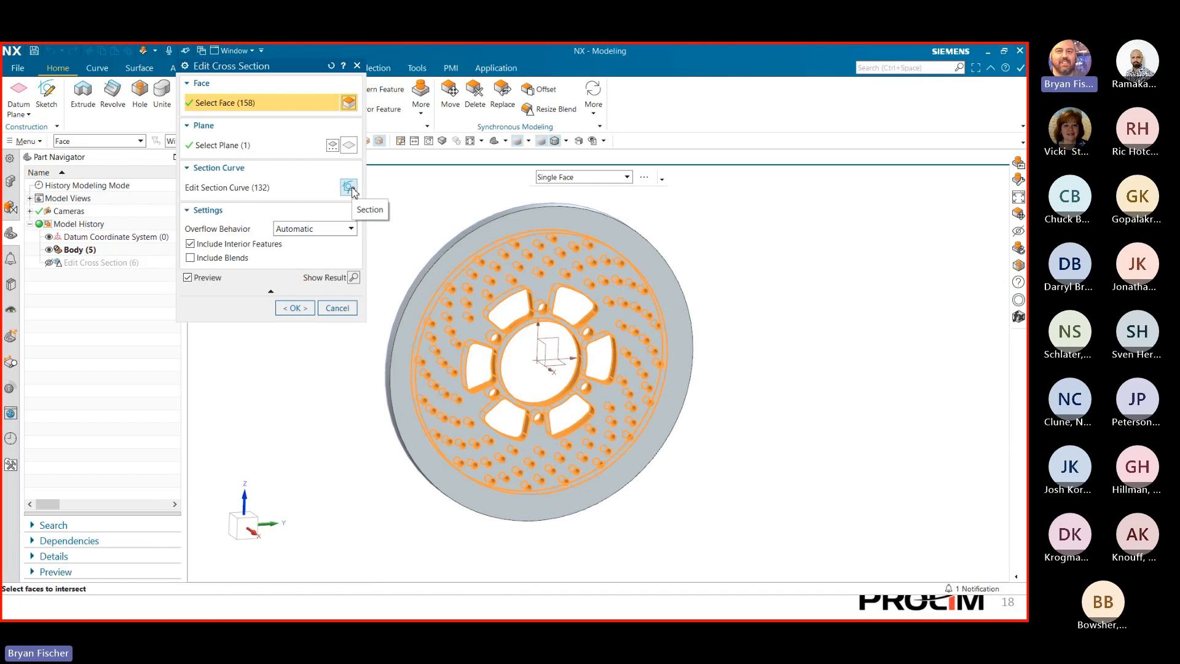
left_click(349, 187)
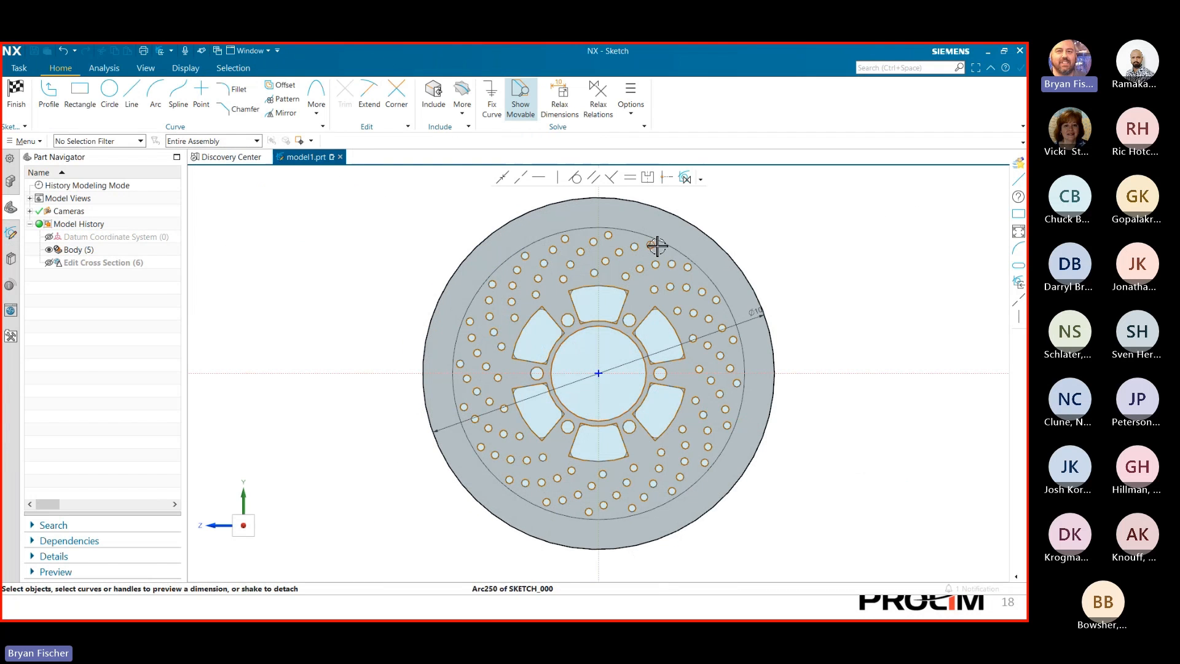
scroll(670, 258, "up", 3)
scroll(669, 257, "up", 1)
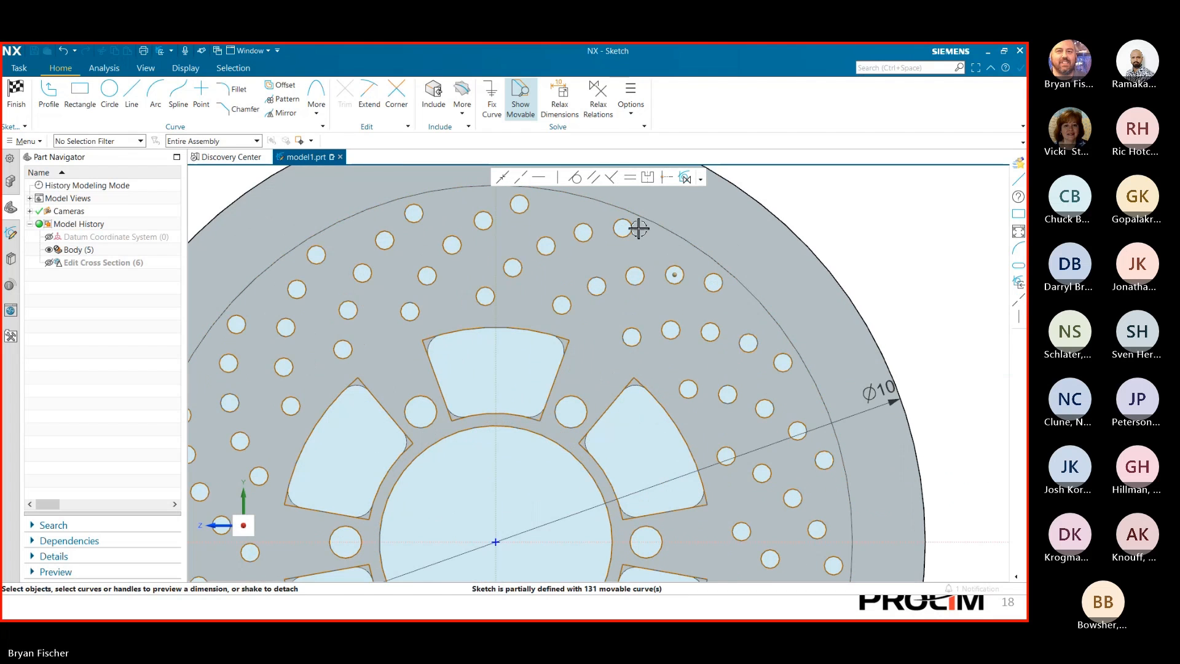
- Dimension one of the disc's small holes with a diameter of .1 and finish the Edit Cross Section edit
left_click(630, 228)
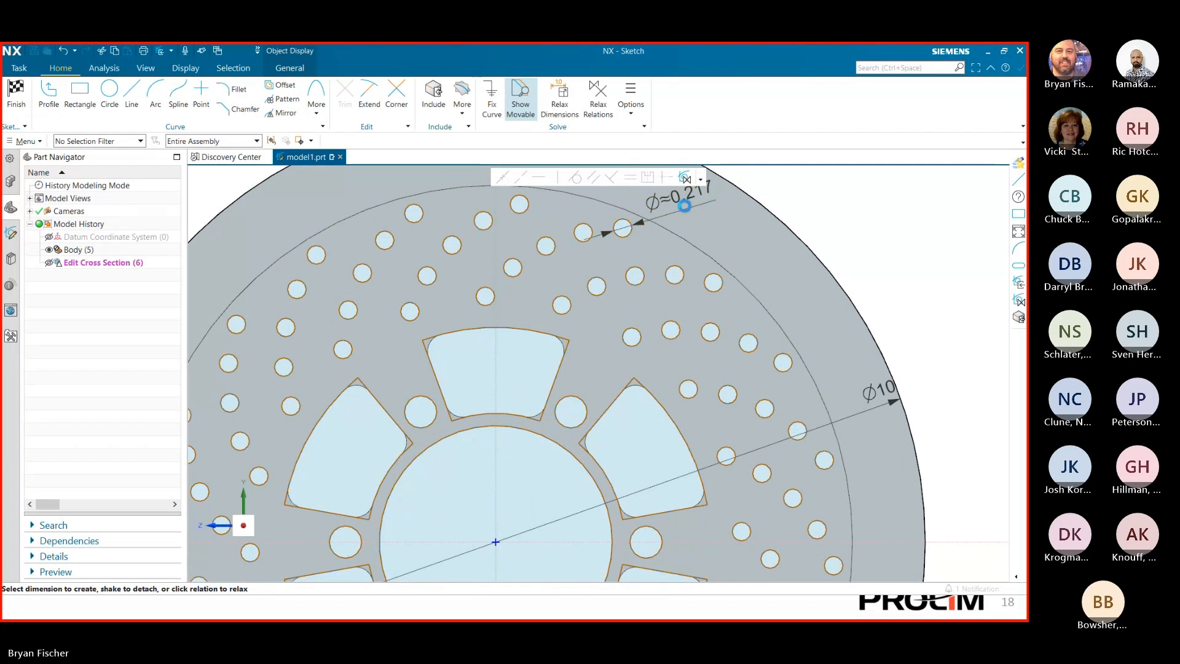
left_click(684, 206)
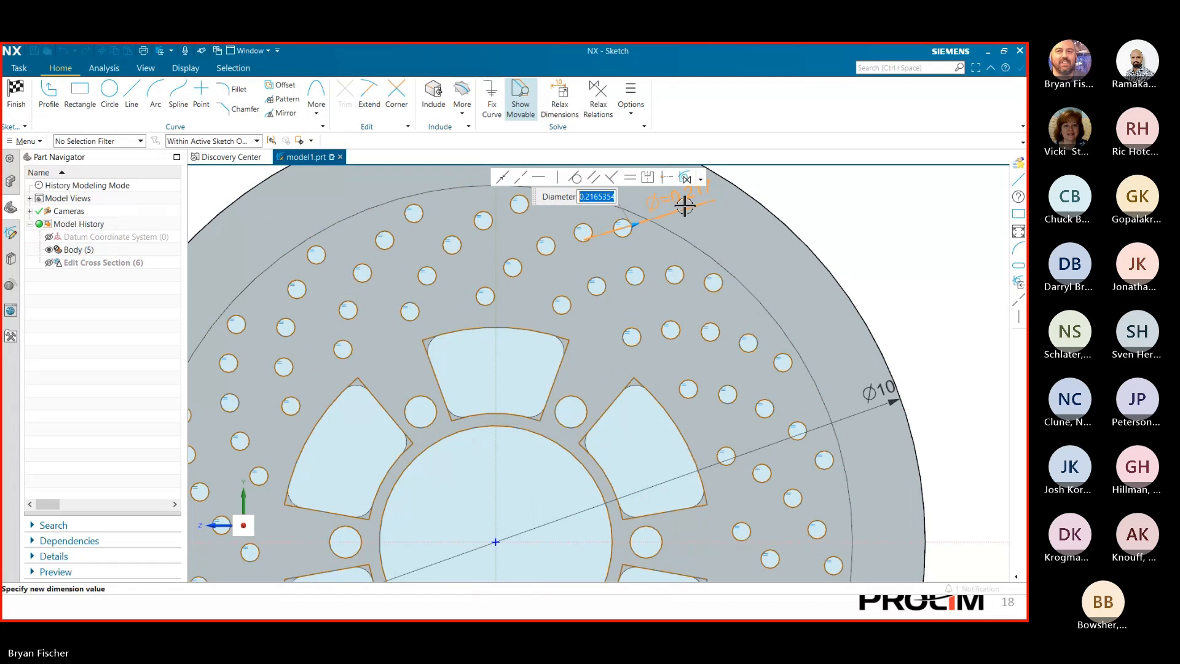
type(".1")
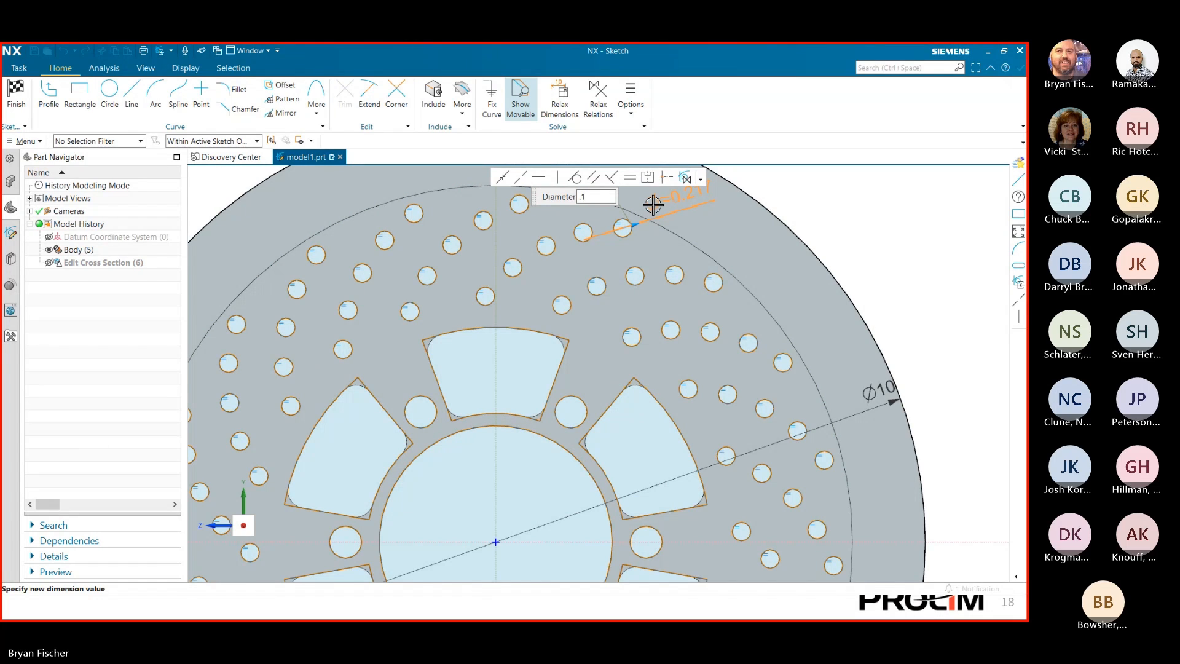
key("Return")
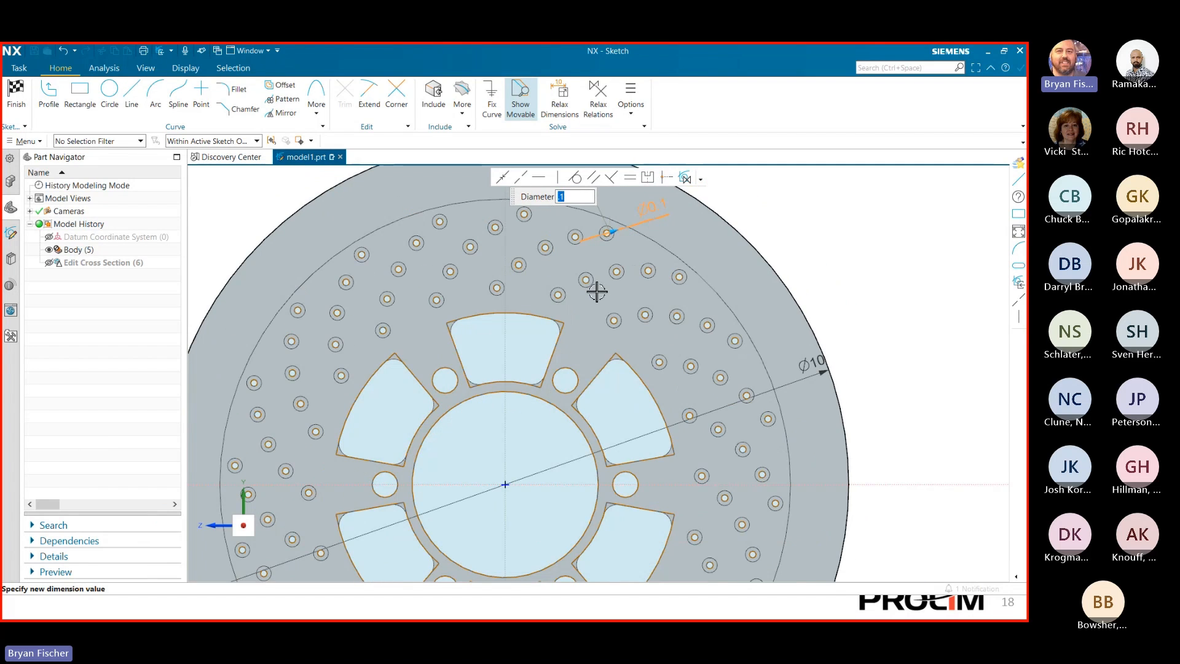
scroll(597, 286, "down", 4)
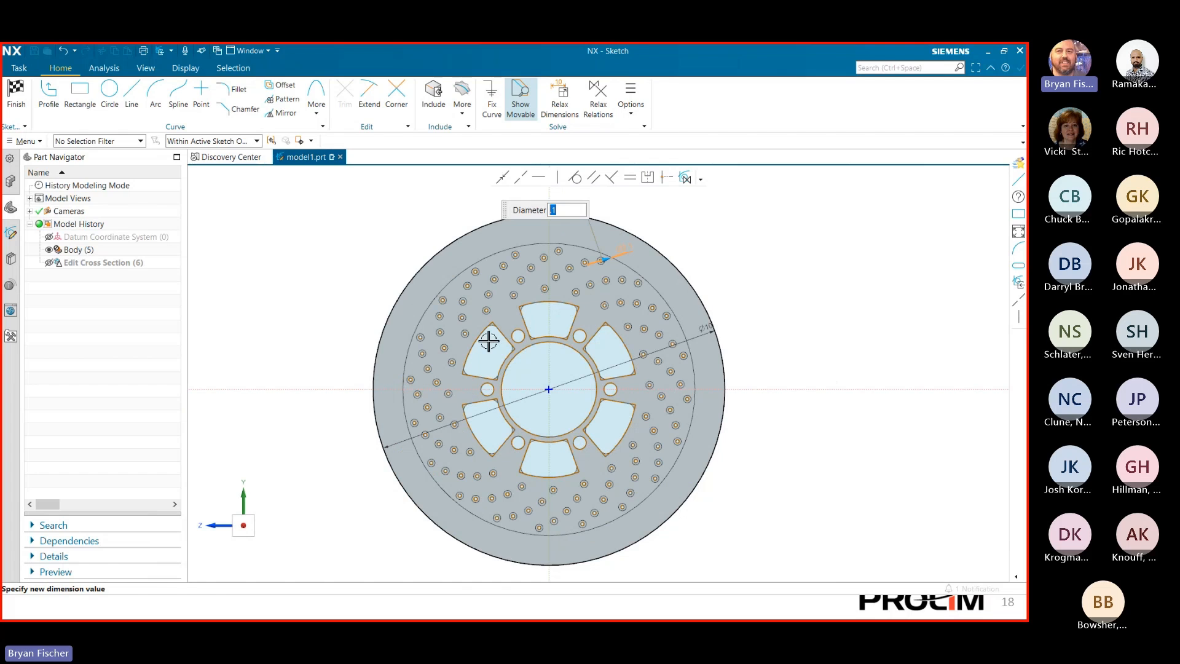
left_click(11, 96)
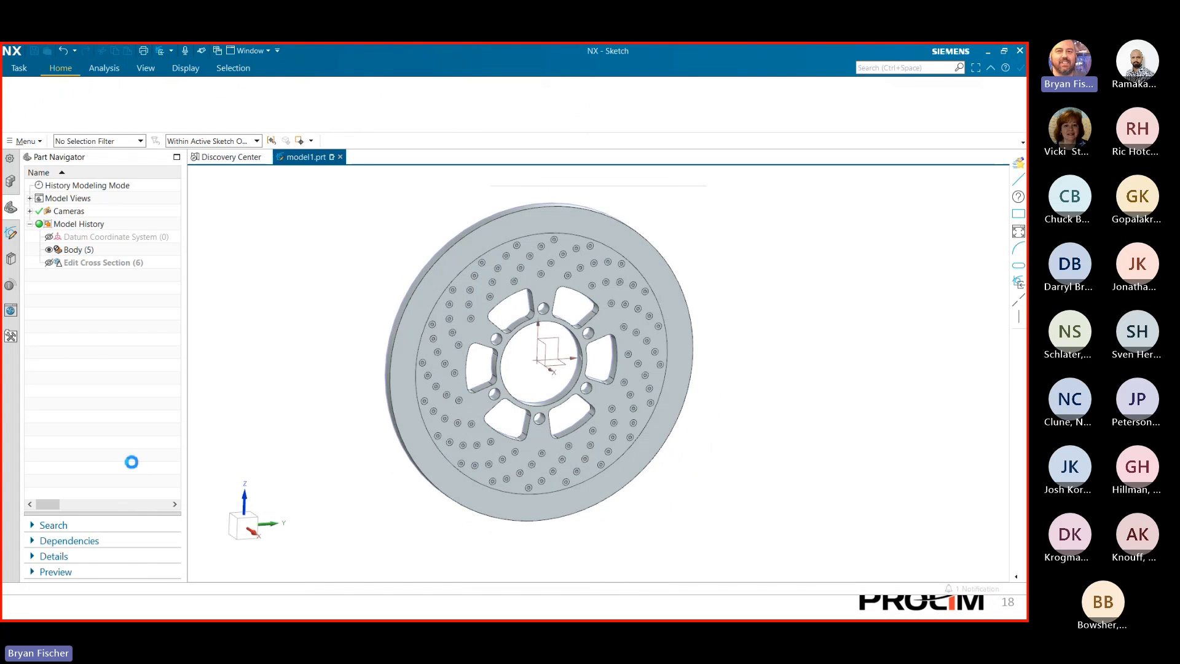
left_click(294, 308)
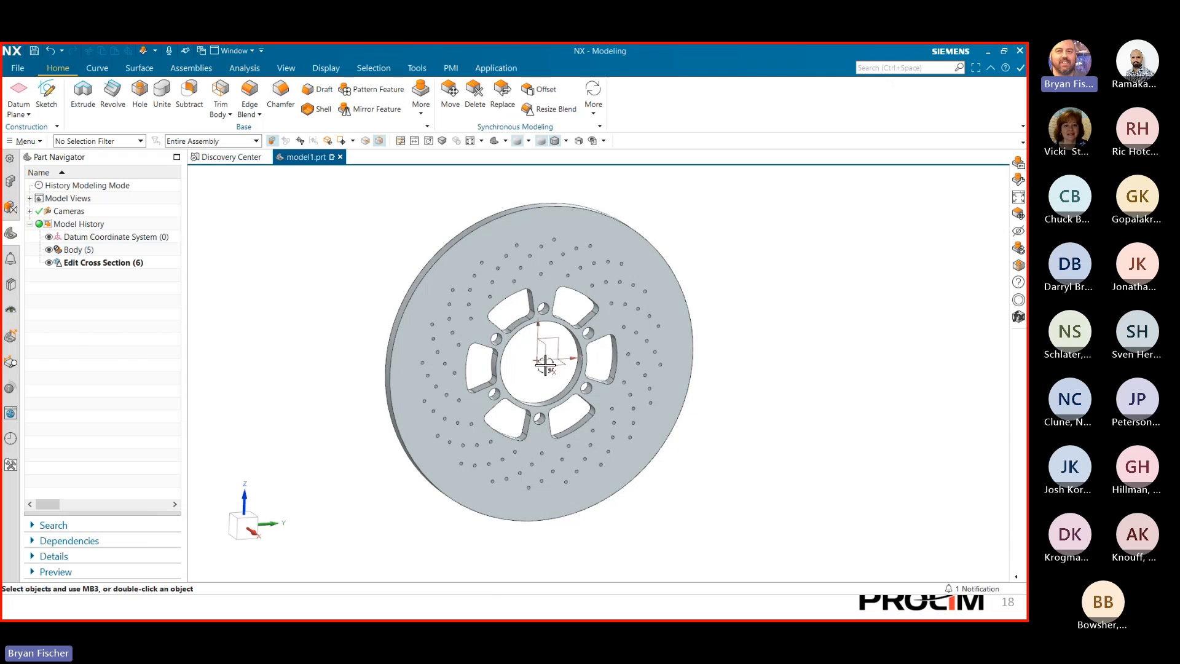
left_click(593, 111)
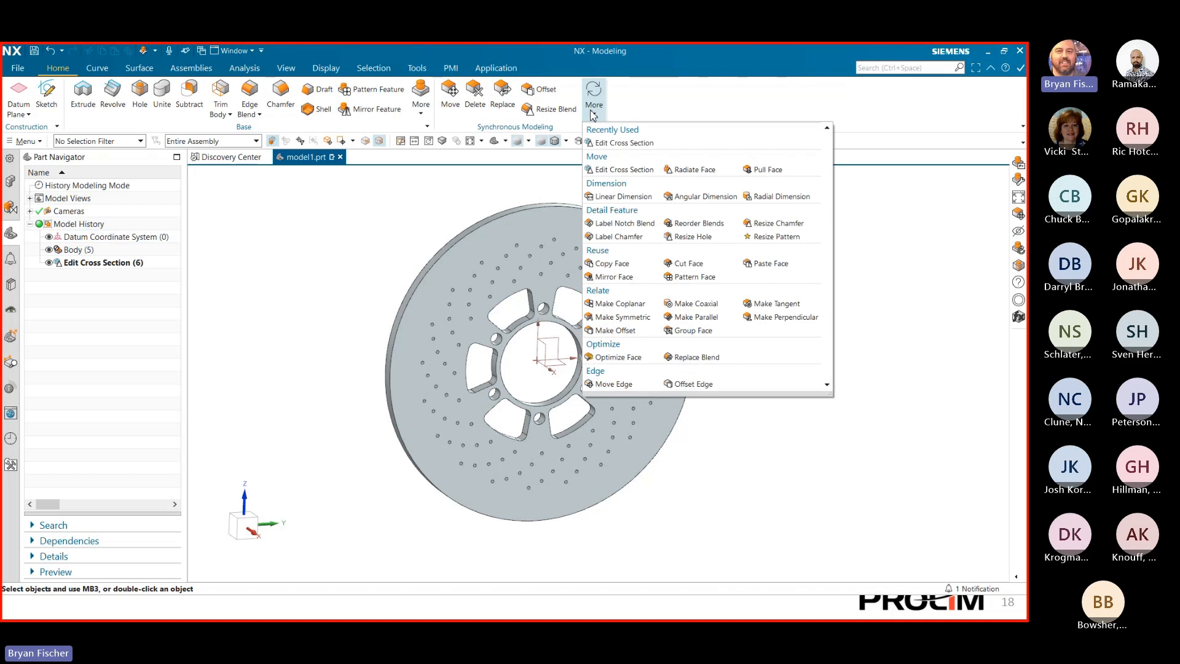
left_click(100, 264)
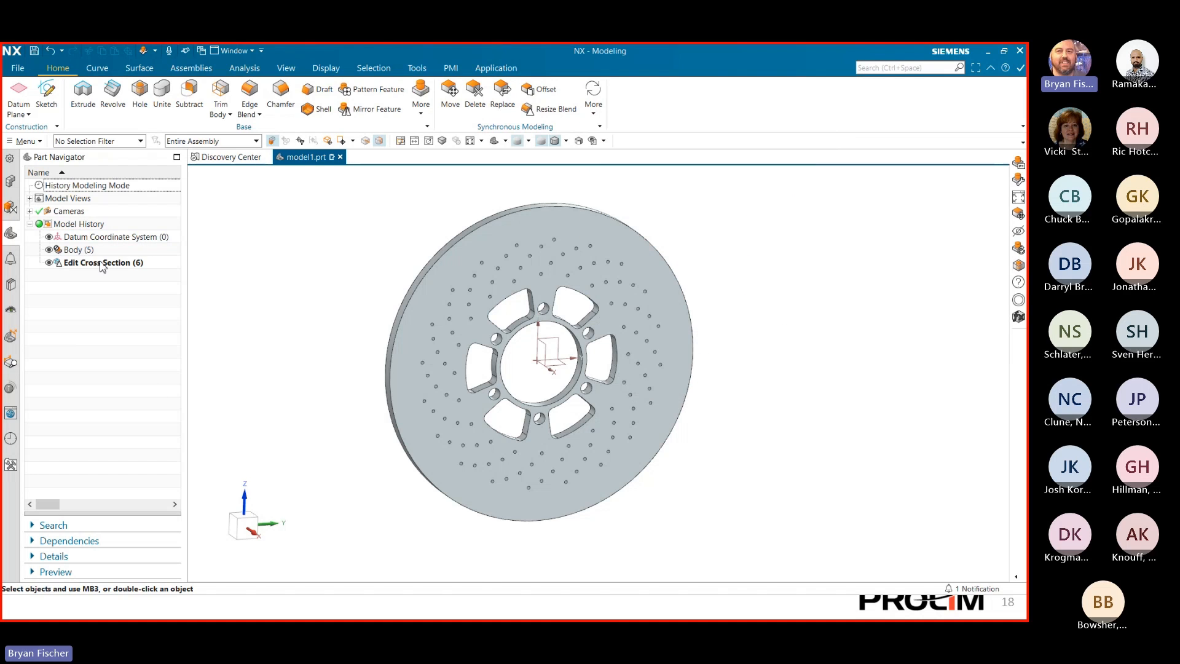
left_click(103, 316)
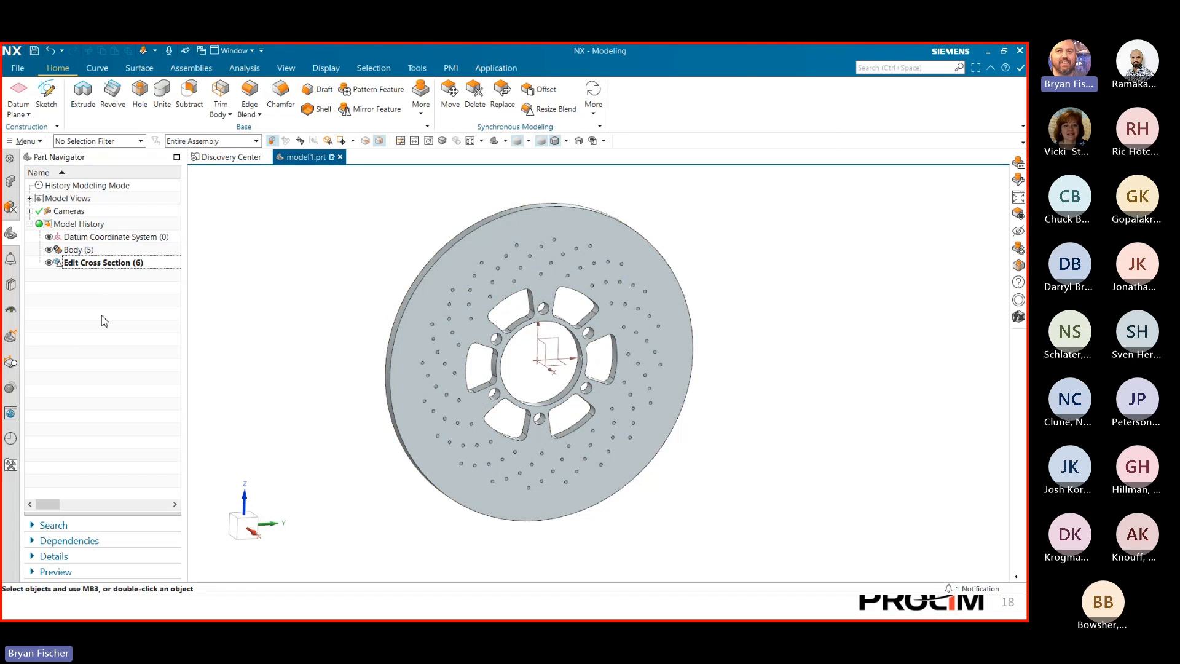
- Switch to the Microsoft Teams meeting window to check the session, and return to NX
key("super")
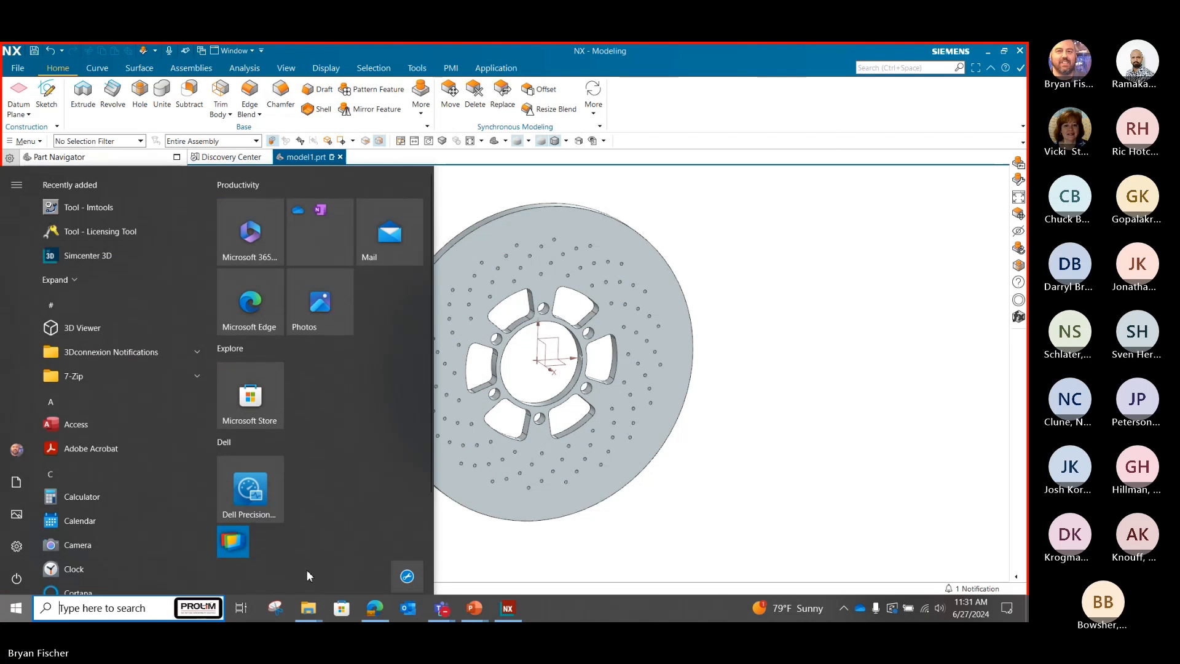
mouse_move(445, 602)
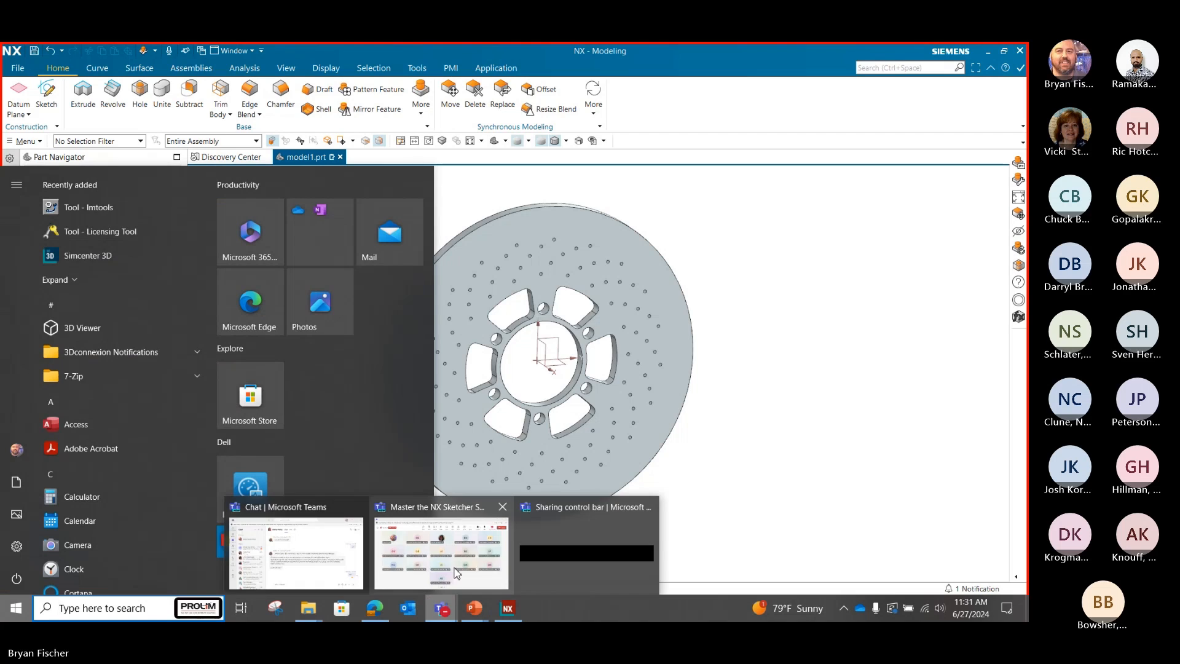
left_click(442, 559)
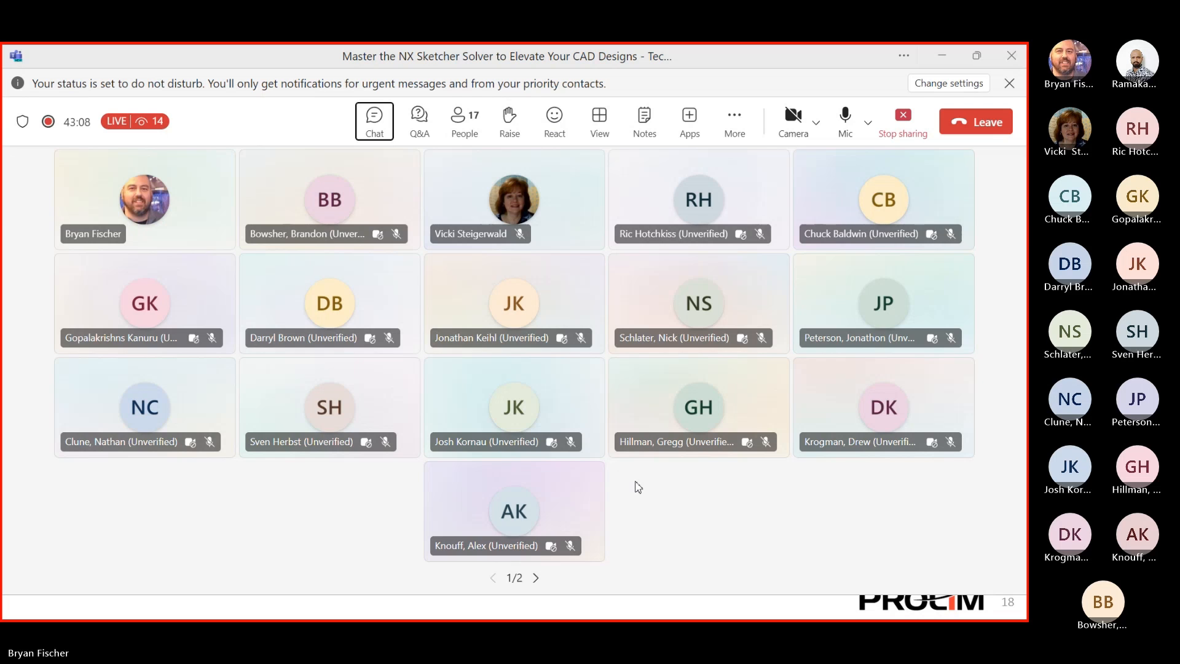
key("super")
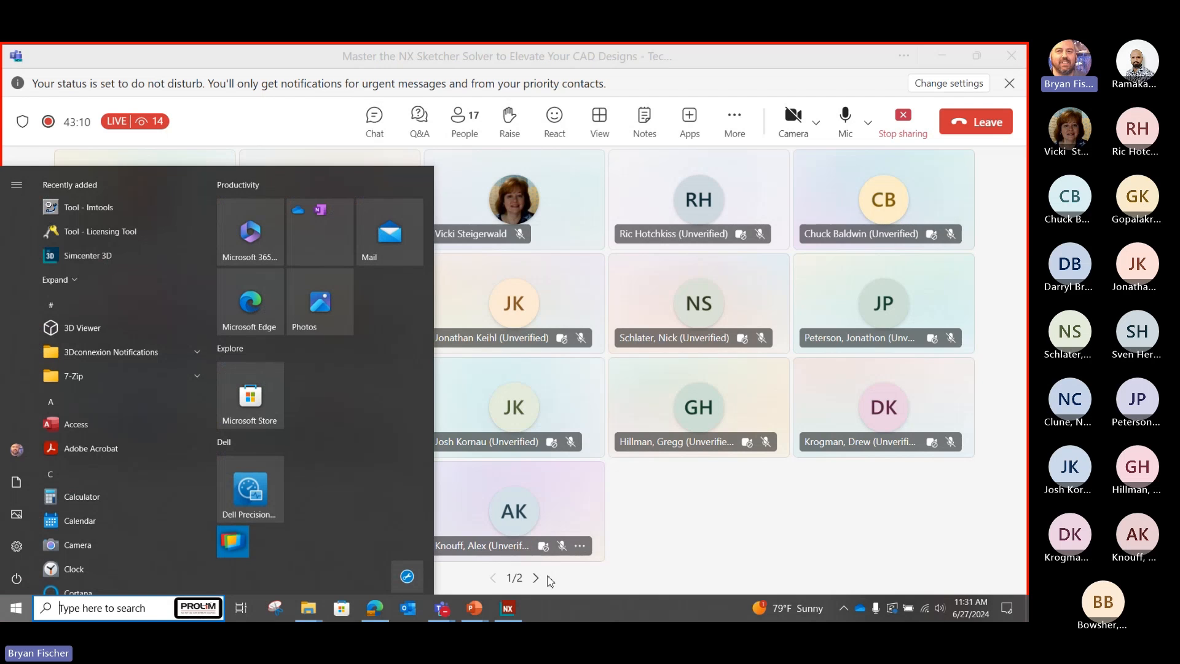
left_click(503, 610)
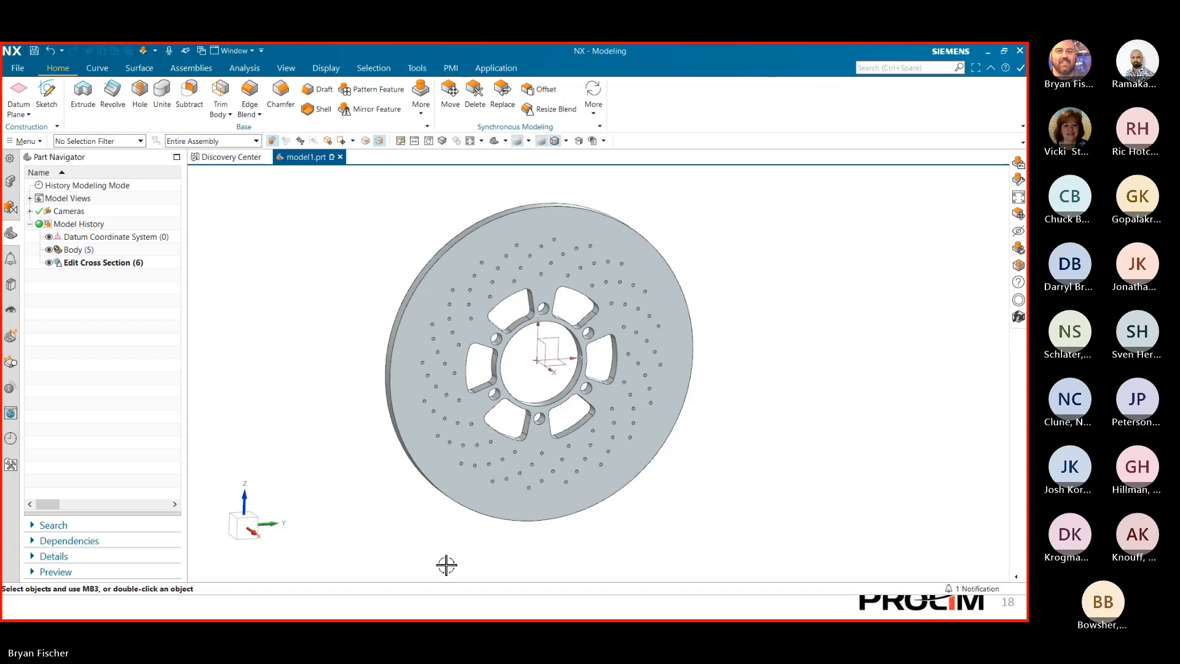
- Switch to the PowerPoint slide show at the Create a Sketch slide
key("super")
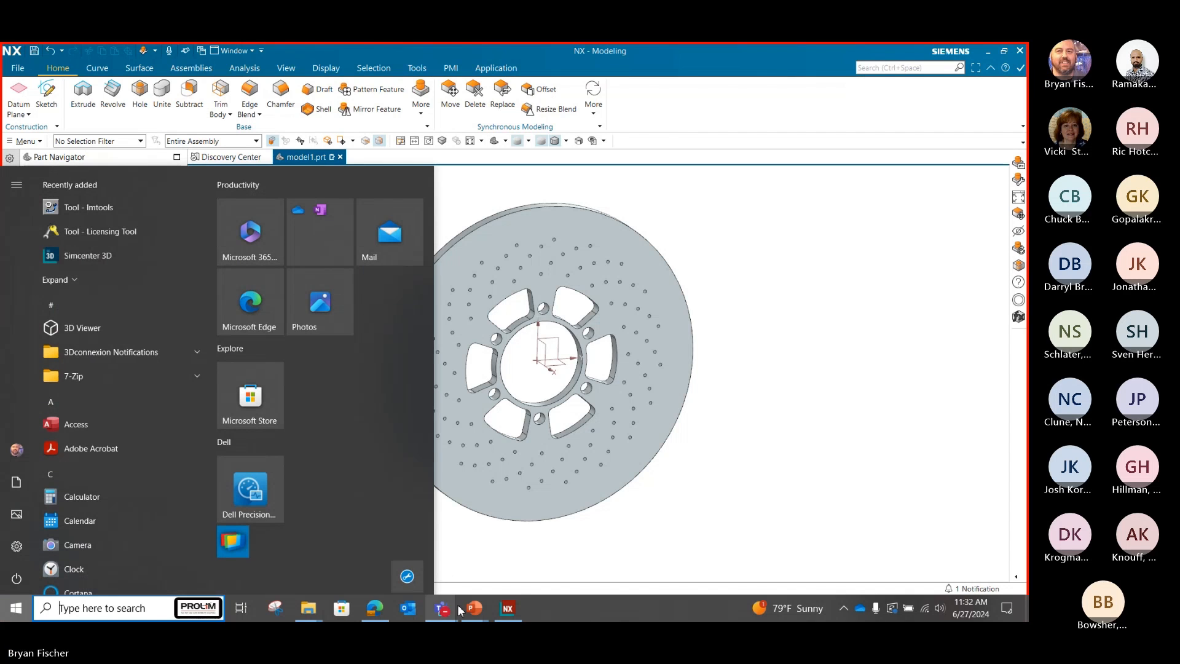
mouse_move(474, 607)
left_click(494, 583)
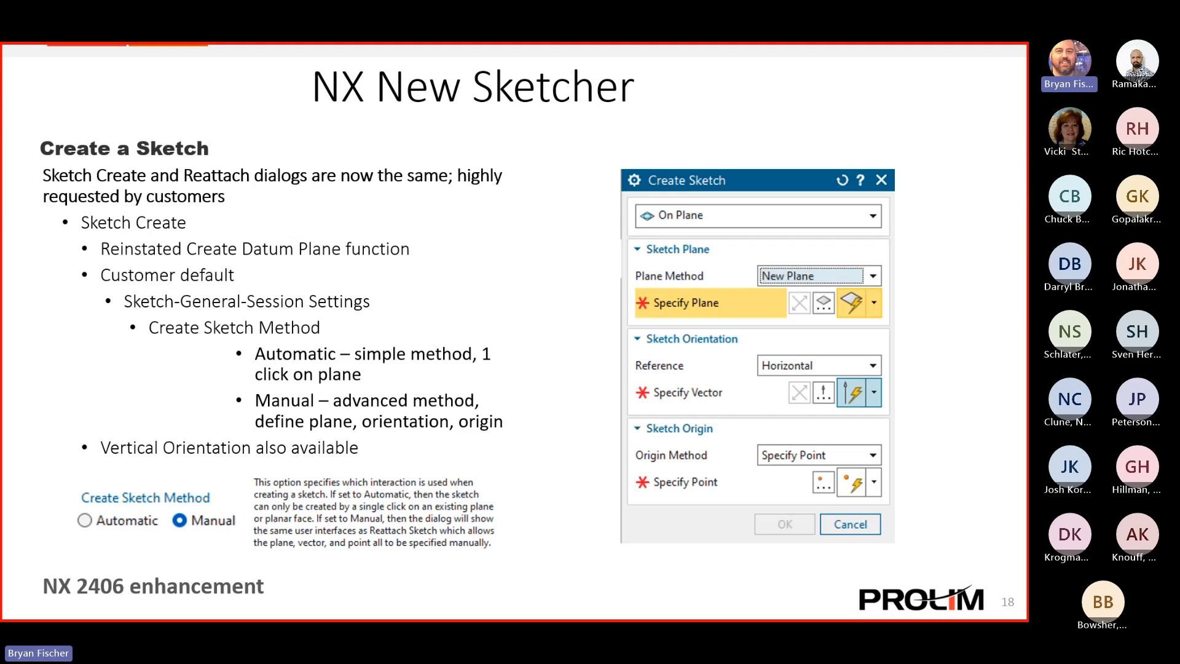
- Play the embedded sketch creation demo video and pause it at the Circle command
key("alt+Tab")
mouse_move(195, 582)
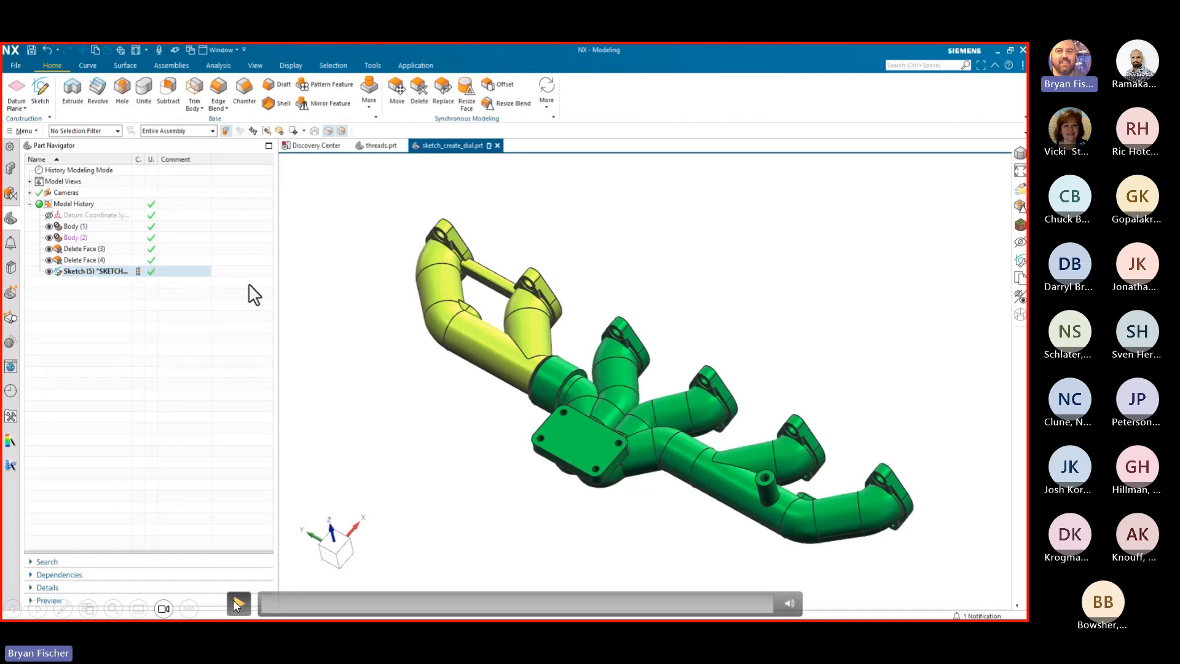
mouse_move(790, 603)
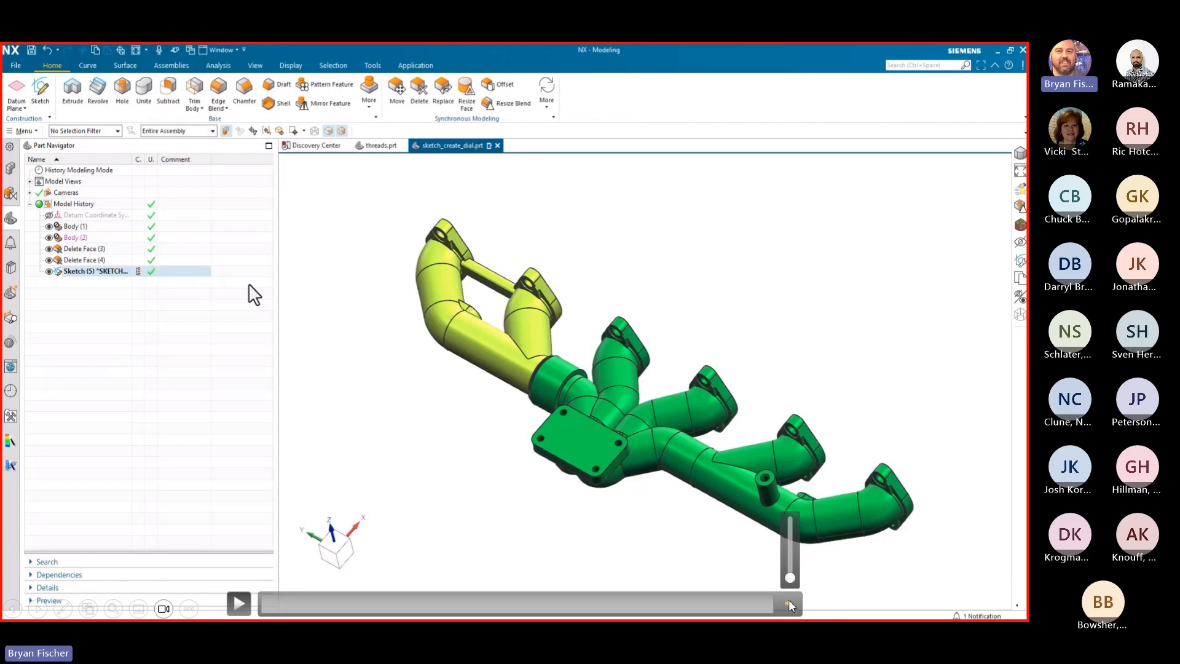
left_click(238, 605)
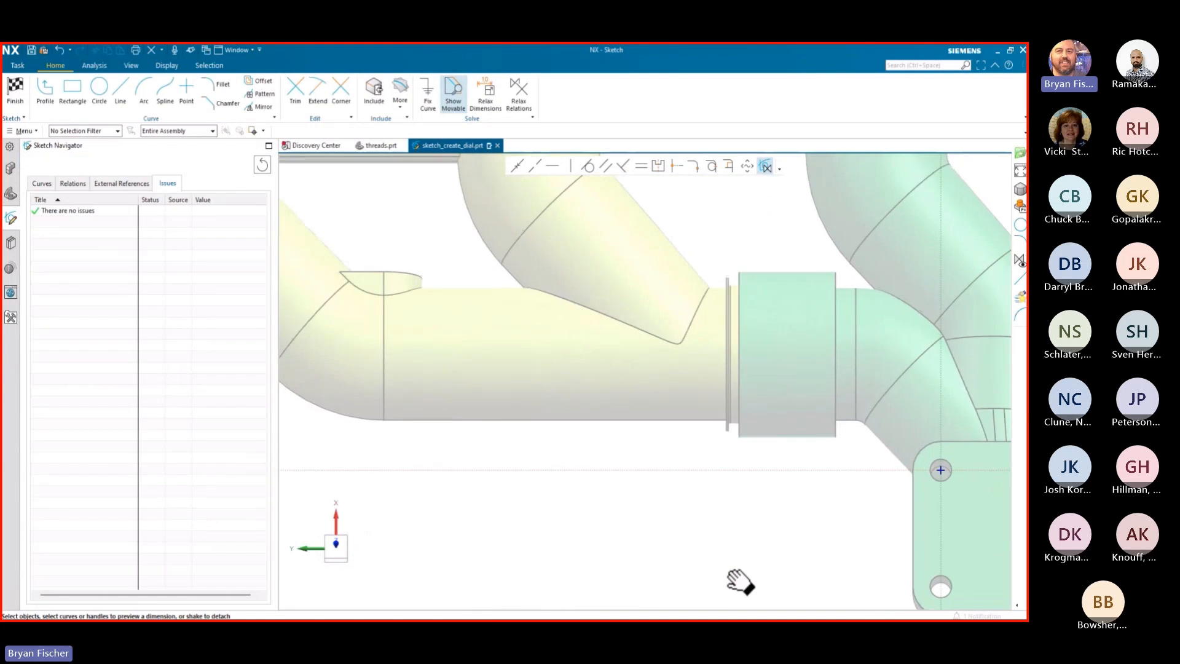
left_click(100, 89)
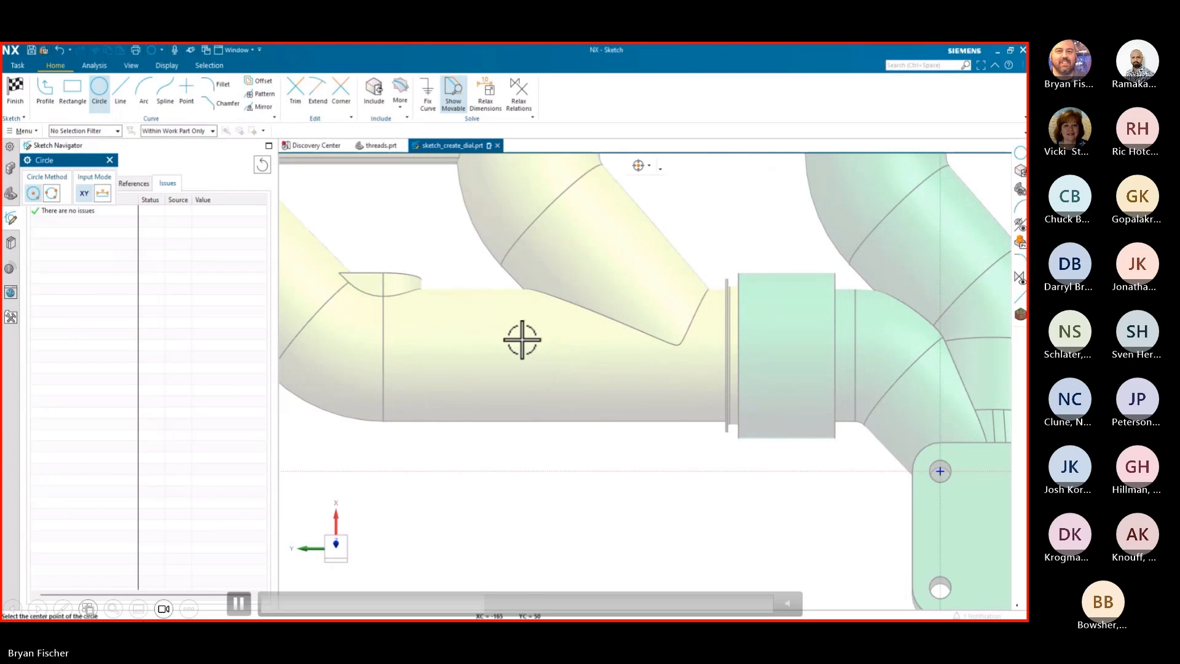
left_click(245, 604)
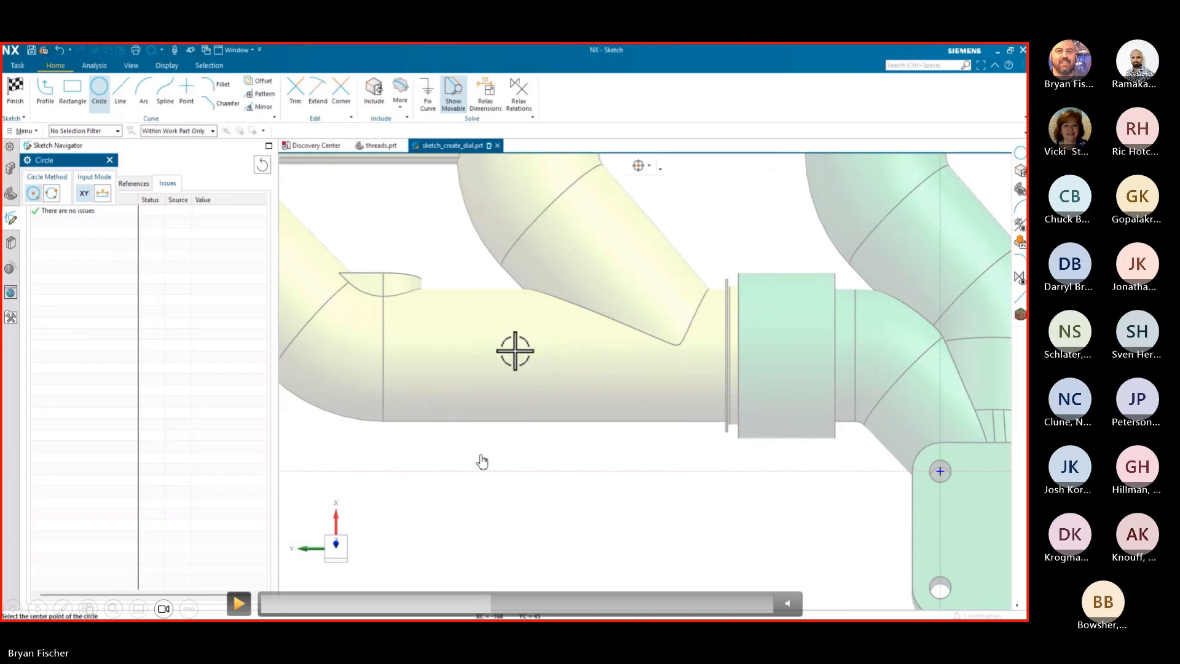
- Bring the PowerPoint slide show back into focus and advance to the Moveable Objects slide
key("super")
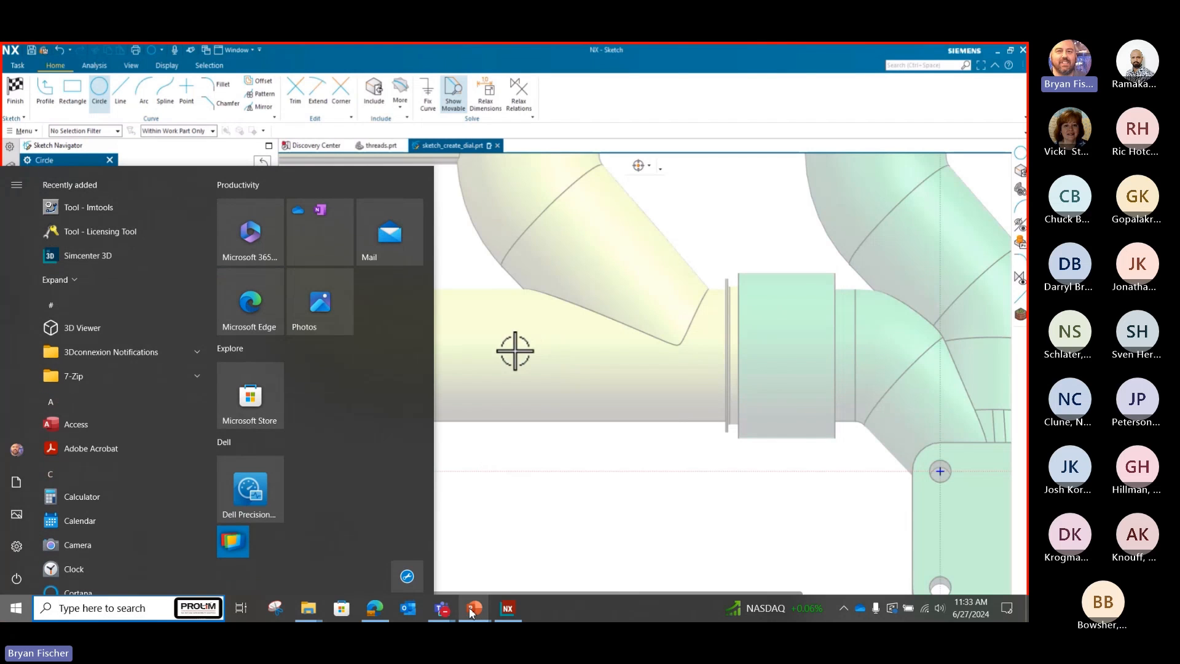
mouse_move(473, 611)
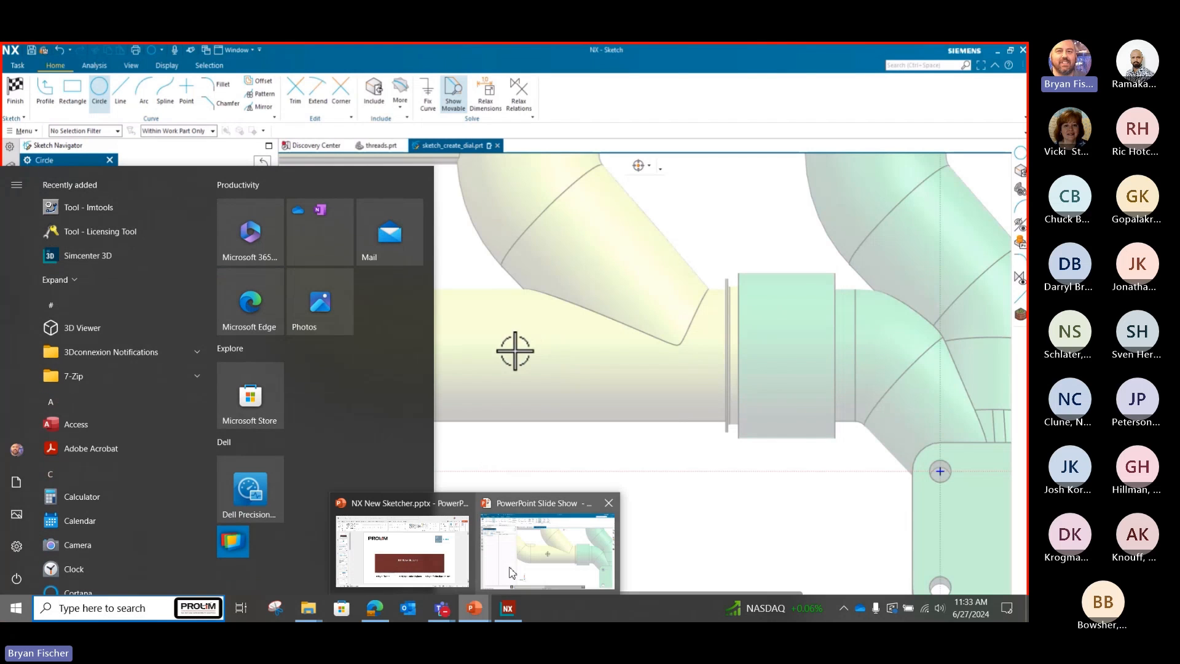
left_click(511, 564)
key("Right")
key("Right")
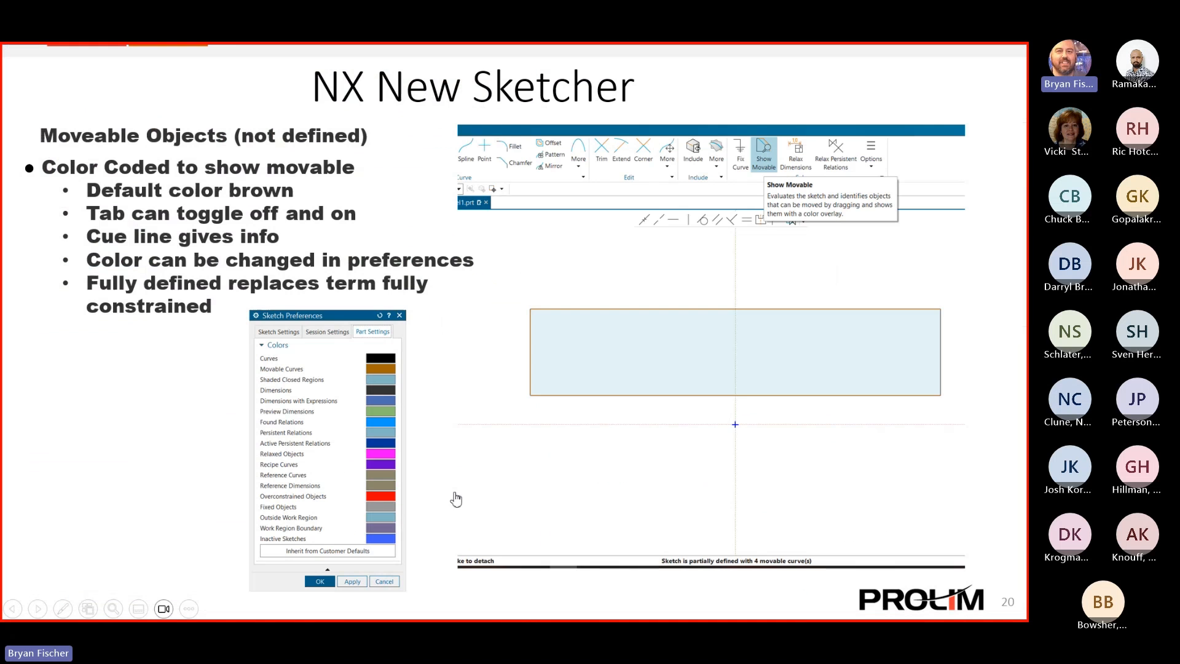
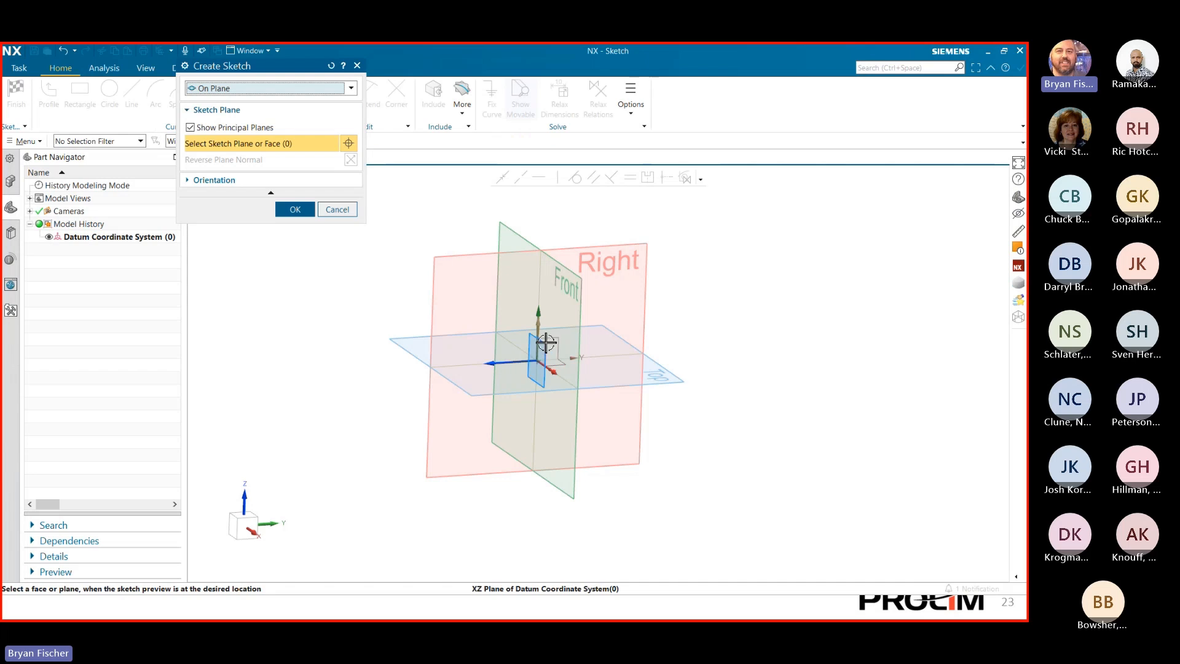
- Create a sketch on the YZ plane of the datum coordinate system, keeping the Infer Origin method
left_click(547, 338)
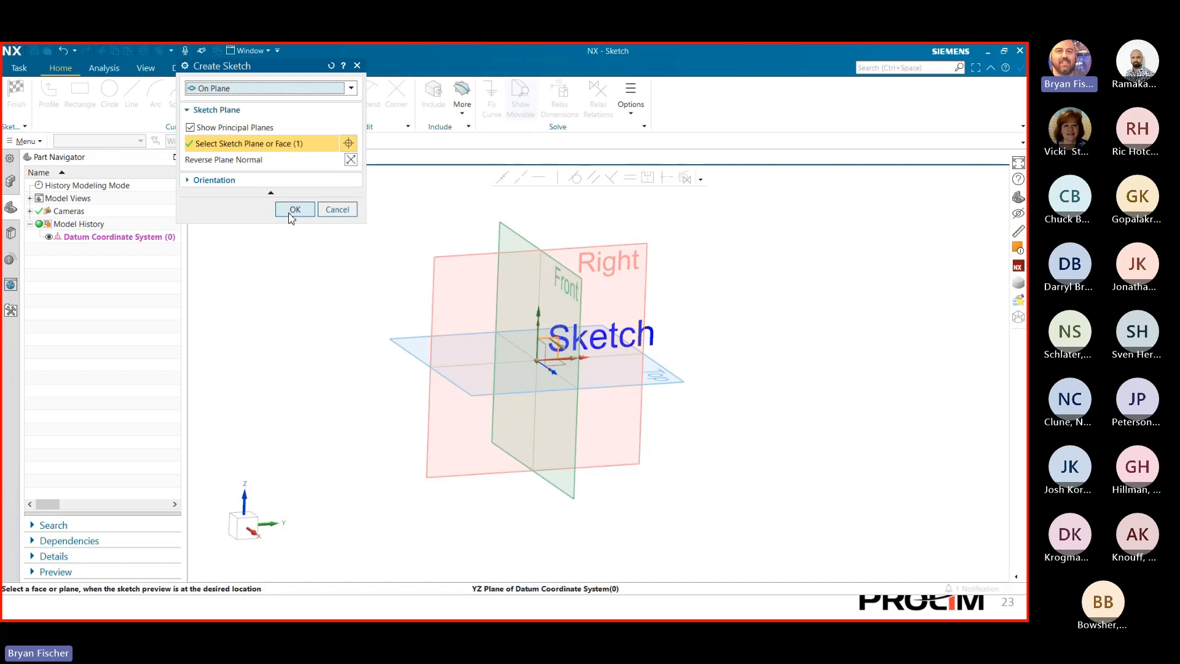
left_click(281, 180)
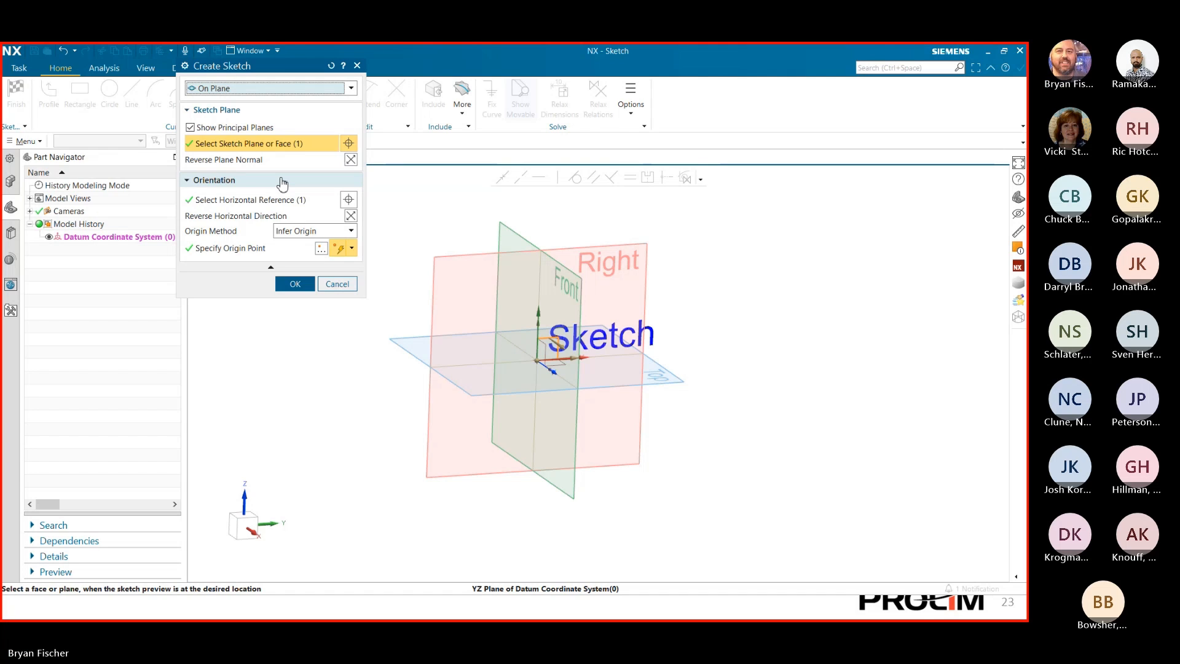
left_click(285, 284)
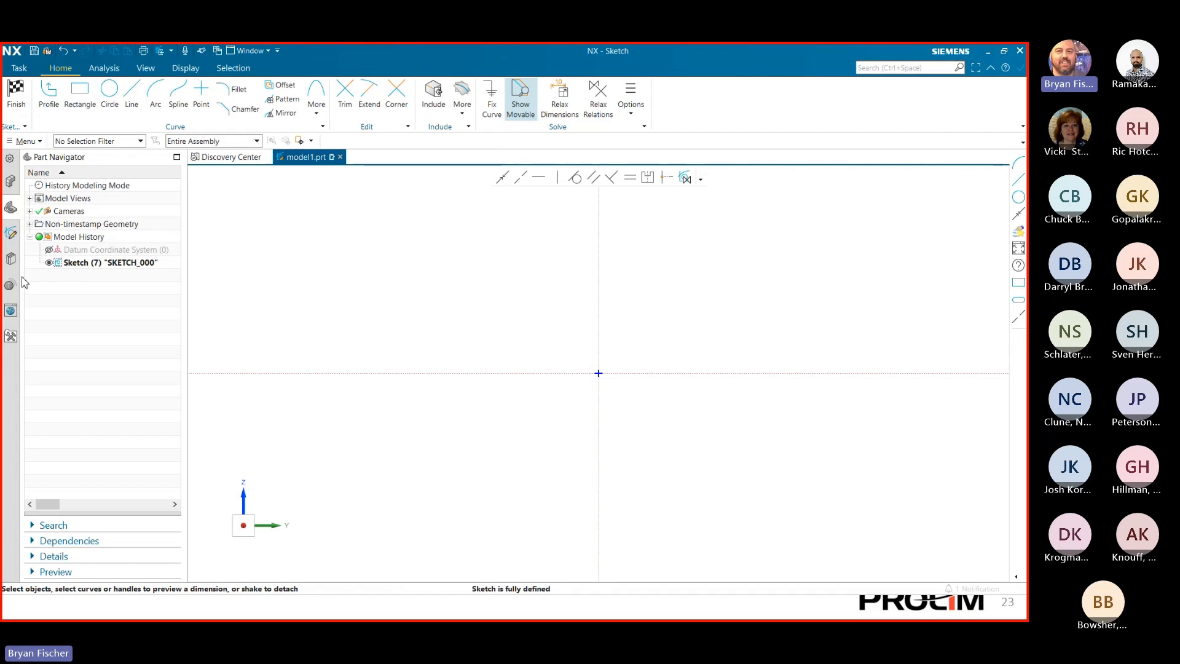
- Show the Sketch Navigator at a wider size and review the new sketch's curves, relations, external references and issues
left_click(11, 232)
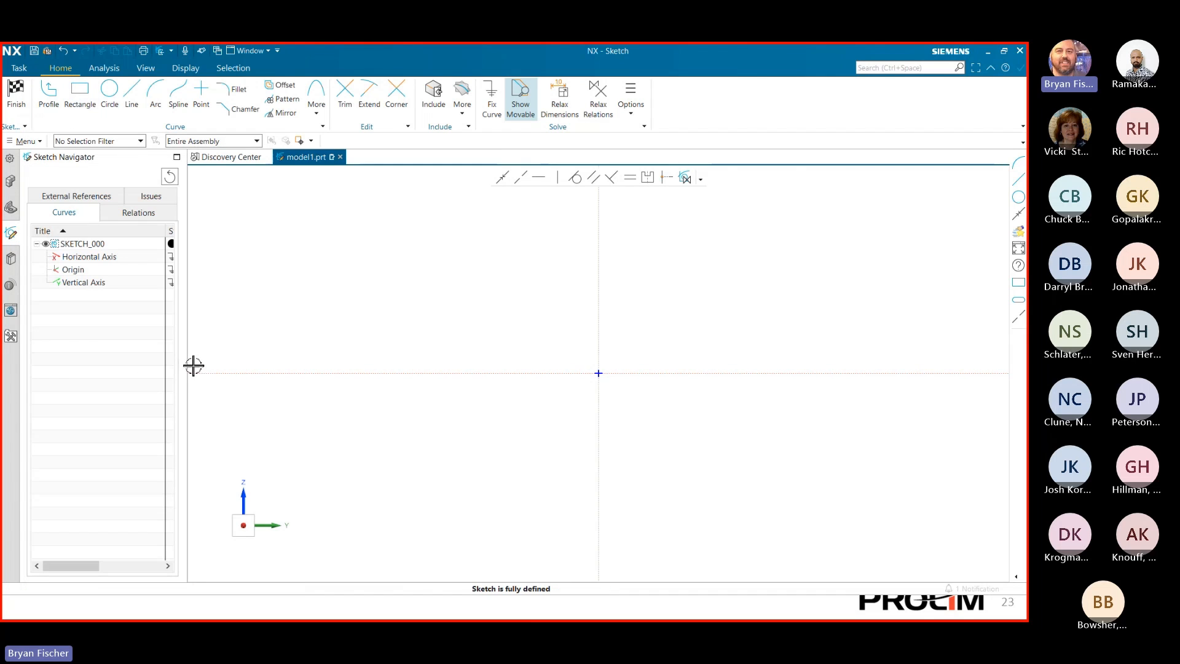
left_click_drag(193, 365, 337, 369)
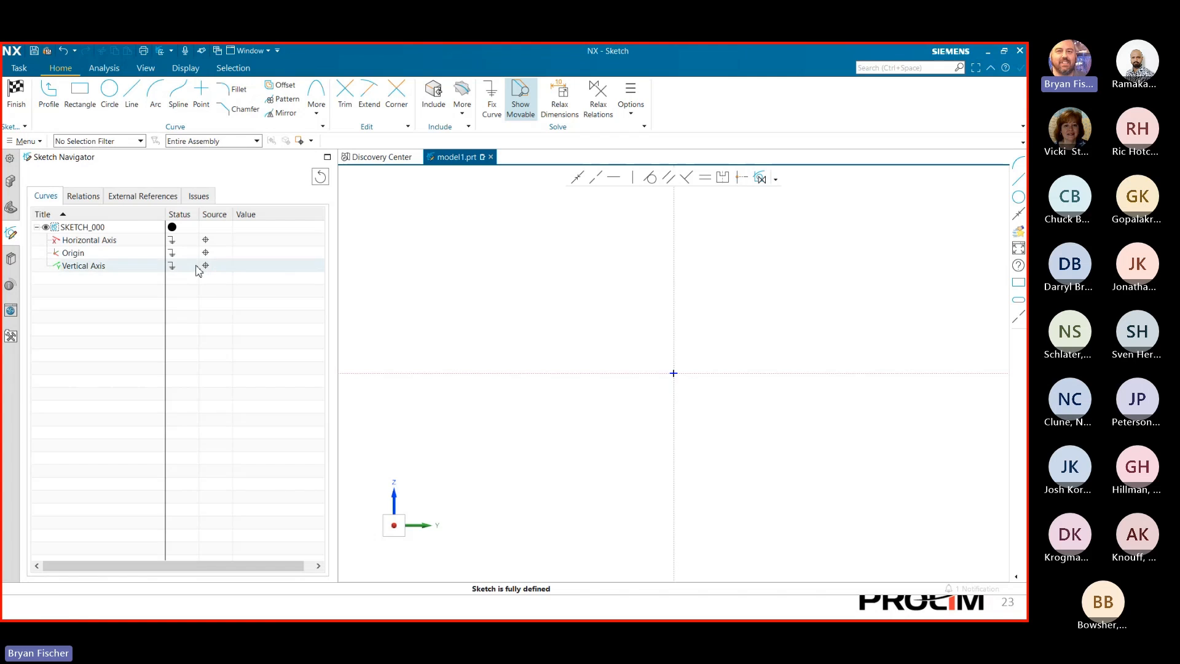
left_click(89, 196)
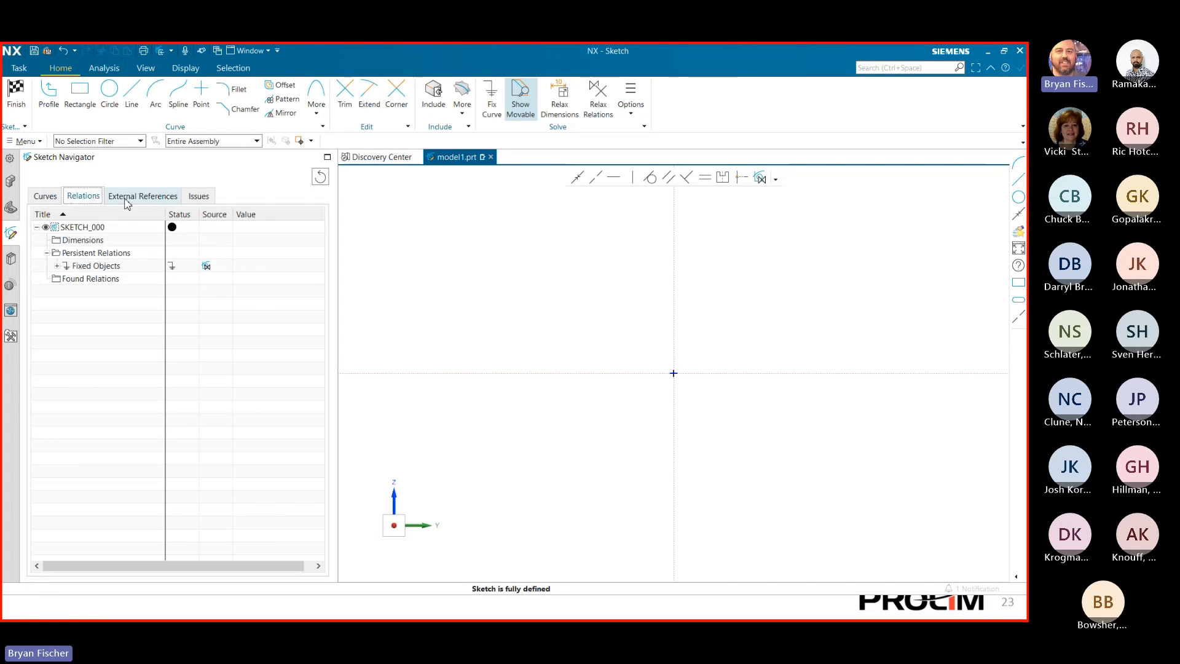
left_click(127, 197)
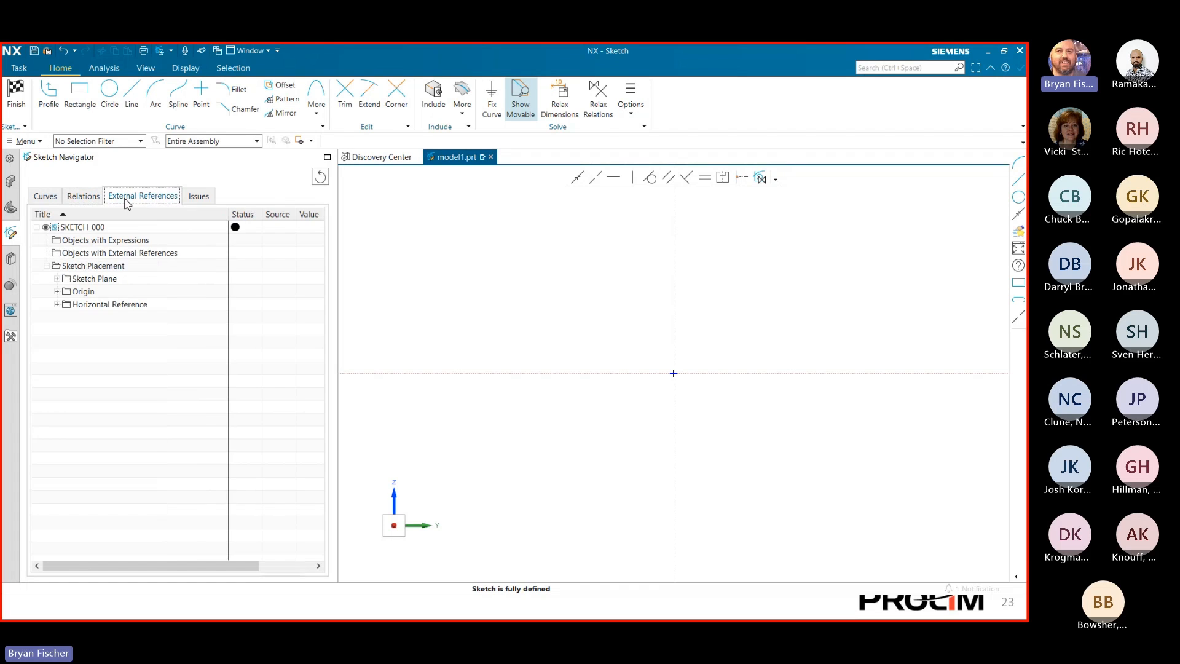
left_click(199, 196)
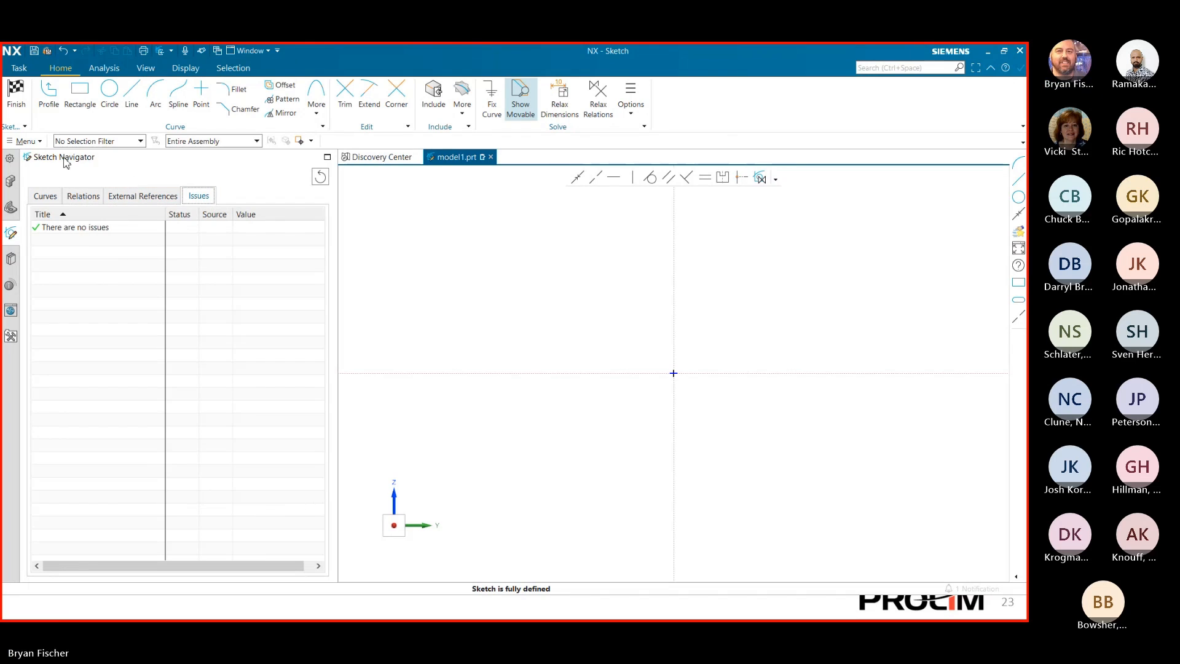
left_click(49, 196)
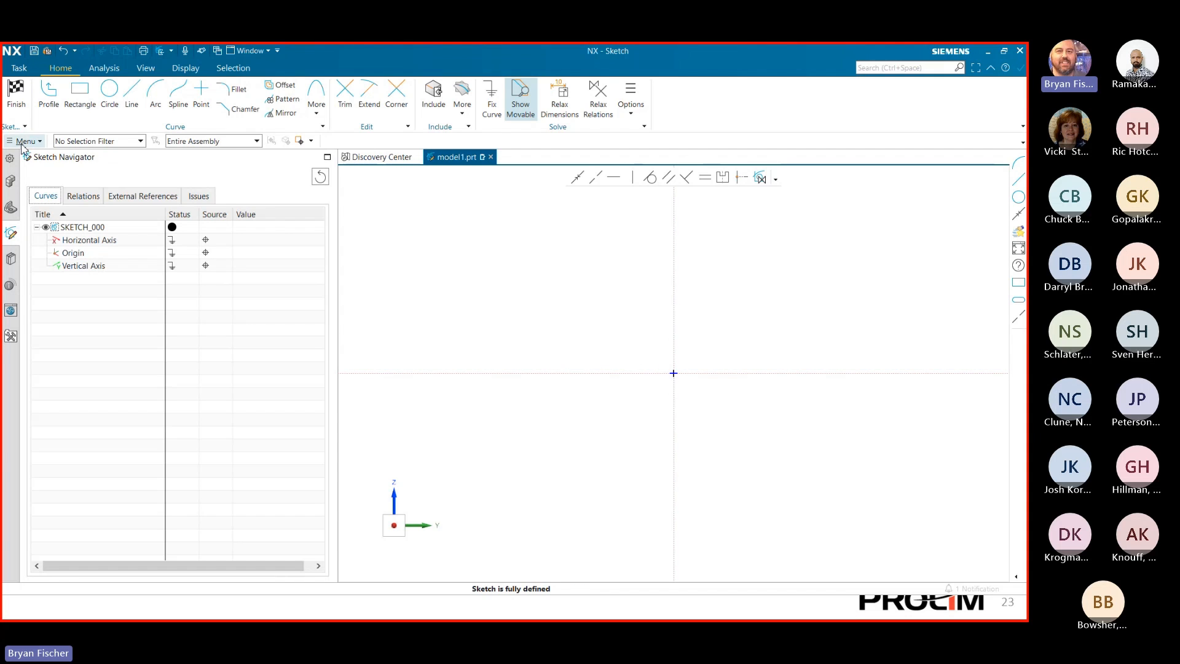
- Finish the empty sketch and open the recently used part sketch nav.prt
left_click(16, 95)
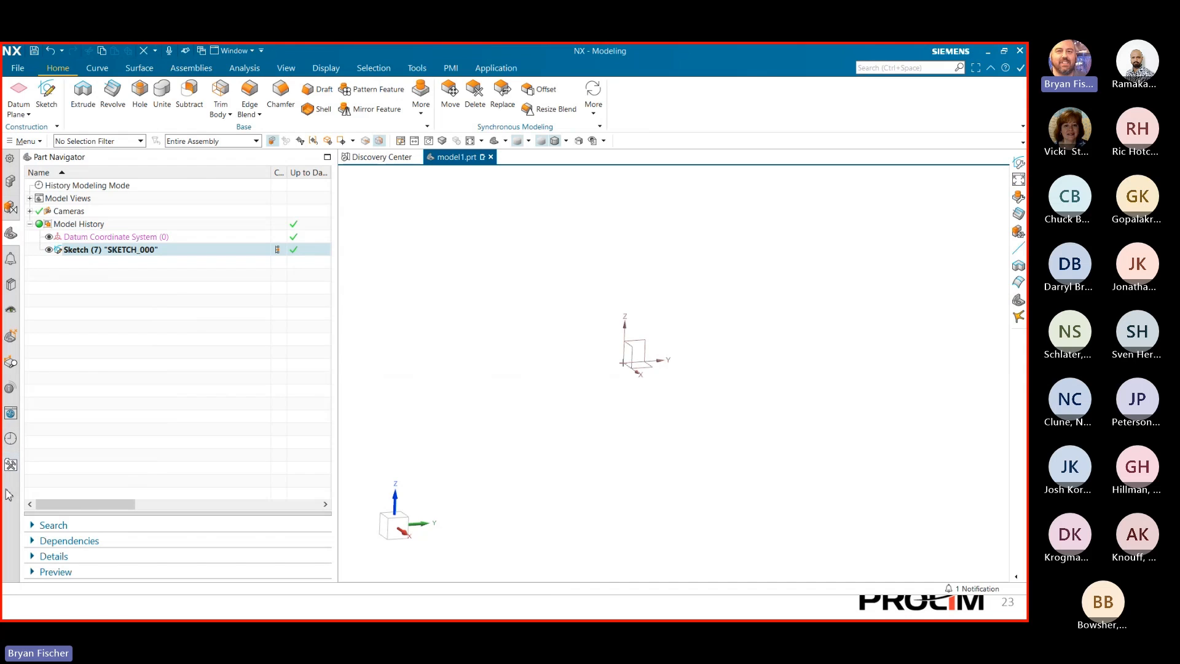
left_click(13, 440)
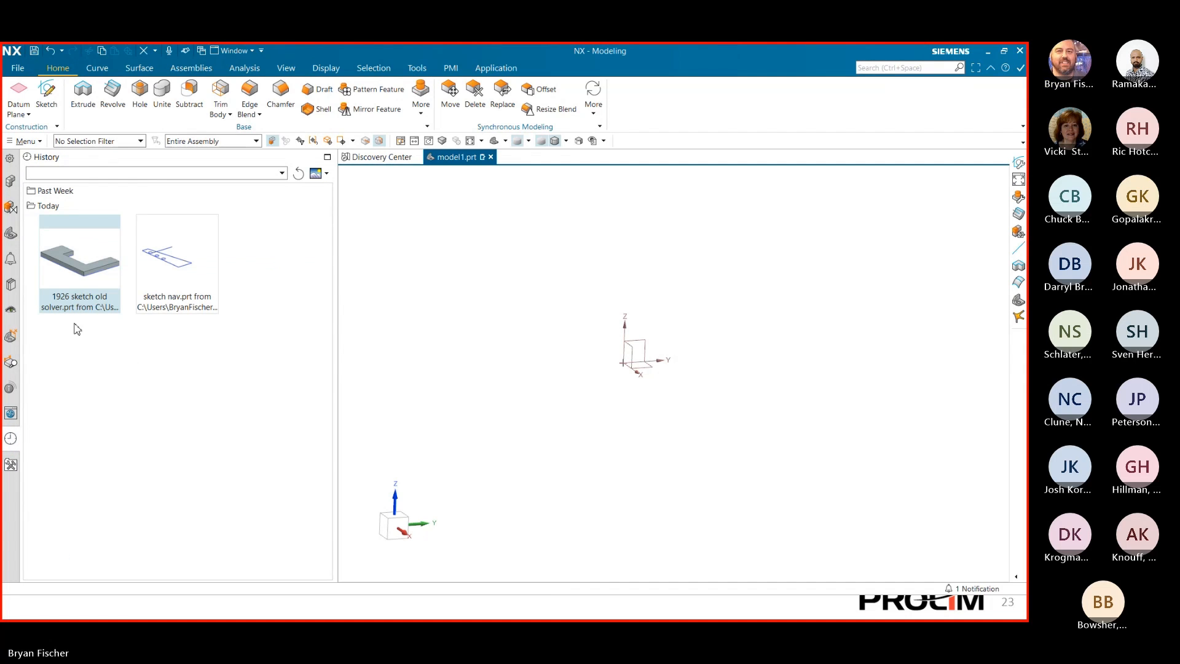
left_click(160, 270)
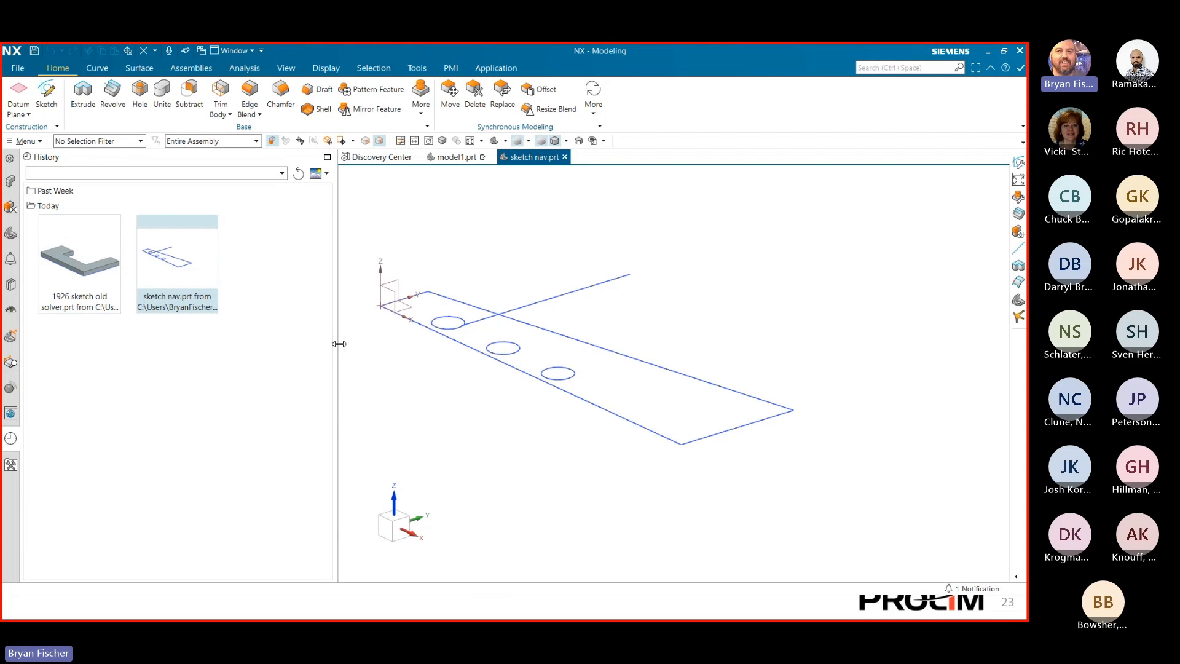
left_click_drag(340, 343, 233, 344)
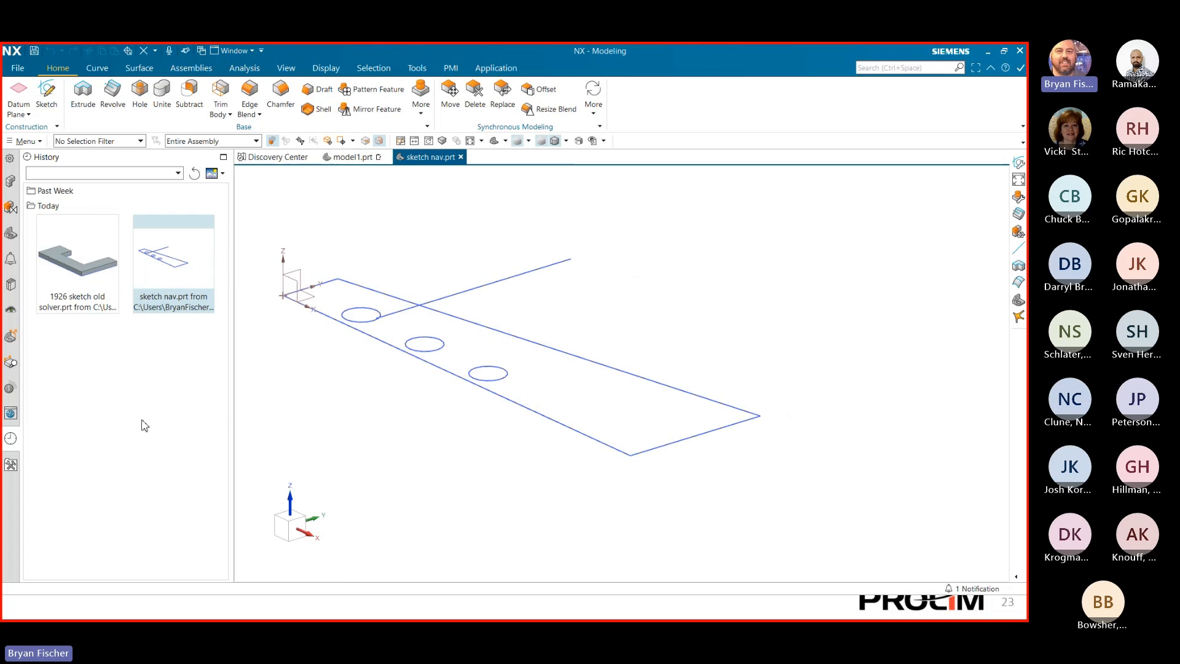
- Highlight the two sketches in the model history and open SKETCH_000 for editing
left_click(11, 239)
left_click(74, 252)
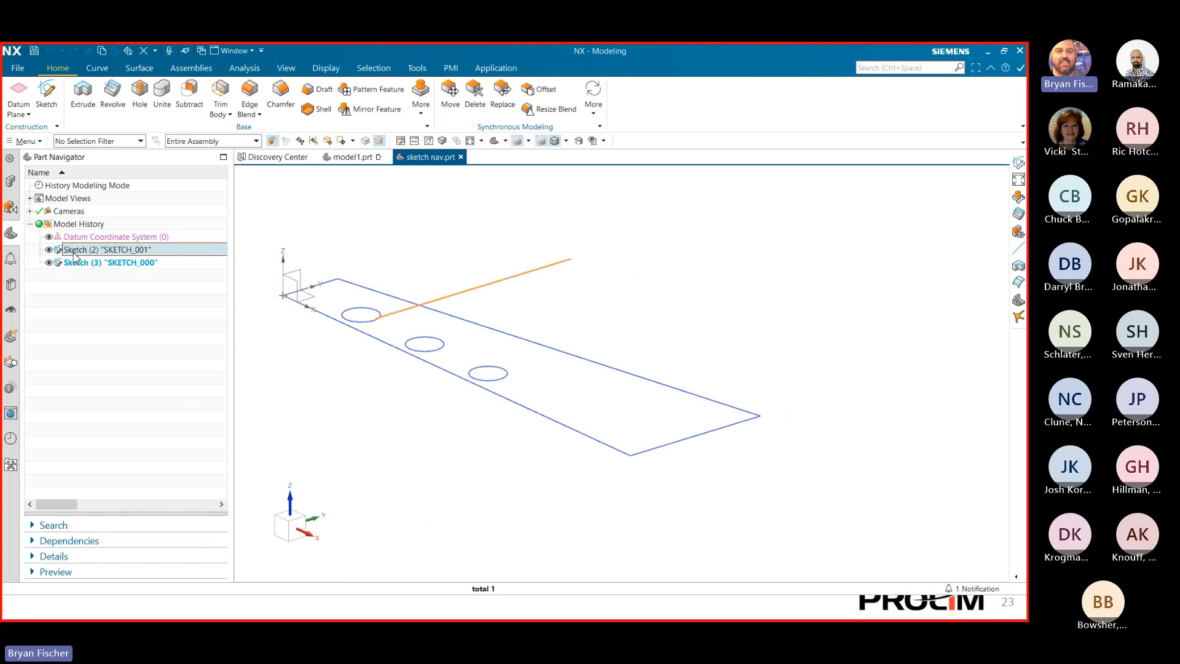
left_click(113, 263)
left_click(116, 371)
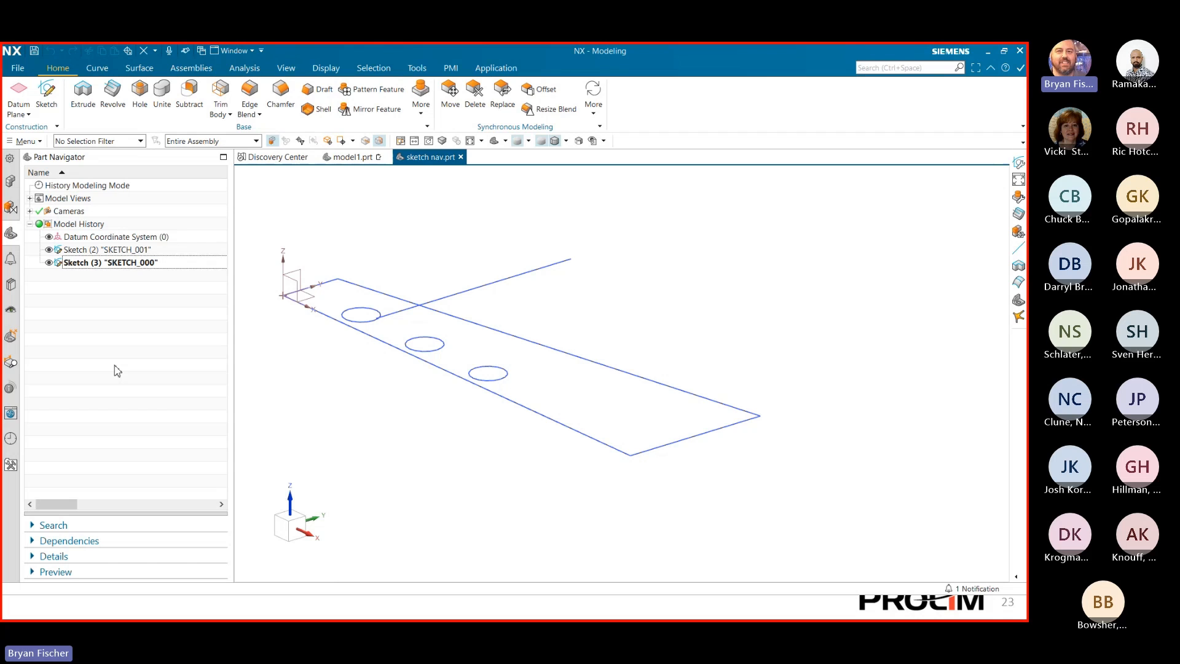
double_click(164, 262)
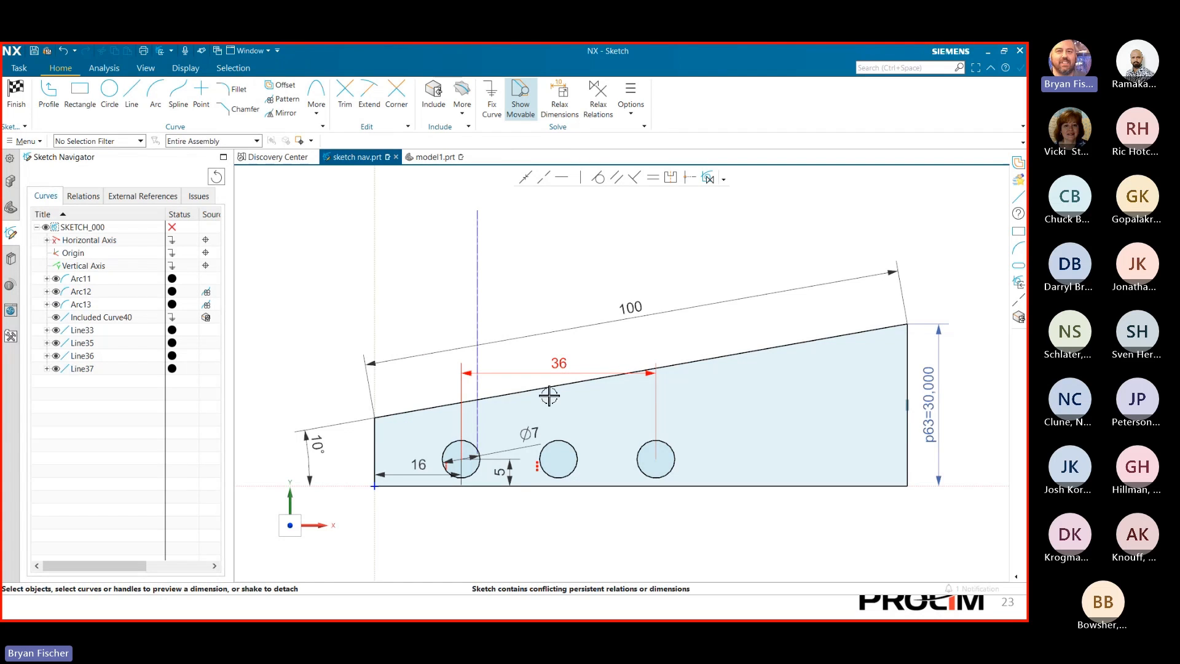
- Expand Arc11 in the Sketch Navigator, highlight its diameter dimension, and widen the navigator to show the dimension values
left_click(47, 279)
left_click(106, 280)
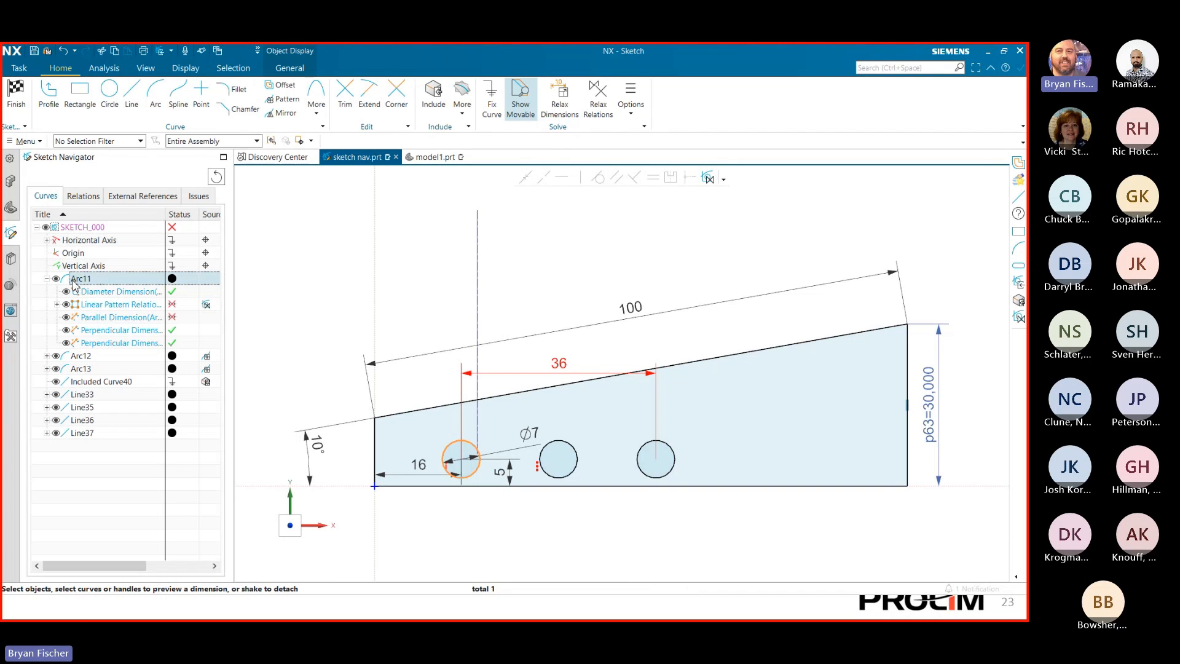
left_click(109, 291)
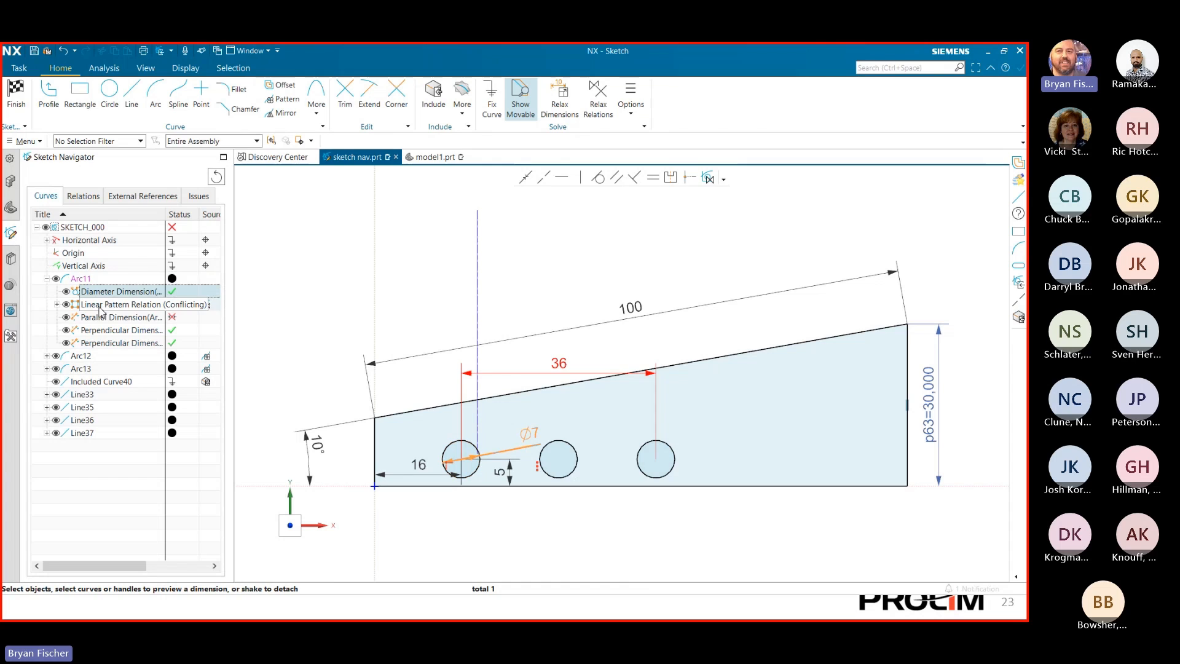
left_click(86, 280)
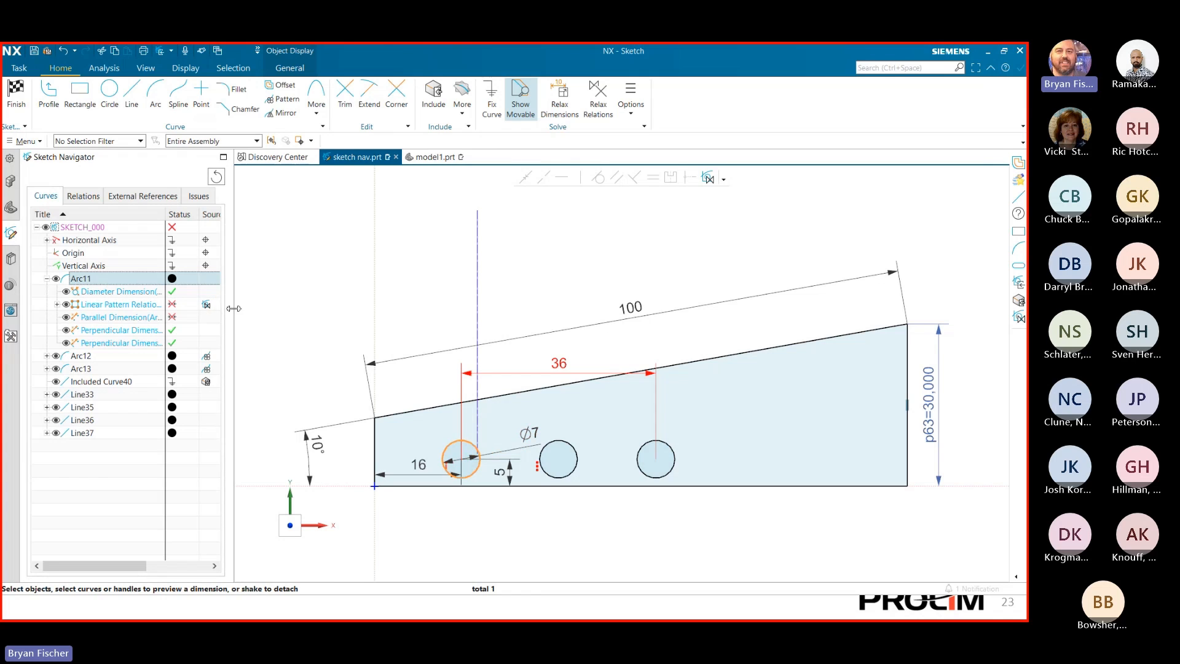
left_click_drag(229, 311, 367, 344)
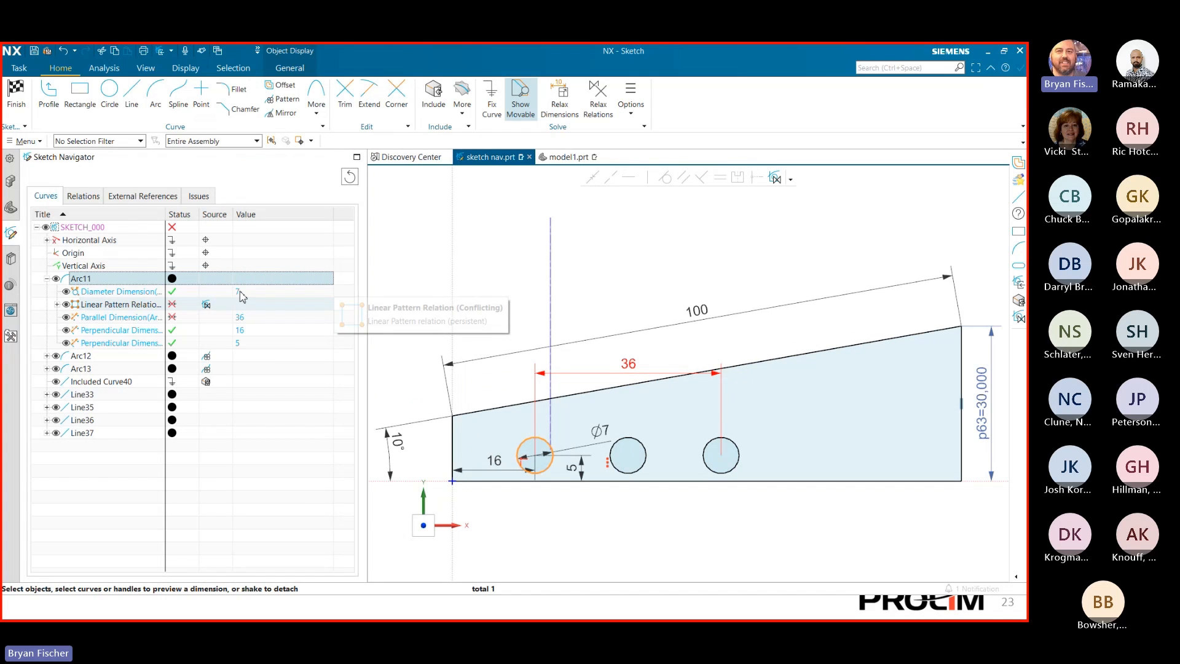
- Examine the status of Arc11's linear pattern relation and parallel dimension, and hide and reshow Line37
left_click(144, 304)
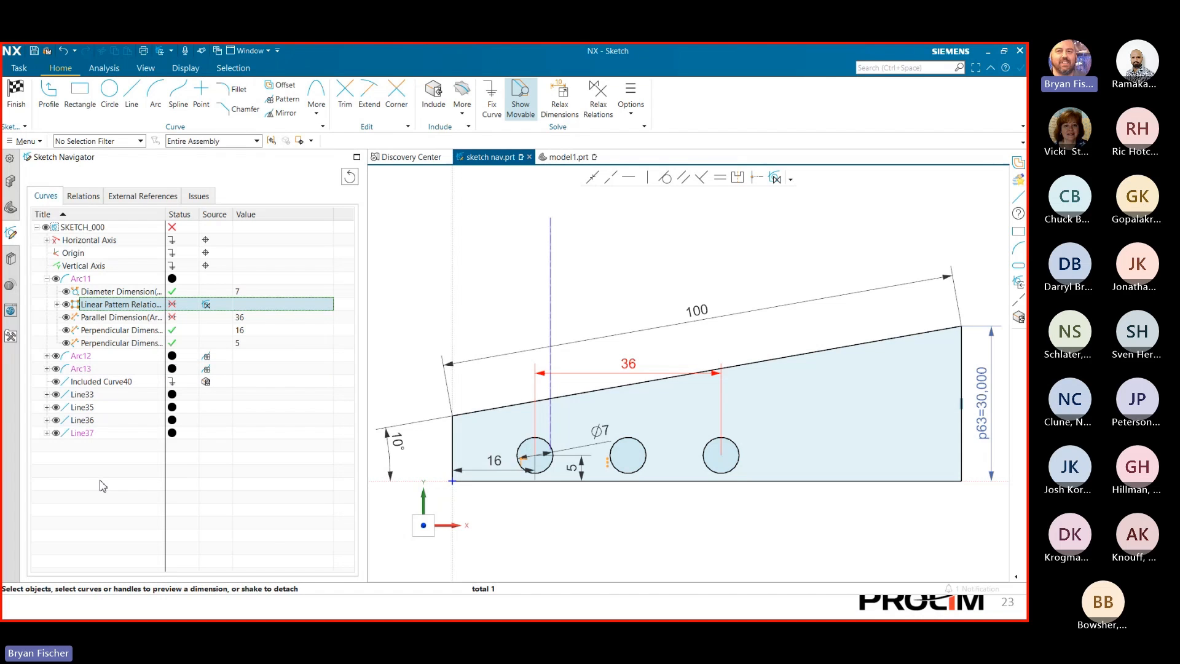
mouse_move(172, 310)
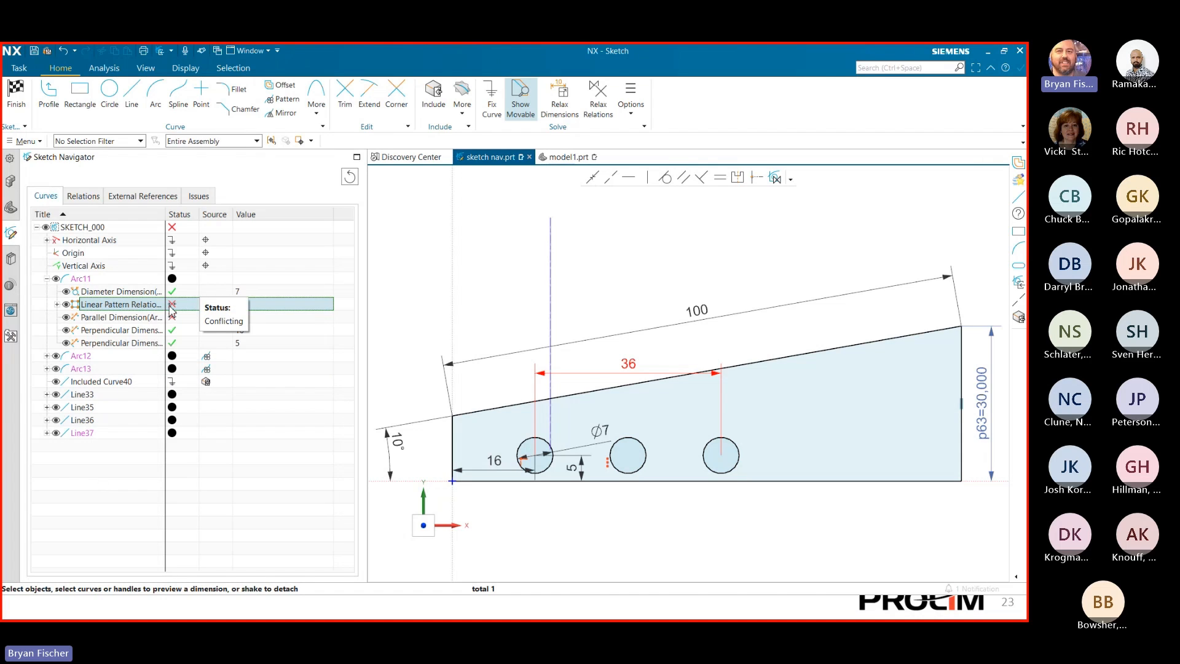
left_click(150, 319)
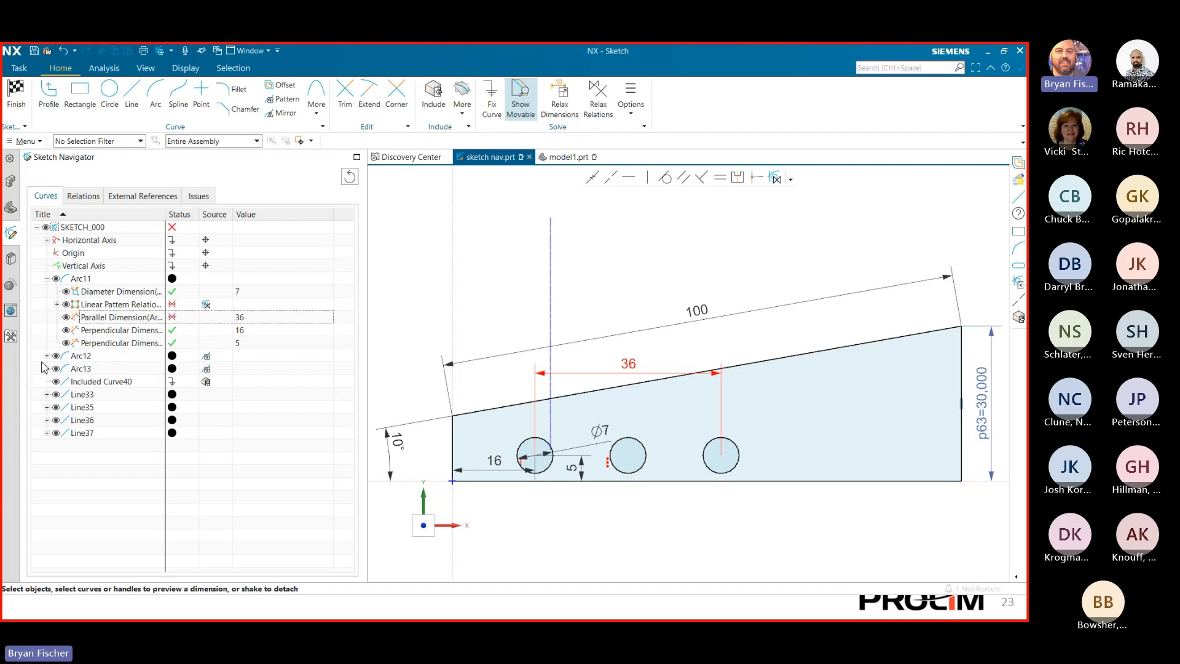
left_click(56, 433)
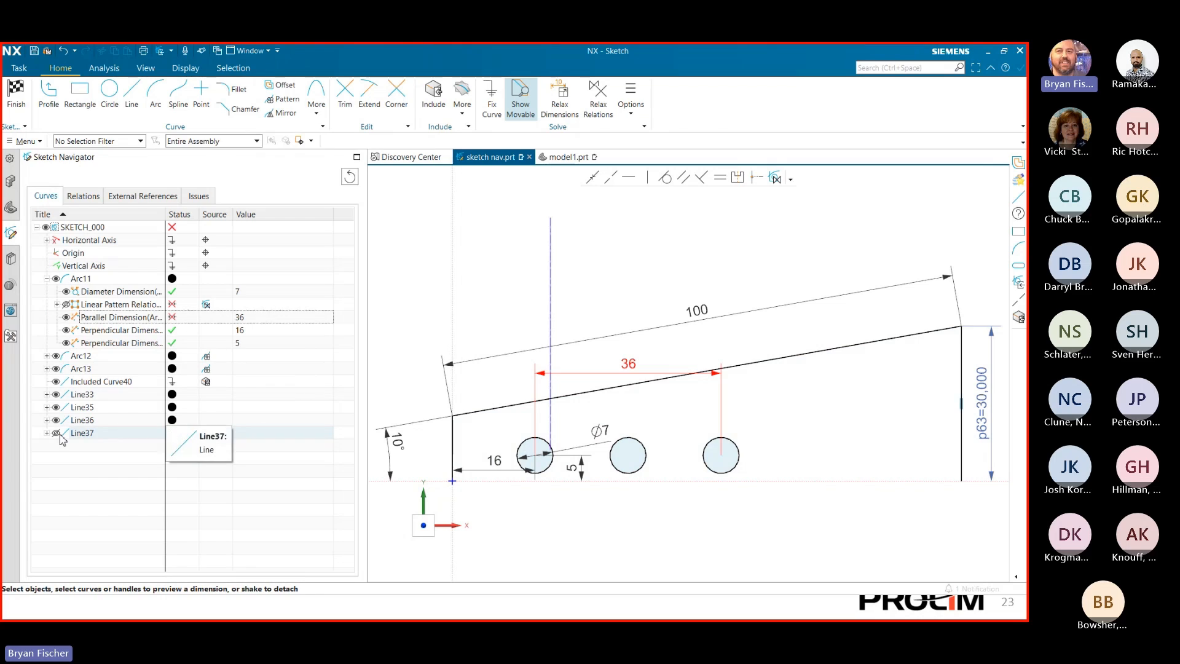
left_click(56, 432)
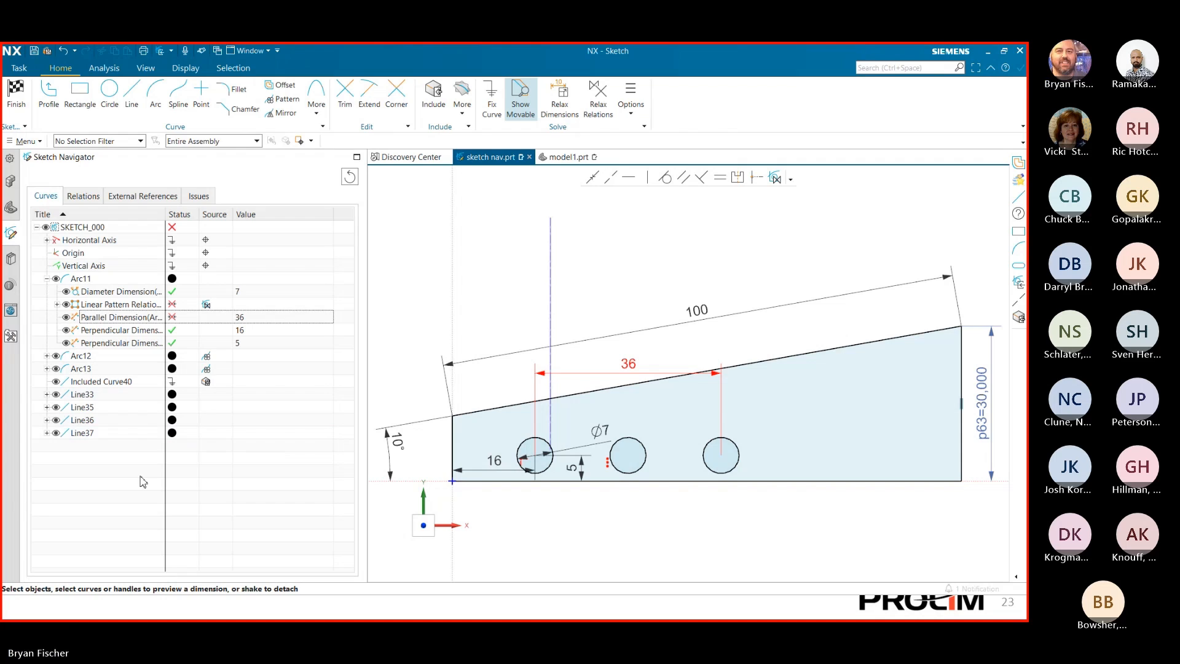
- List the sketch's relations and examine the persistent vertical and linear pattern relations, trying Find in Navigator on each
left_click(83, 196)
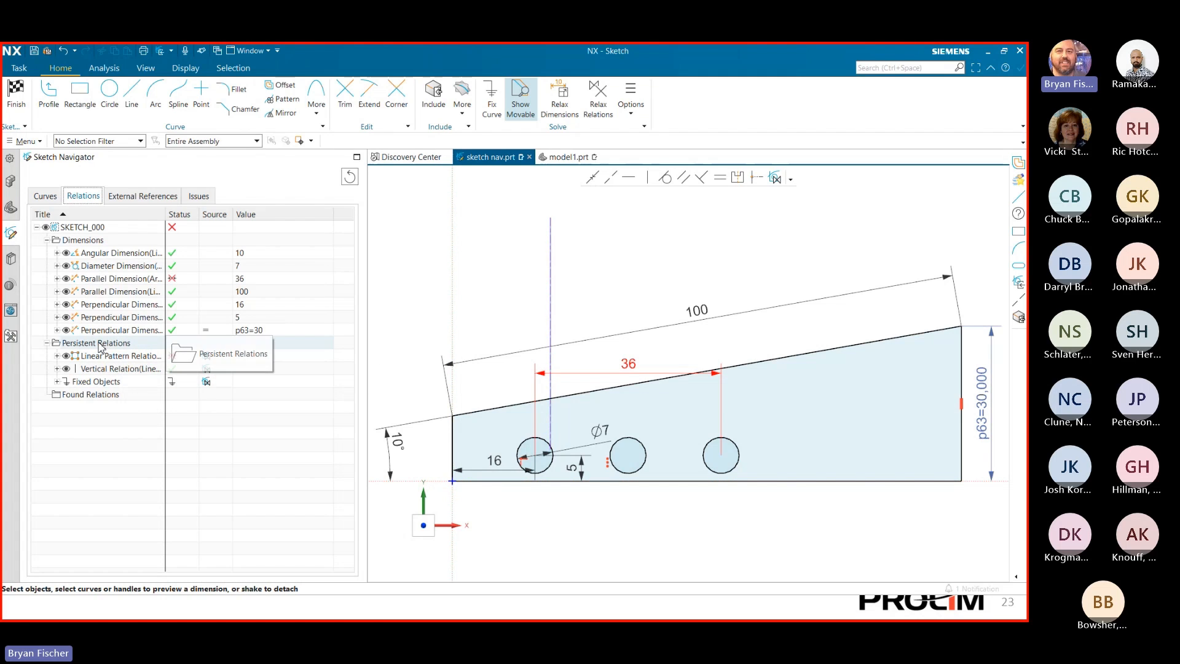
left_click(114, 357)
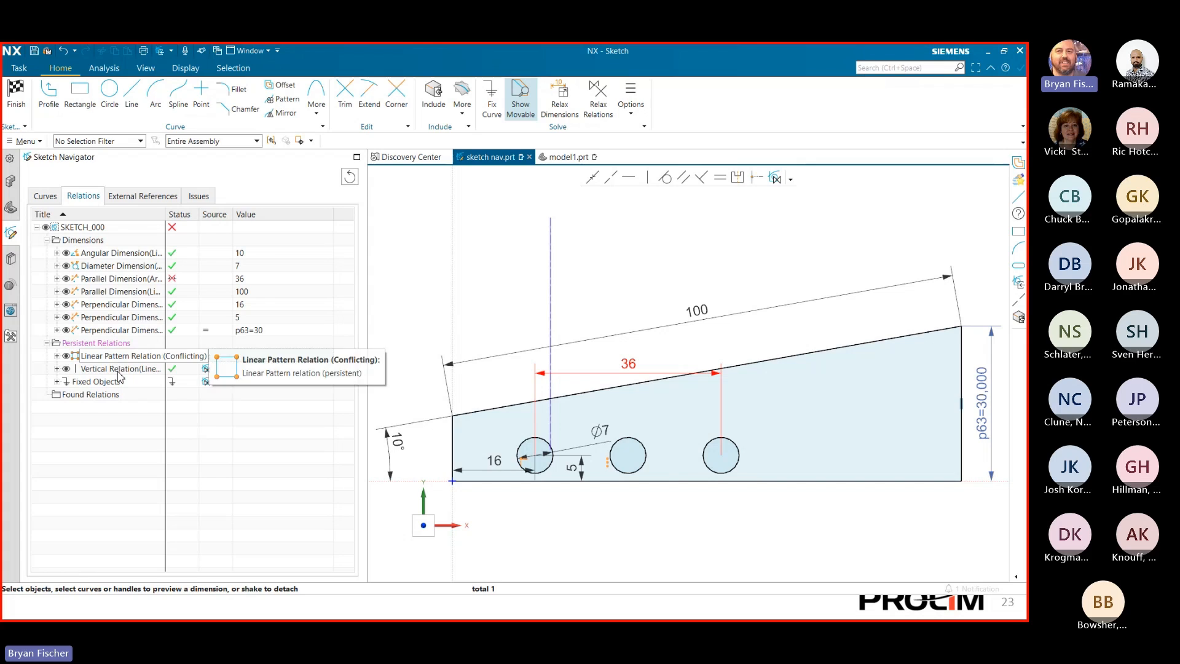
left_click(121, 370)
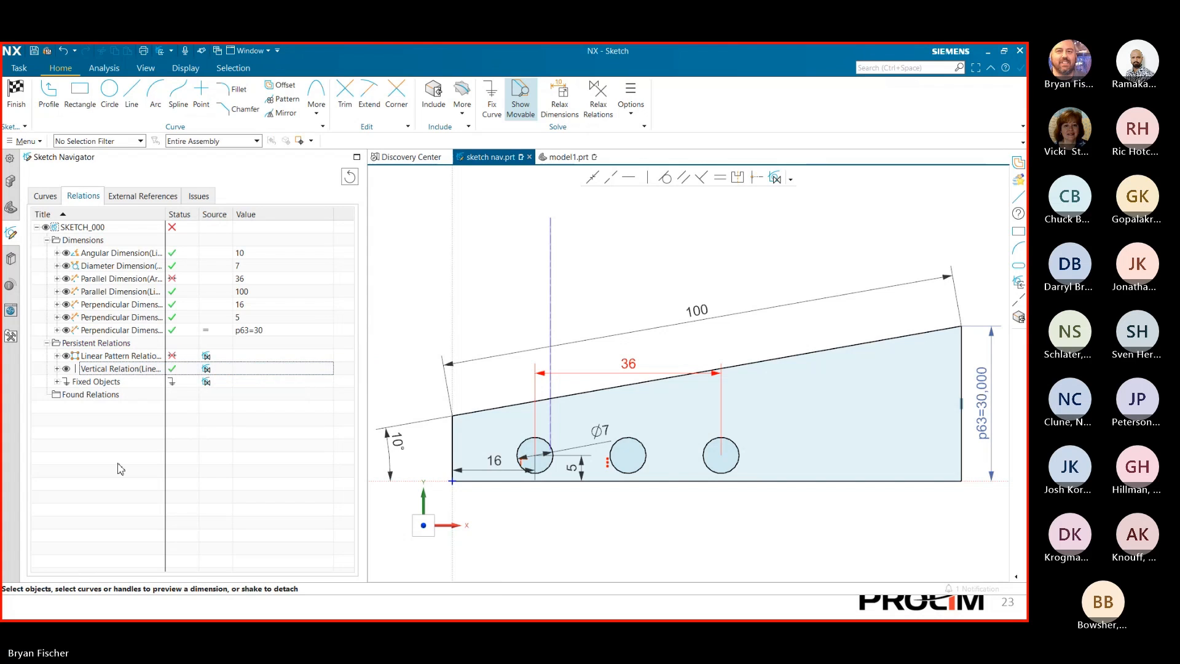
right_click(132, 371)
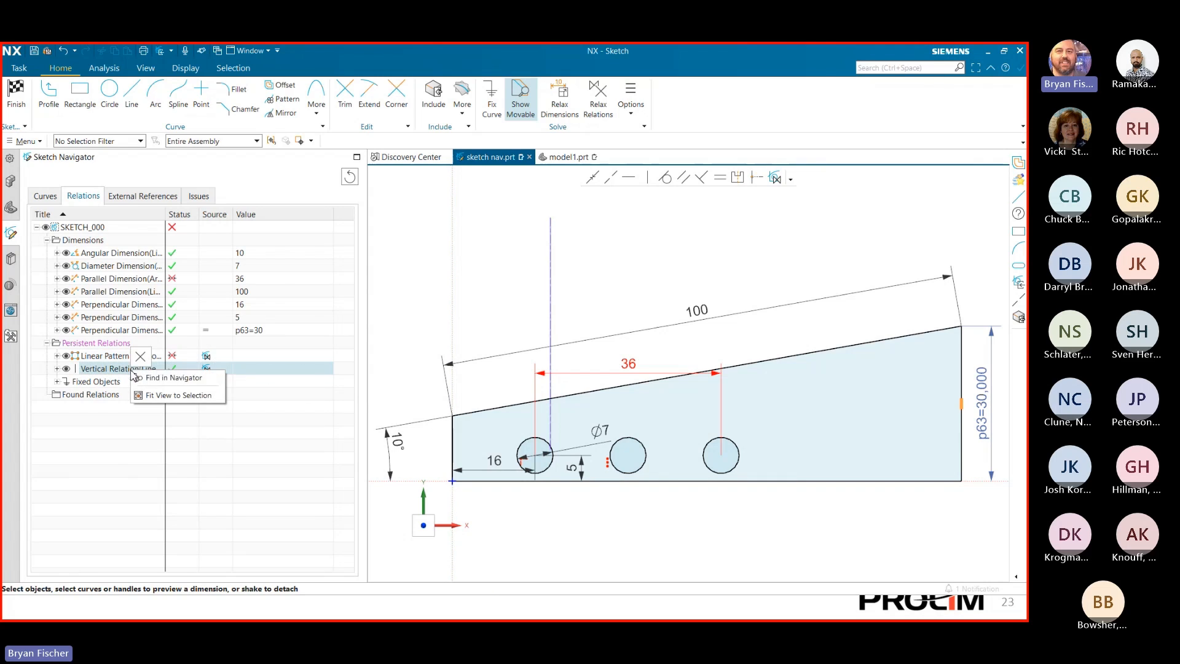
left_click(157, 378)
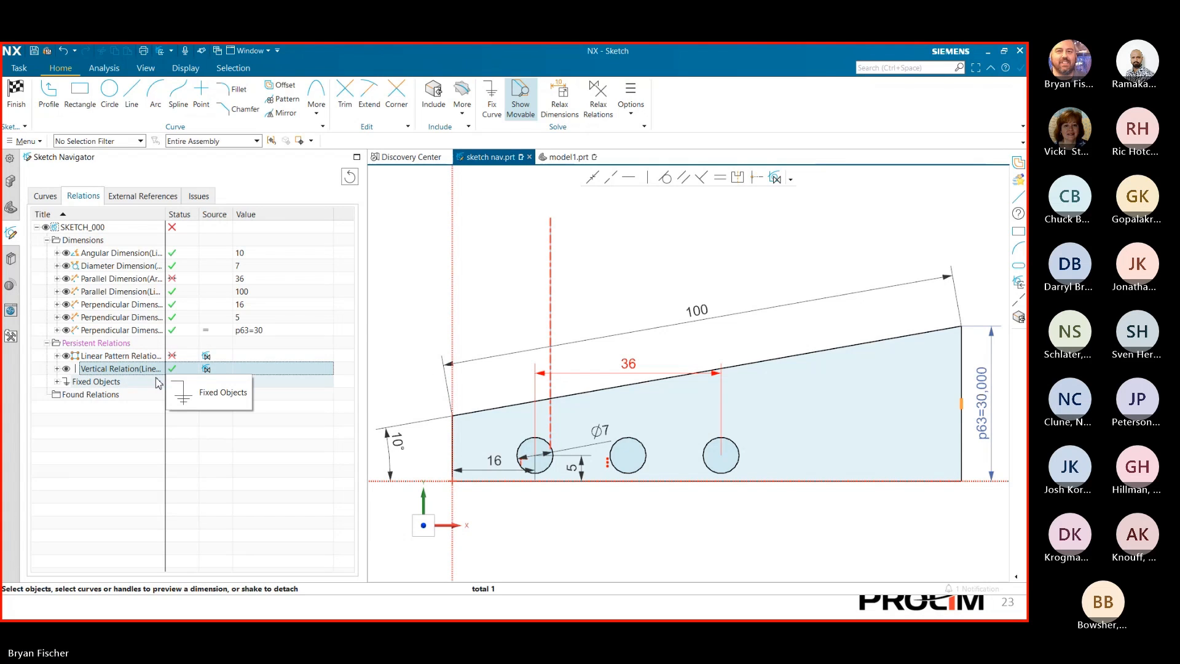
left_click(145, 357)
right_click(146, 358)
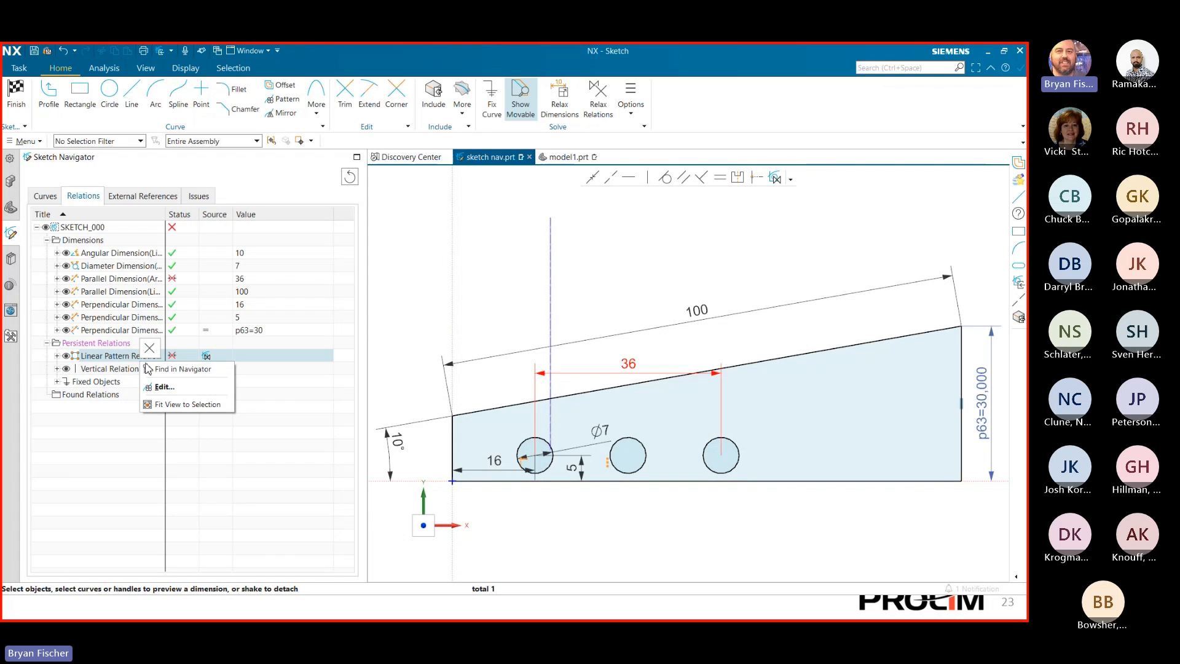
left_click(152, 369)
left_click(150, 433)
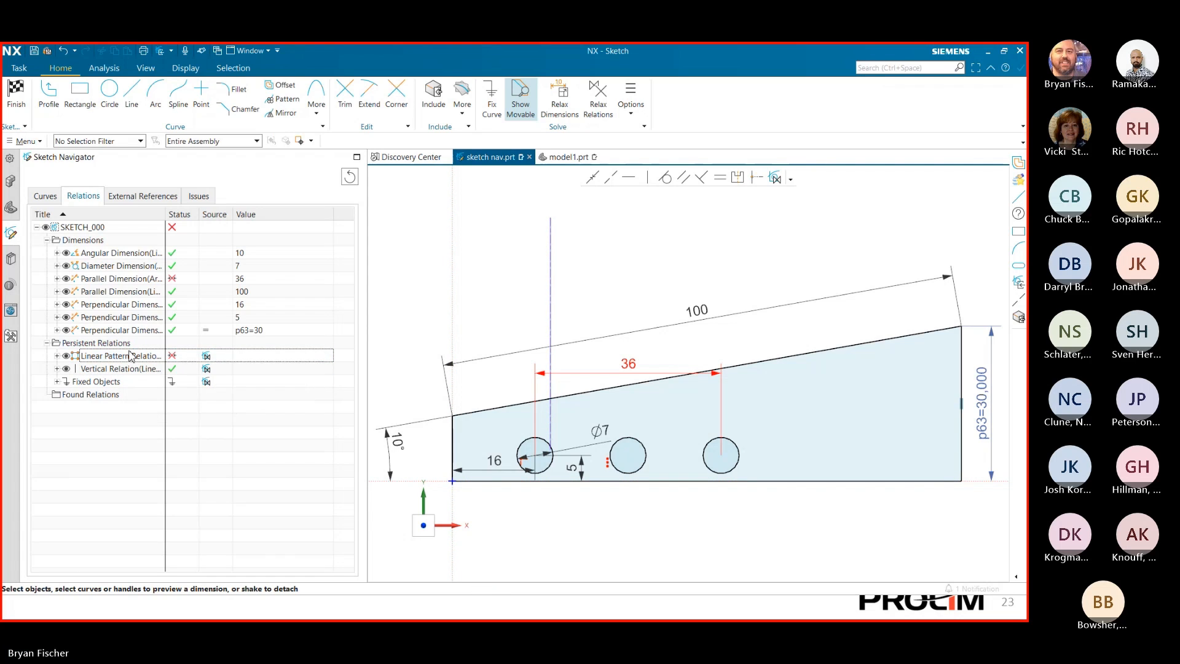
left_click(108, 358)
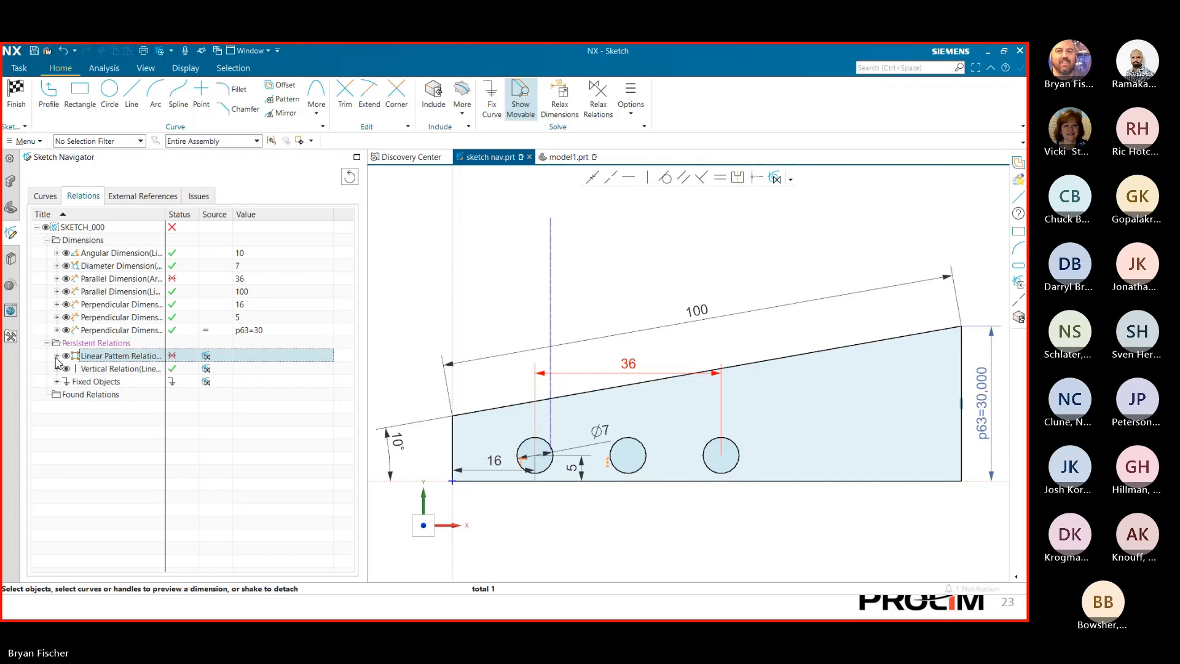
right_click(82, 357)
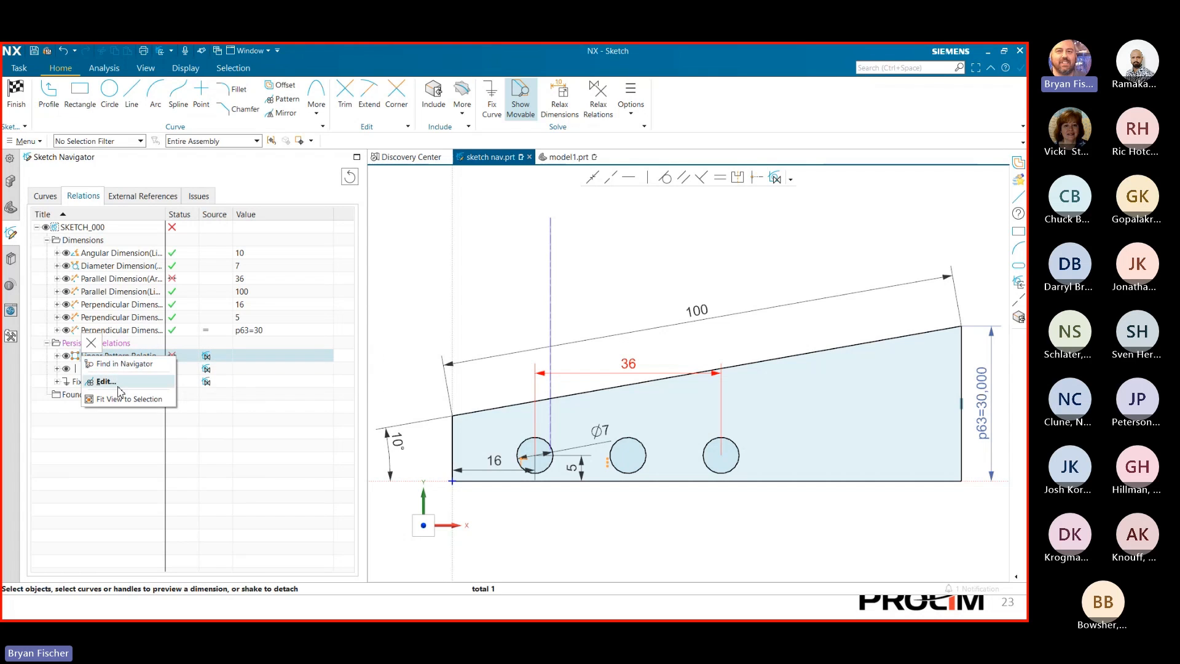
left_click(105, 381)
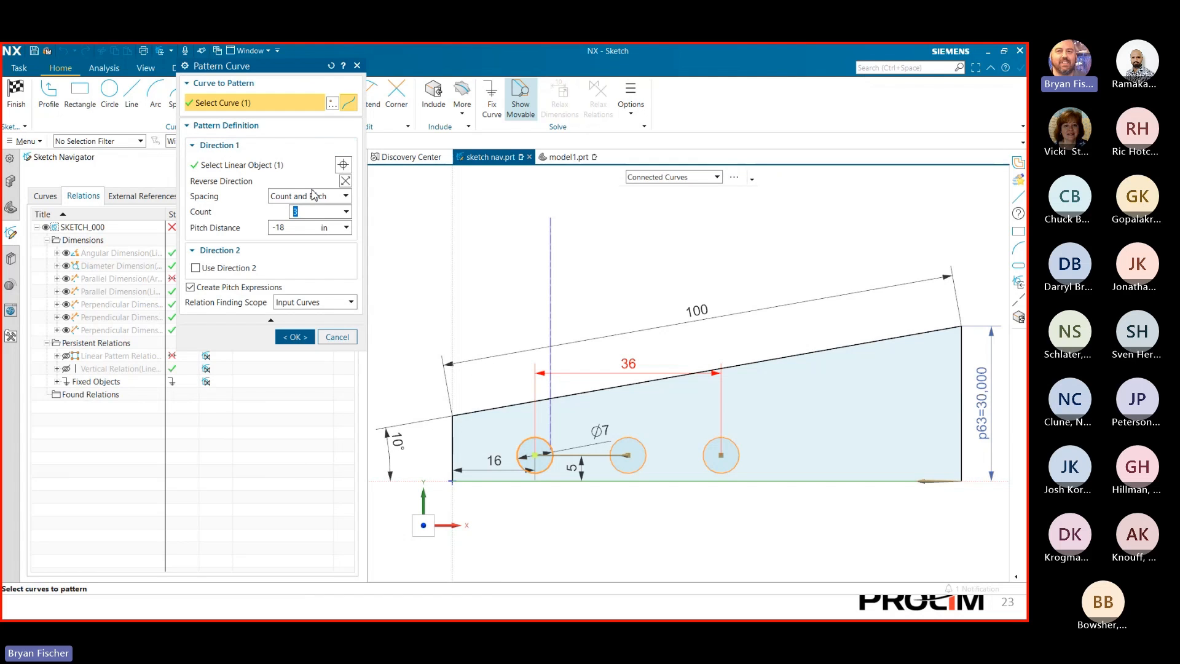
left_click(337, 336)
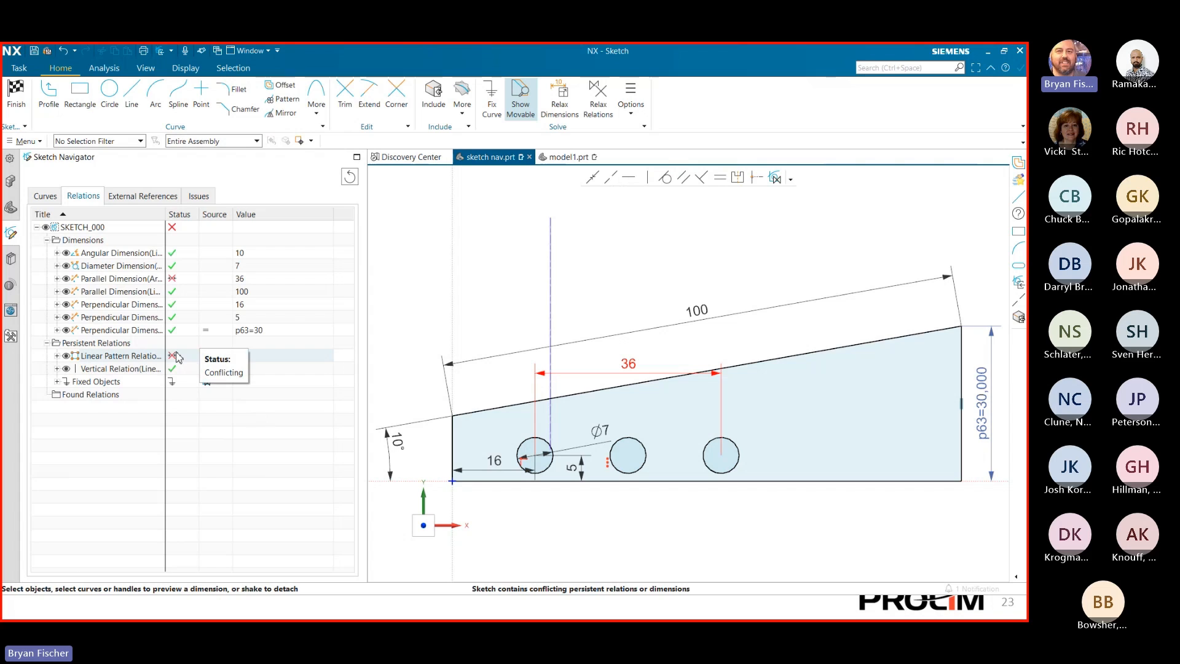
- Edit the linear pattern relation of the circles to a count of 4
right_click(135, 357)
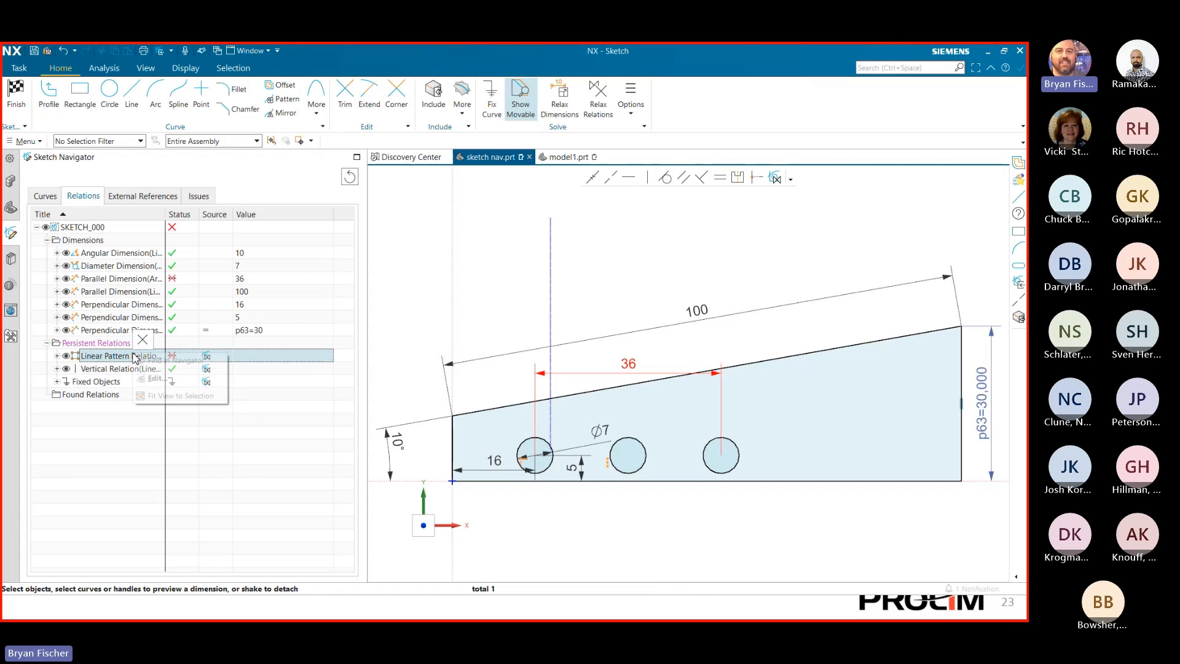
left_click(155, 378)
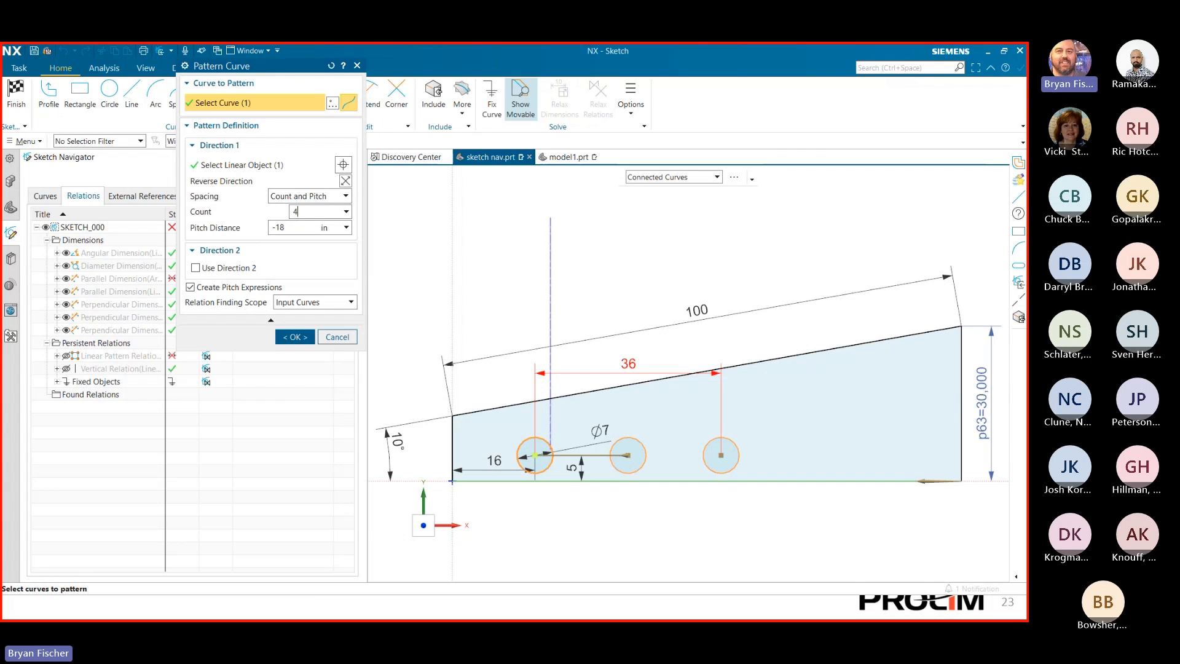
left_click(294, 337)
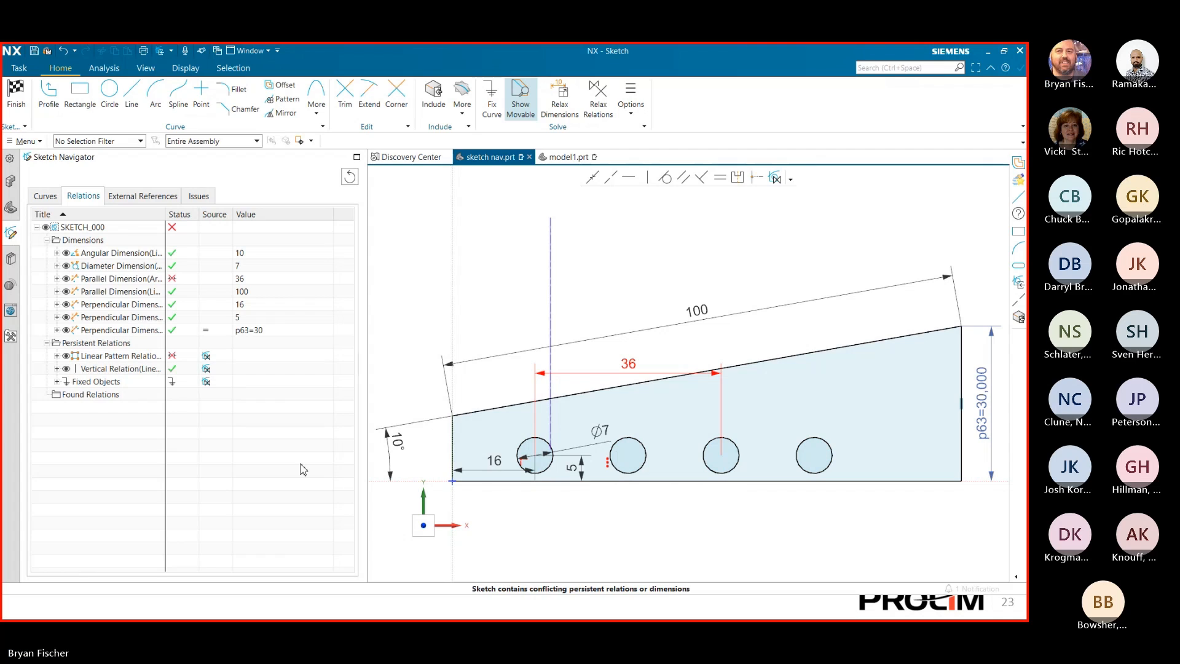
- Inspect the geometry and available commands for Line33 under the angular dimension, and review the sketch's external references
left_click(57, 253)
left_click(93, 280)
right_click(94, 280)
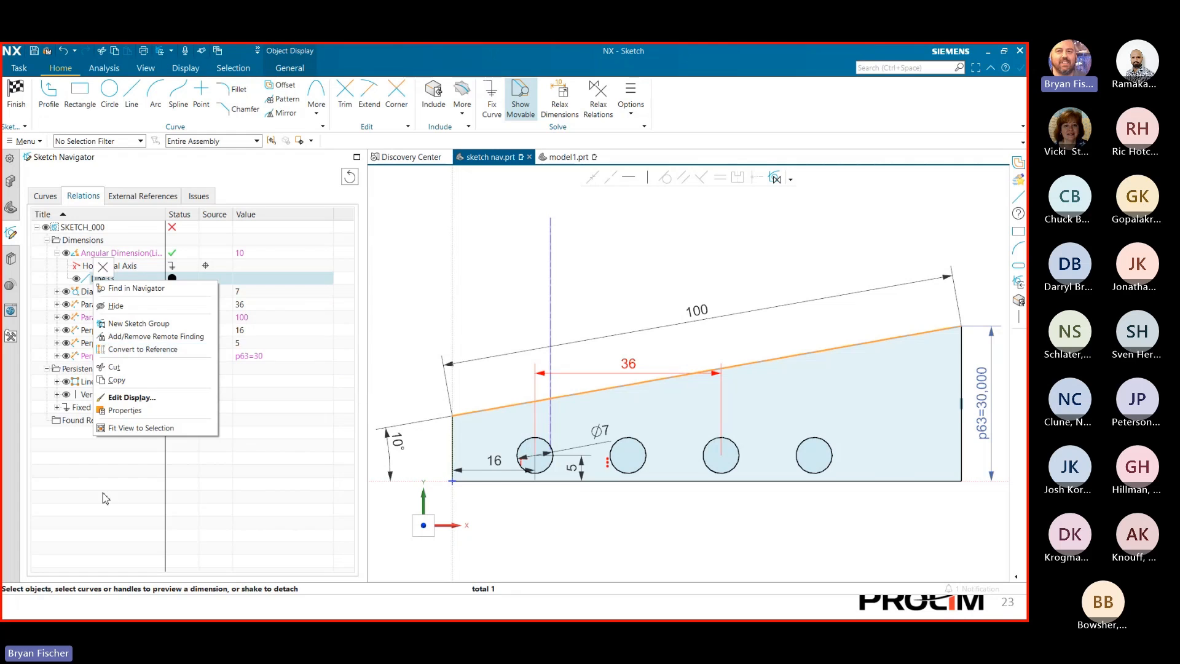
key("Escape")
left_click(153, 195)
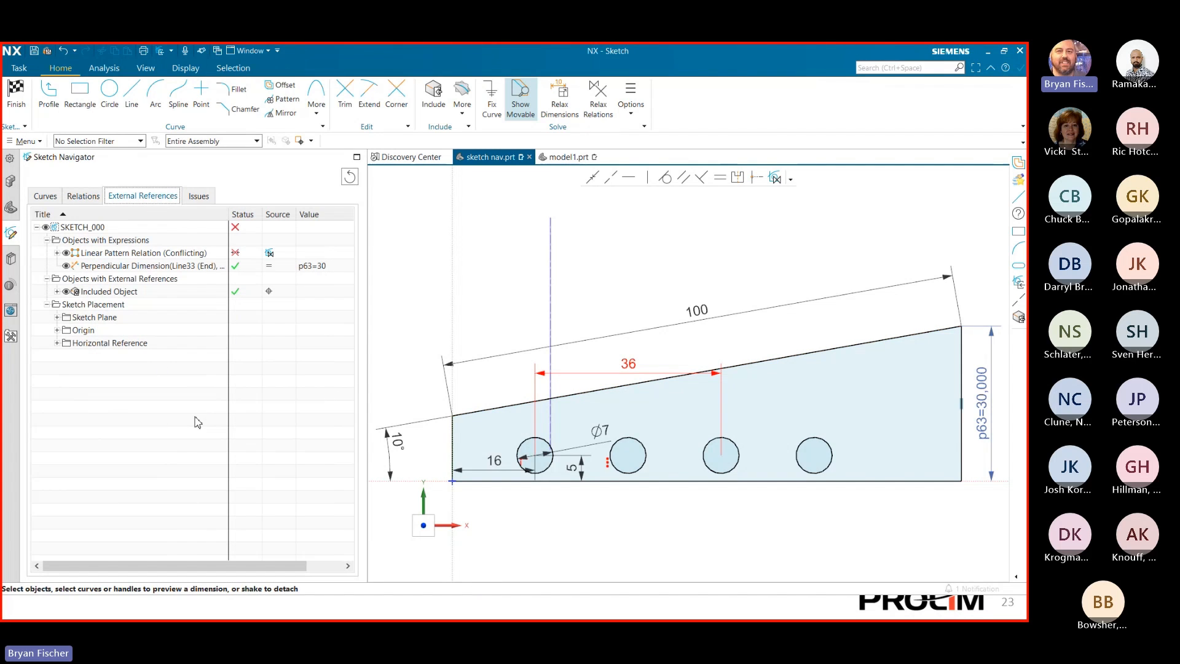
- List the sketch's relations and examine the found relations of the profile's bottom line
left_click(85, 197)
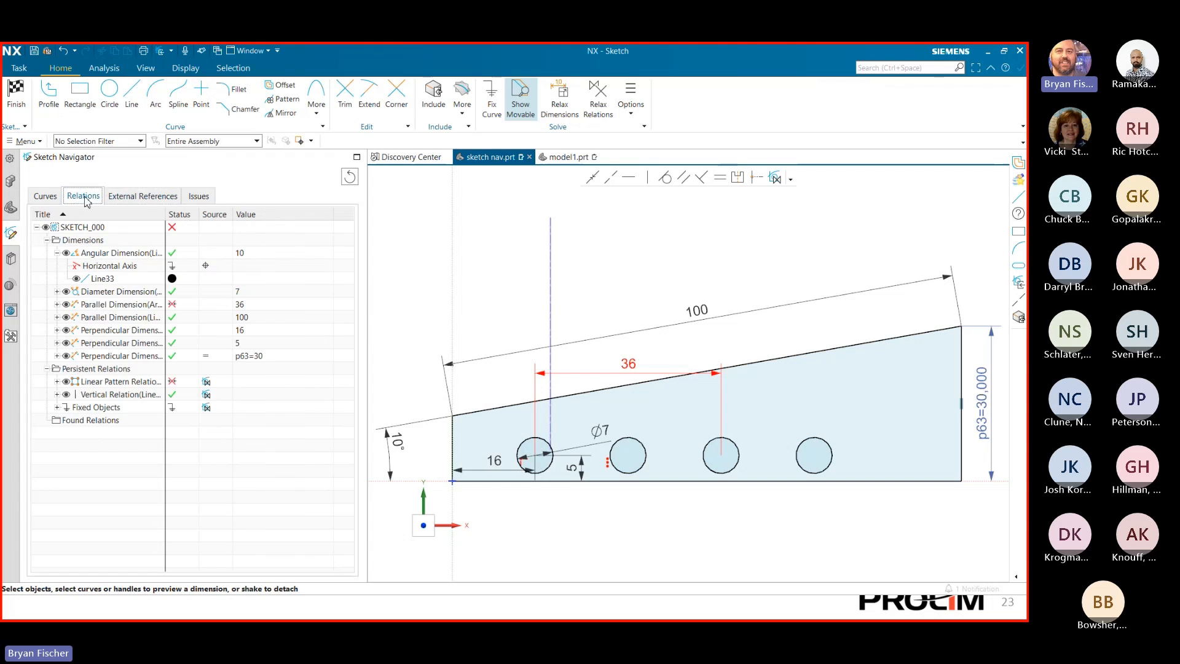
left_click(47, 369)
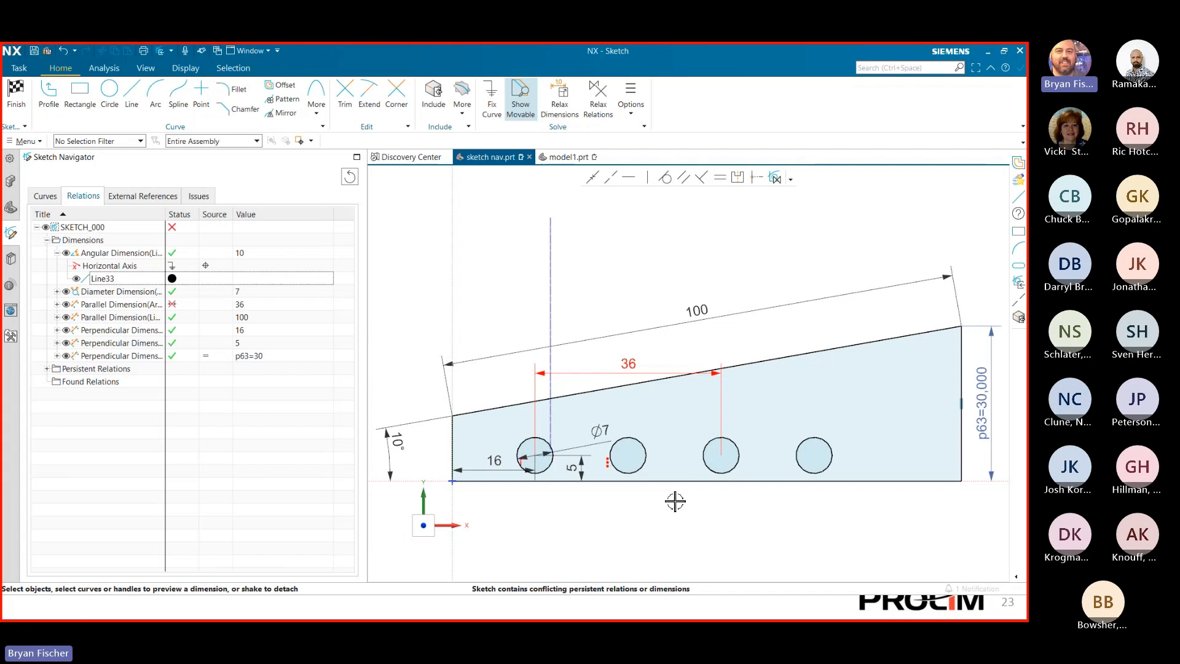
left_click(677, 480)
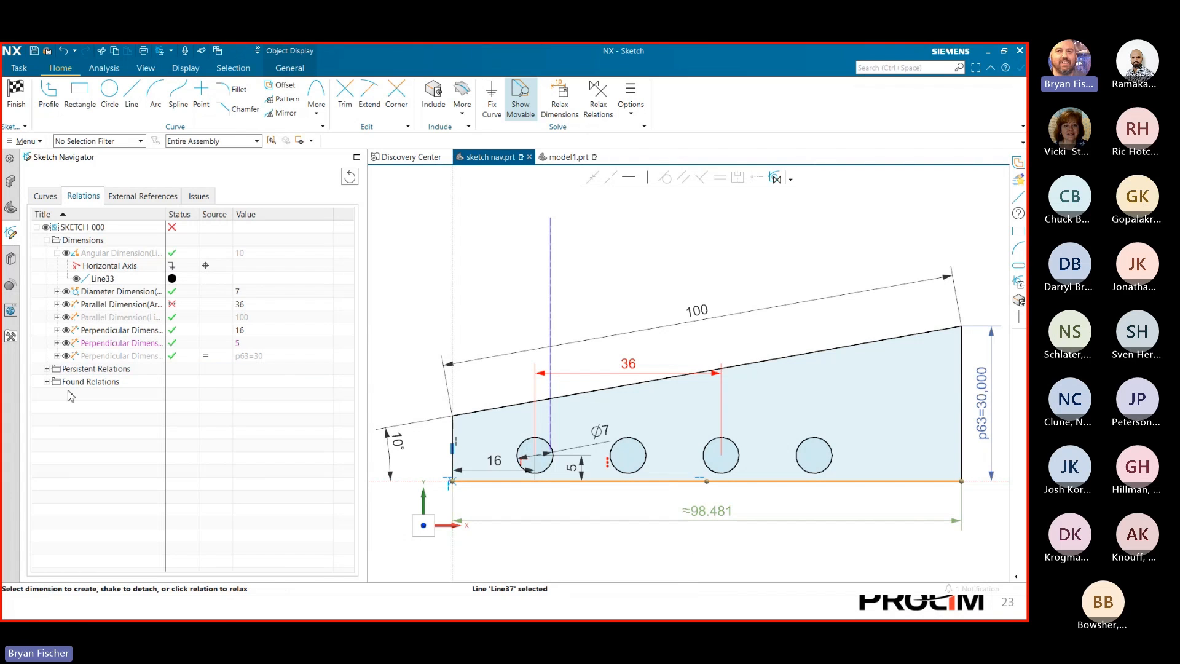
left_click(47, 381)
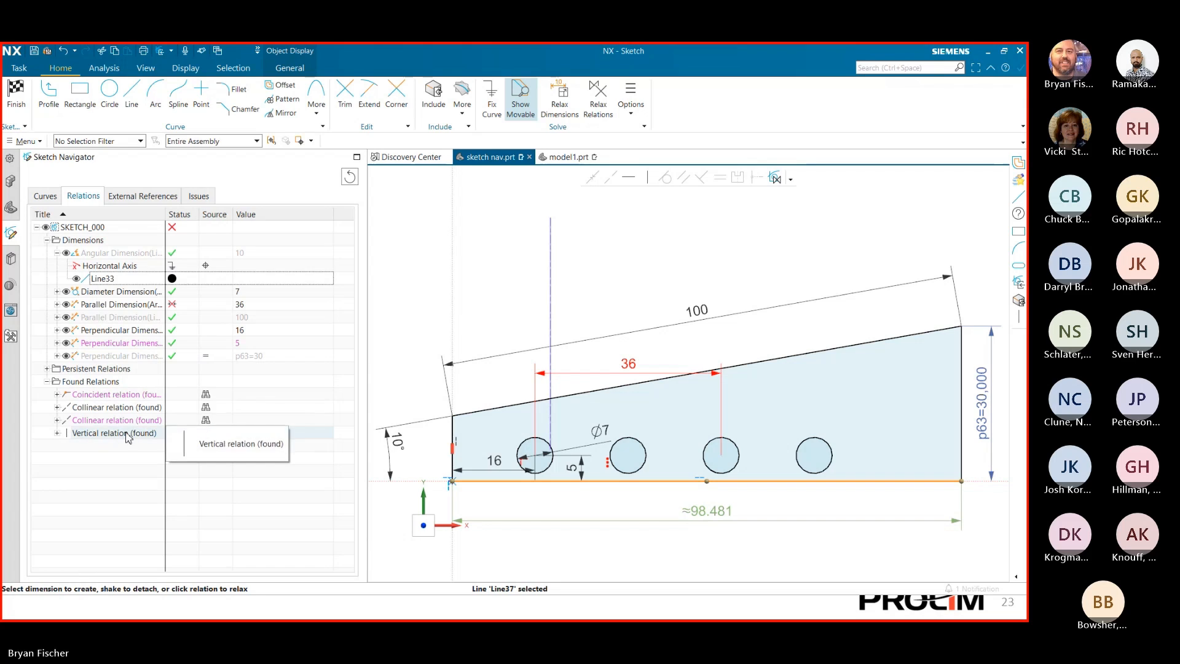
left_click(48, 382)
left_click(47, 369)
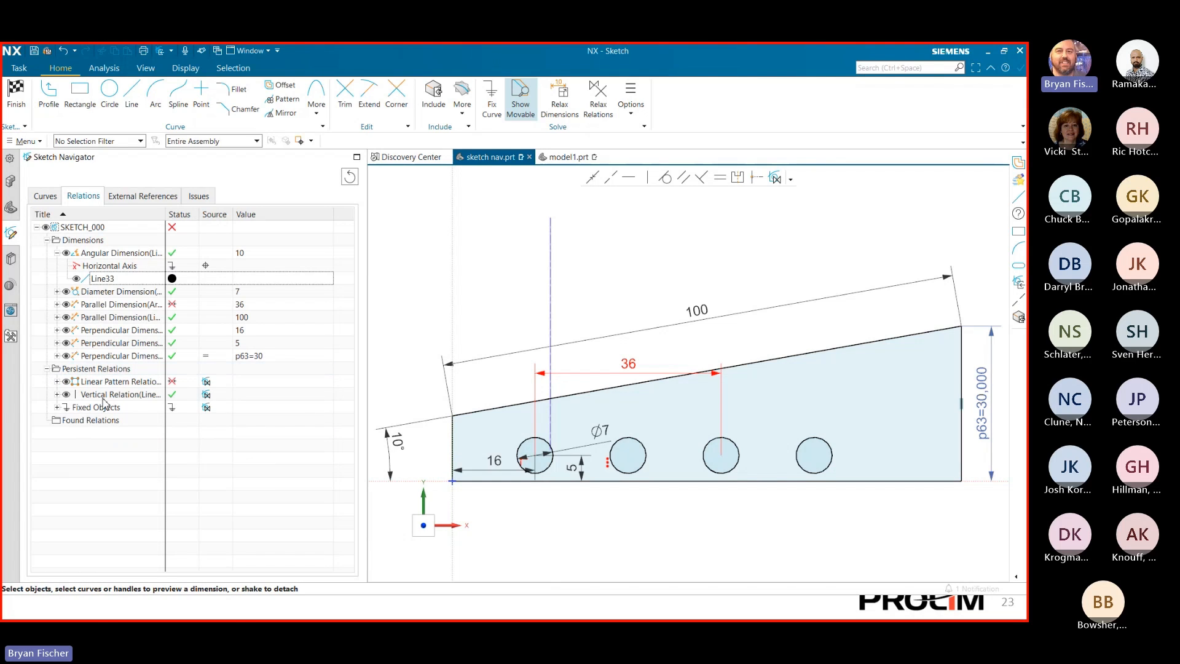
- Locate the persistent vertical relation in the sketch and inspect the found relations of the sloped line
left_click(123, 394)
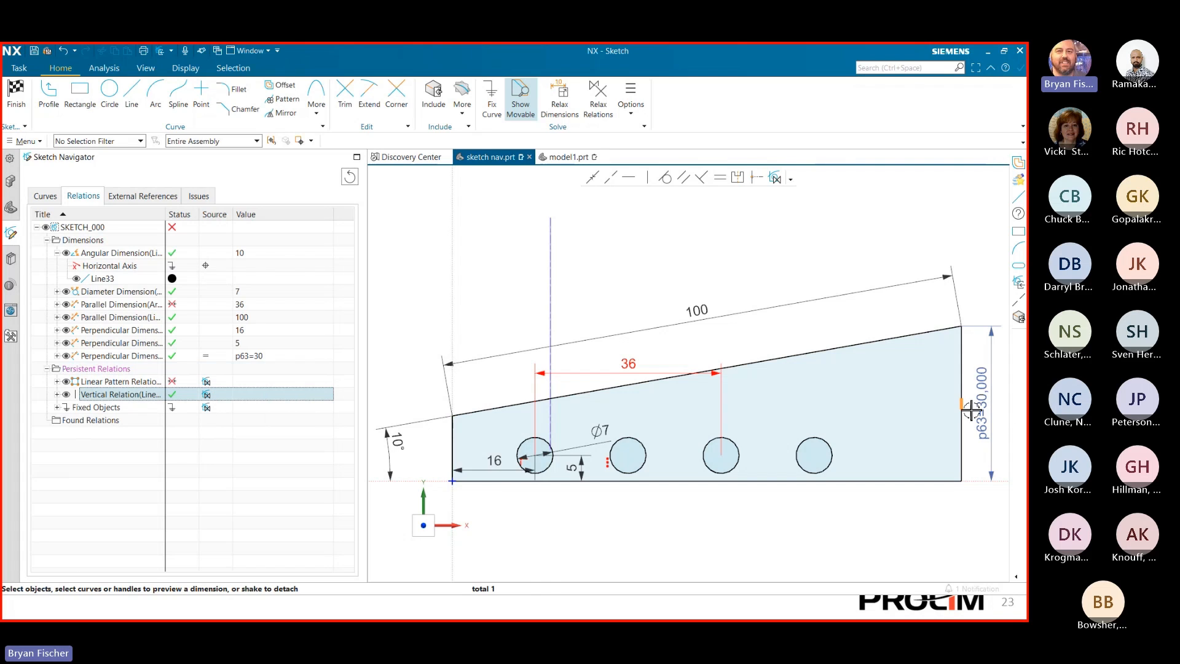
left_click(86, 486)
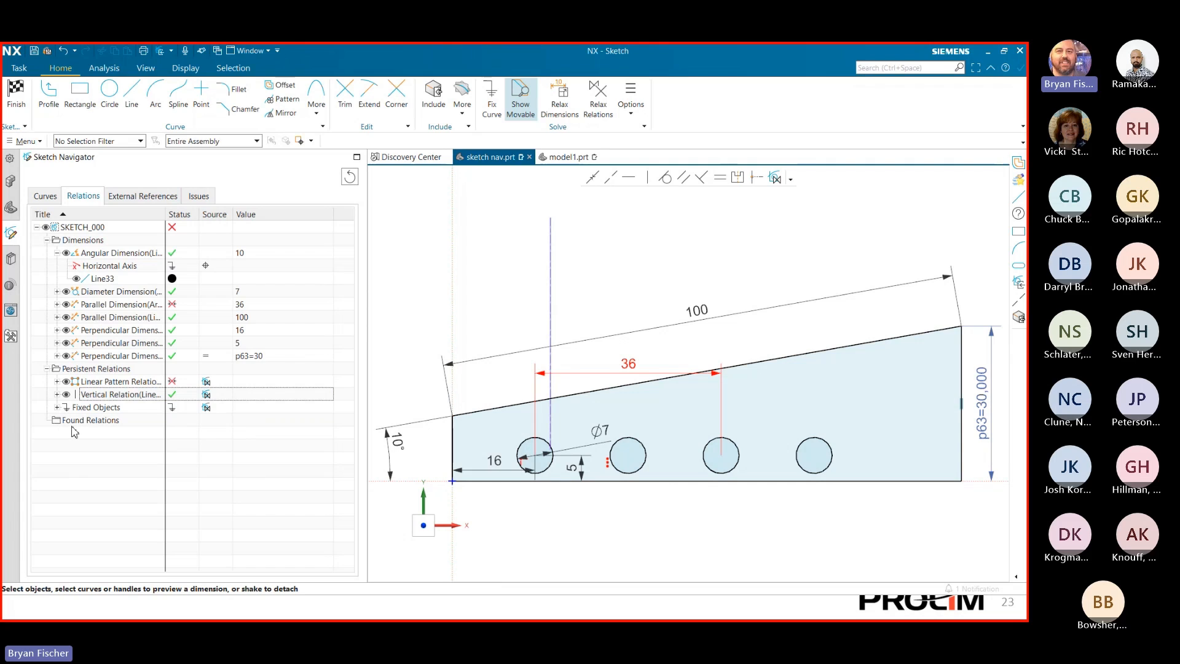
left_click(839, 345)
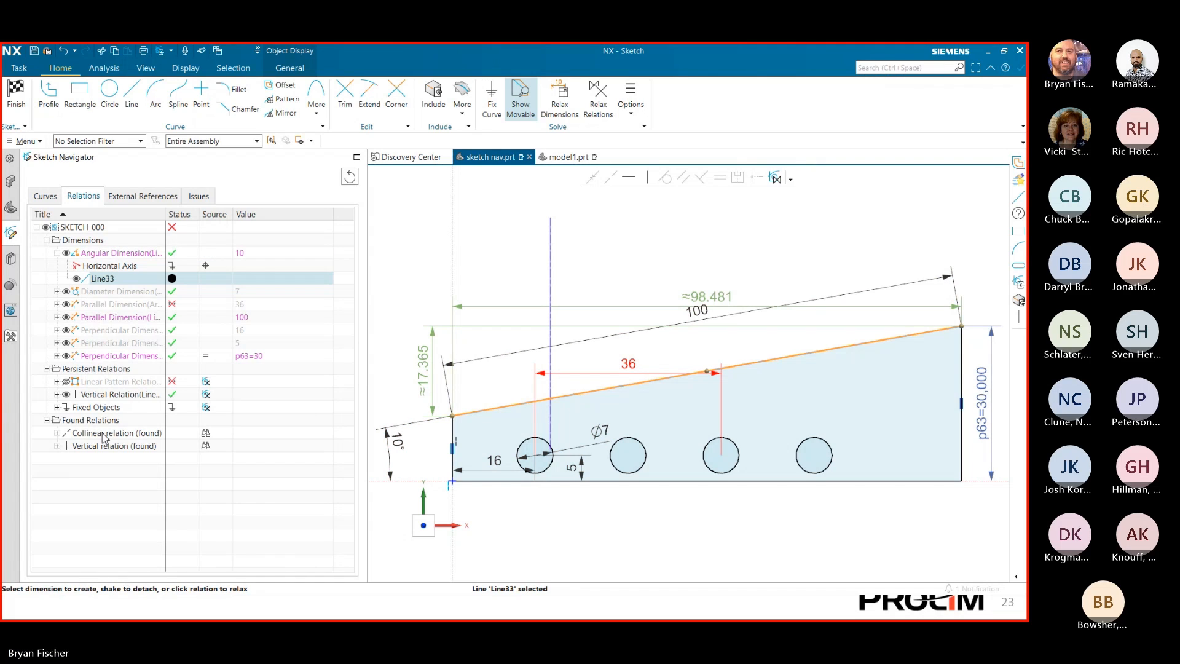
- Review the external references, highlighting the included object, the linear pattern relation and the expression-driven perpendicular dimension
left_click(170, 198)
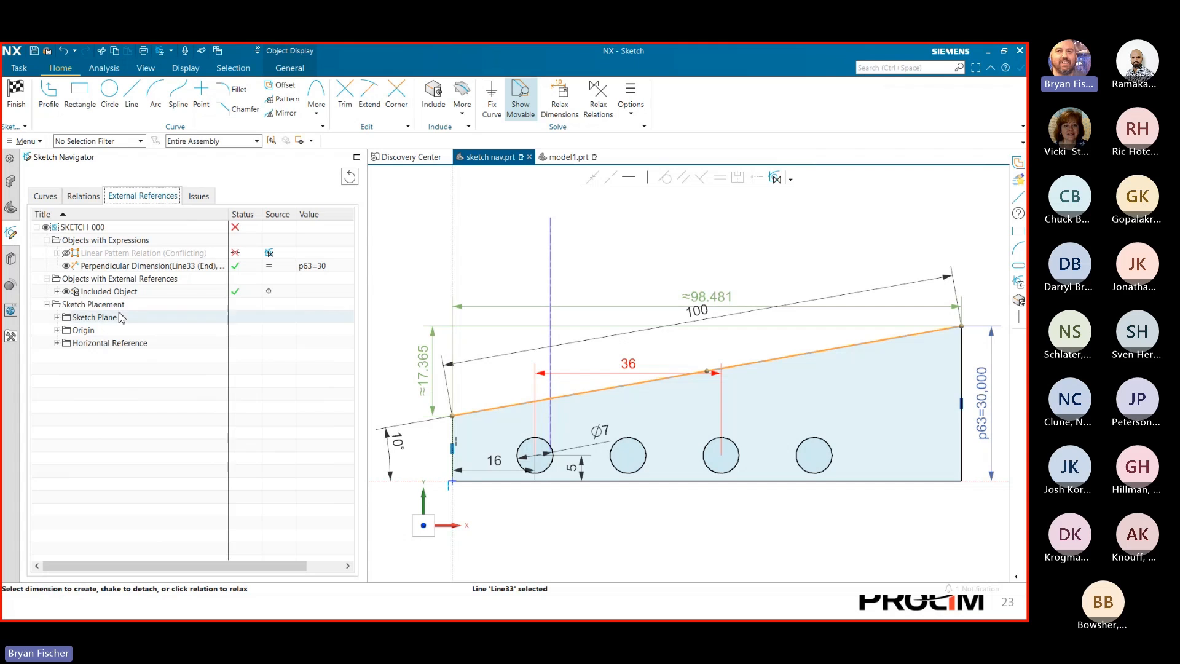
left_click(139, 291)
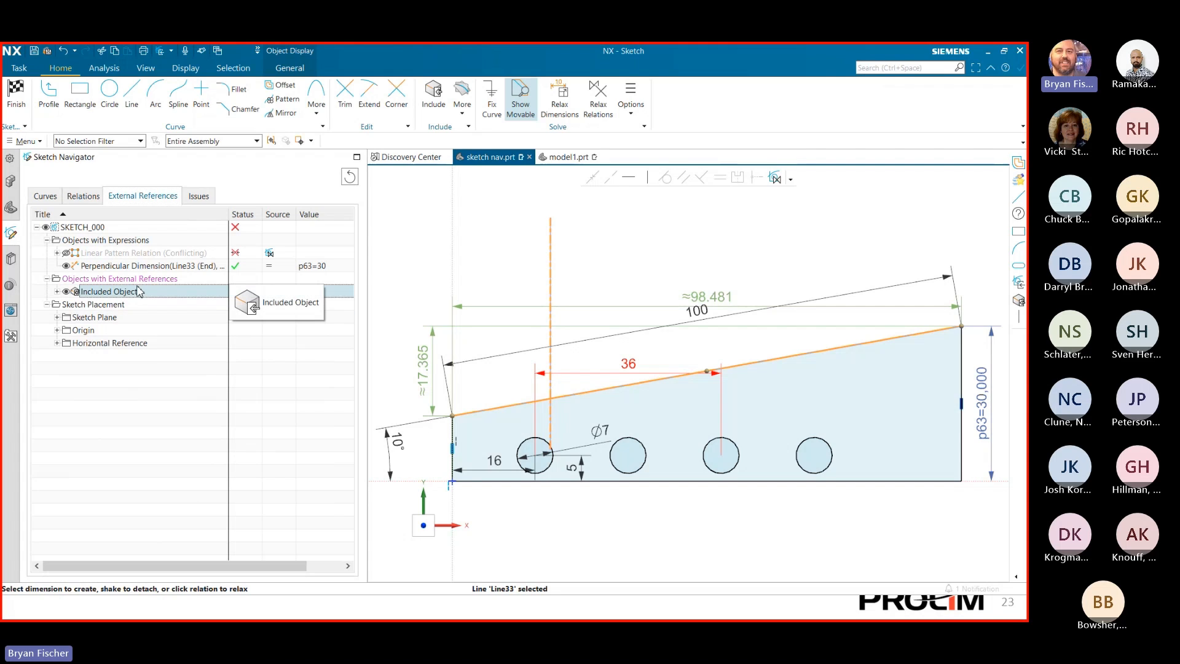
left_click(118, 408)
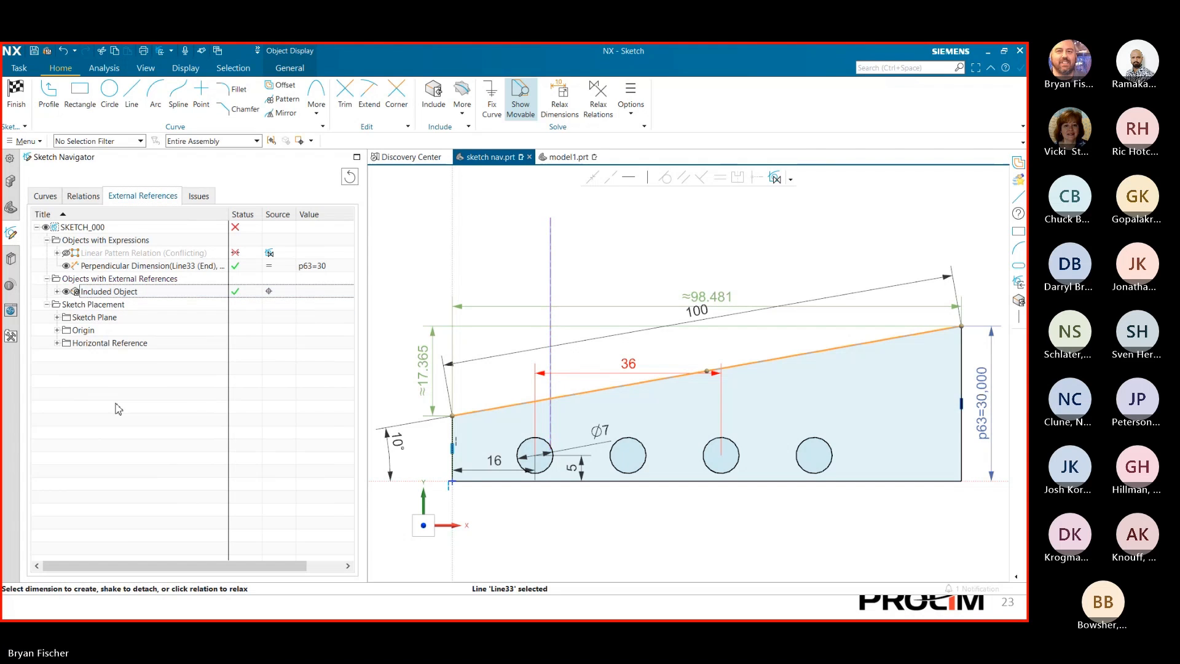
left_click(101, 241)
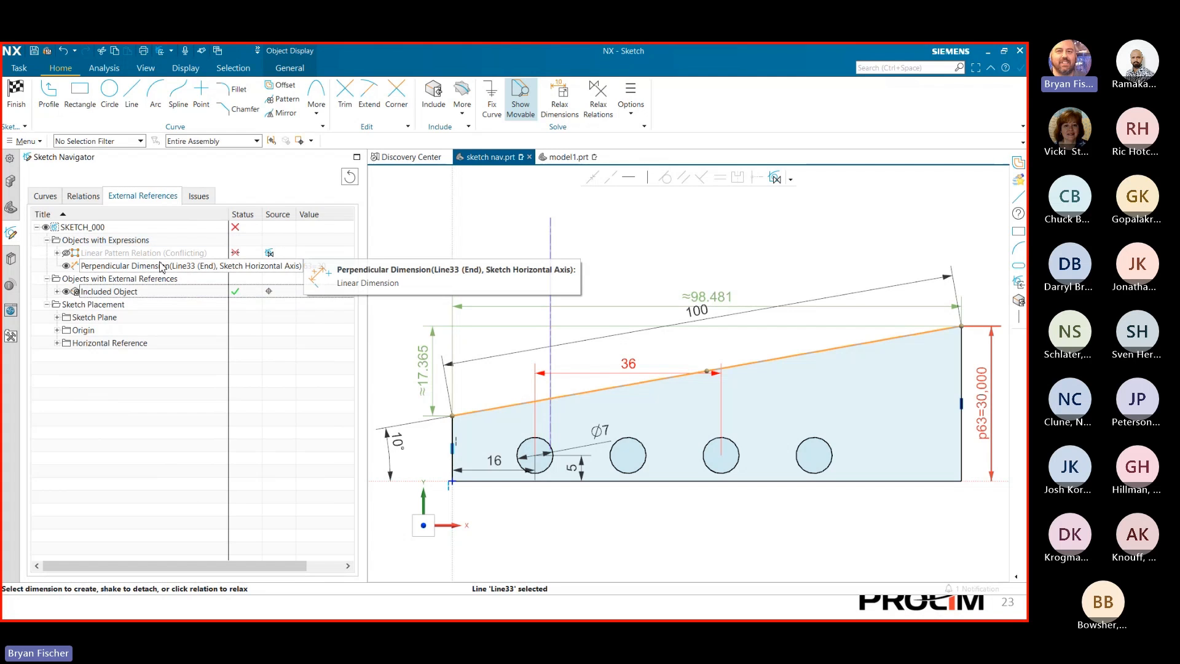
left_click(174, 253)
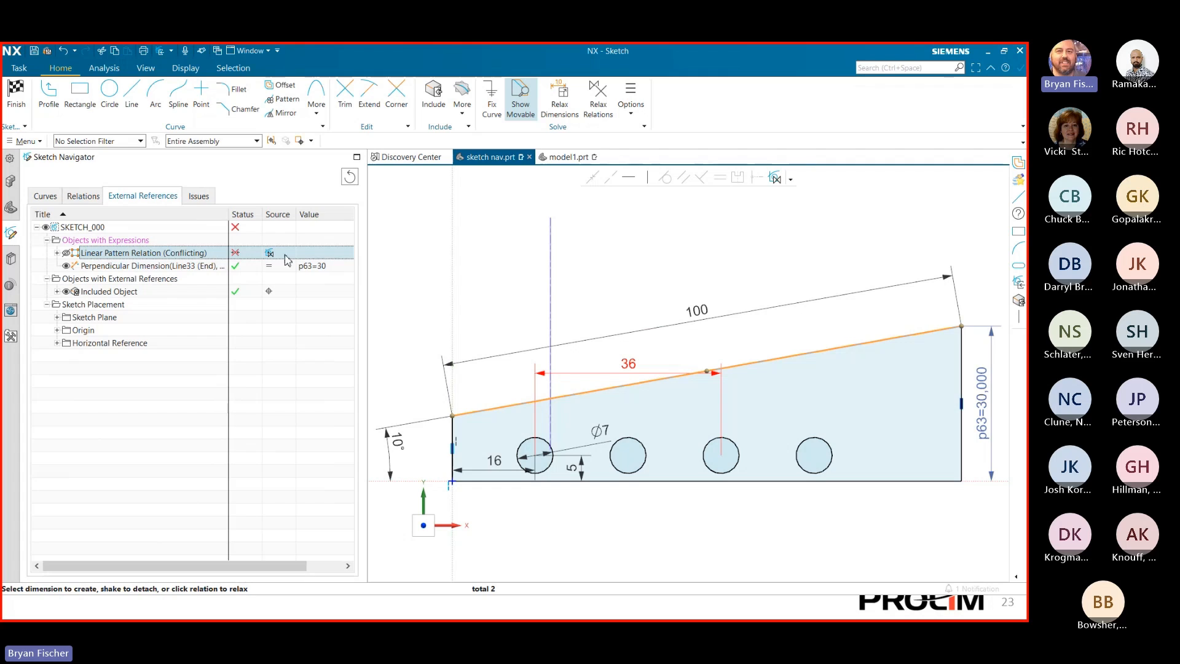
left_click(320, 266)
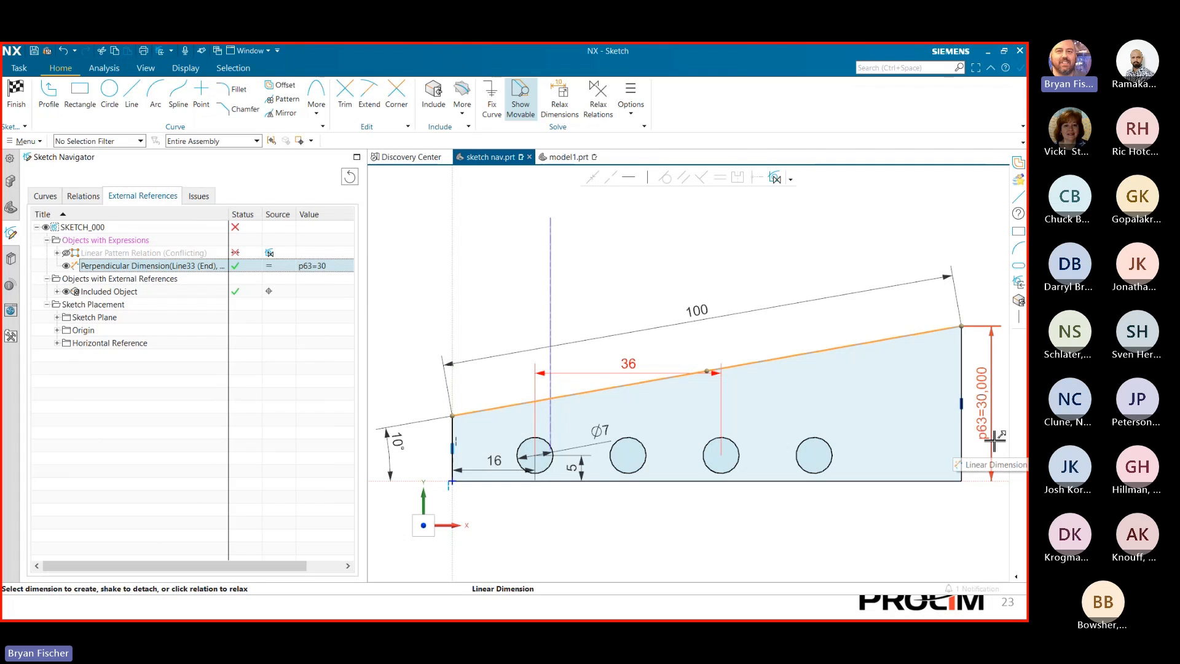
left_click(148, 457)
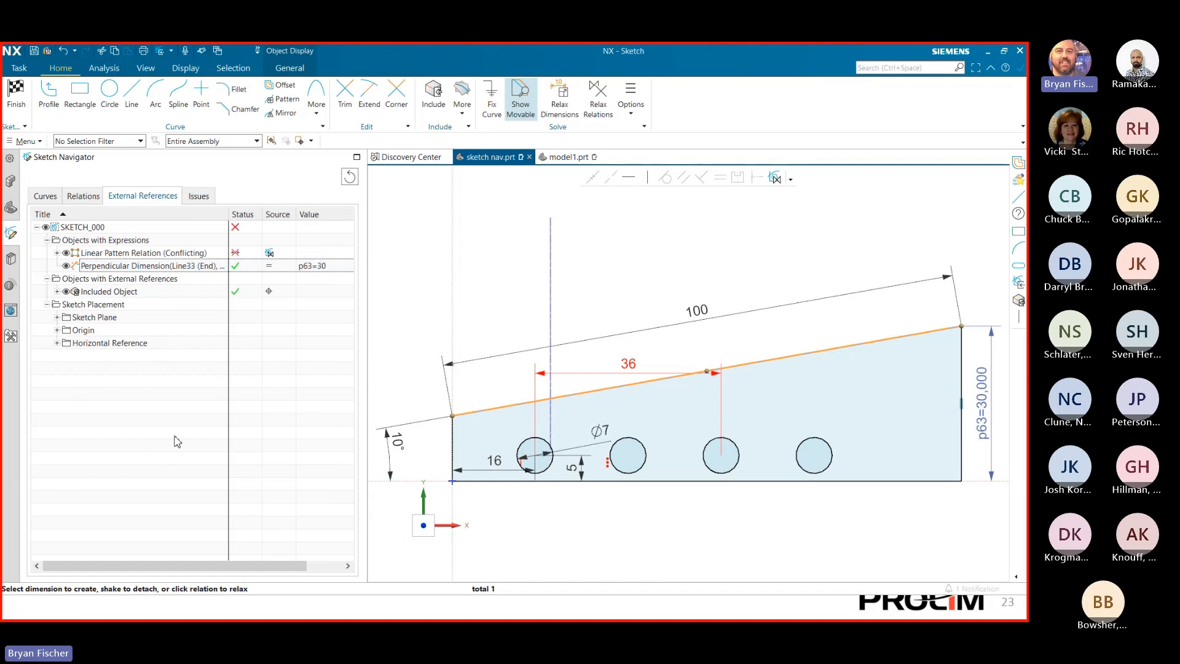
- Examine the references behind the sketch placement: sketch plane, origin and horizontal reference
left_click(56, 318)
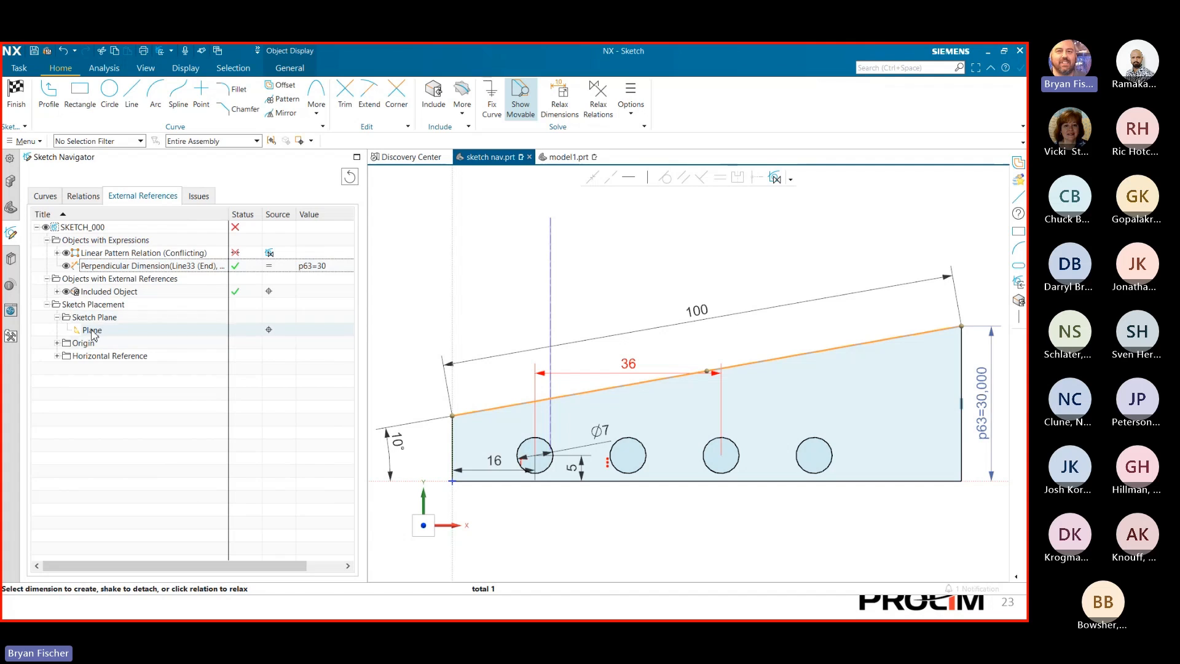
left_click(56, 343)
left_click(56, 369)
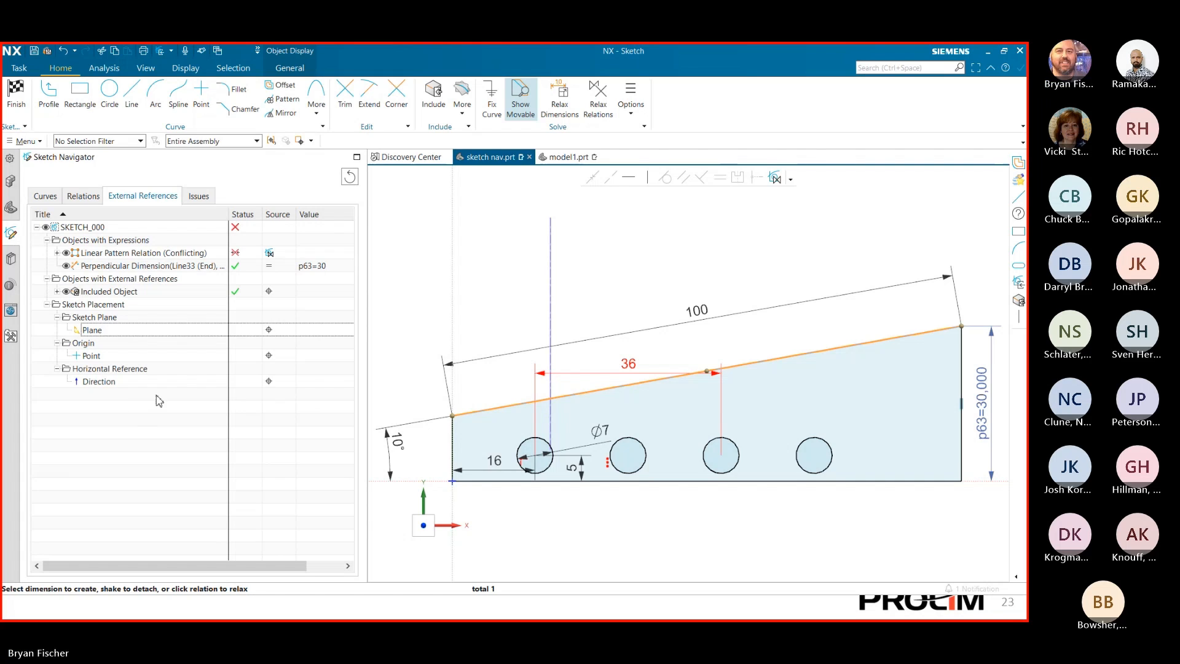
- Review the sketch's issues, examining the linear pattern relation and the parallel dimension in conflict
left_click(200, 197)
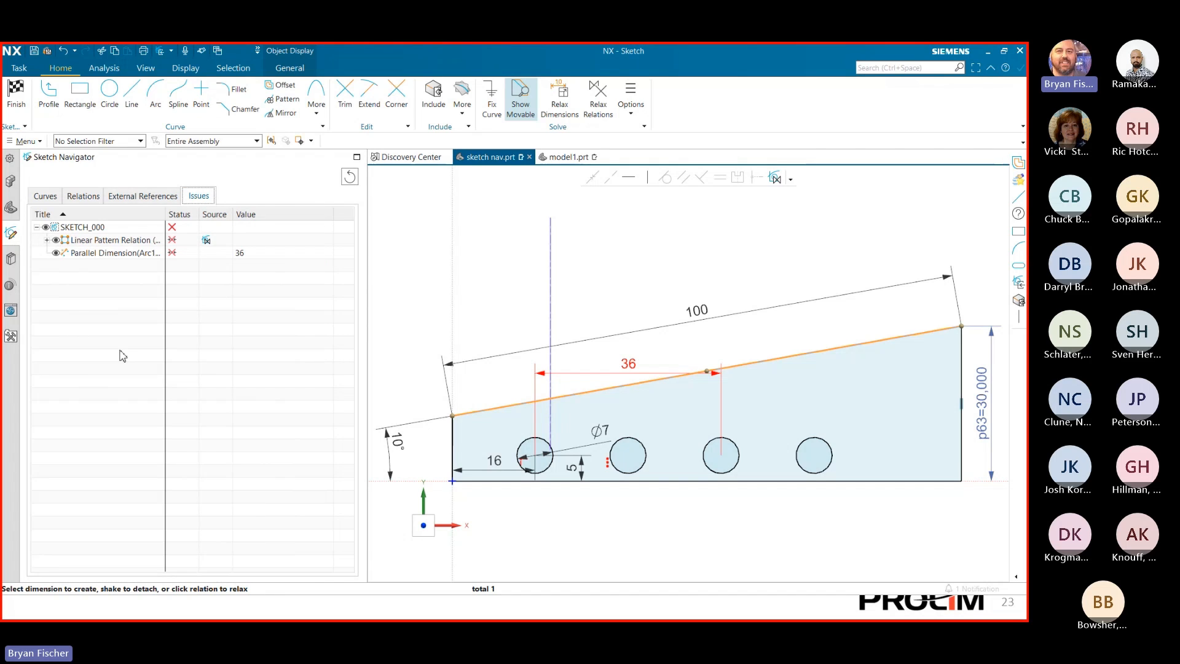
left_click(140, 241)
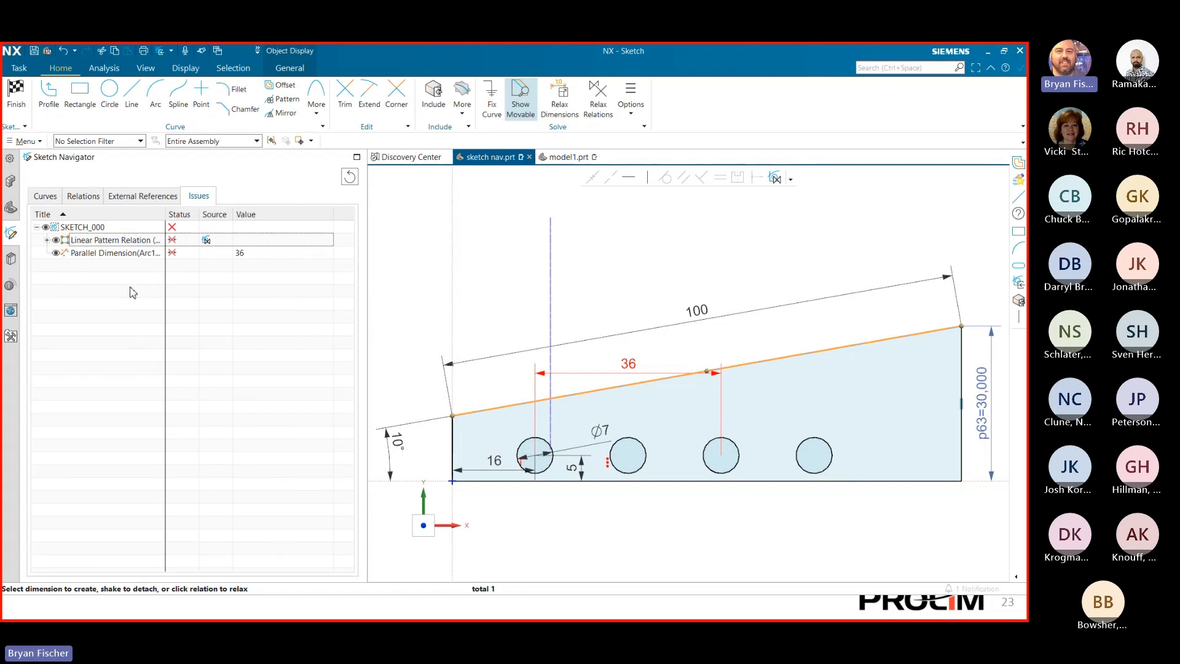
left_click(135, 252)
- Try deleting the conflicting 36 mm dimension with the sloped line also selected, and undo the deletion
left_click(652, 363)
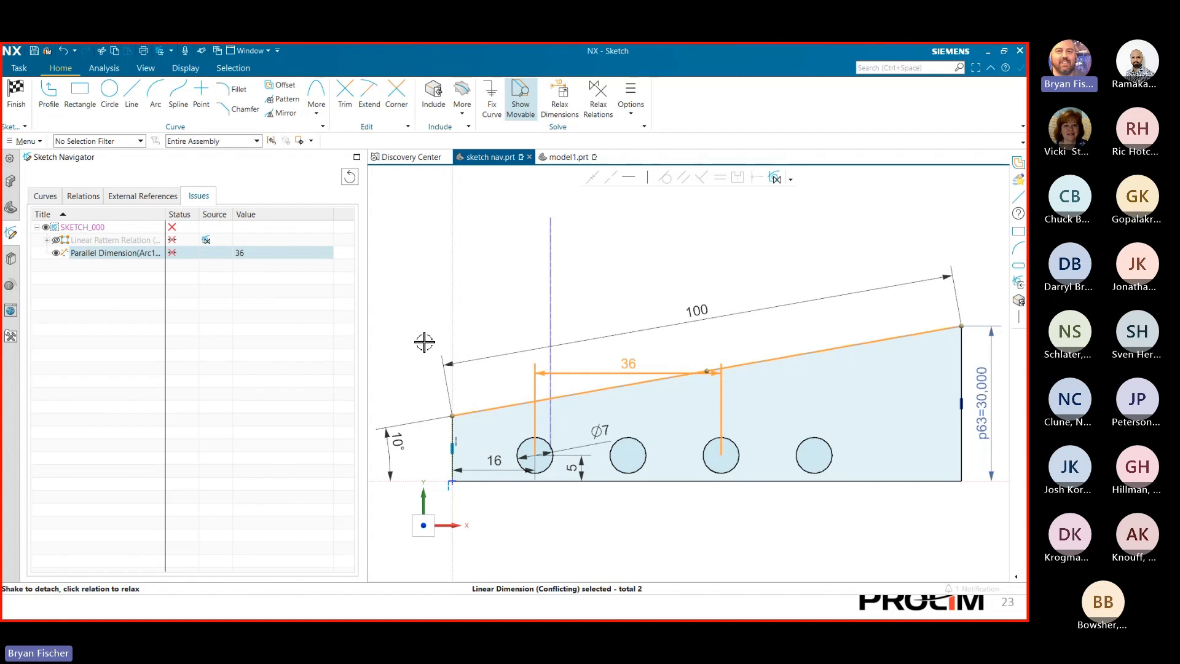
key("Delete")
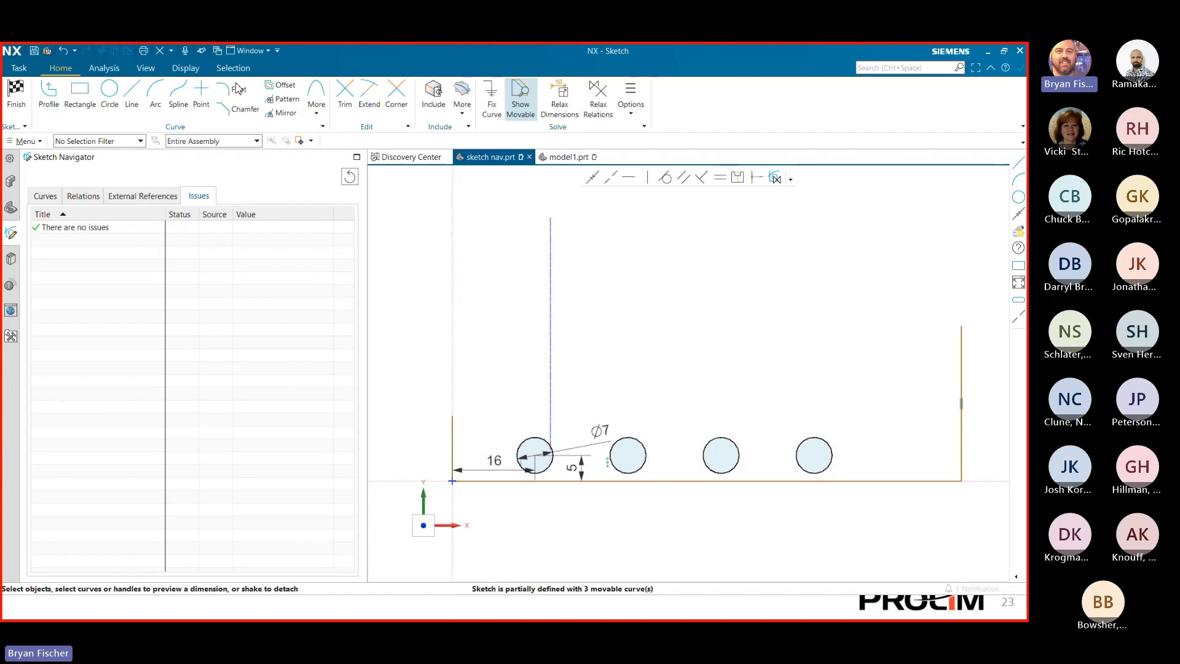
left_click(61, 51)
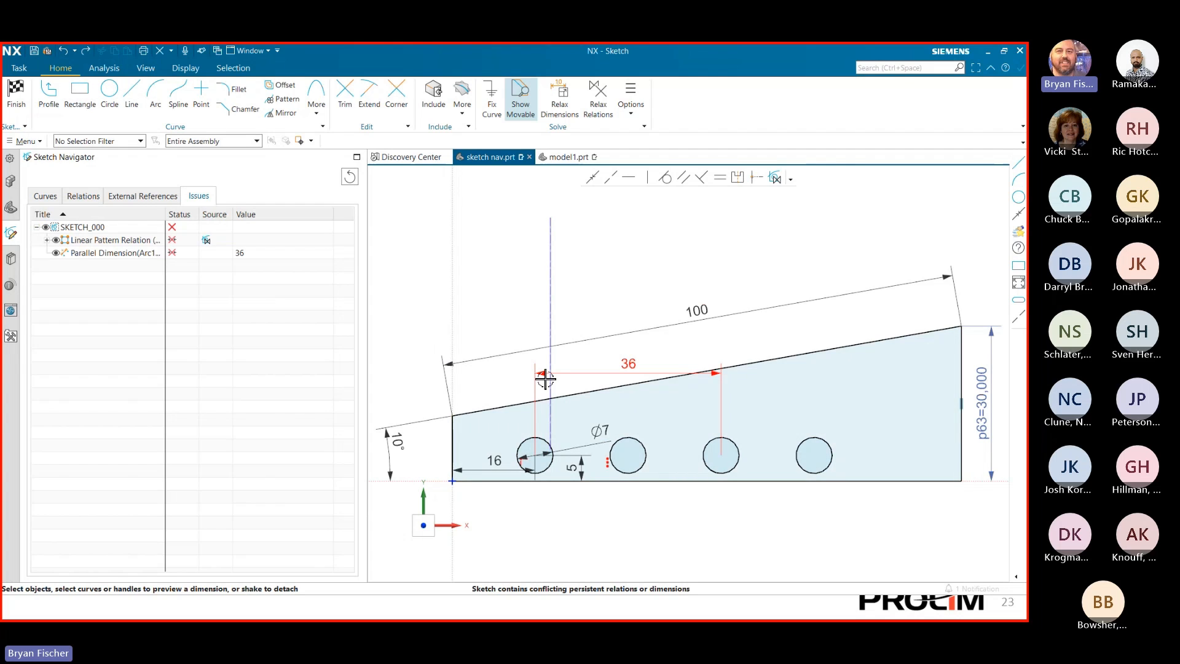
- Try deleting only the conflicting 36 mm dimension between the circles, and undo the deletion
left_click(580, 371)
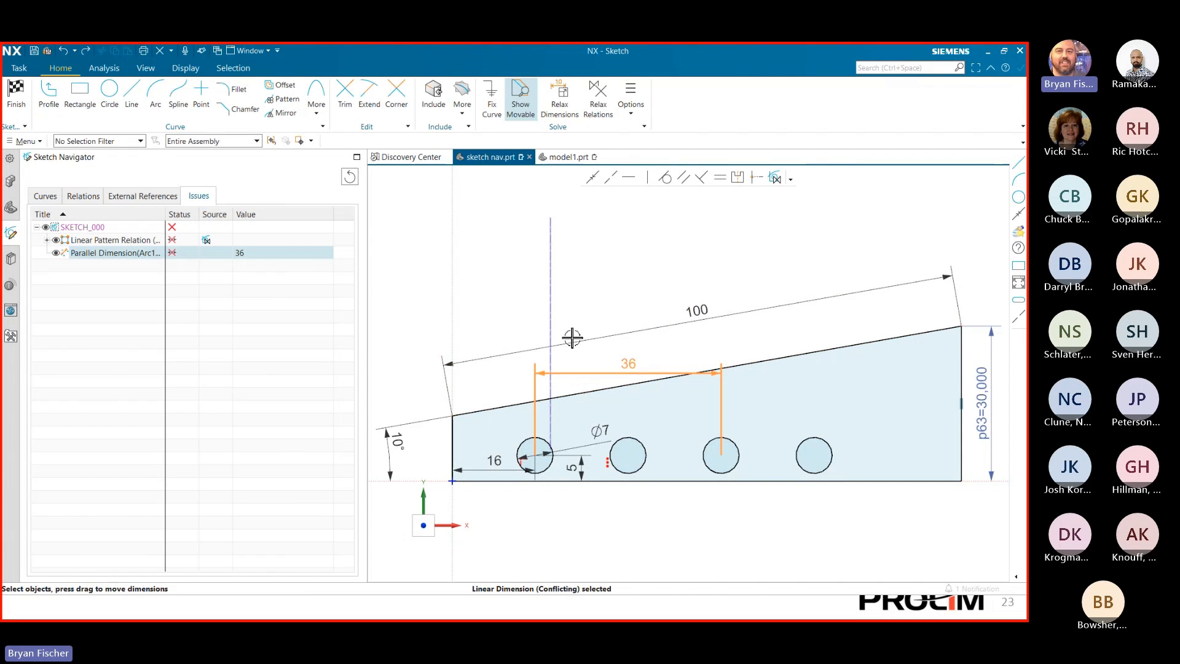
key("Delete")
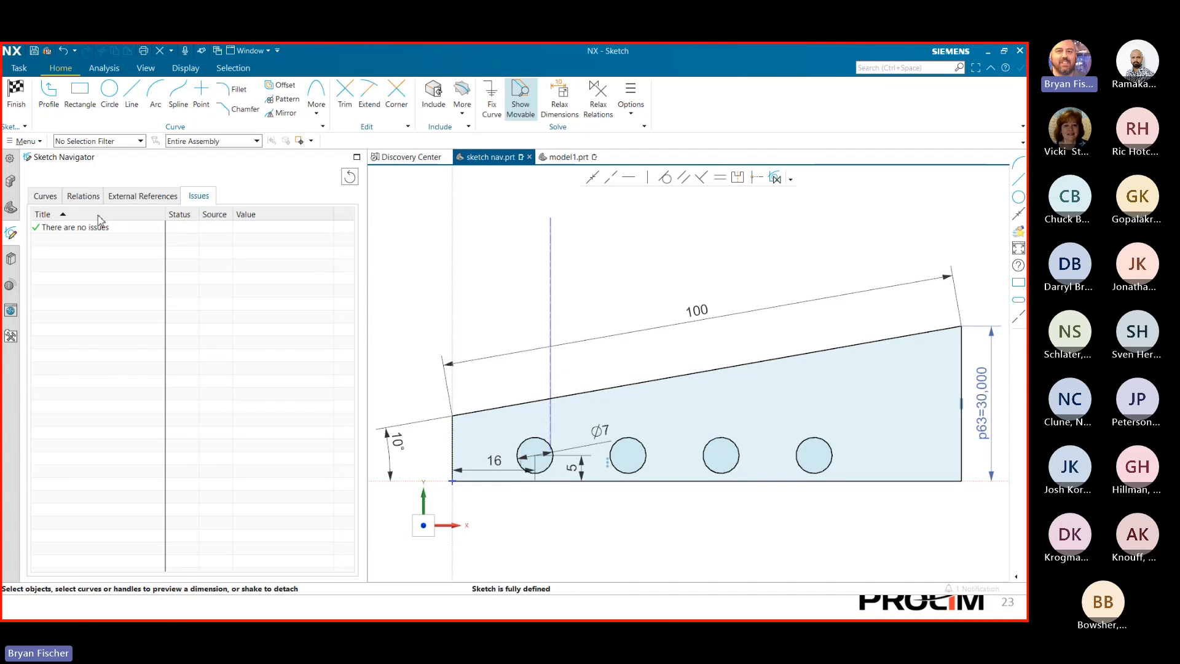
left_click(65, 51)
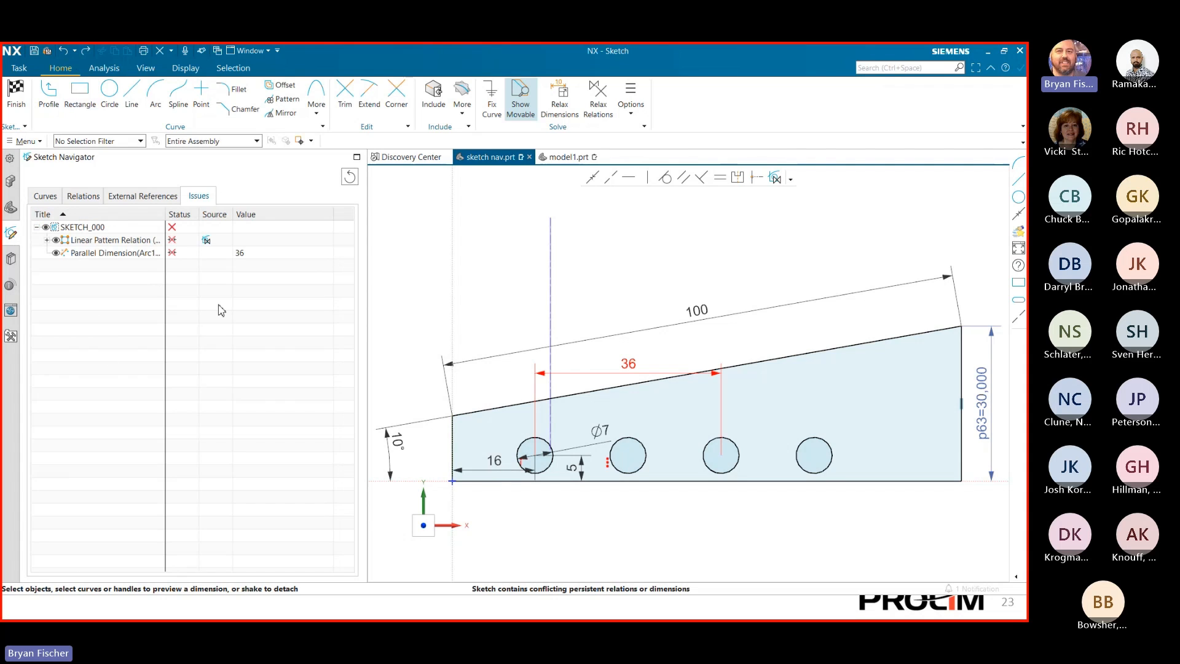
- Delete the conflicting linear pattern relation of the circles from the sketch's issues
left_click(116, 240)
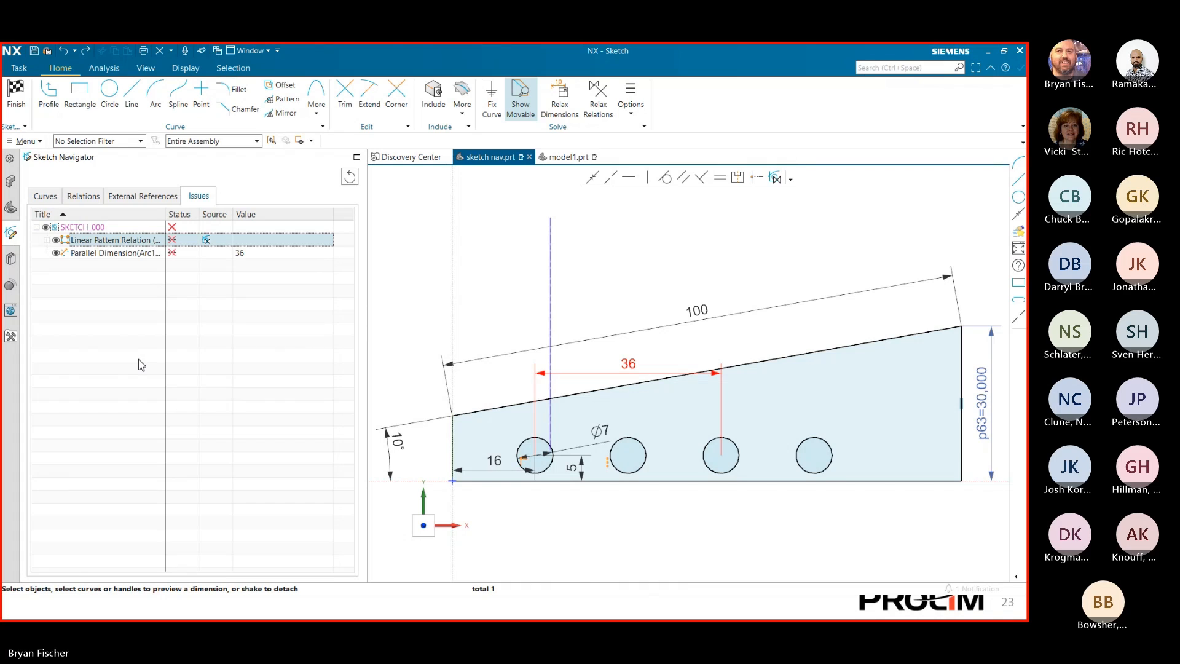
key("Delete")
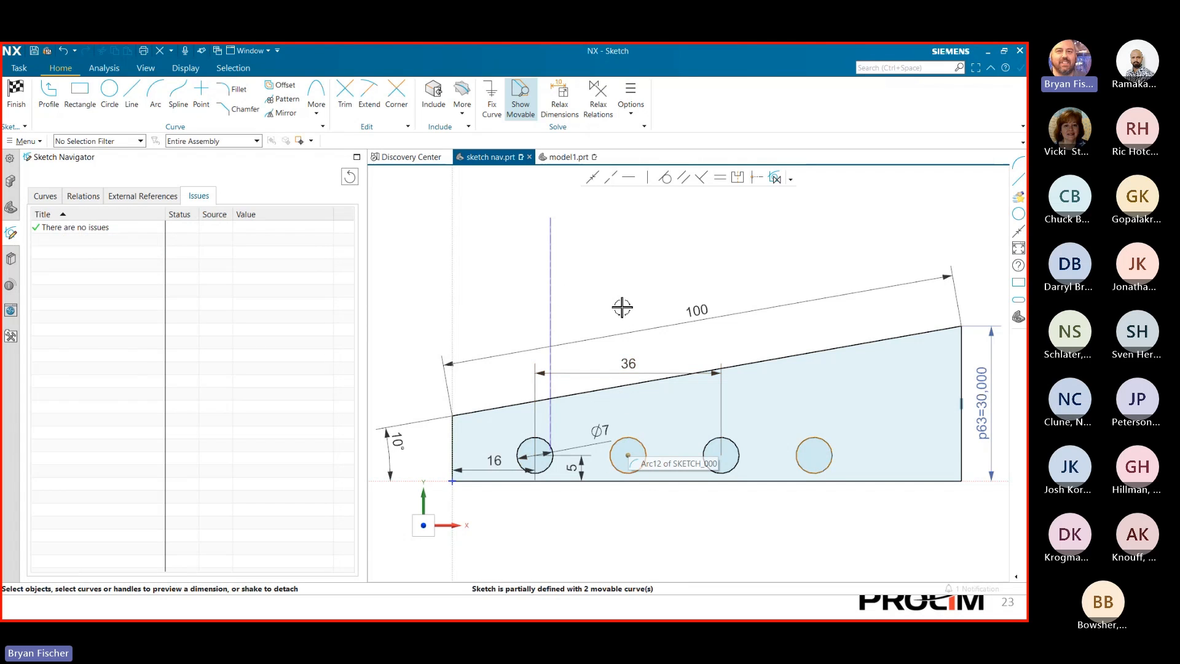
scroll(622, 307, "down", 1)
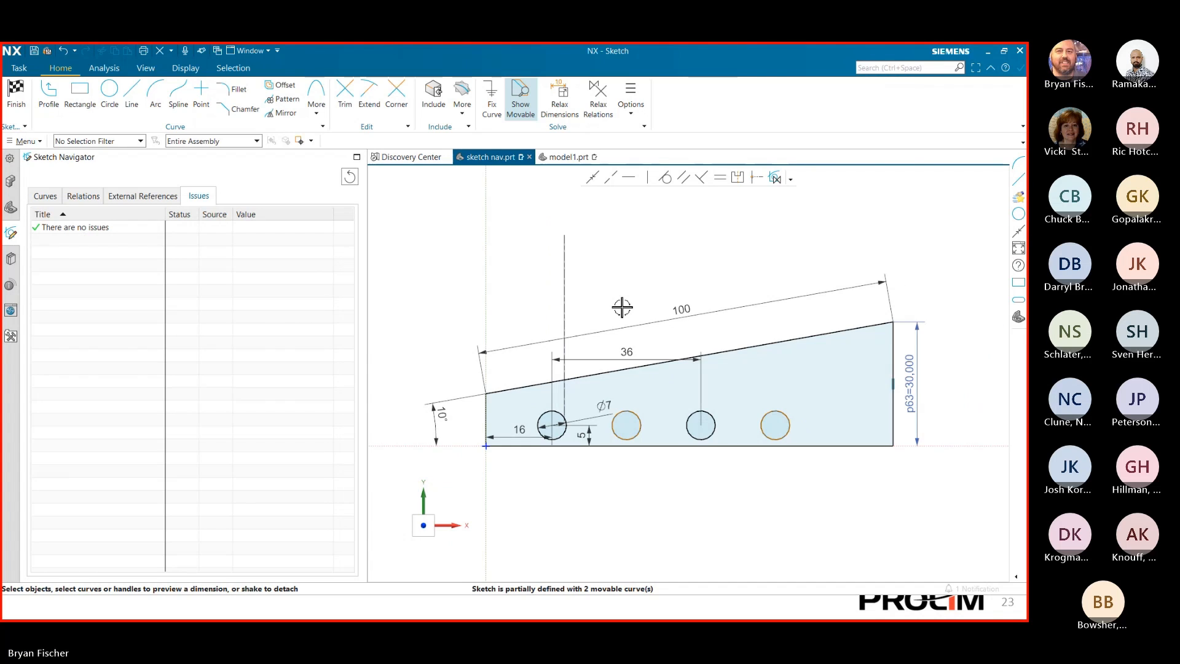
scroll(622, 307, "up", 2)
scroll(622, 307, "down", 1)
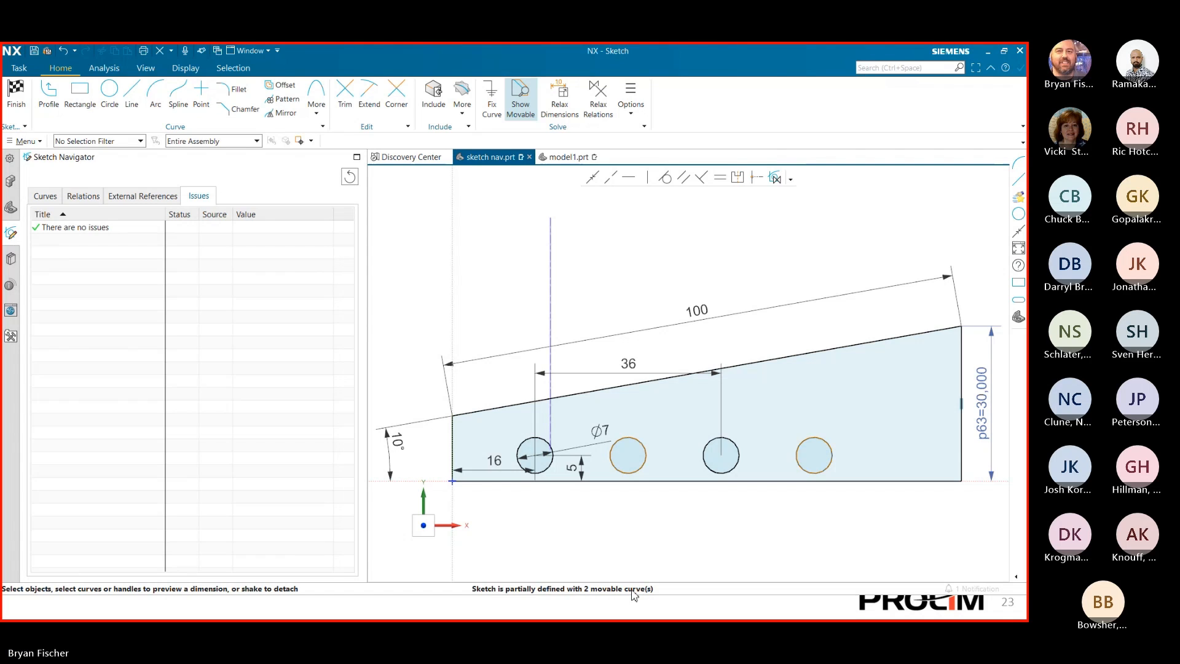
- Finish the sketch and narrow the Part Navigator to enlarge the graphics area
left_click(13, 103)
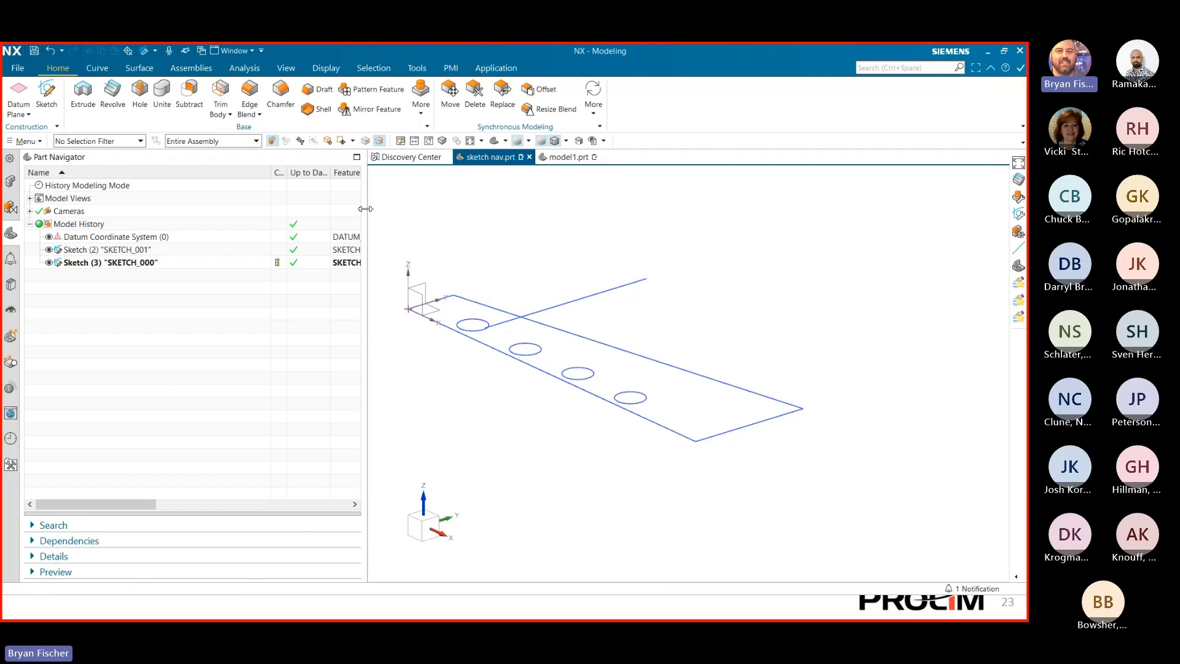
left_click_drag(366, 209, 303, 209)
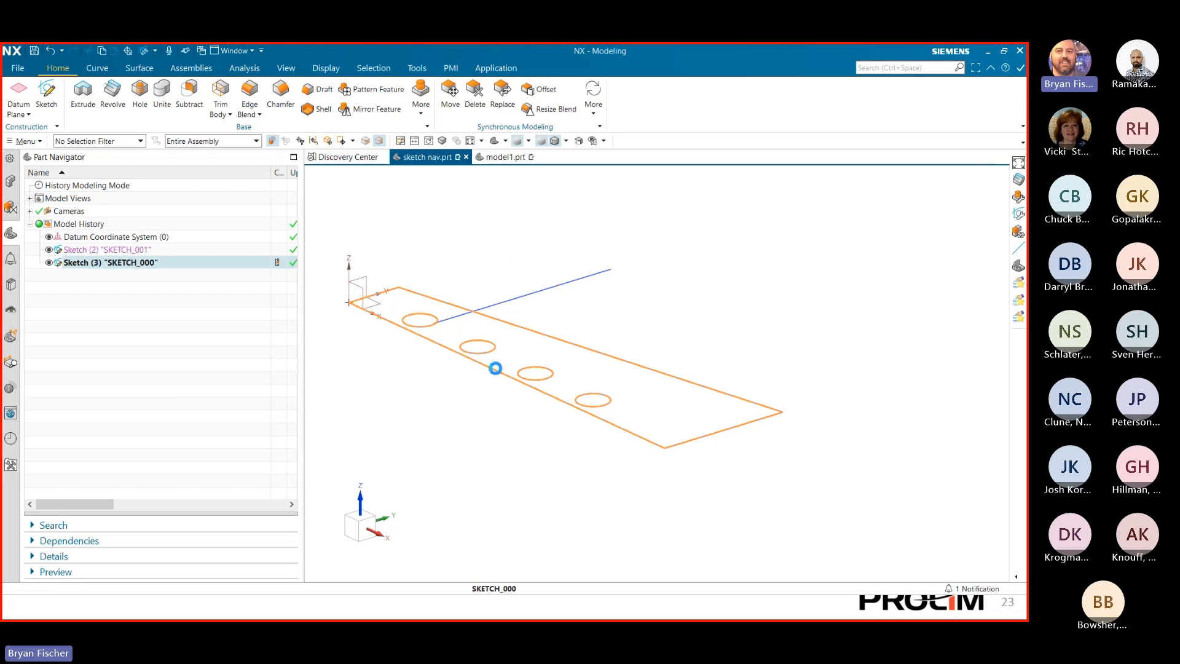
- Reopen and exit SKETCH_000, and highlight SKETCH_001 in the model history to identify its line
double_click(493, 369)
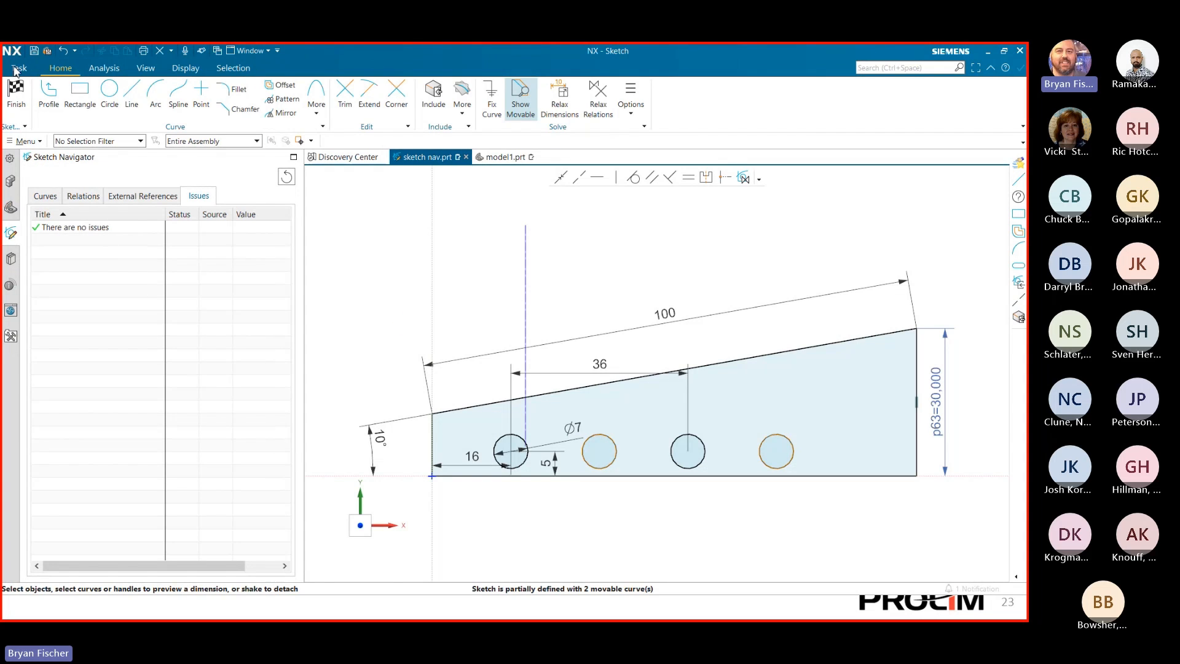
left_click(14, 98)
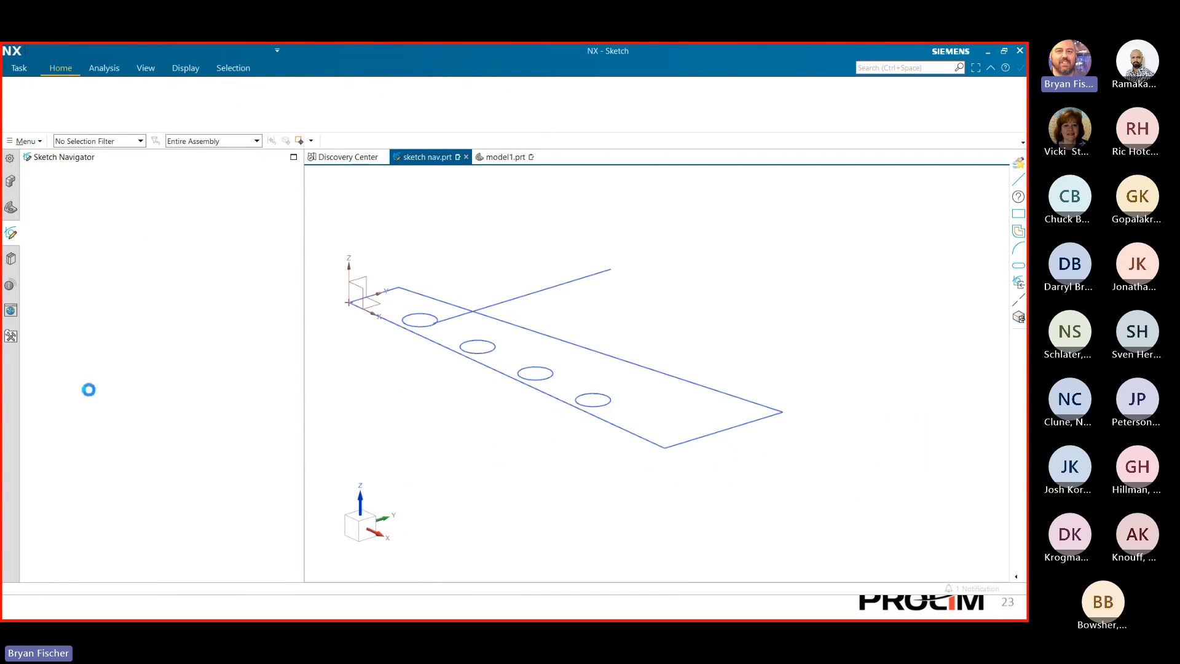
left_click(150, 253)
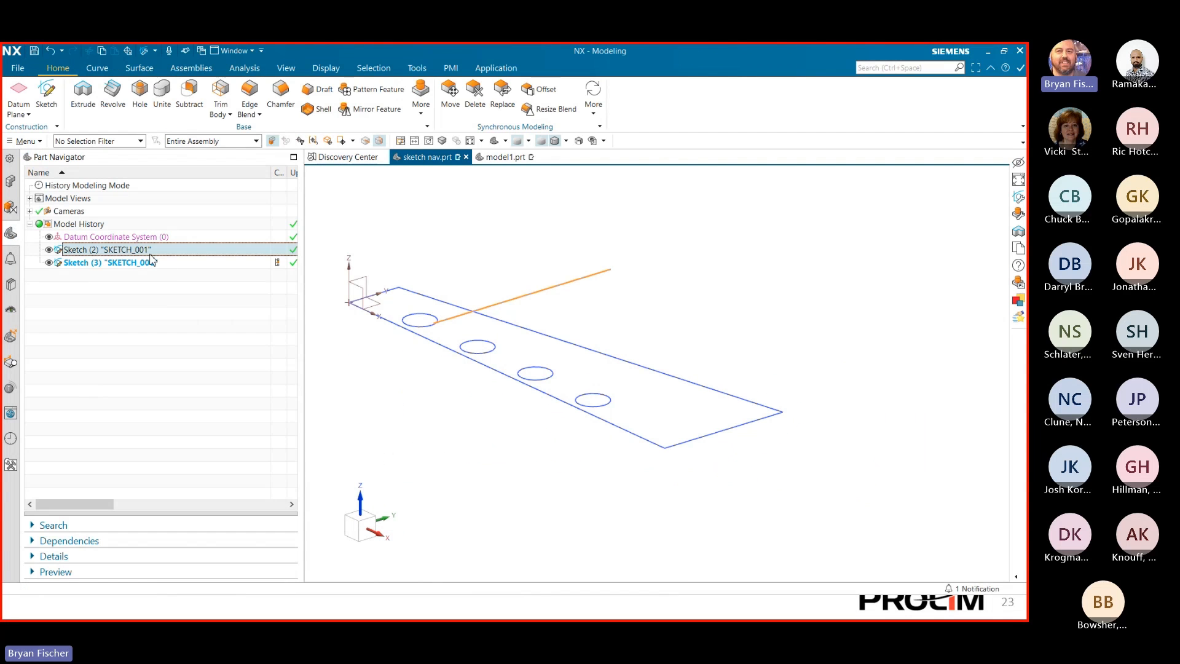
left_click(154, 359)
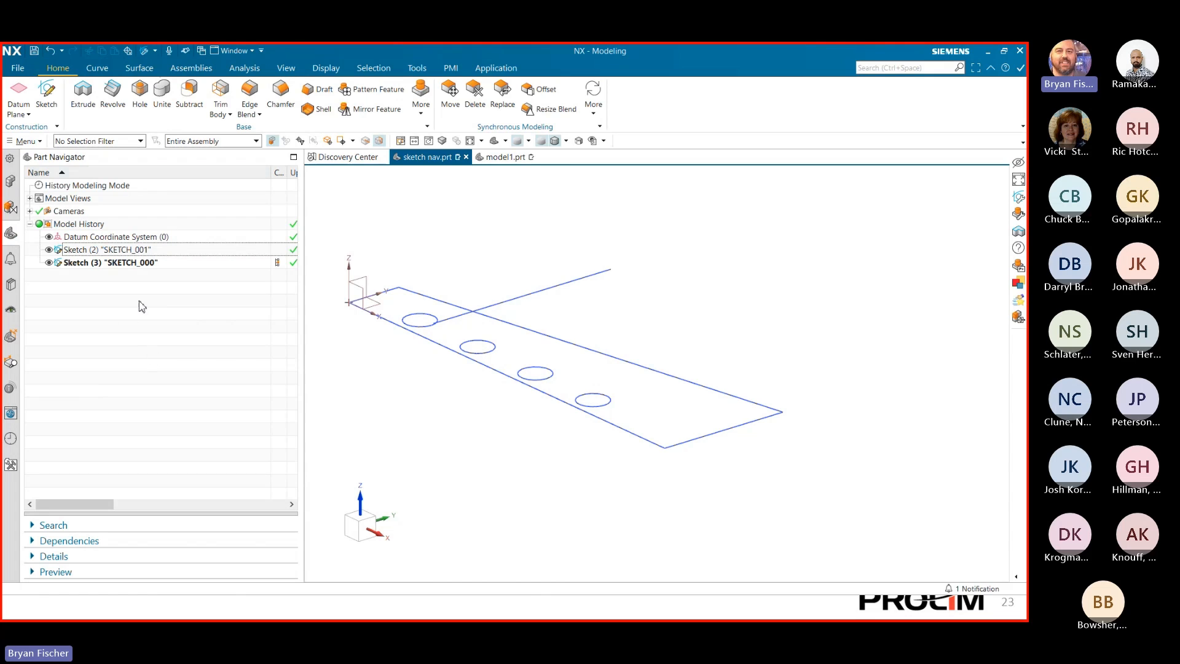
- Switch to model1.prt and turn off the early access feature "Use the new solver and UI for sketching"
left_click(480, 159)
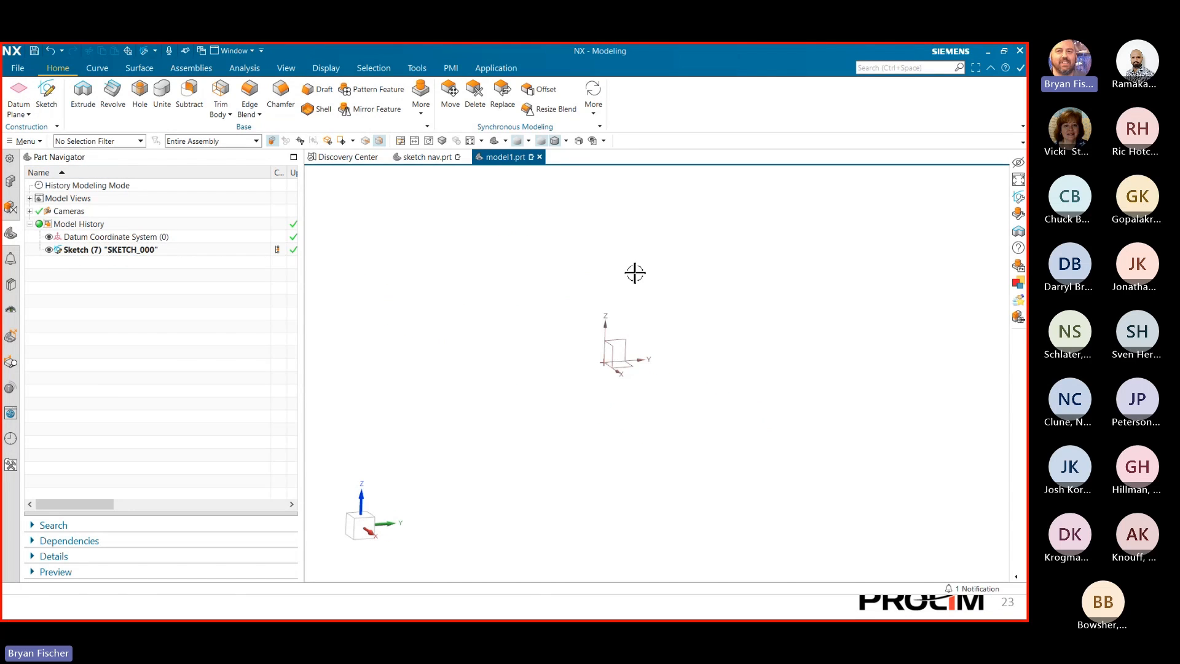
left_click(17, 67)
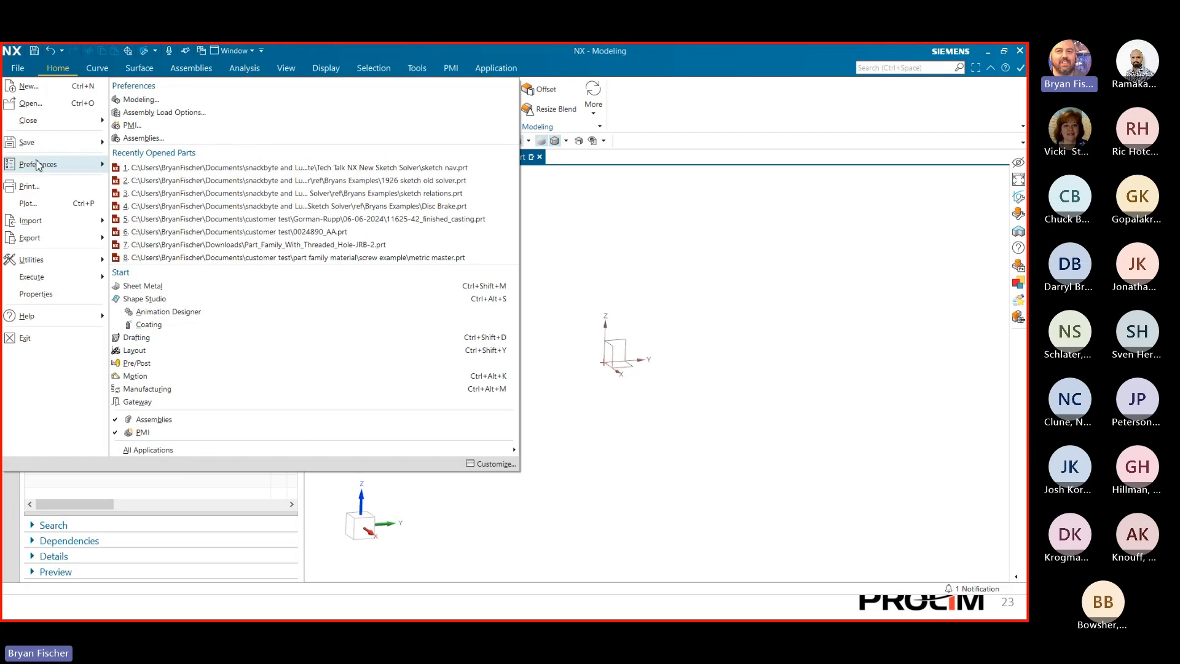
left_click(45, 263)
left_click(253, 129)
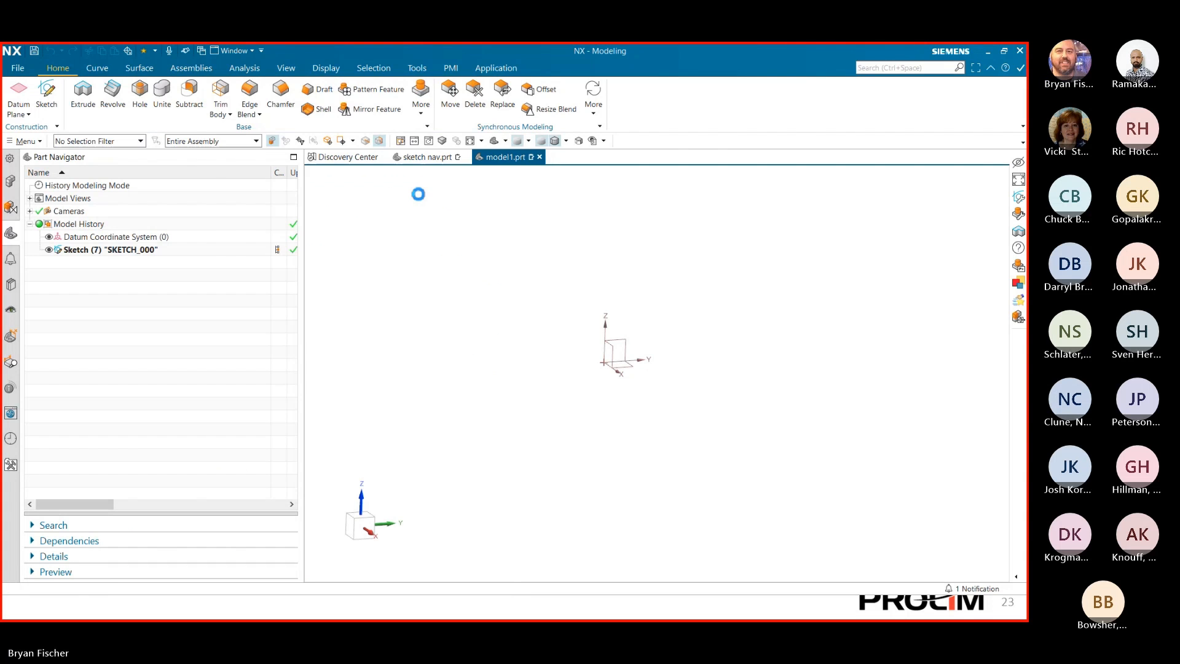
type("sketch")
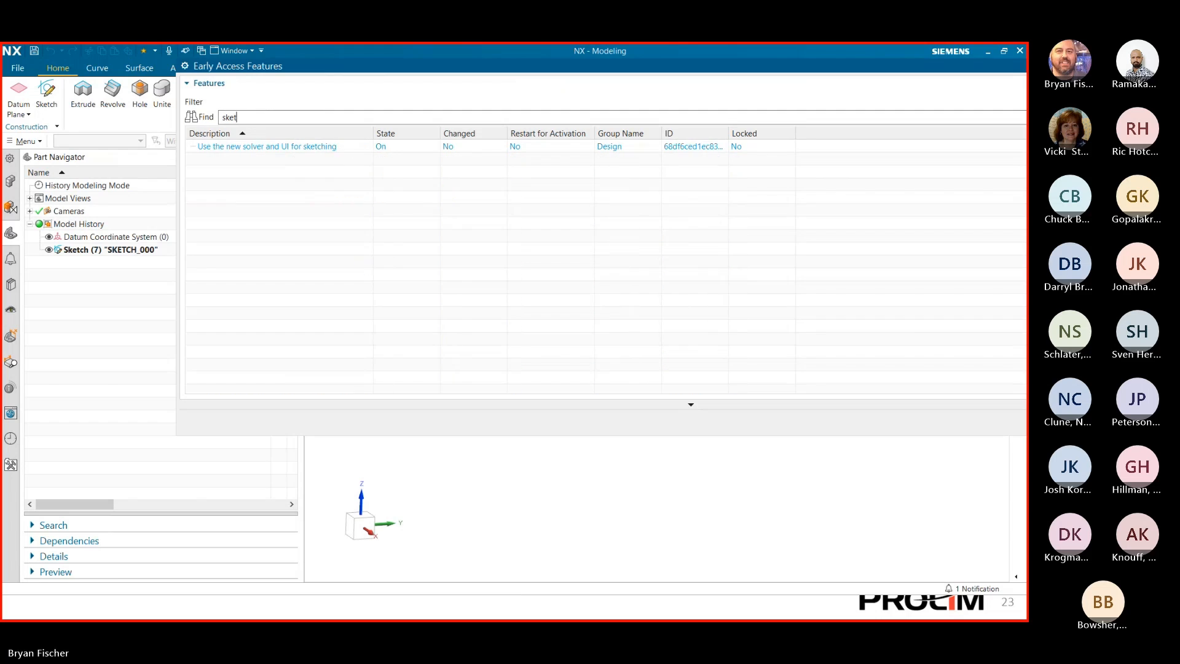
right_click(387, 146)
left_click(416, 154)
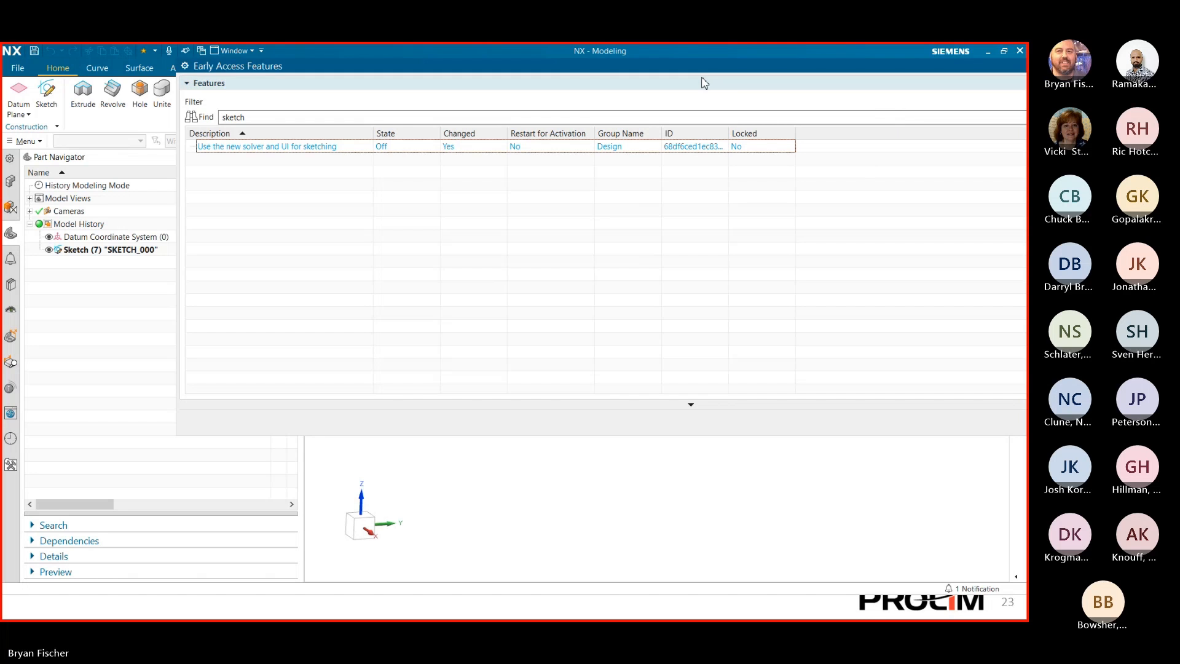
left_click_drag(737, 66, 526, 76)
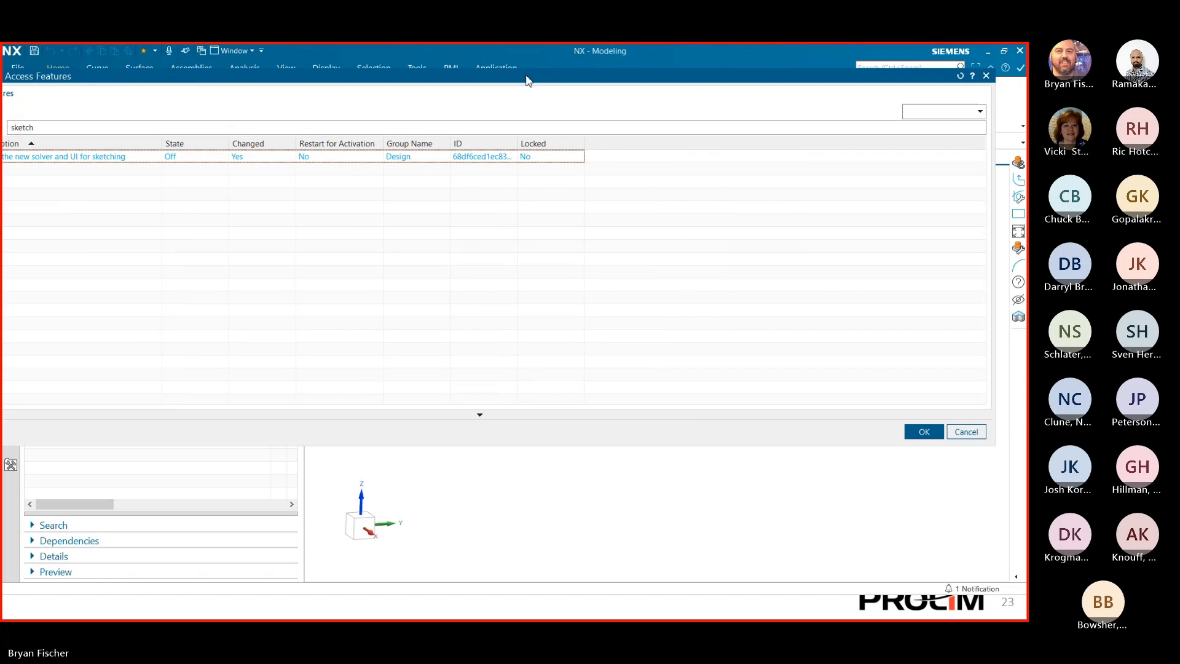
left_click(935, 434)
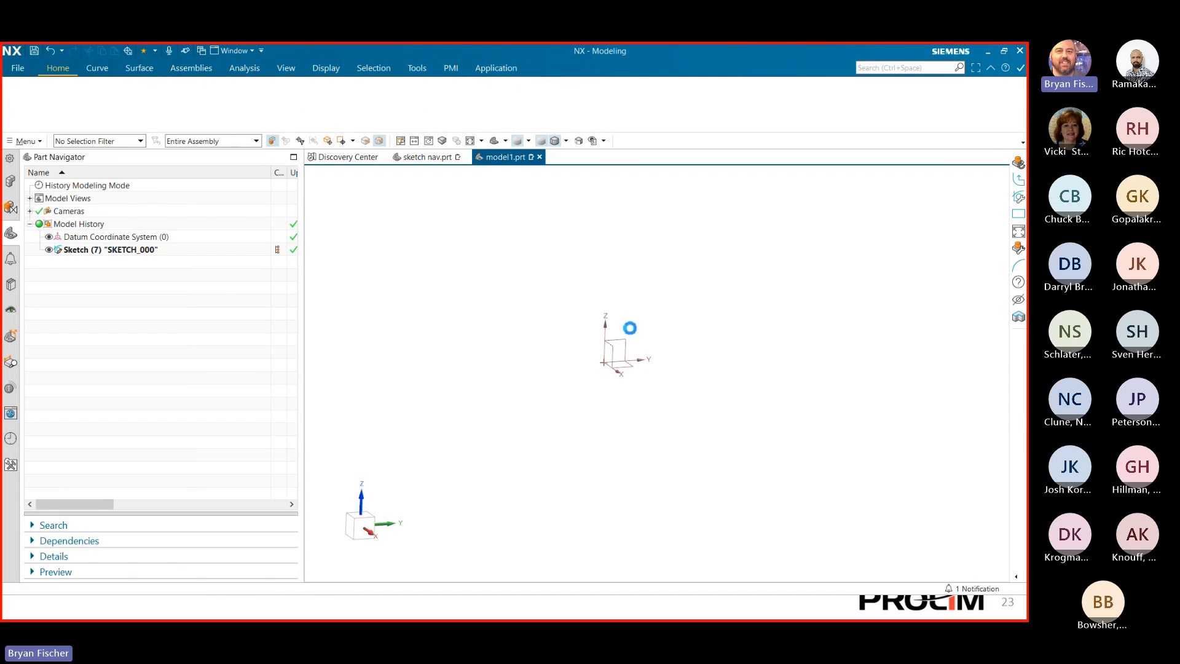
- Sketch a rectangle about 2.2 by 1.7 beside the origin on the datum XY plane, and finish the sketch
left_click(619, 371)
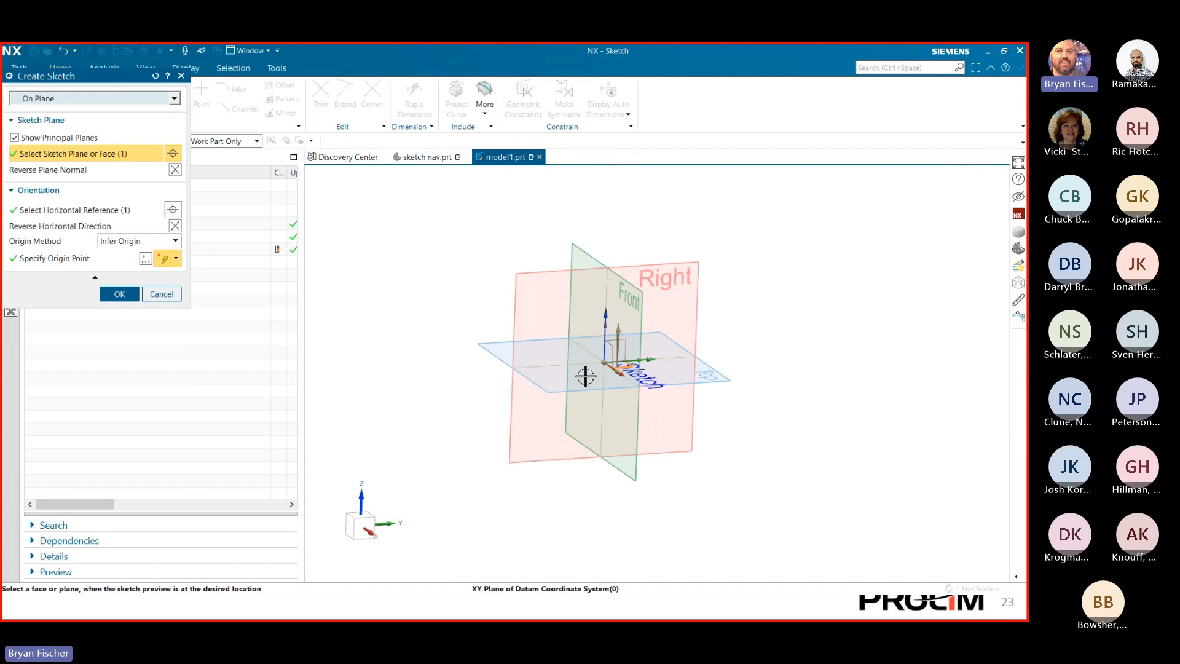
left_click(117, 294)
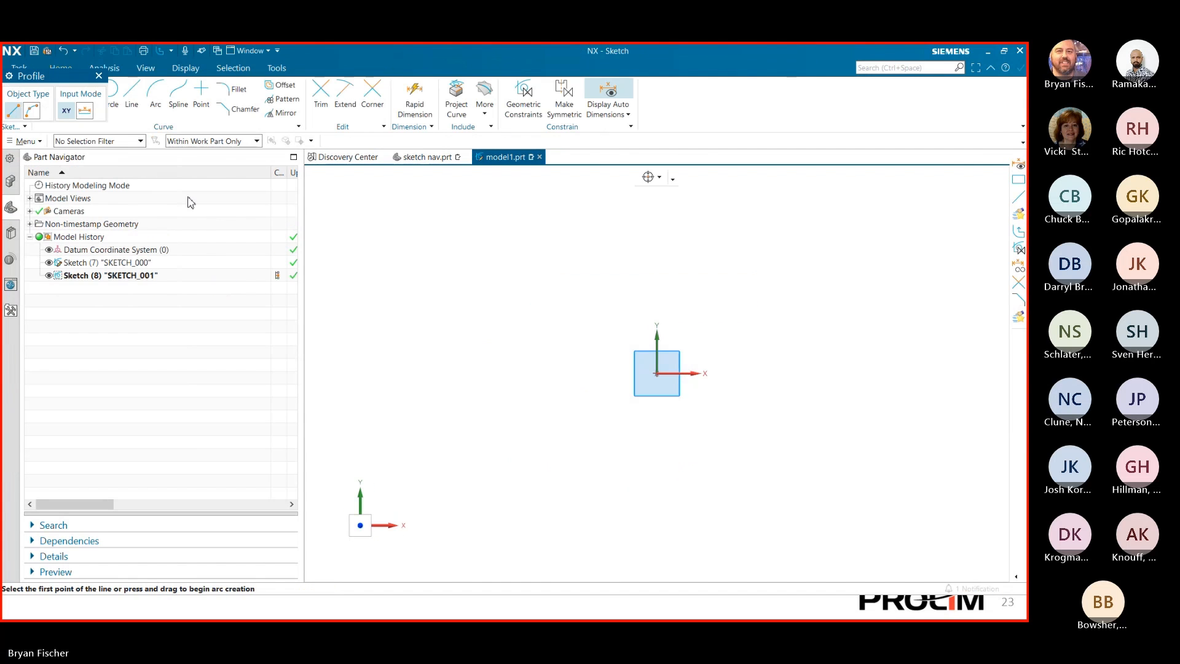
left_click(99, 76)
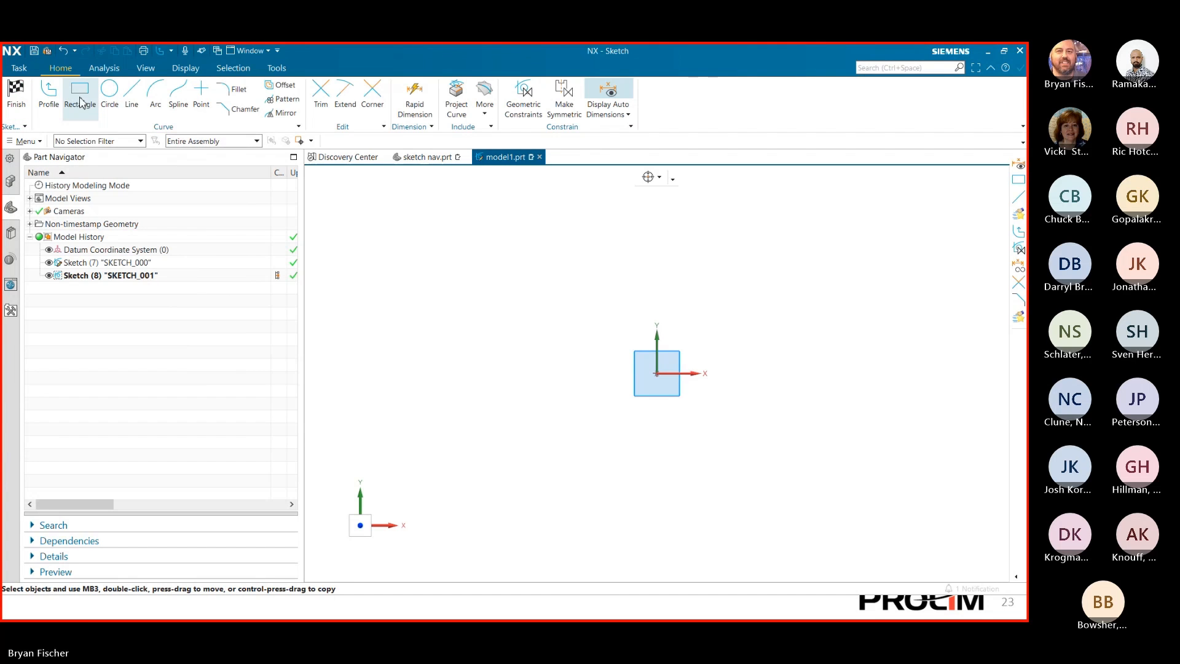
key("r")
left_click(555, 382)
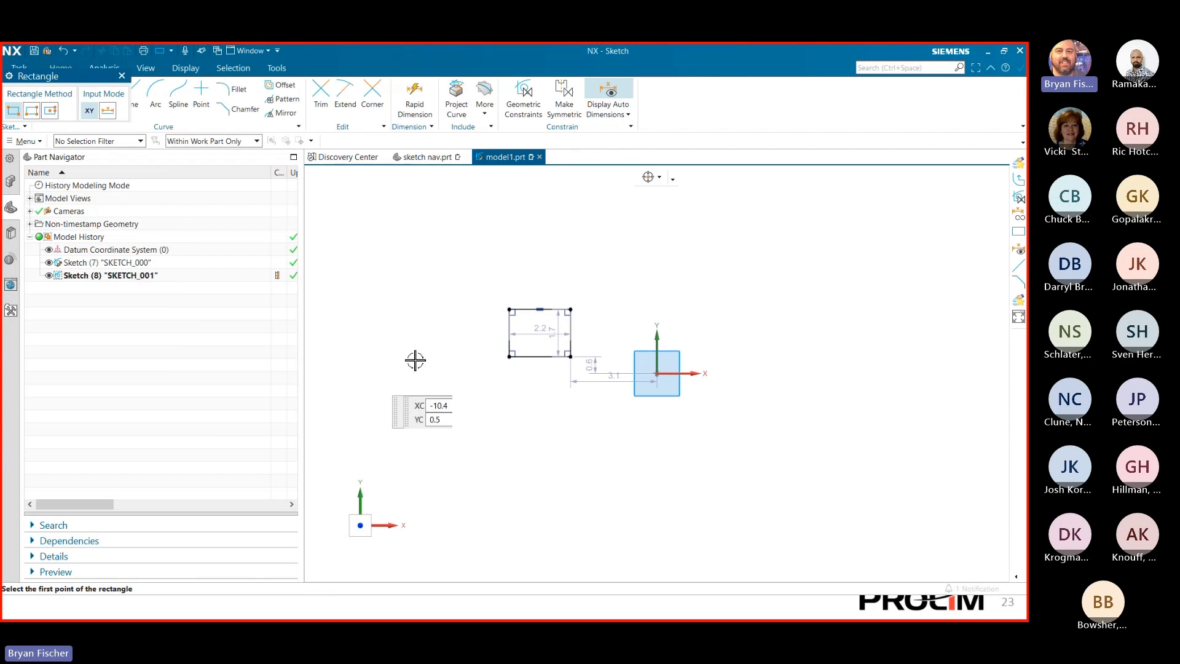
left_click(122, 75)
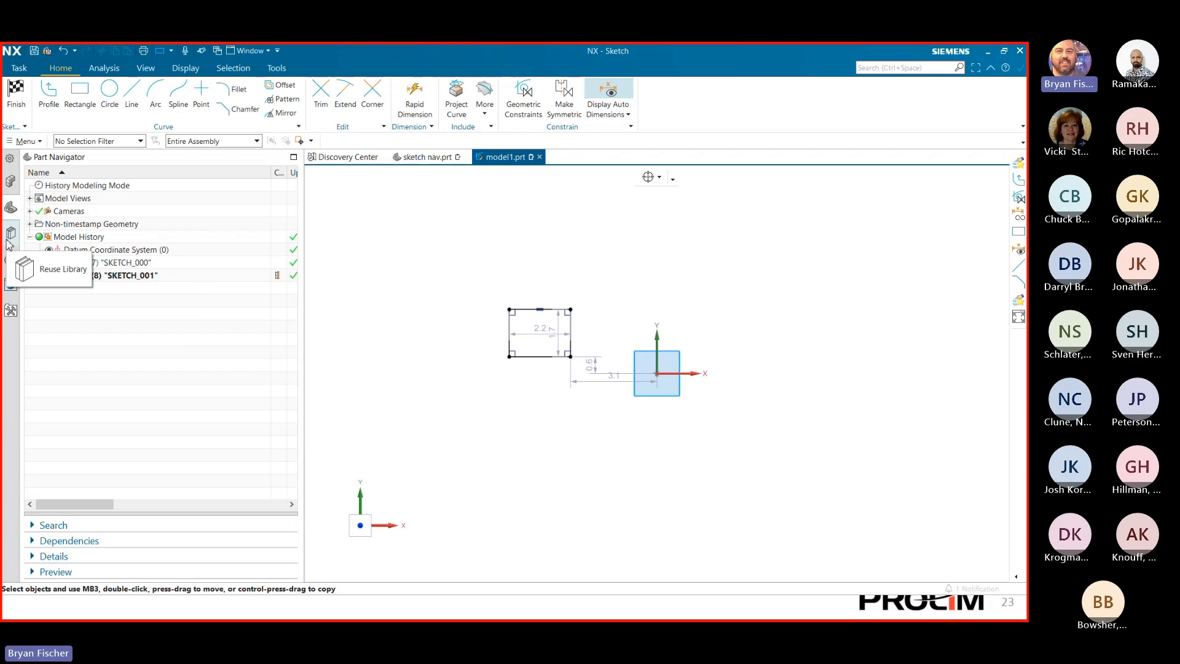
left_click(15, 93)
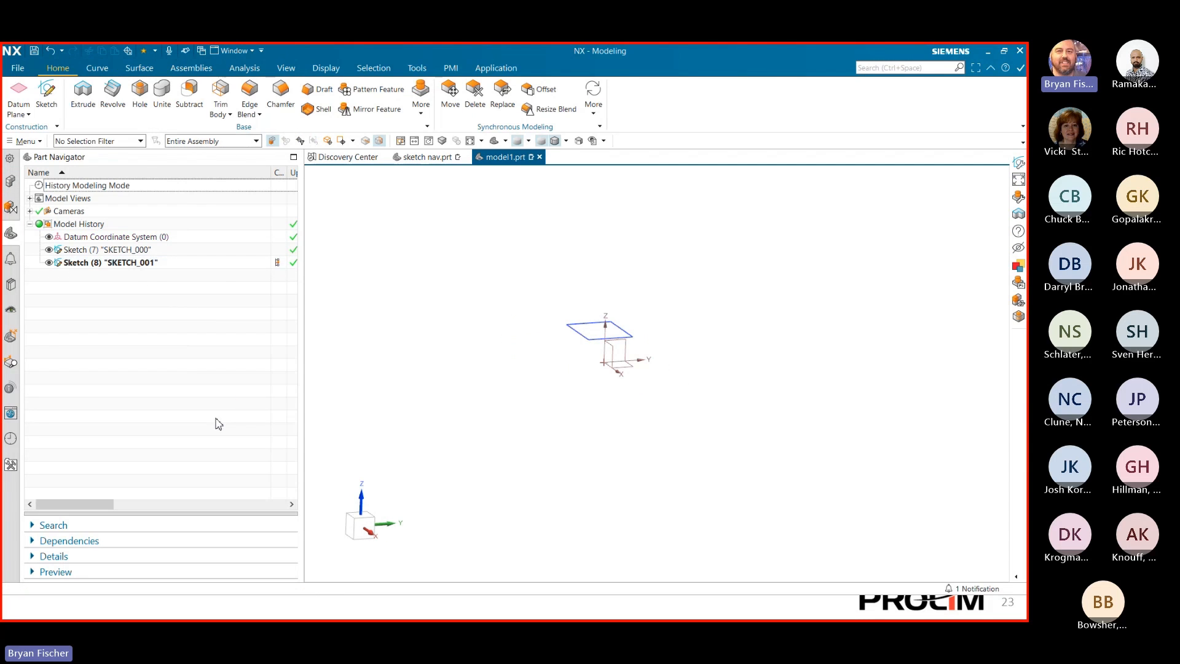
- Reopen and finish SKETCH_001 and SKETCH_000 in turn to compare their sketching environments, and narrow the Part Navigator
double_click(157, 263)
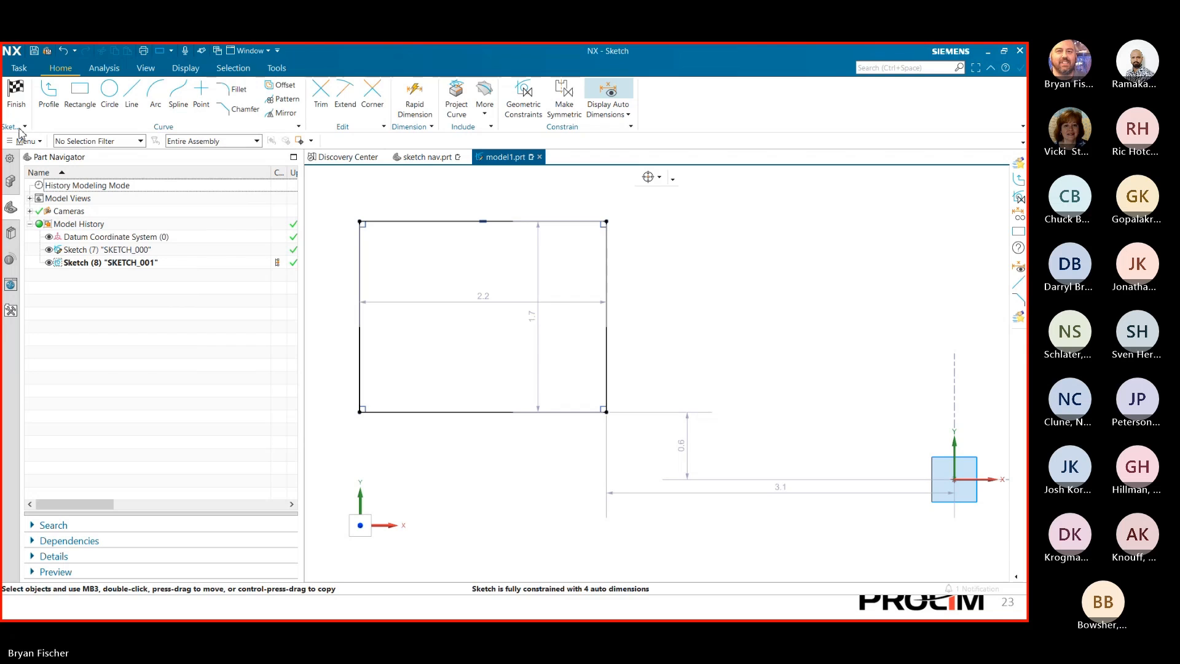
left_click(16, 94)
double_click(137, 250)
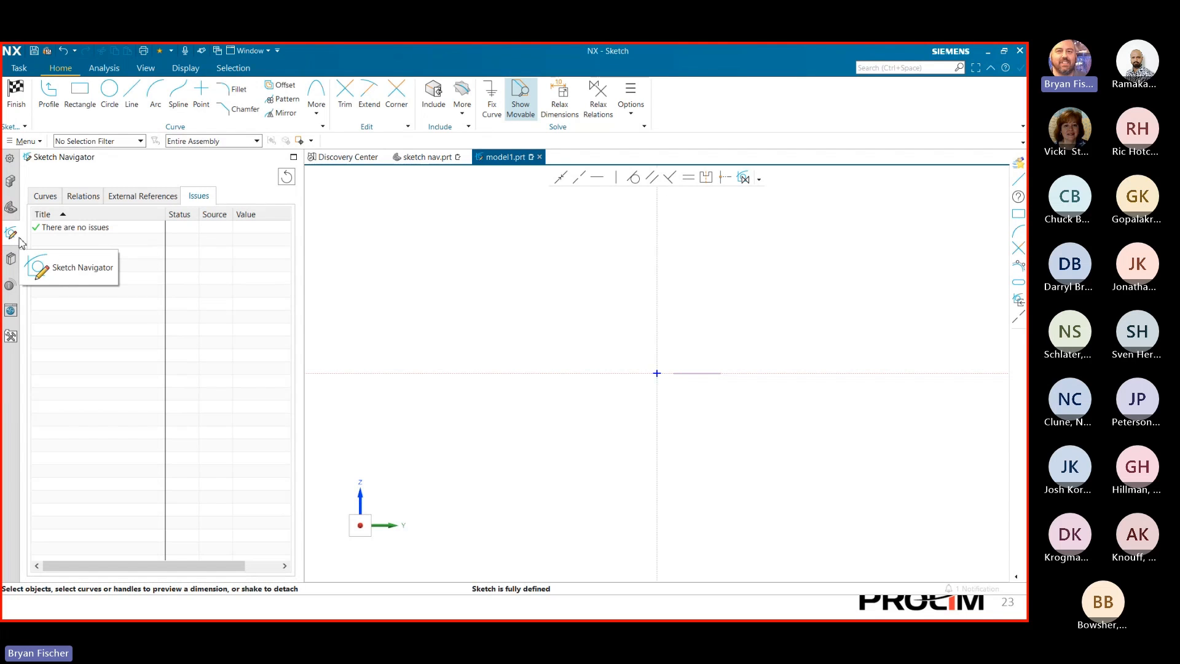
left_click(16, 95)
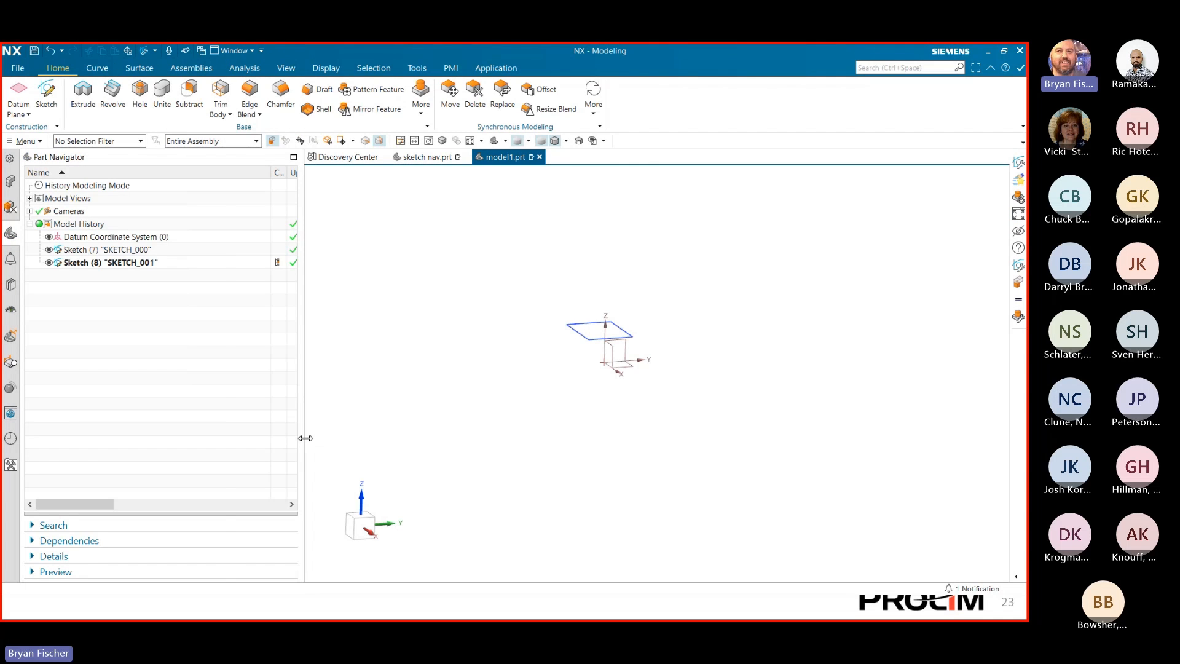
left_click_drag(302, 437, 224, 437)
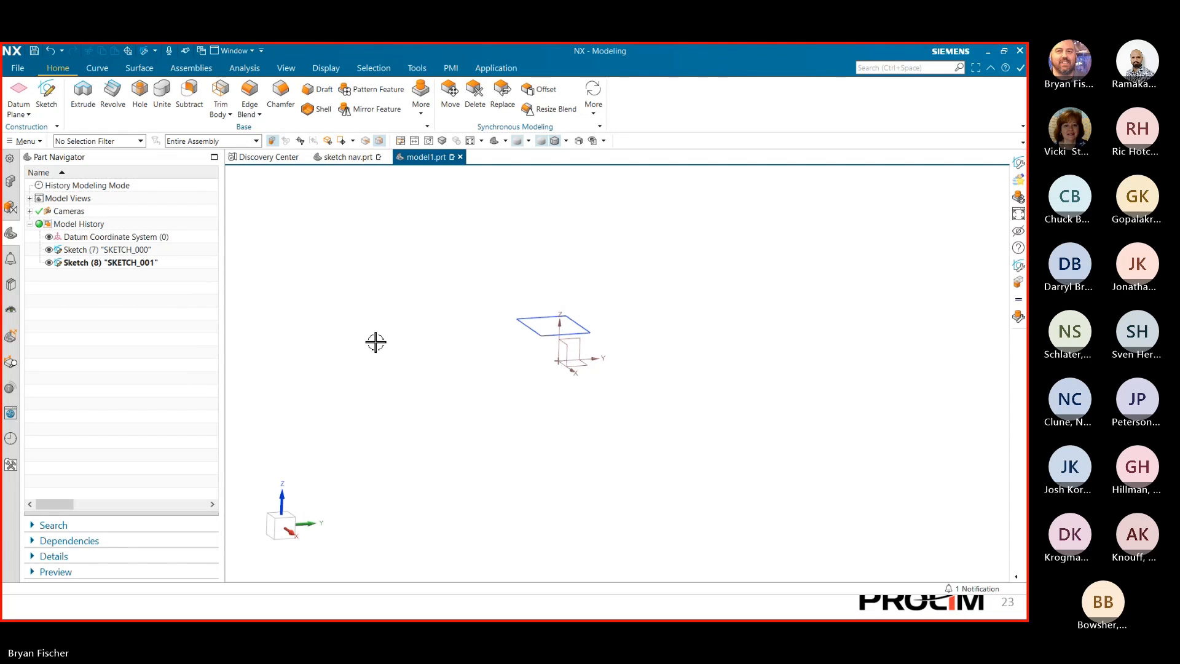
- Switch to the Microsoft Teams meeting window to check on the attendees
key("super")
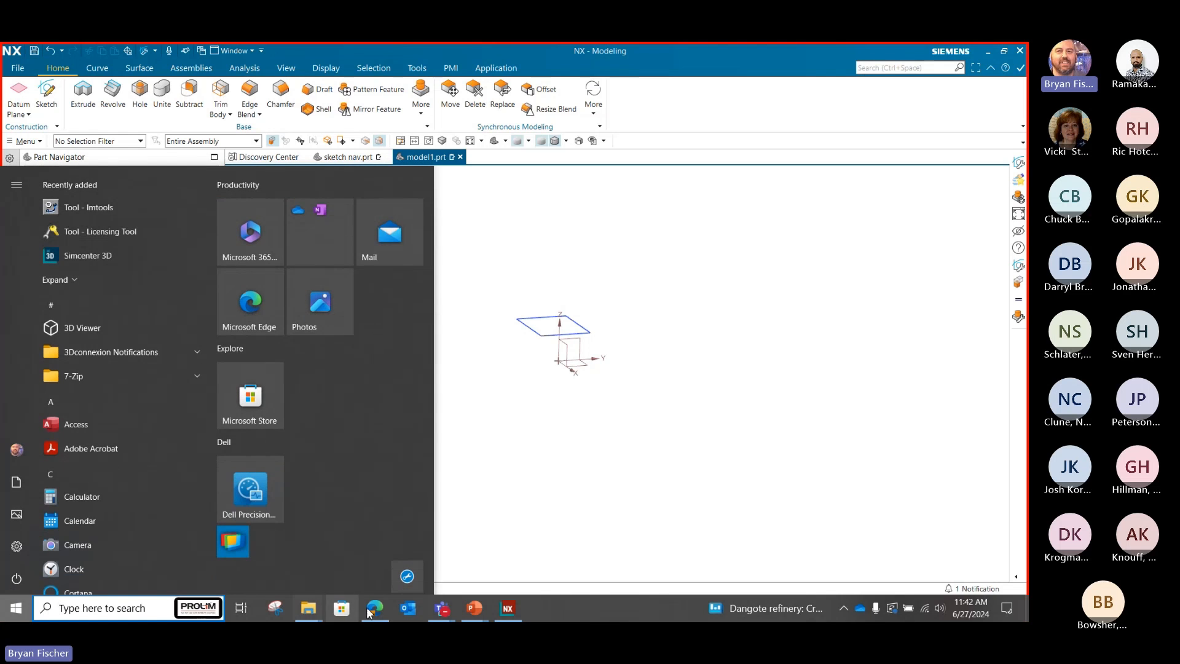
mouse_move(442, 608)
left_click(476, 556)
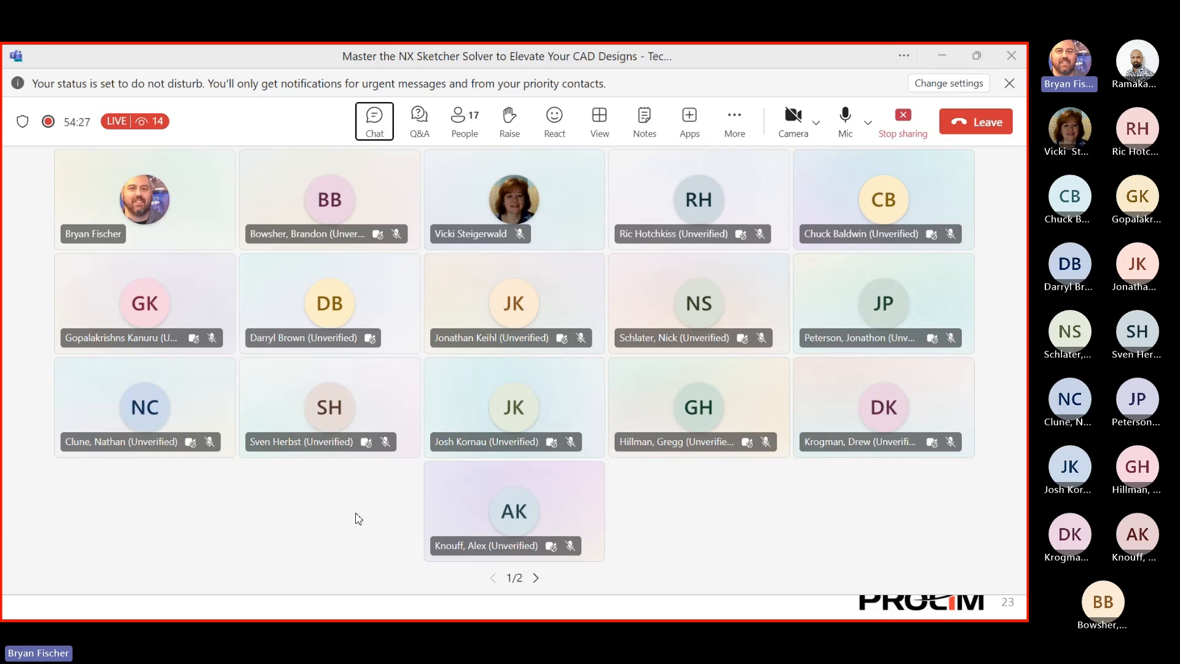
- Launch NX2312 from its shortcut in the NX revs folder in File Explorer
key("super")
mouse_move(310, 611)
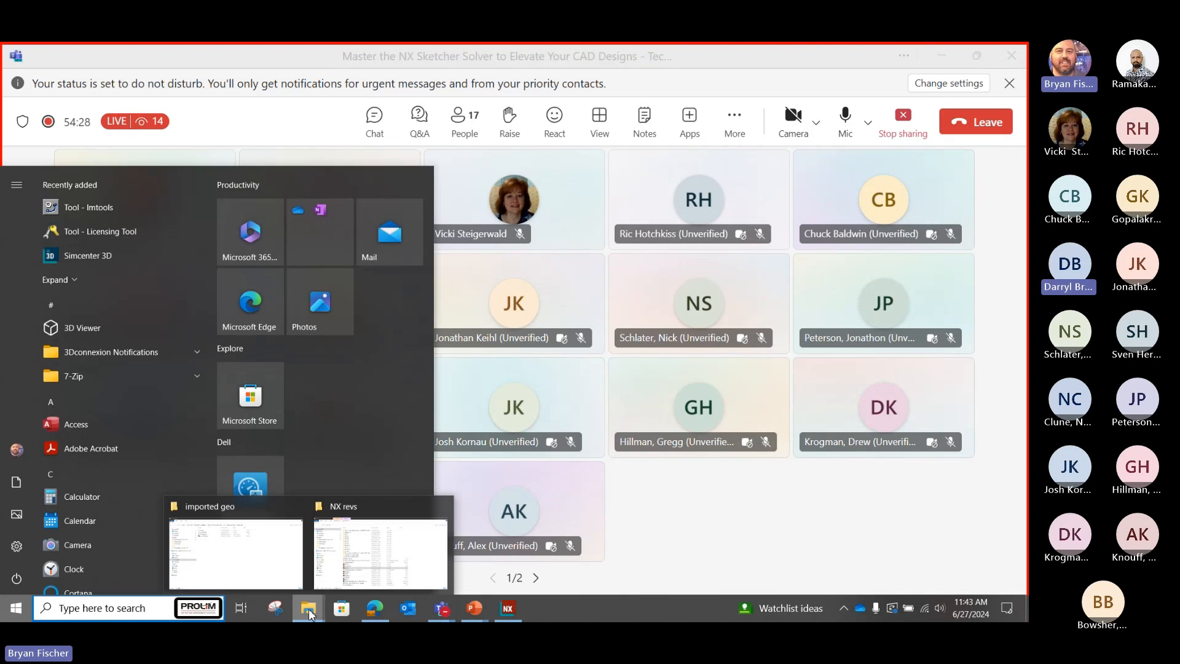
left_click(326, 570)
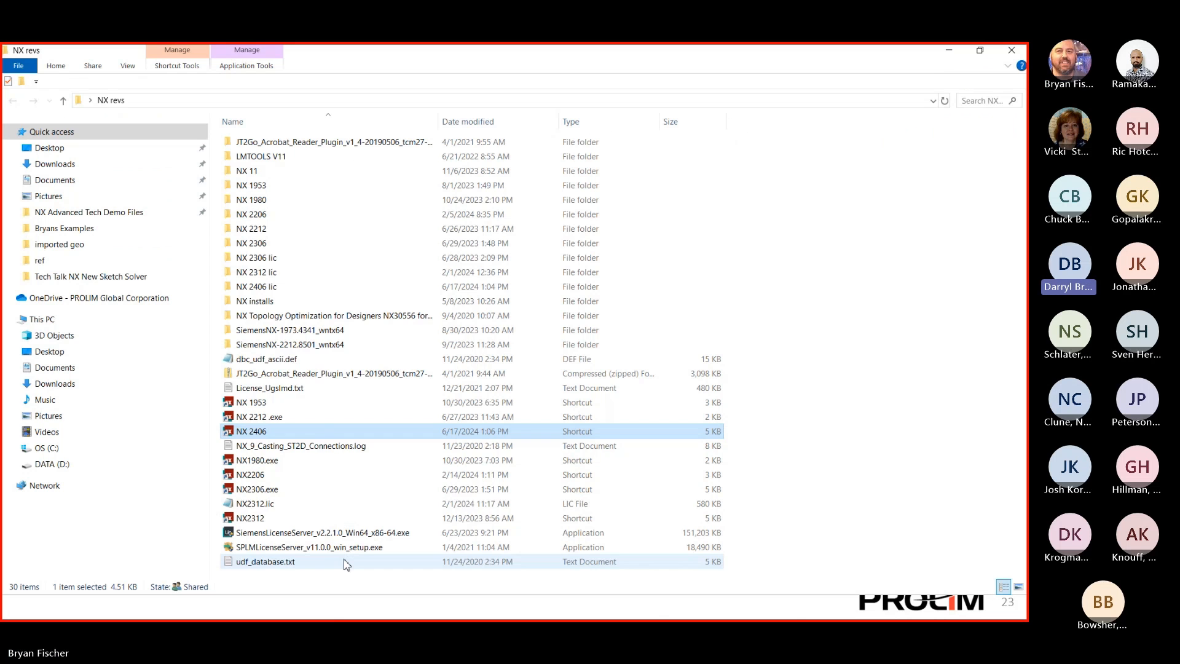
double_click(262, 519)
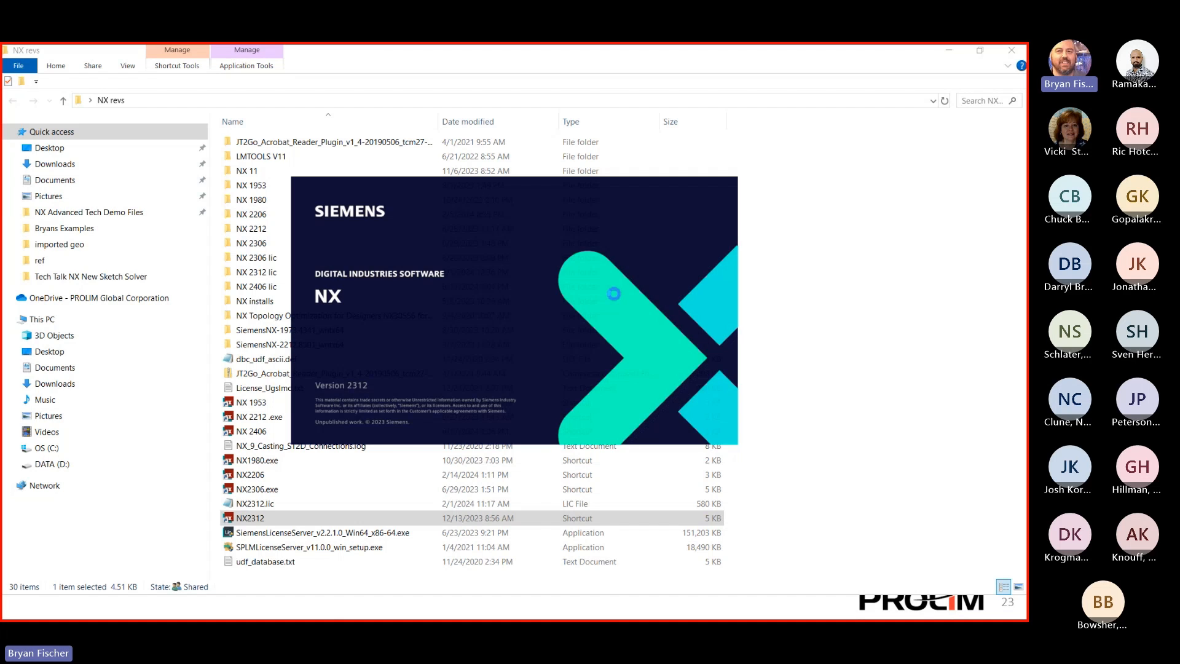
- Check the Teams meeting window while NX loads, and switch to the newly started NX 2312 session
key("super")
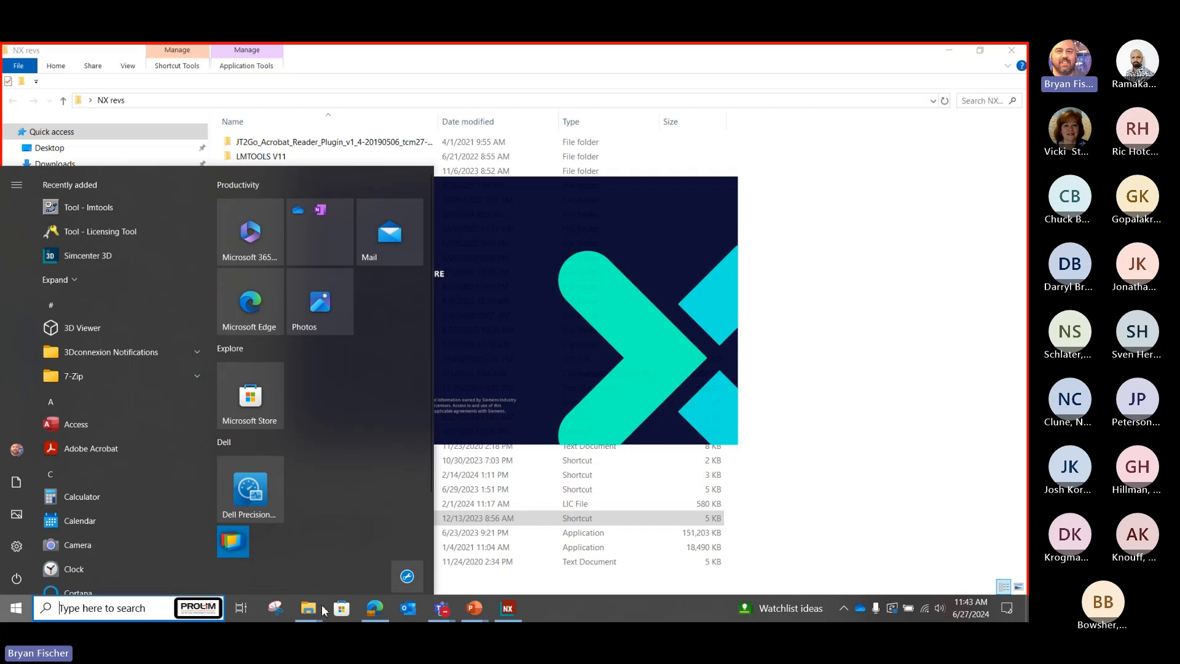
mouse_move(441, 610)
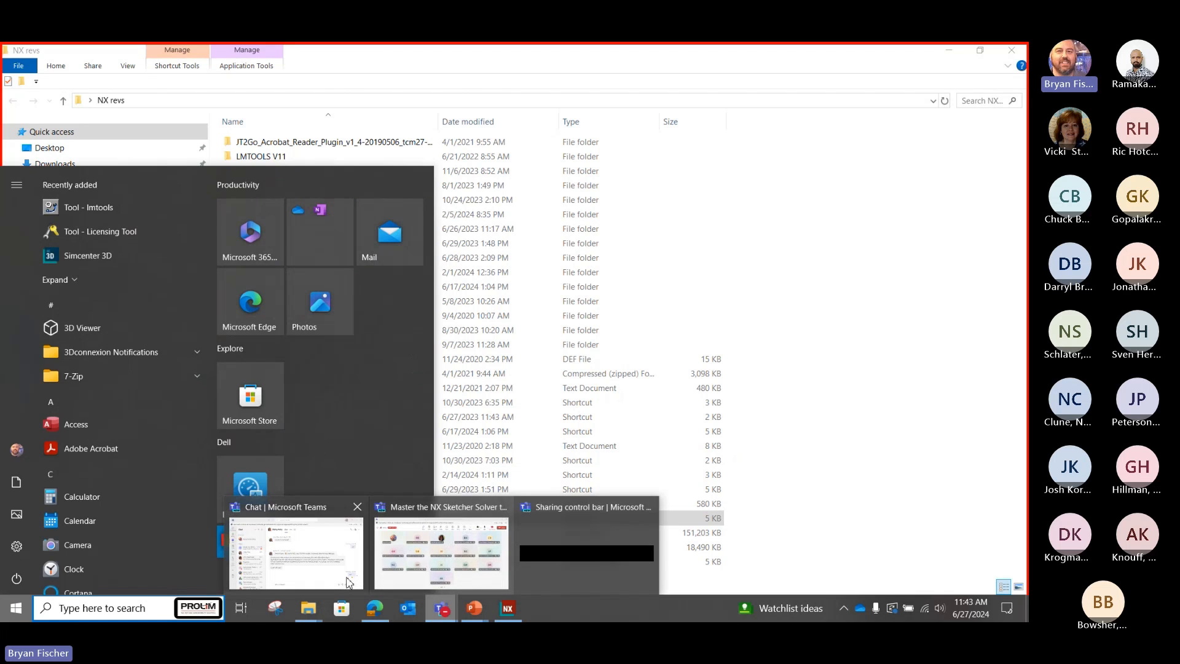
left_click(389, 566)
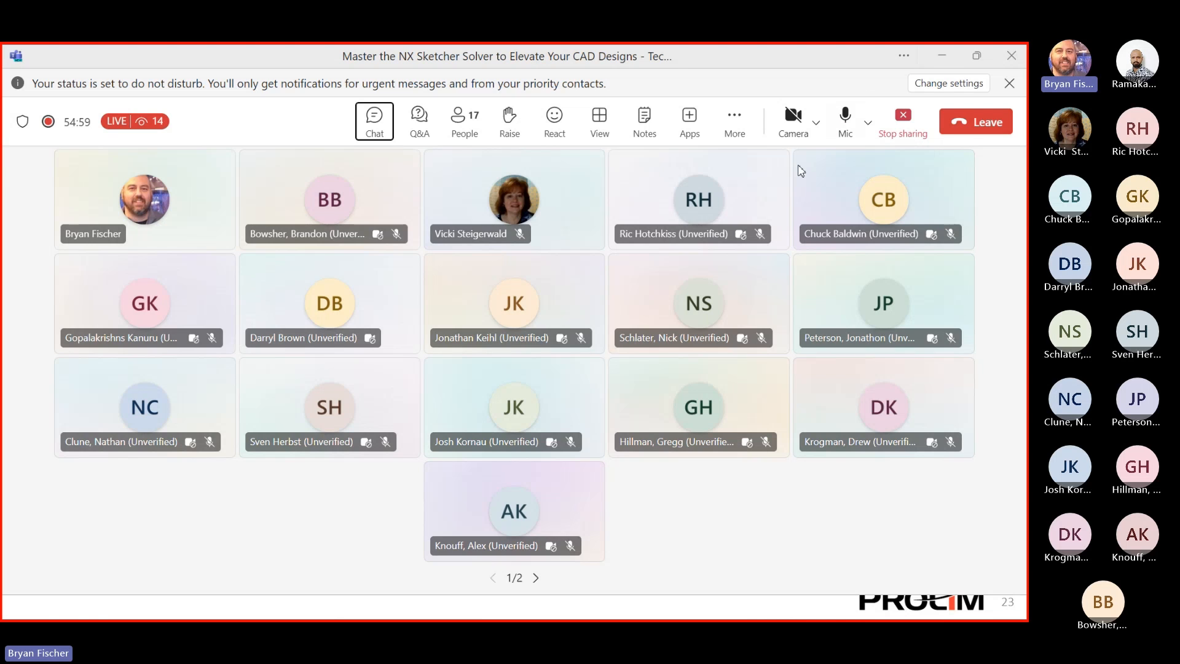
key("super")
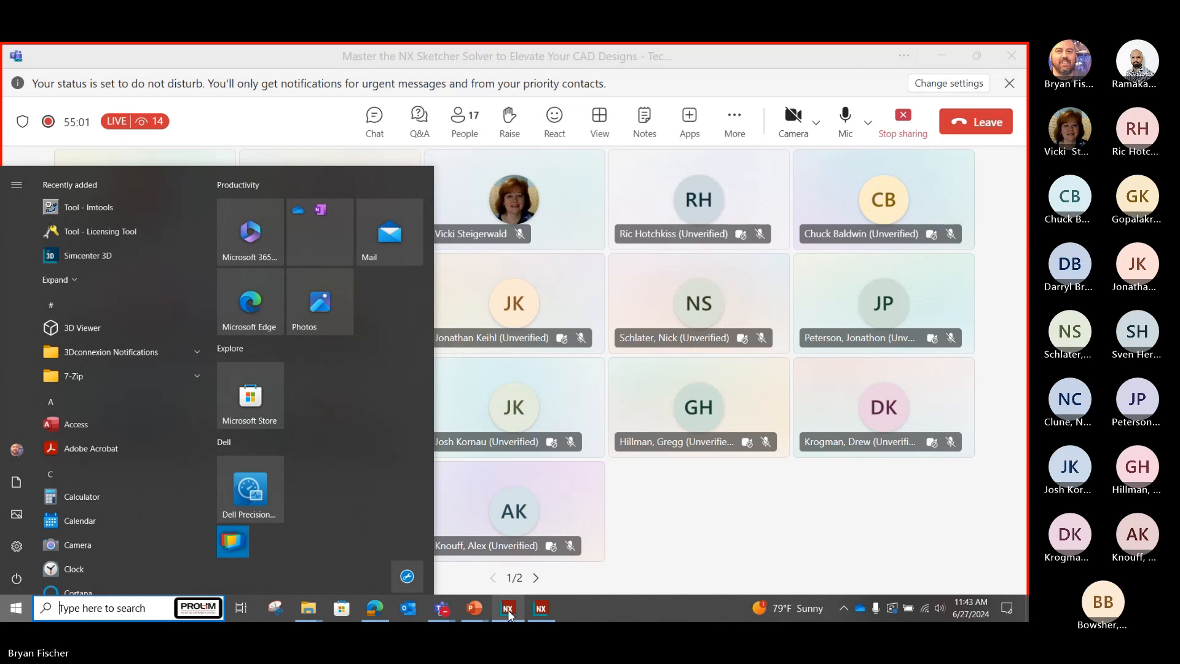
left_click(508, 608)
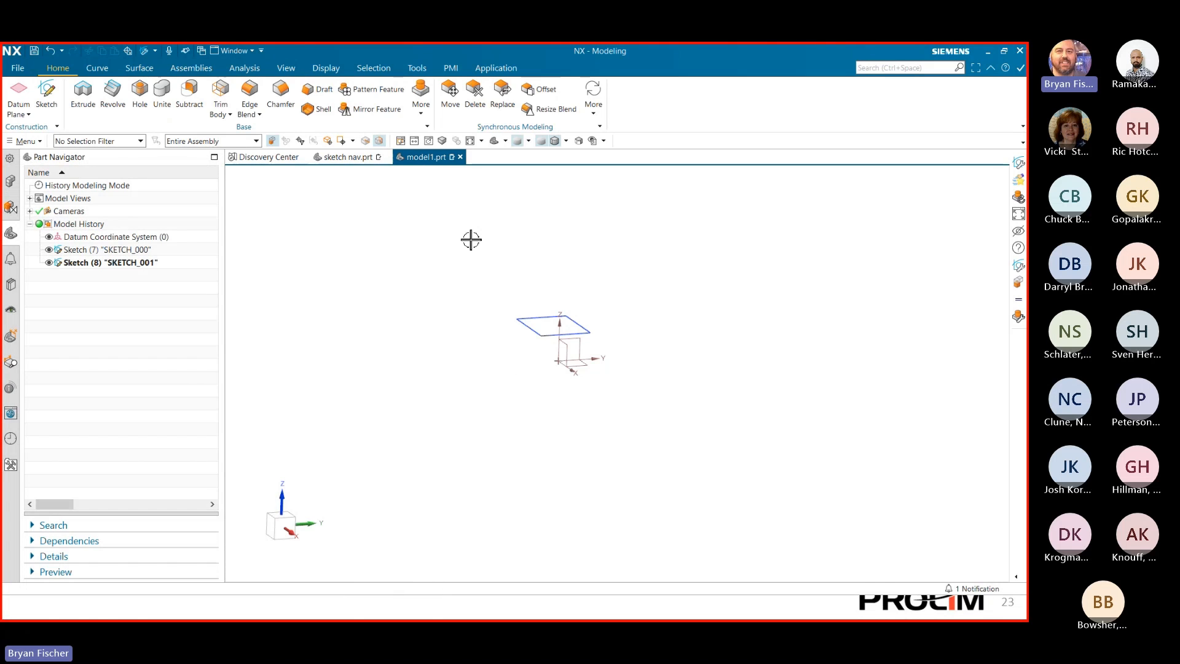
key("super")
left_click(507, 610)
key("super")
mouse_move(508, 608)
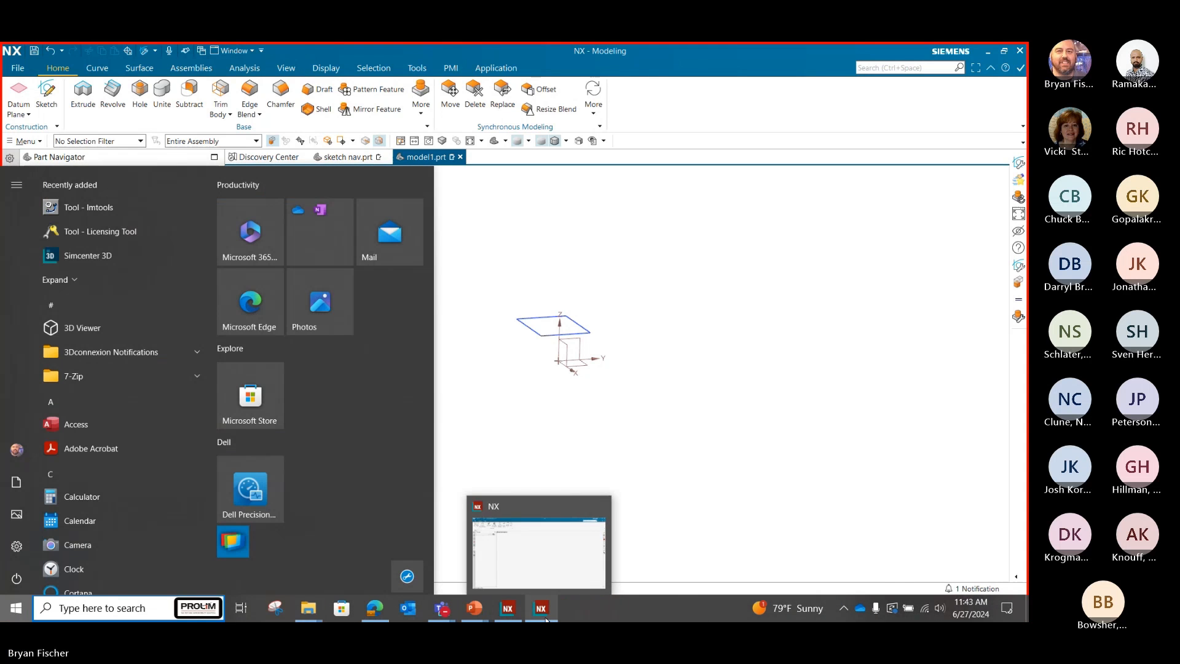
left_click(562, 569)
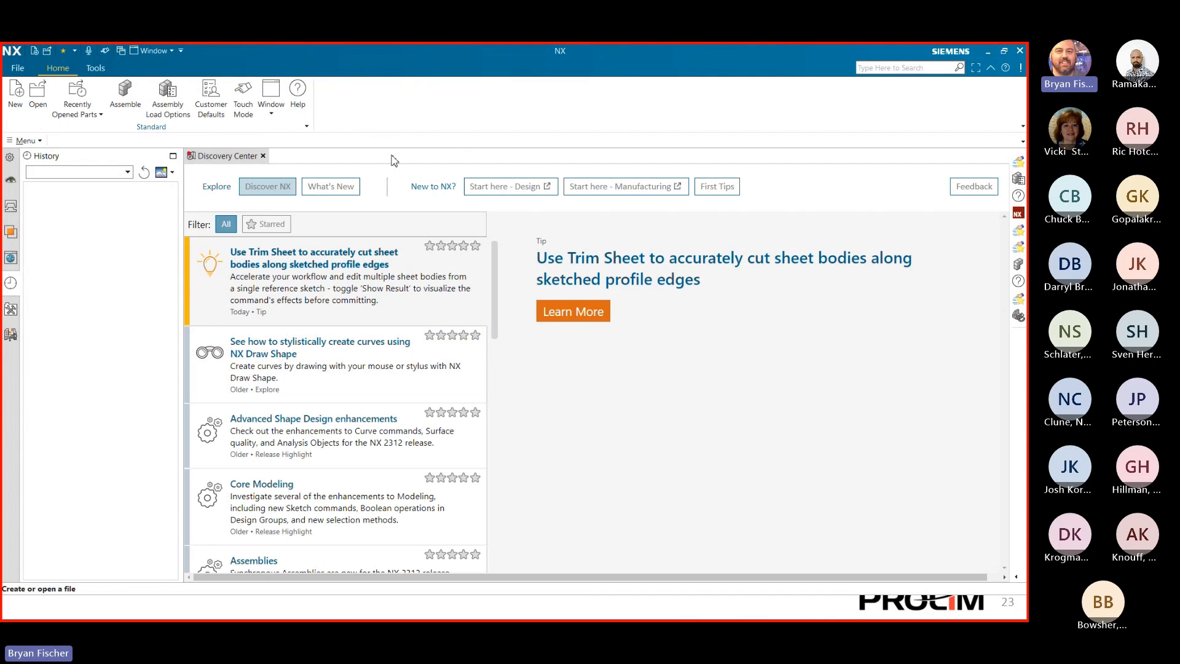
- Examine the NX version information of the new session, and close it
left_click(17, 68)
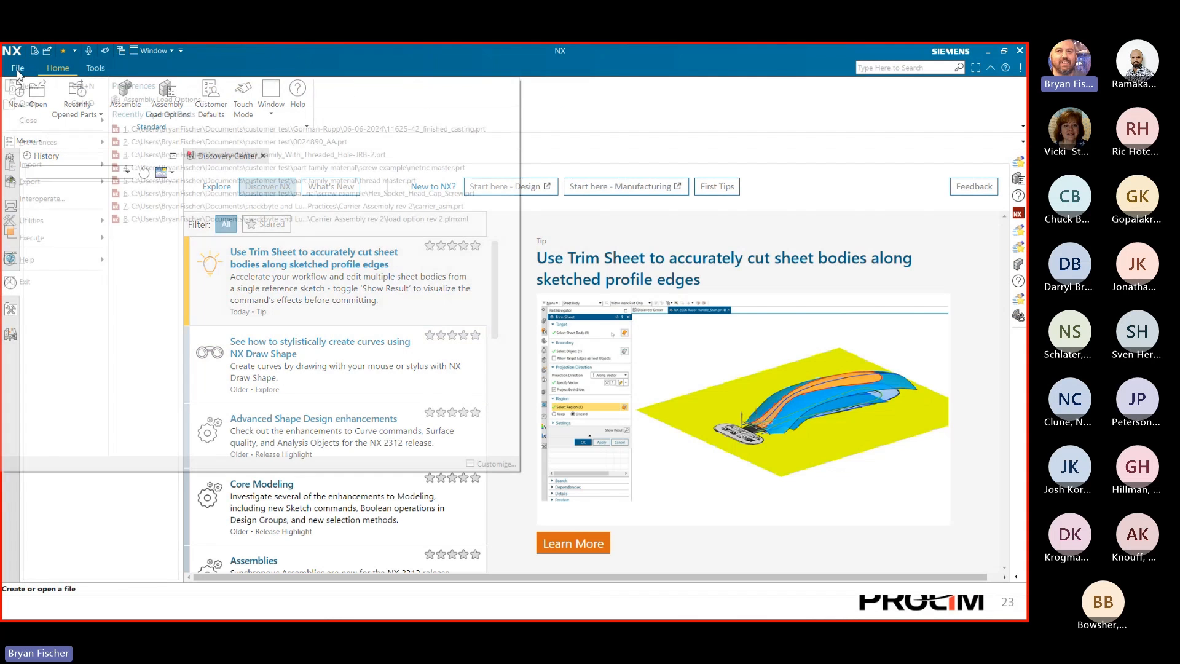
mouse_move(26, 266)
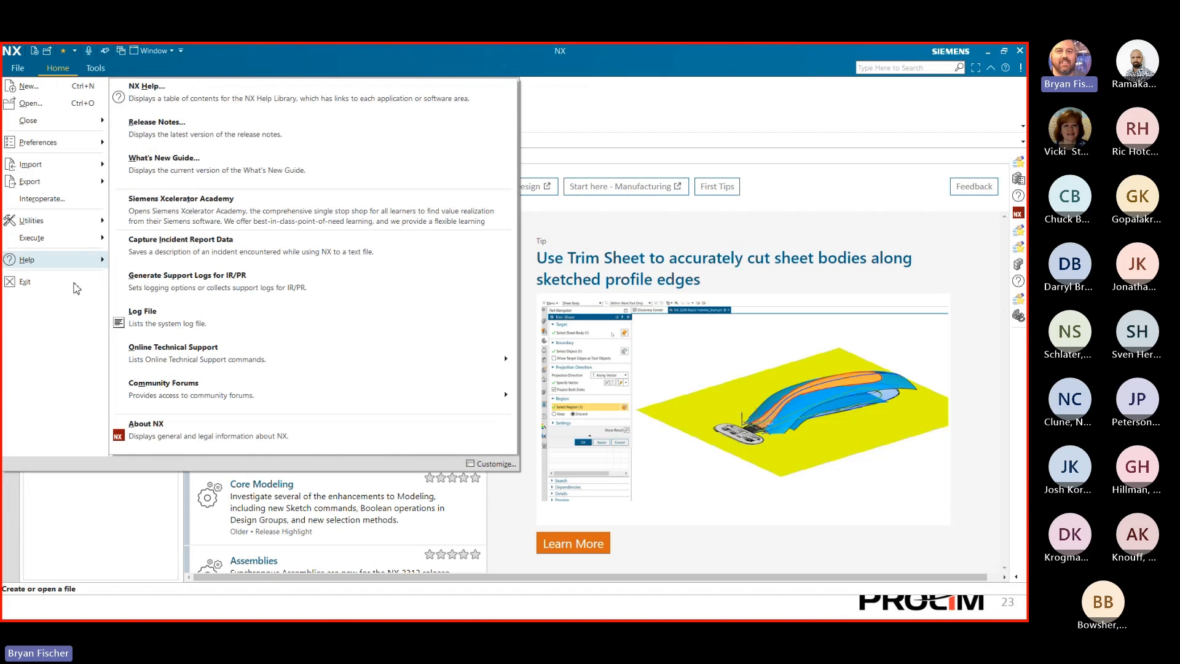
left_click(197, 424)
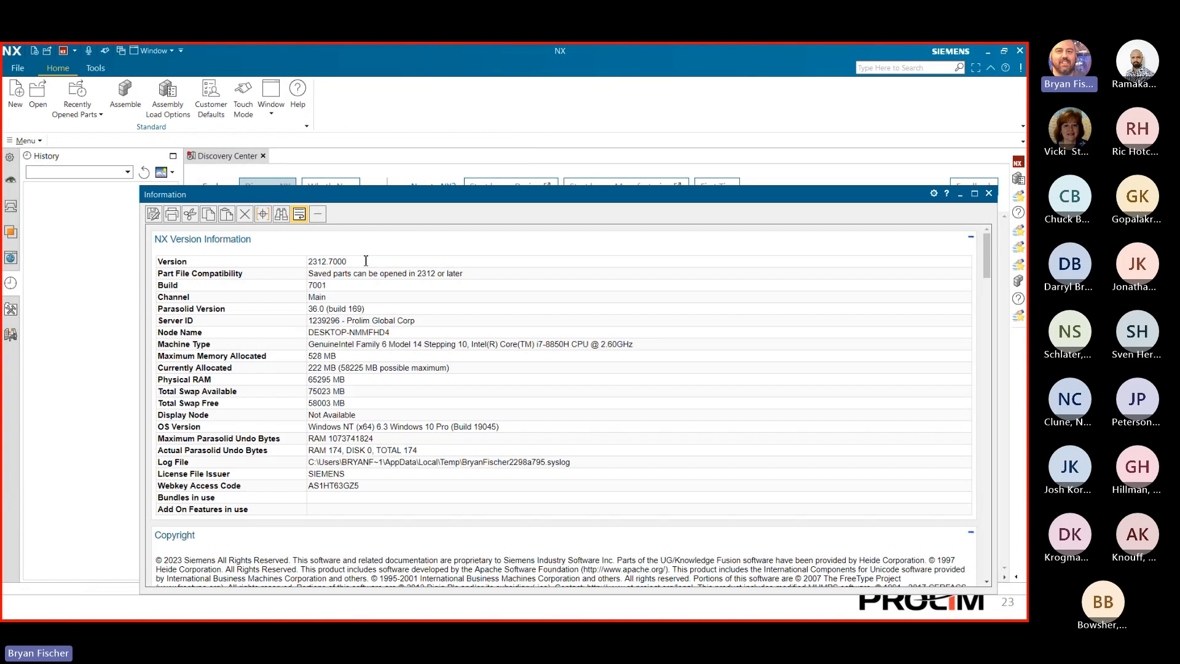
left_click(989, 193)
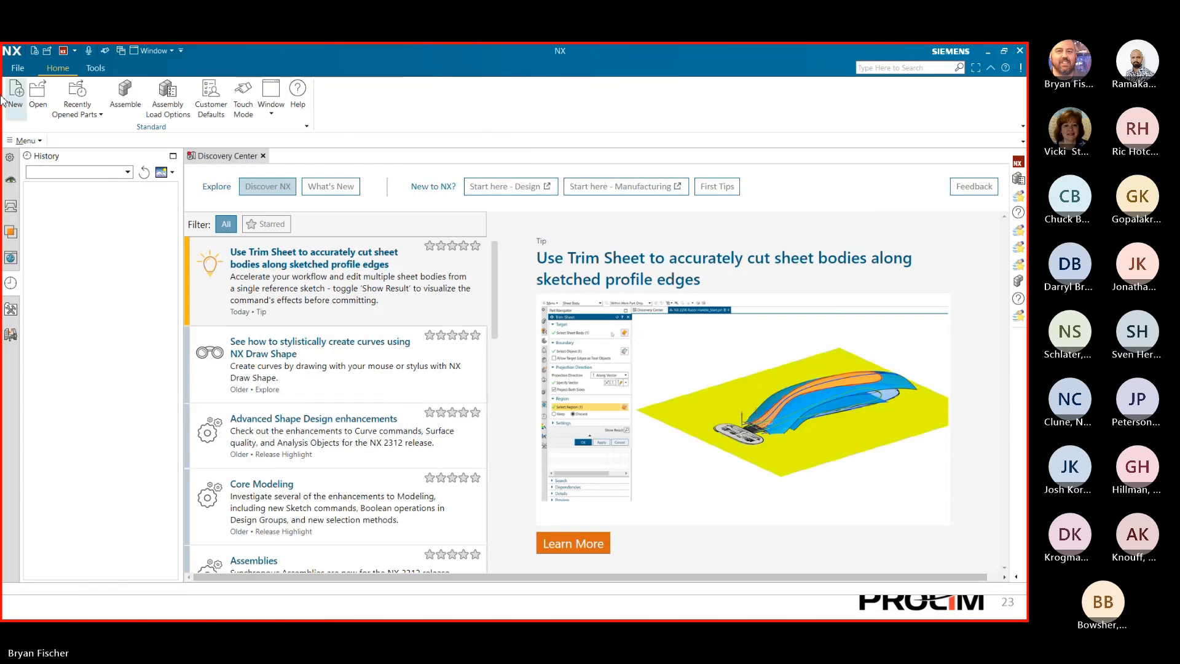
- Create a new model part in the NX 2312 session
left_click(15, 99)
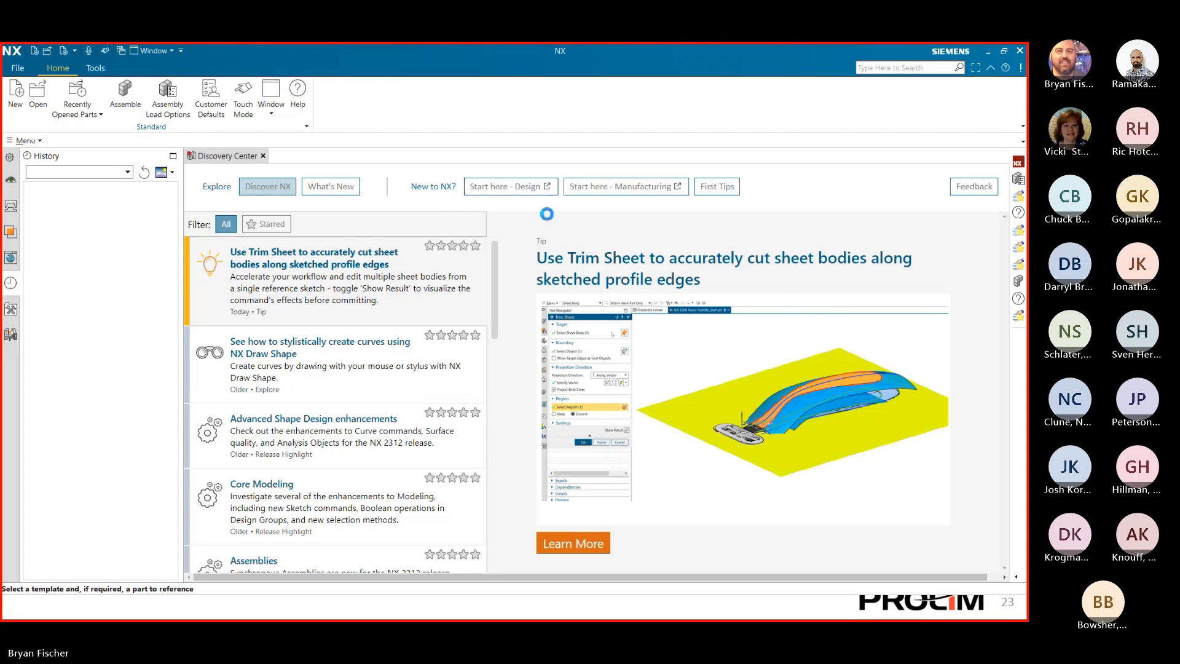
left_click(710, 492)
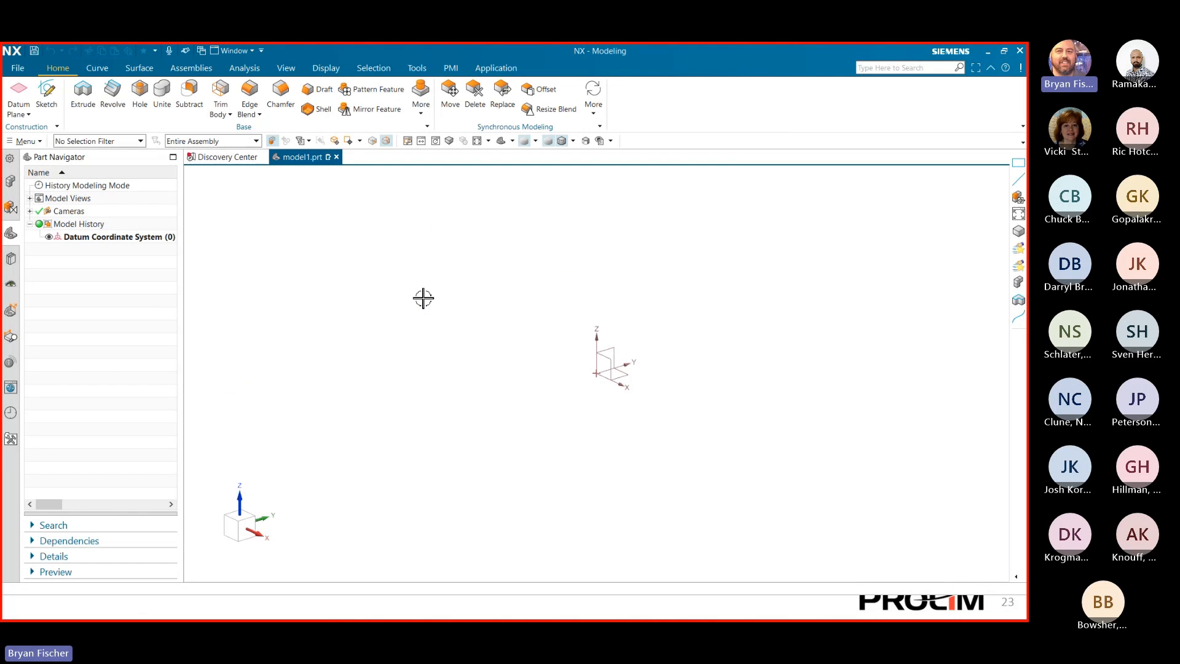
- Create a sketch on the default XY plane and check the Sketch group's options for an exit command
left_click(46, 94)
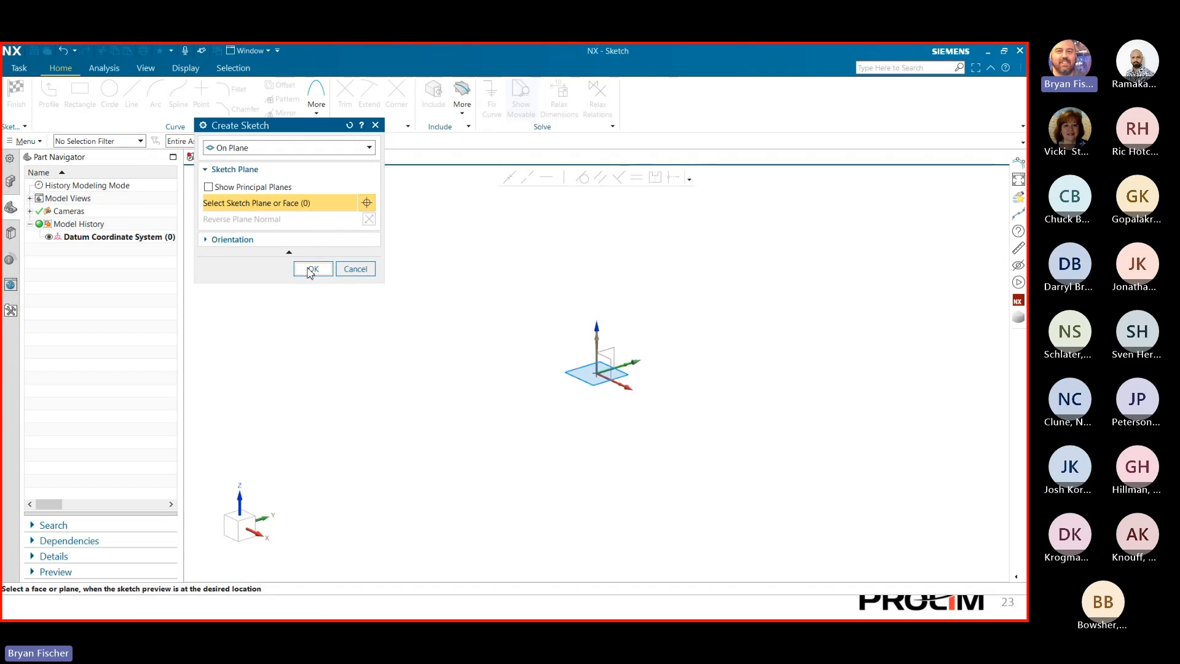
left_click(311, 269)
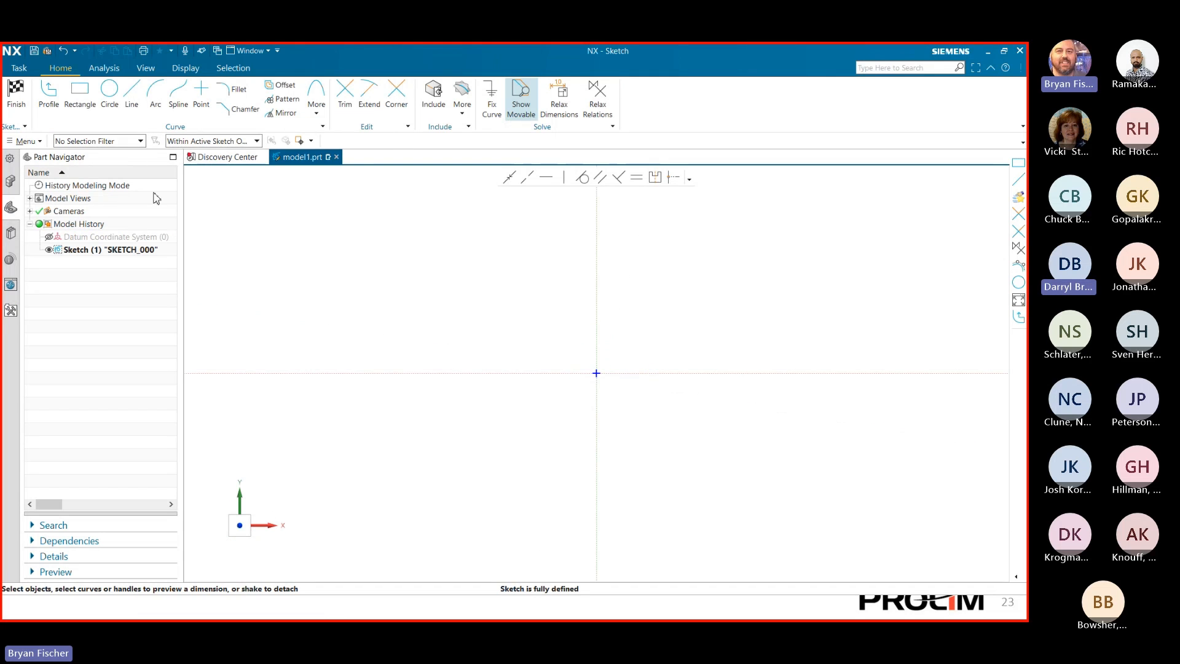
left_click(26, 128)
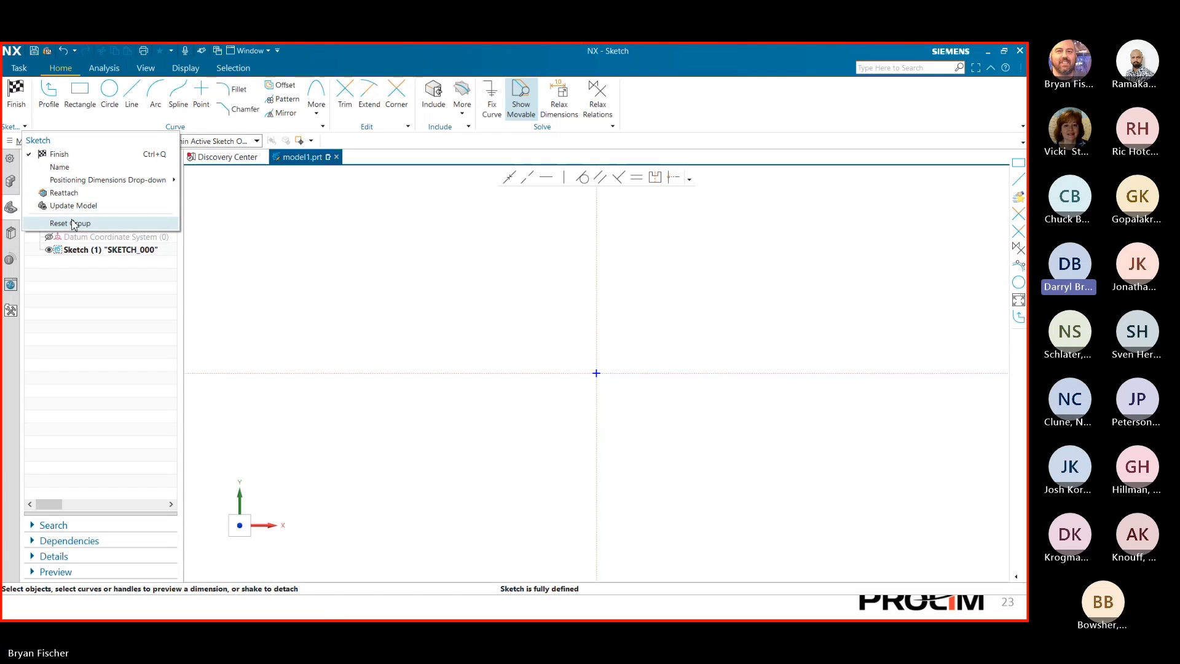
left_click(671, 133)
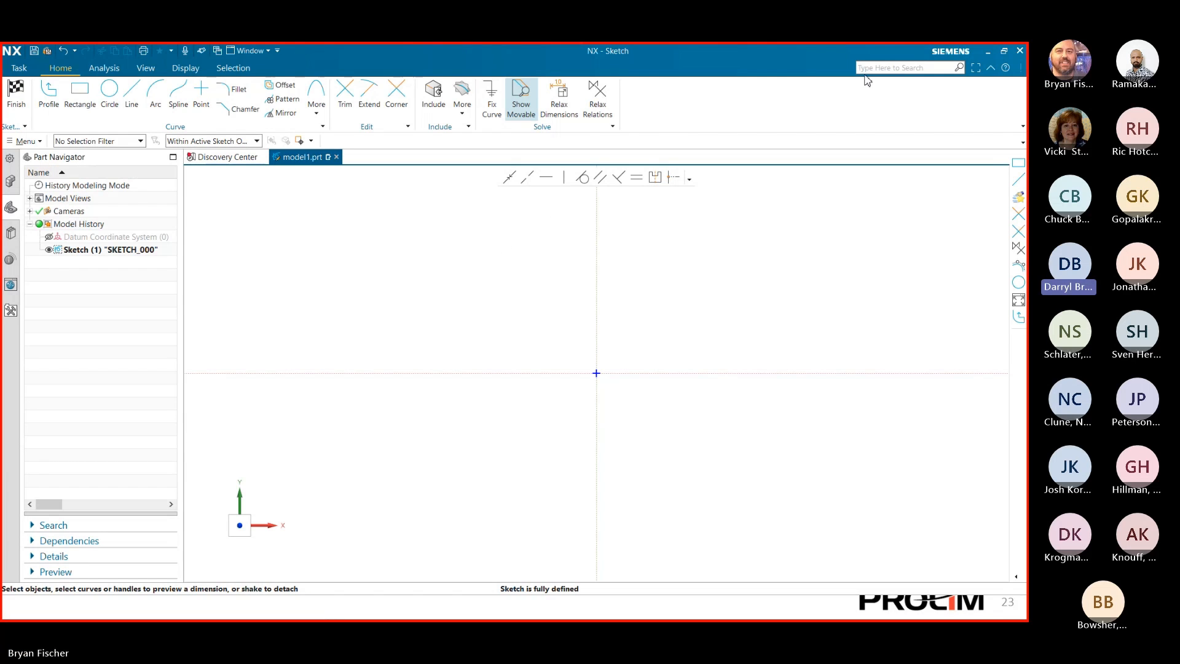
- Find the Exit Sketch command by searching for "exit", and leave the empty sketch while discarding its modifications
type("exi")
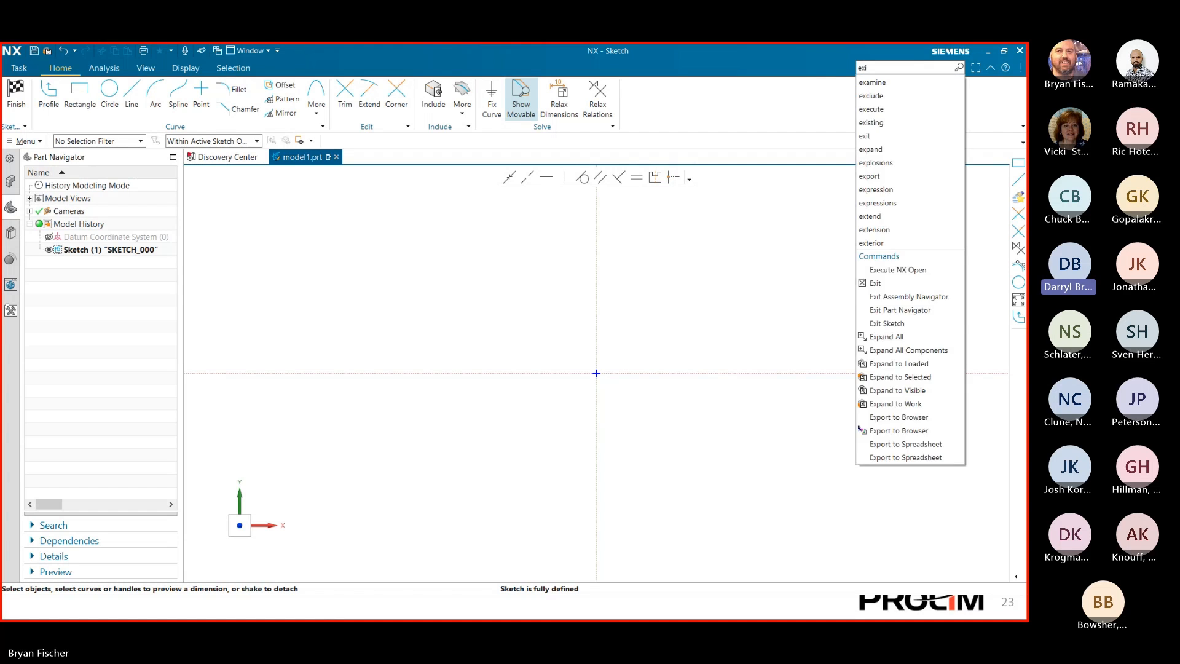
type("t")
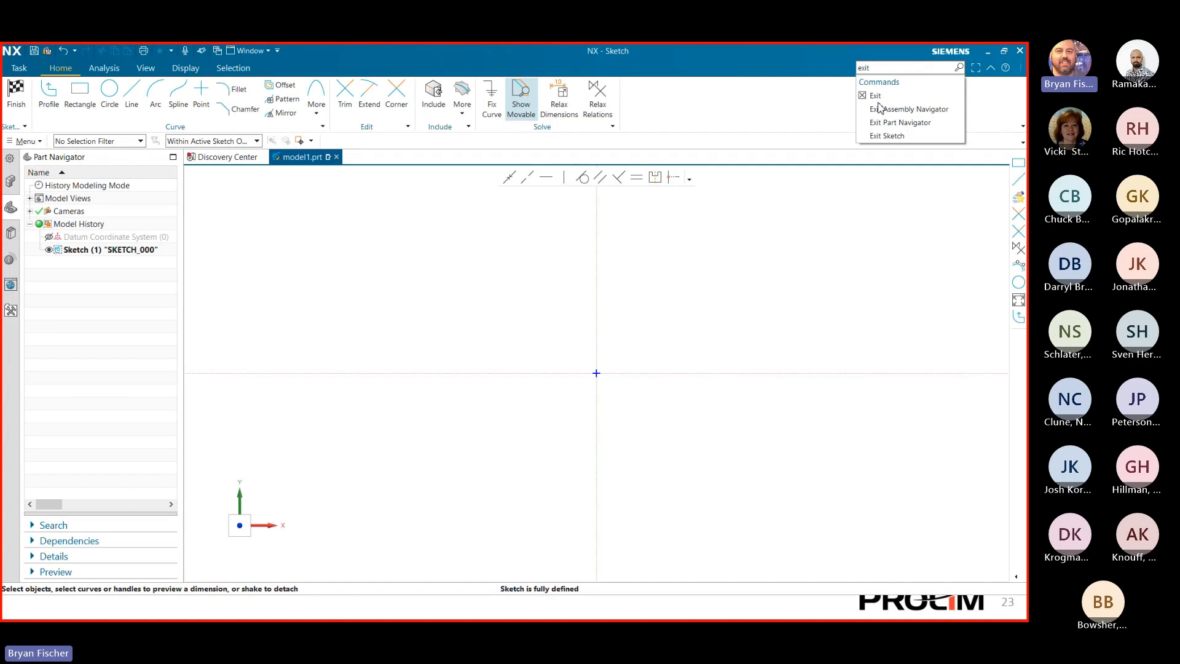
left_click(876, 142)
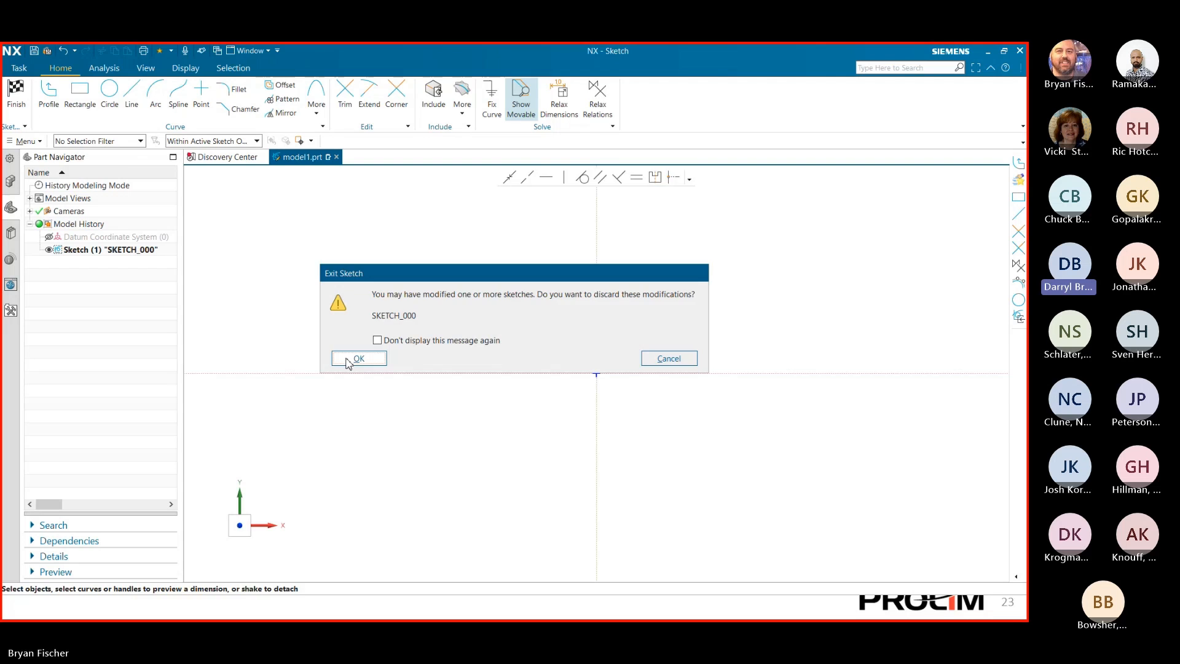
left_click(348, 360)
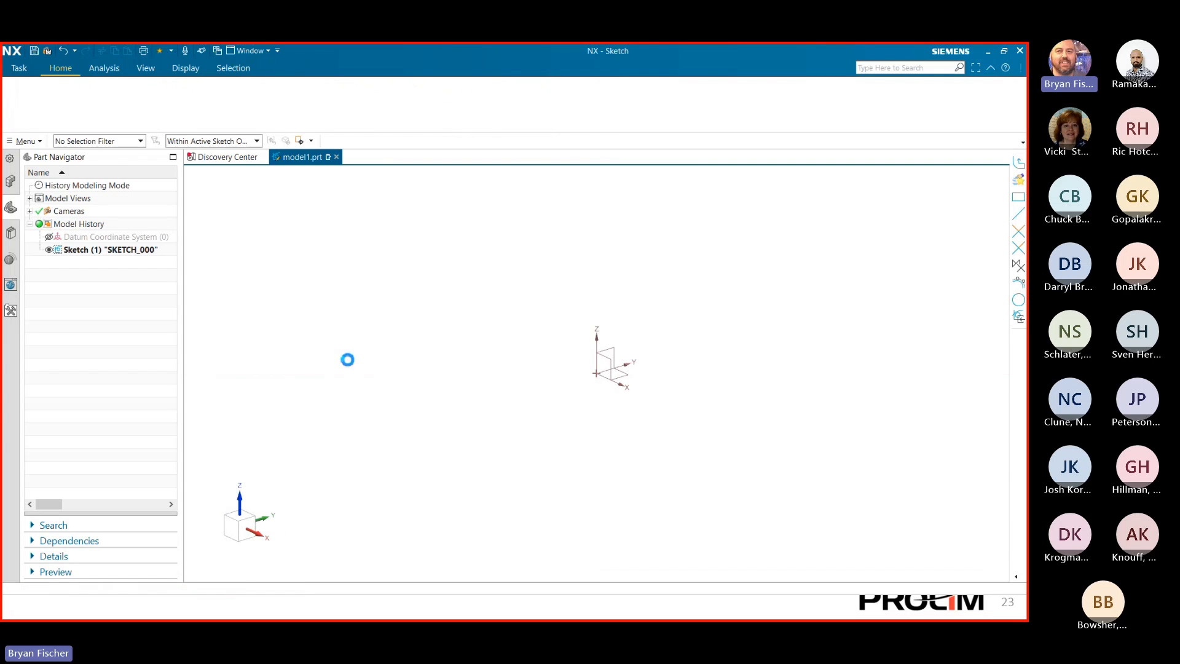
- Switch back to the other NX session, where model1.prt with its two sketches is open
key("super")
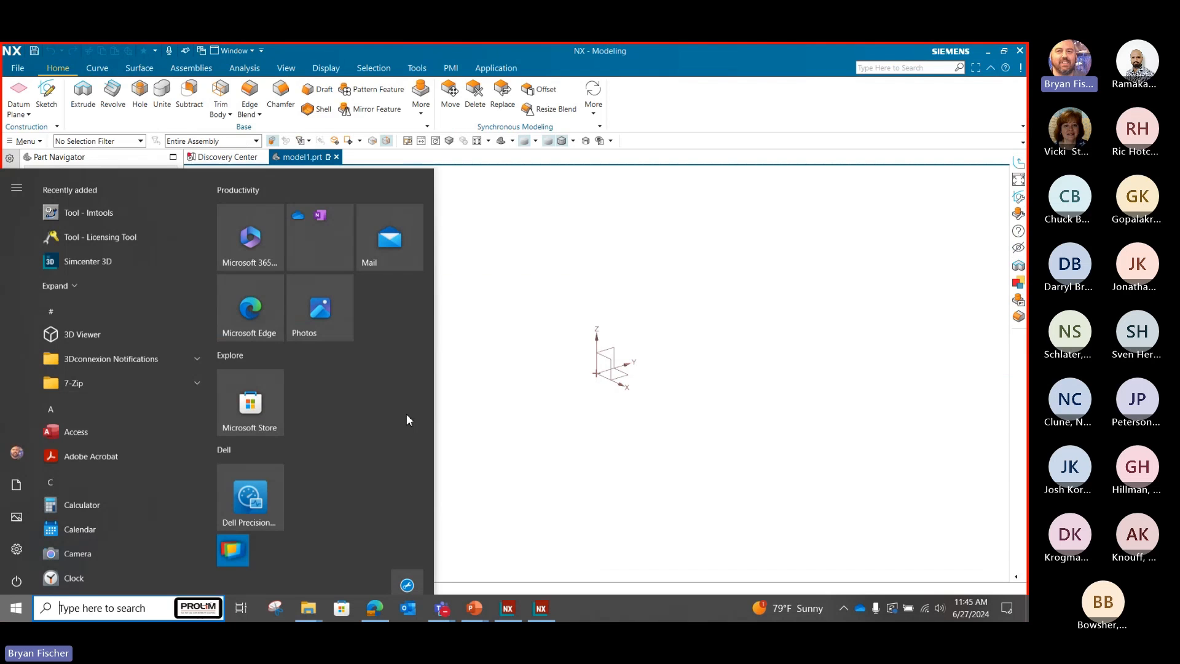
left_click(531, 612)
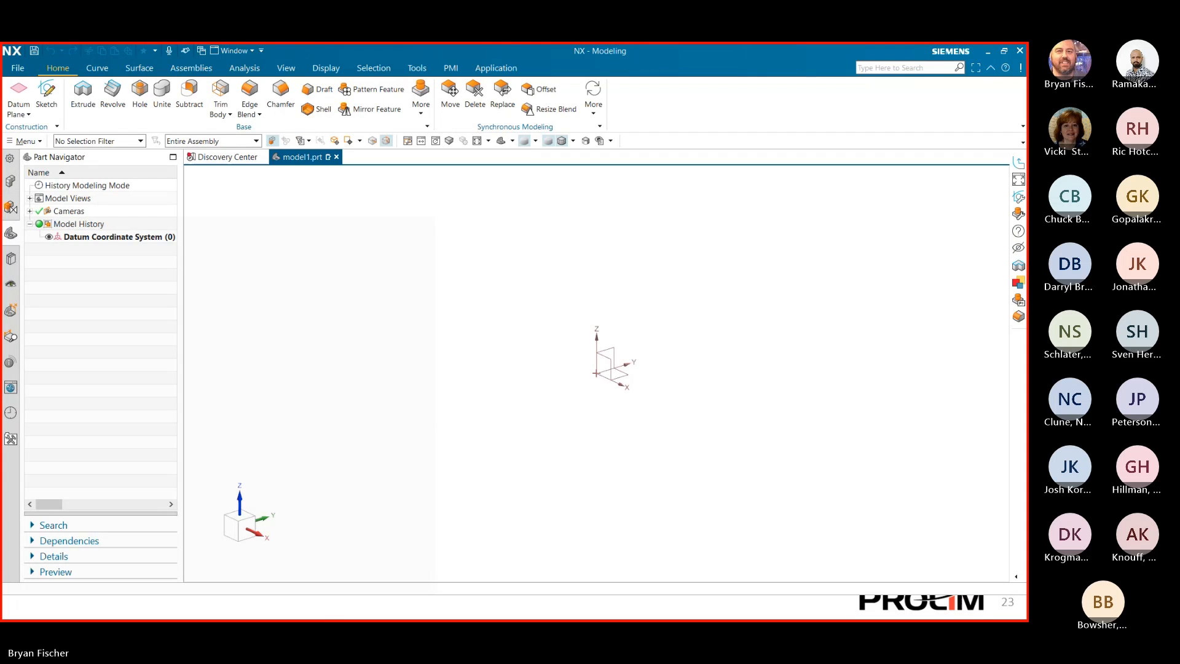
key("super")
left_click(509, 610)
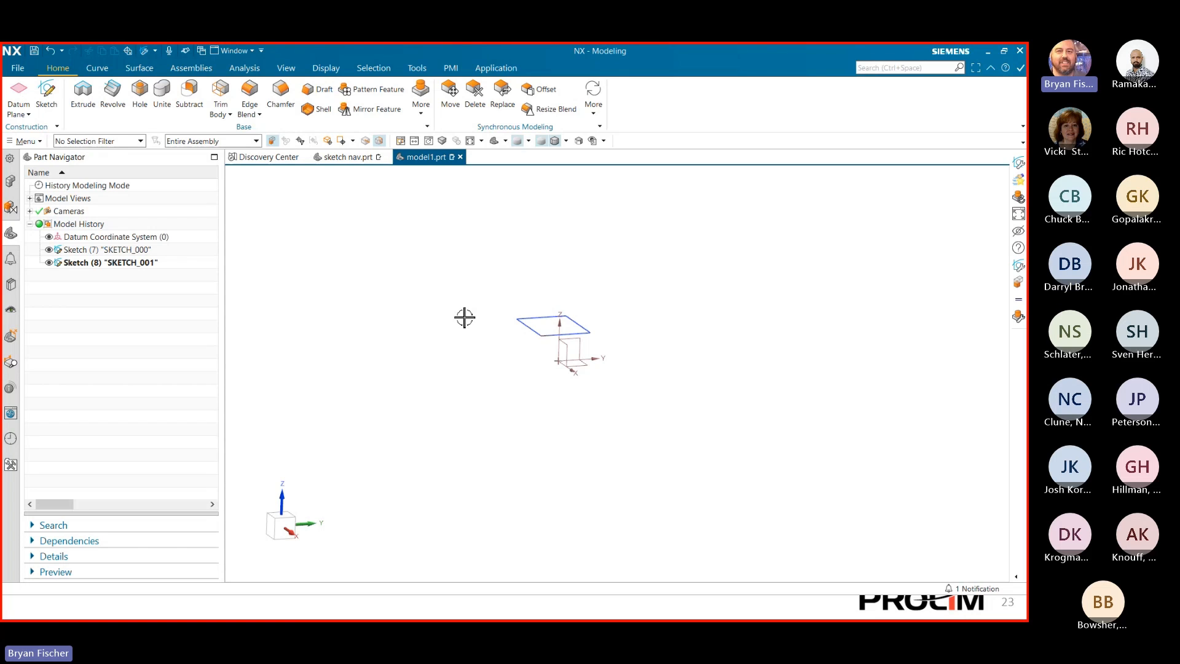
- Open SKETCH_001 to view its rectangle, and leave it unmodified with the Exit Sketch command
double_click(143, 263)
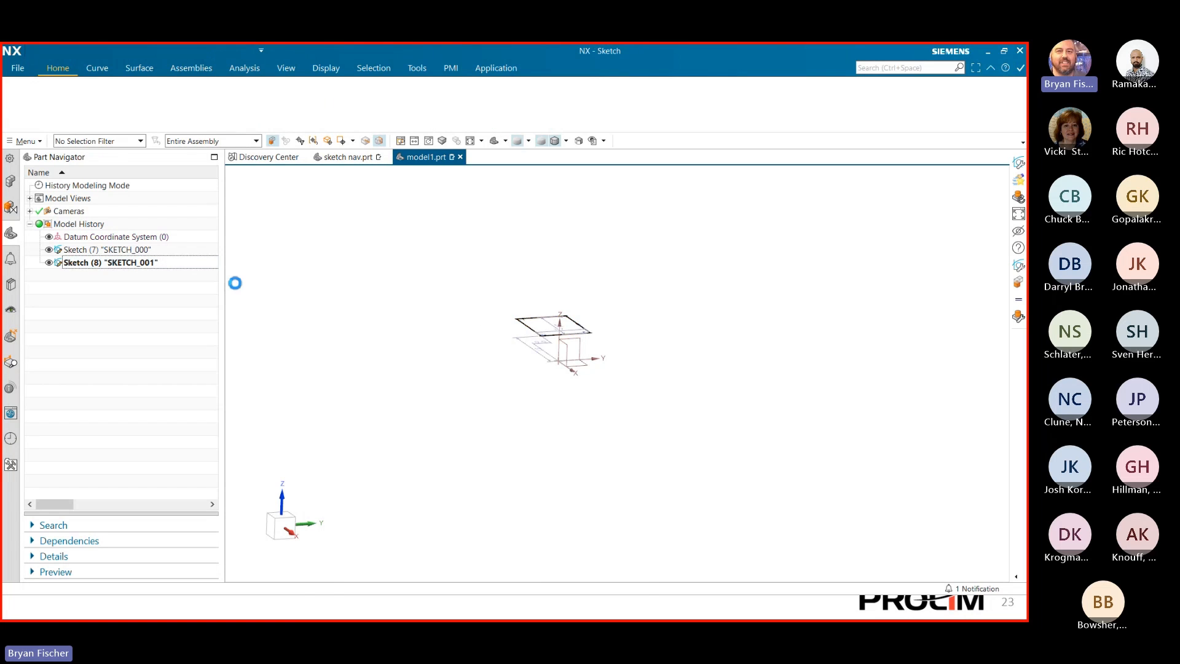
scroll(354, 279, "down", 2)
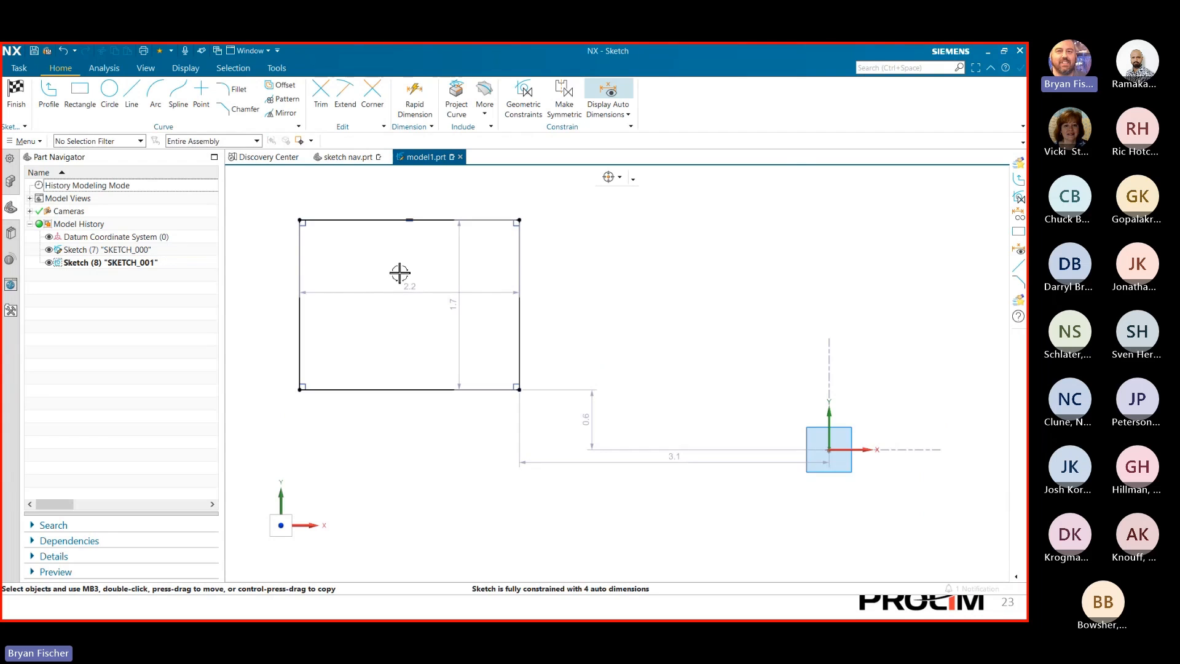
left_click(885, 67)
type("exi")
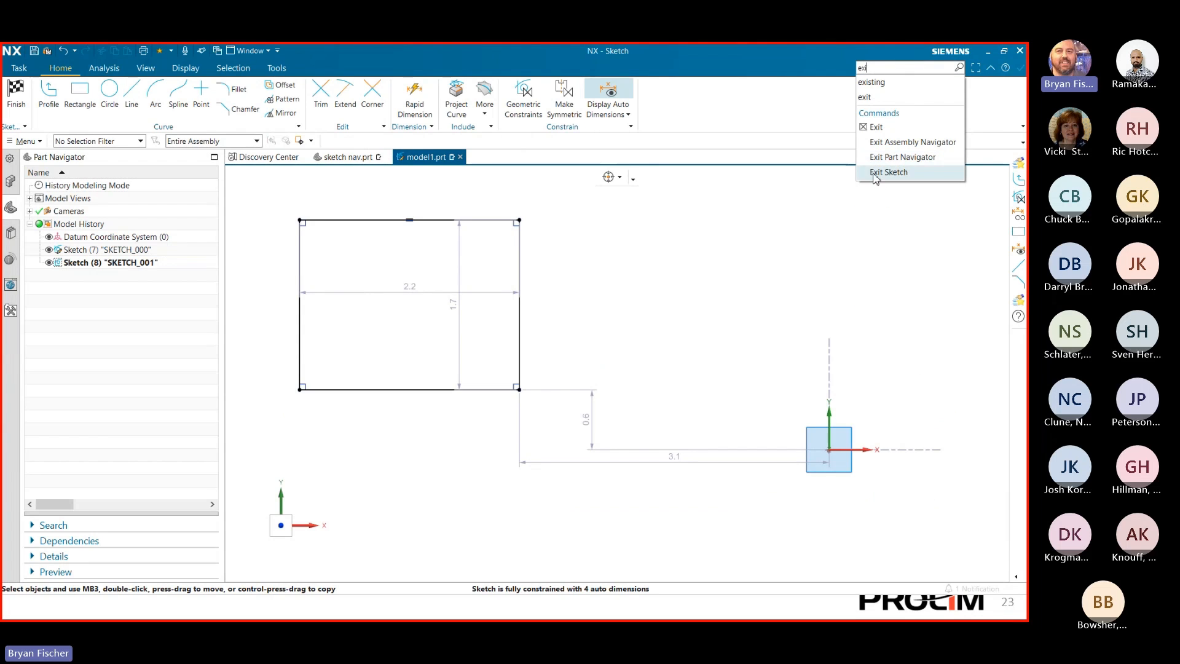
left_click(889, 172)
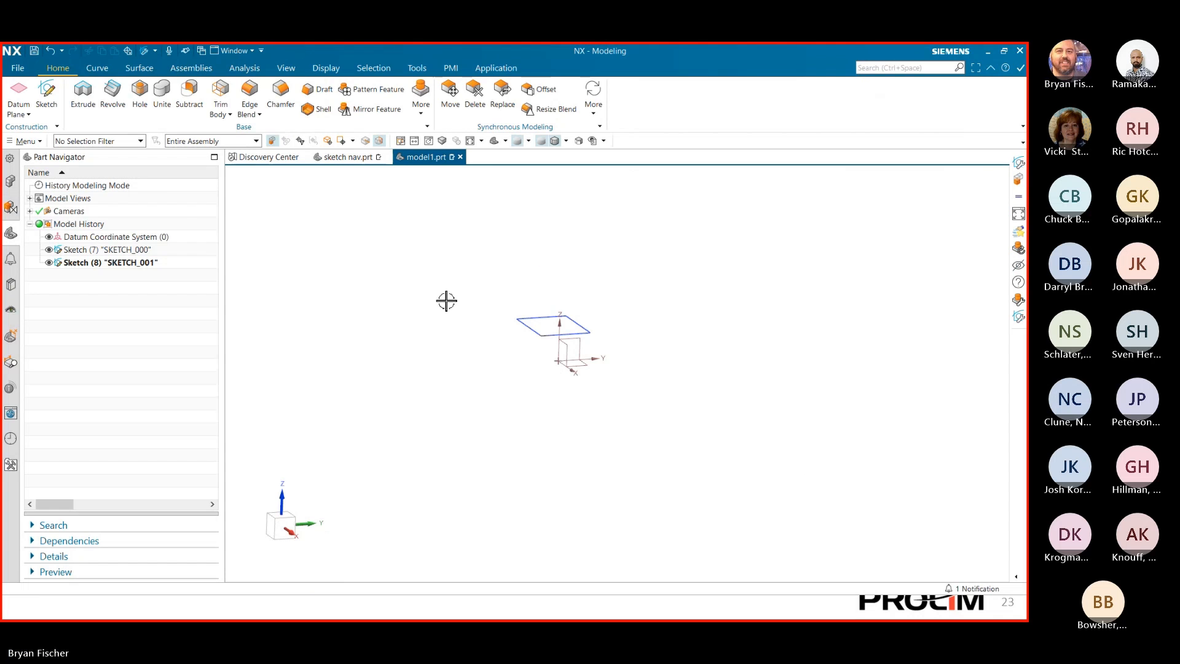
- Open SKETCH_000 for editing and draw a rectangle above the horizontal axis, to the left of the origin
key("ctrl+z")
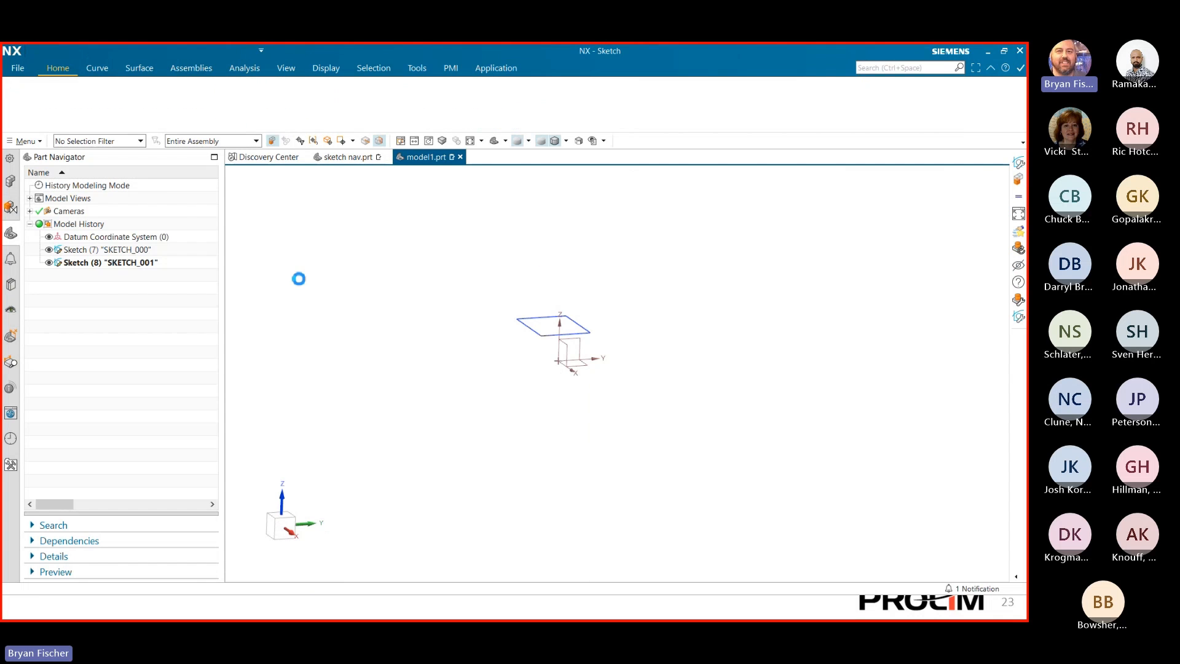
left_click(80, 93)
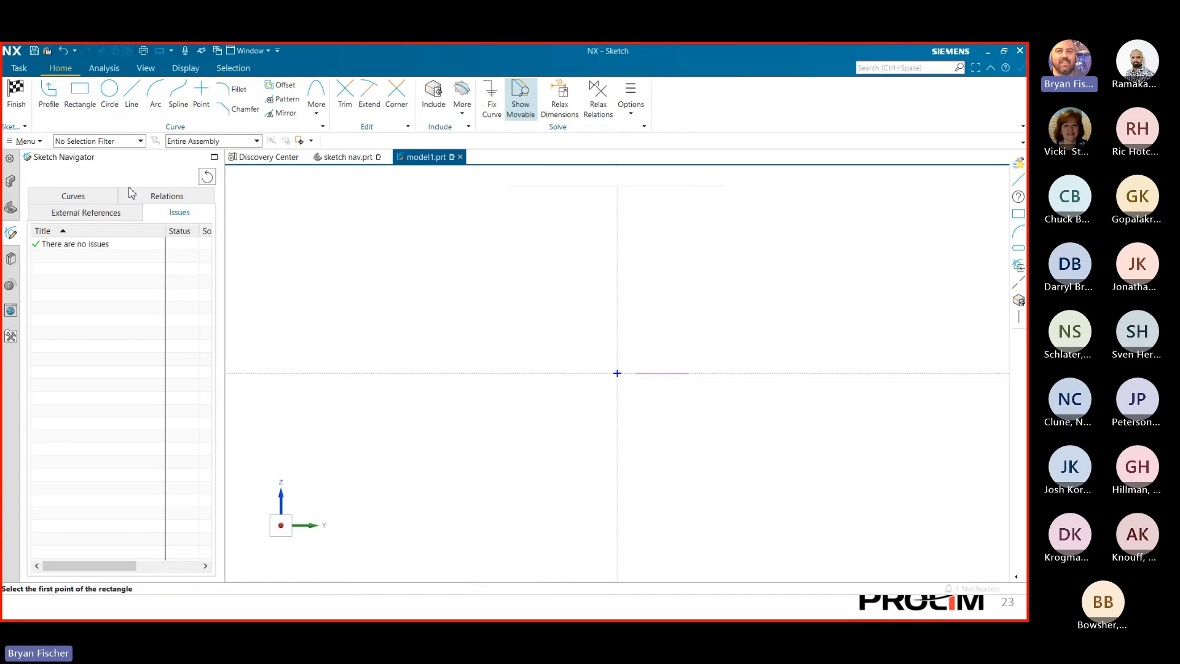
left_click(400, 301)
left_click(537, 360)
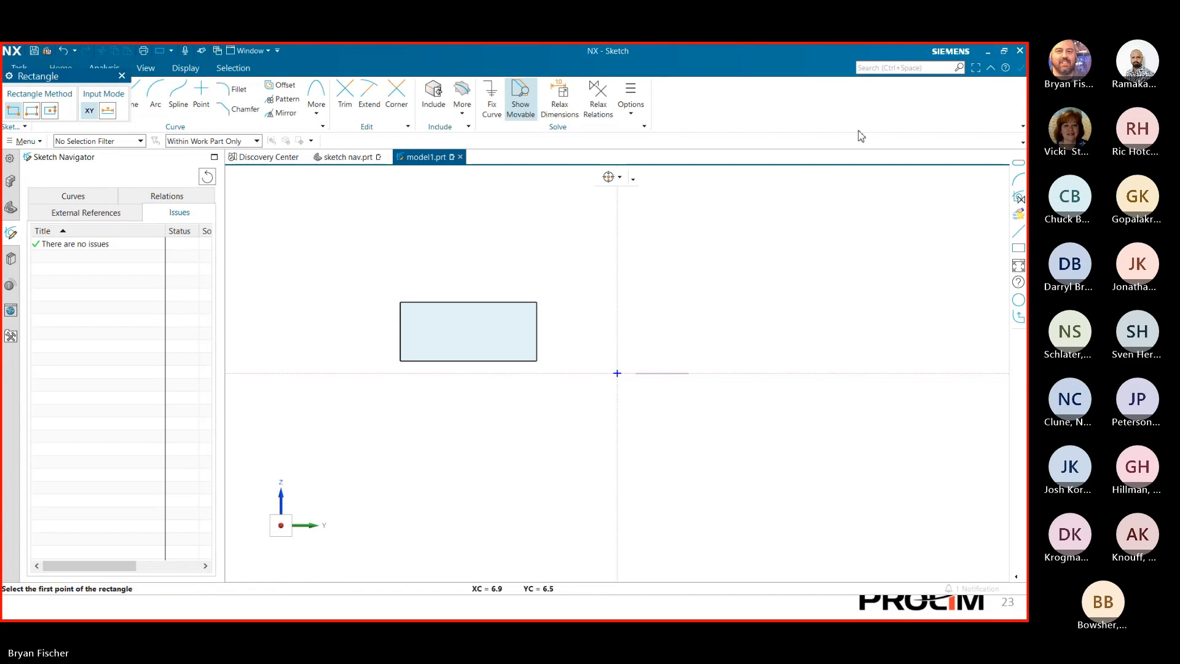
- Run Exit Sketch through the command search and discard the rectangle drawn in SKETCH_000
left_click(880, 69)
type("exi")
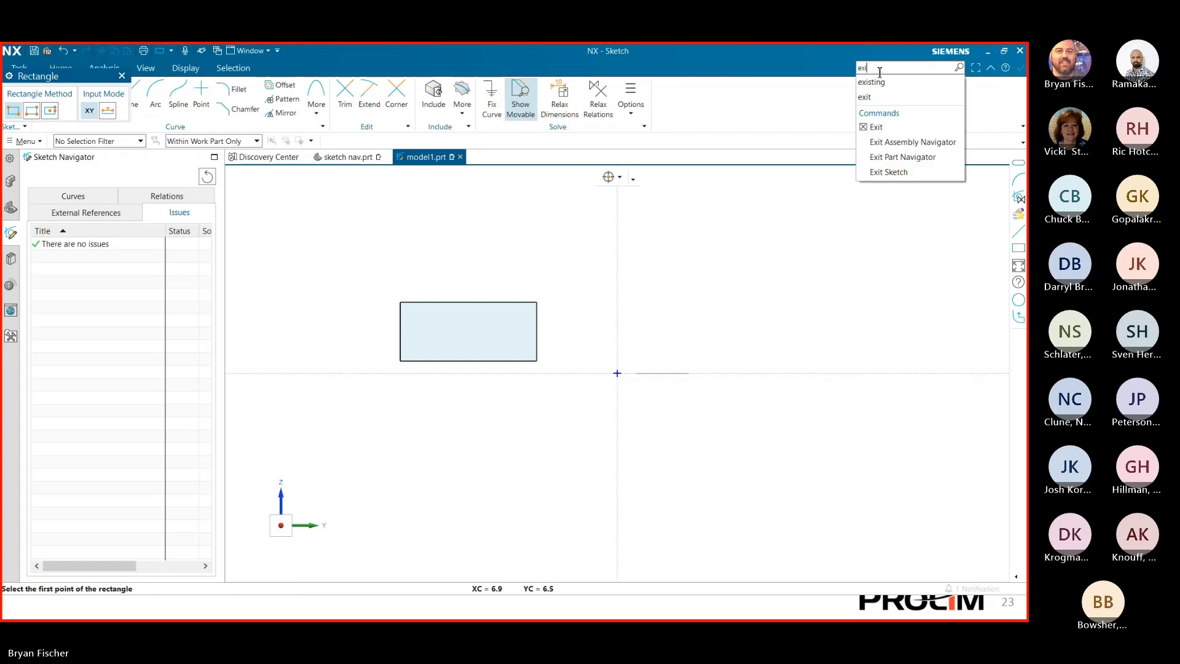
left_click(886, 172)
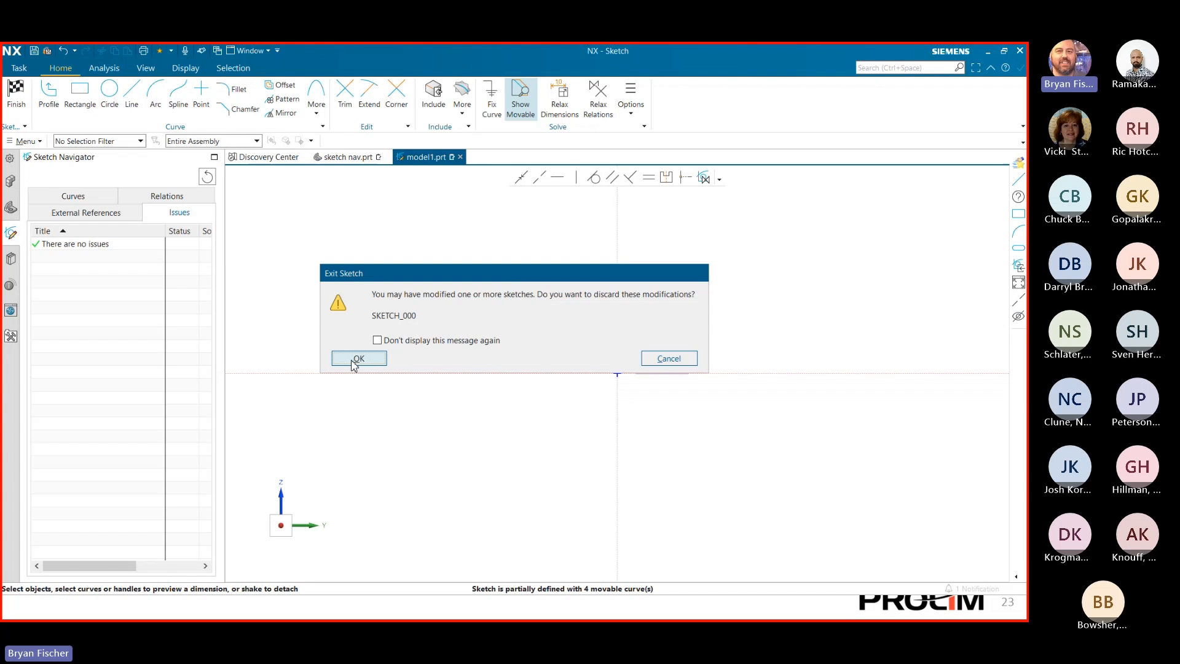
left_click(354, 361)
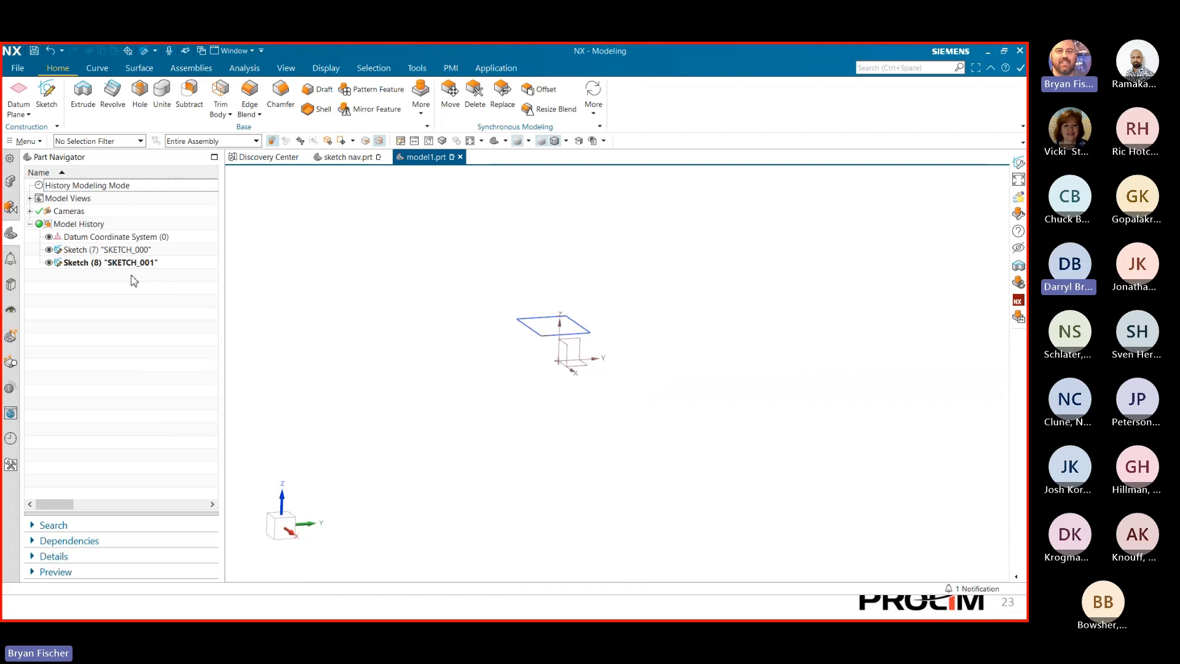
- Reopen SKETCH_000 and draw a long, narrow rectangle to the upper left of the origin
left_click(132, 252)
double_click(132, 252)
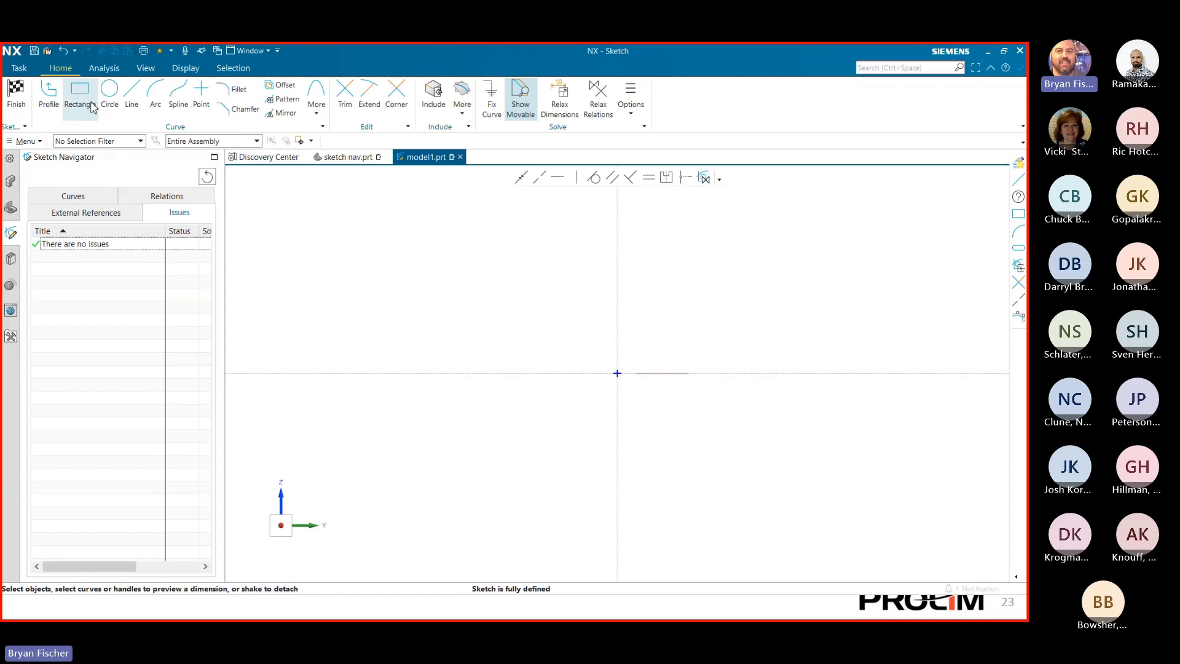
left_click(74, 106)
left_click(341, 256)
left_click(509, 301)
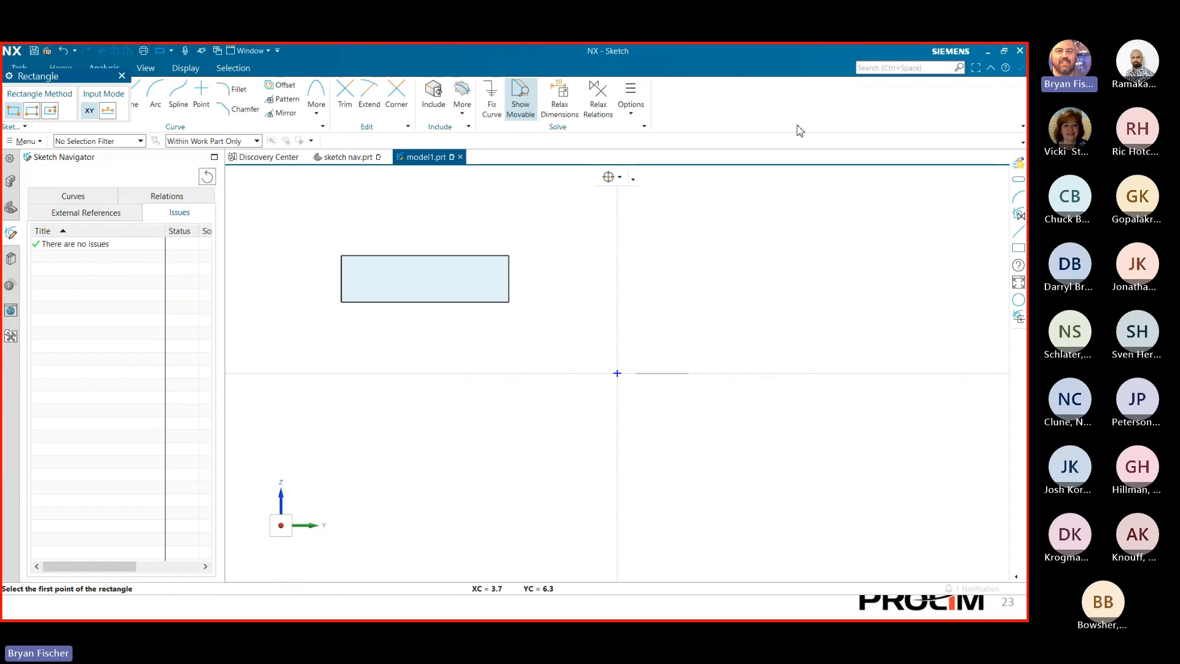
- Leave SKETCH_000 again with the Exit Sketch command, discarding the long, narrow rectangle
left_click(881, 70)
type("exit")
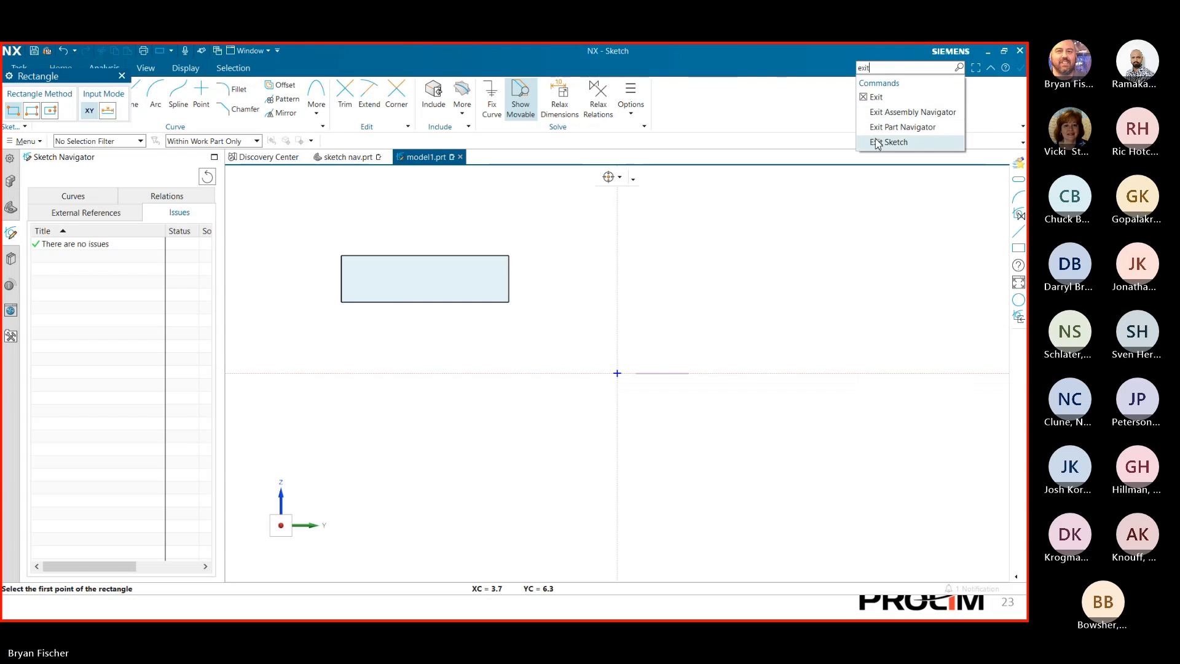
left_click(877, 143)
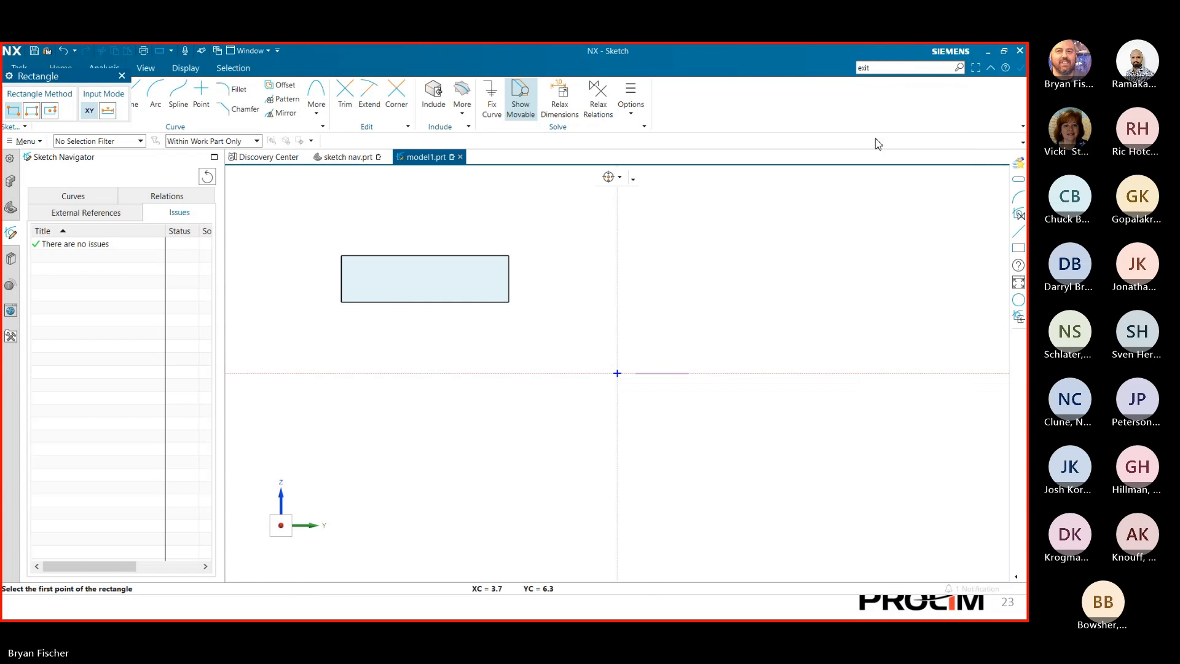
left_click(347, 362)
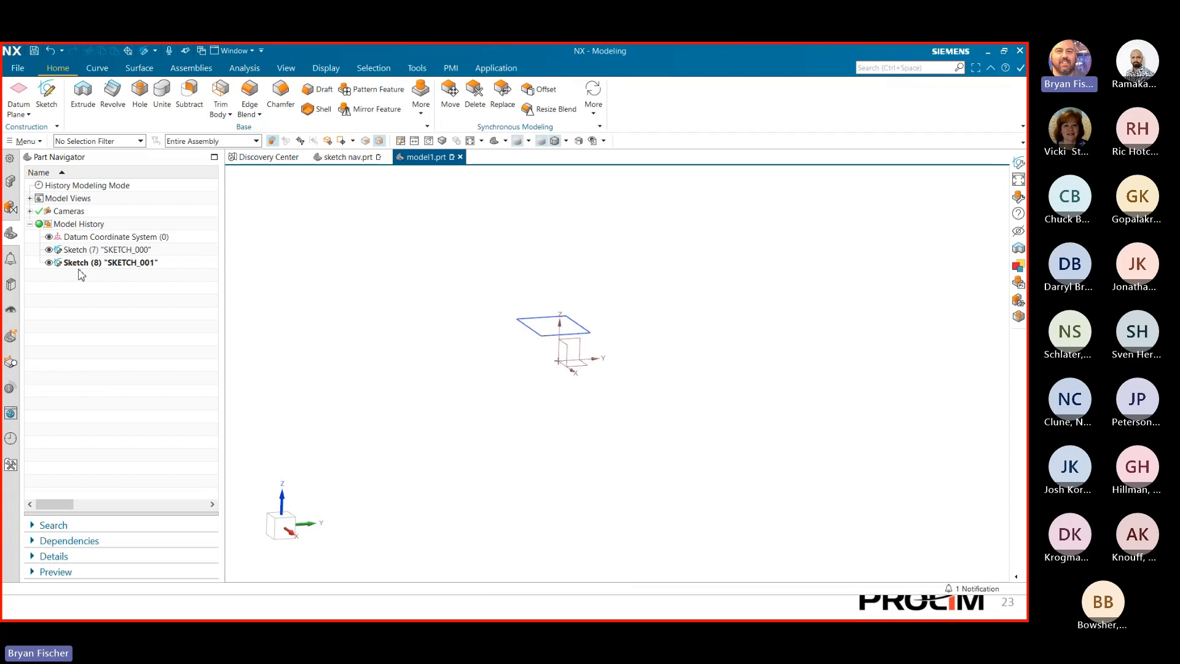
- Reopen SKETCH_000, draw a rectangle to the upper left of the origin, and finish the sketch to keep it
double_click(93, 250)
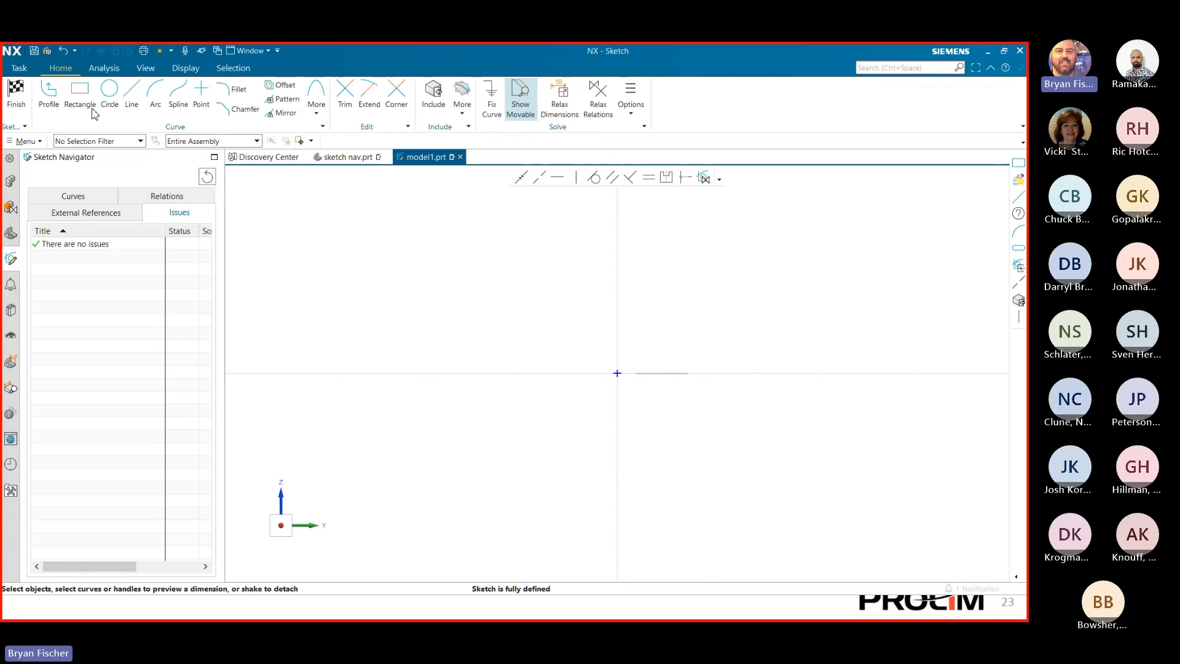
left_click(81, 93)
left_click(335, 231)
left_click(491, 304)
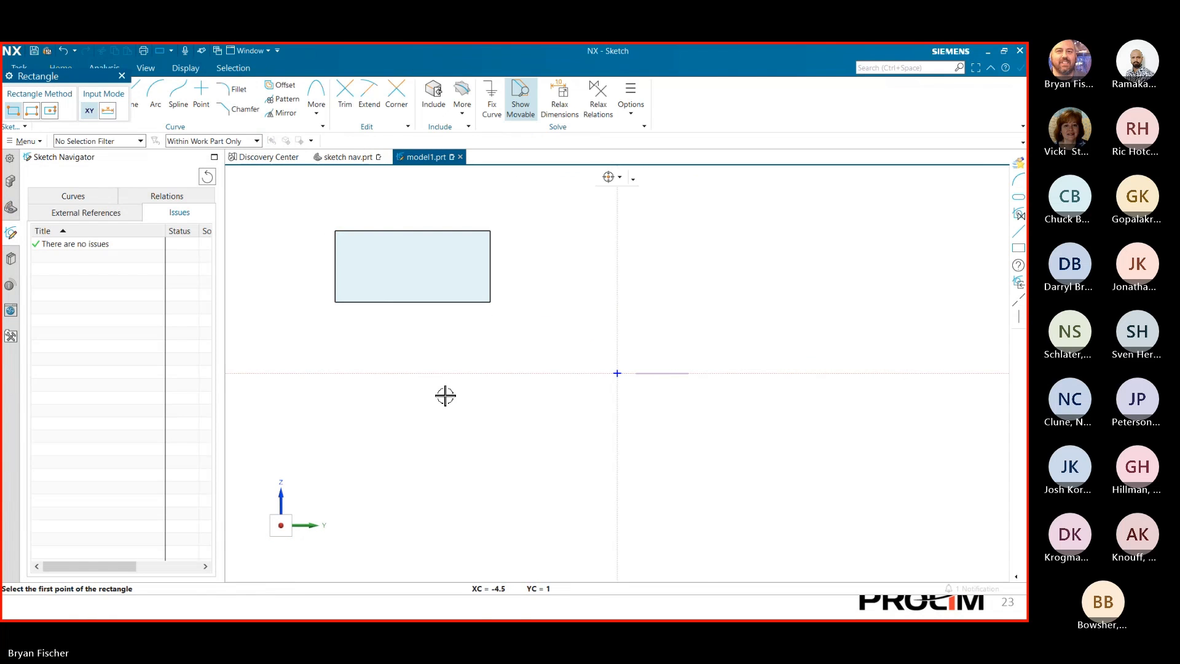
left_click(122, 77)
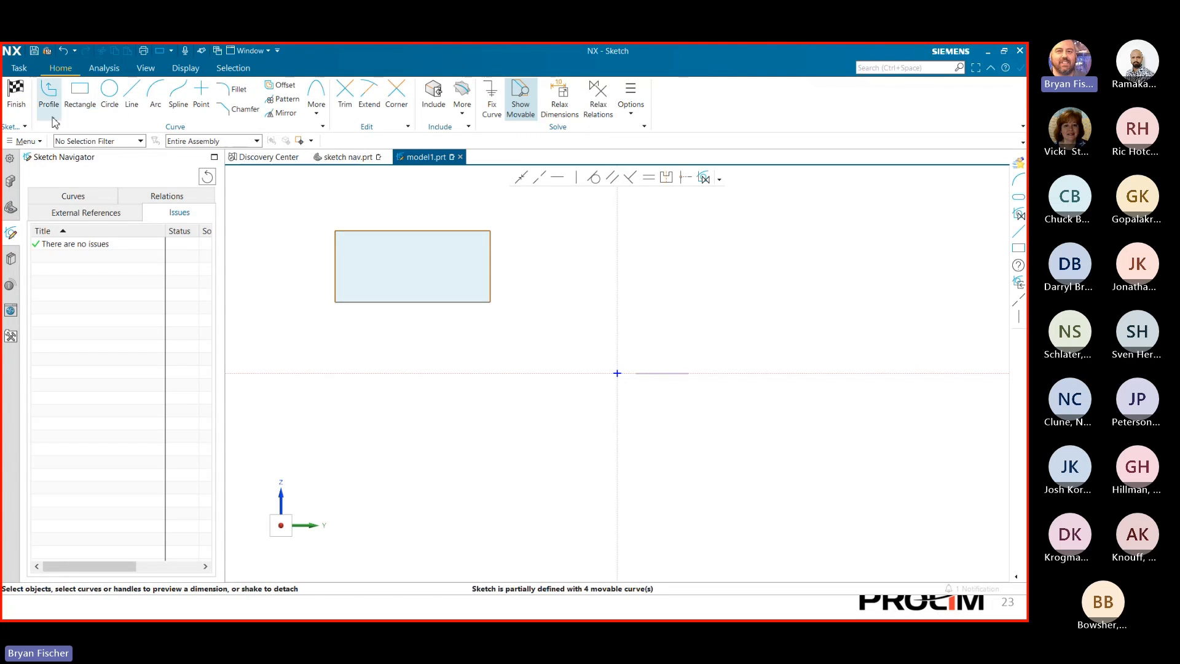
left_click(15, 96)
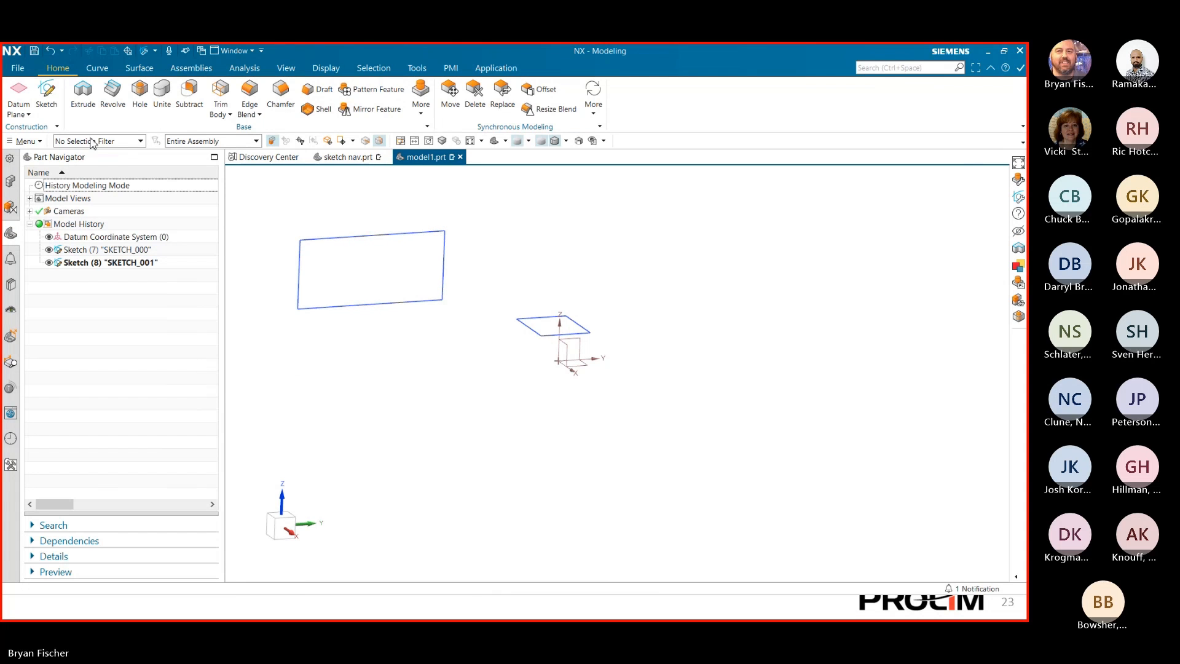
- Turn on the early access feature "Use the new solver and UI for sketching"
left_click(18, 68)
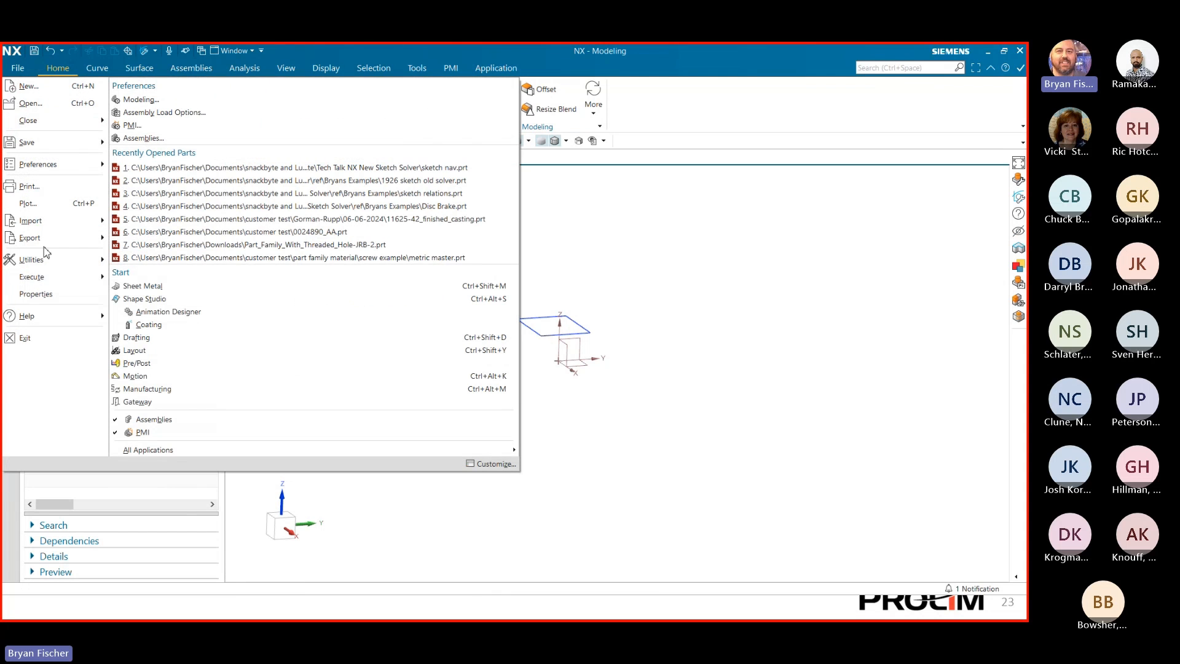
mouse_move(65, 259)
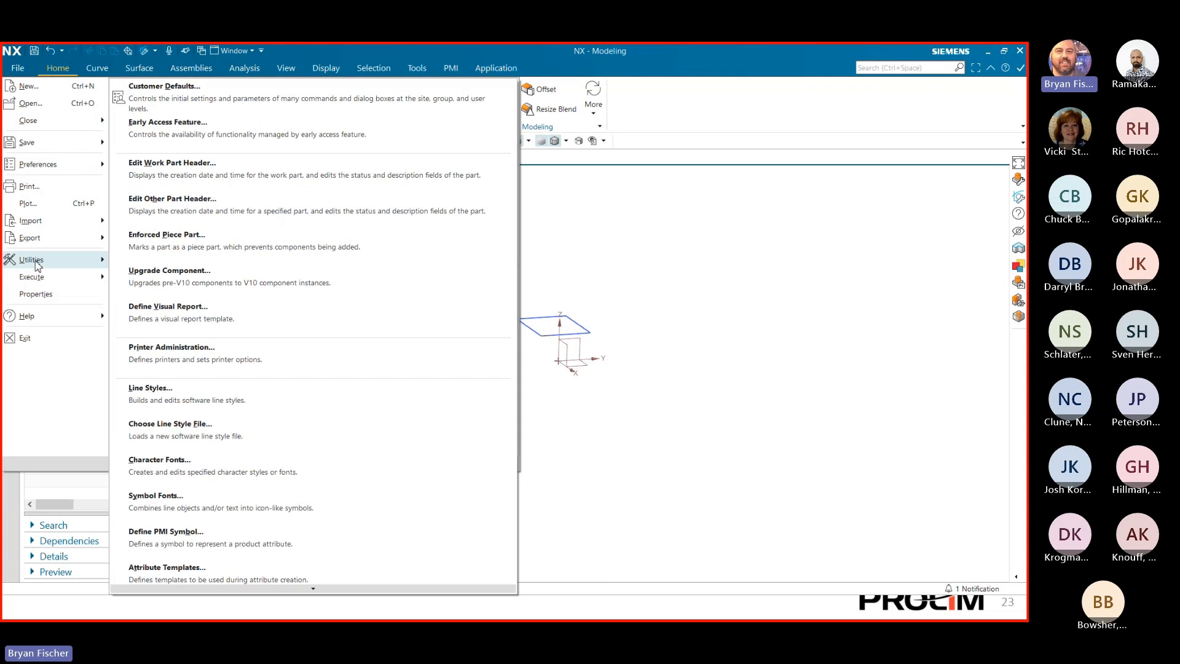
left_click(188, 138)
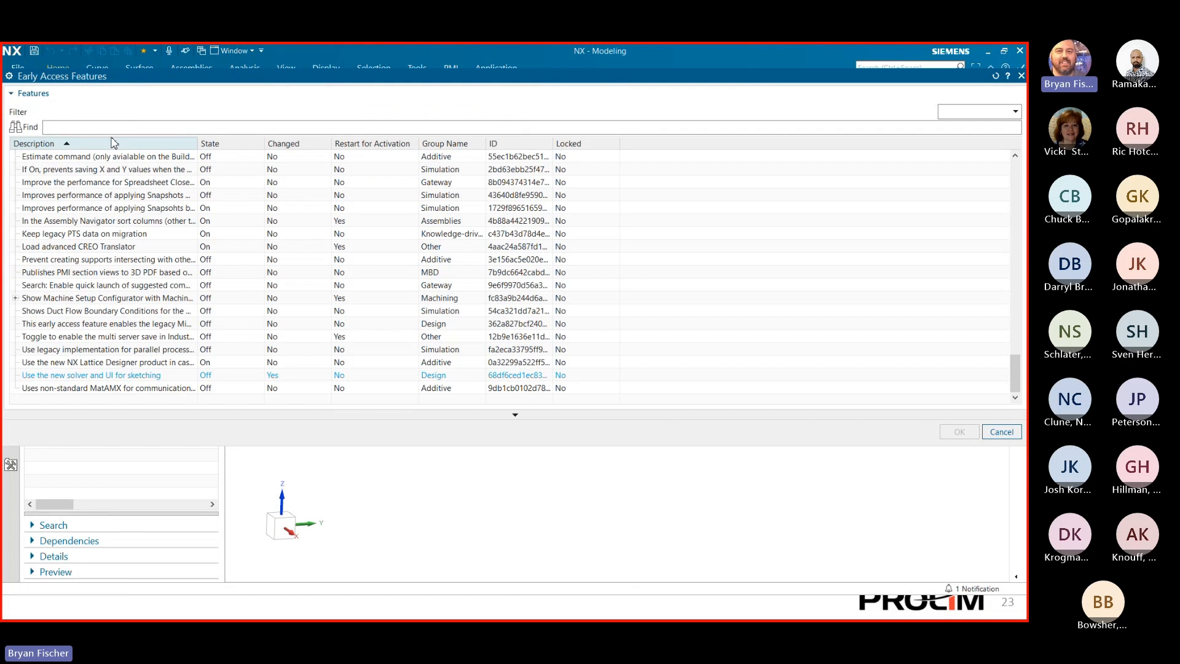
type("ske")
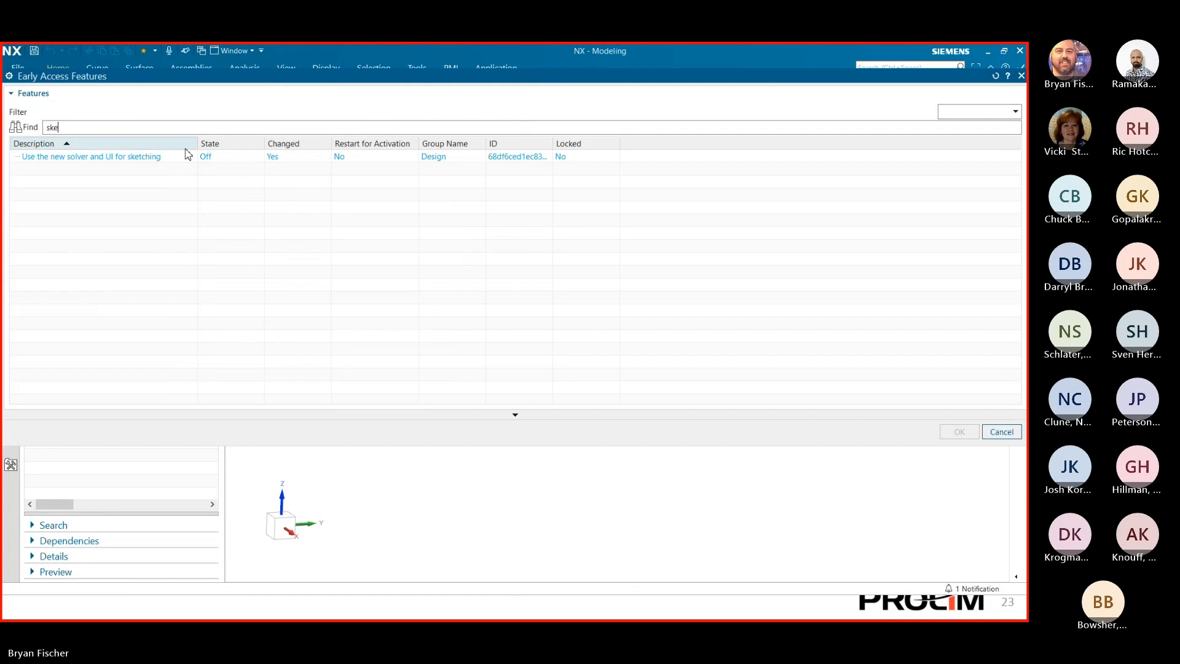
left_click(211, 157)
left_click(227, 161)
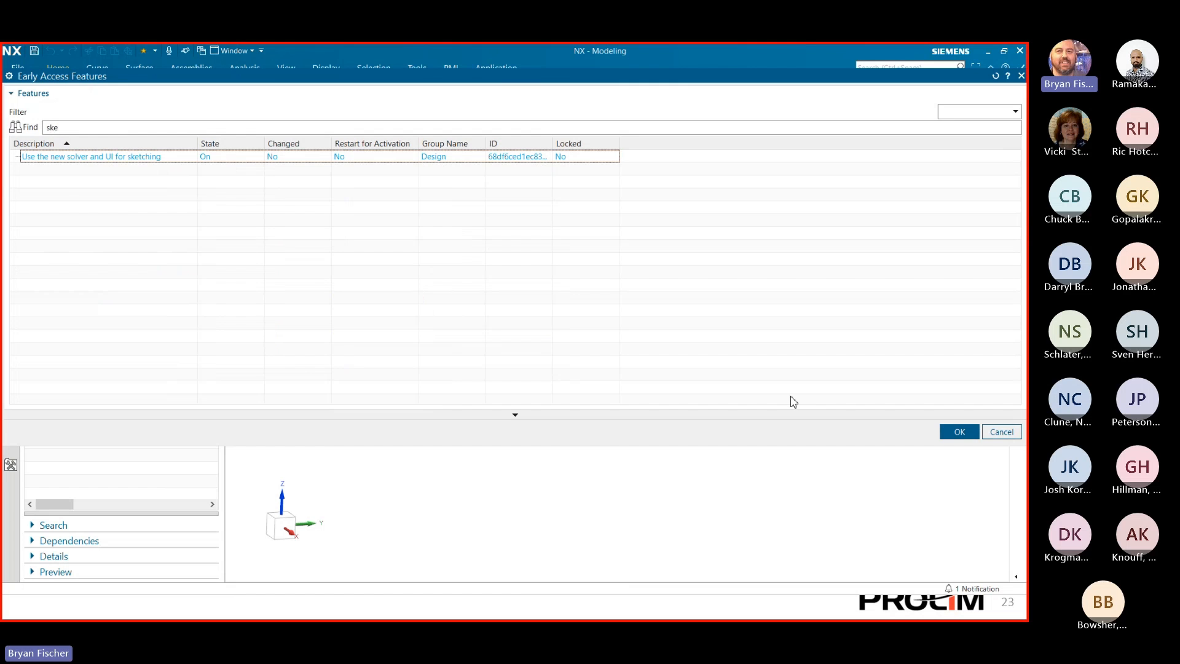
left_click(960, 433)
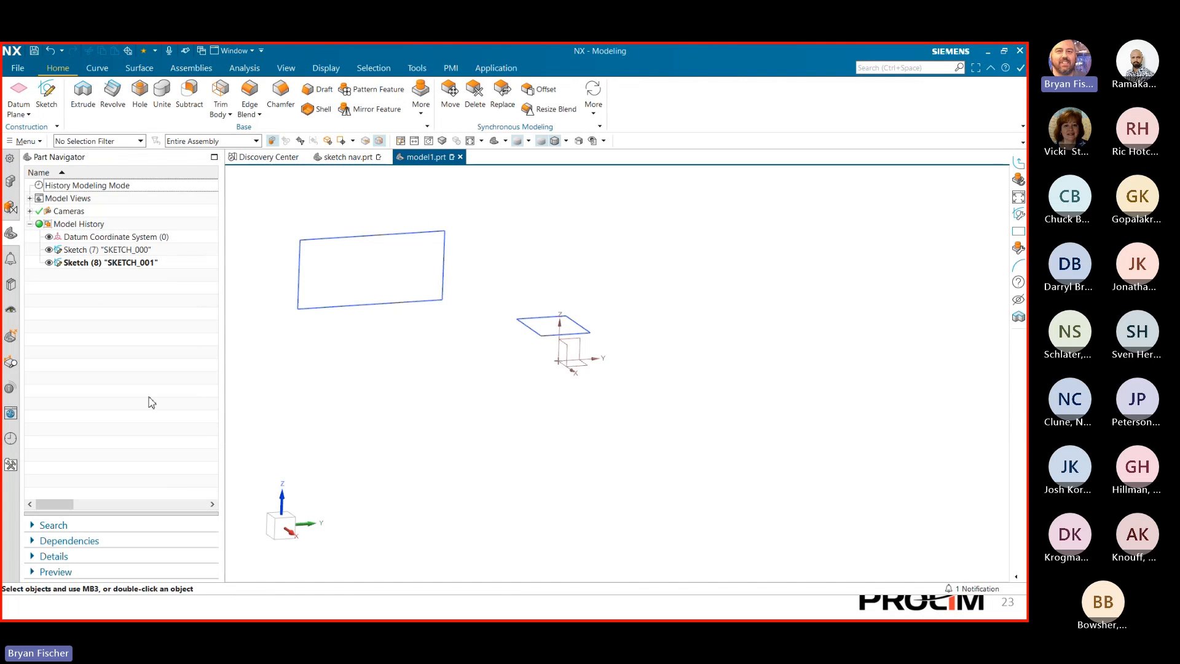
- Reopen the sketch containing the large rectangle, draw a smaller rectangle above it, and finish the sketch to keep it
double_click(335, 240)
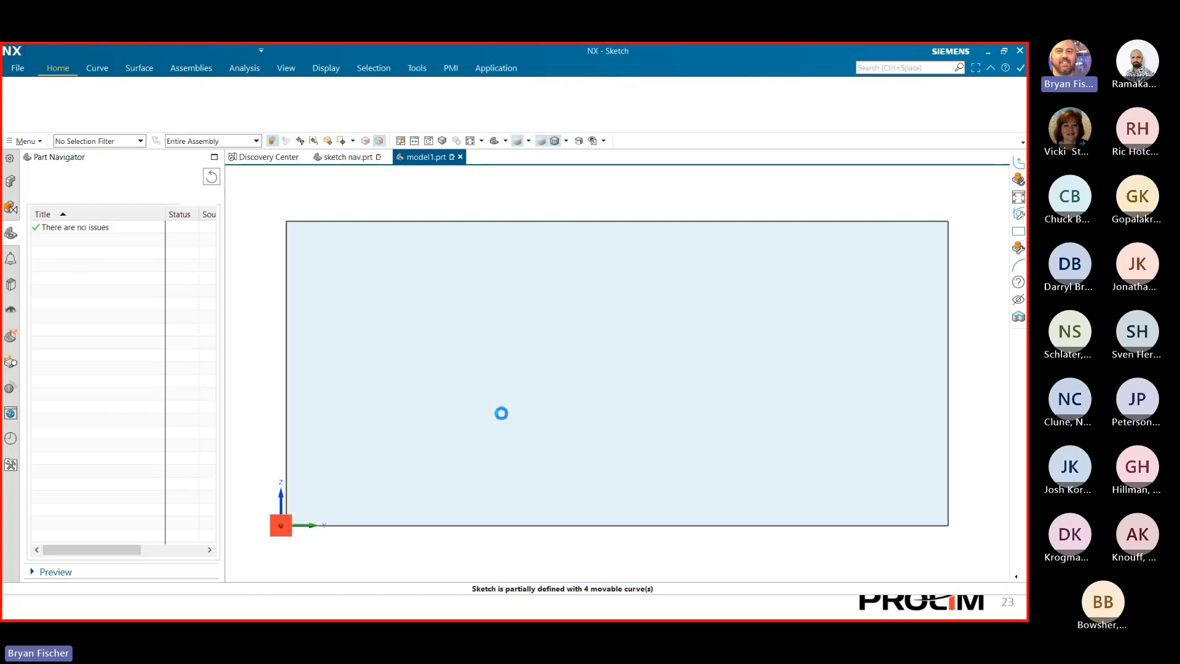
left_click(80, 102)
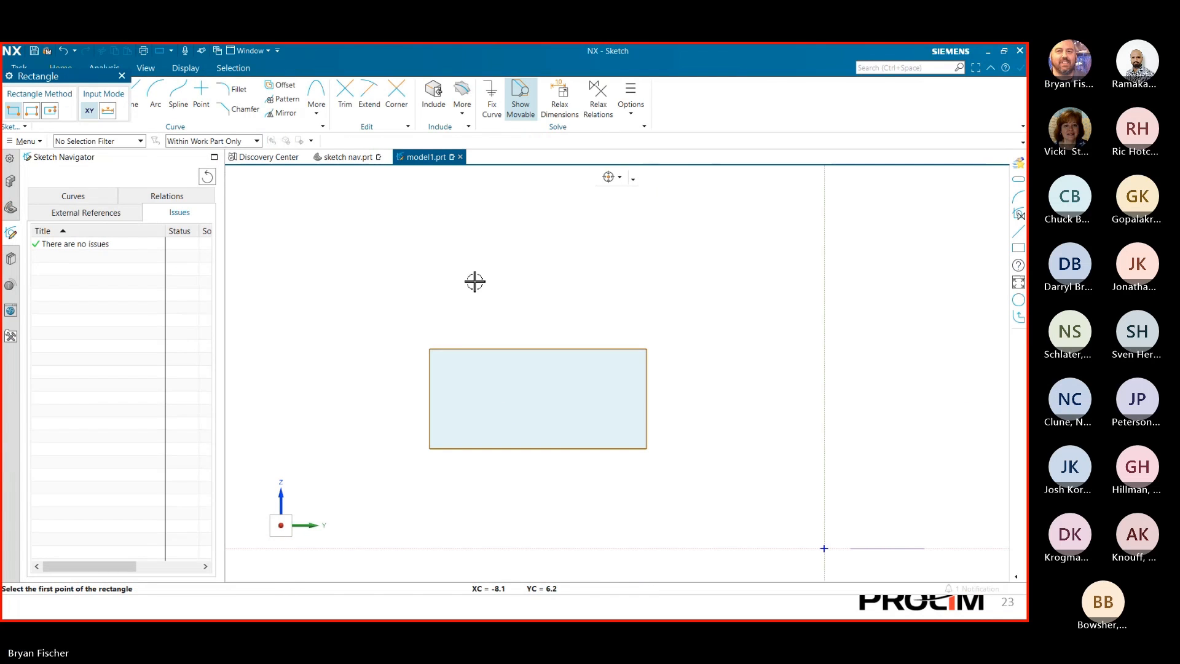
left_click(468, 249)
left_click(577, 292)
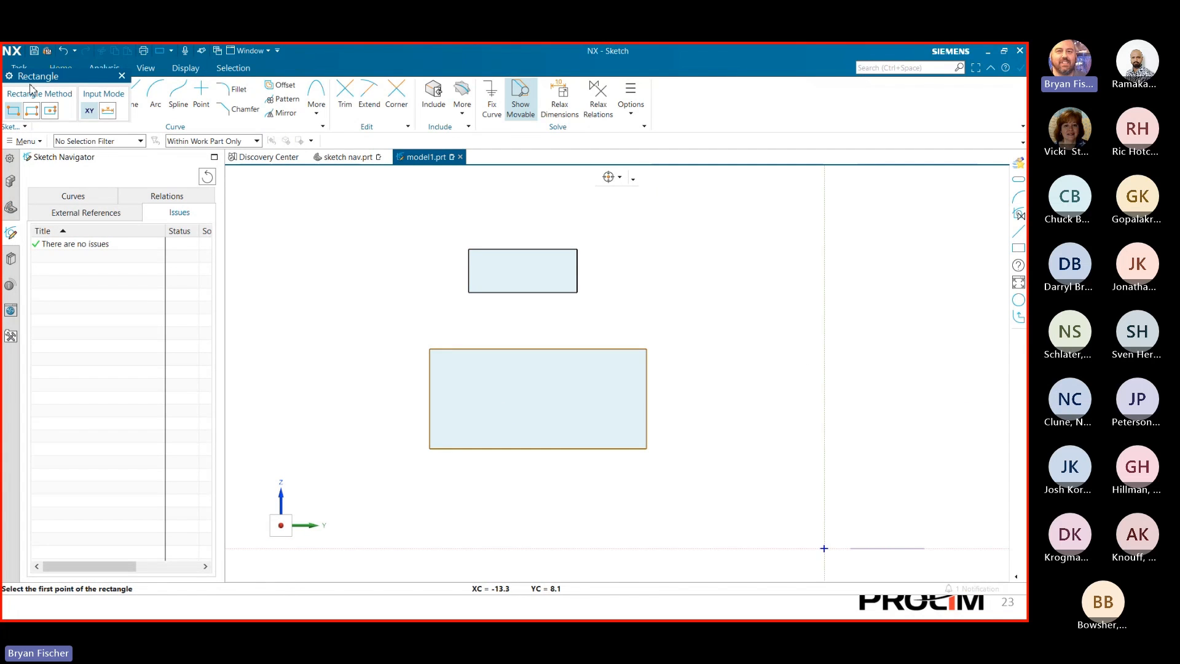
left_click(121, 76)
left_click(16, 96)
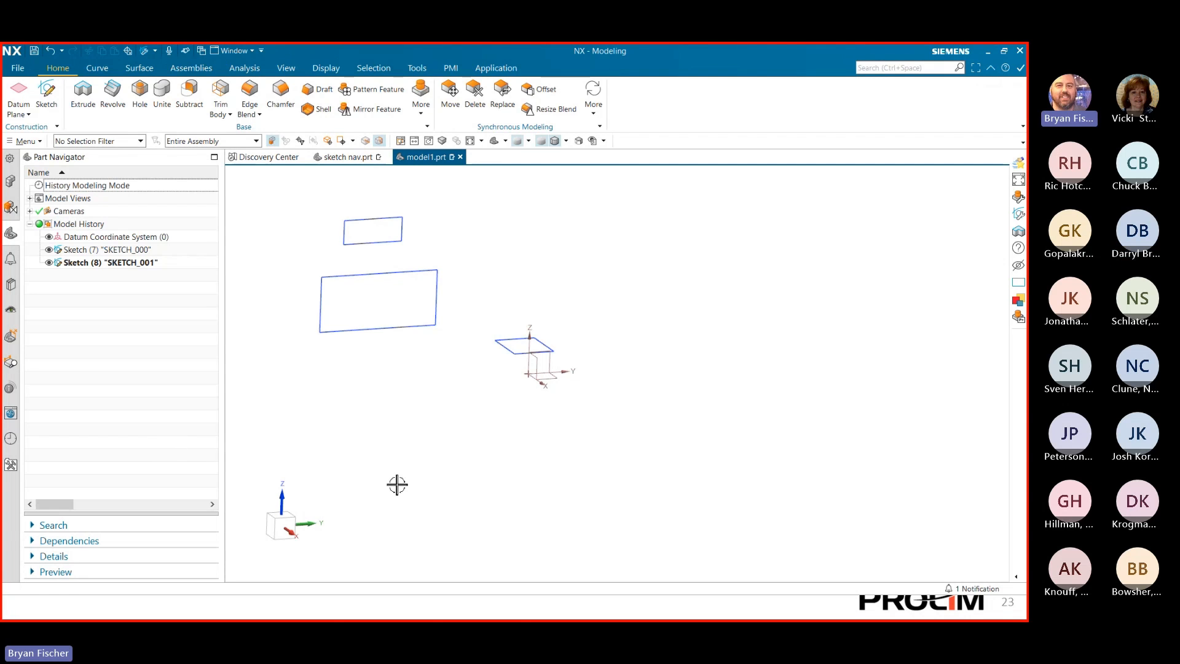
- Check the Microsoft Teams meeting window and return to NX
key("super")
mouse_move(443, 609)
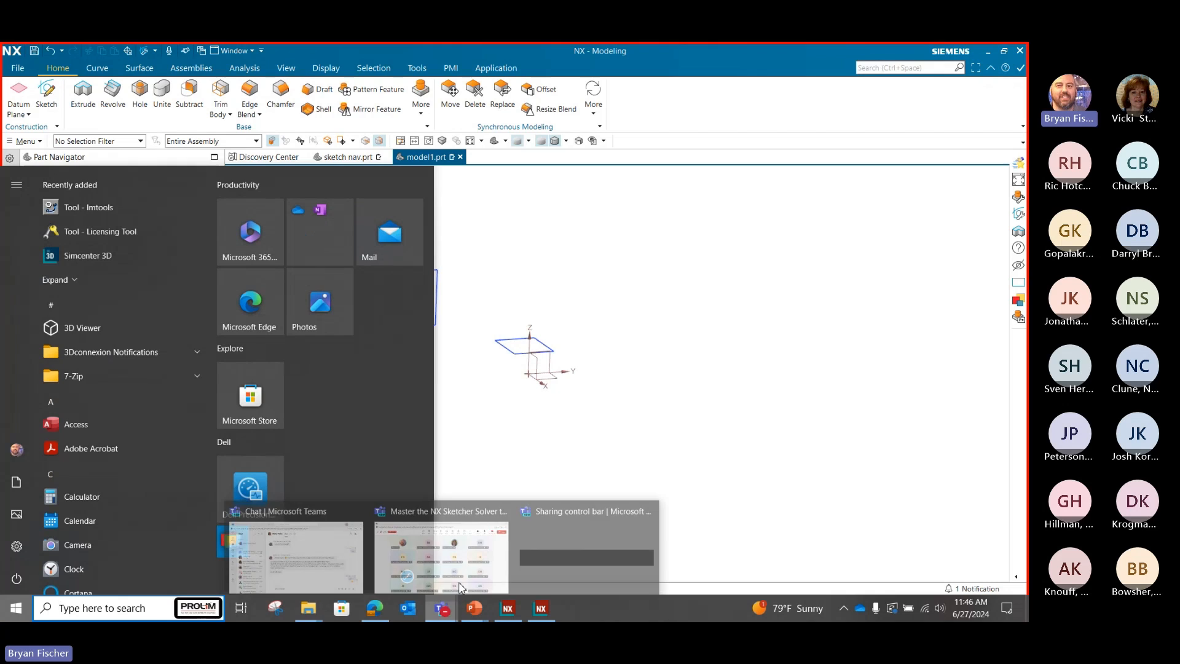
left_click(441, 553)
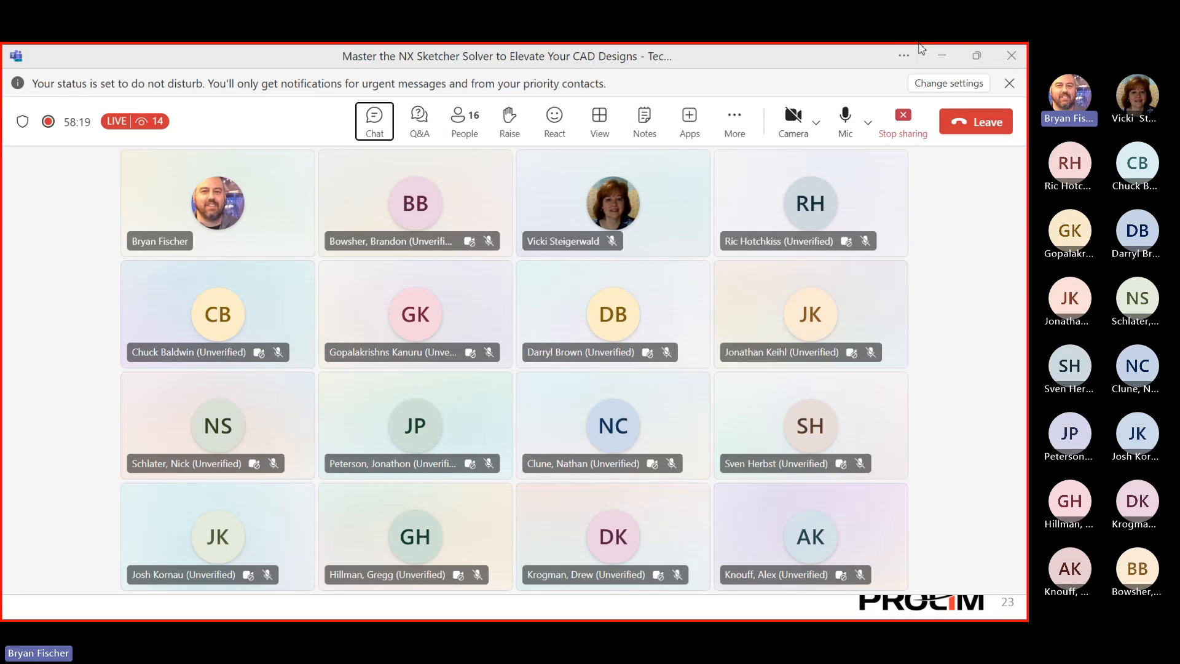
left_click(942, 55)
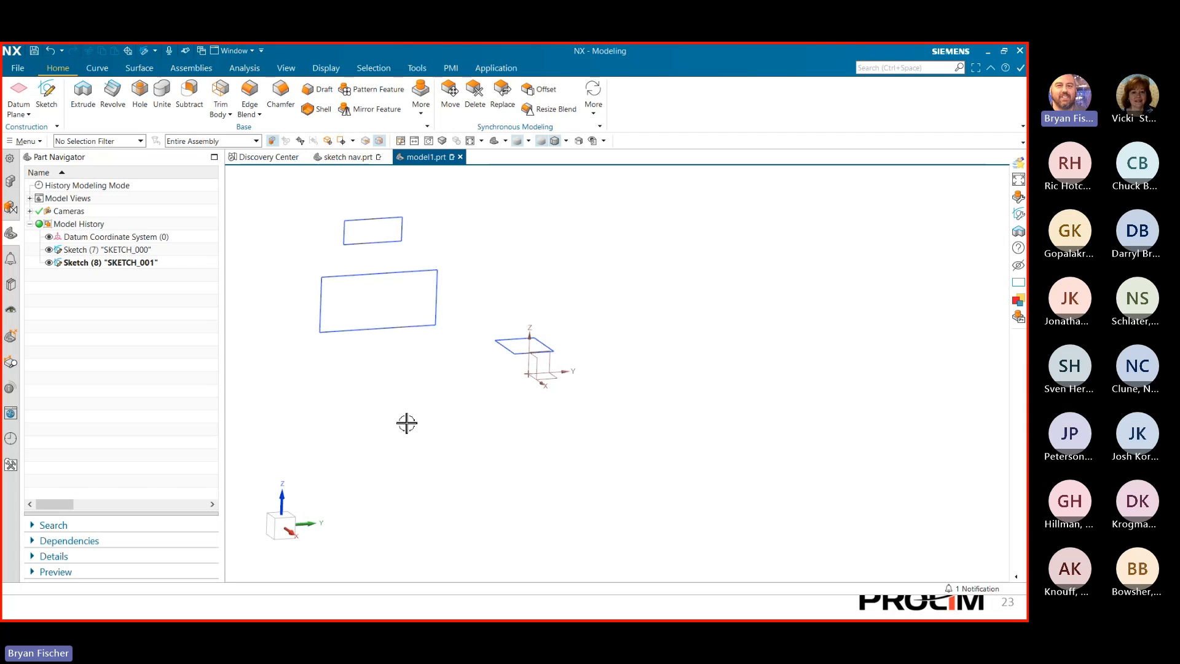
- Create a block by origin and edge lengths, 4 in long, 4 in wide and 4 in high, with no Boolean
left_click(47, 93)
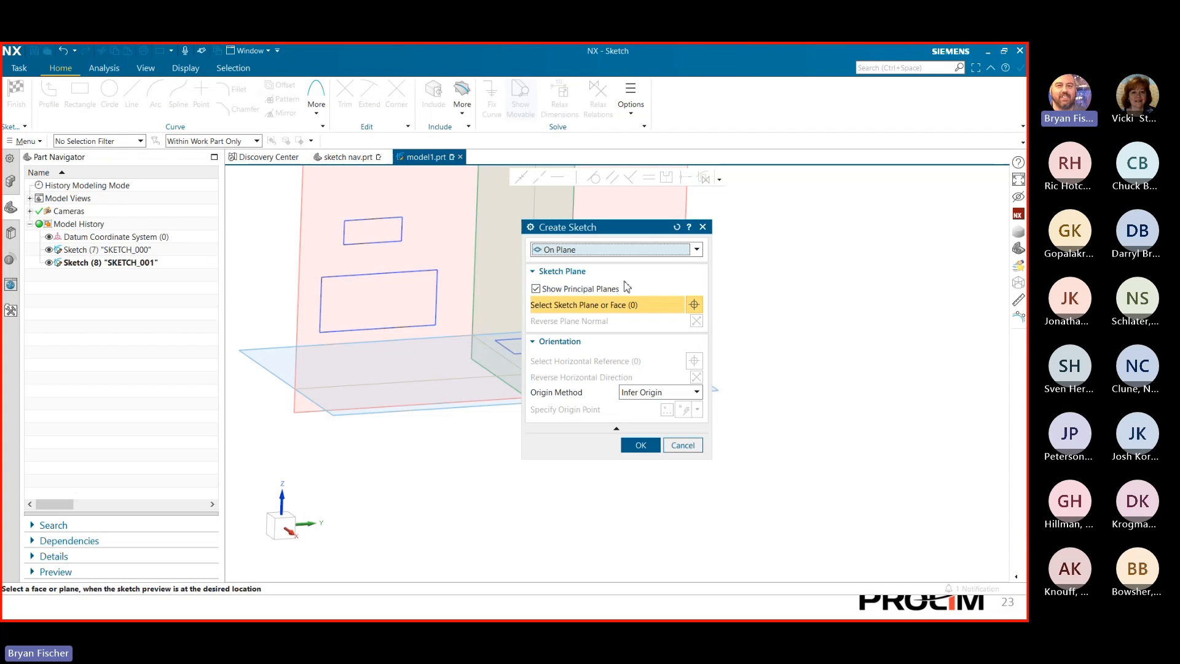
left_click(682, 445)
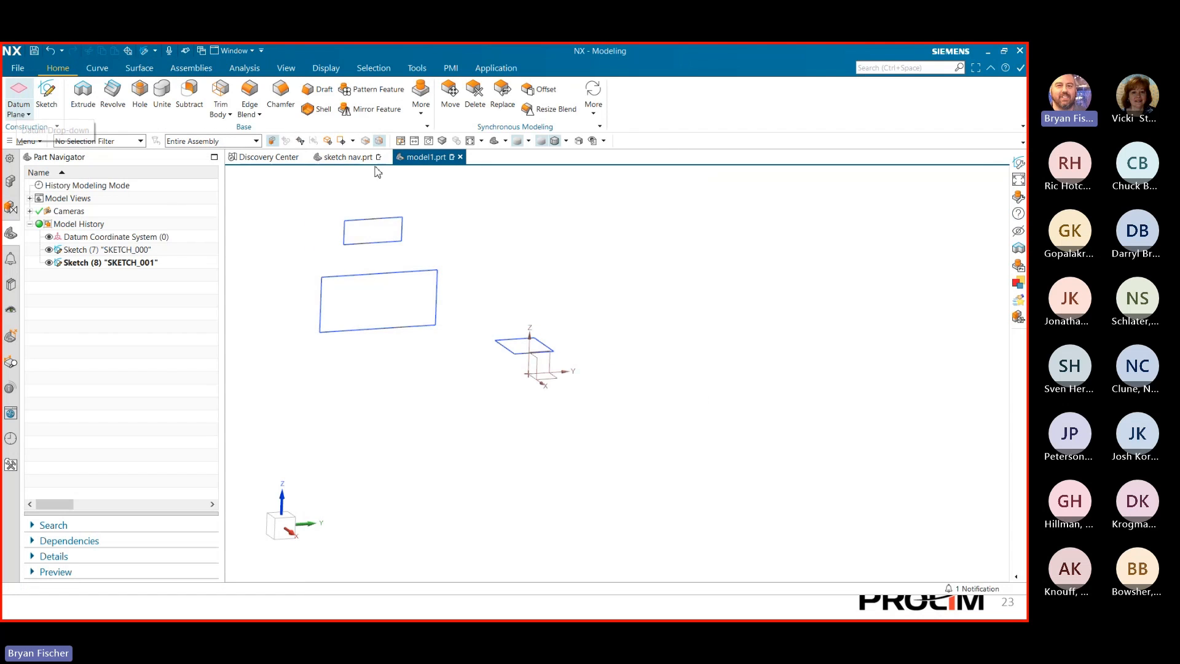
left_click(421, 98)
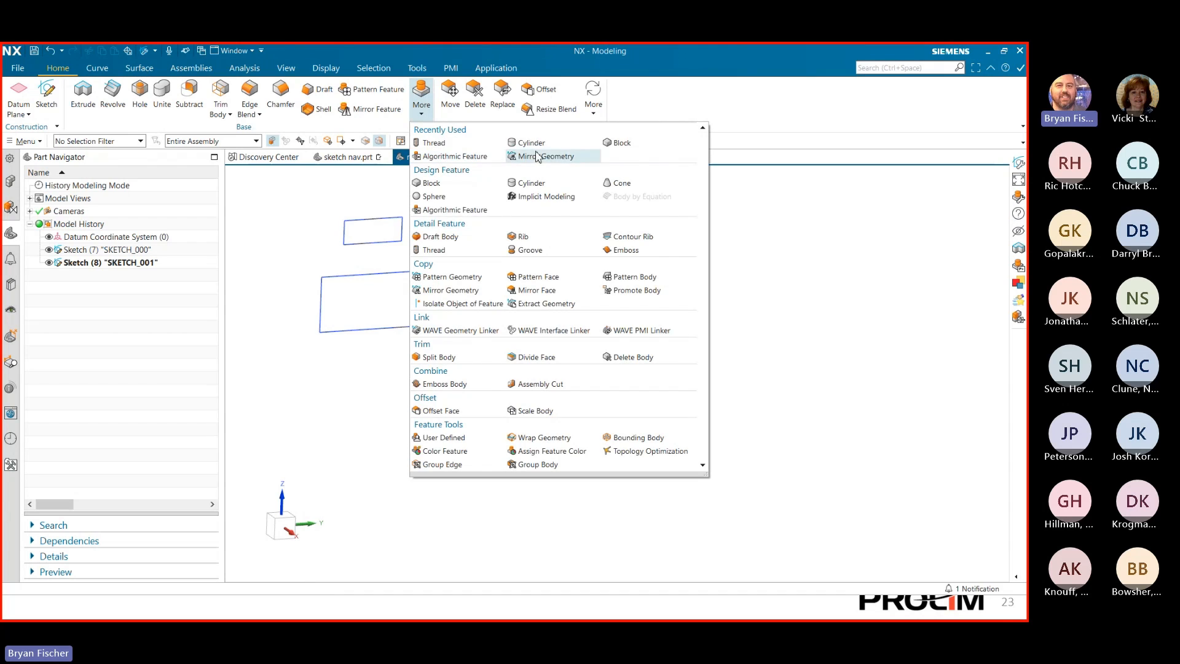
left_click(622, 144)
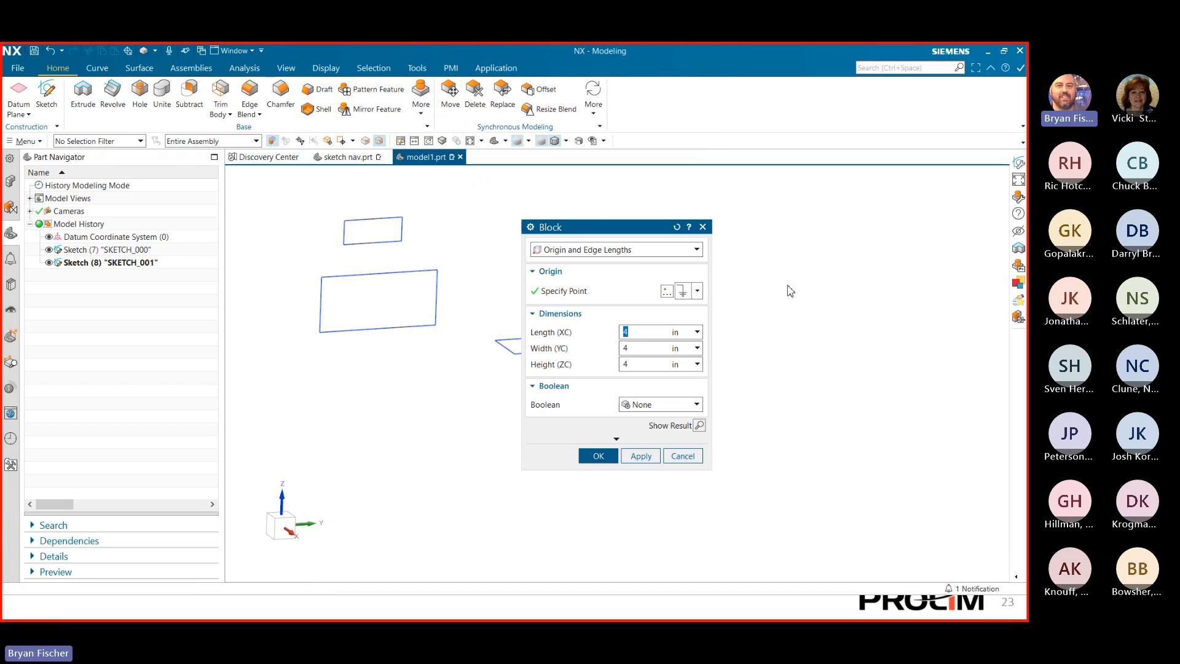
left_click(600, 455)
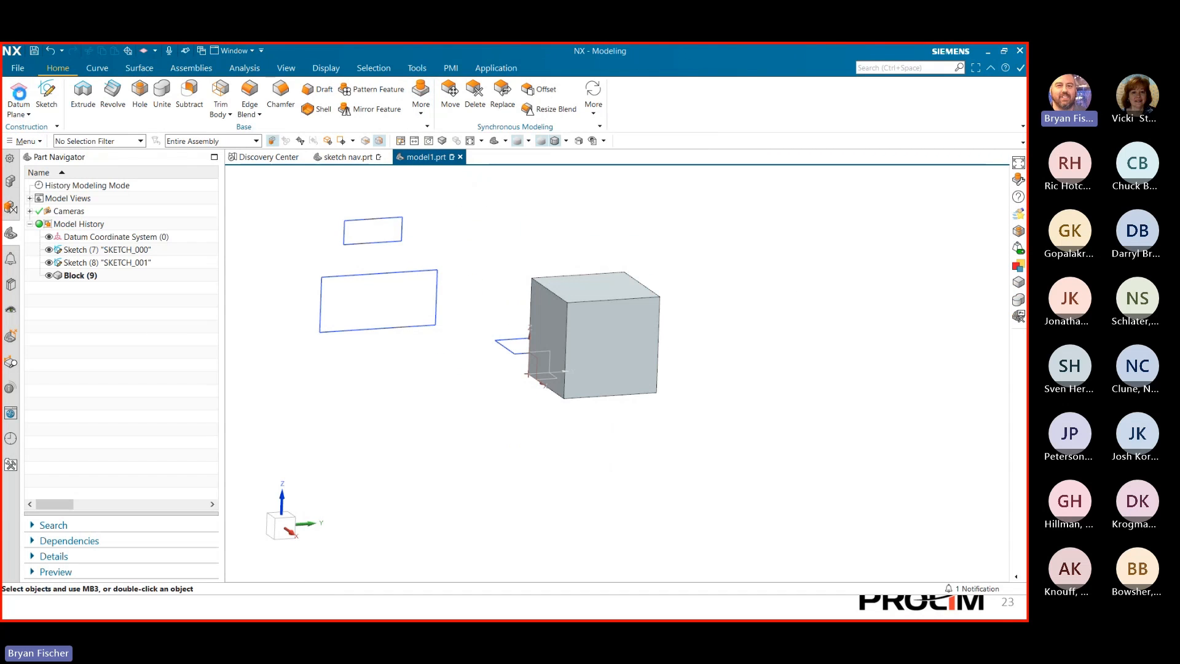
- Create an inferred datum plane through the block's upper front edge, angled 51.5° to the front face
left_click(19, 98)
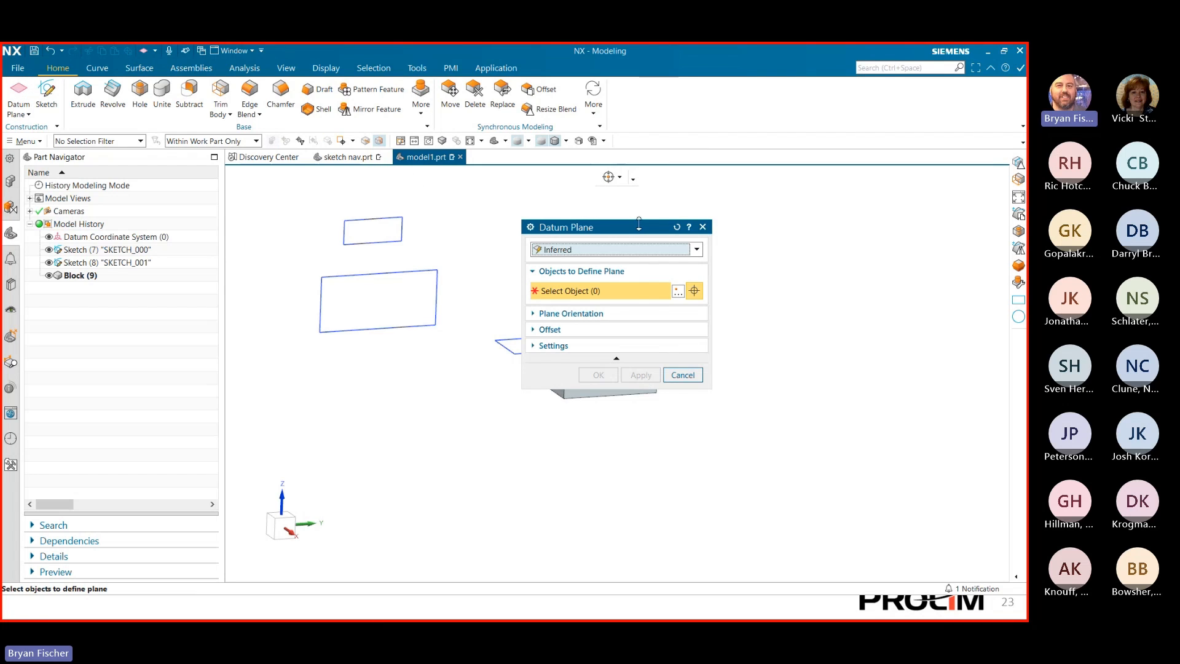
left_click_drag(642, 227, 373, 221)
left_click(605, 300)
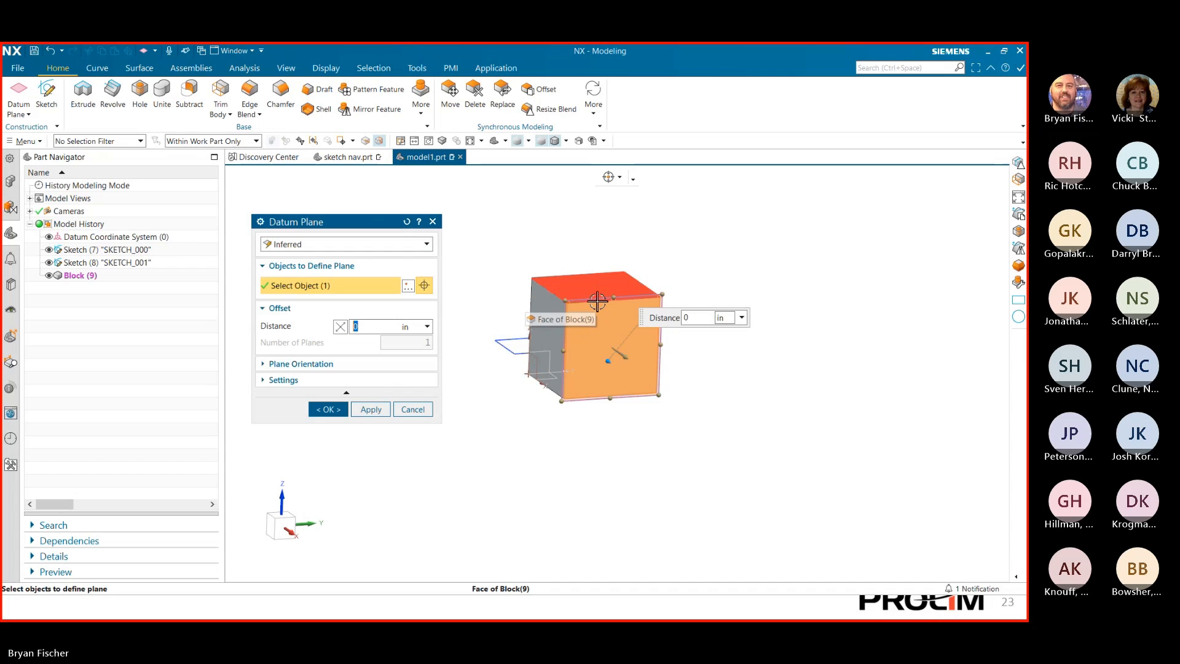
scroll(595, 301, "up", 3)
left_click(593, 304)
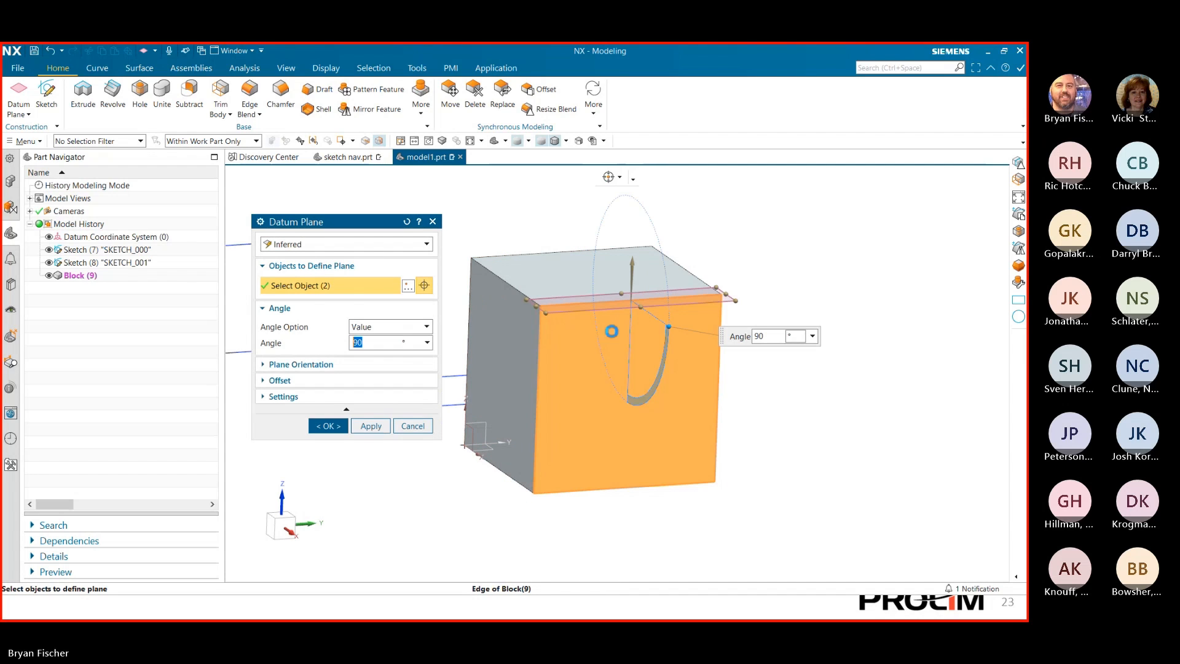
left_click_drag(674, 330, 594, 358)
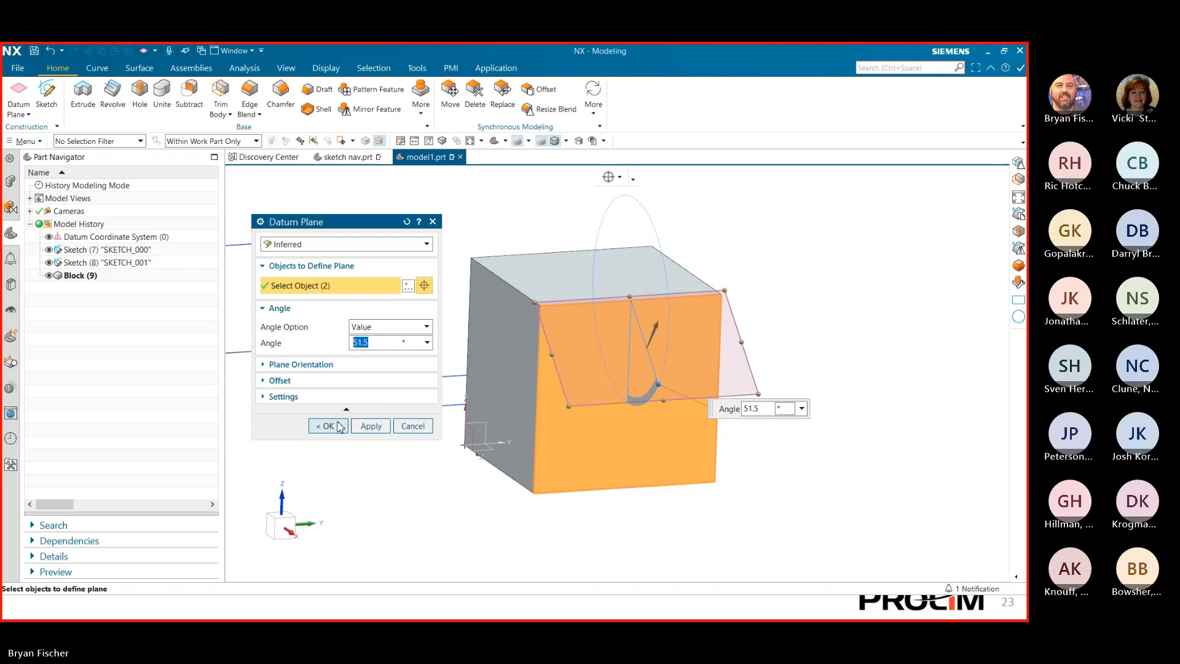
left_click(328, 426)
- Start a new sketch, turn off Show Principal Planes to inspect the angled datum plane as a sketch plane, and cancel the sketch
left_click(46, 95)
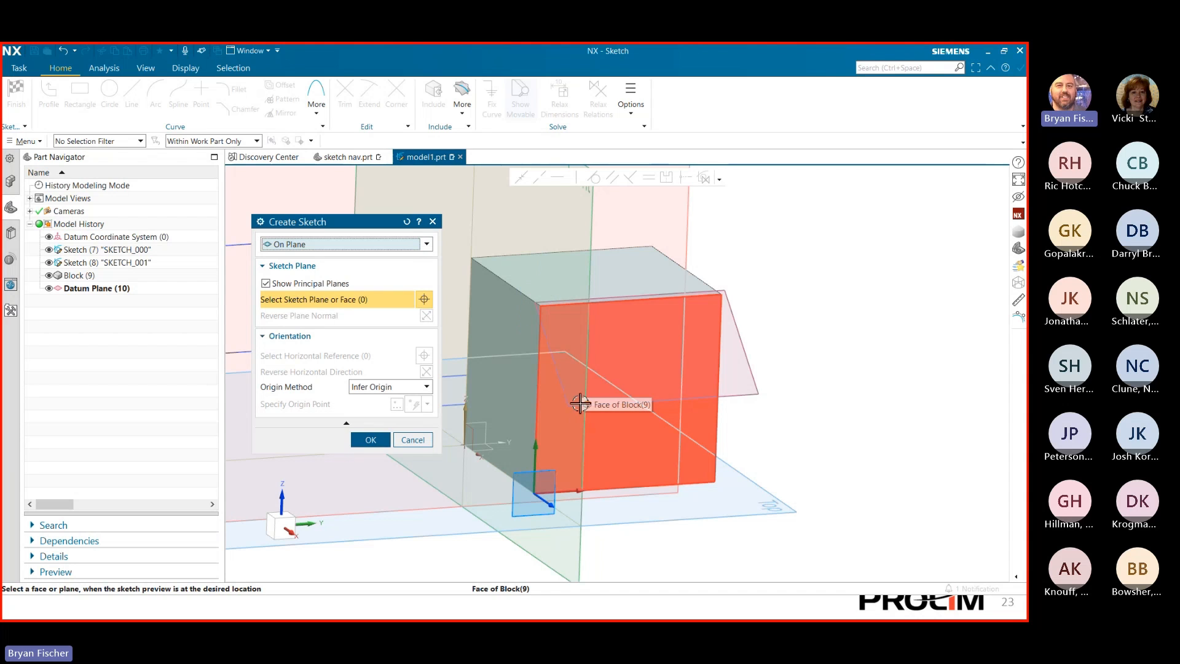
middle_click_drag(603, 414, 638, 393)
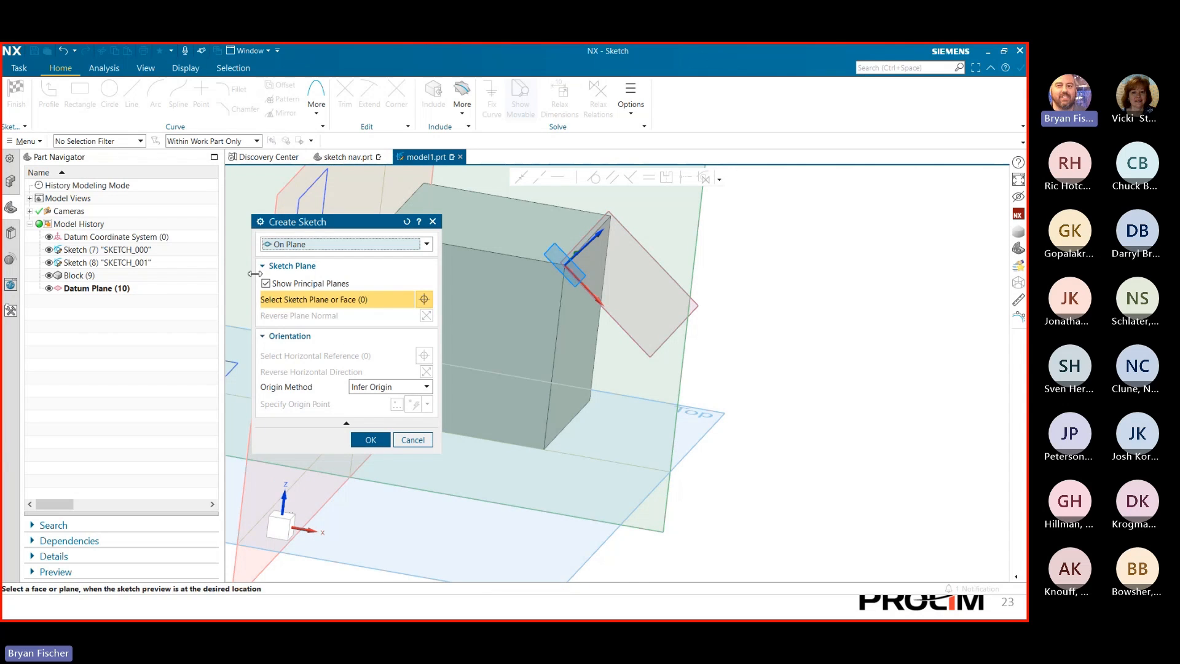
left_click(268, 284)
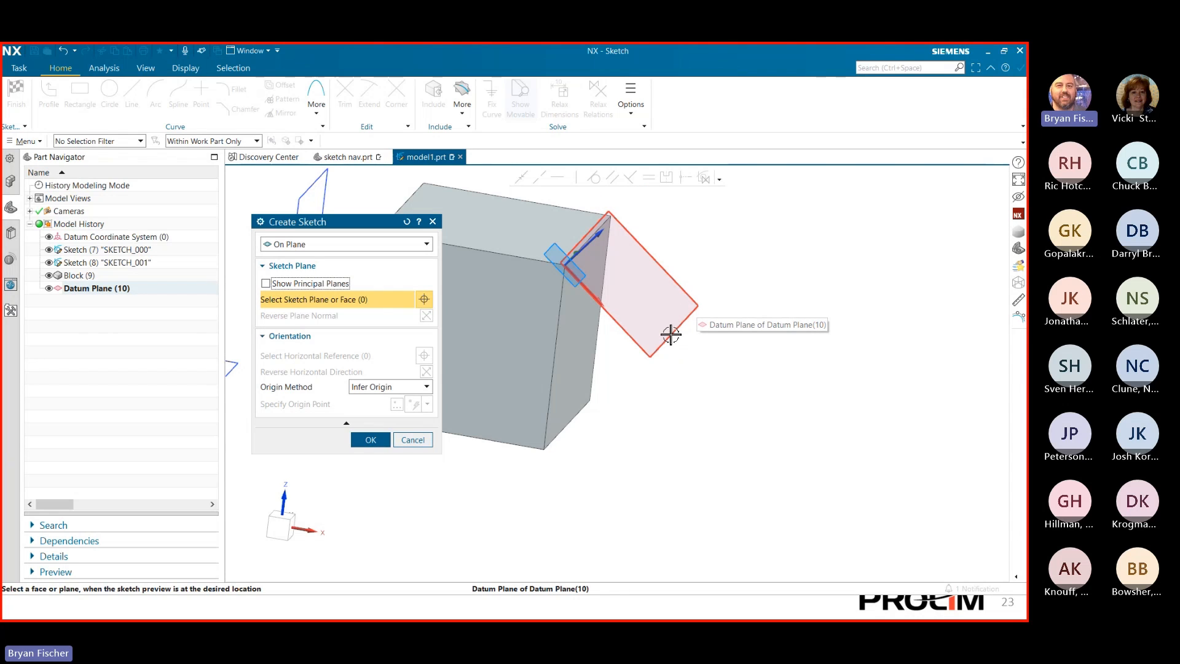
left_click(411, 440)
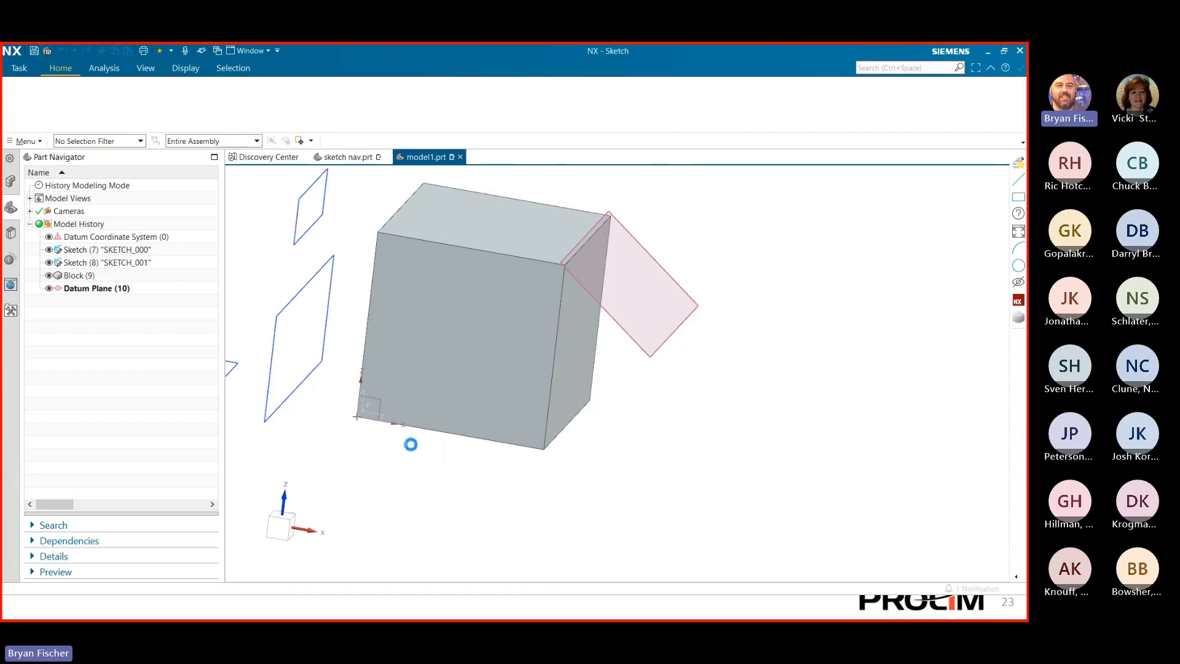
- Switch to the PowerPoint slide show and go back to the Create a Sketch slide about the NX 2406 enhancement
middle_click_drag(410, 443, 437, 442)
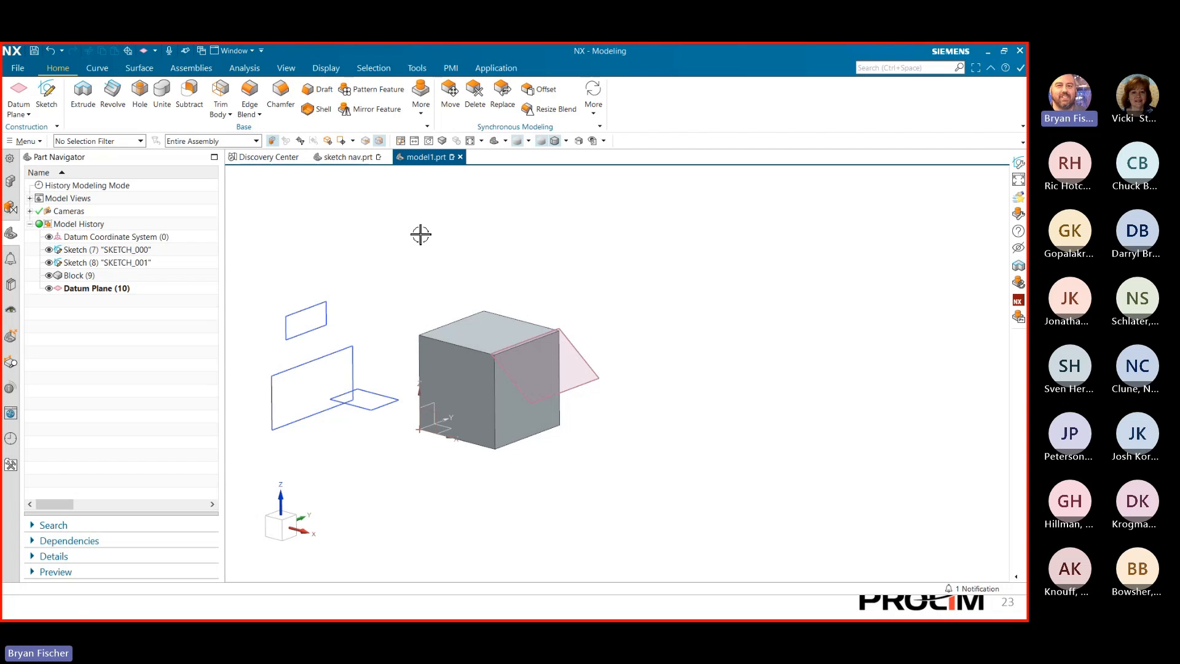
key("super")
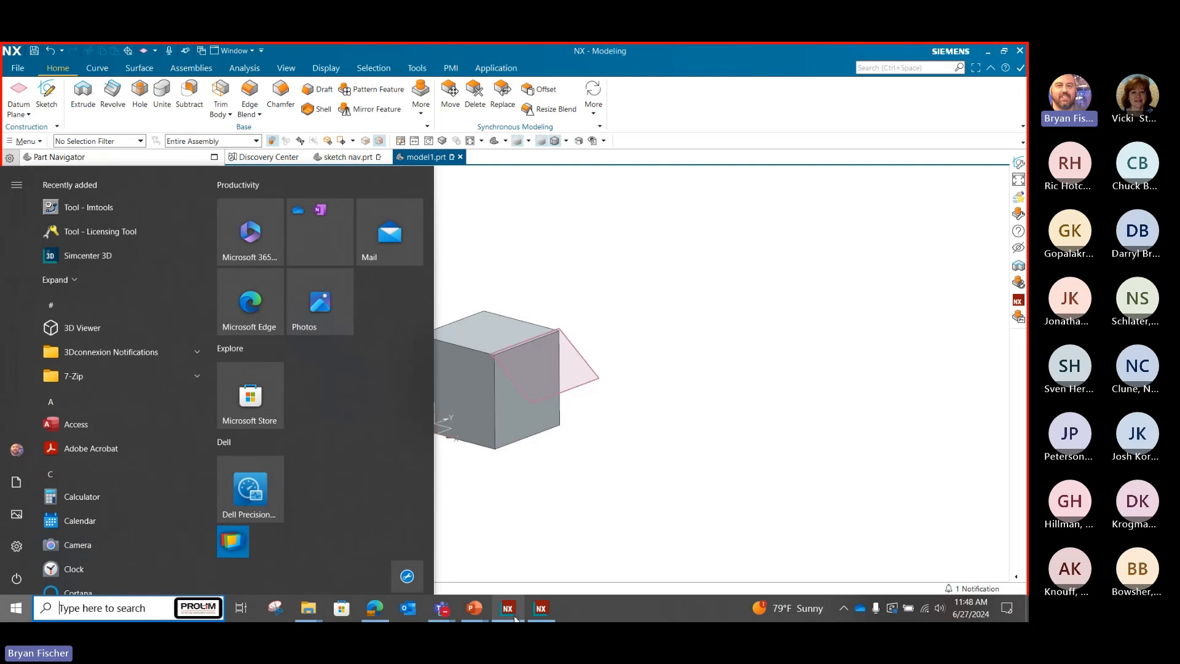
mouse_move(477, 616)
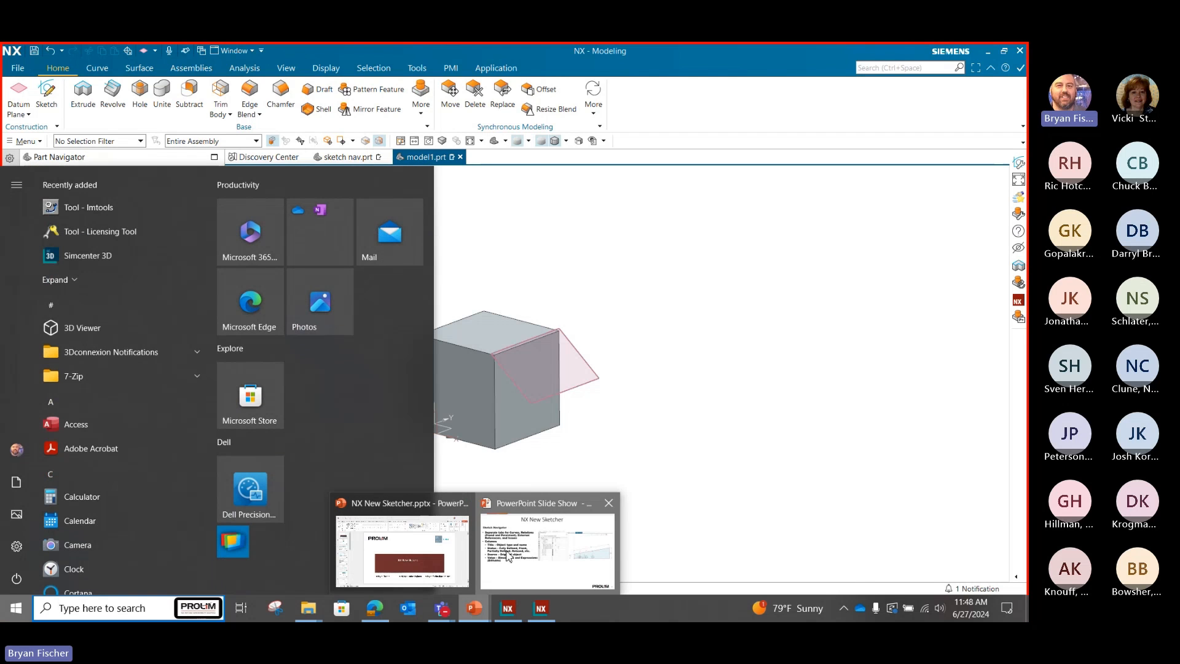
left_click(510, 556)
key("Left")
key("Left")
key("Left")
key("Left")
key("Left")
key("Left")
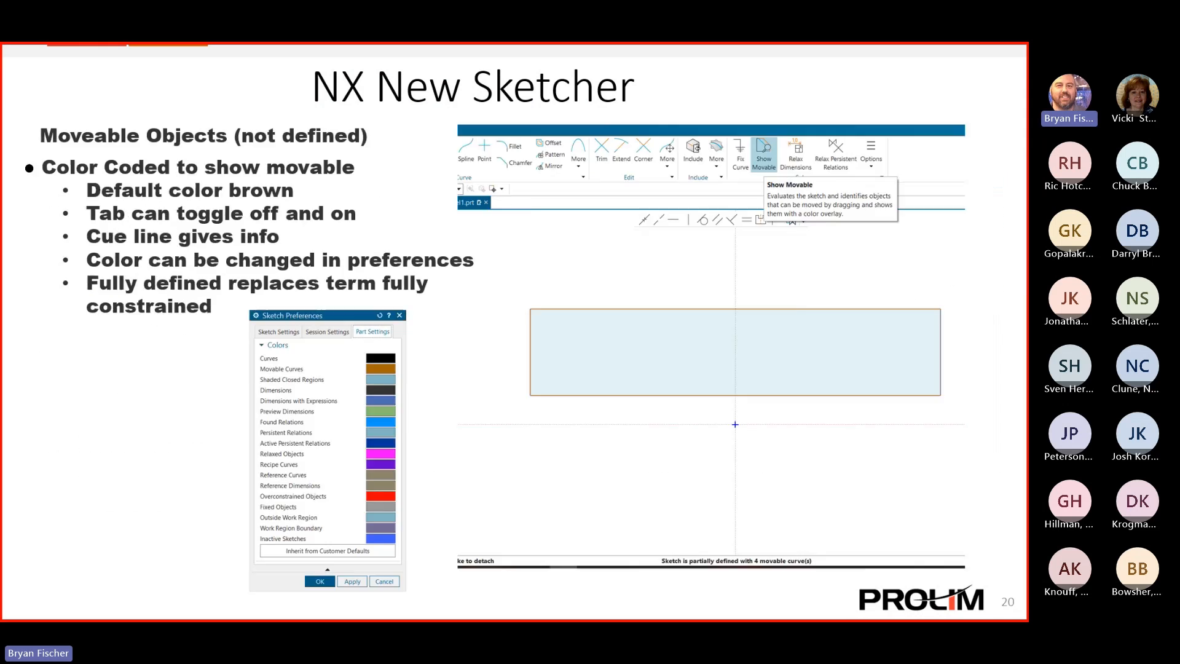
key("Right")
key("Left")
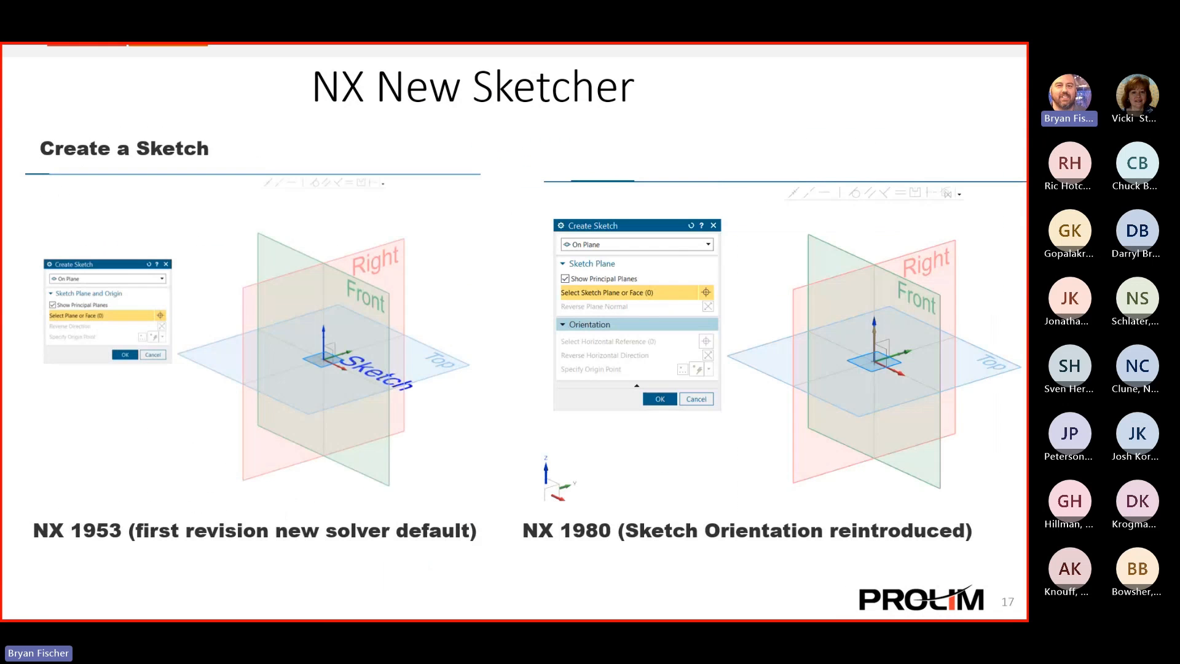
key("Right")
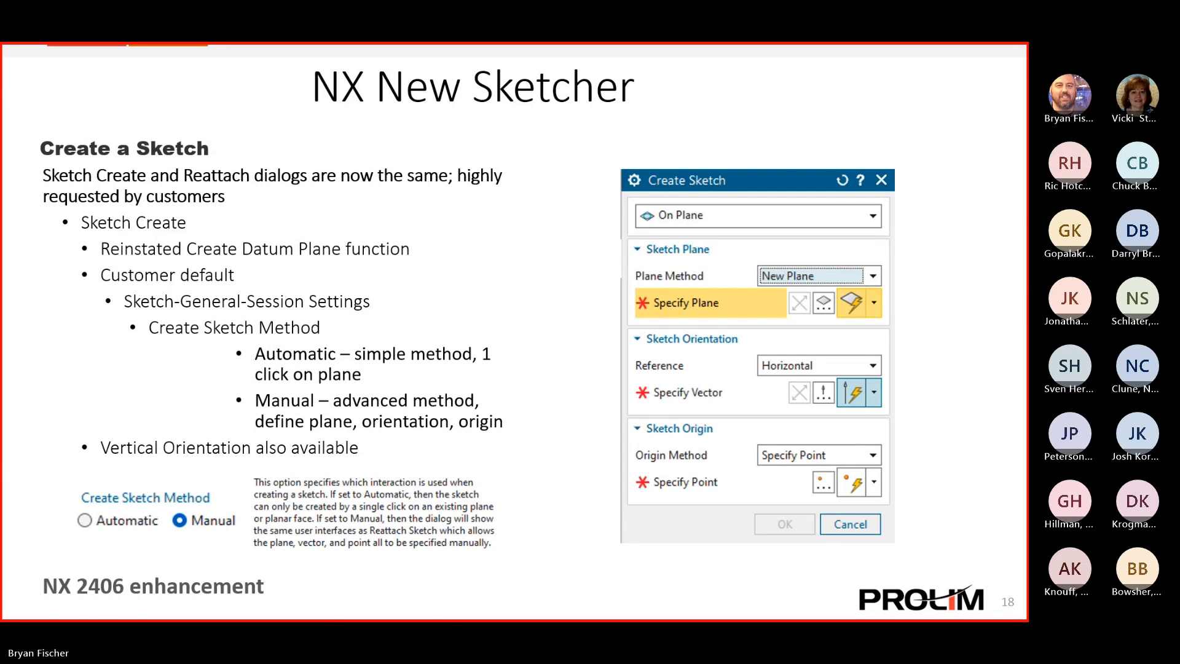
- Switch to the Microsoft Teams meeting window to view the participants
key("super")
mouse_move(442, 603)
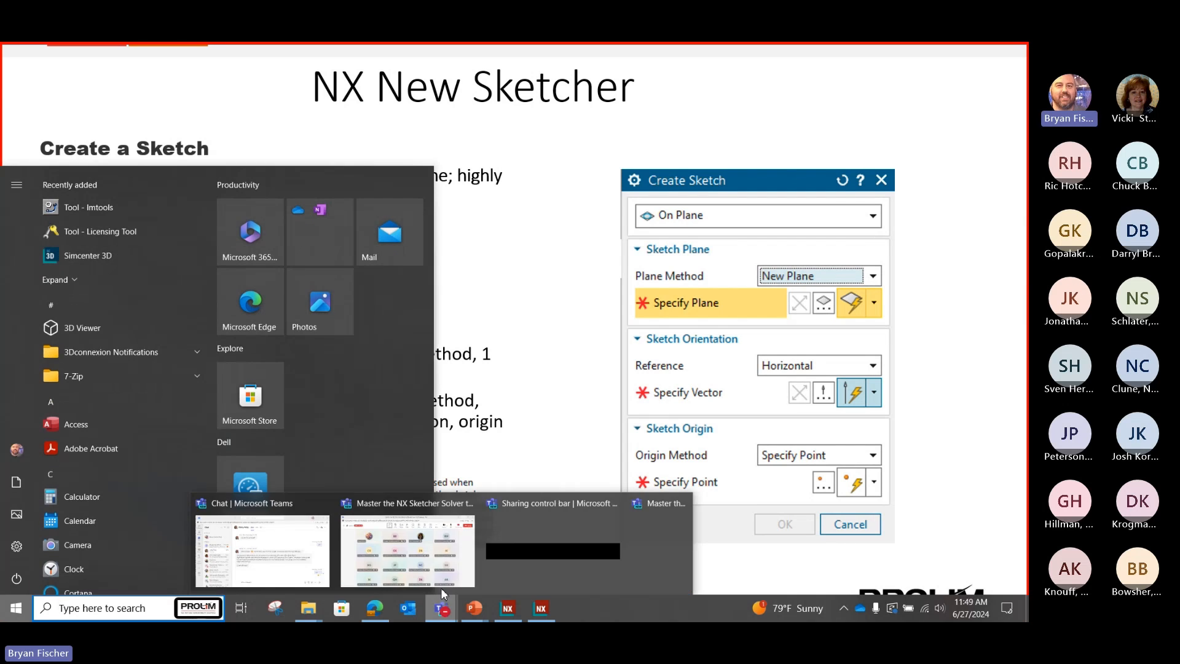
left_click(416, 550)
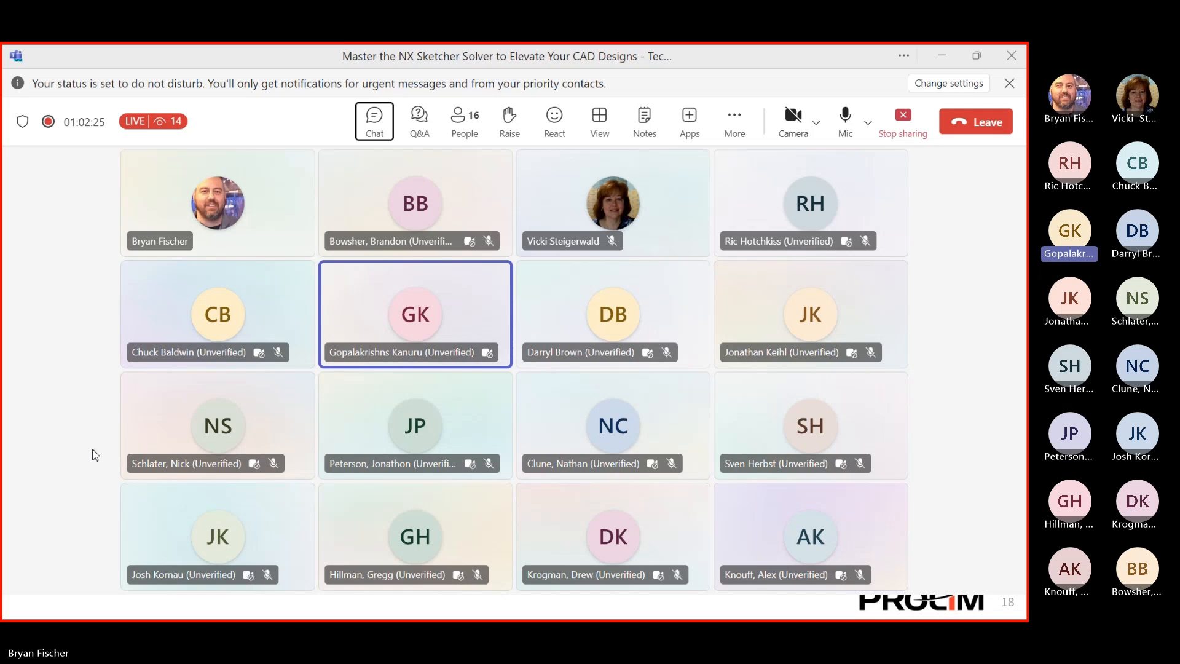
- Switch back to NX, open the sketch containing the two upright rectangles for editing, and check its sketch options
key("super")
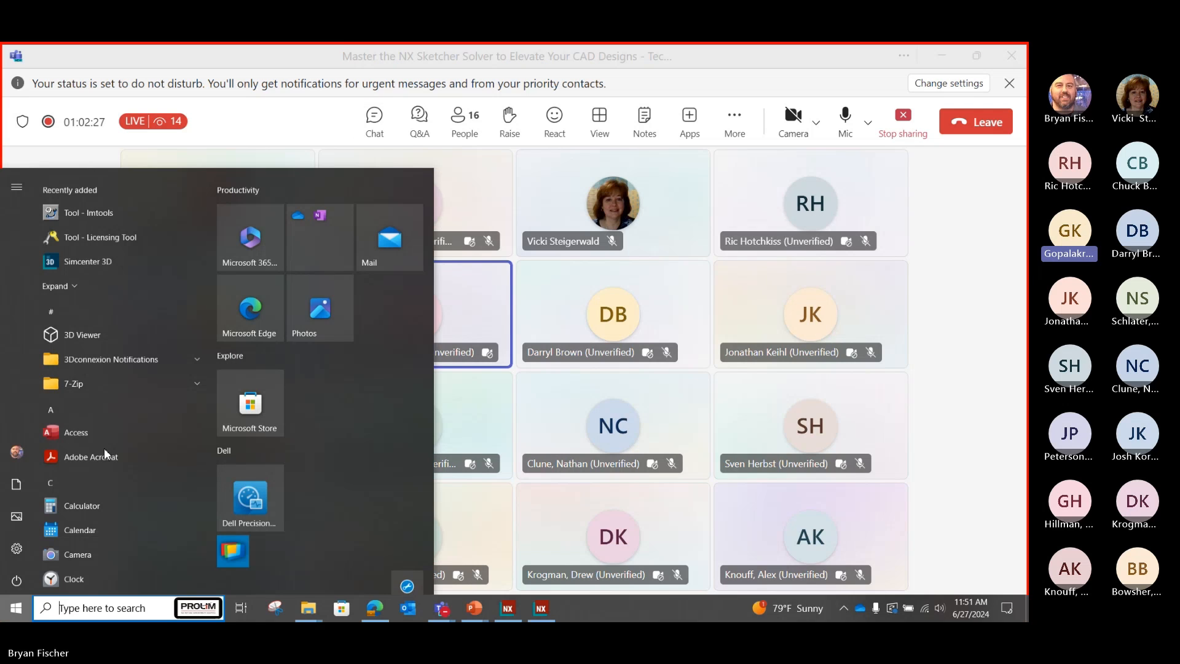
mouse_move(453, 617)
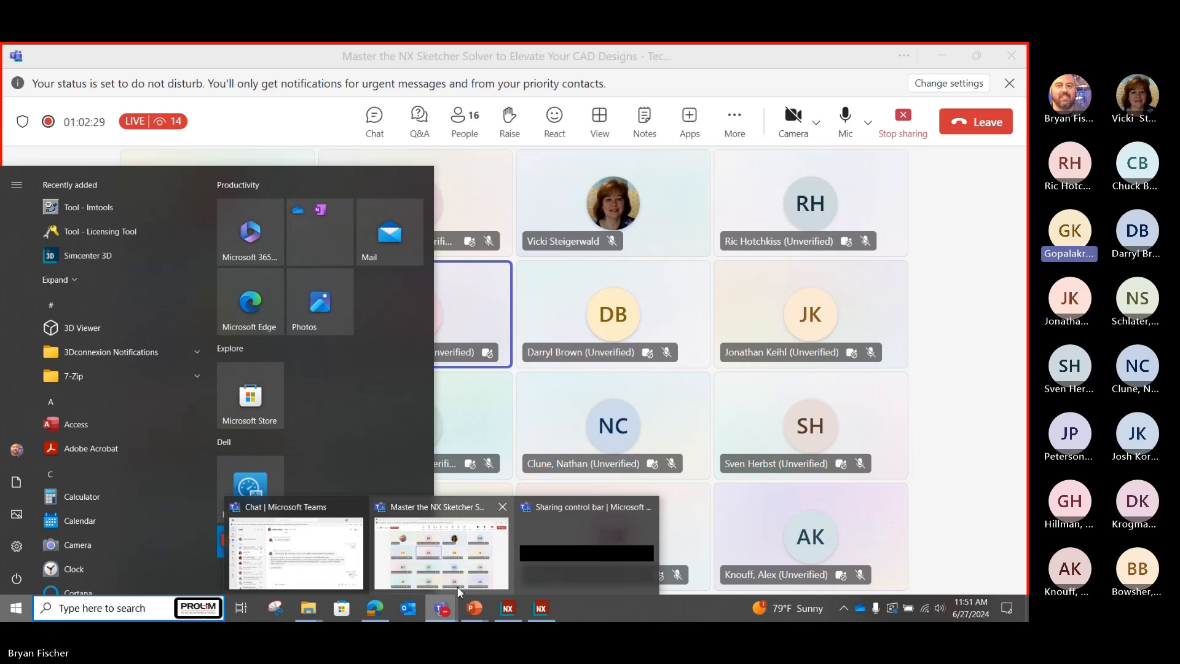
left_click(510, 610)
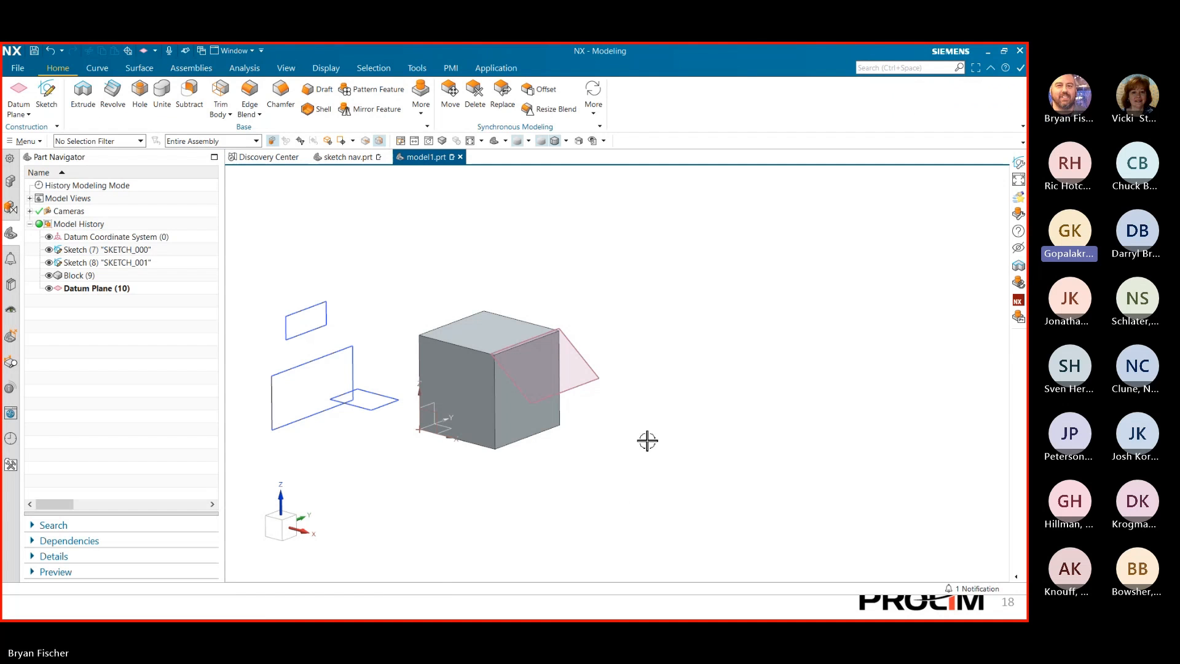
double_click(326, 309)
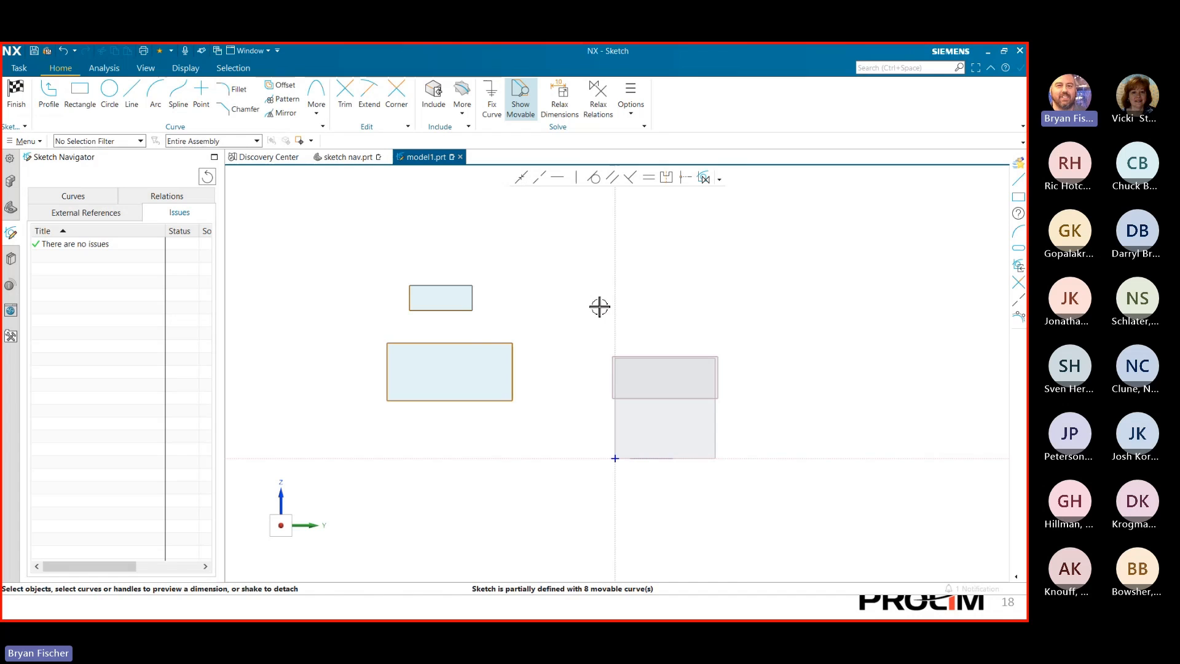
left_click(627, 115)
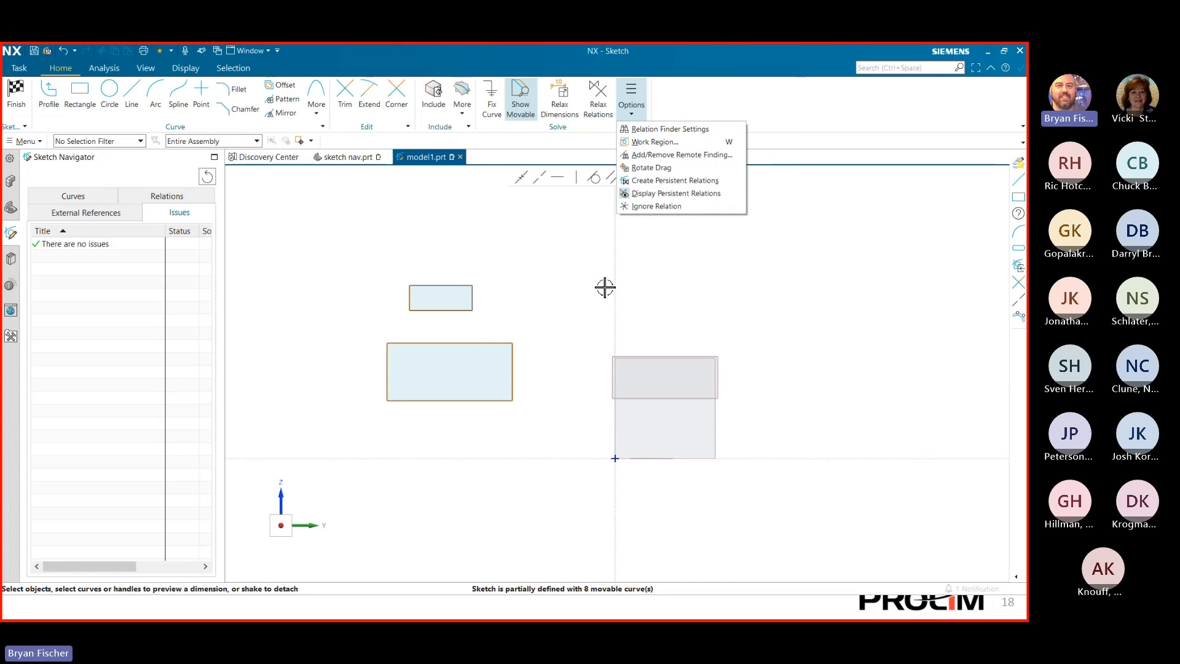
left_click(545, 357)
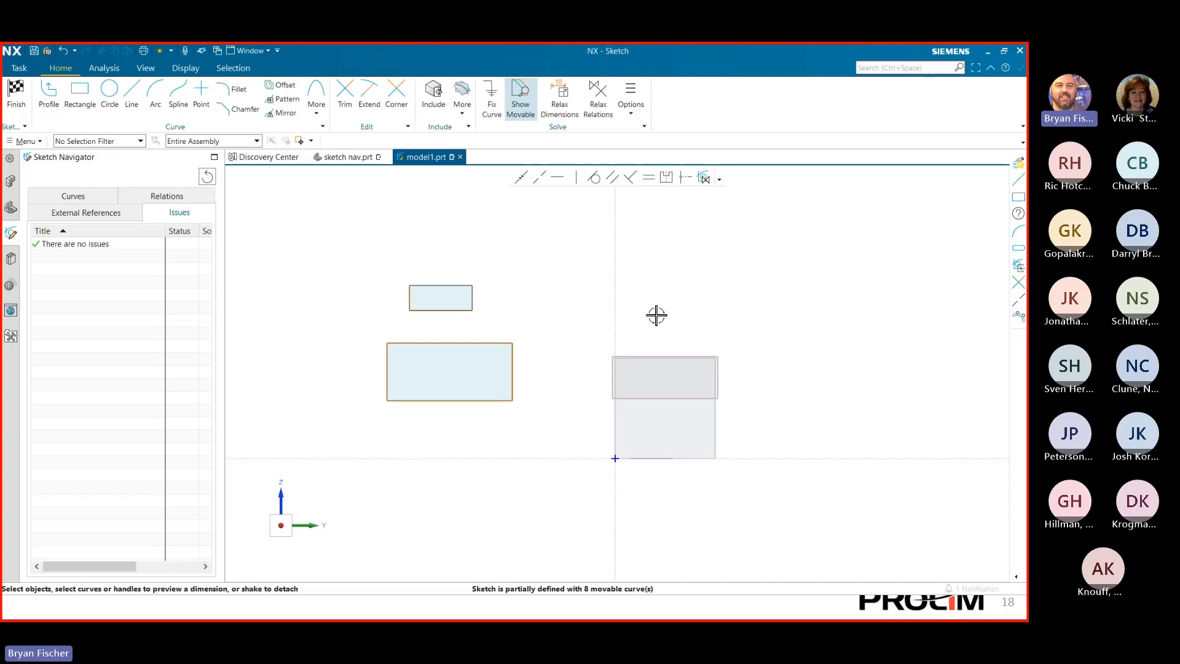
- Turn on Create Persistent Relations and apply a vertical relation to the right edge of the larger rectangle
scroll(514, 371, "up", 2)
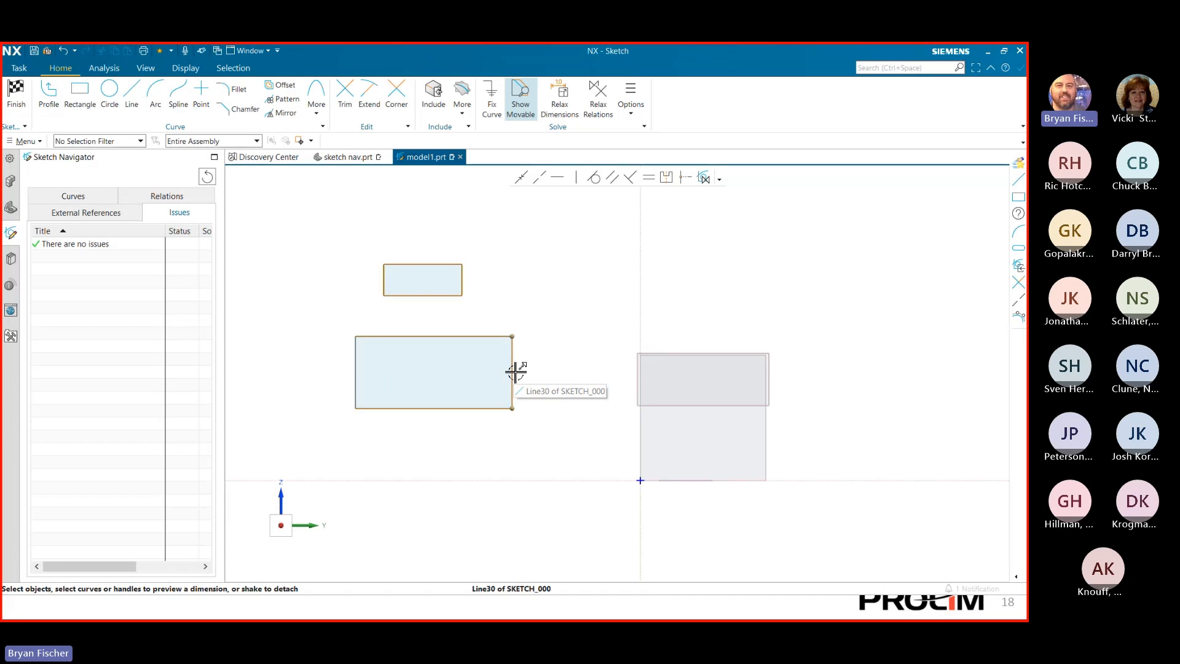
left_click(512, 341)
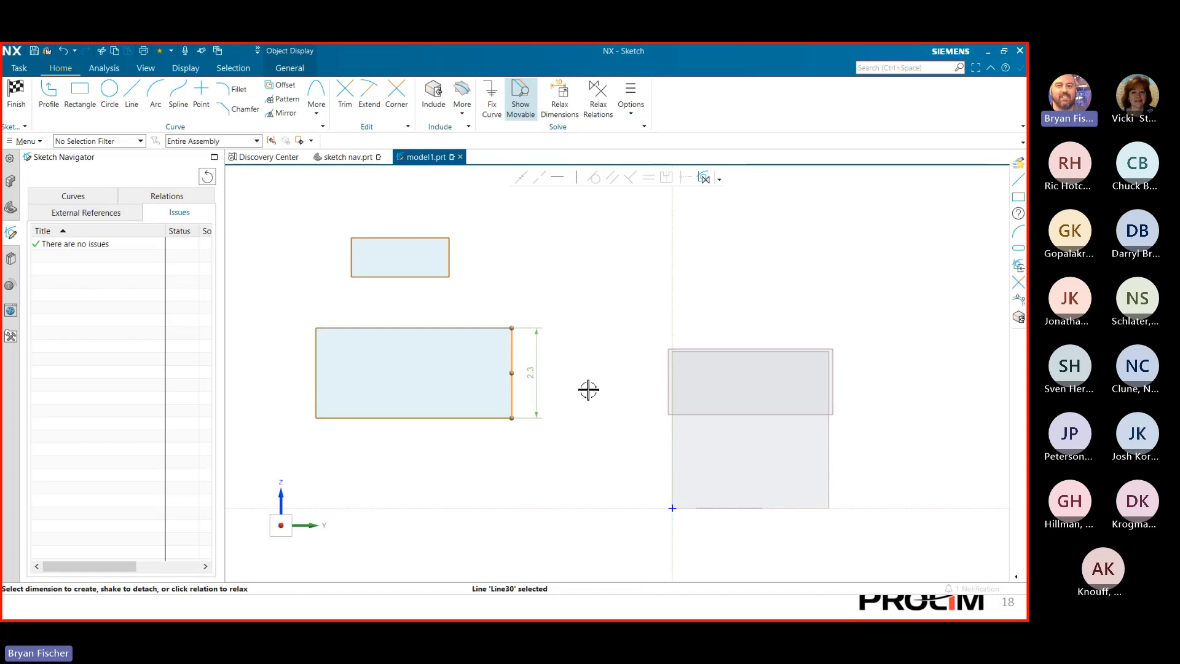
key("Escape")
scroll(588, 390, "down", 2)
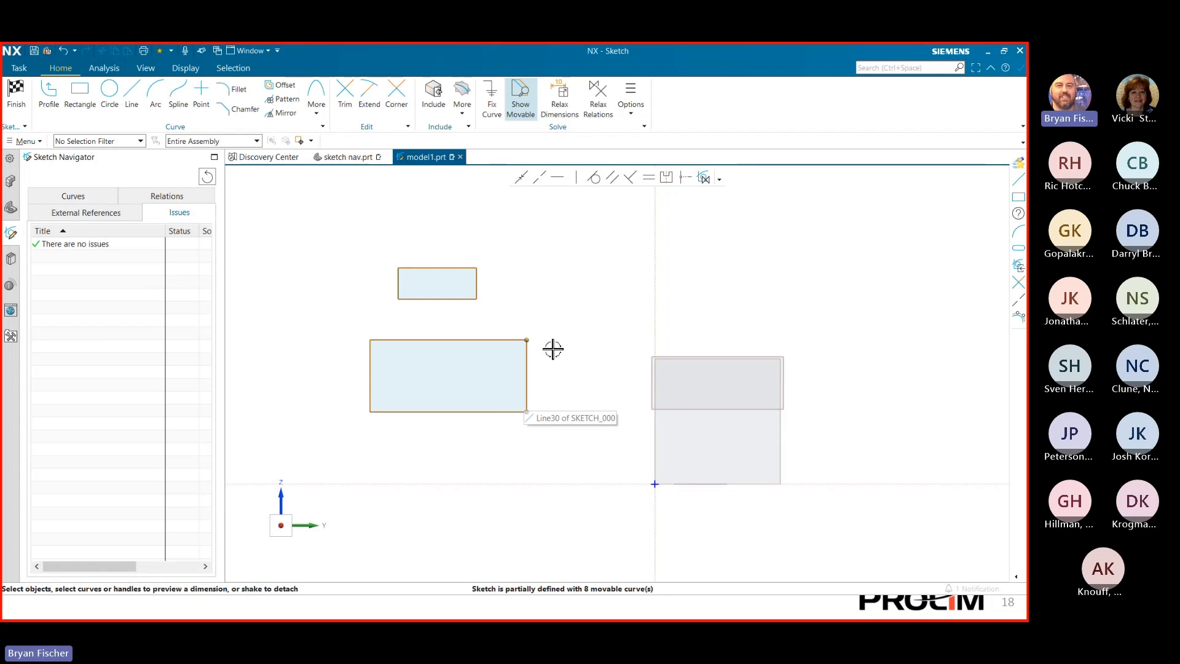
left_click(705, 179)
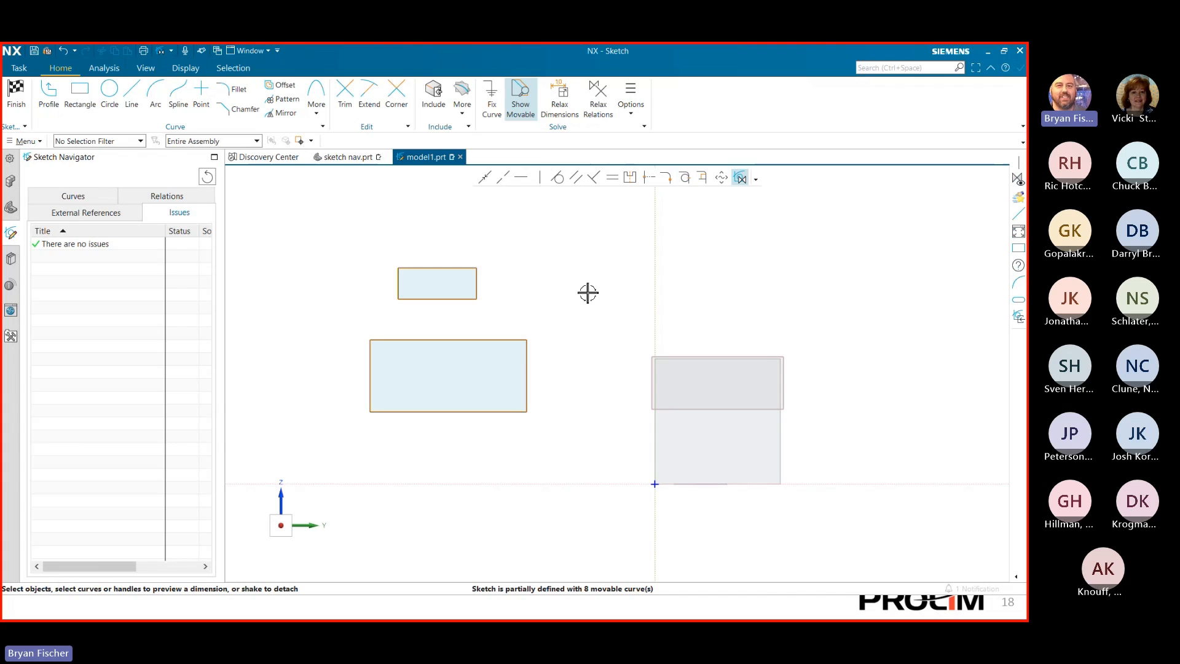
left_click(529, 357)
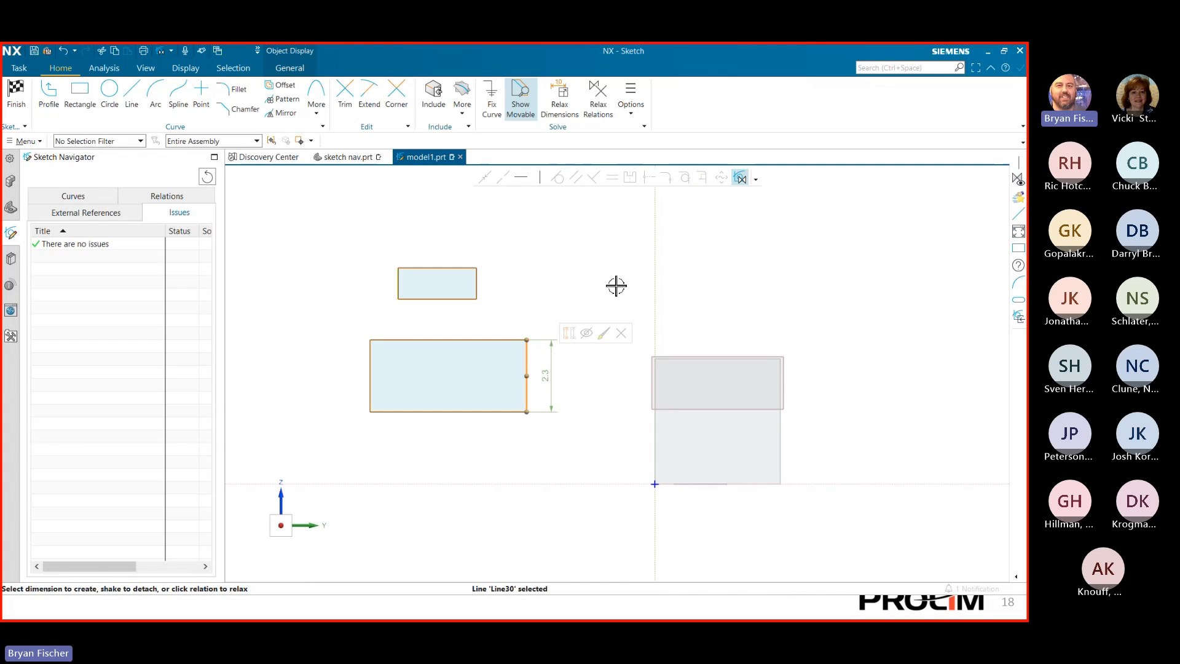
left_click(541, 180)
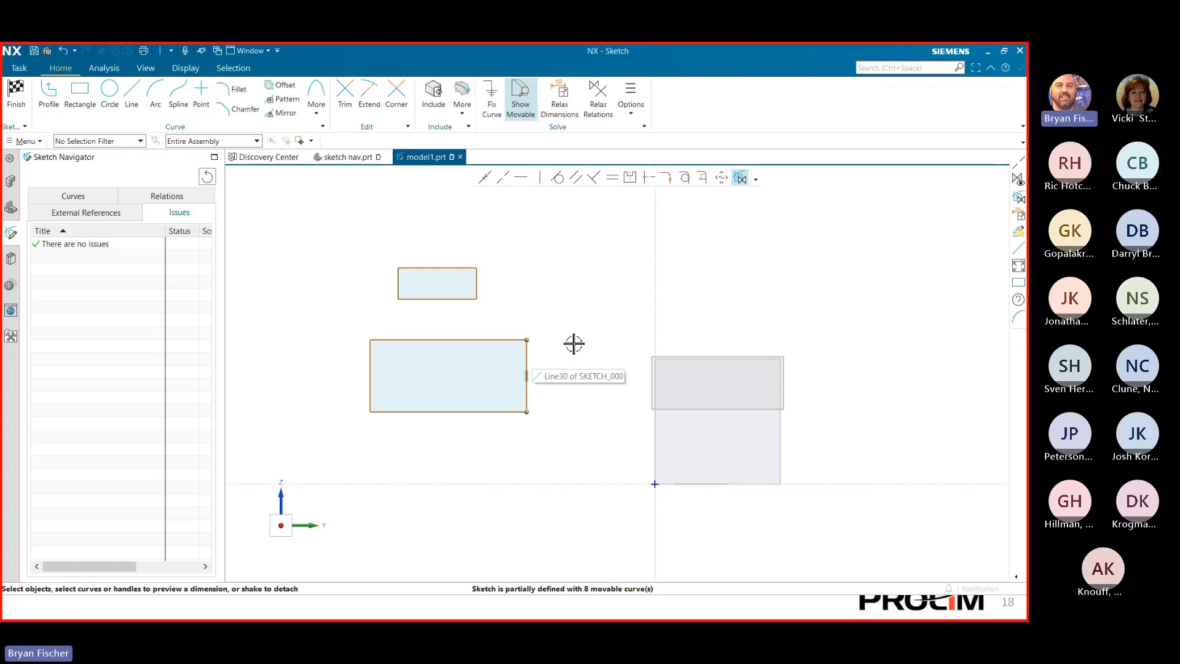
scroll(574, 344, "down", 1)
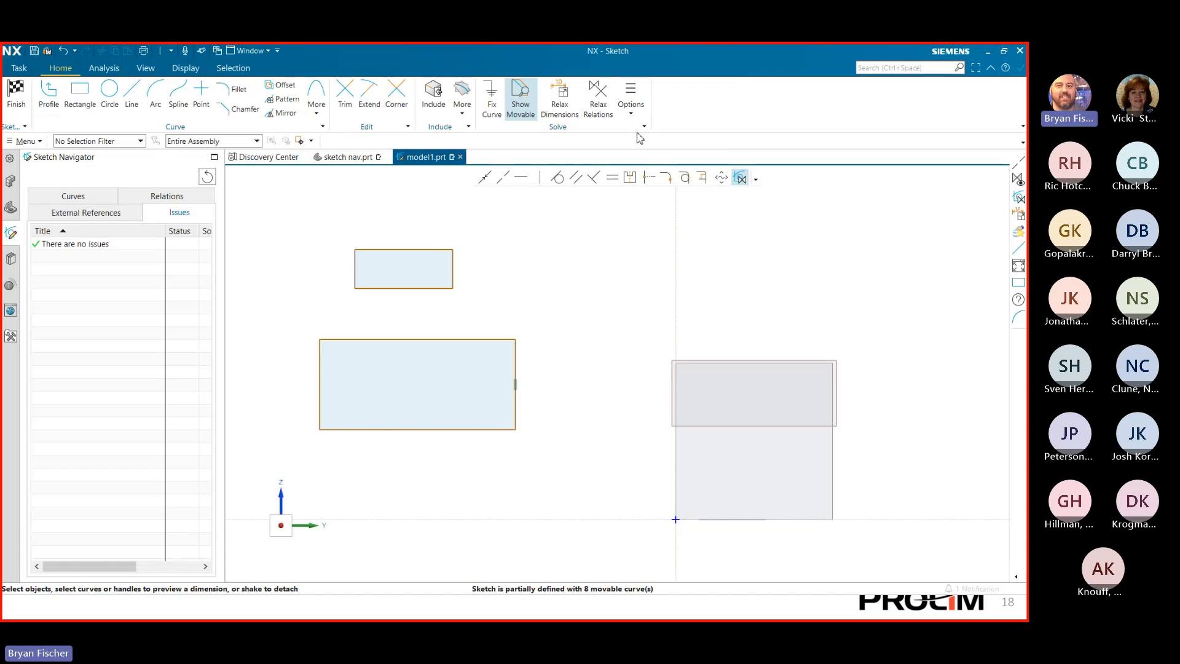
- Show the relations of the sketch in the Sketch Navigator and review the available sketch options
left_click(631, 99)
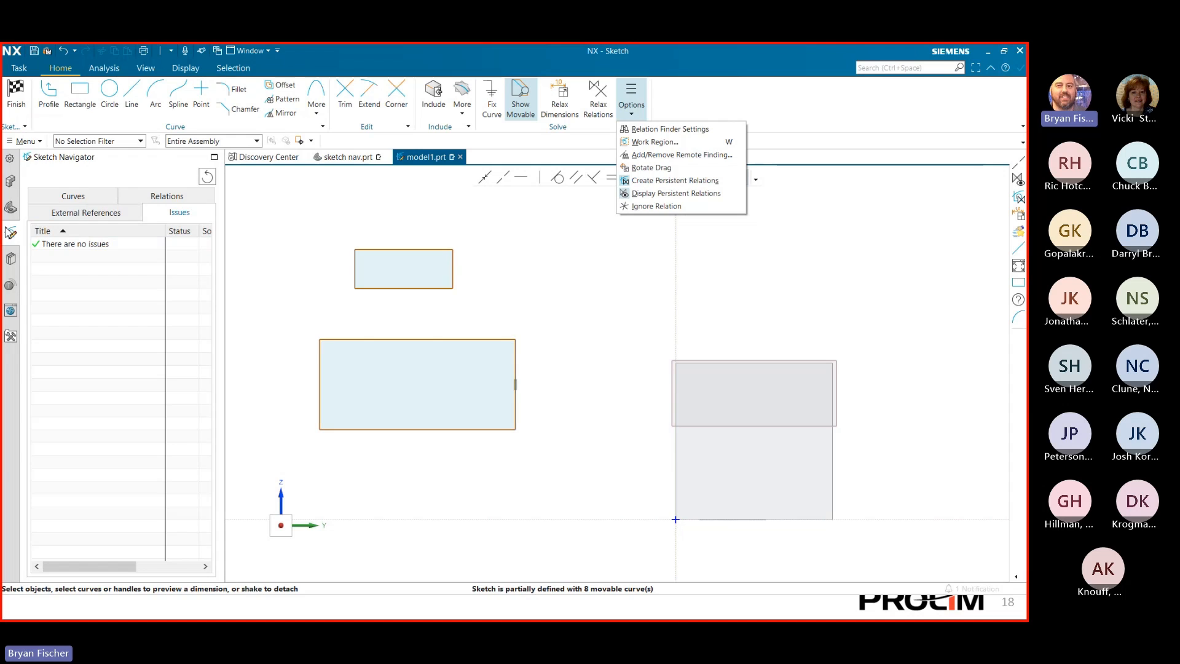
left_click(160, 196)
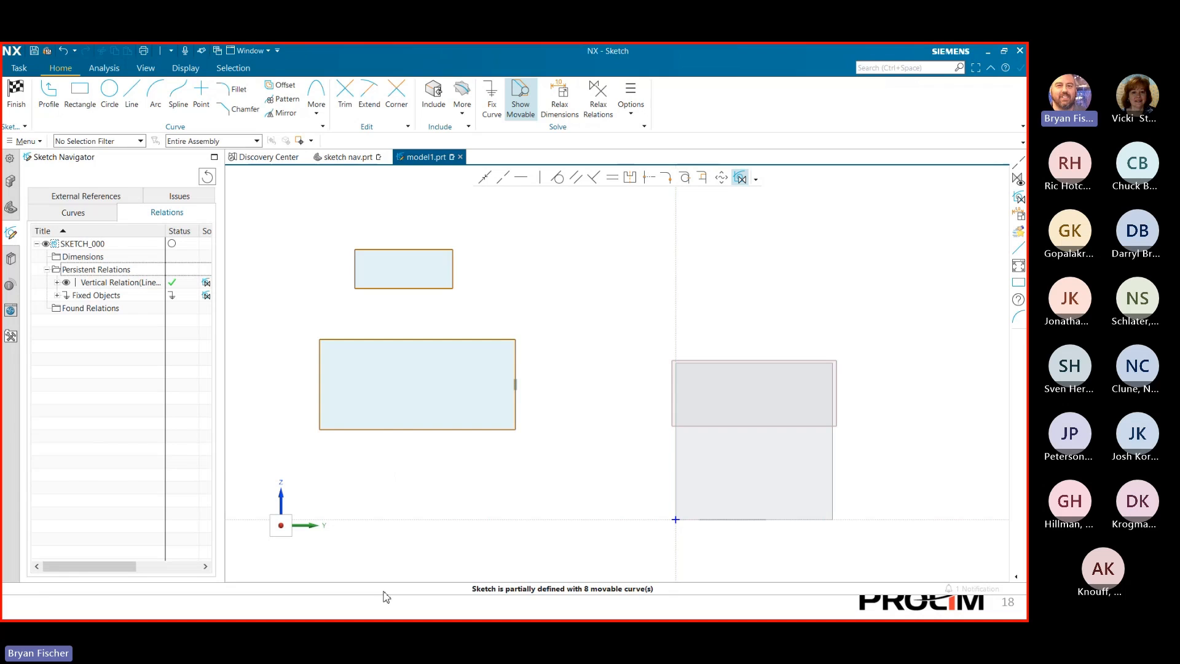
key("super")
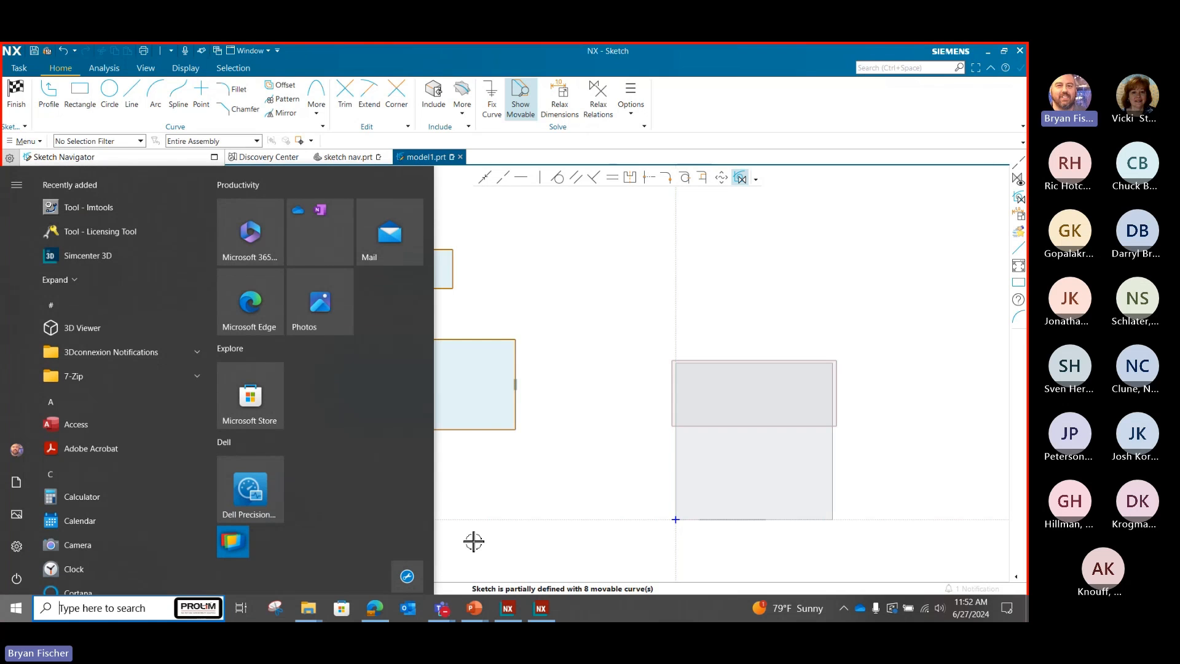
left_click(506, 608)
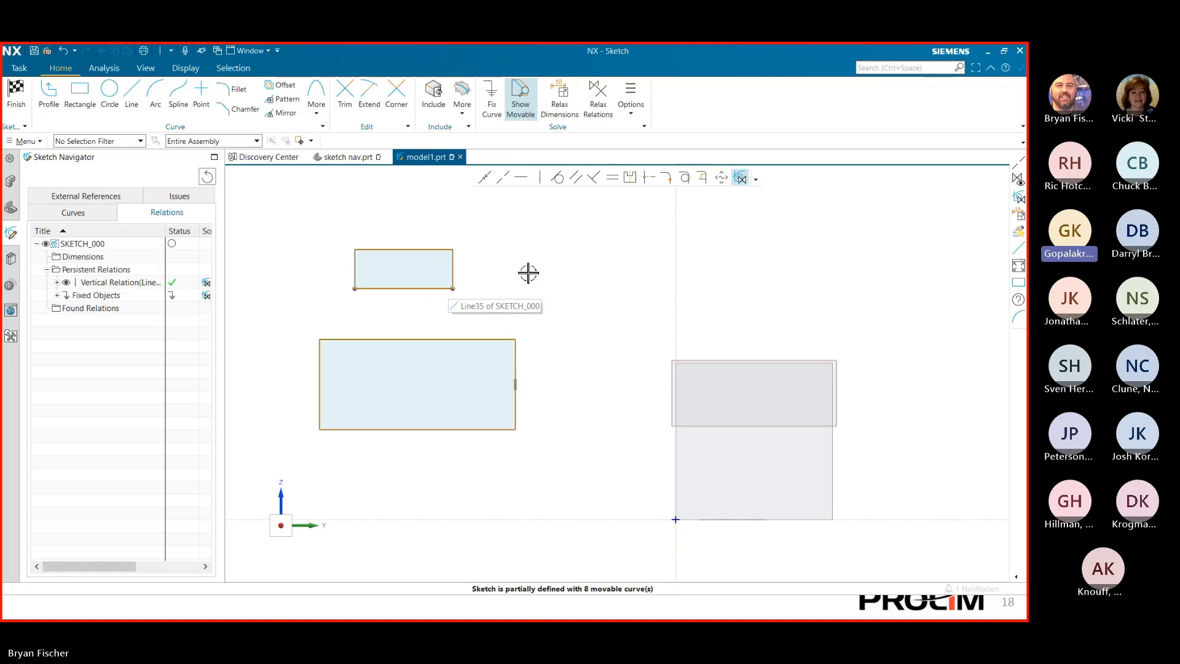
left_click(627, 115)
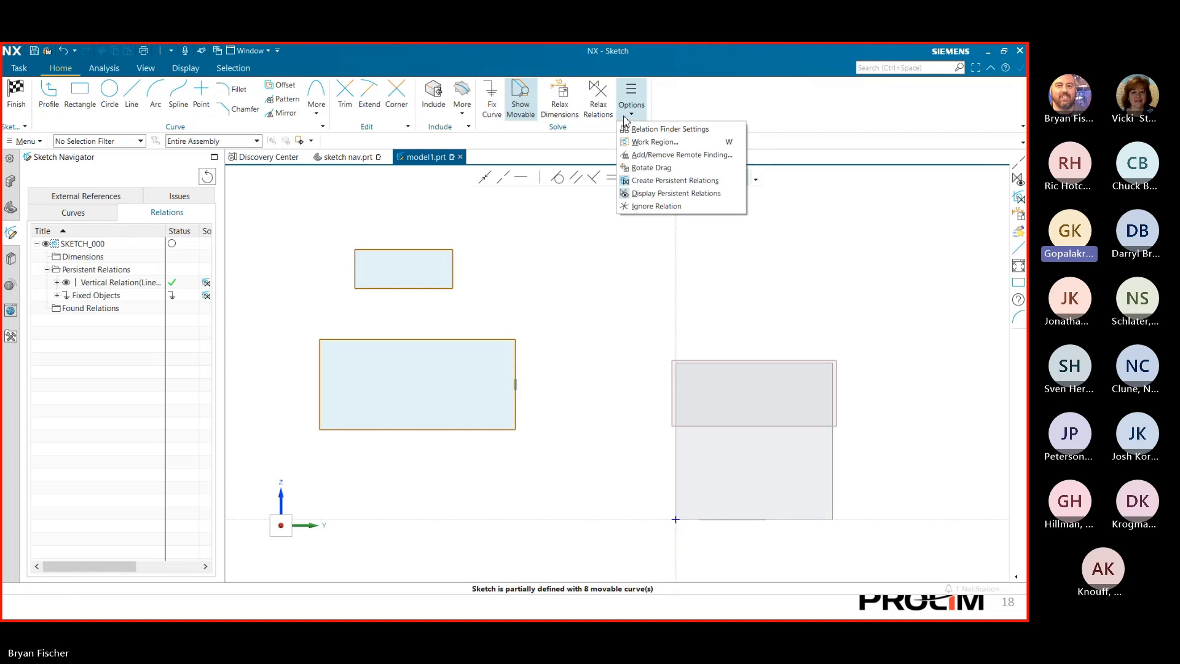
left_click(548, 243)
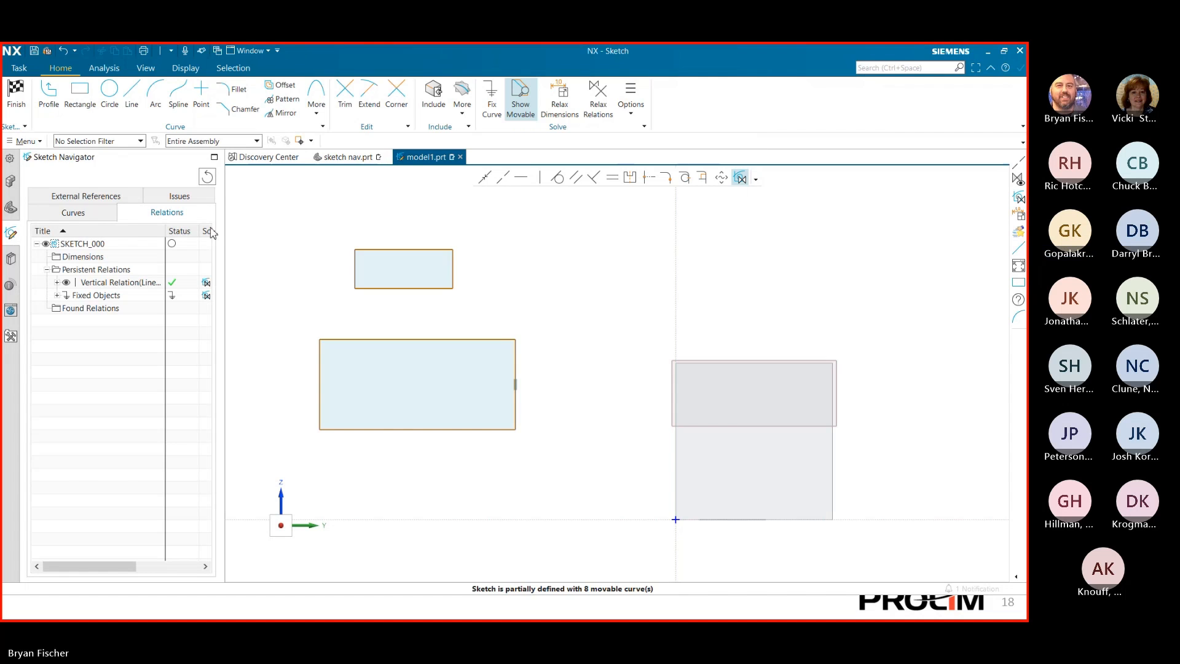
- Finish the sketch and open the flat rectangle's sketch beside the block for editing
left_click(16, 95)
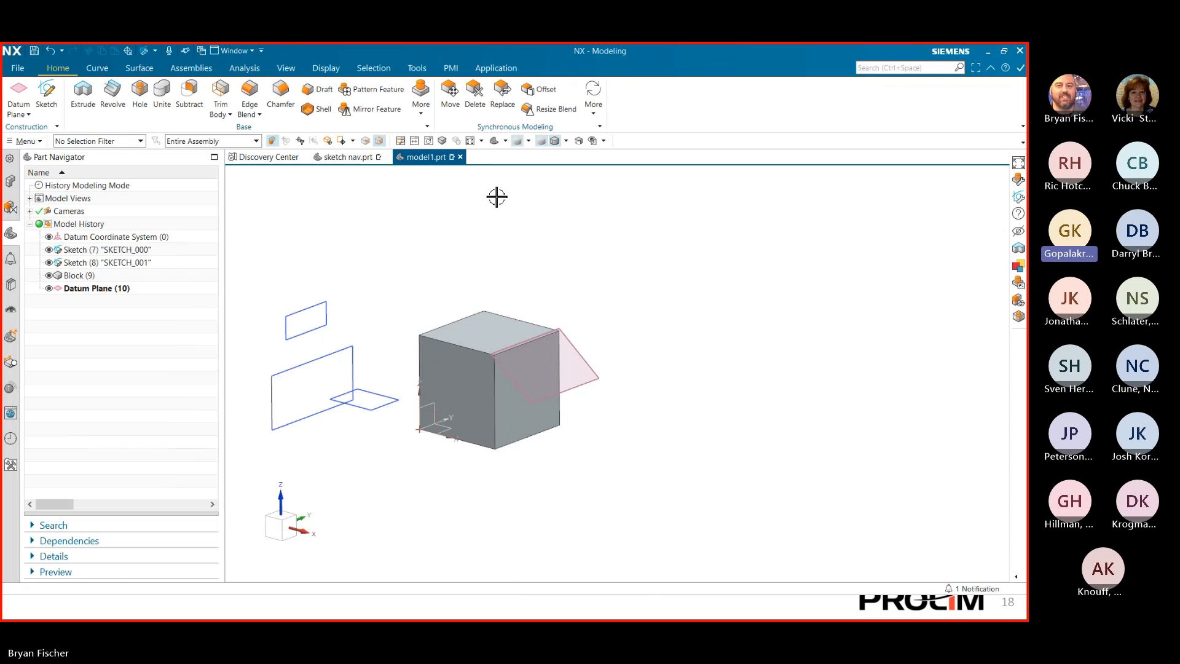
double_click(382, 407)
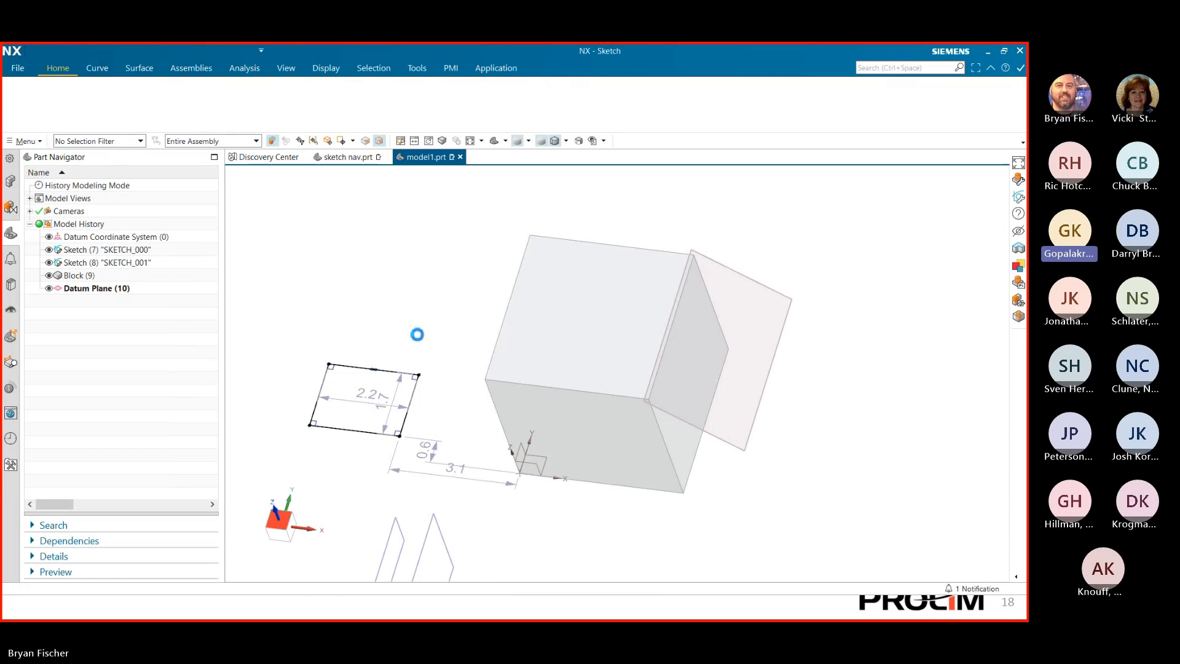
scroll(417, 334, "down", 8)
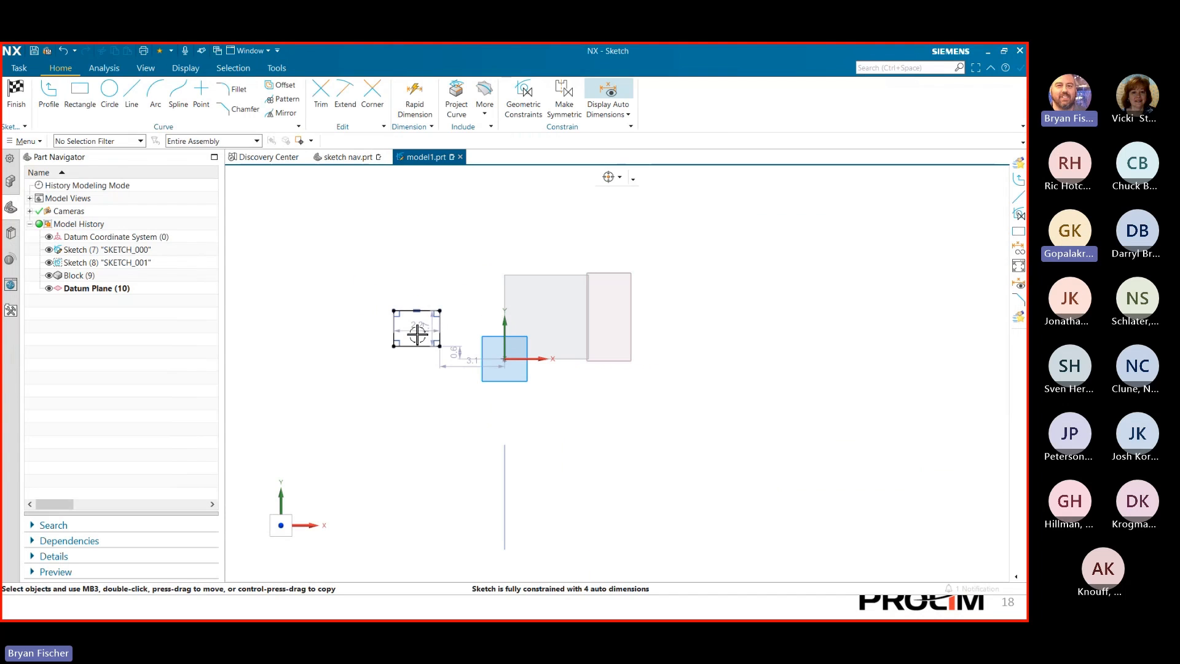
scroll(418, 334, "up", 1)
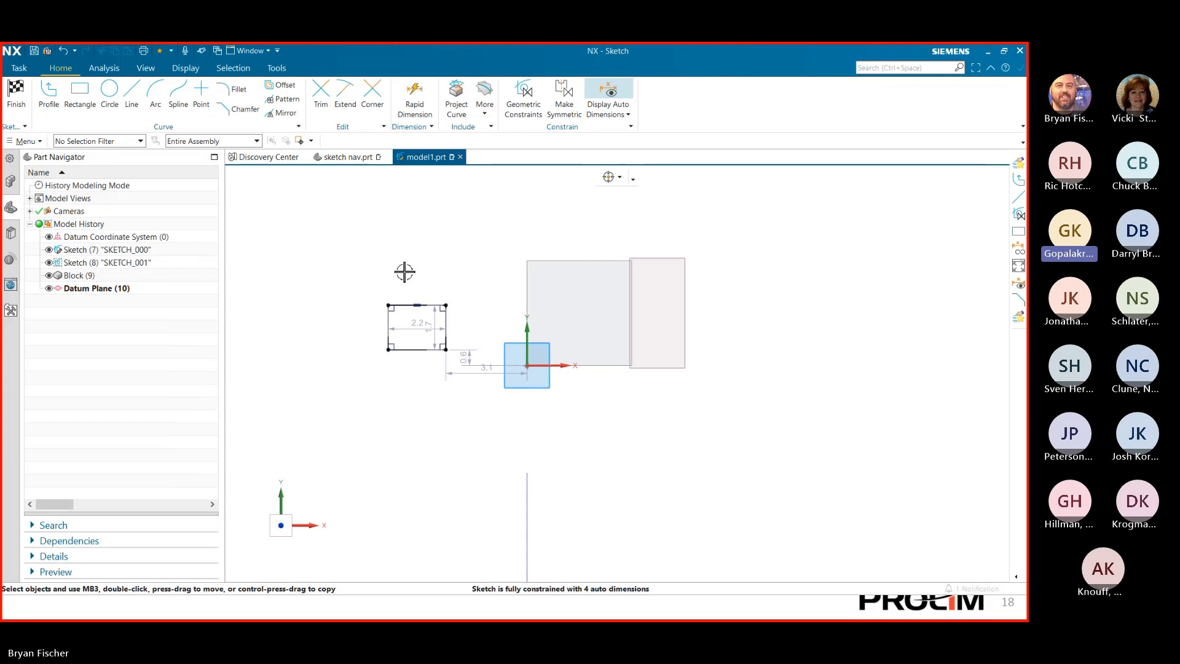
- Review the additional Include commands and the available constraint tools of the legacy-solver sketch, and finish the sketch
left_click(485, 111)
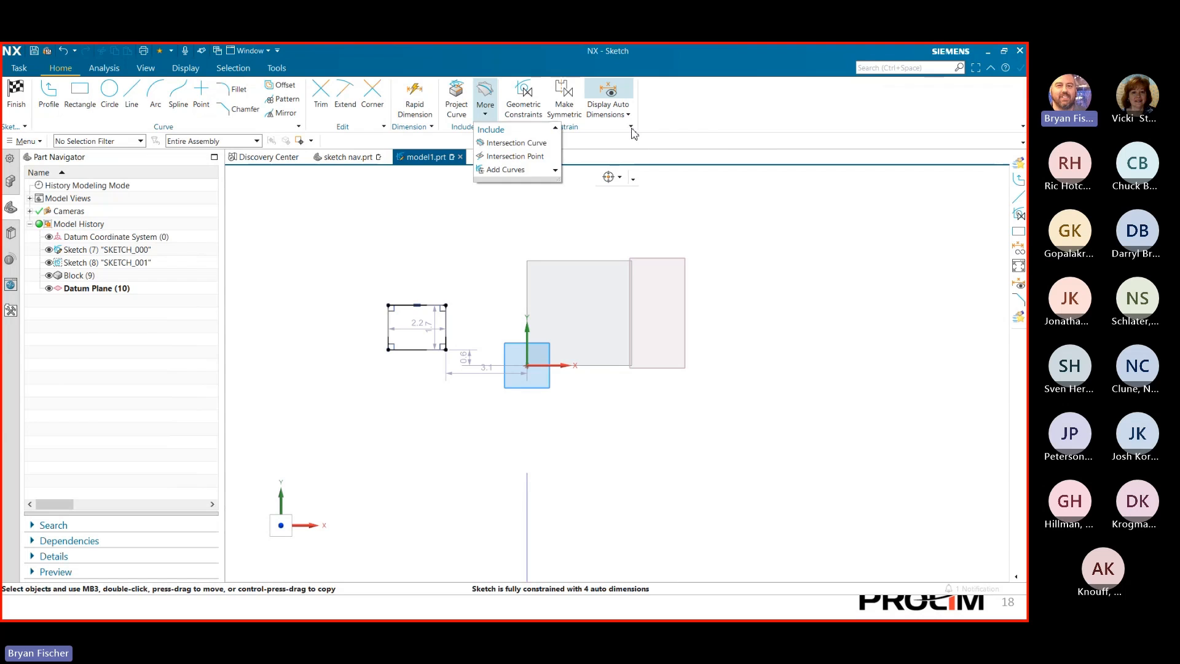
left_click(631, 126)
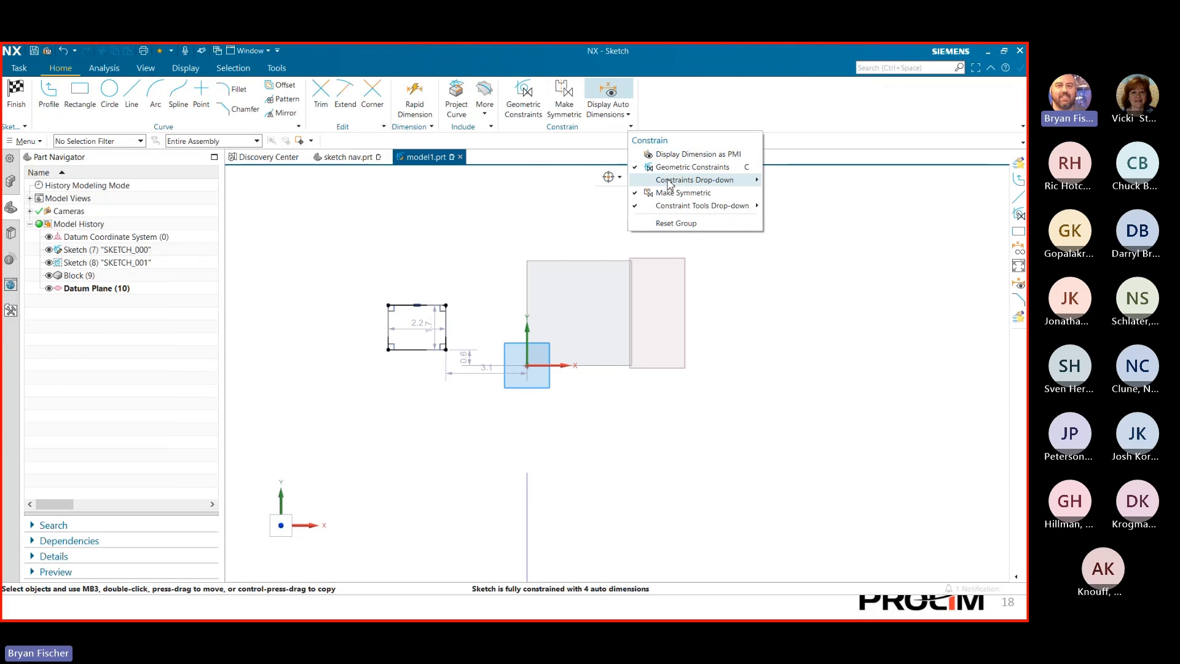
mouse_move(670, 183)
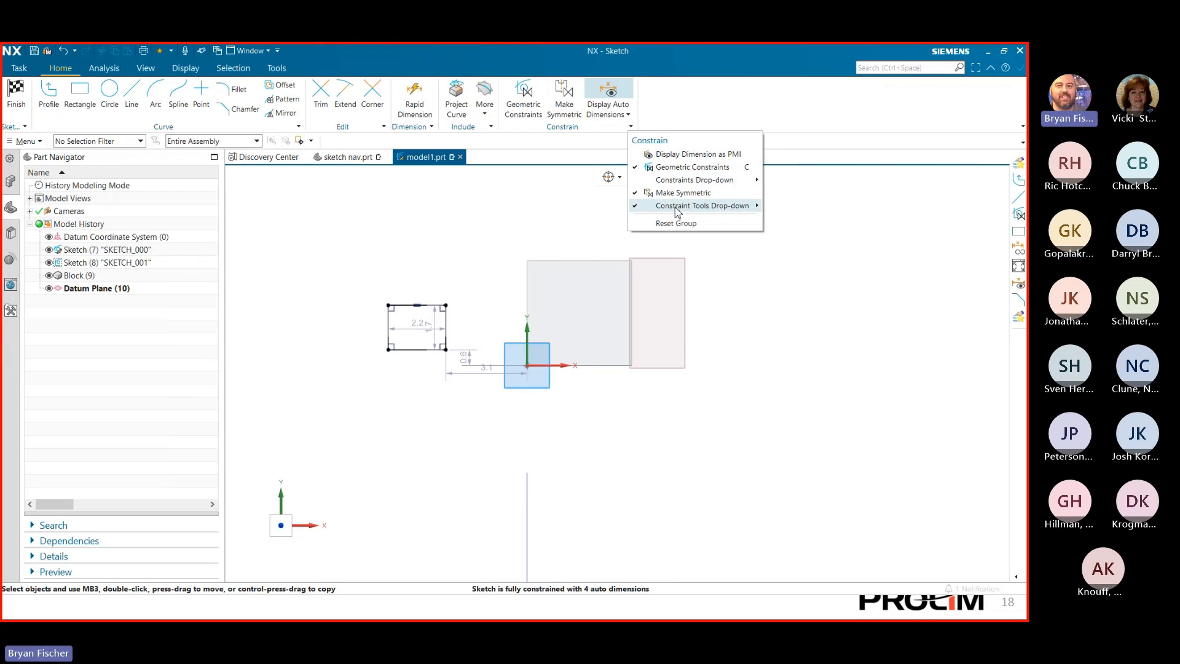
mouse_move(678, 209)
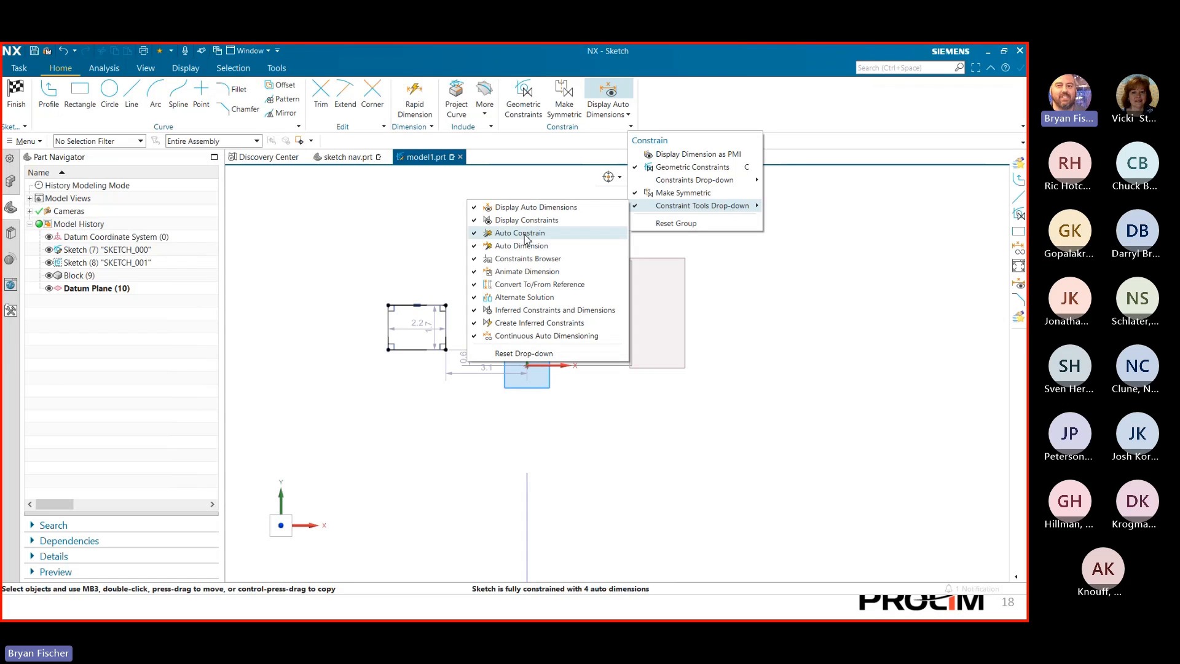
left_click(368, 262)
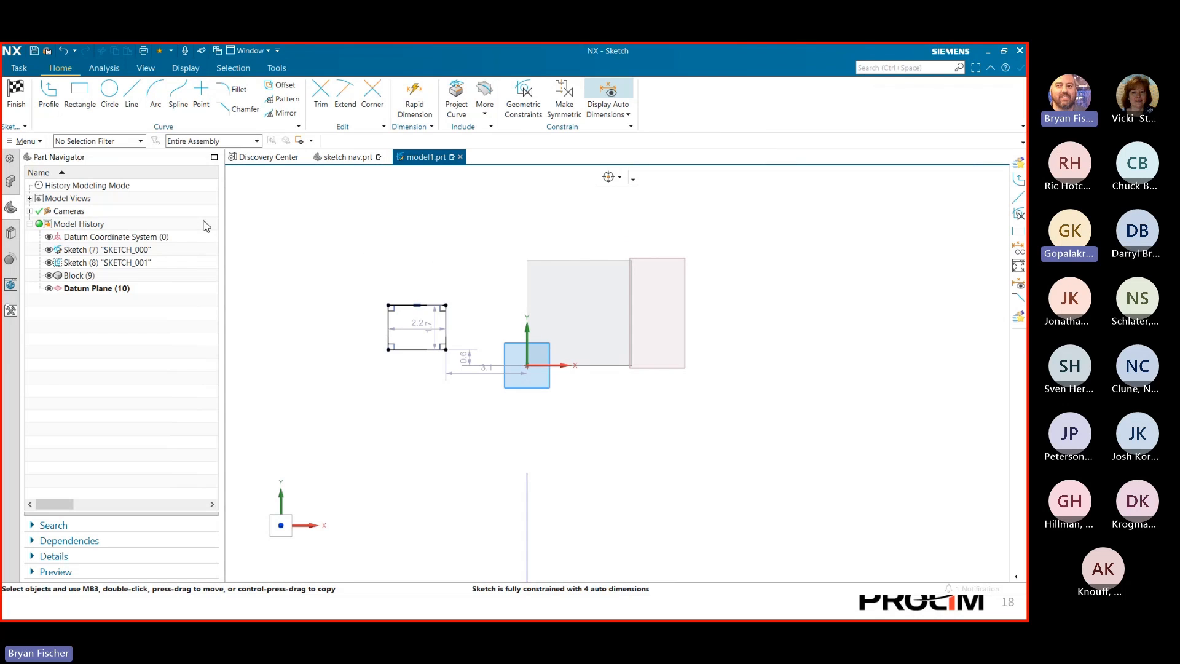
left_click(14, 93)
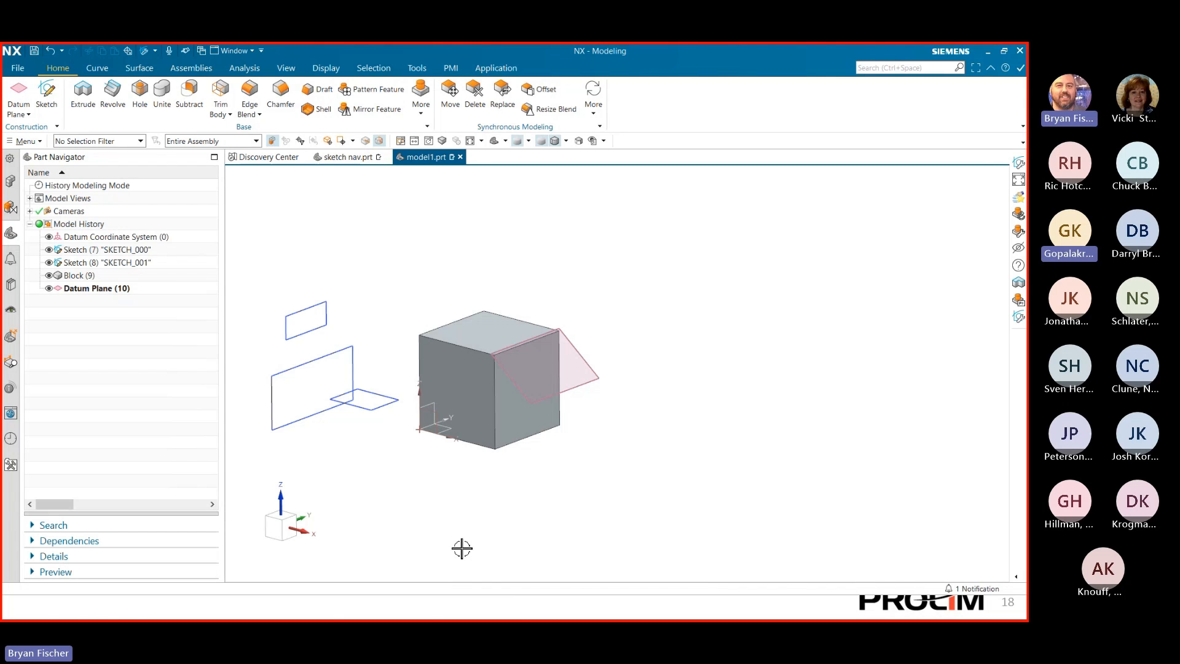
- Switch to the PowerPoint slide show of the presentation, and from there to the Teams meeting to check the participants
key("super")
mouse_move(474, 608)
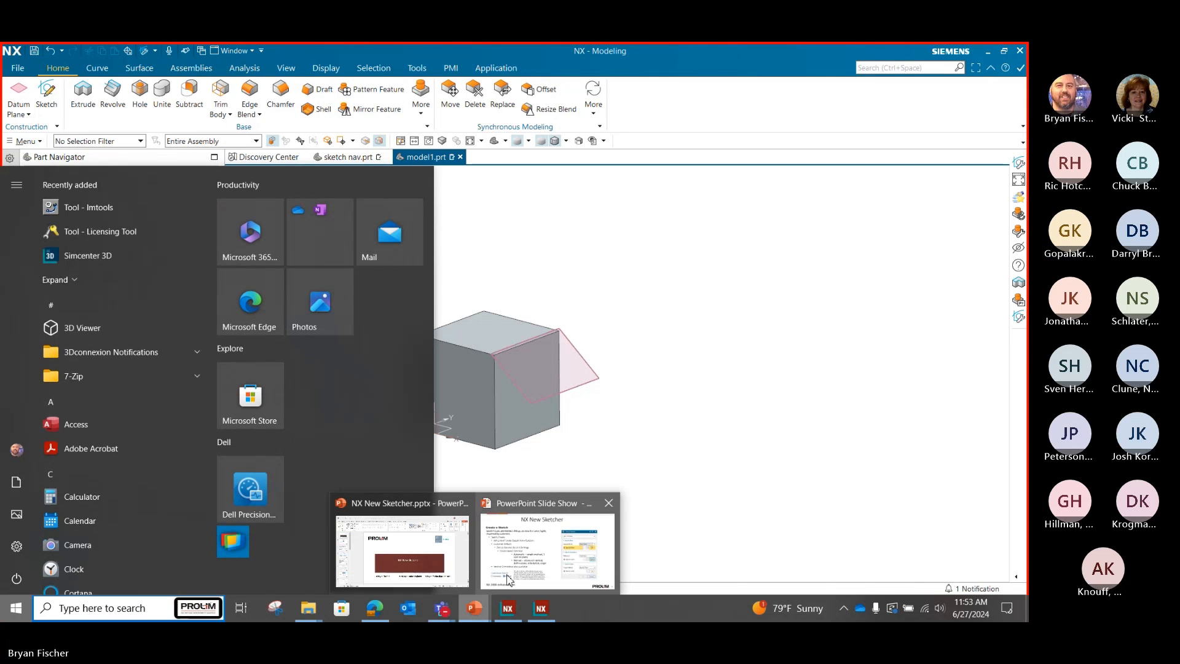
left_click(508, 579)
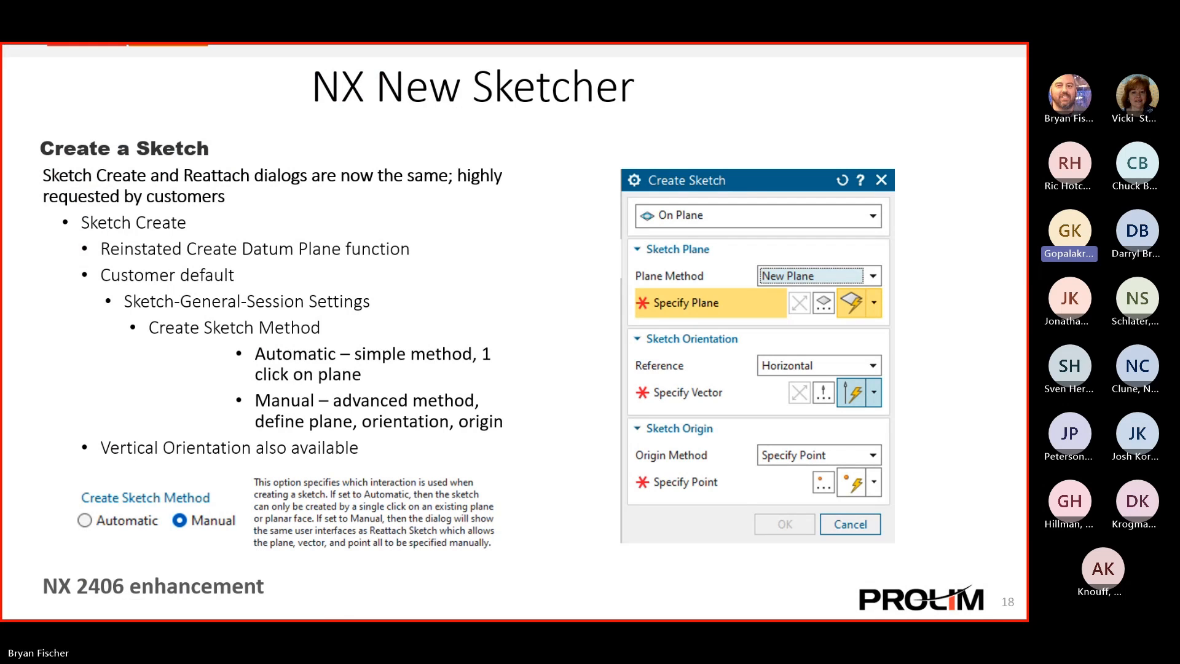
key("super")
mouse_move(473, 611)
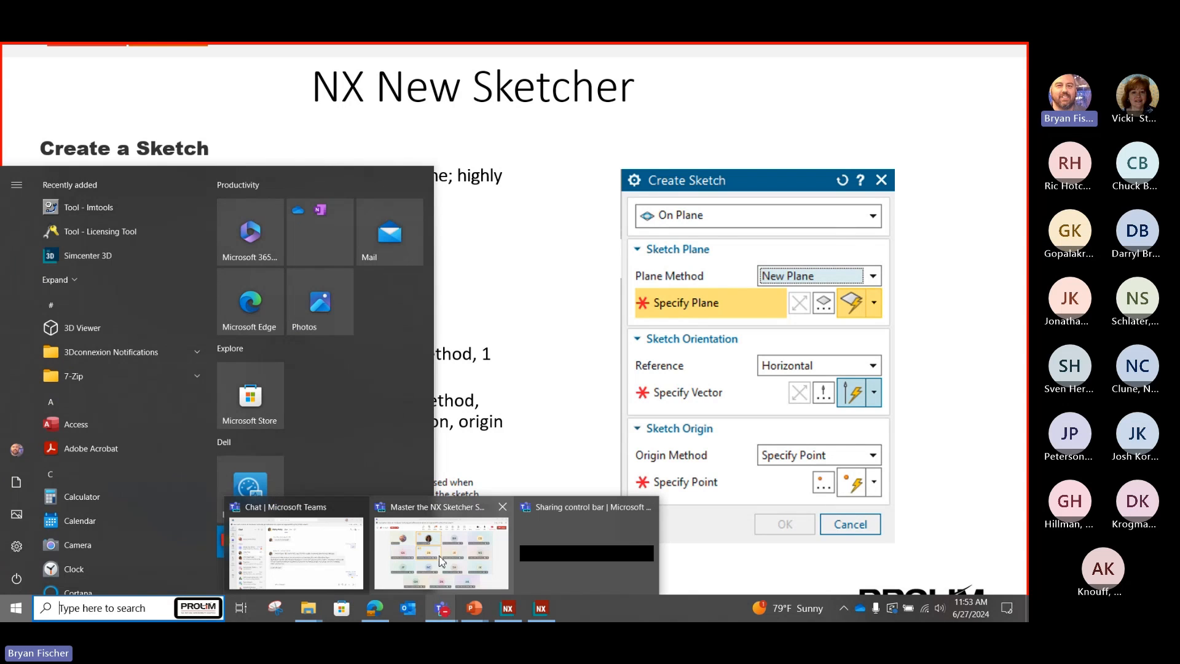
left_click(441, 561)
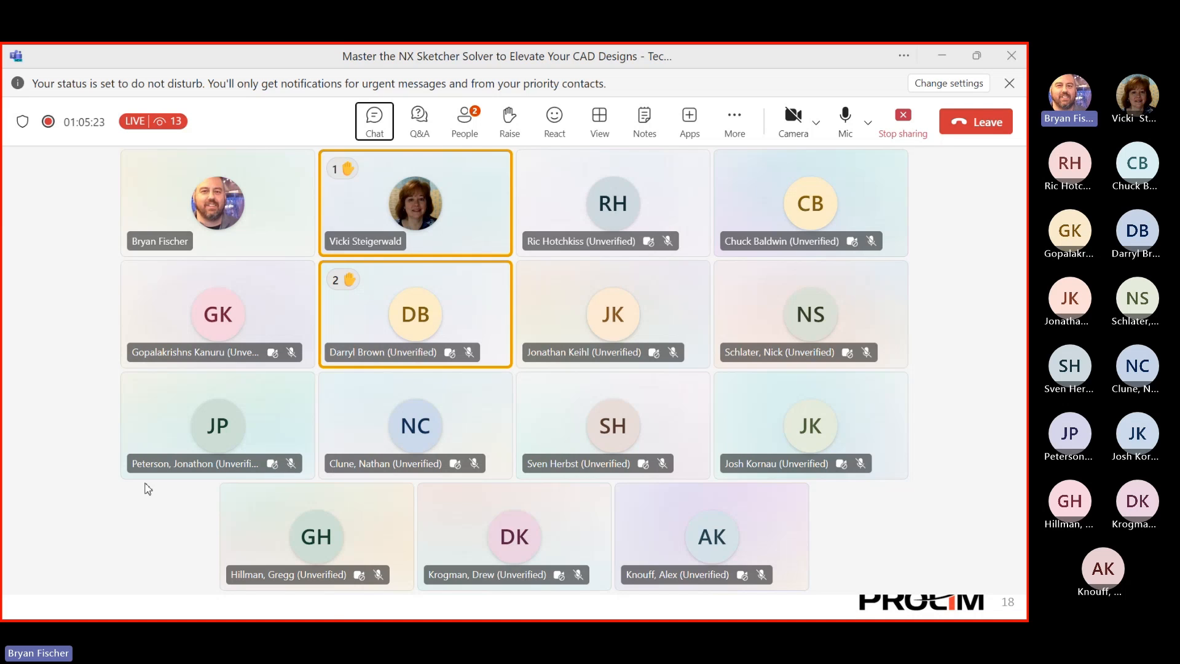
- Switch back to NX, open the online Modeling help in the browser, and sign out of the Siemens account
key("super")
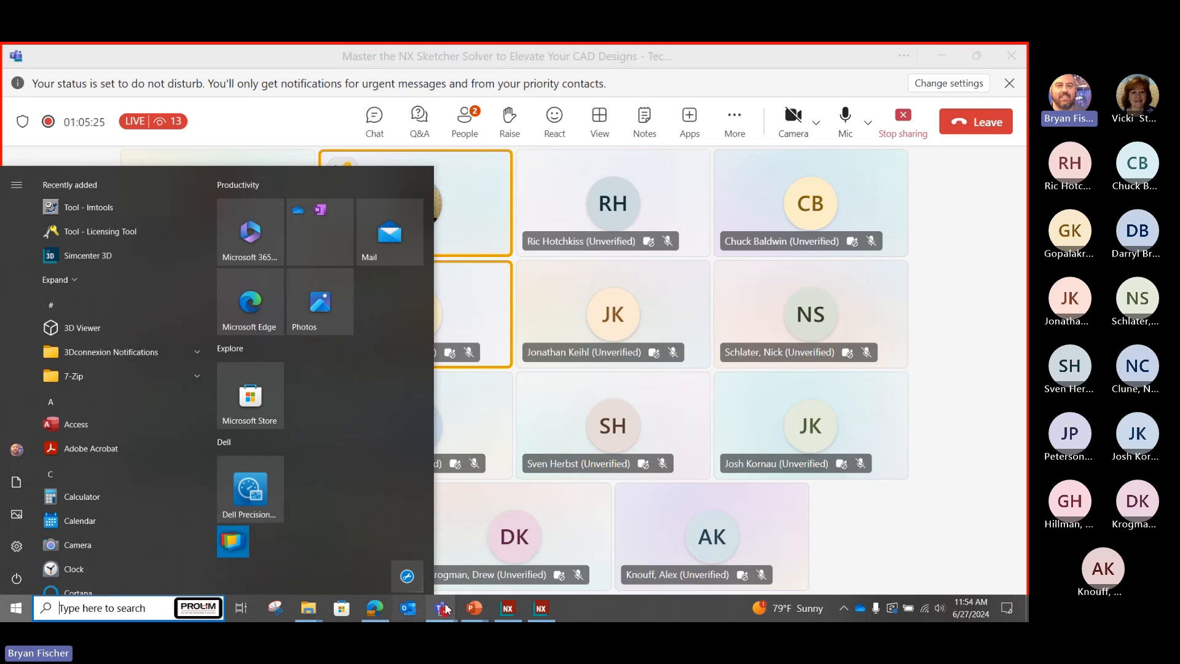
left_click(527, 615)
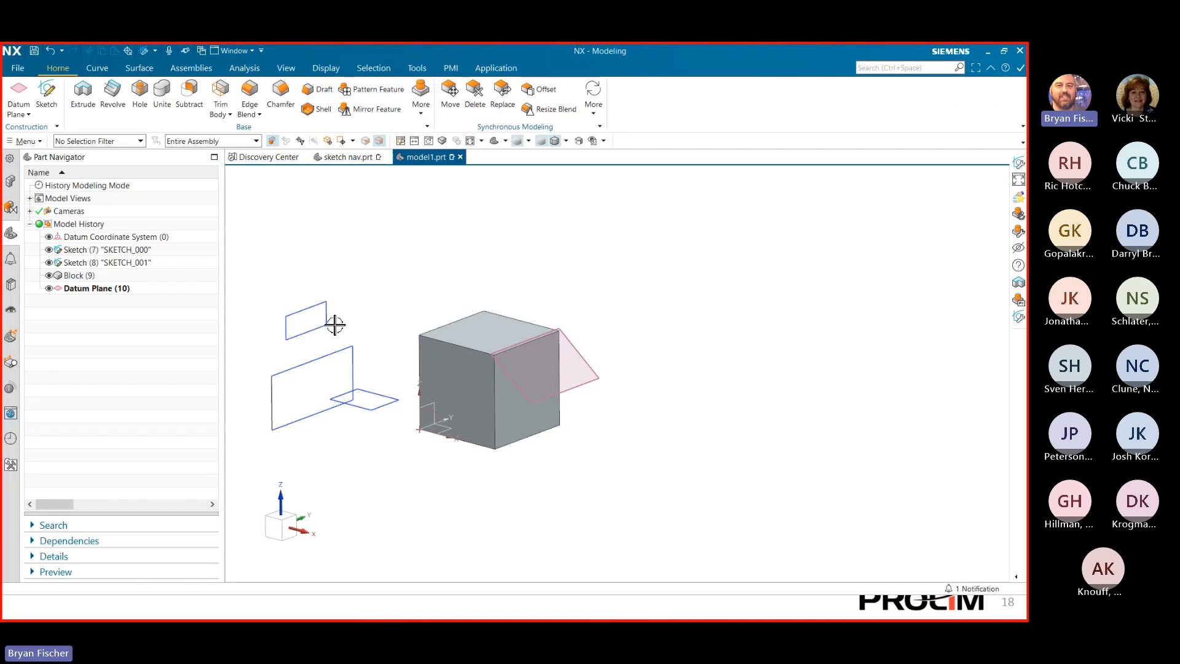
key("F1")
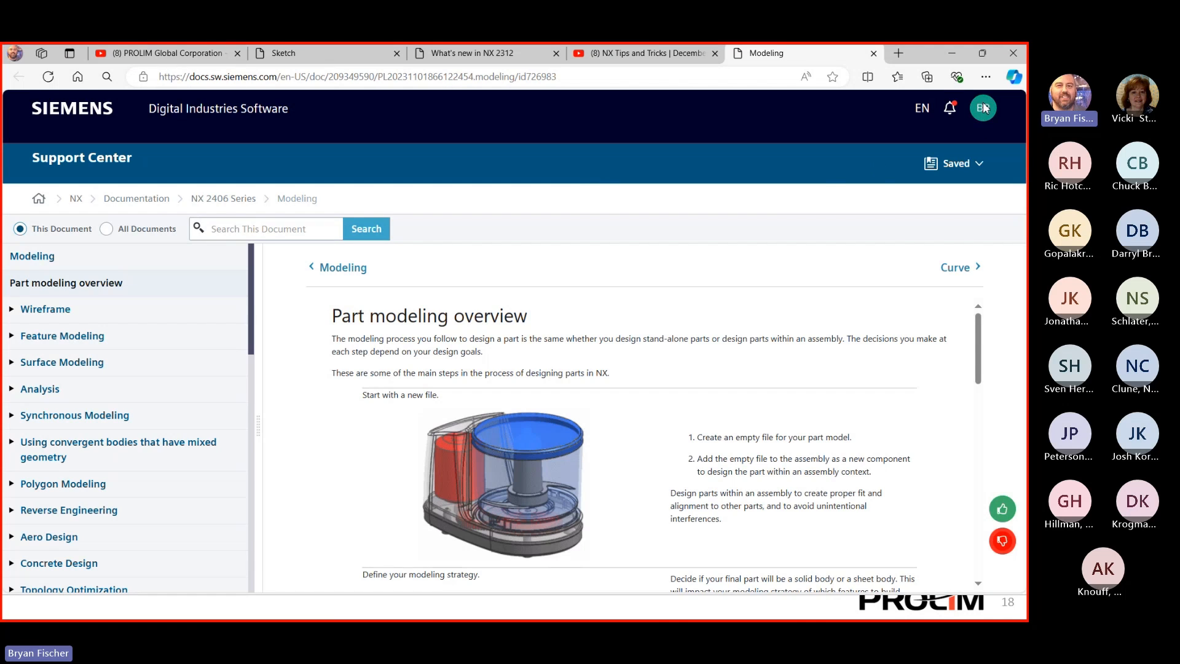
left_click(983, 113)
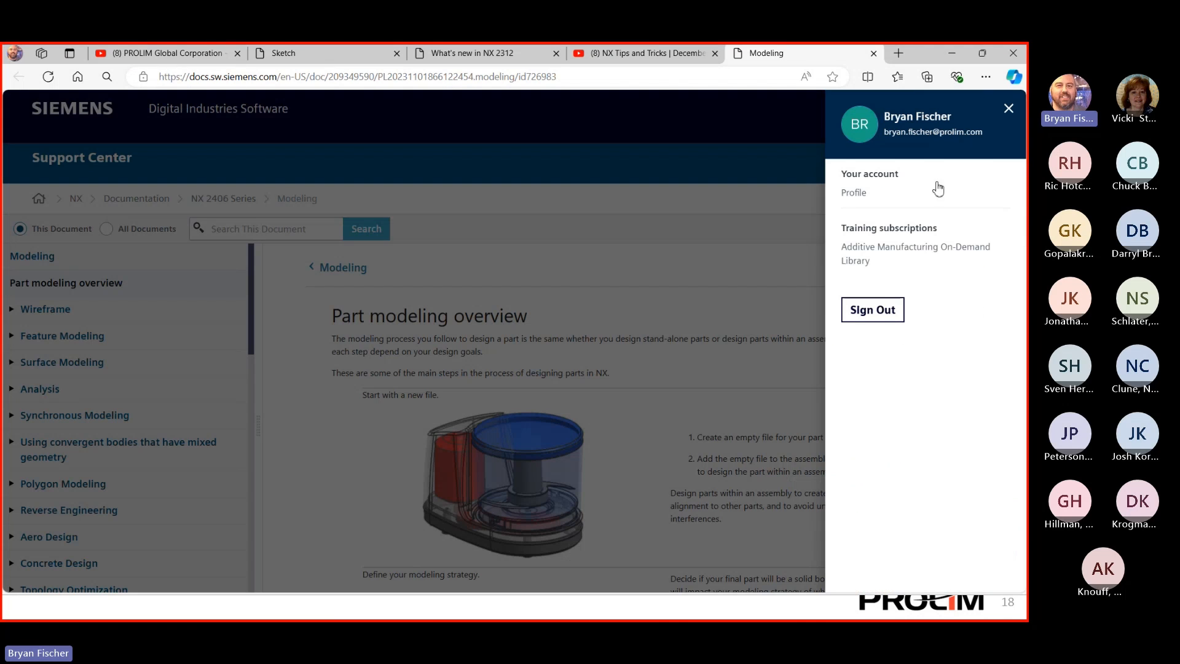
left_click(872, 310)
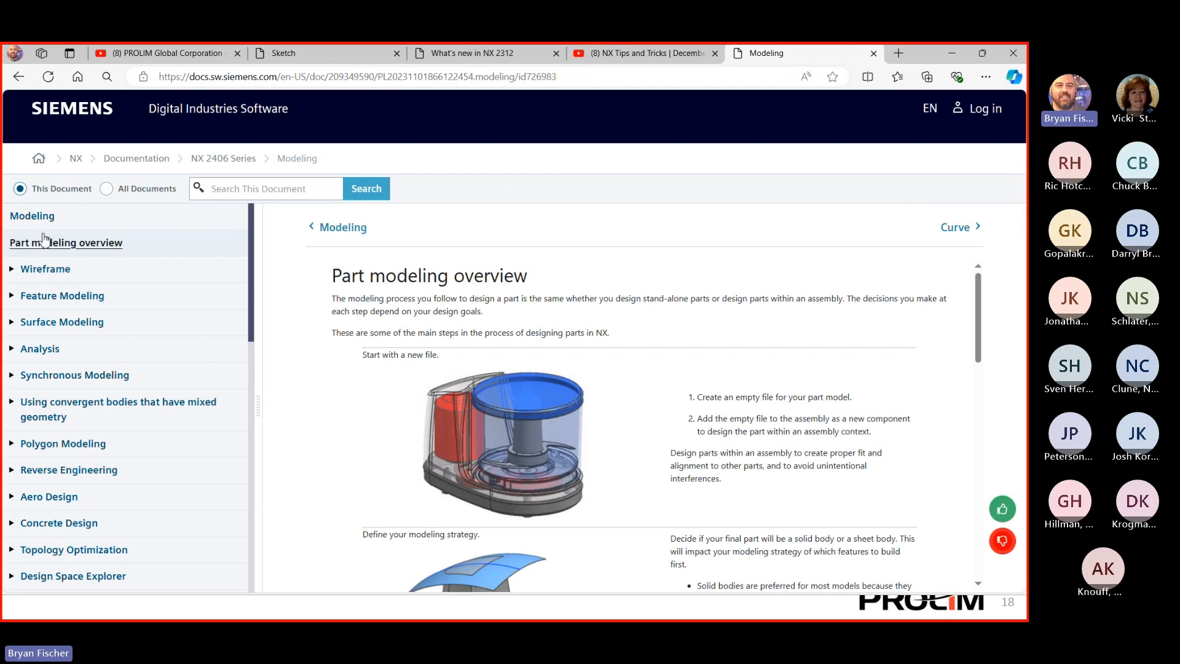
- Expand the Feature Modeling topics in the help contents, close the help page, and return to NX
left_click(21, 297)
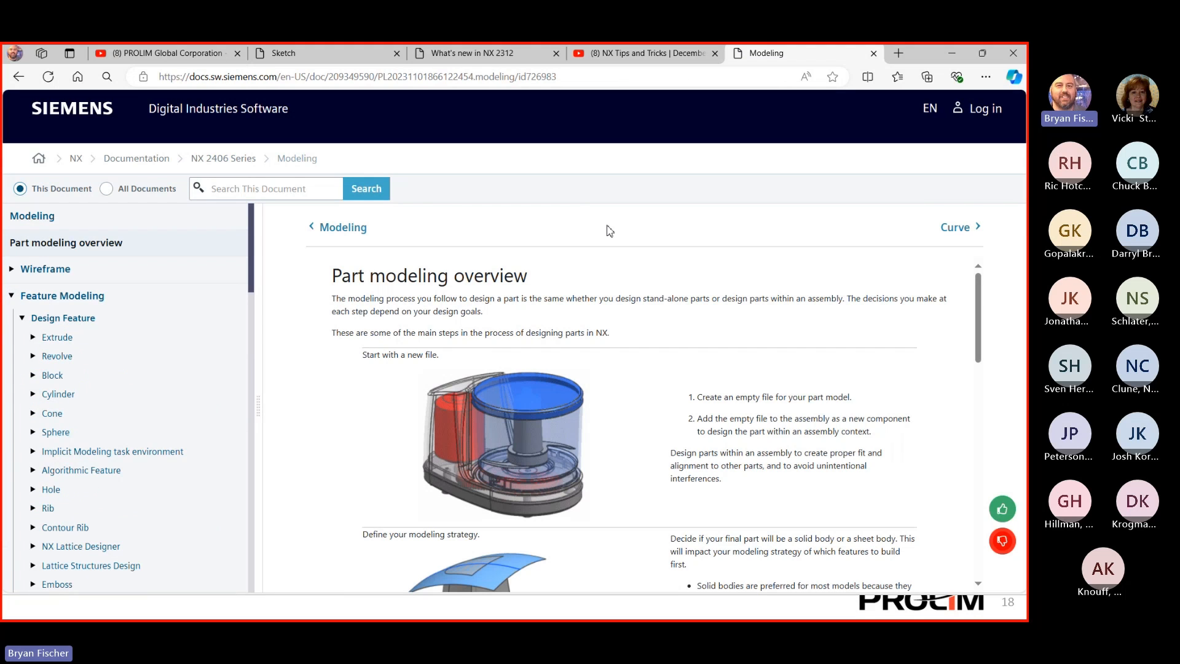
left_click(874, 53)
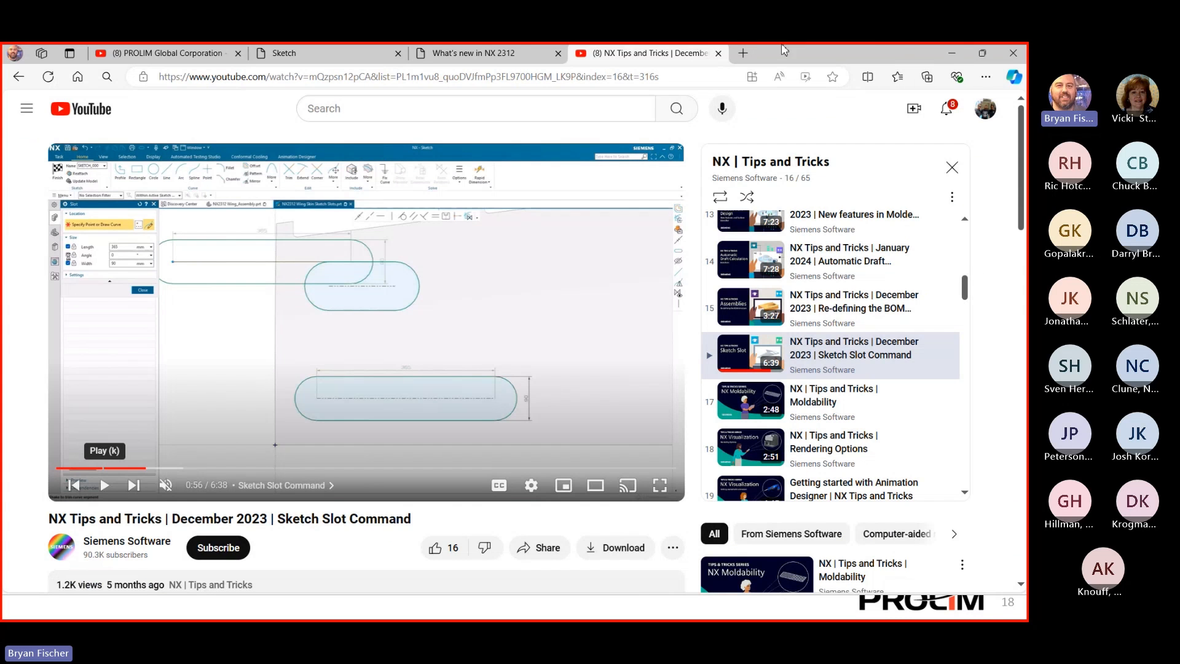
left_click(950, 59)
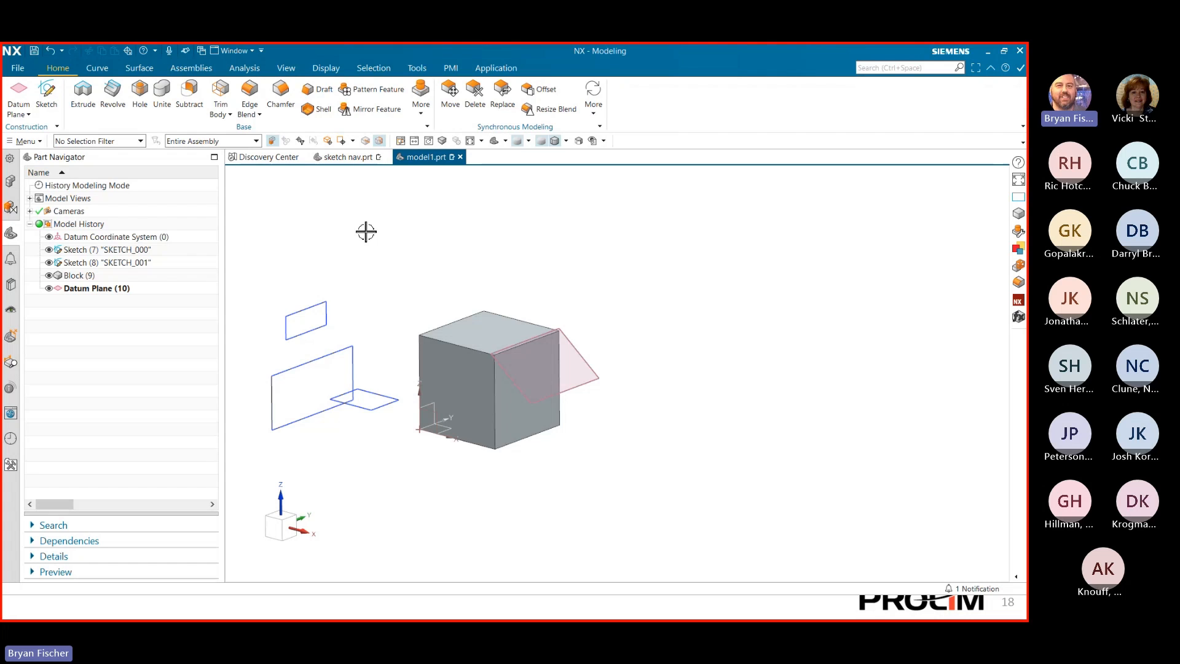
- Reopen the online Modeling help, sign in with the Siemens account credentials, and minimize the browser to return to NX
key("F1")
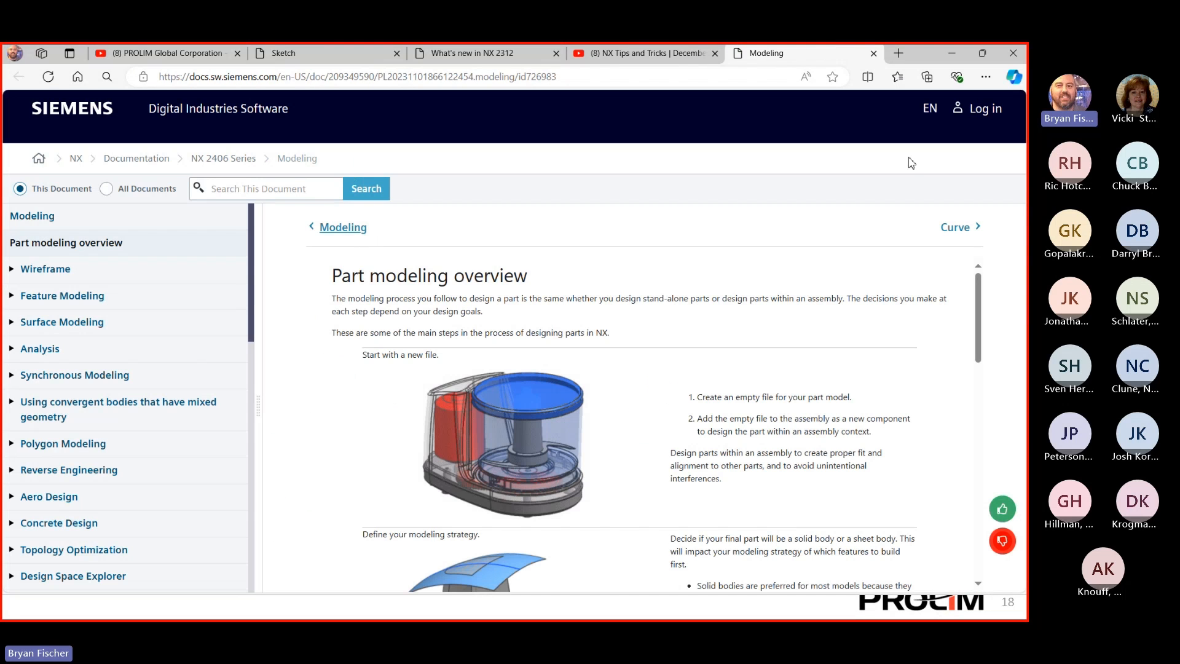
left_click(985, 111)
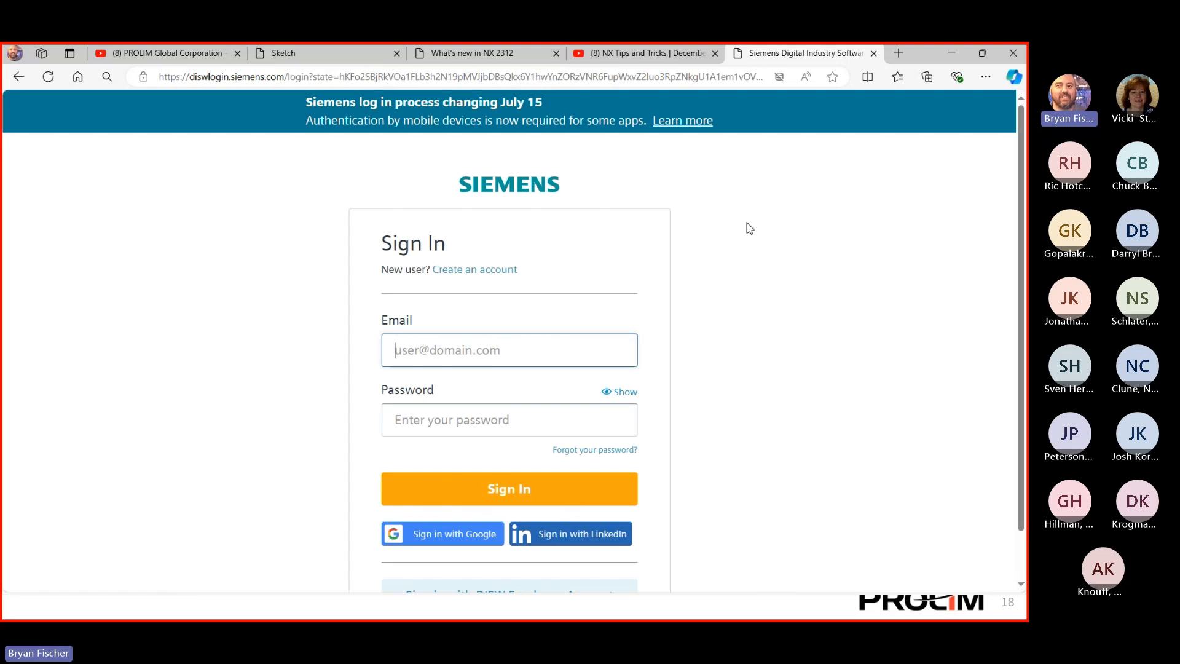
left_click(450, 488)
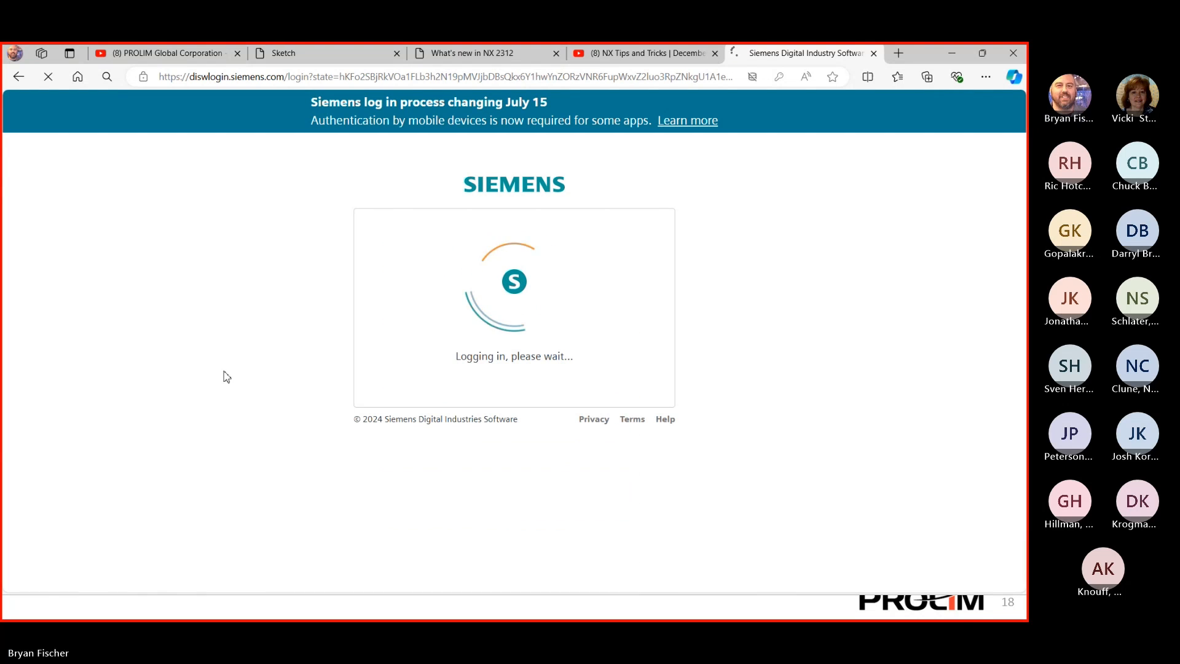
left_click(953, 59)
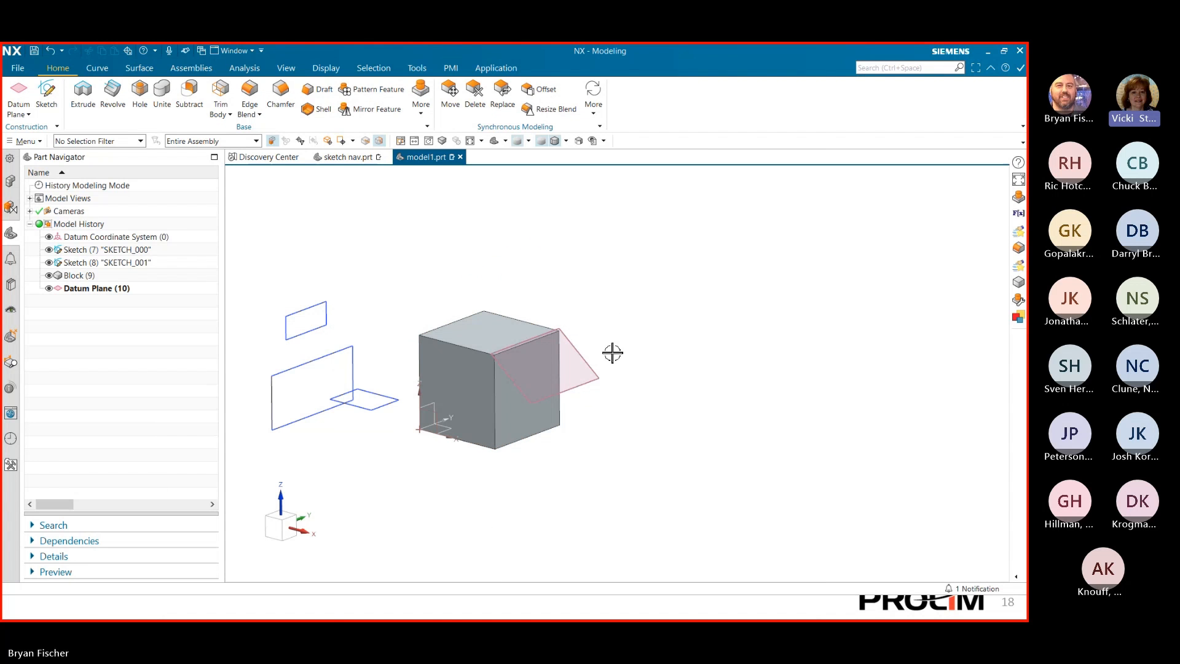
- Switch to the Teams meeting window to check for raised hands, and minimize it to return to NX
key("super")
mouse_move(440, 609)
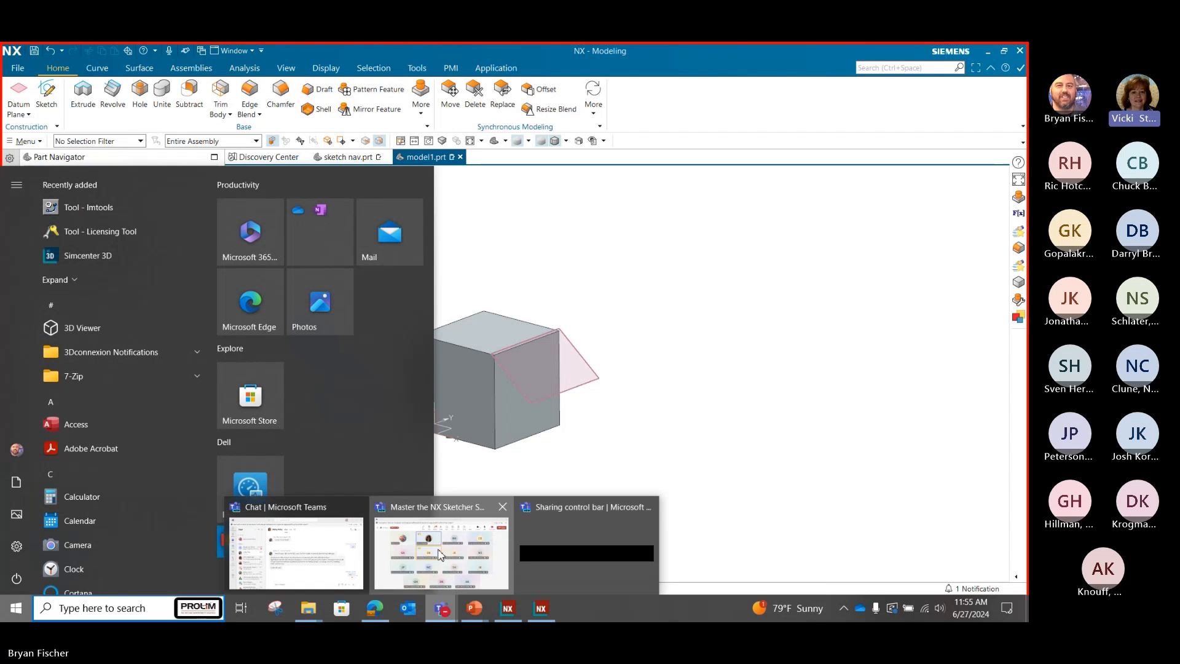
left_click(441, 559)
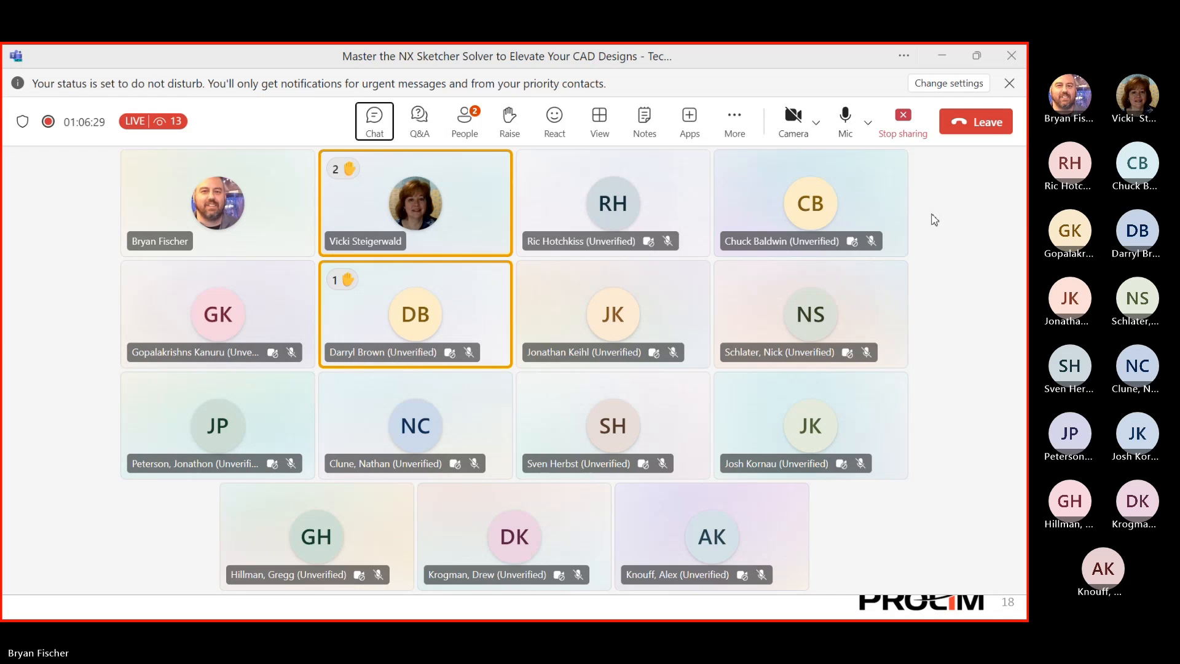
left_click(942, 55)
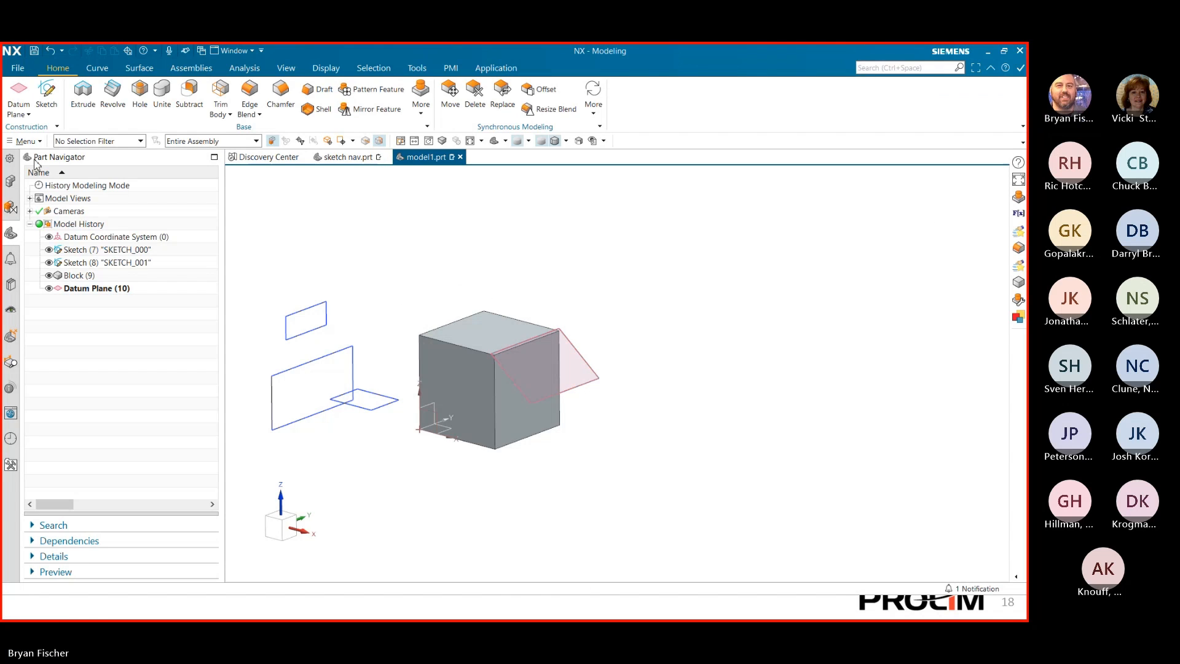
- Open the Early Access Features list and filter it by "ske"
left_click(17, 68)
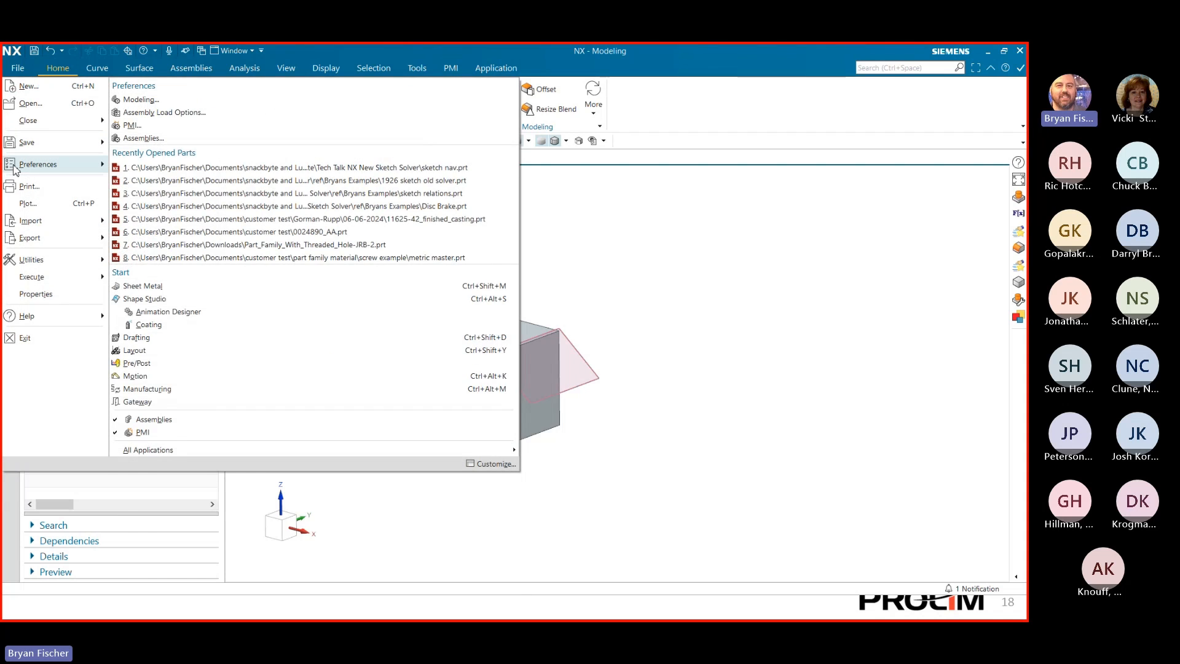
mouse_move(15, 166)
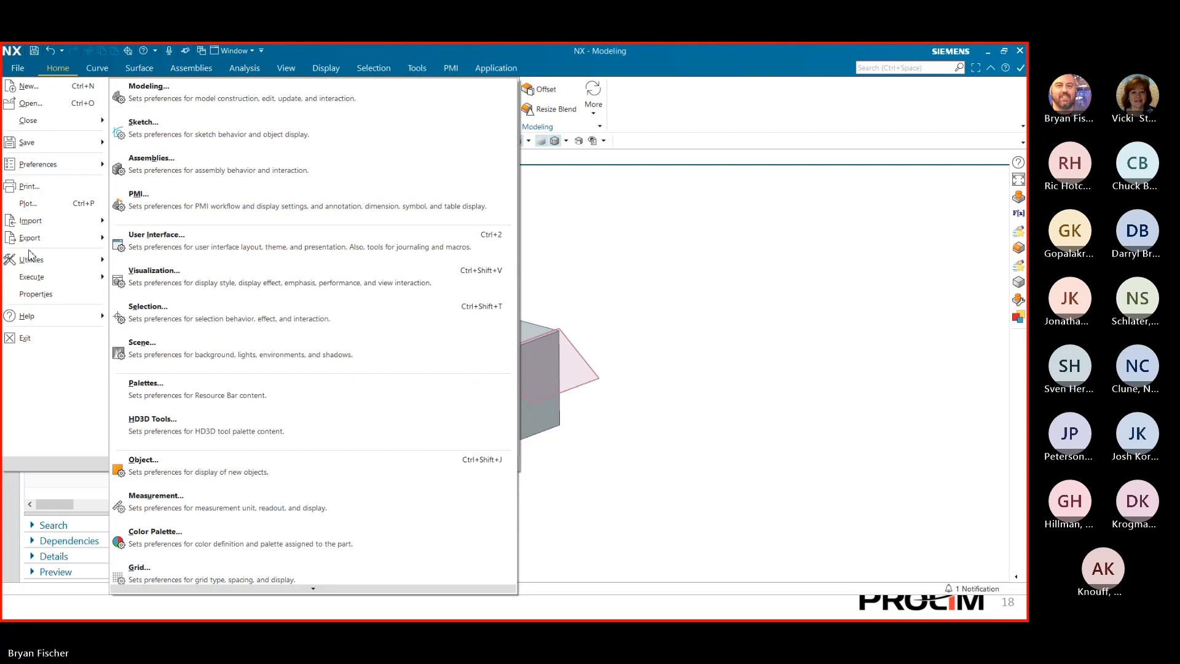
mouse_move(31, 259)
left_click(186, 146)
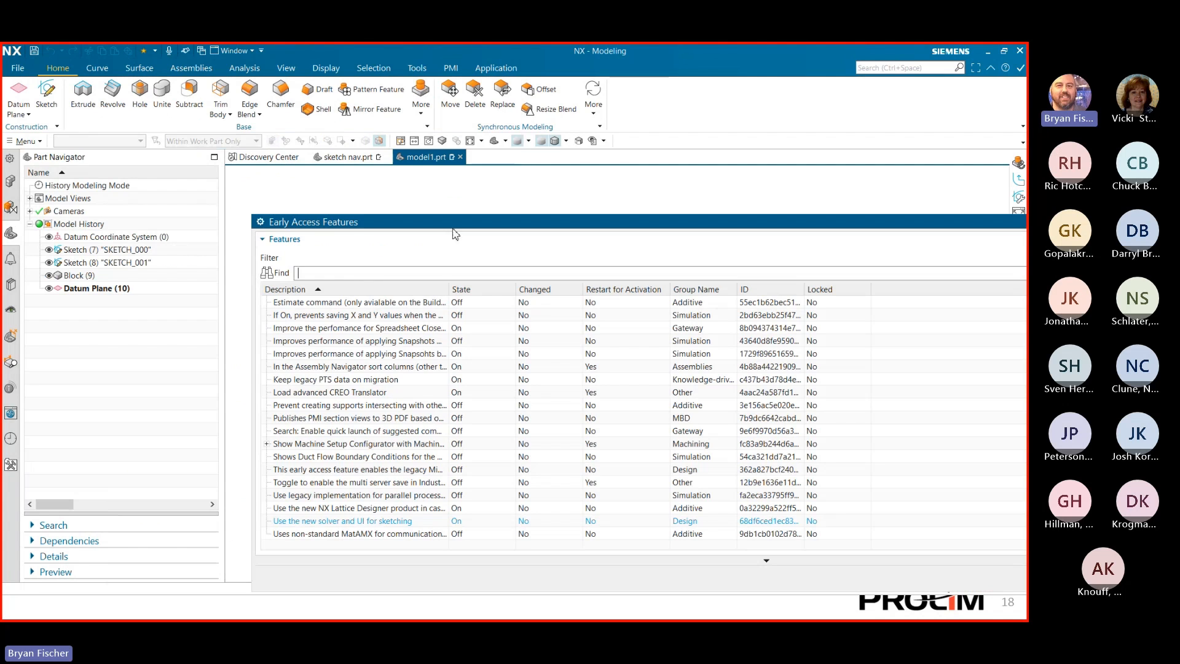
type("ske")
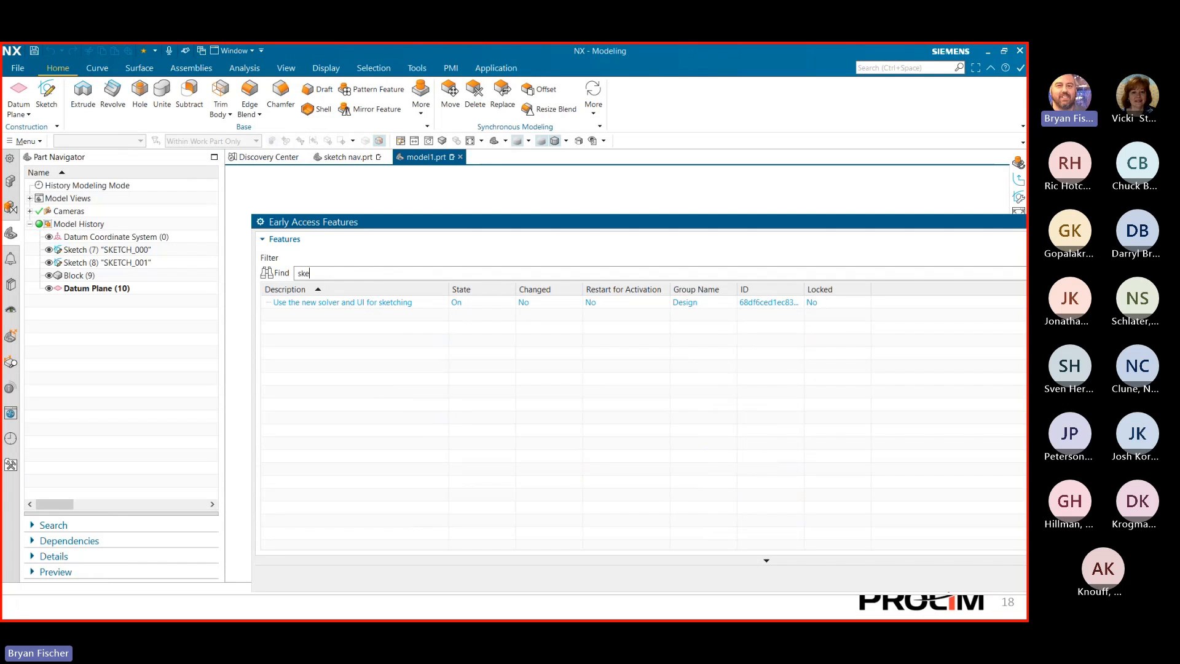
- Turn off the early access feature "Use the new solver and UI for sketching" and accept the change
left_click(459, 306)
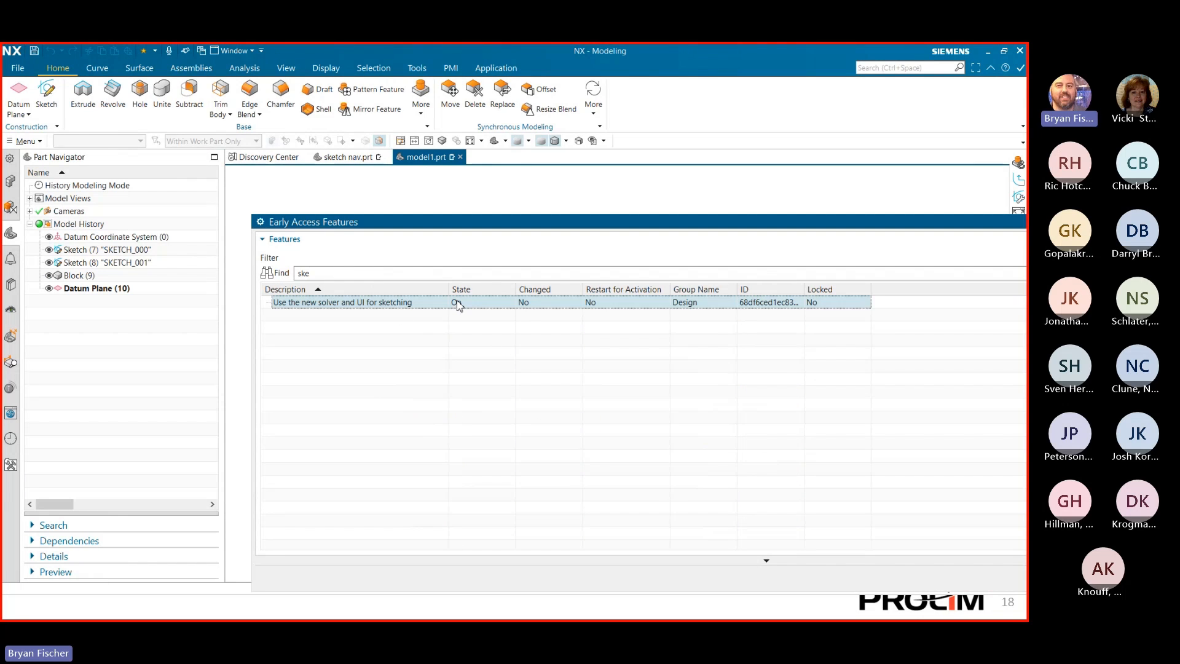
left_click(458, 304)
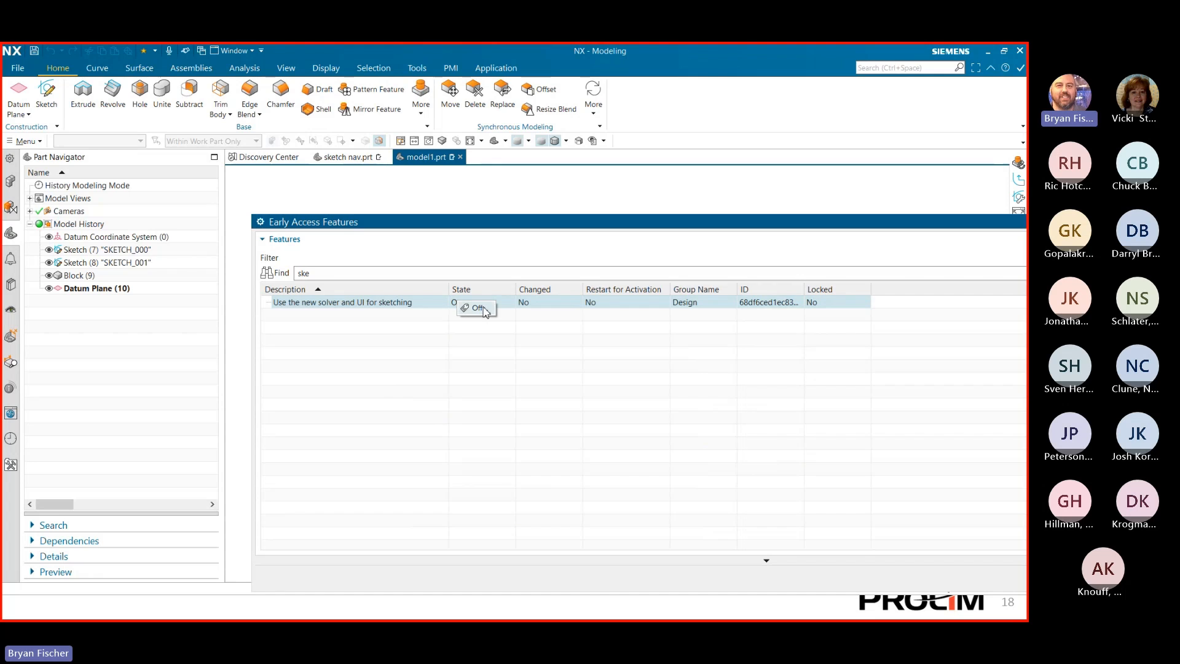
left_click(477, 307)
left_click_drag(685, 228, 469, 124)
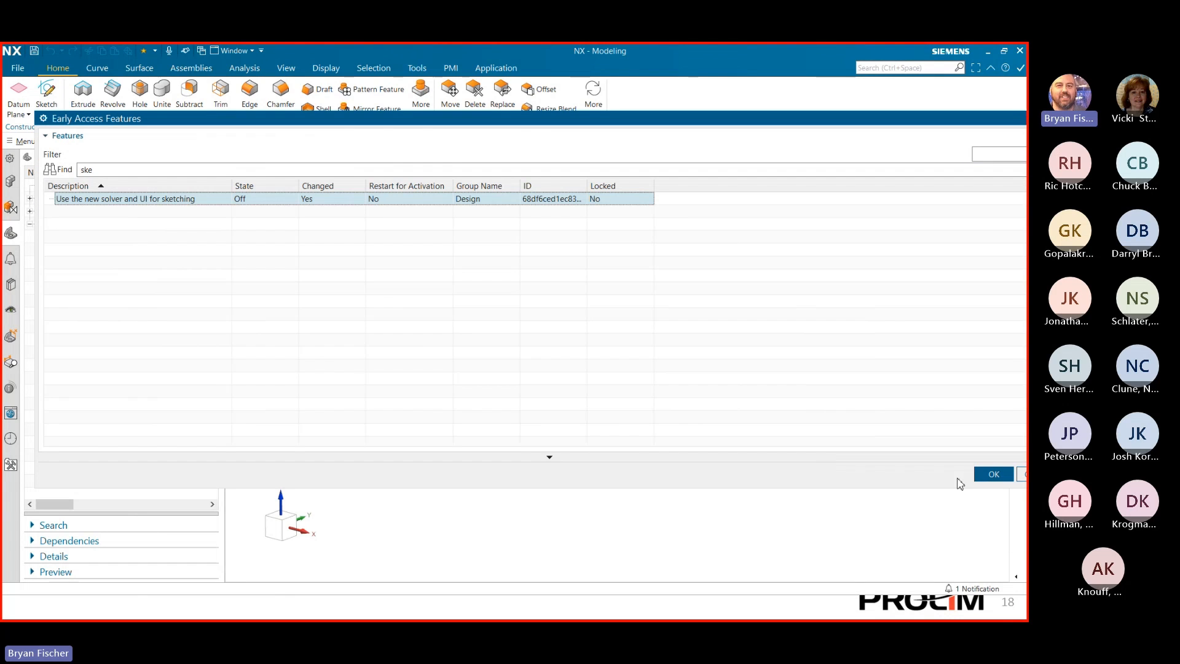
left_click(991, 475)
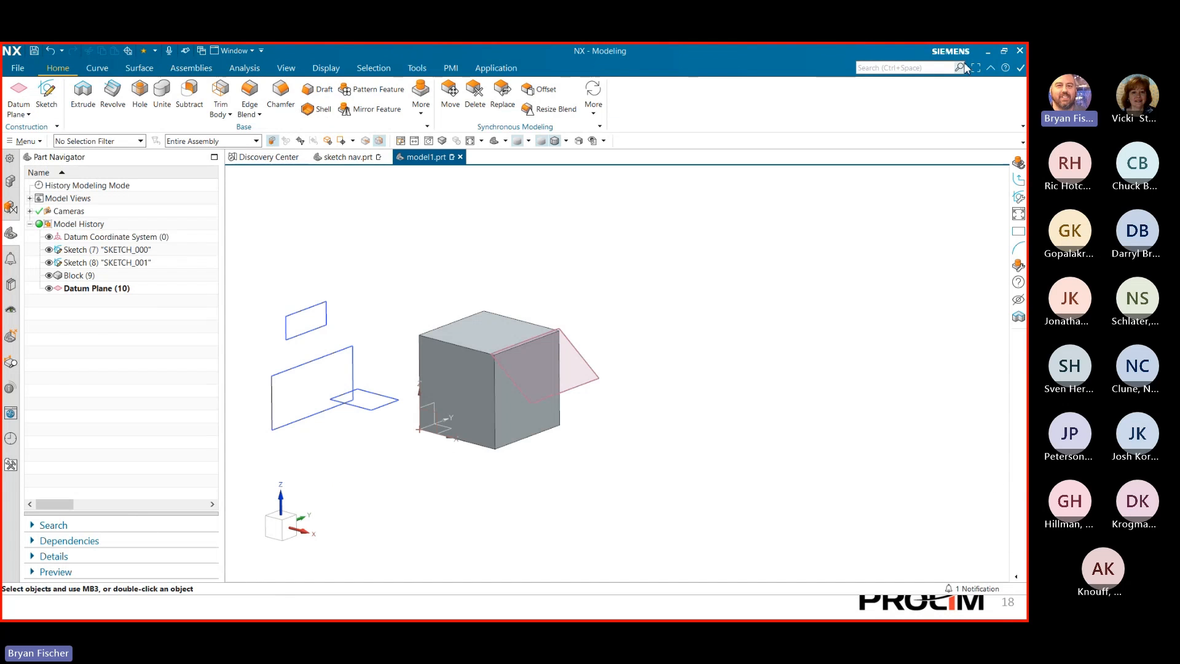
- Exit NX without saving the changes to model1.prt and sketch nav.prt
left_click(1019, 50)
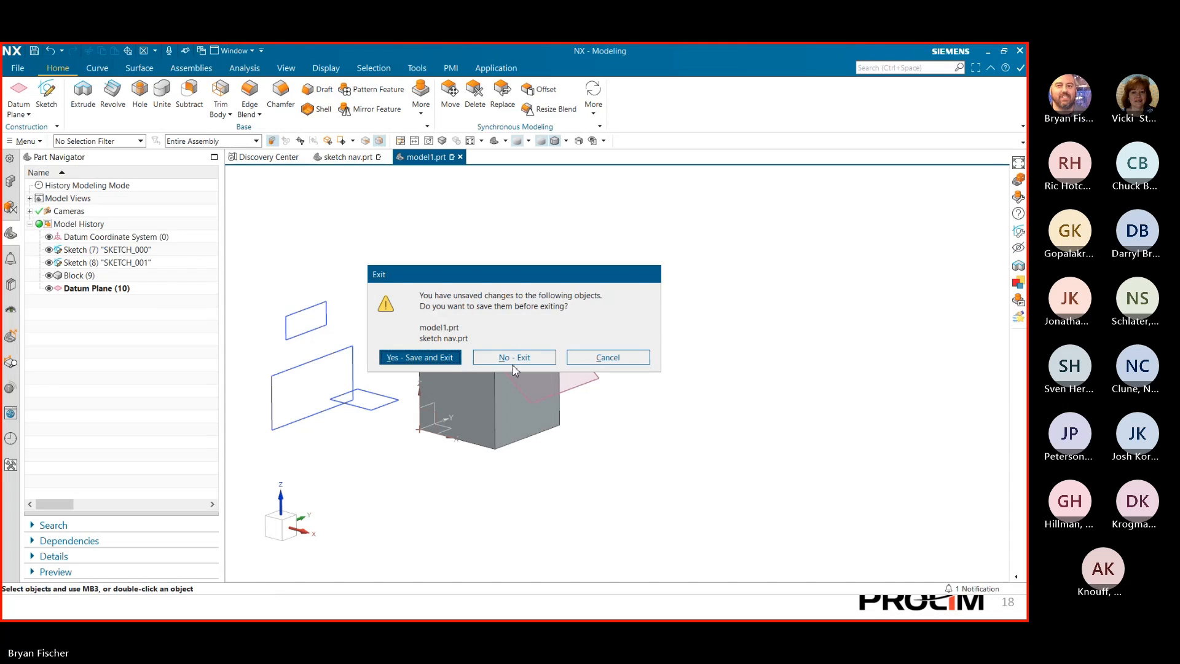
left_click(514, 359)
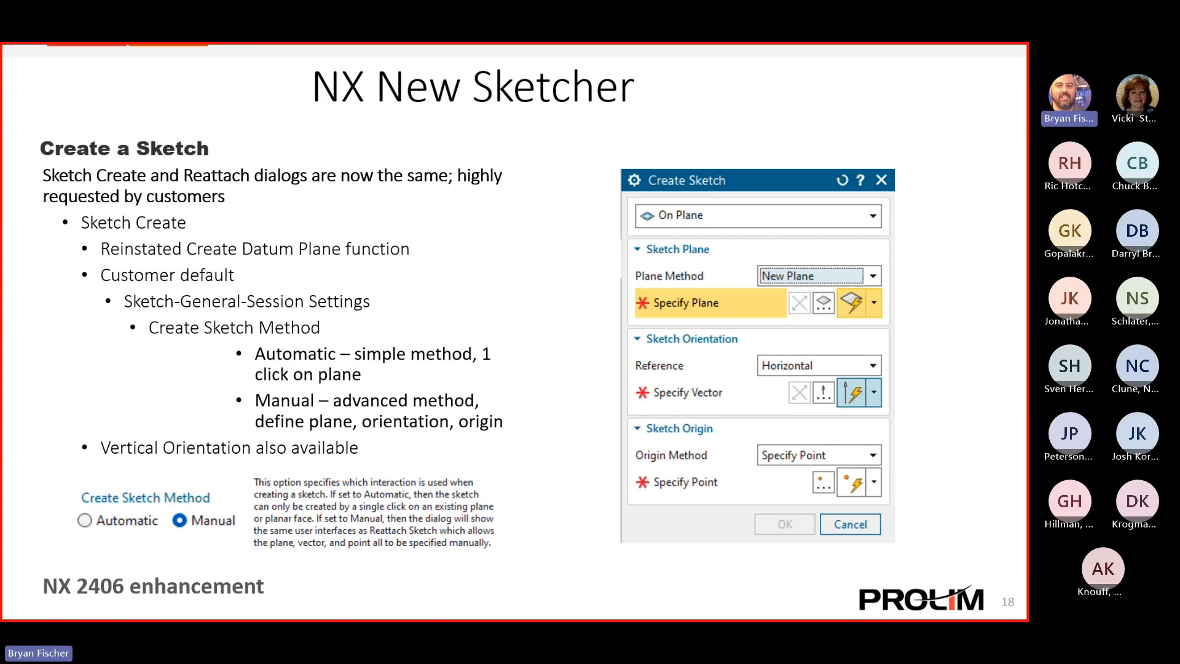
- Launch NX 2406 from its shortcut in the NX revs folder and create a new model part, model1.prt
key("super")
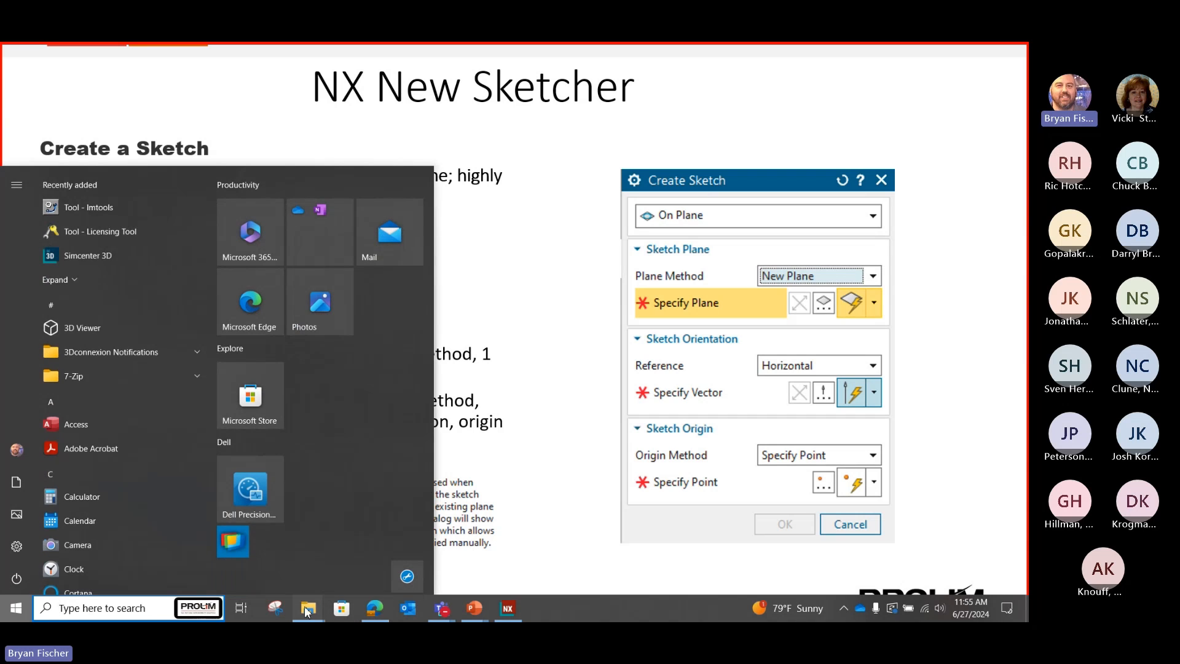
mouse_move(307, 611)
left_click(378, 556)
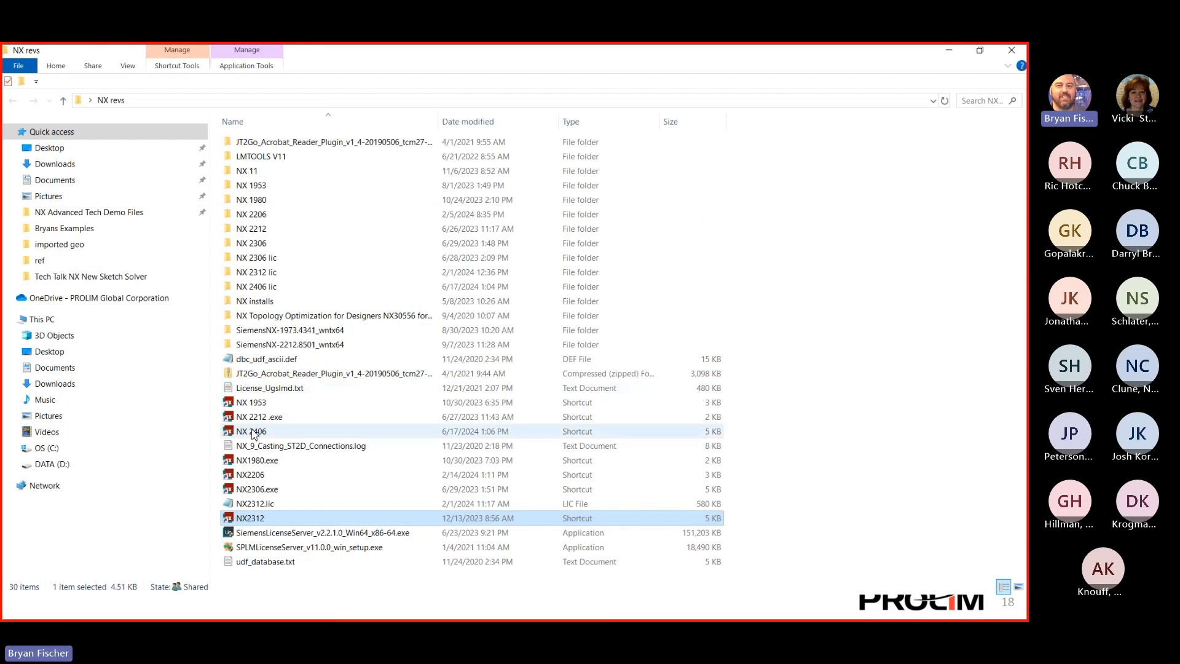
left_click(254, 432)
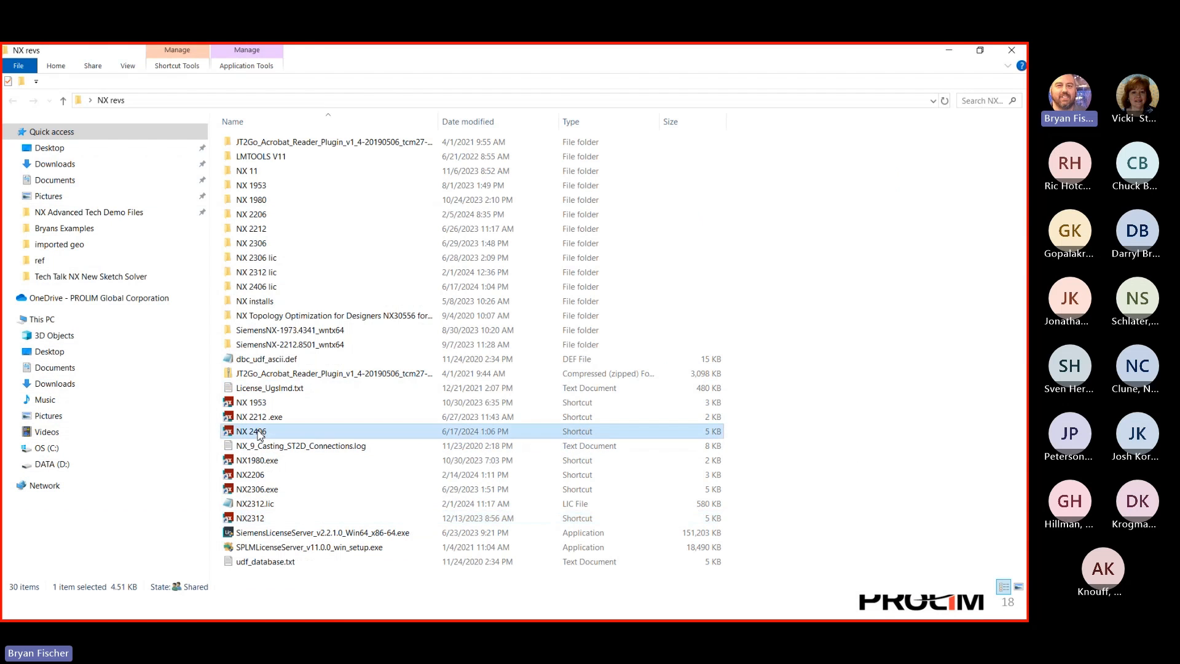
double_click(548, 430)
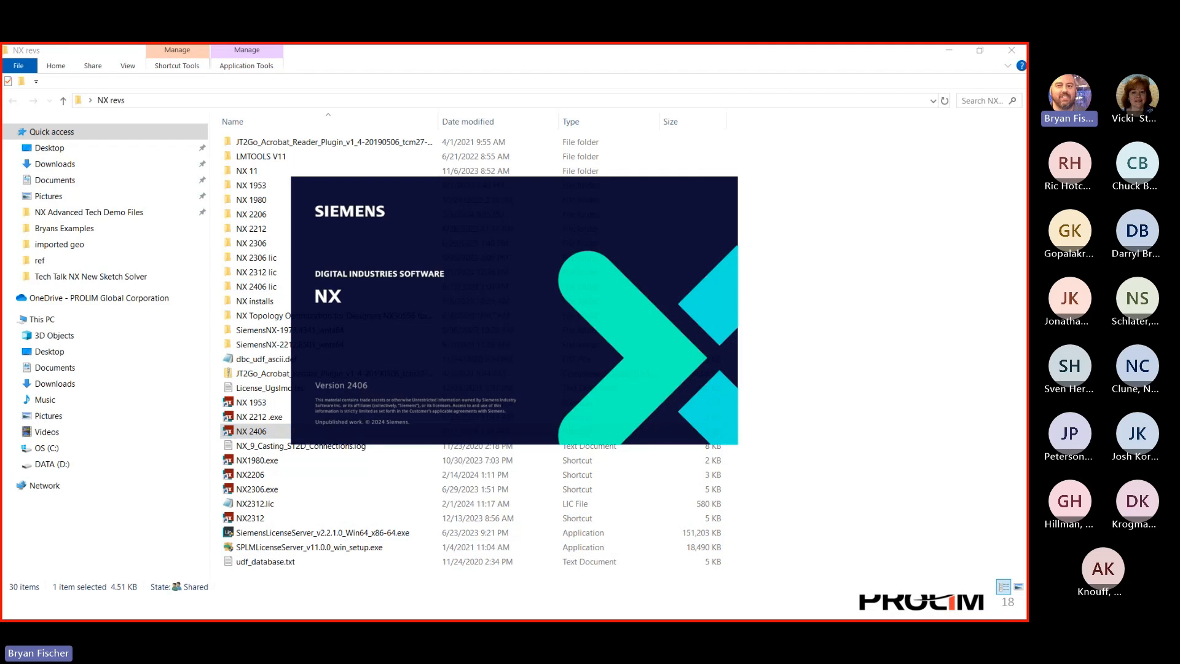
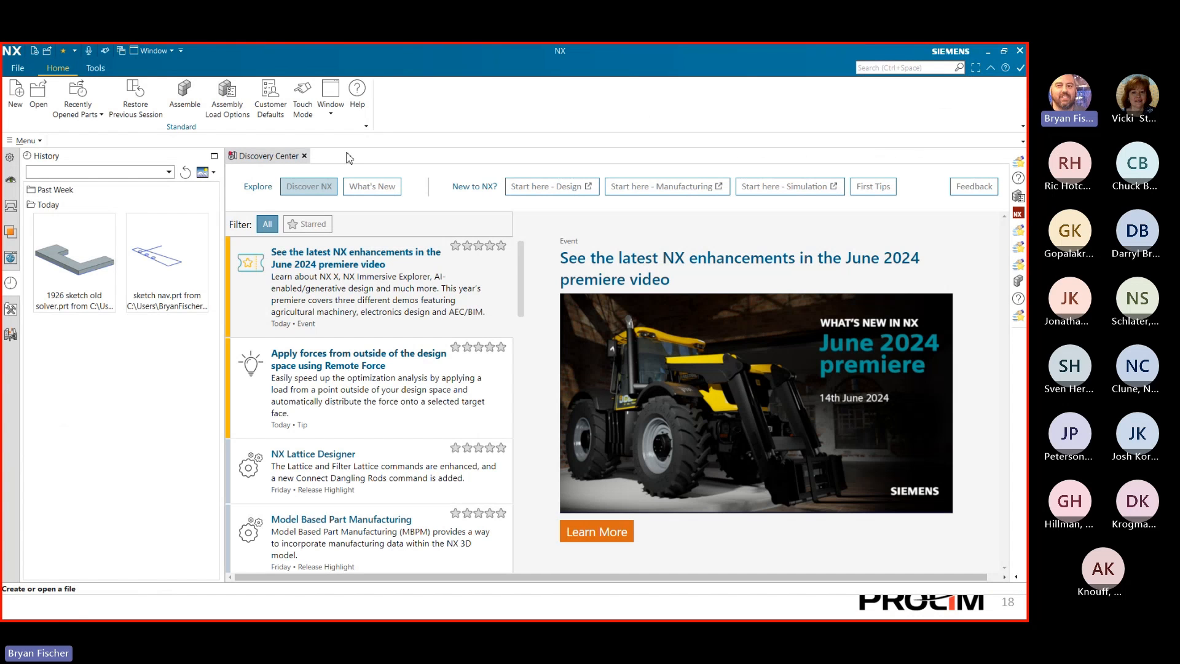
left_click(16, 93)
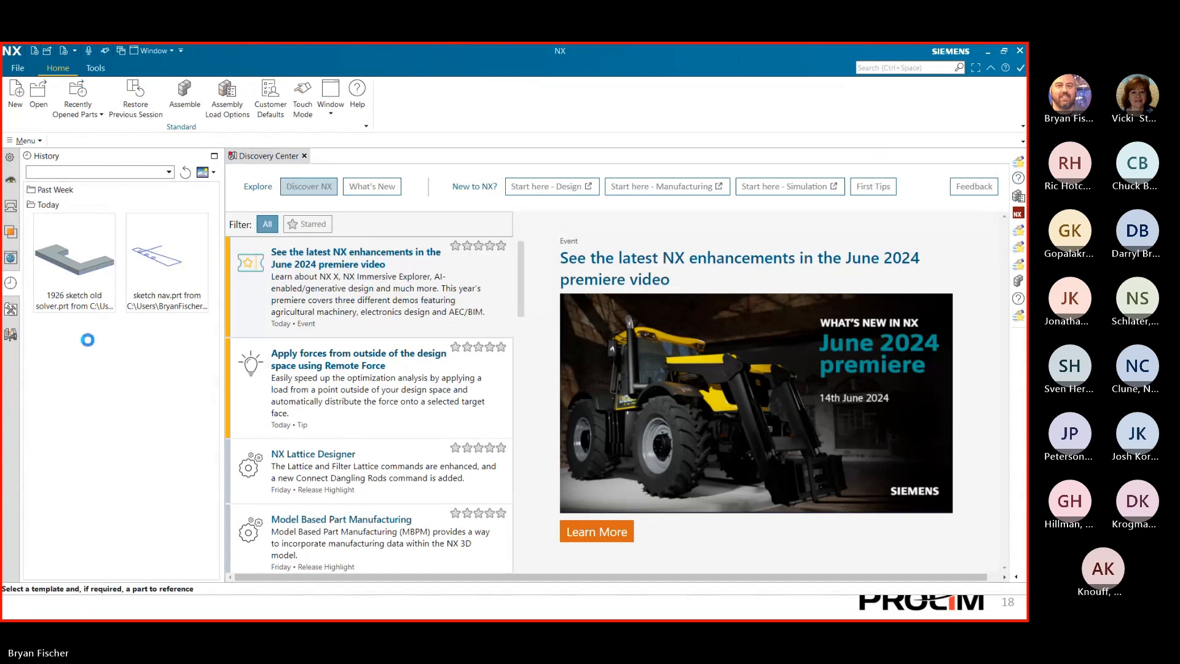
left_click(744, 493)
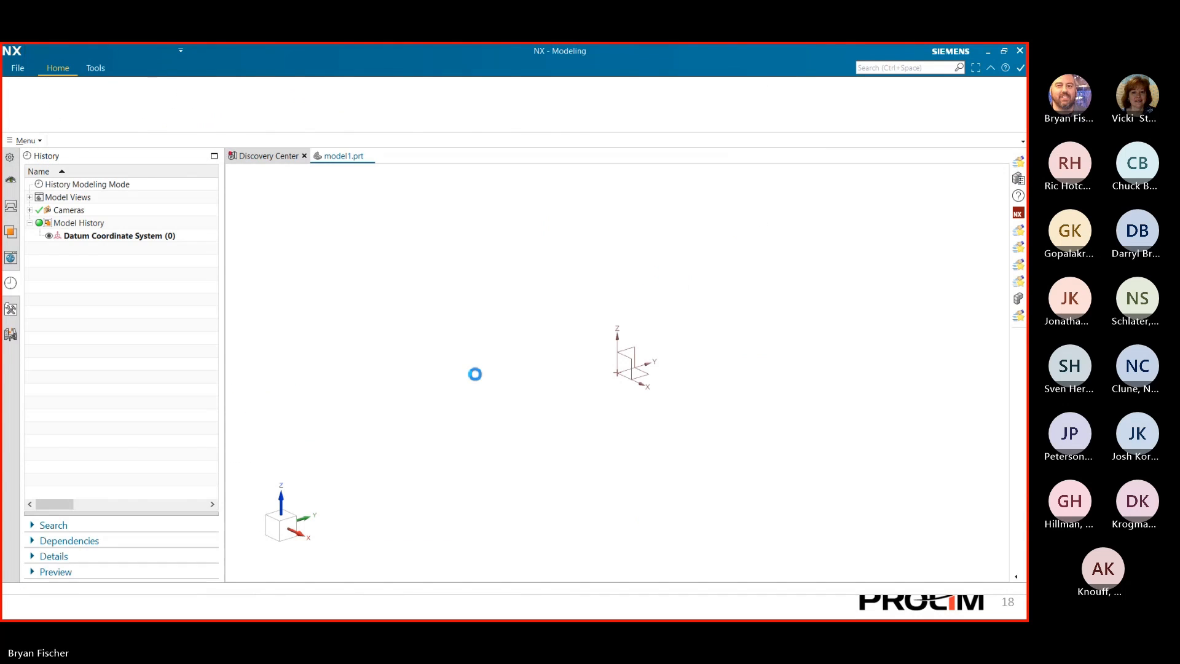
- Filter the Early Access Features by "sketch", turn on "Use the new solver and UI for sketching", and accept the change
left_click(17, 68)
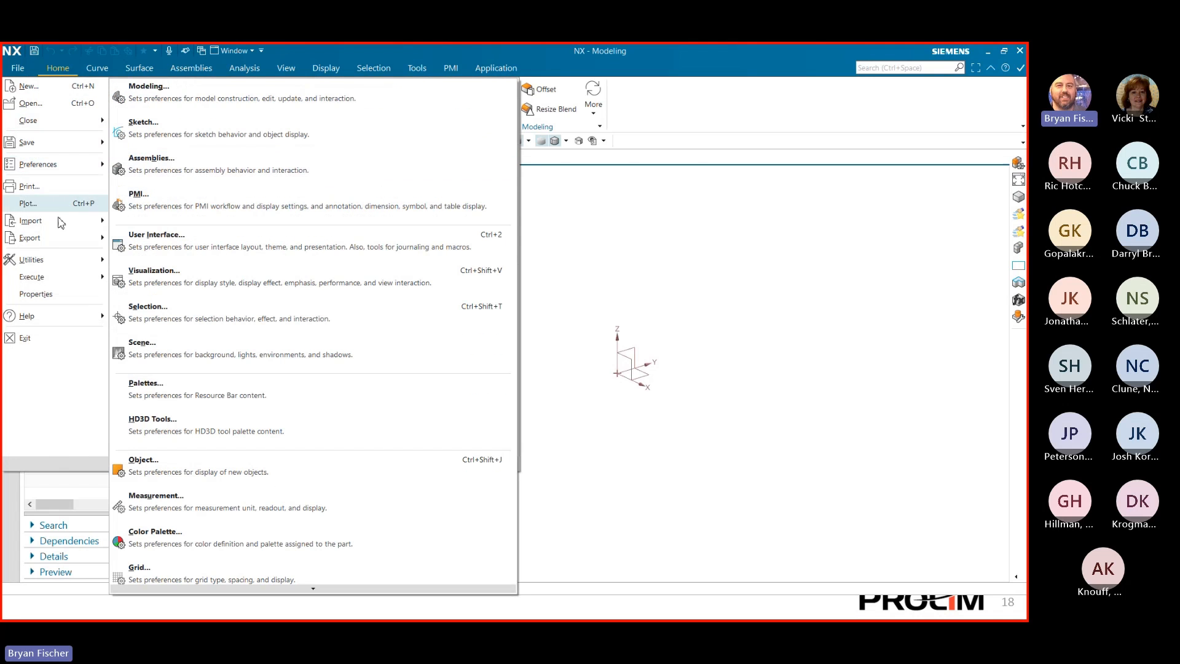
mouse_move(39, 266)
left_click(167, 126)
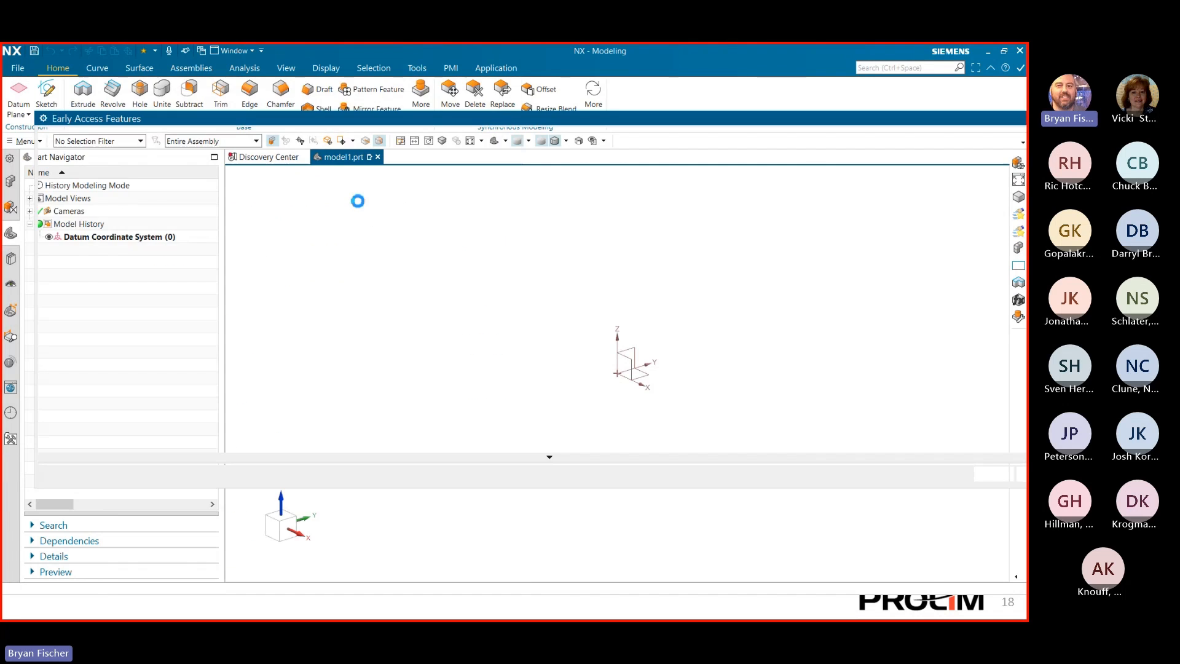
type("sketch")
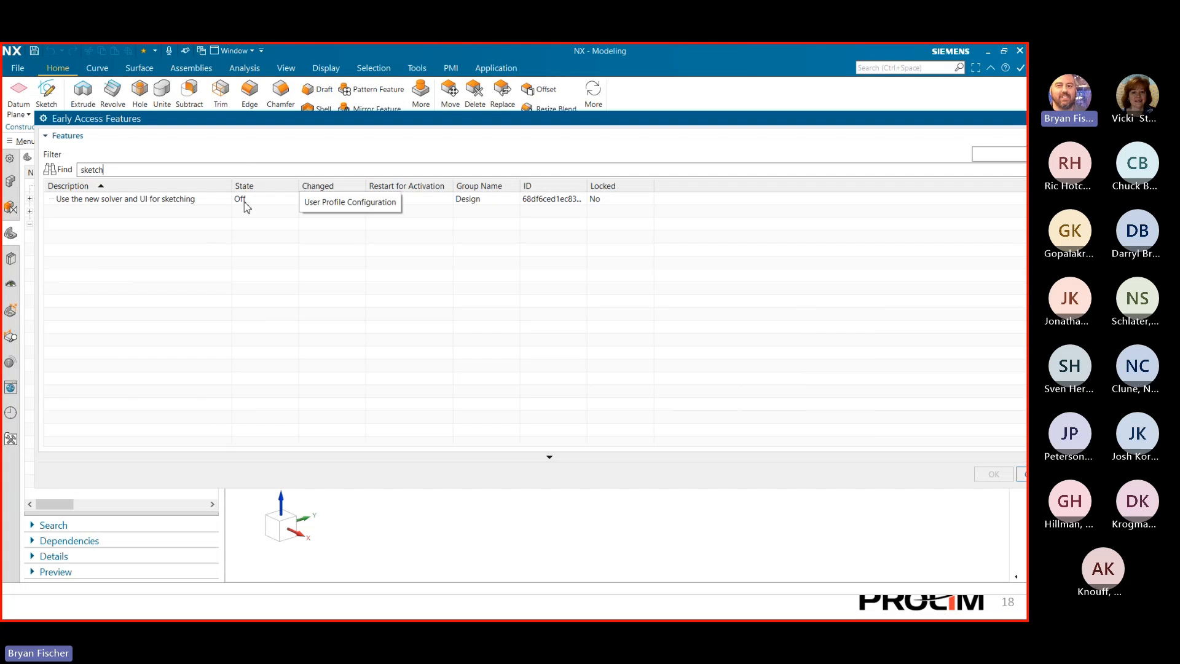
left_click(246, 207)
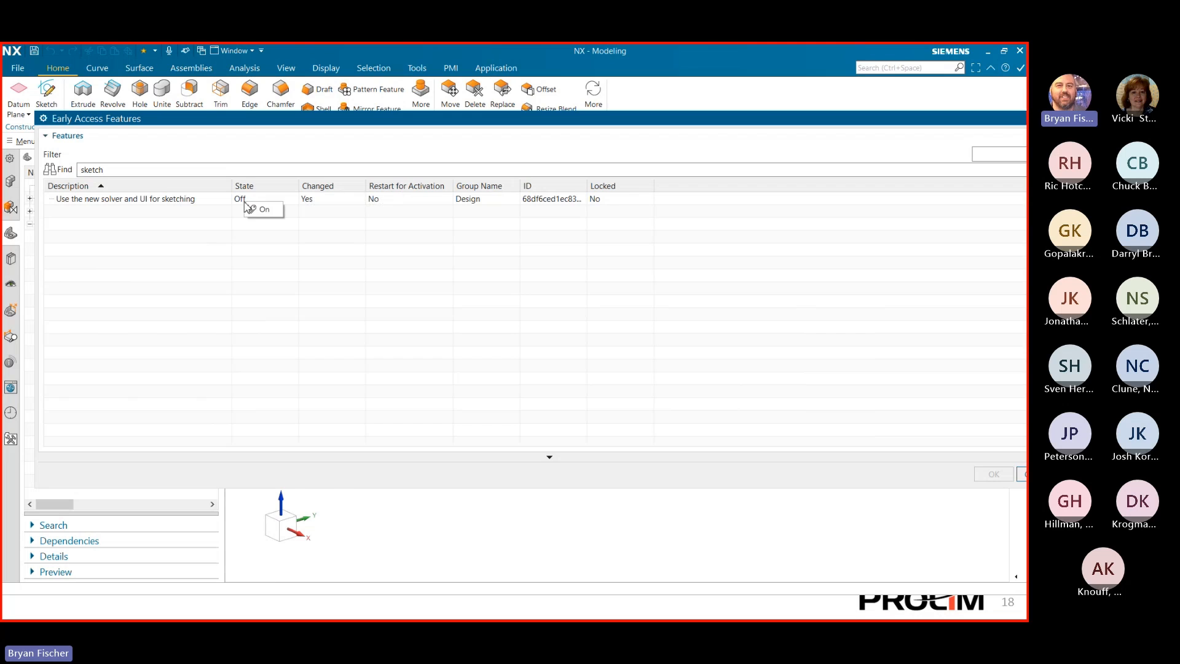
left_click(264, 216)
left_click(989, 474)
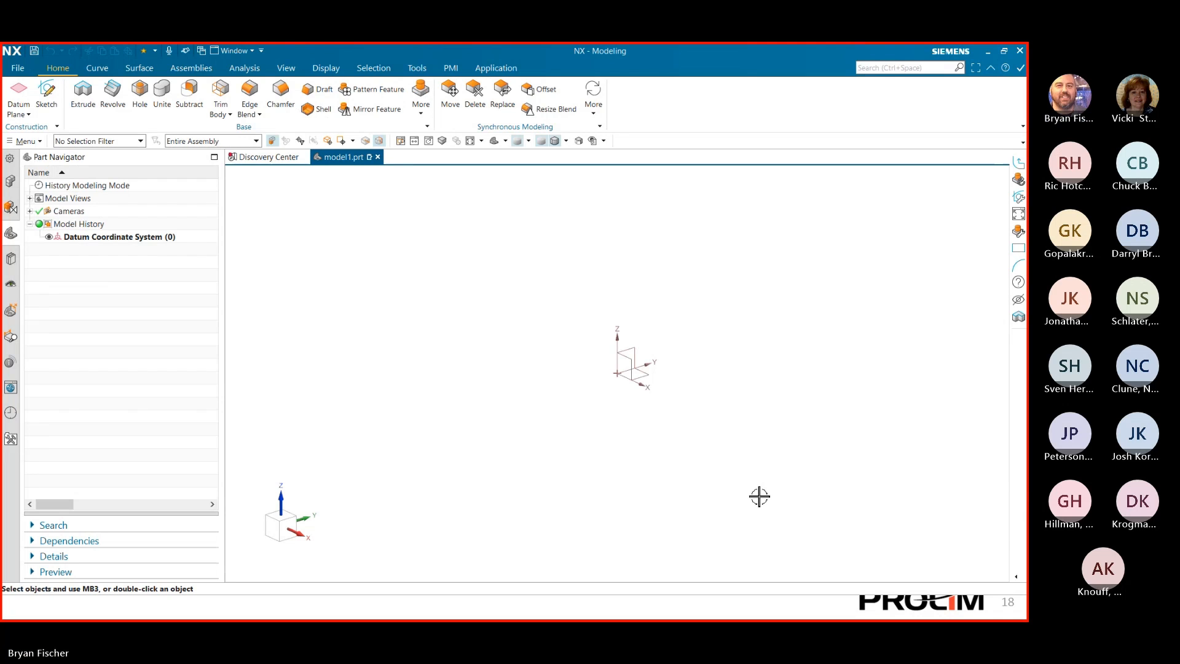
- Switch to the presentation slide, and bring up the Teams meeting window to check for raised hands
key("super")
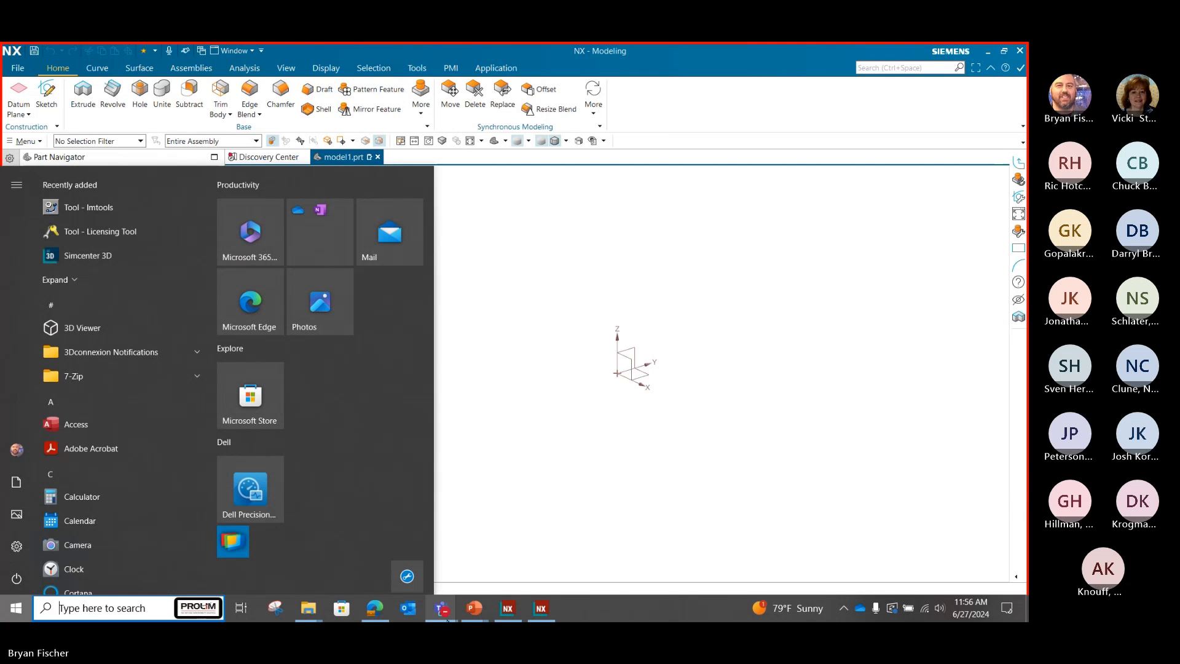
mouse_move(475, 616)
left_click(547, 544)
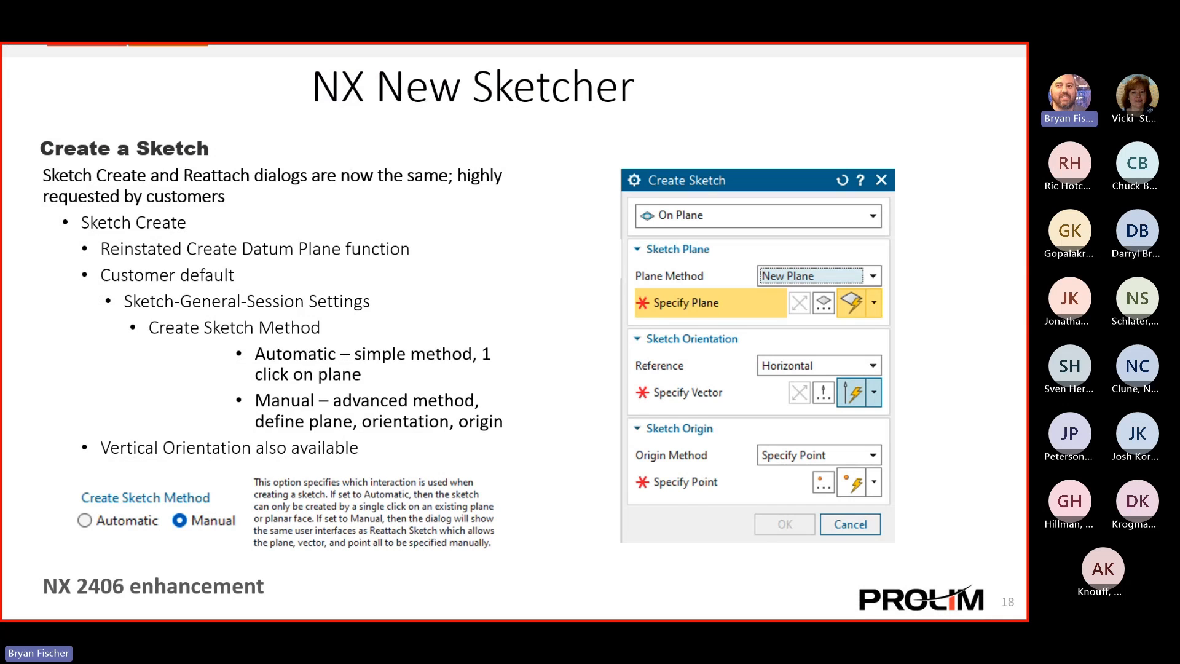
key("super")
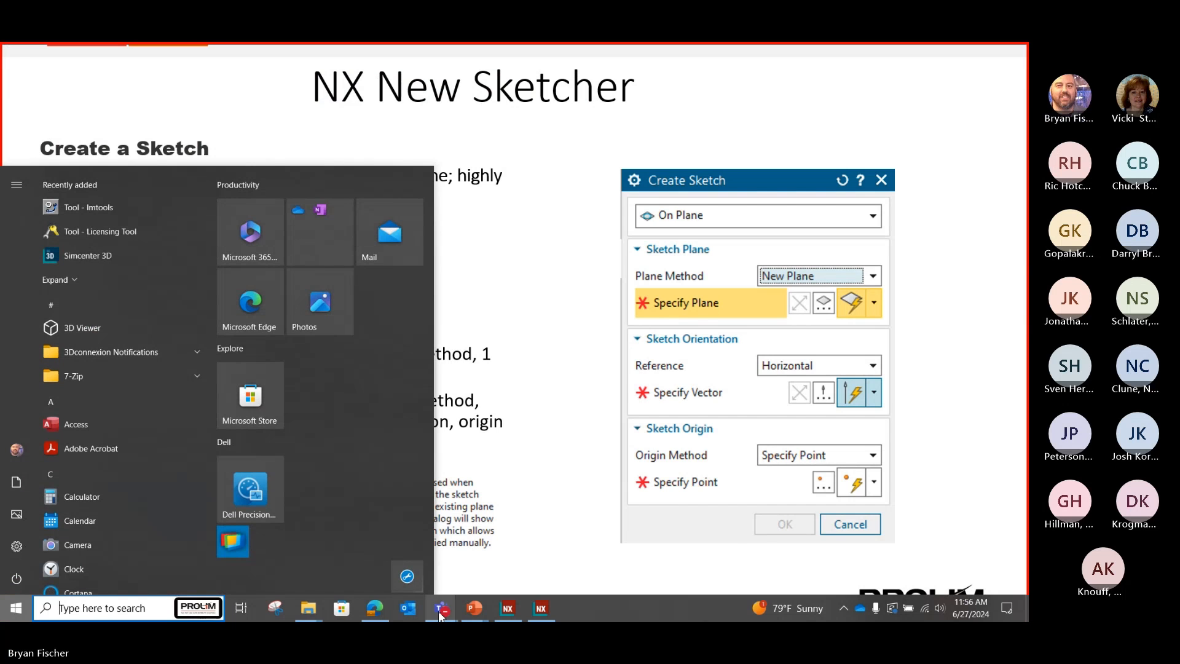
mouse_move(441, 608)
left_click(375, 551)
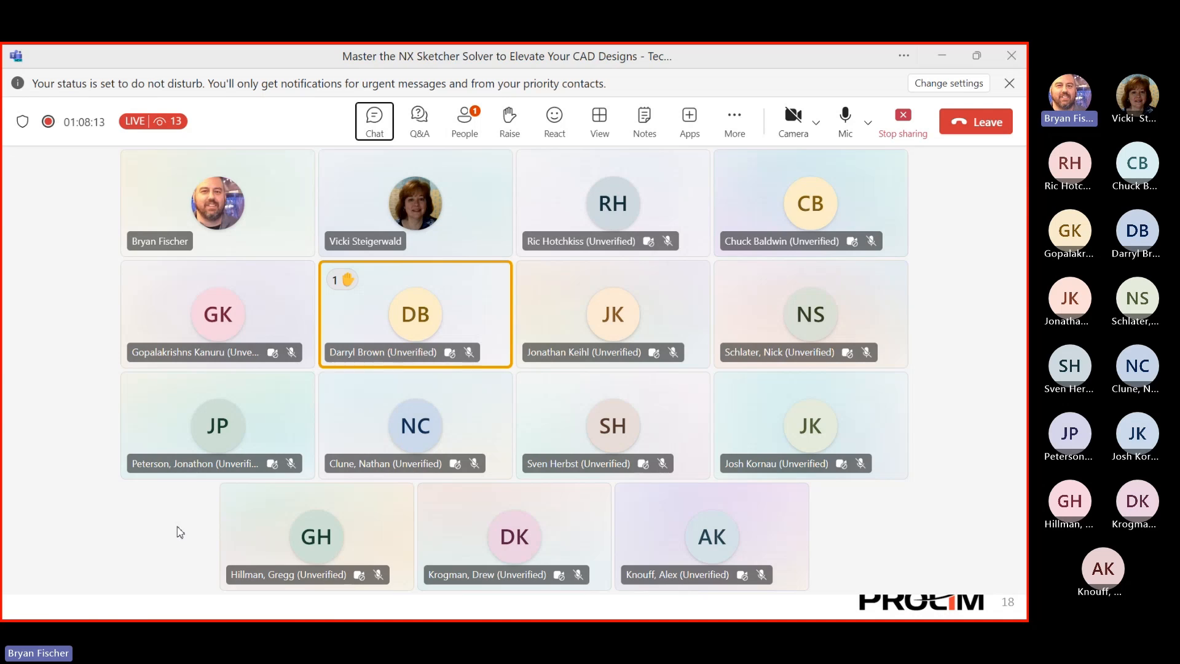
- Switch to the other open NX session and create a sketch on the YZ plane of the datum coordinate system
key("super")
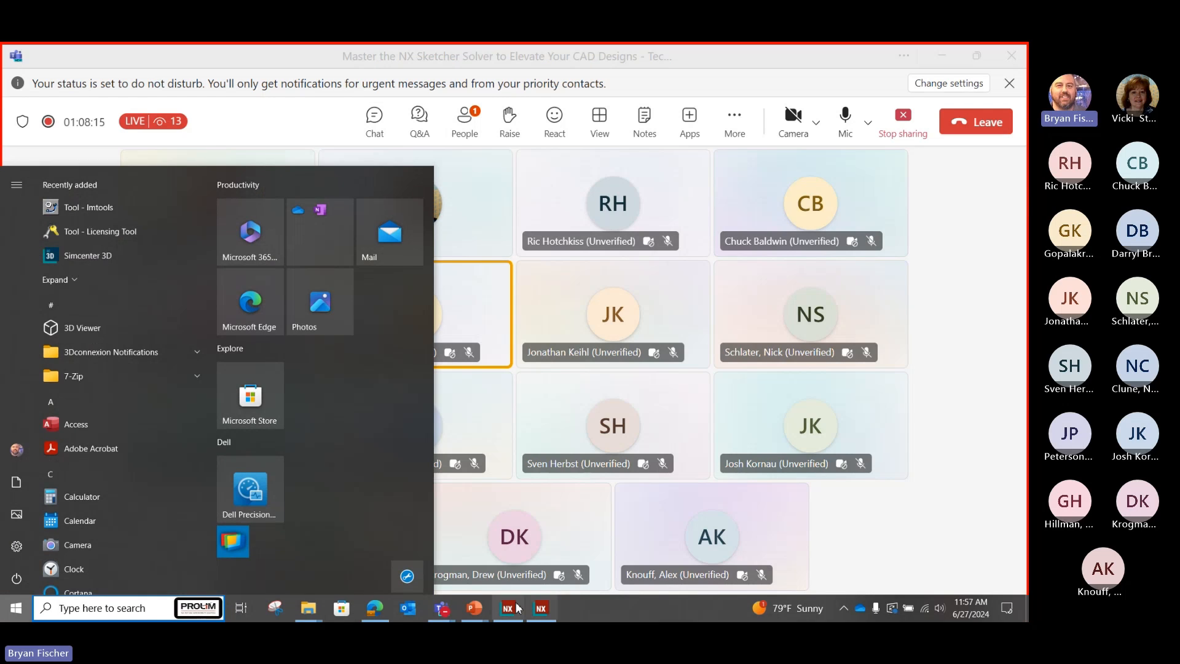
left_click(508, 609)
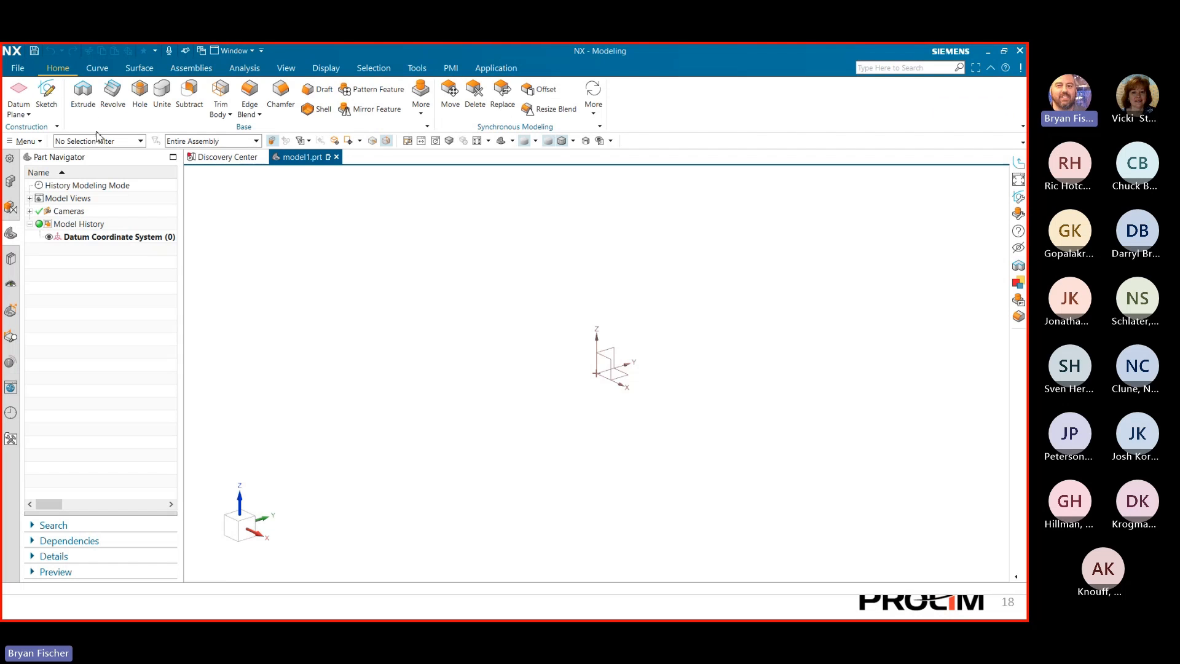
left_click(46, 94)
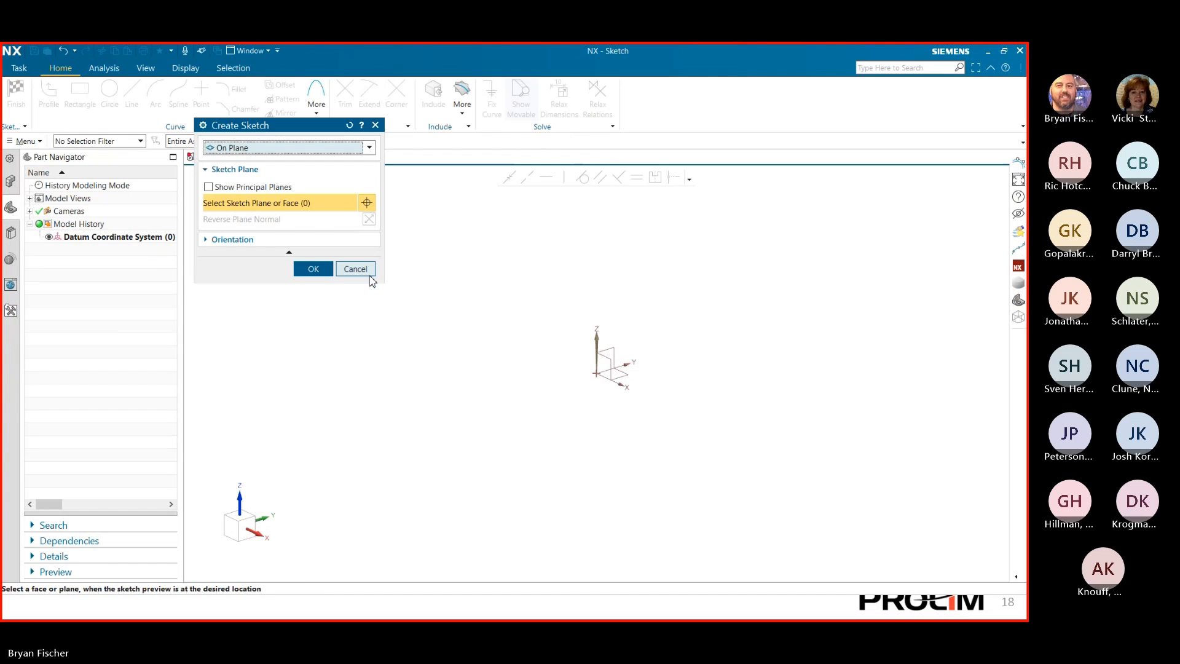
left_click(609, 350)
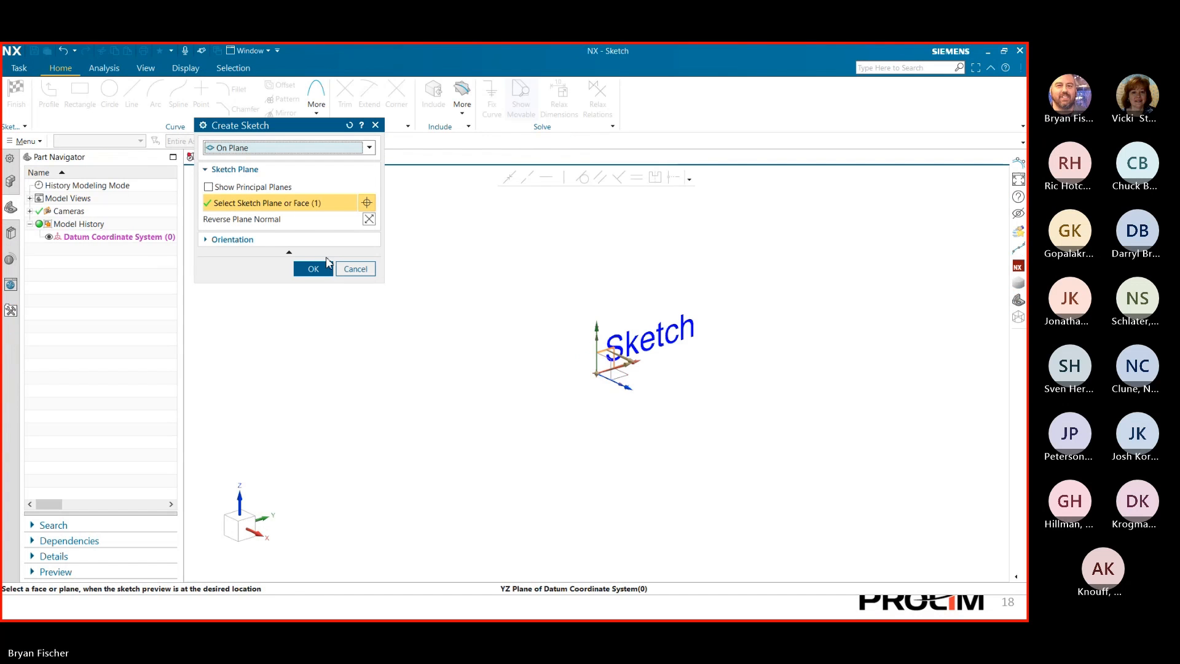
left_click(322, 269)
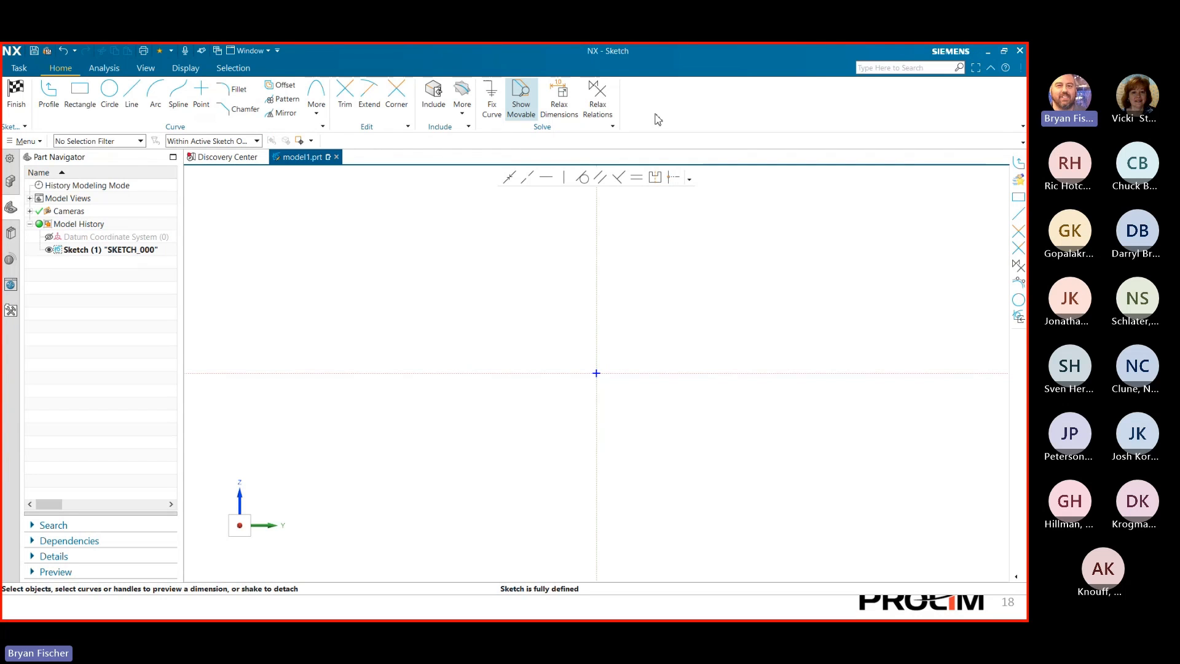
- Add the Options and Dimensions Drop-down commands to the Solve group of the sketch ribbon
left_click(1023, 126)
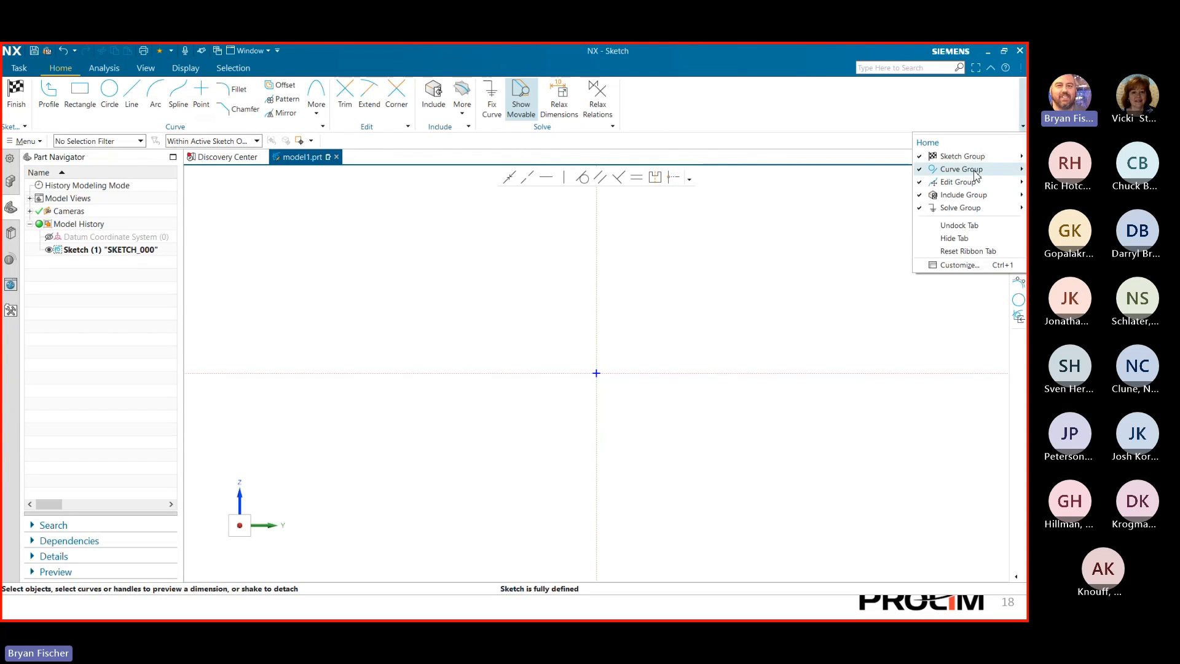
mouse_move(958, 212)
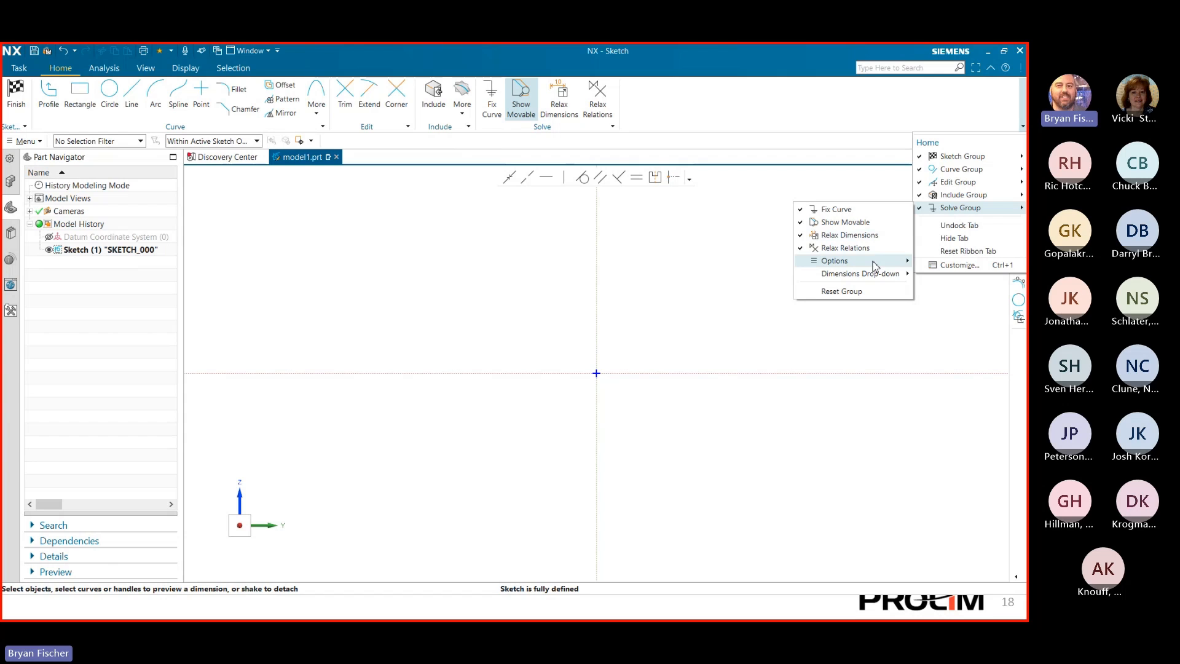
mouse_move(875, 265)
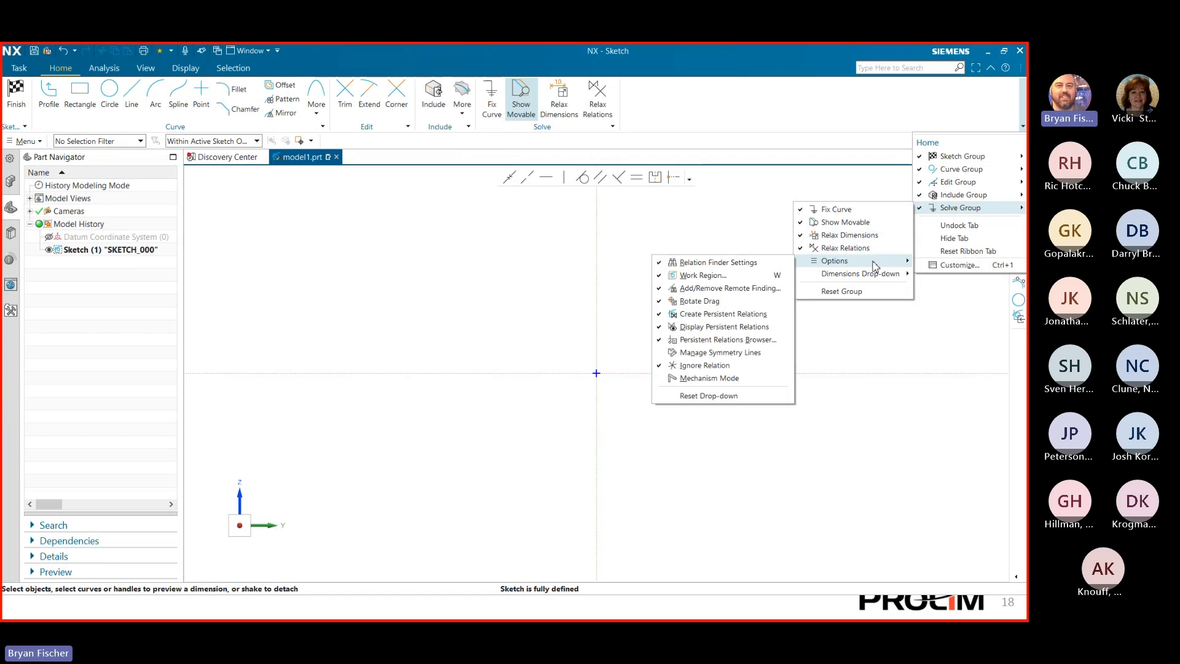
left_click(831, 269)
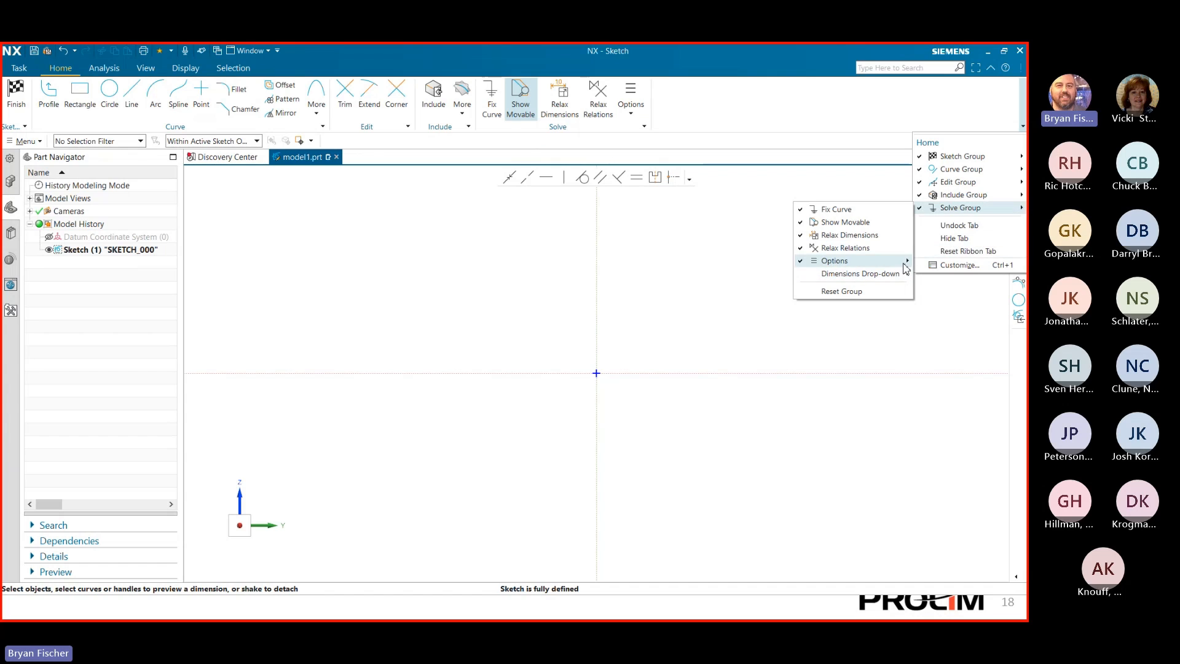
left_click(644, 126)
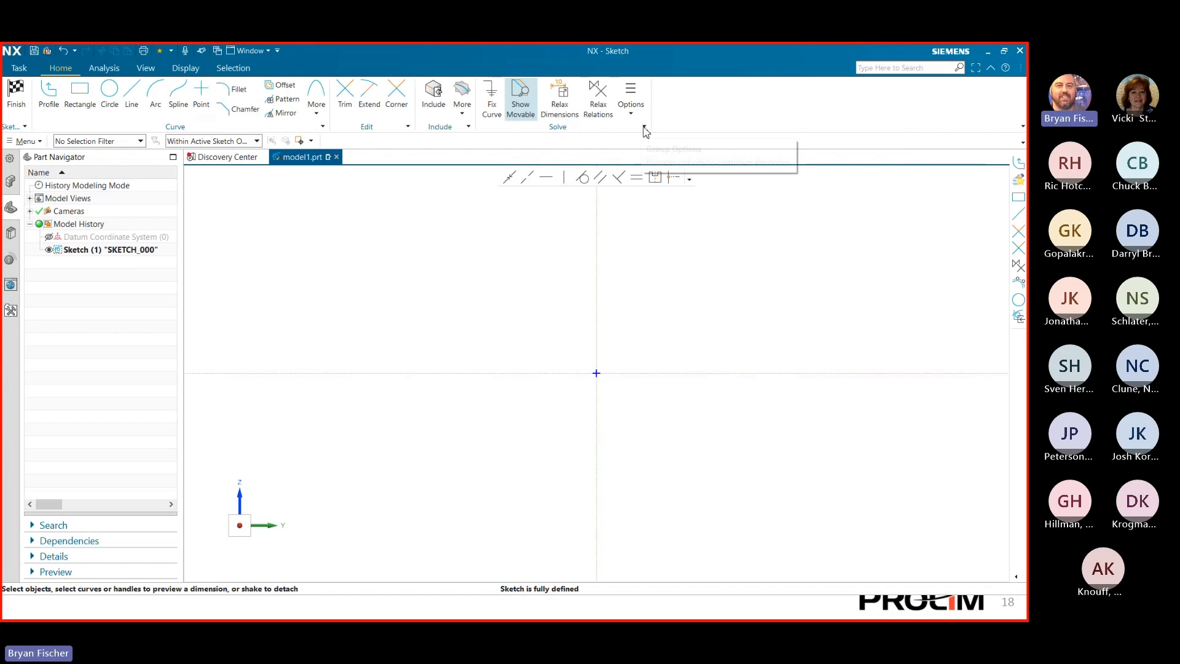
left_click(644, 126)
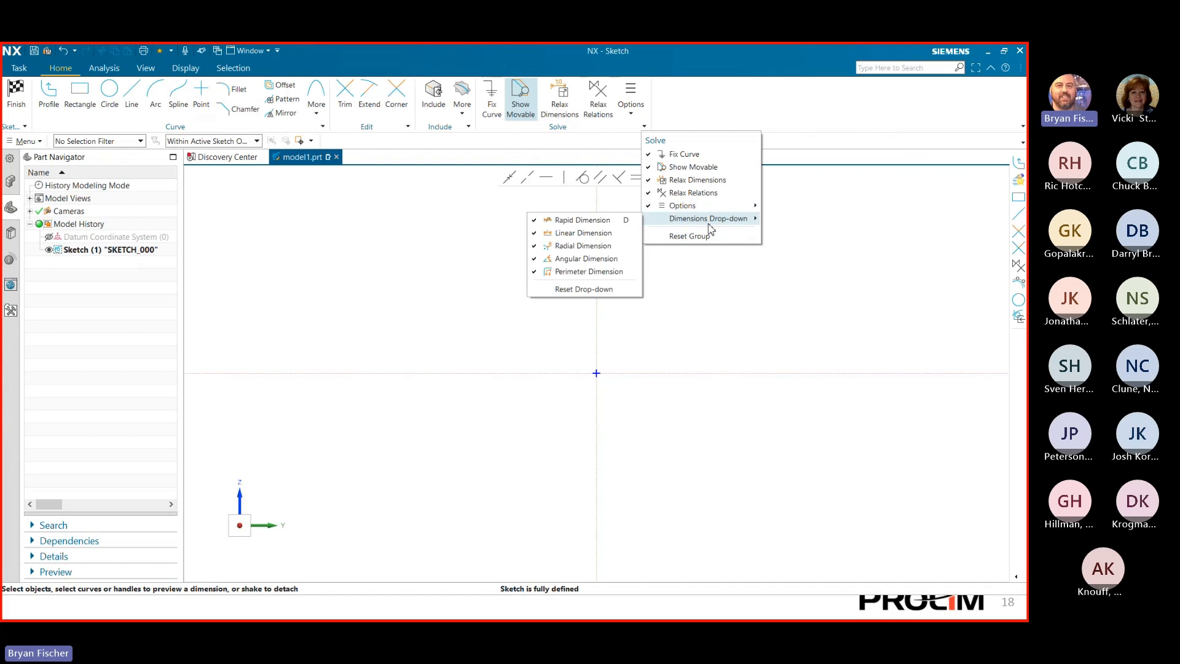
left_click(676, 223)
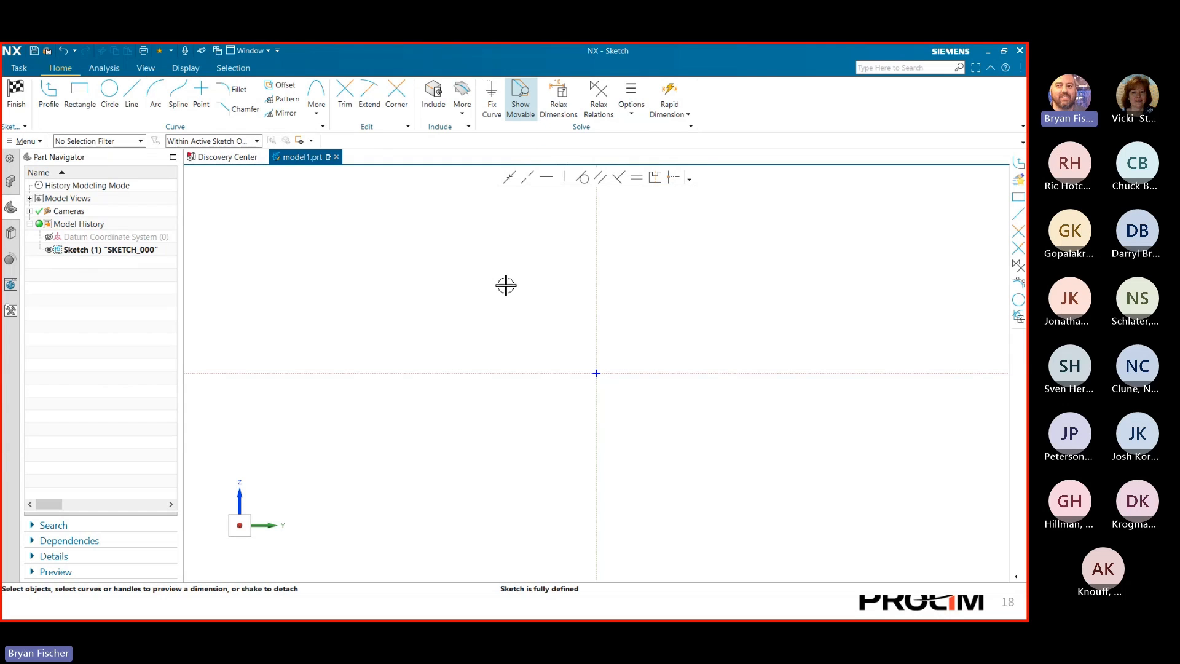
- Sketch a From Center rectangle about 560 wide and 200 high above and left of the origin, and reshape it by moving its lower-left corner
left_click(76, 93)
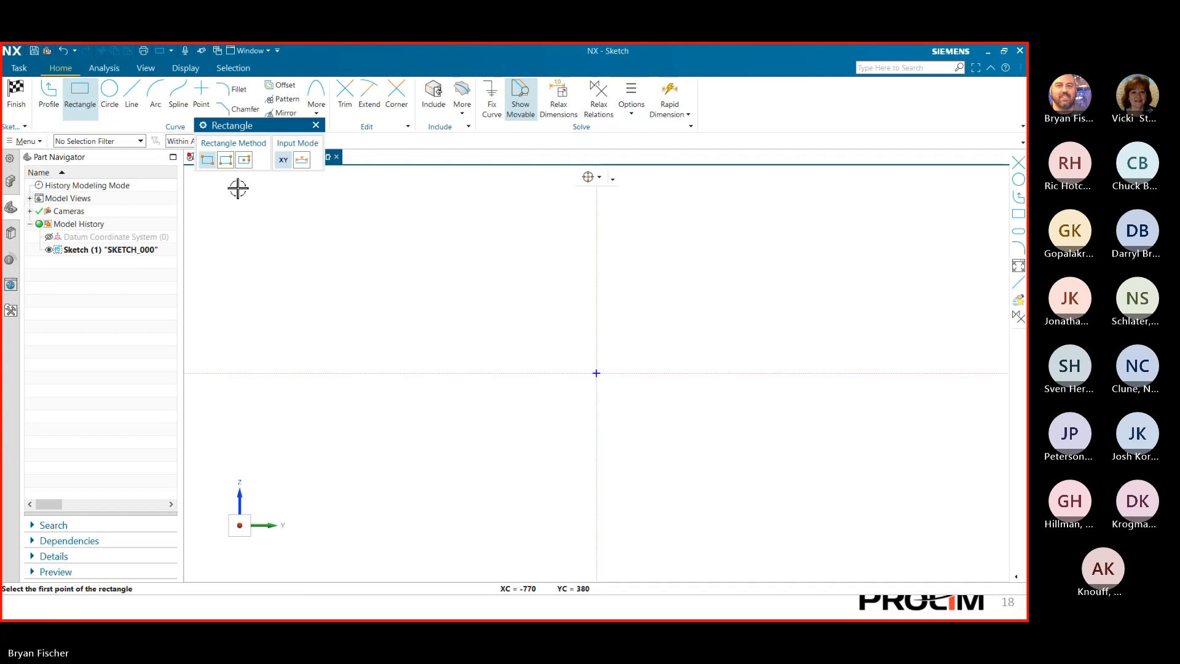
left_click(244, 160)
left_click(353, 254)
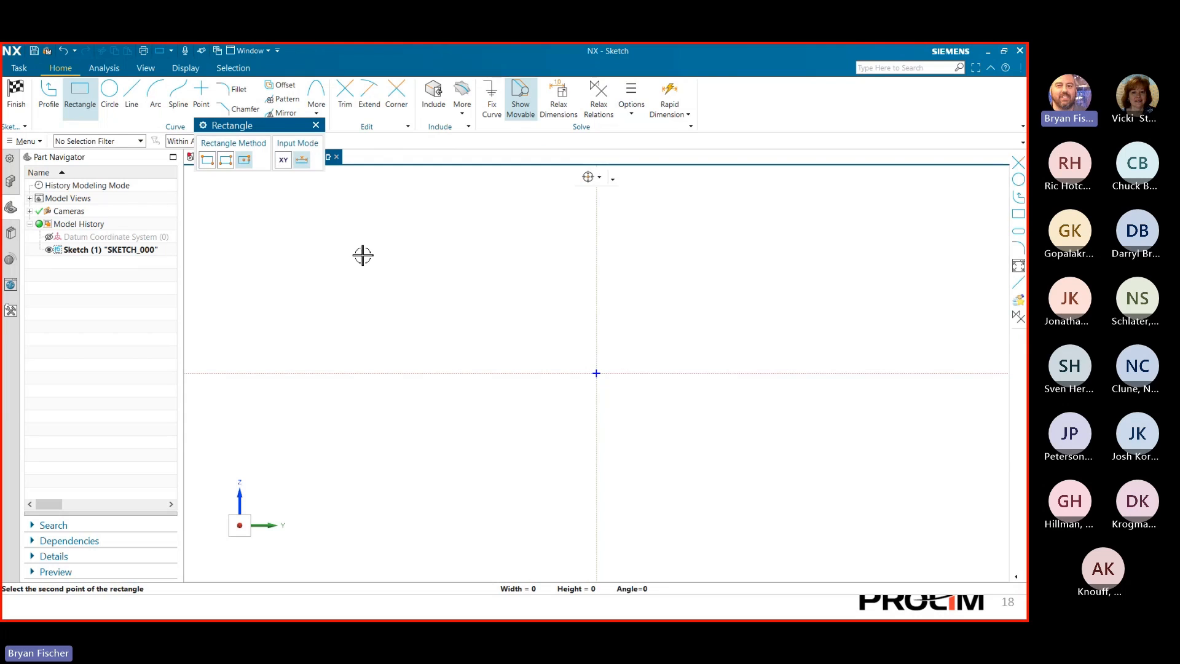
left_click(482, 253)
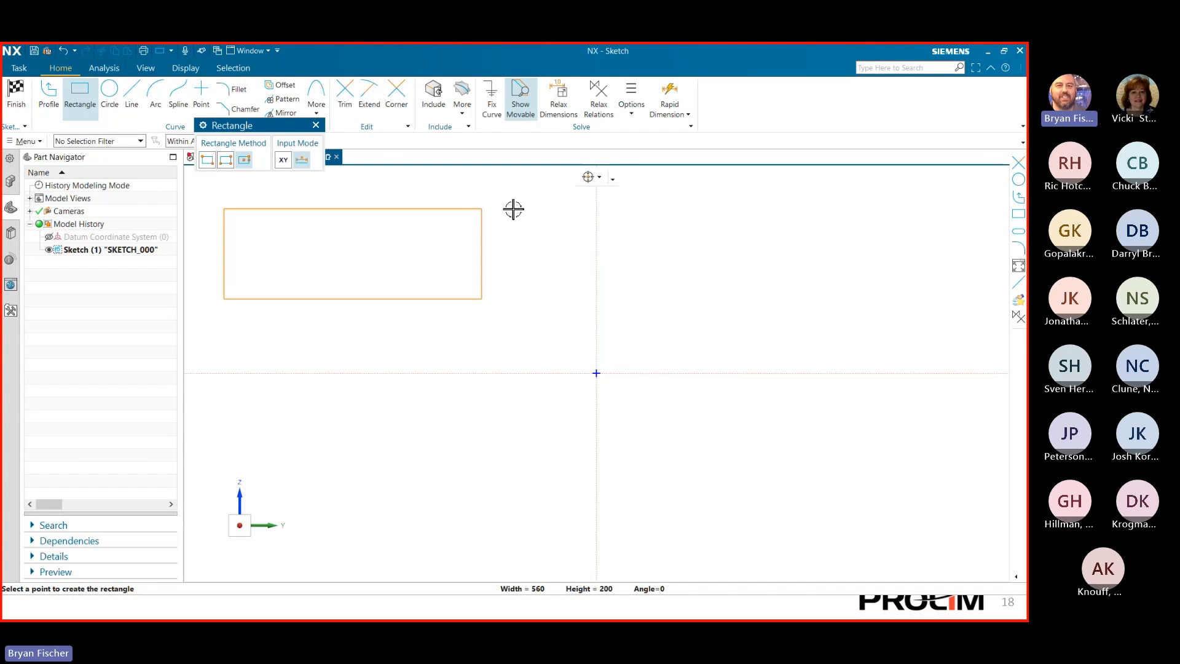
left_click(516, 209)
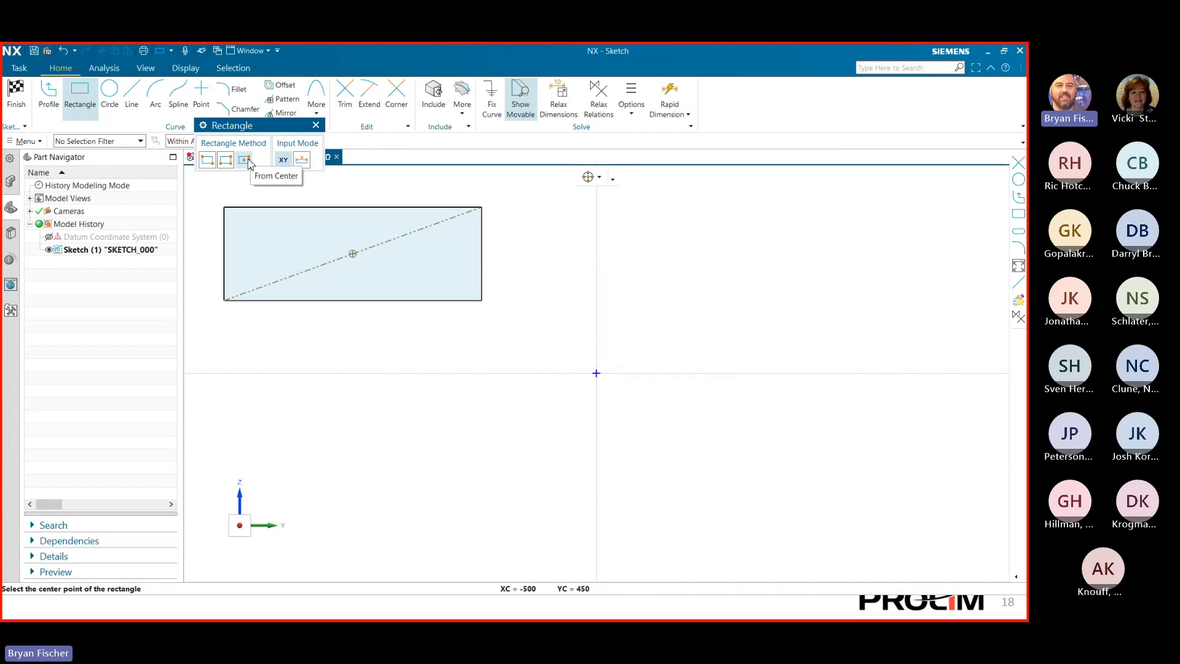
left_click(316, 126)
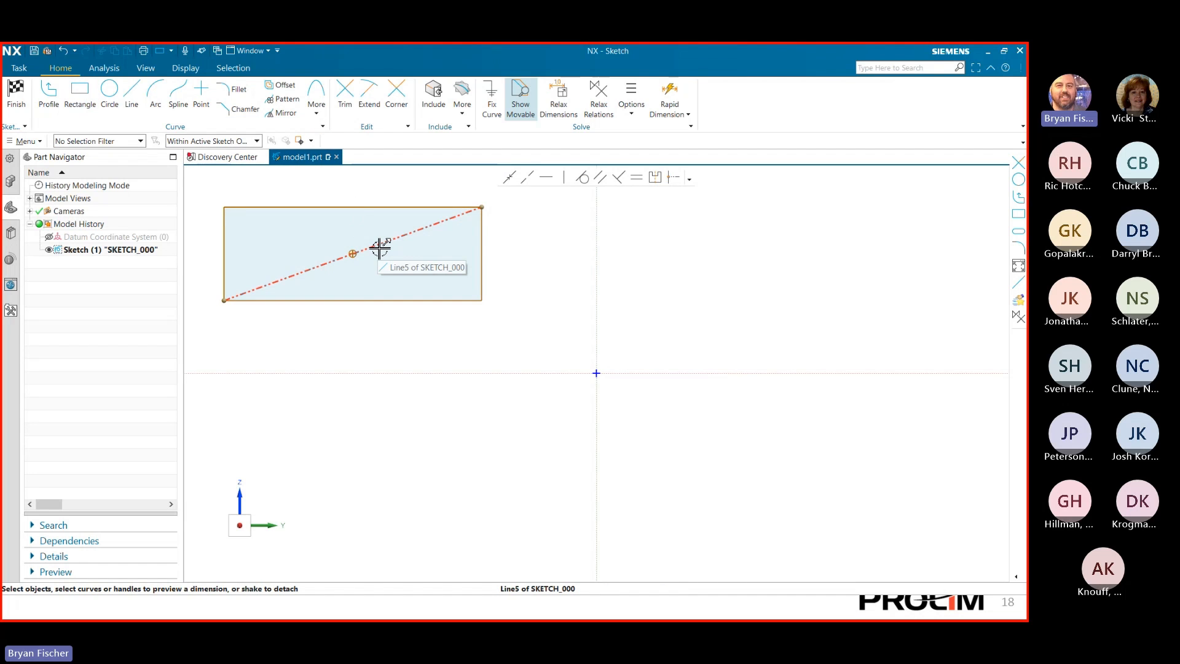
left_click_drag(354, 340, 384, 329)
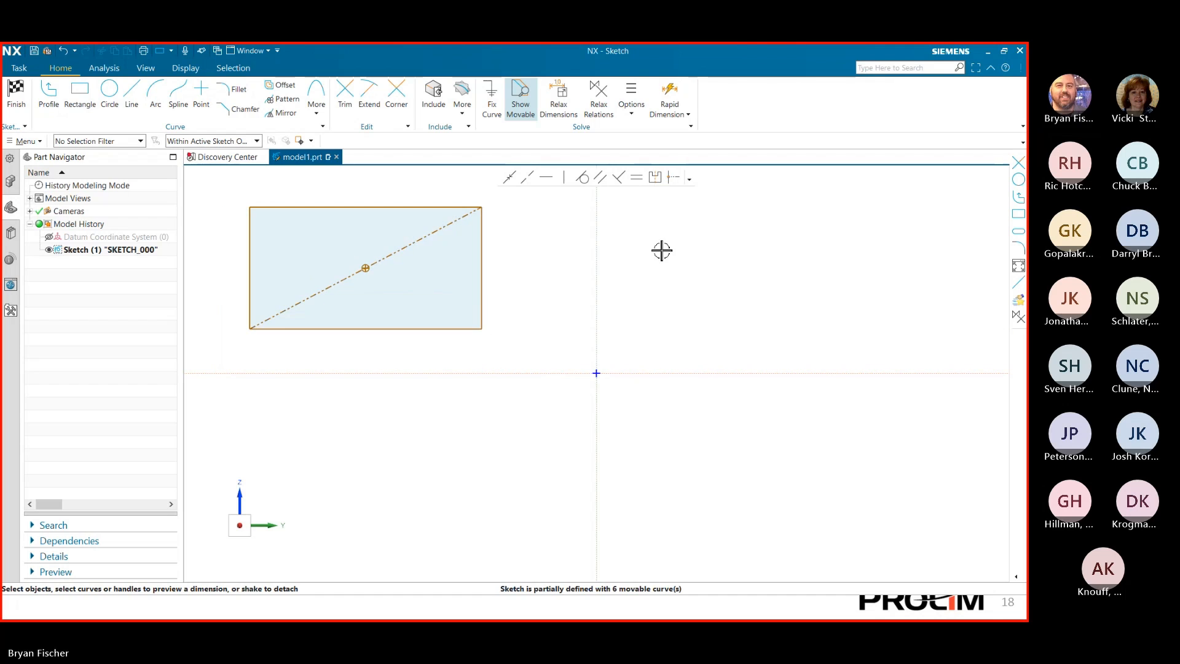
left_click(679, 113)
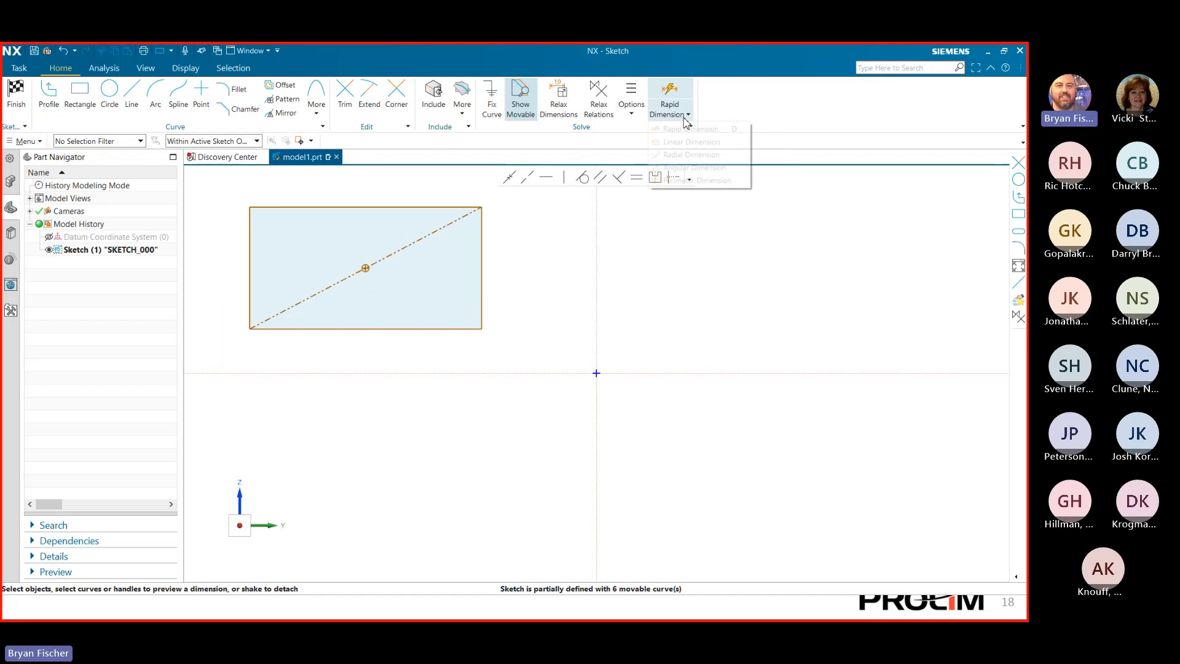
left_click(522, 290)
left_click(483, 295)
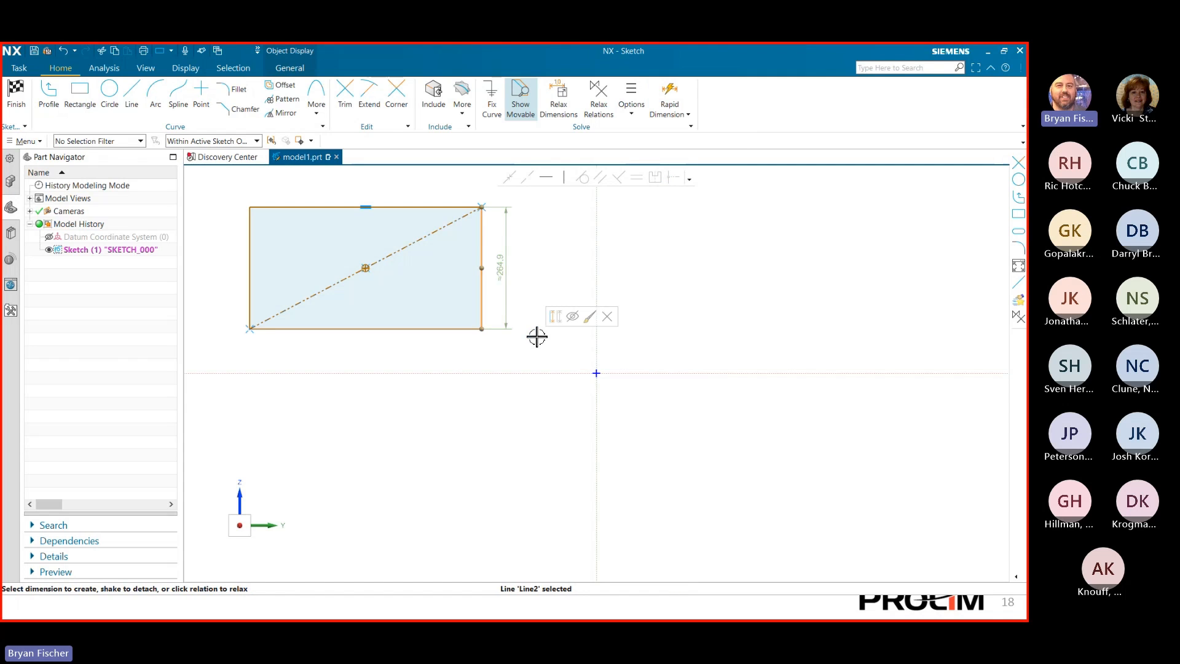
left_click(457, 329)
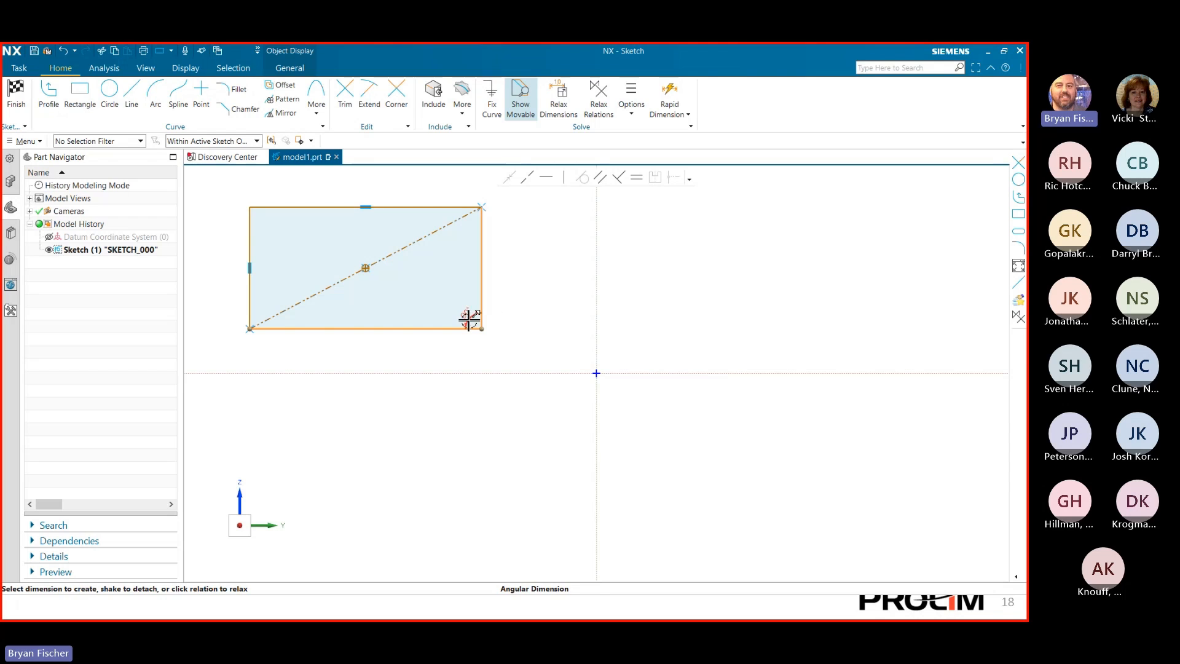
key("Escape")
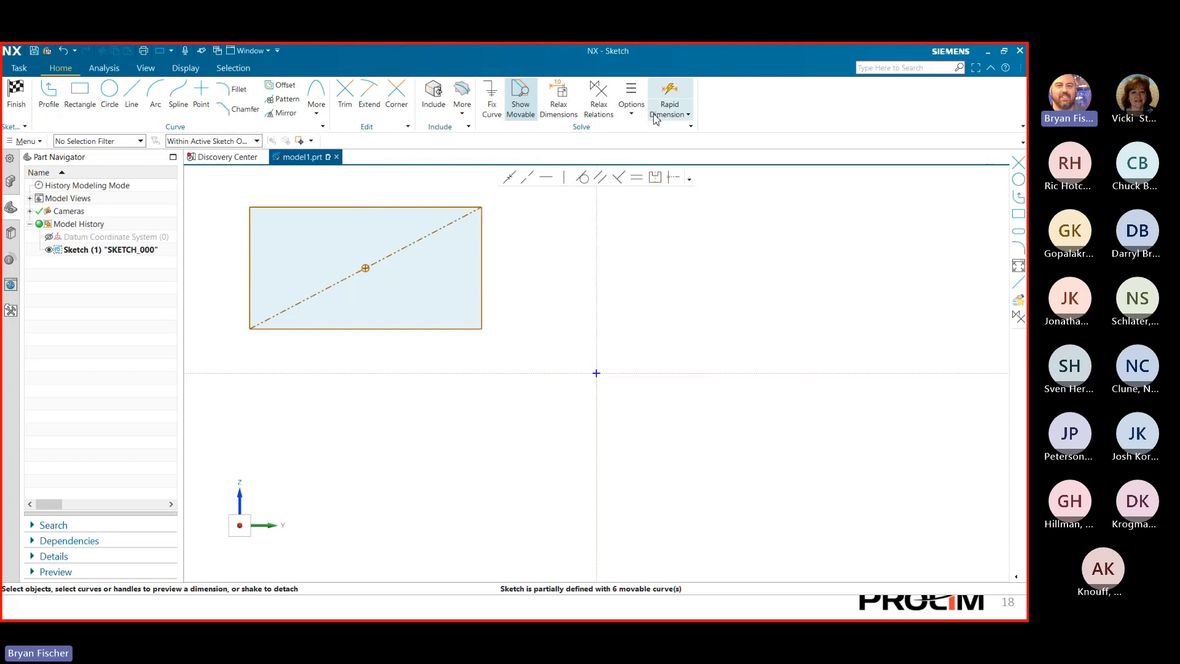
- Add an angular dimension between the rectangle's diagonal construction line and its bottom edge, placed inside the rectangle
left_click(688, 115)
left_click(700, 166)
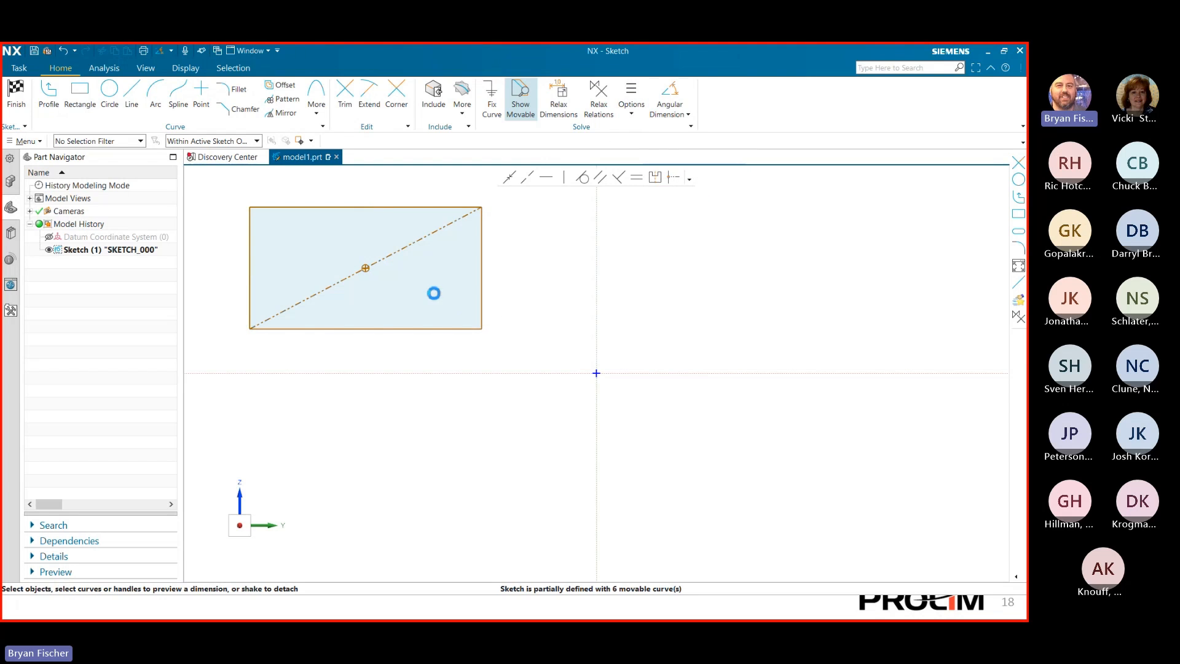
left_click(441, 230)
left_click(423, 329)
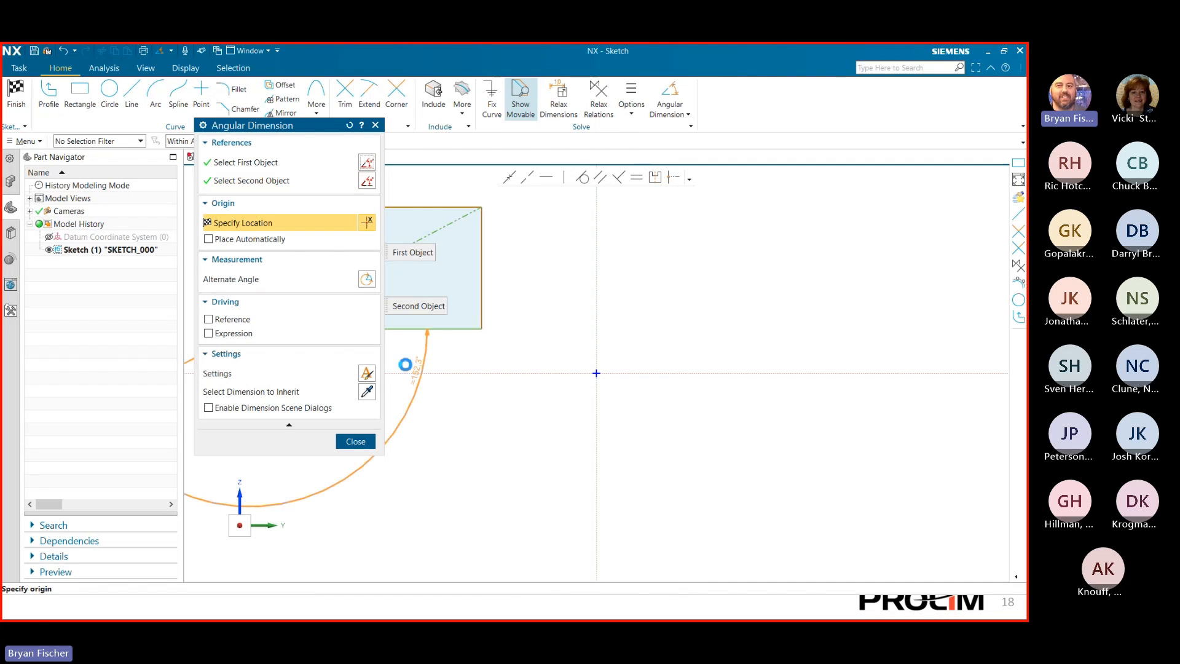
left_click(453, 275)
key("Escape")
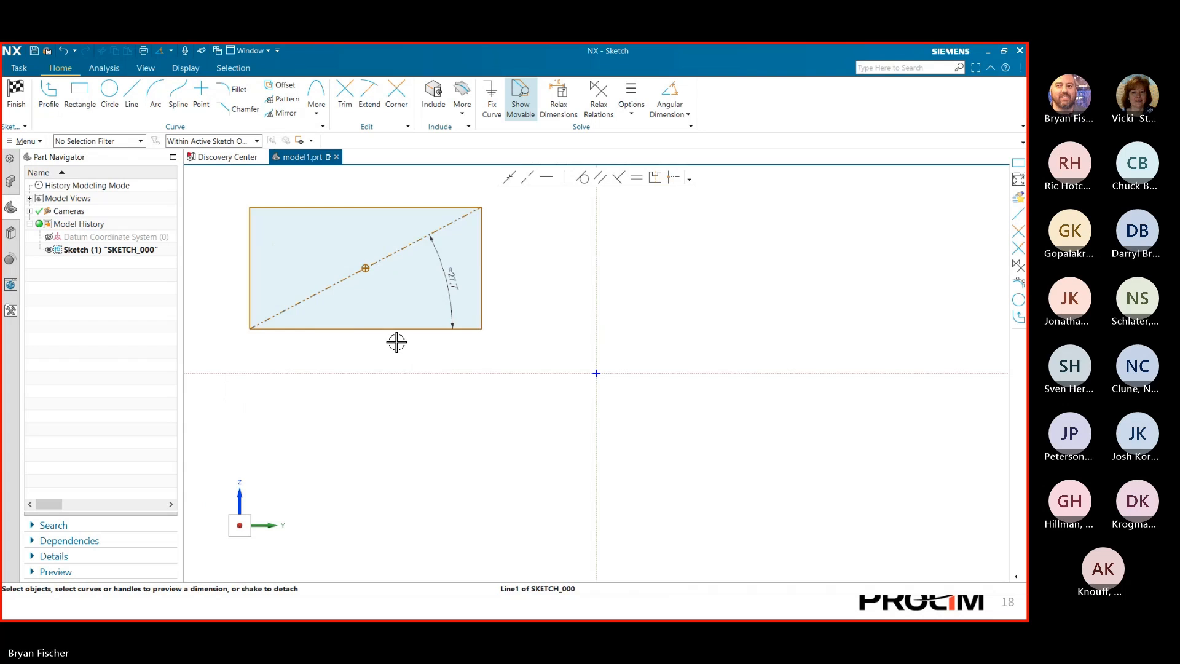
- Reshape the angle-dimensioned rectangle by moving its bottom edge down, its top edge up and its right edge close to the vertical axis
mouse_move(397, 331)
left_mouse_down()
mouse_move(493, 428)
mouse_move(610, 428)
mouse_move(600, 447)
left_mouse_up()
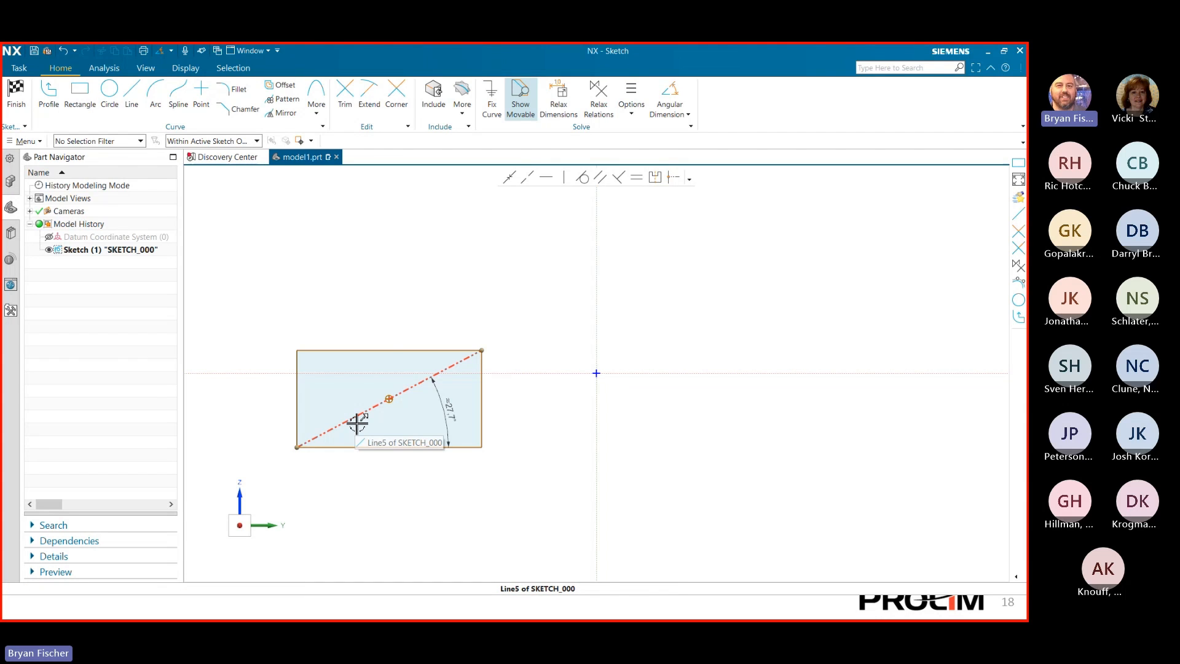
left_click_drag(381, 349, 385, 194)
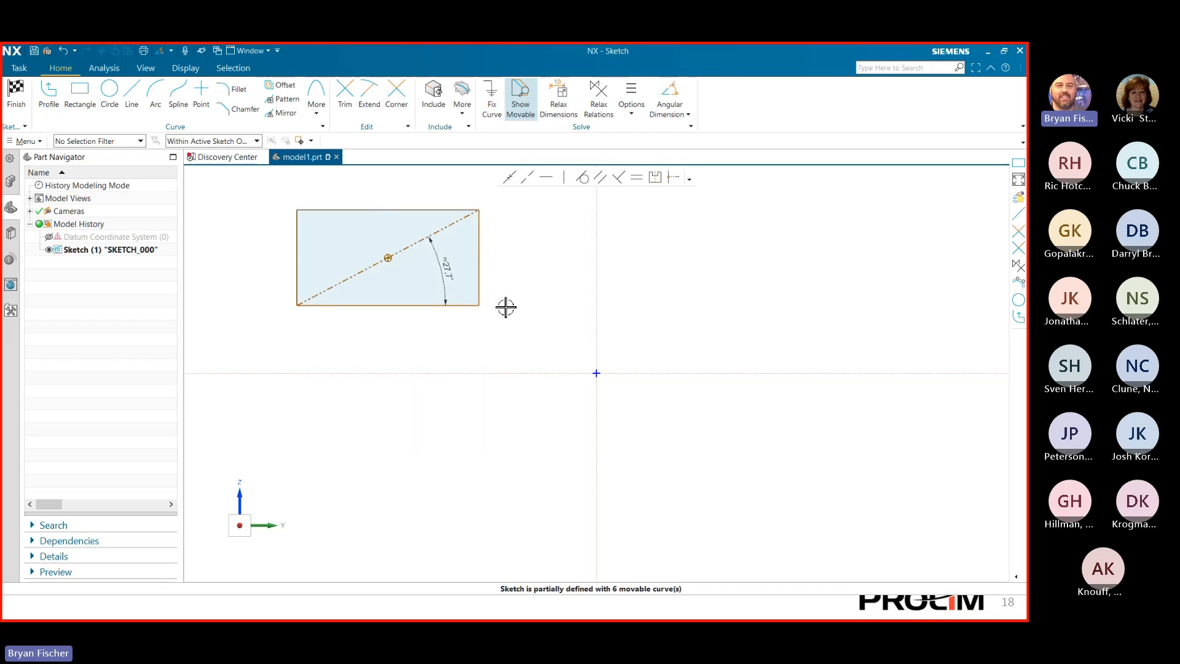
left_click_drag(482, 263, 586, 264)
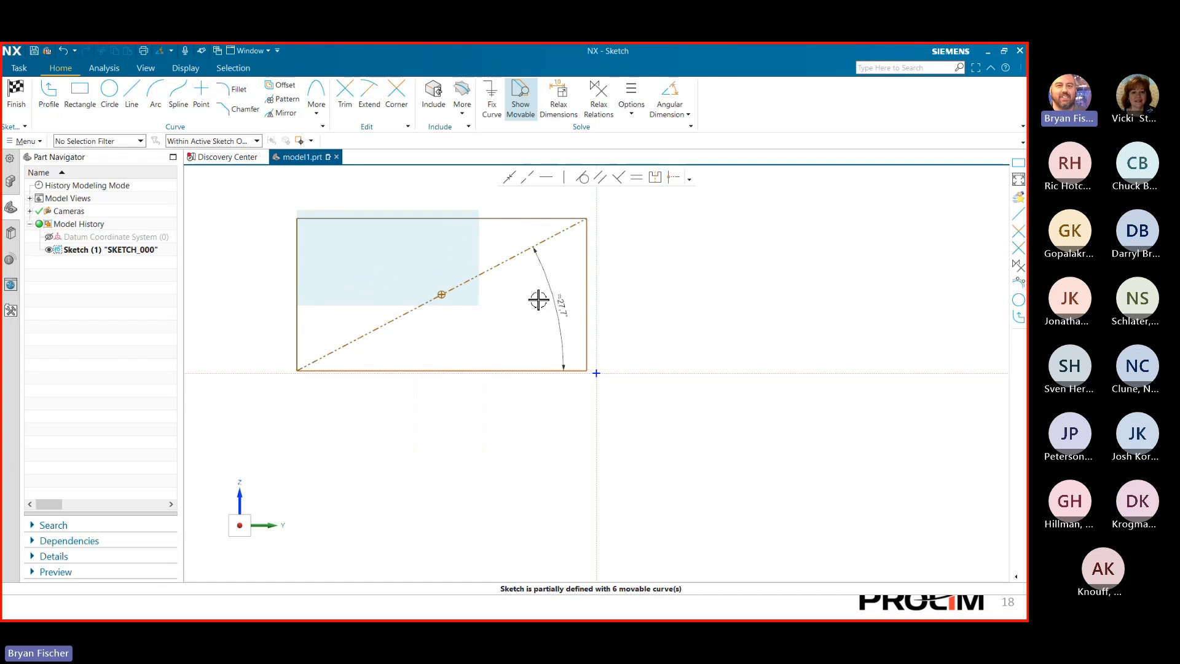
- Dimension the horizontal distance from the rectangle's center point to the vertical sketch axis, and shift the rectangle's left edge slightly
left_click(444, 297)
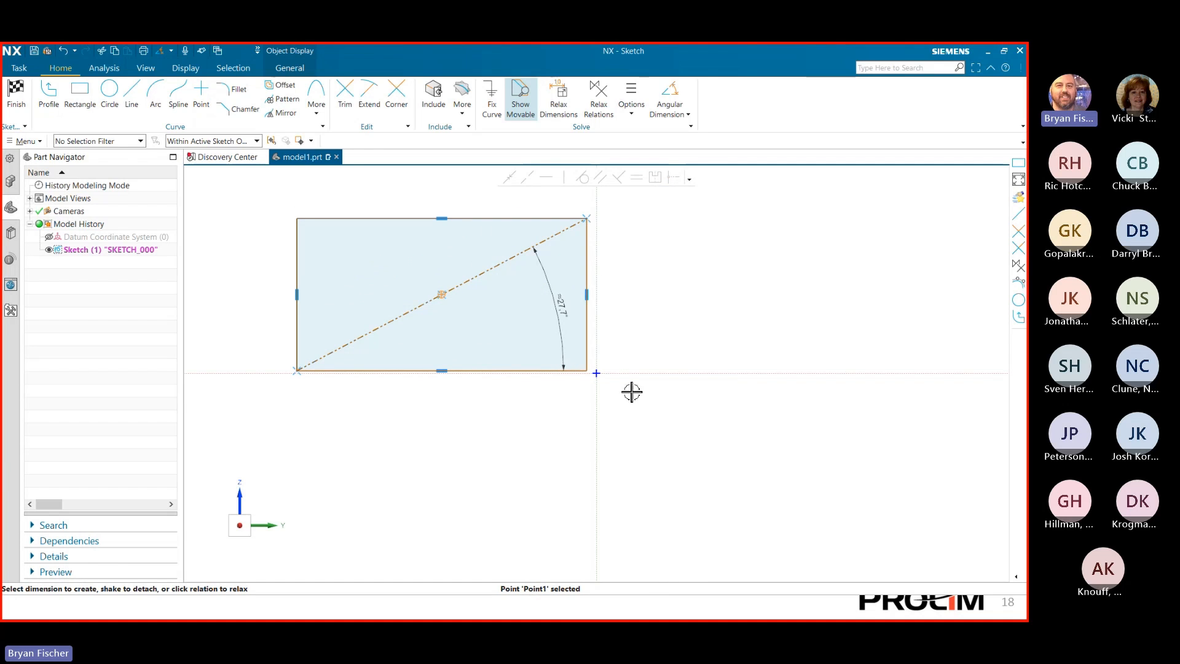
left_click(597, 430)
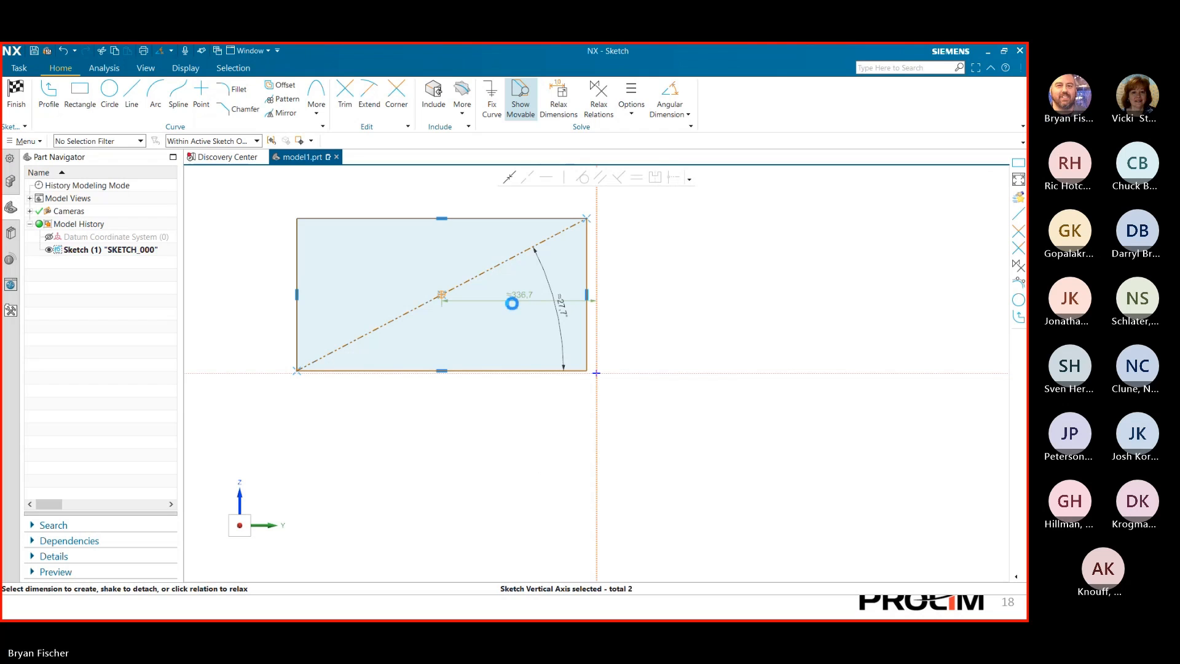
left_click(512, 304)
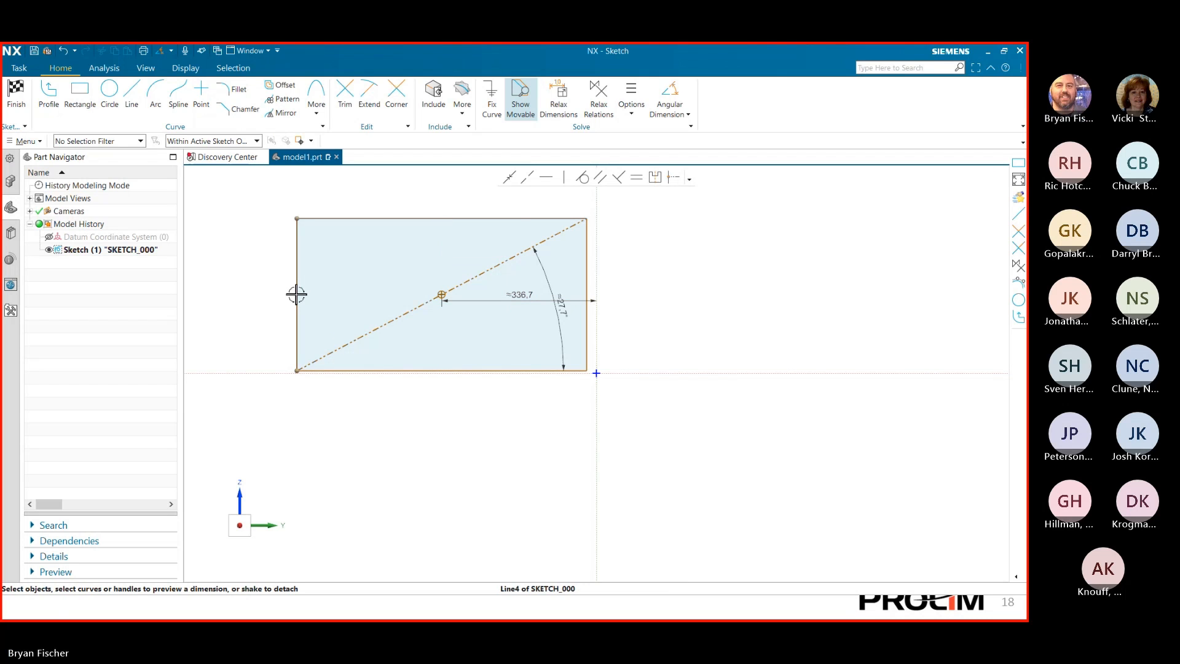
mouse_move(297, 295)
left_mouse_down()
mouse_move(240, 292)
mouse_move(427, 303)
mouse_move(300, 299)
left_mouse_up()
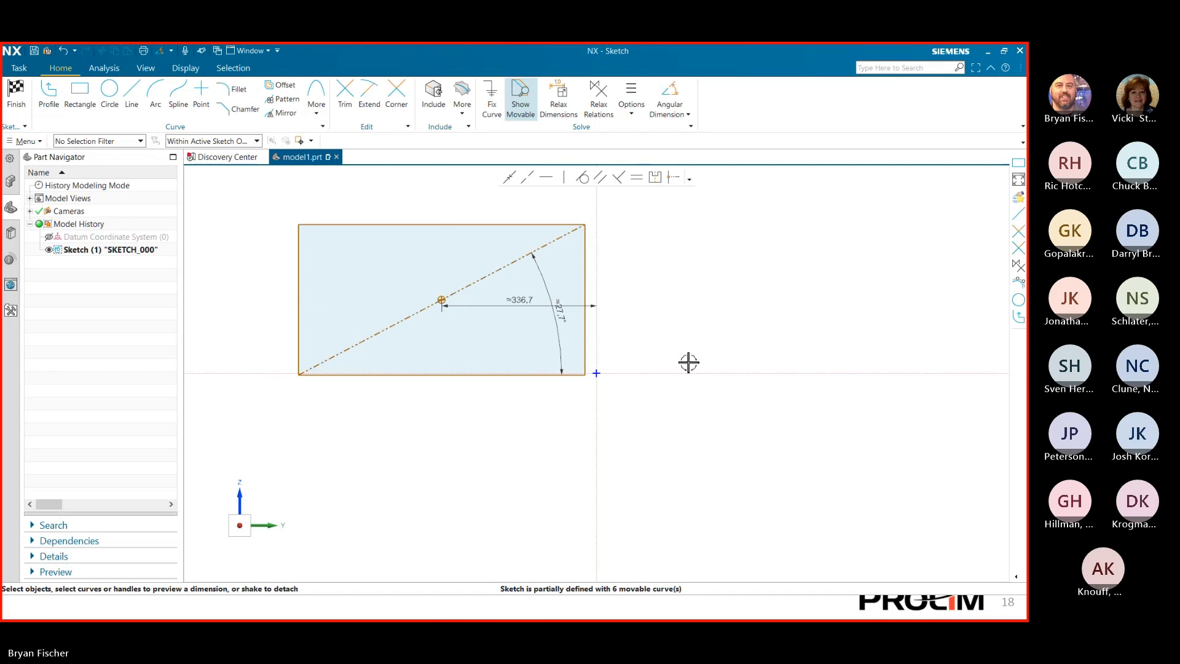
- Switch to the running PowerPoint slide show of the sketcher presentation
key("super")
mouse_move(475, 613)
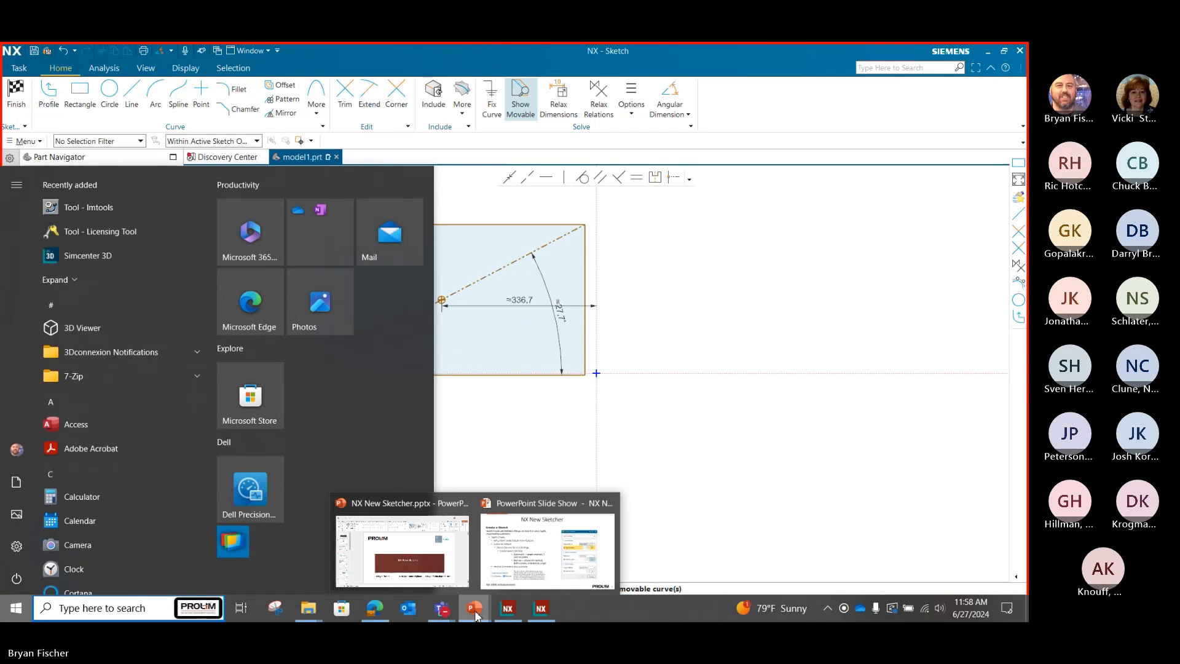
left_click(496, 539)
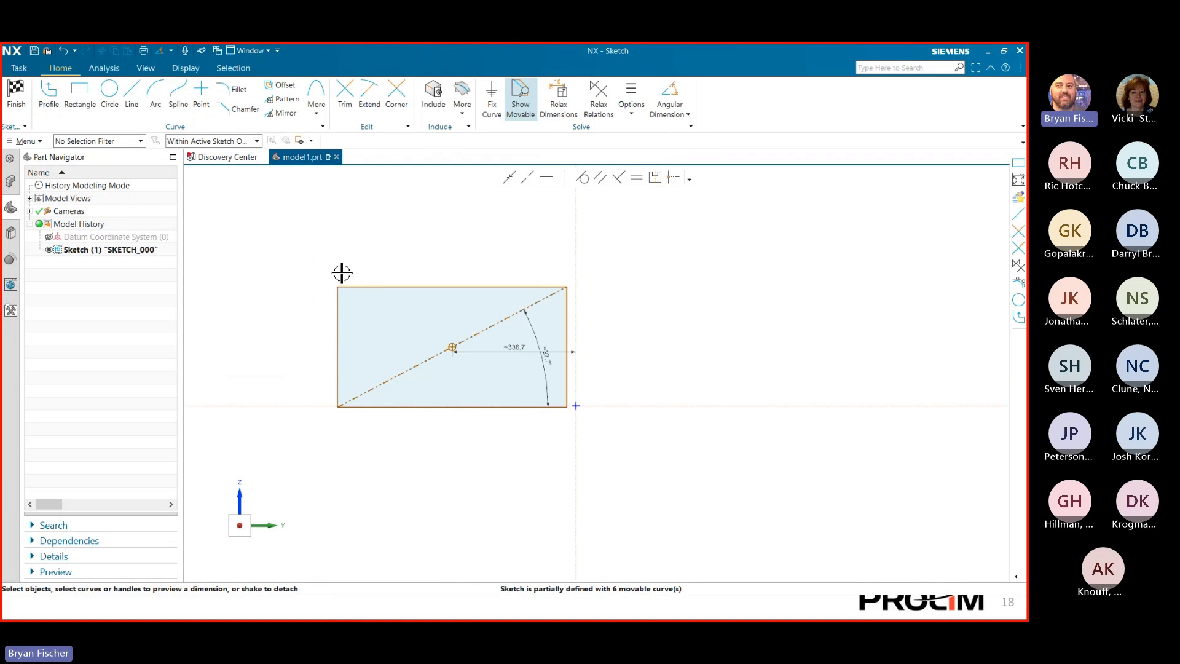
- Sketch a horizontal slot about 190 mm long and 140 mm wide above and right of the origin
left_click(316, 101)
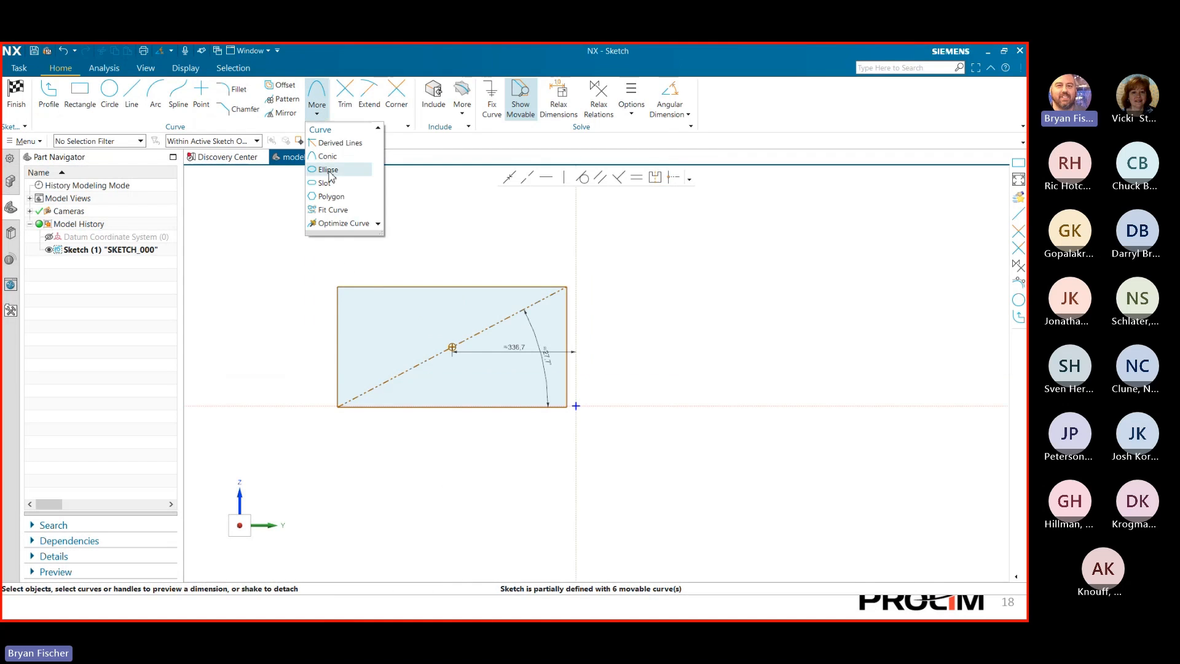
left_click(326, 182)
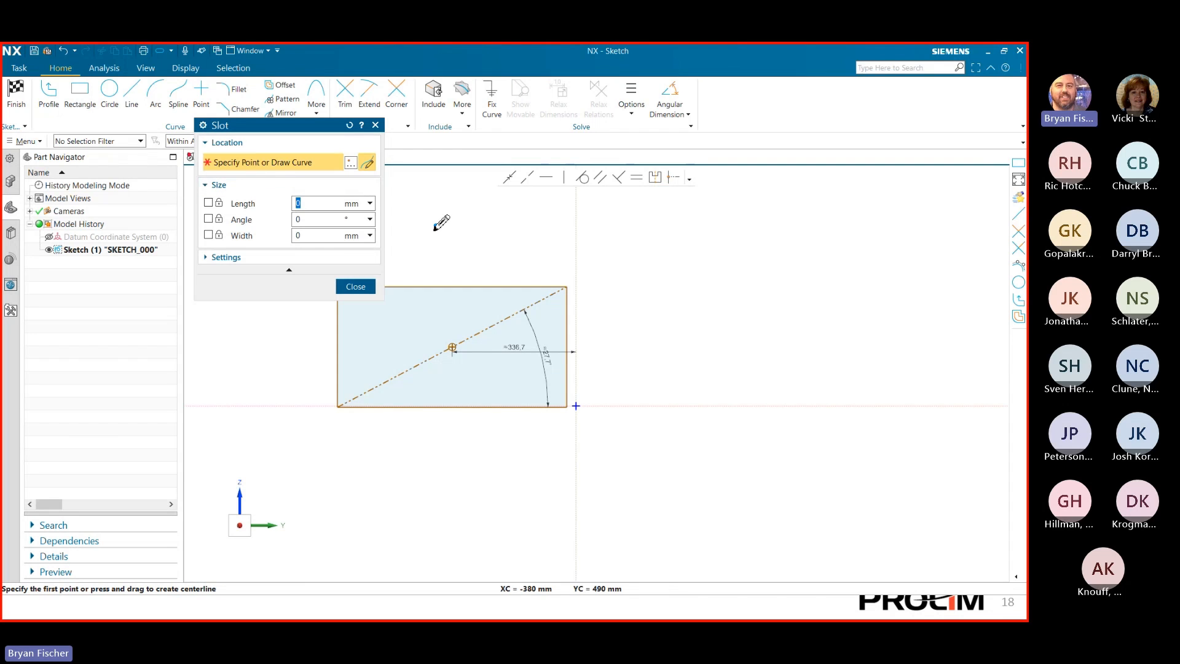
left_click_drag(609, 263, 678, 263)
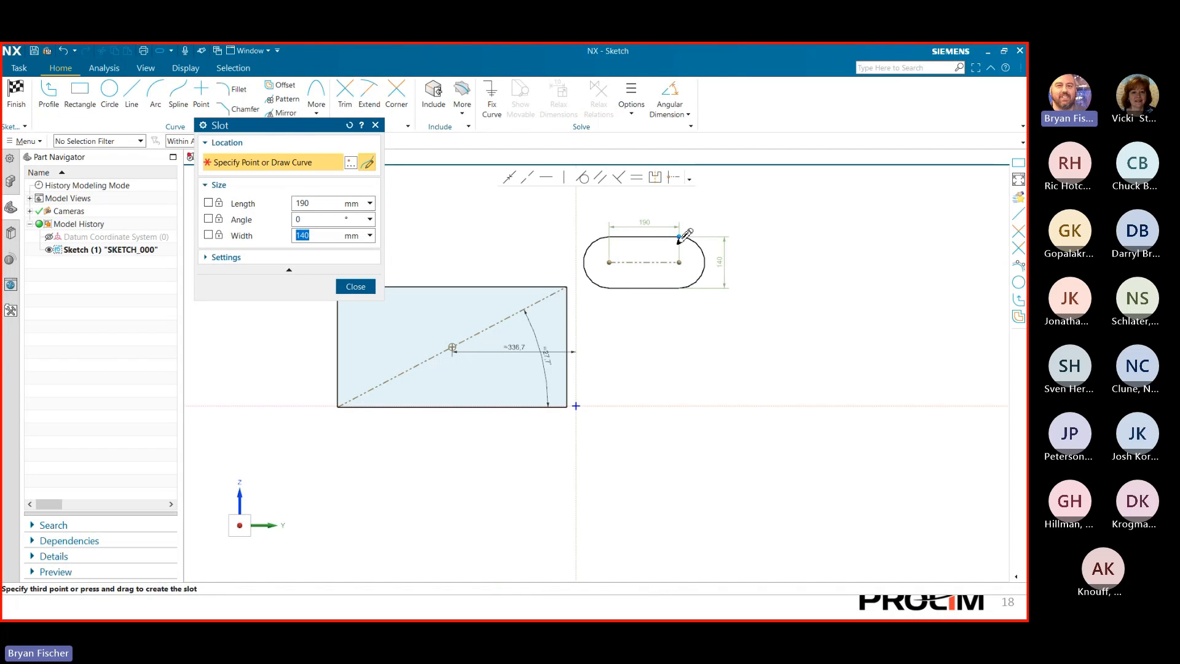
left_click(679, 237)
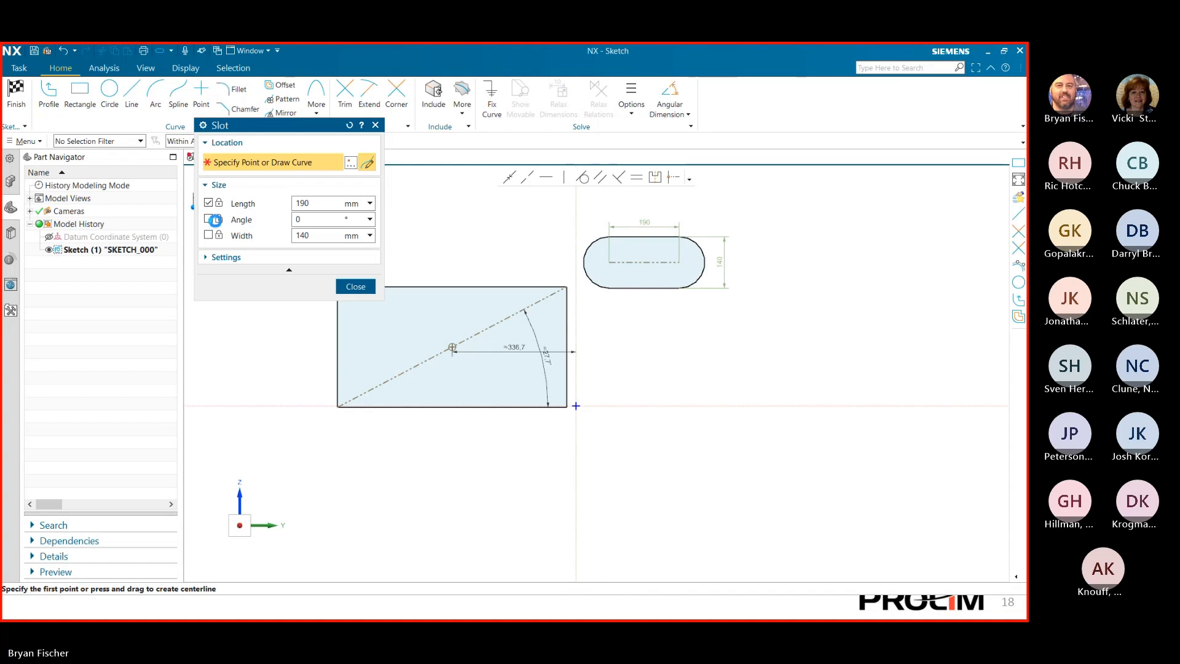
- Lock the slot's length at 190 mm, angle at 0° and width at 140 mm, and place two more slots one above the other
left_click(208, 235)
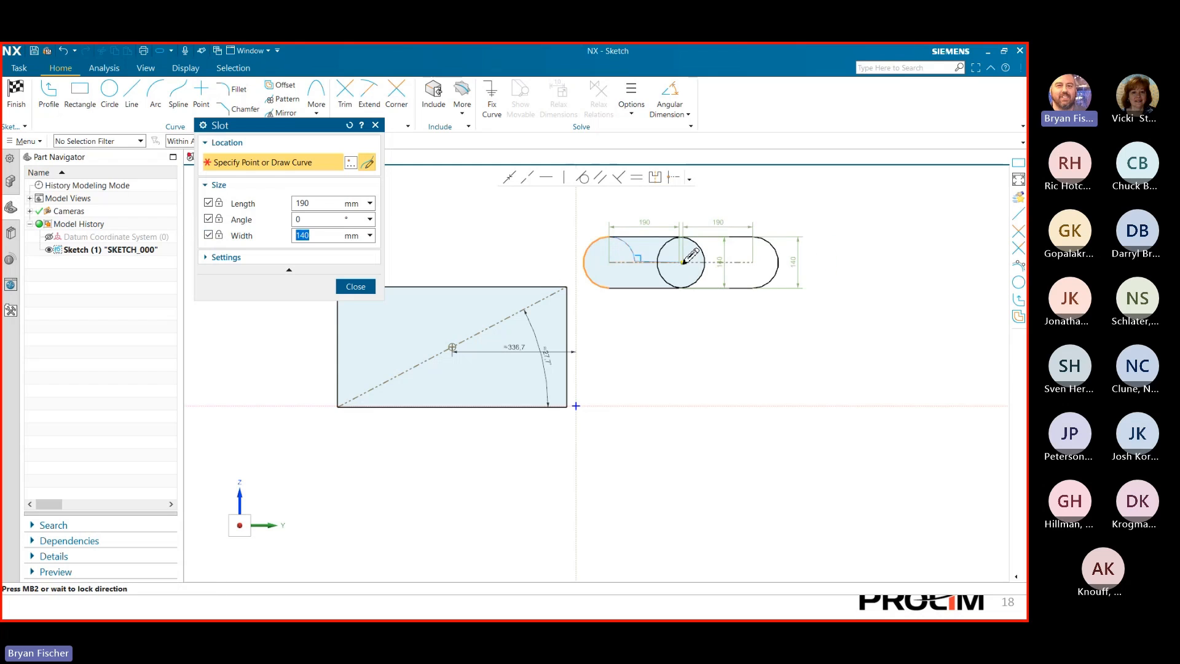
left_click(786, 263)
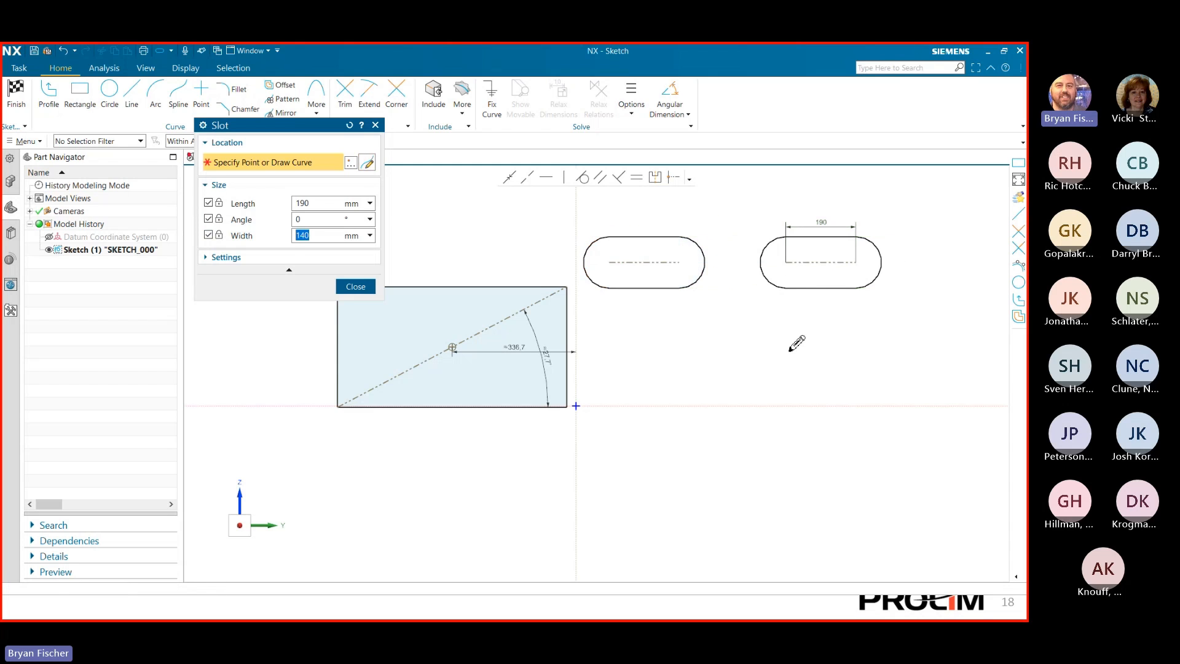
left_click(820, 274)
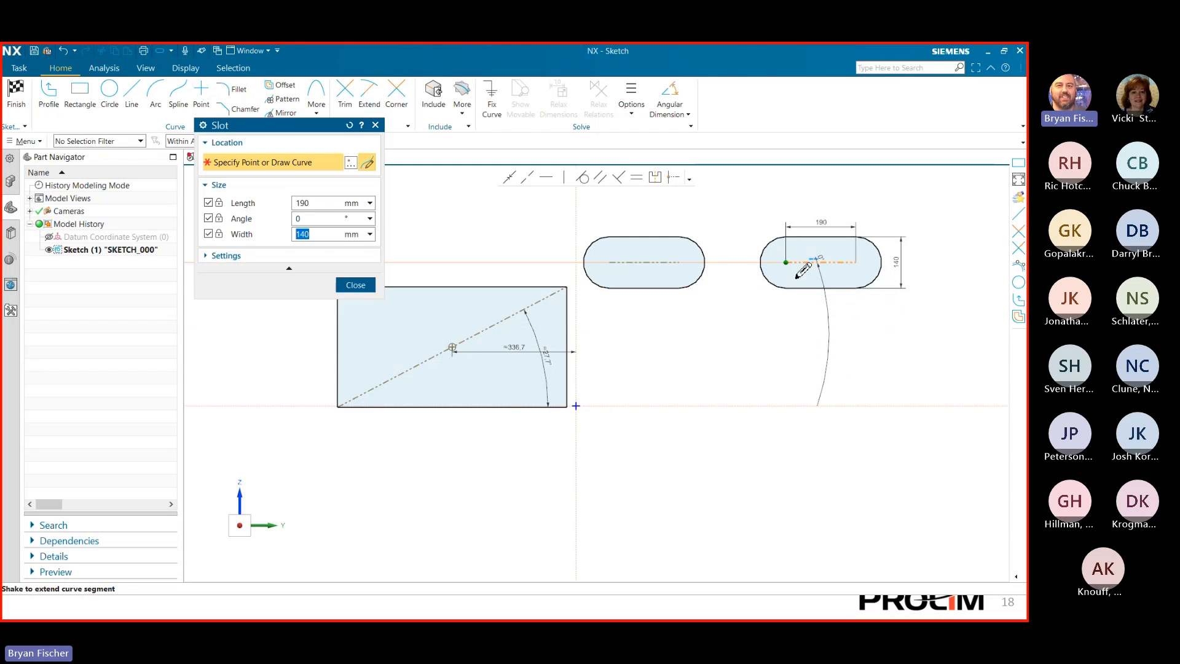
left_click(786, 369)
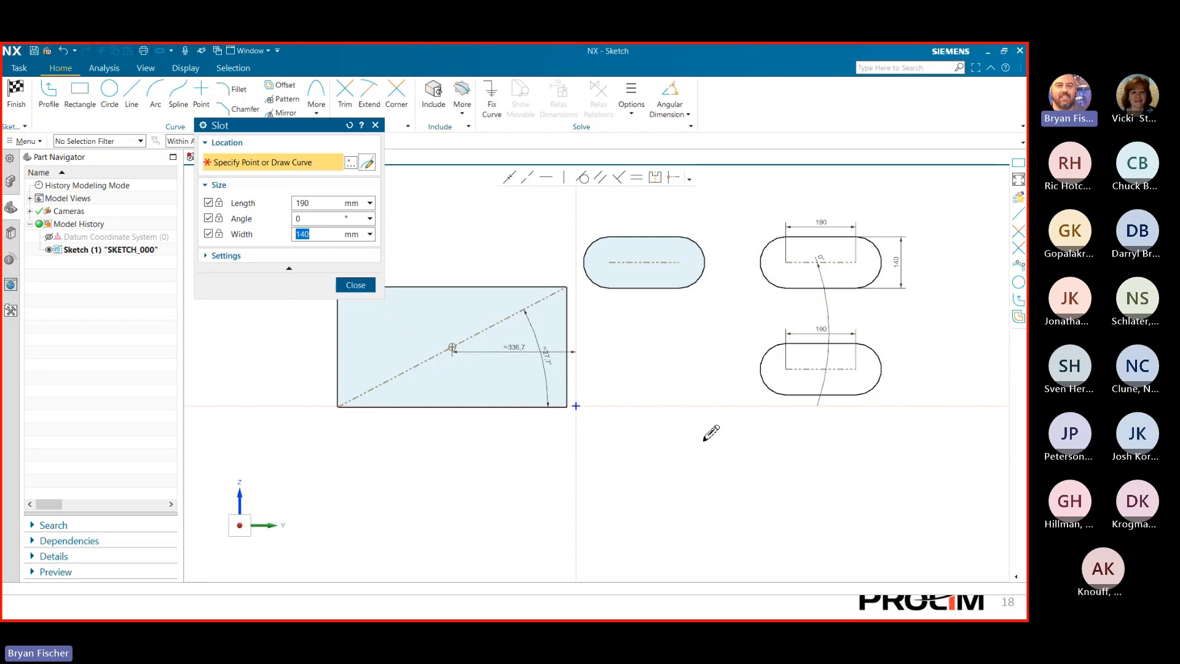
- Set the slot angle to 25° and place three tilted slots below the horizontal axis, then close the Slot command
left_click(292, 218)
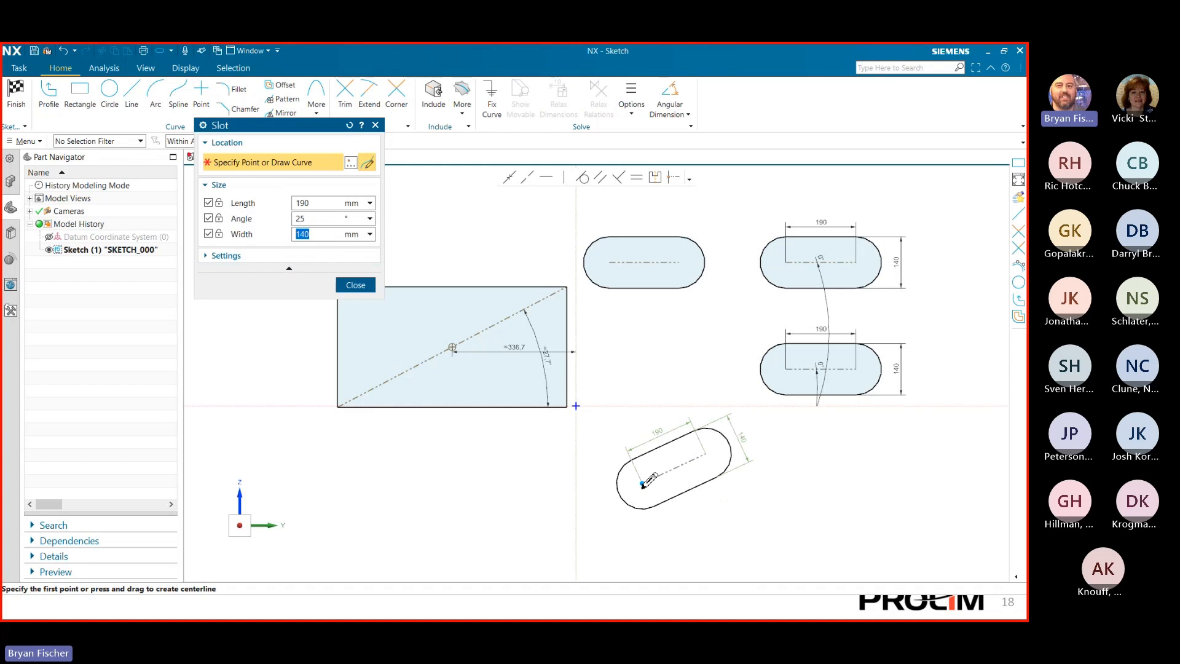
left_click(643, 501)
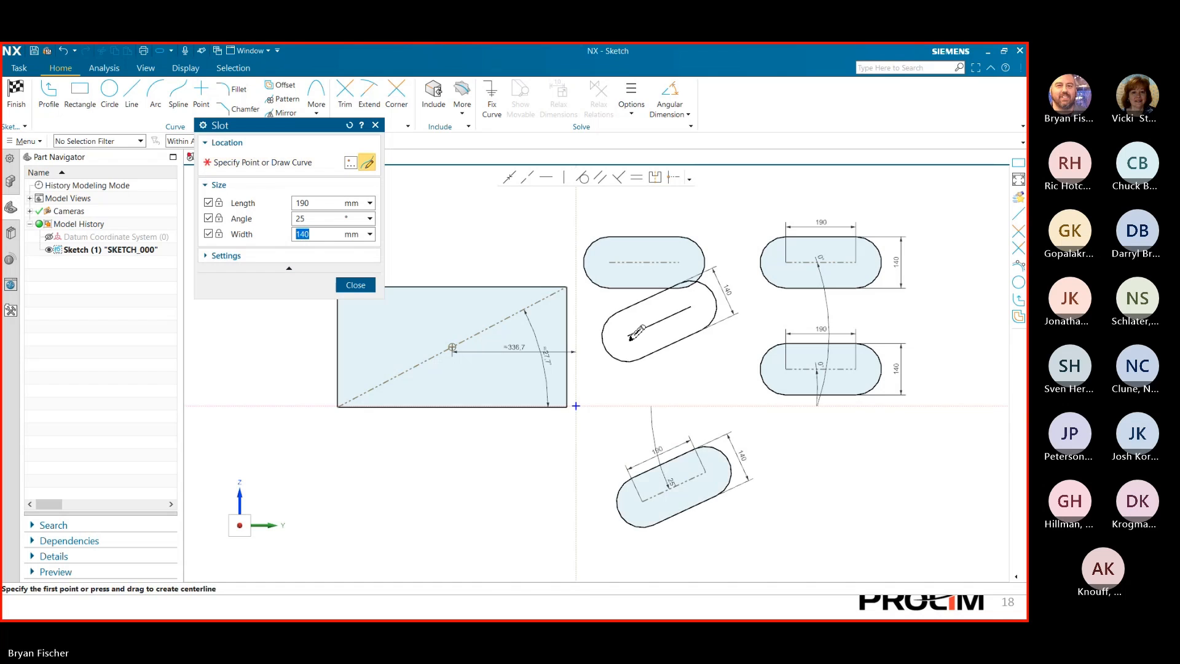
scroll(624, 369, "down", 1)
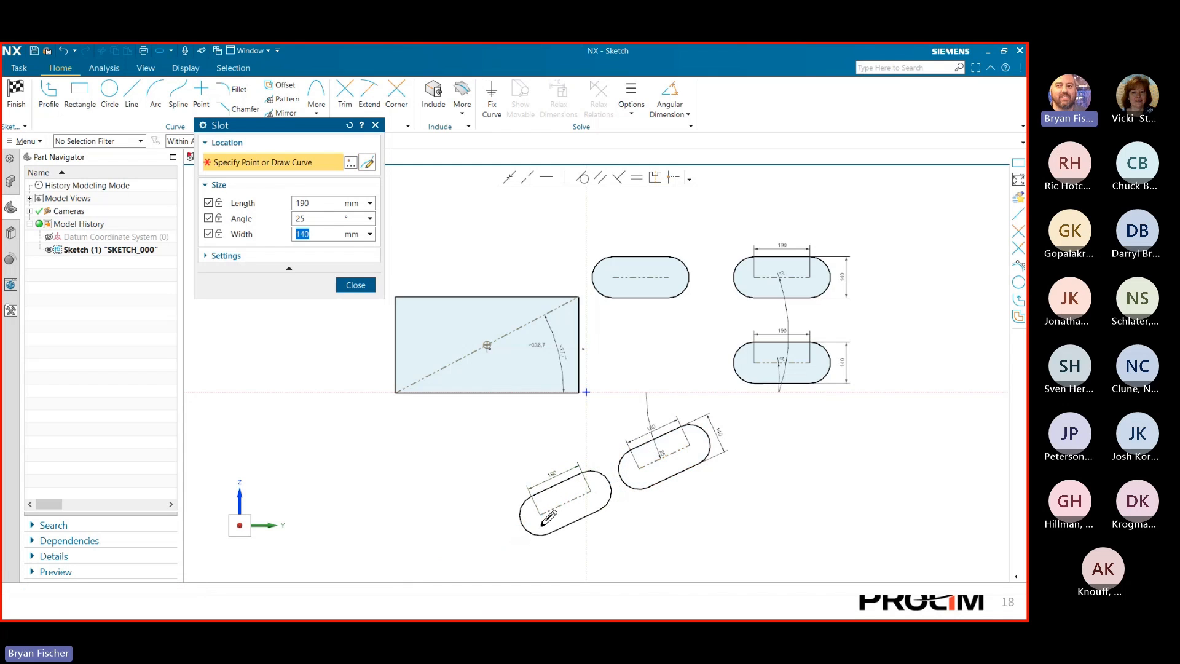
left_click(541, 518)
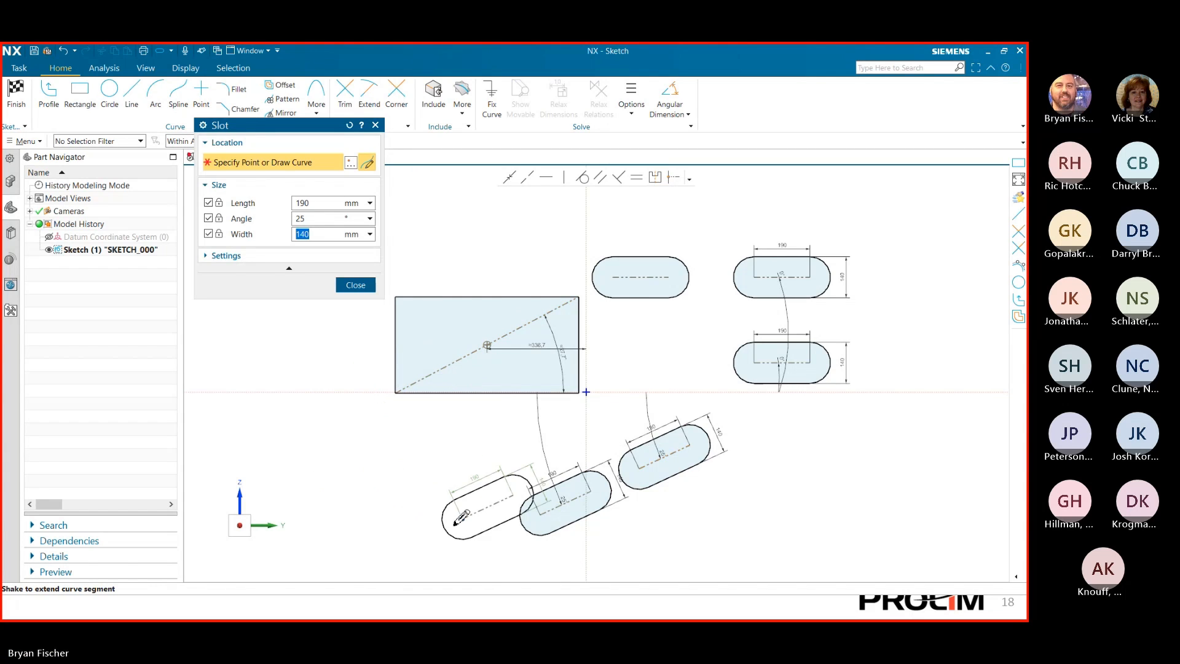
left_click(430, 513)
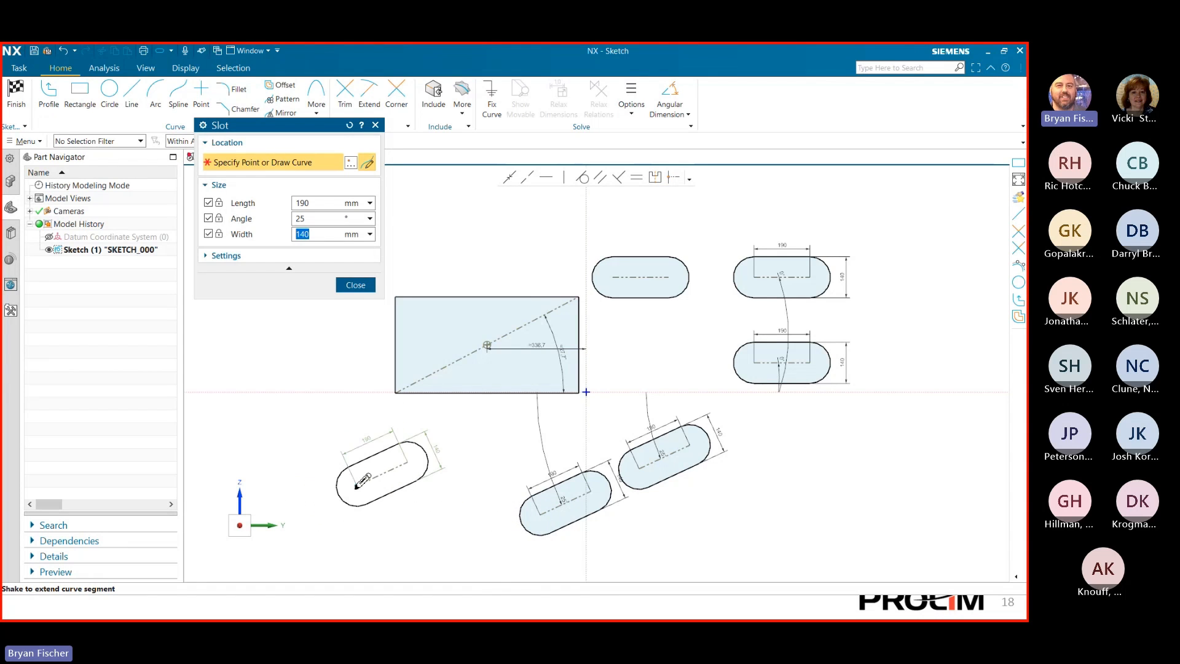
left_click(357, 486)
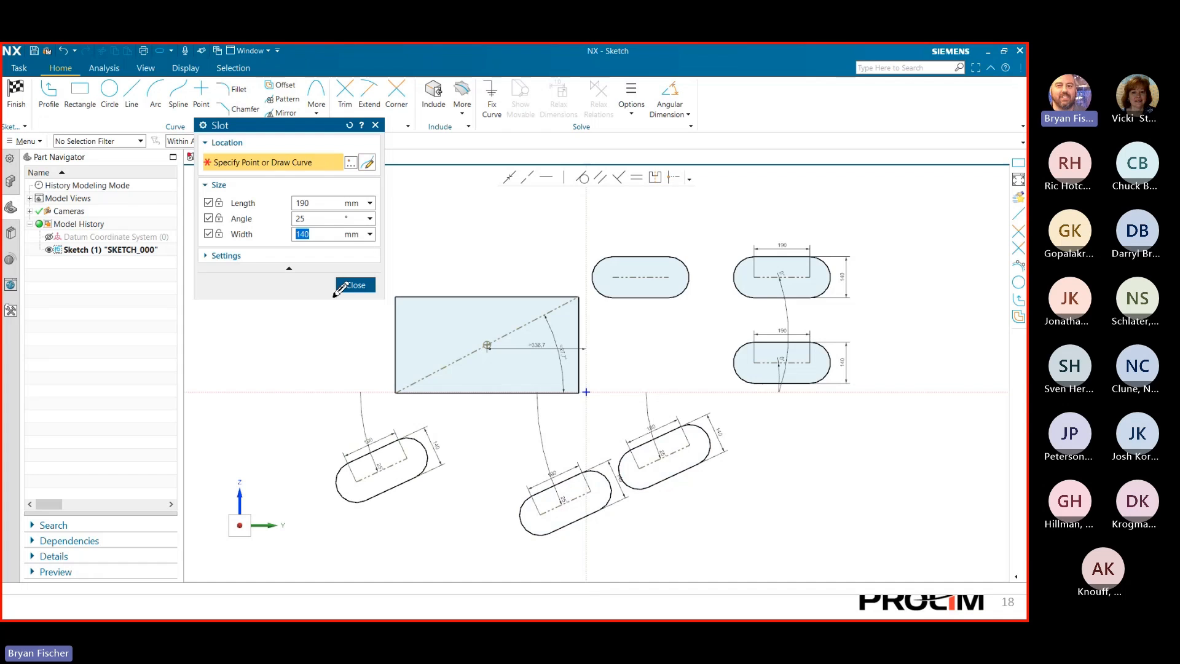
left_click(351, 285)
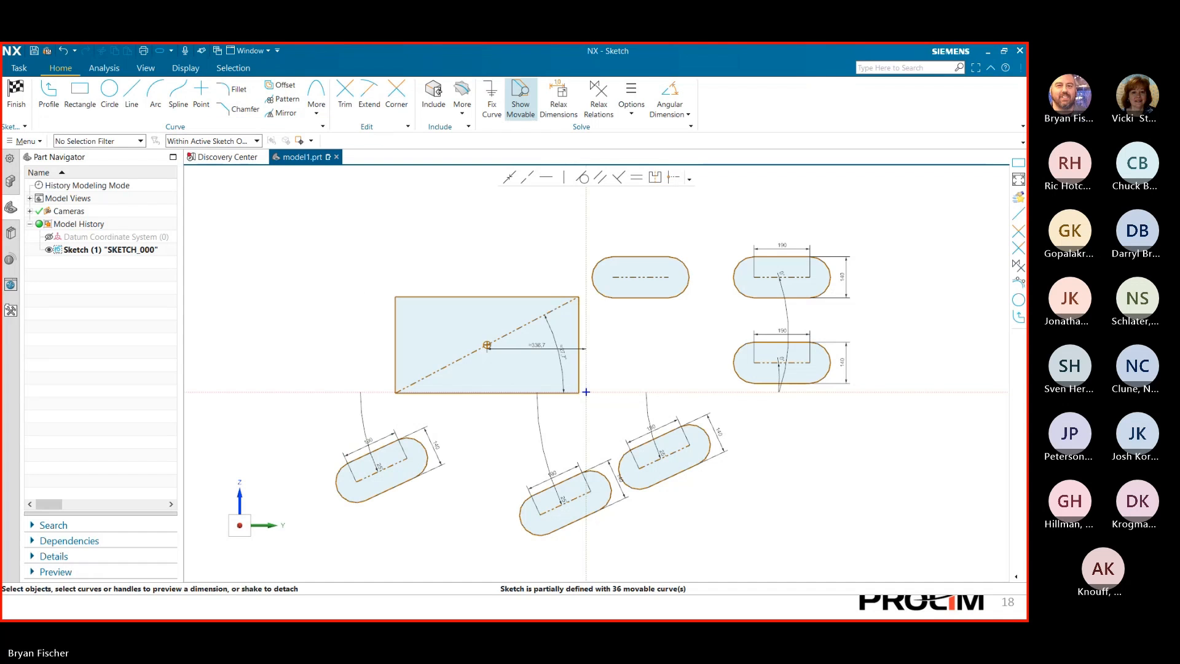
- Bring up the Teams meeting window to check the participants, and return to the NX sketch session
key("super")
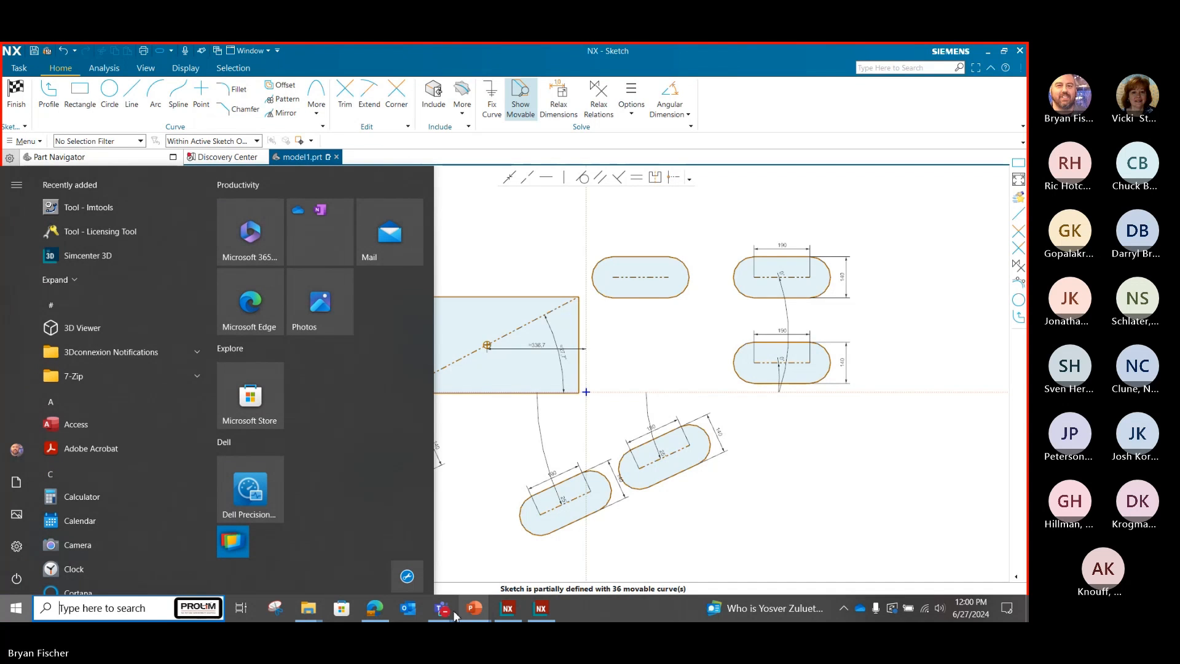
mouse_move(455, 615)
left_click(442, 545)
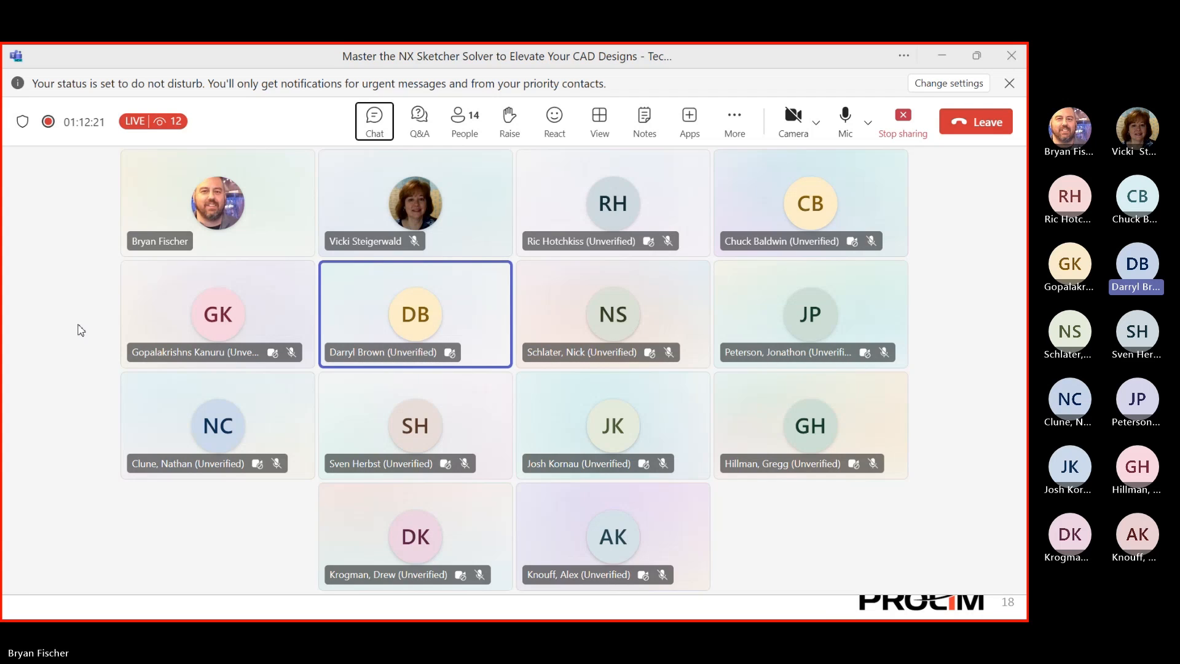
key("super")
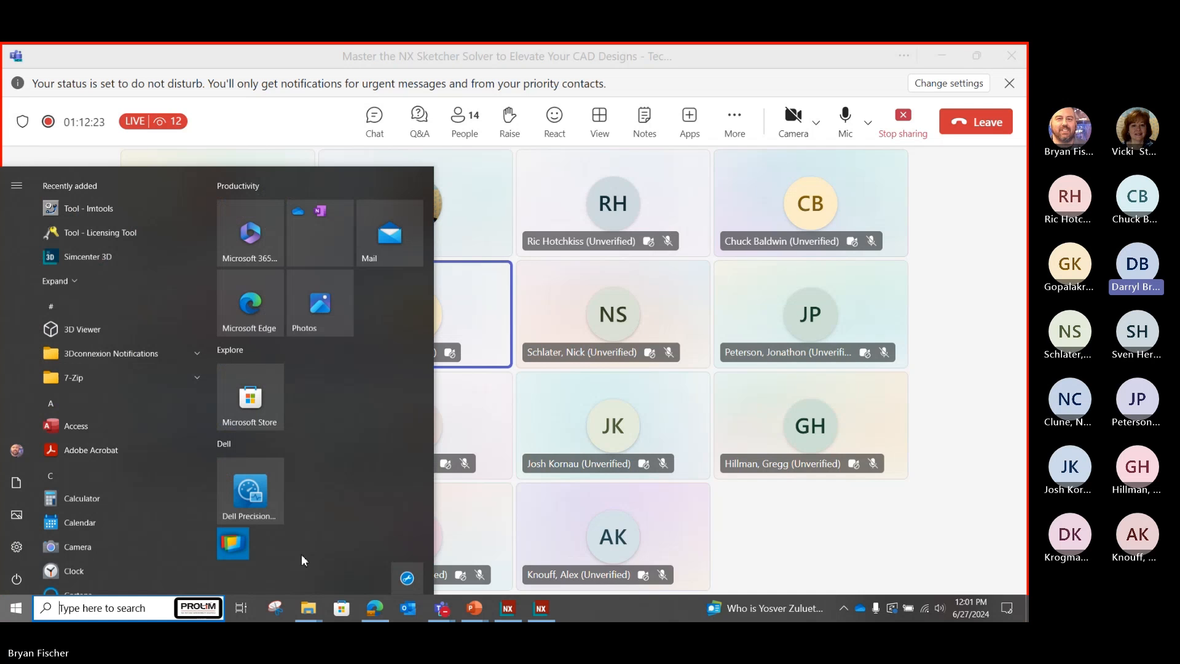
left_click(500, 608)
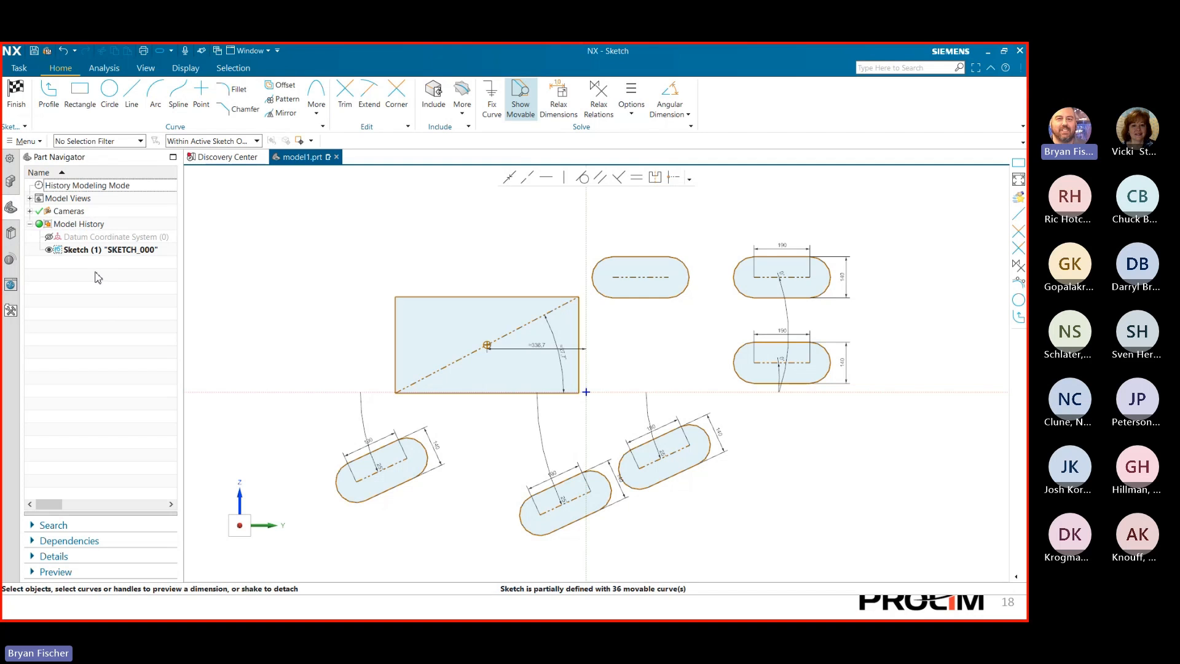
- Finish the slot sketch, reopen it for a brief check, and finish it again to return to Modeling
key("ctrl+q")
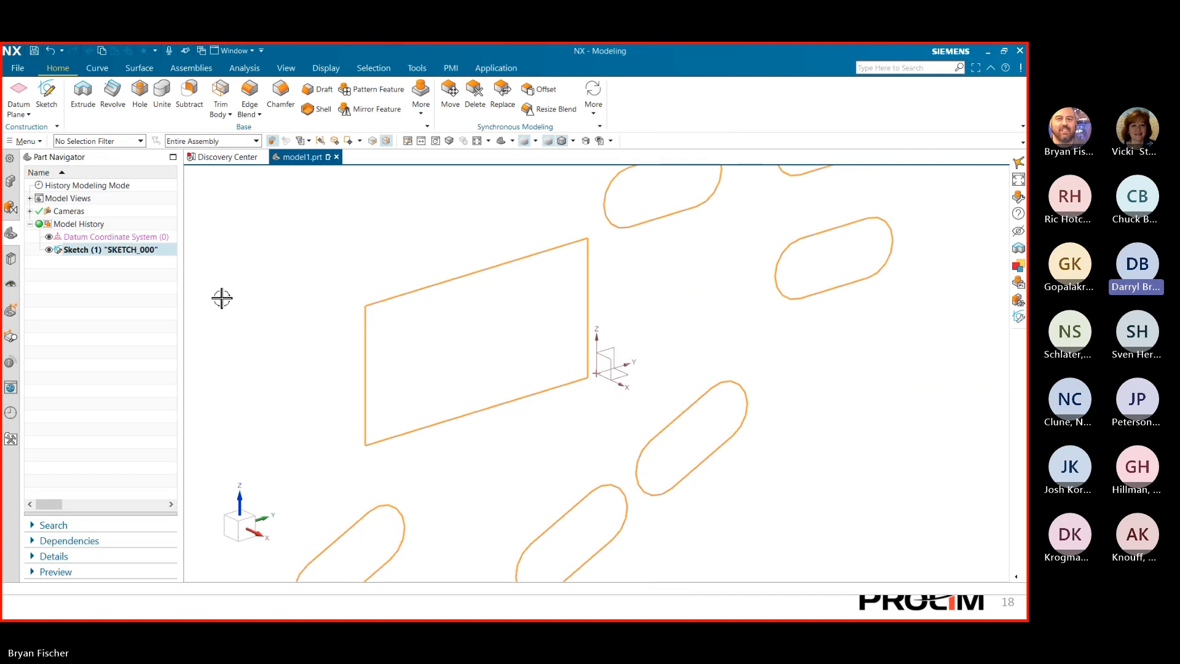
left_click(69, 412)
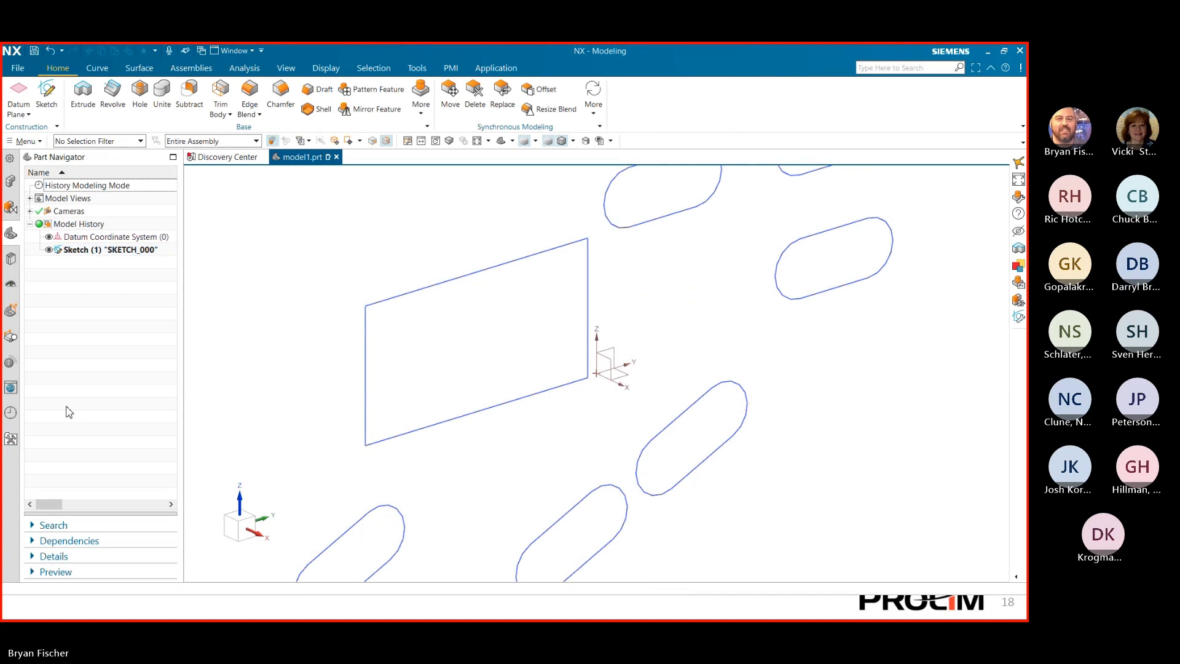
double_click(400, 295)
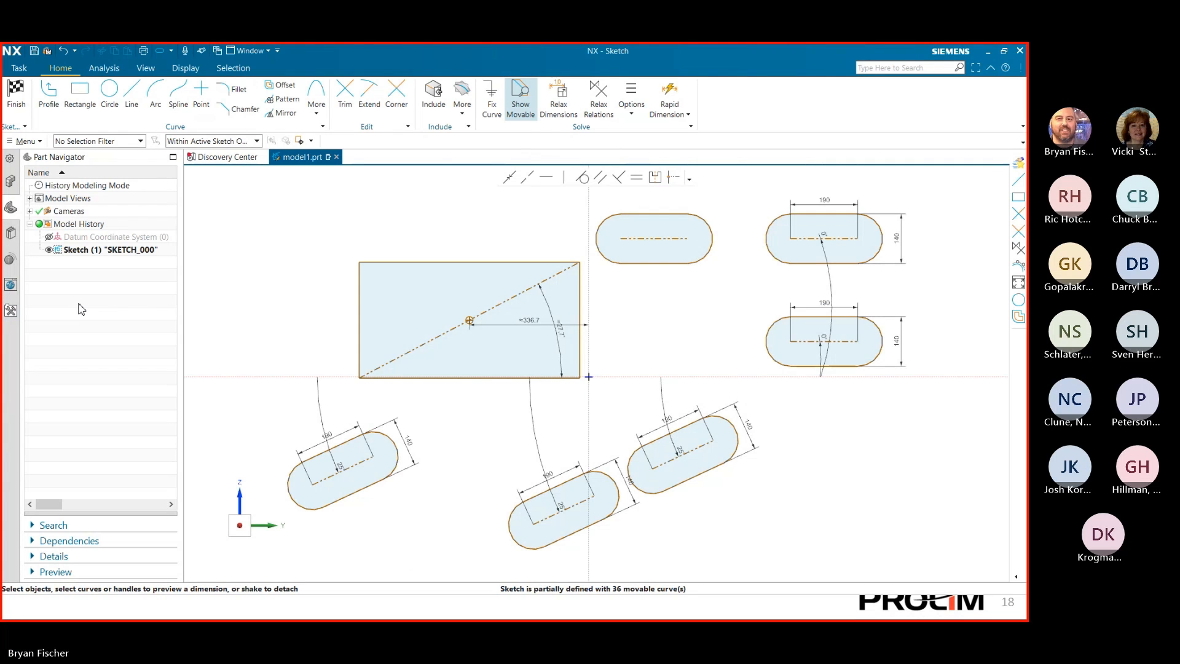
left_click(15, 93)
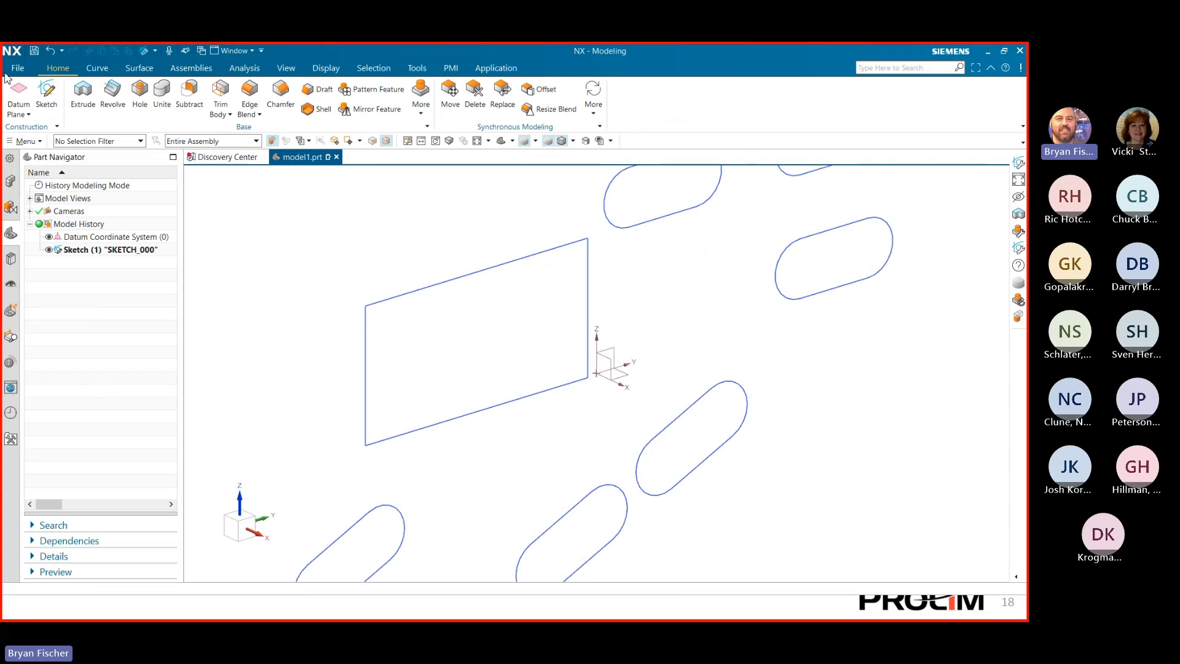
- Check the NX version information of the current session and close the report
left_click(19, 67)
mouse_move(27, 315)
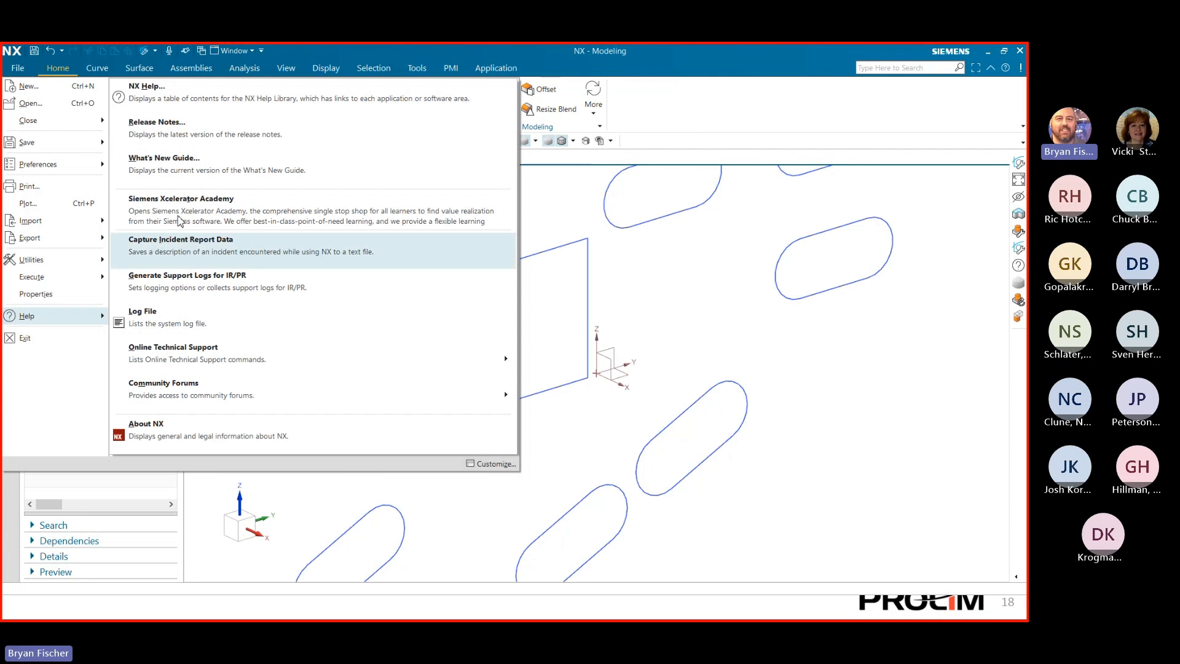
left_click(369, 427)
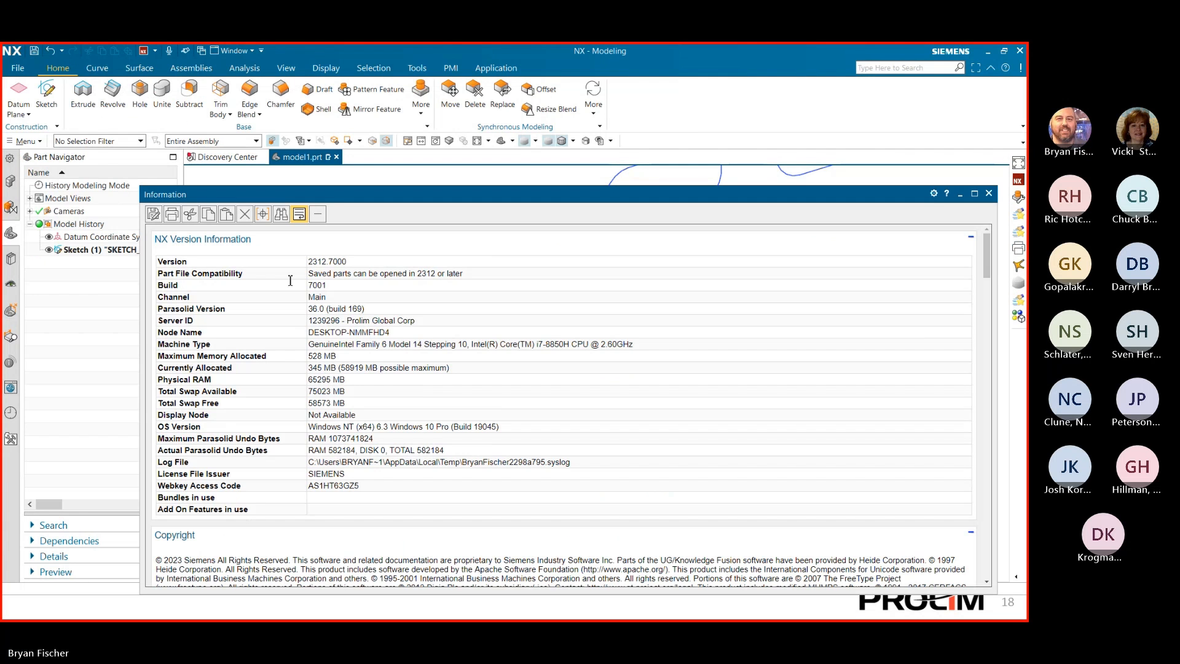
left_click(989, 194)
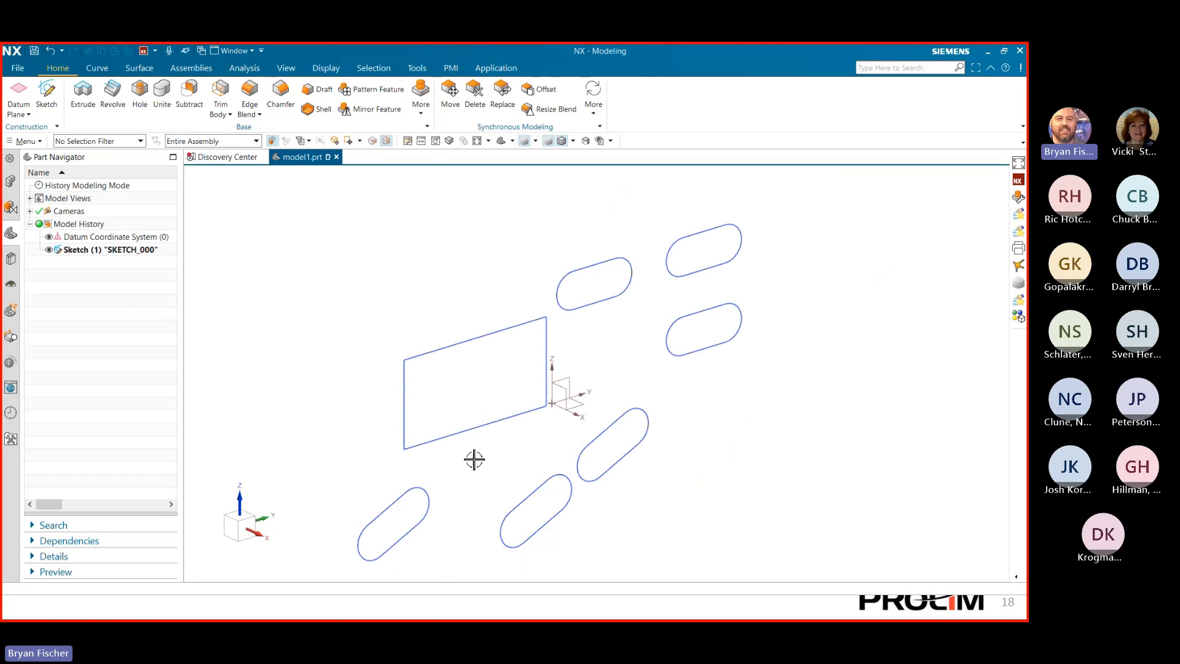
- Switch to the other running NX session with the empty model1.prt
key("super")
mouse_move(540, 607)
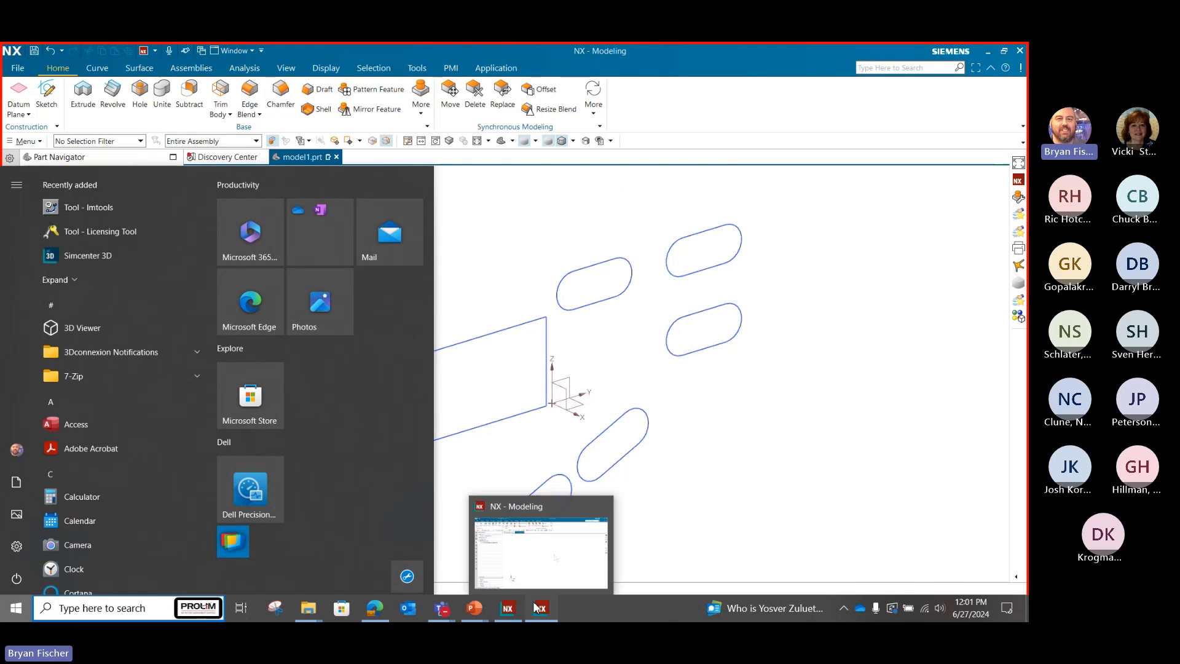
left_click(523, 575)
- Check the version information of this second NX session and close the report
left_click(16, 68)
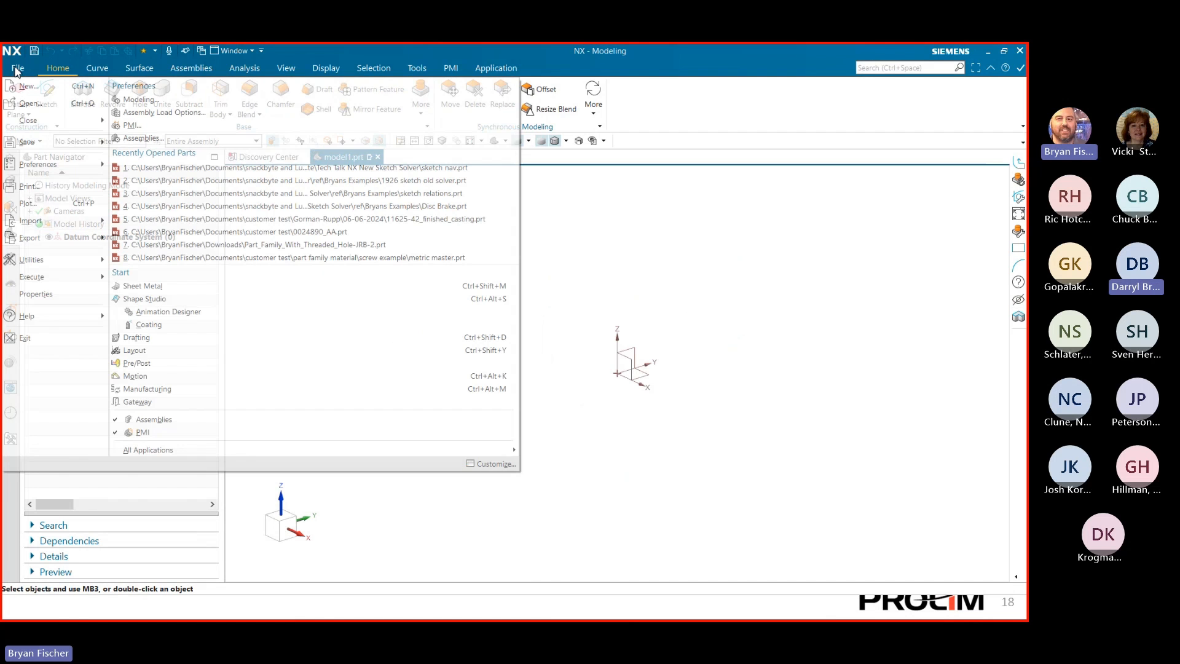
mouse_move(37, 316)
left_click(156, 426)
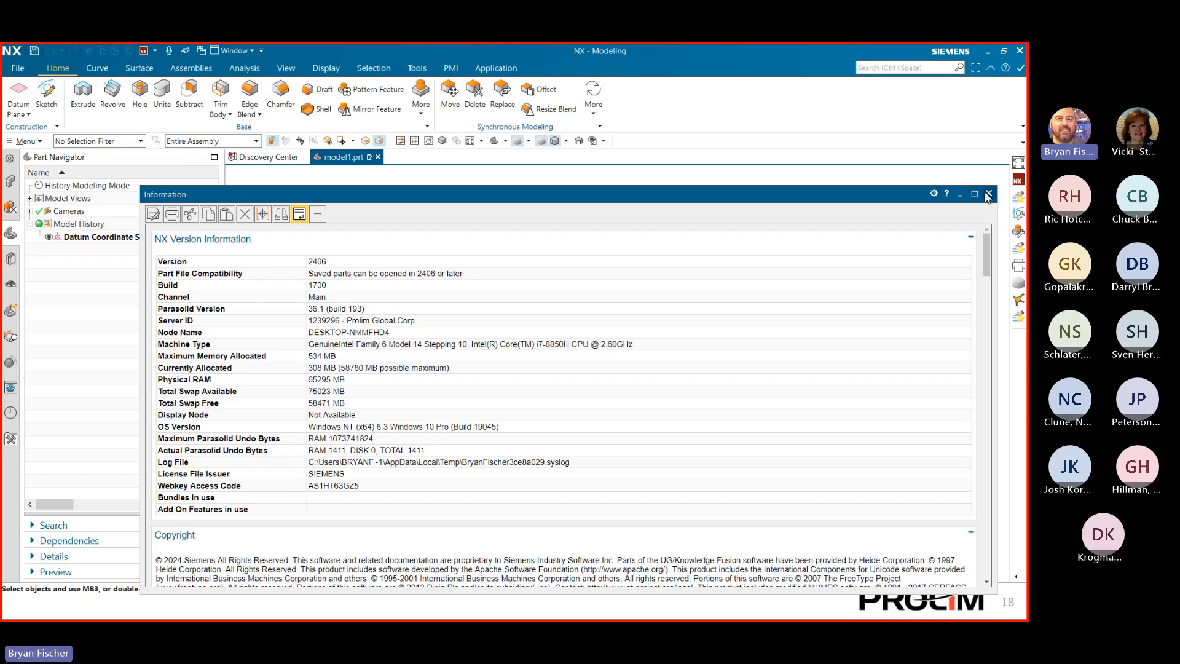
left_click(989, 194)
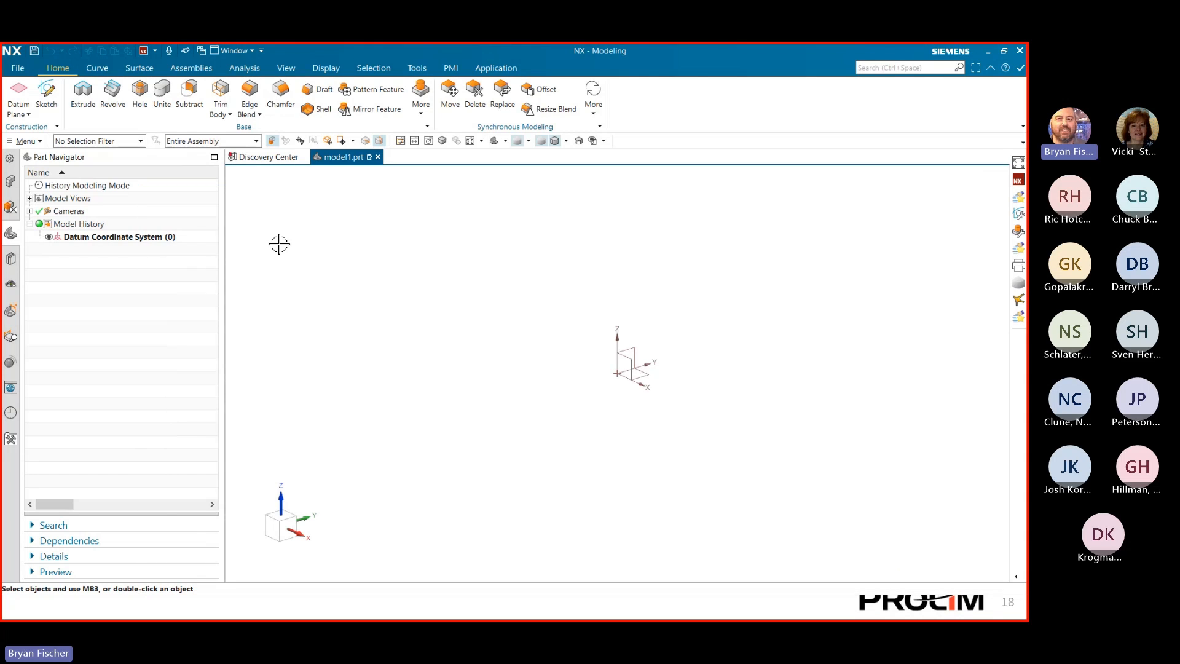
- Start a new sketch on the YZ plane and draw a horizontal rectangle about 20 by 6 above and left of the origin
left_click(48, 92)
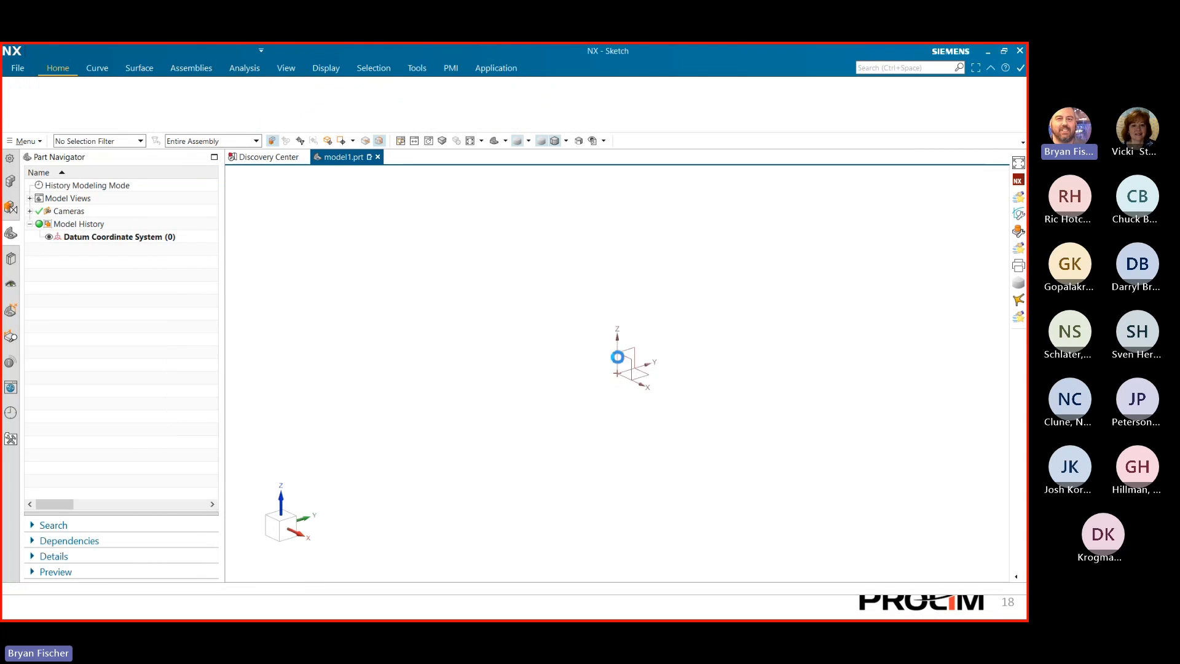
left_click(606, 385)
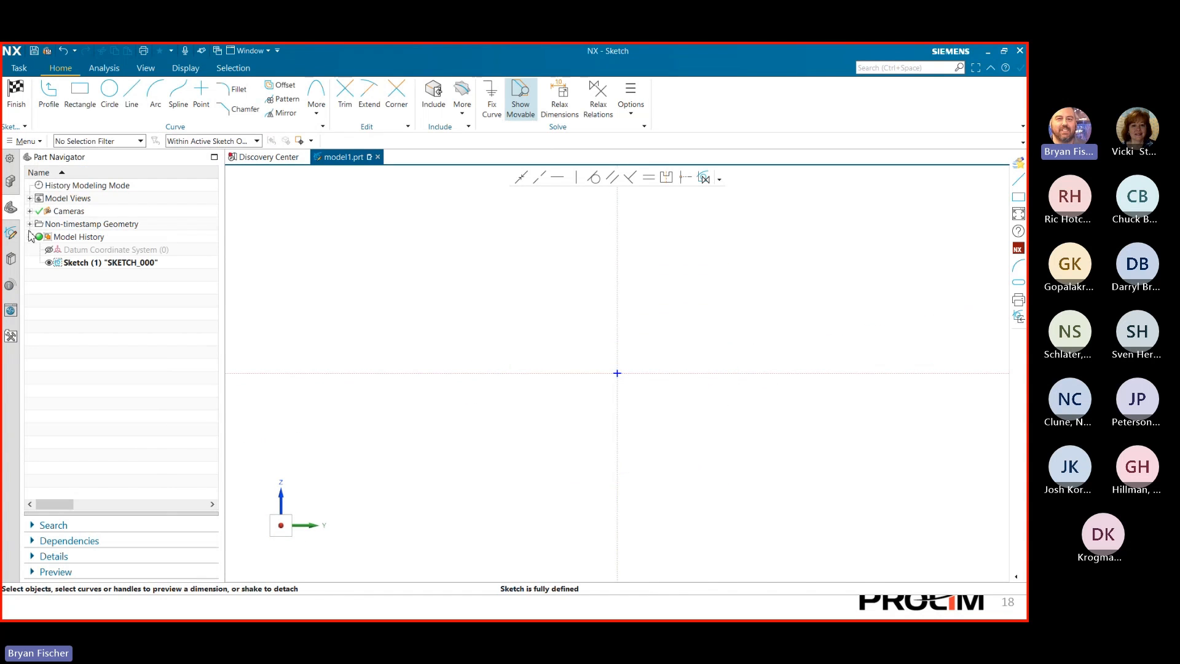
left_click(80, 93)
left_click(301, 255)
left_click(536, 327)
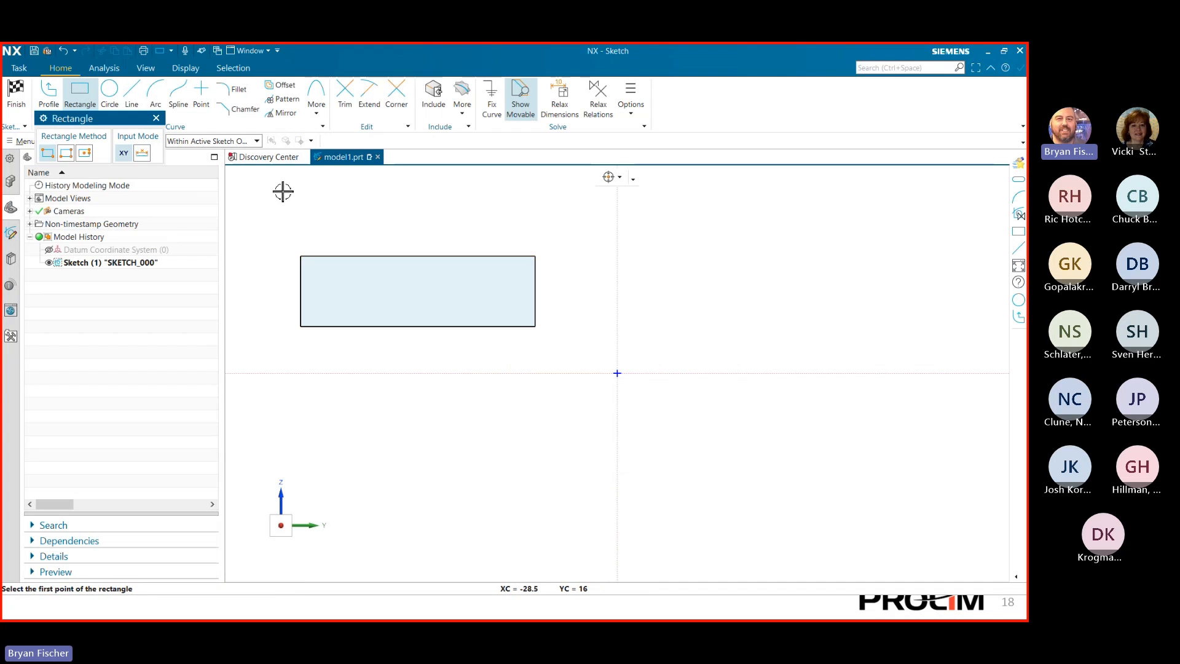
left_click(156, 118)
- Look over the solver options, display the Sketch Navigator's Relations list, and widen it to show all its columns
left_click(625, 114)
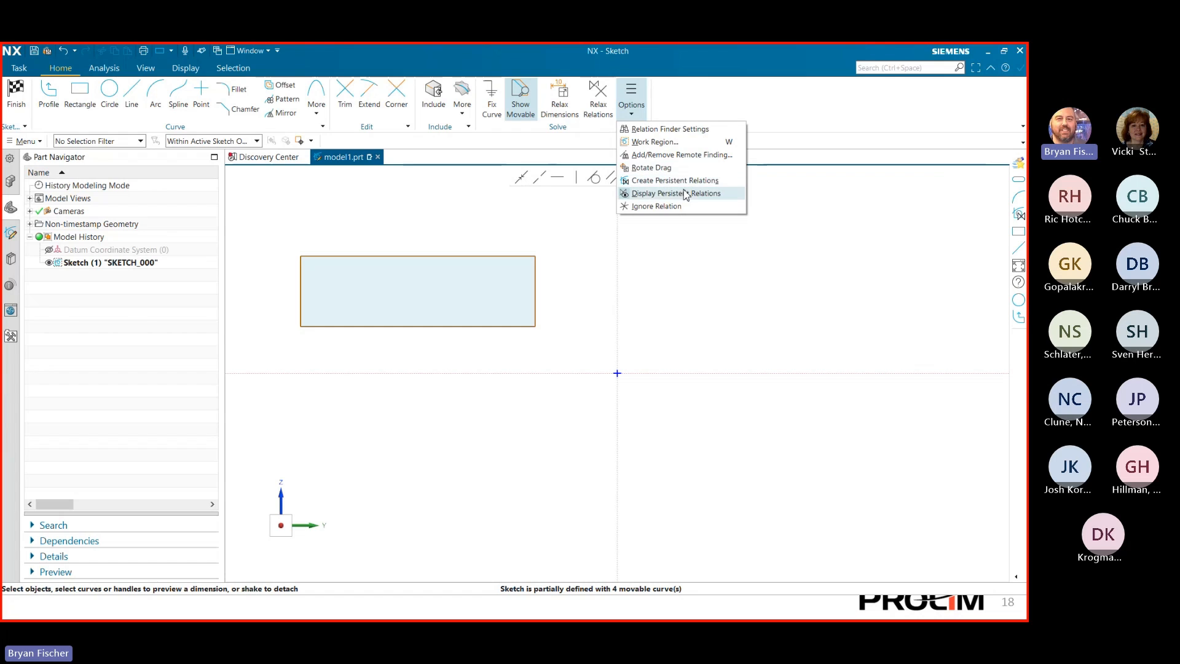
left_click(157, 360)
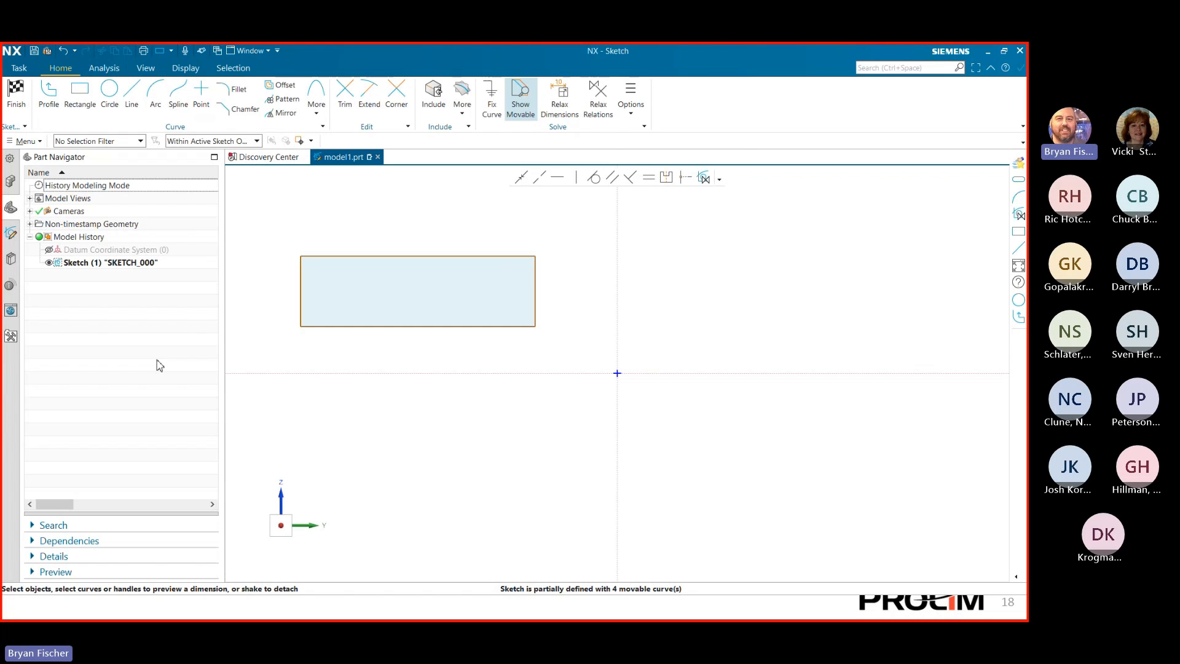
left_click(10, 233)
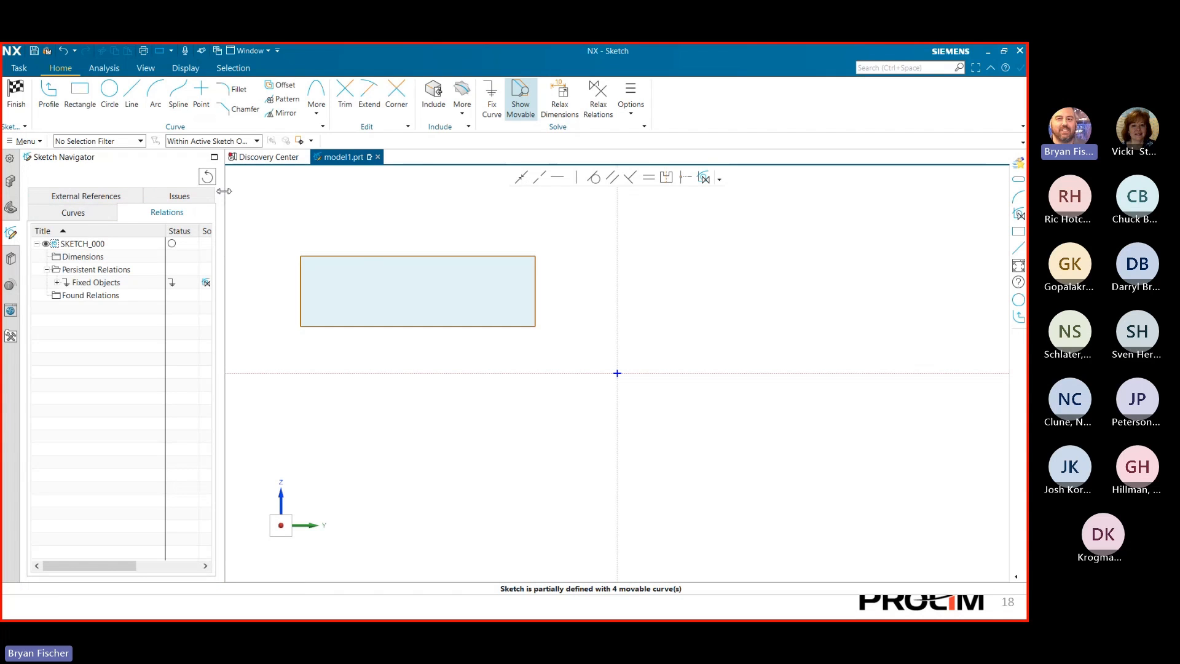
left_click_drag(224, 191, 348, 203)
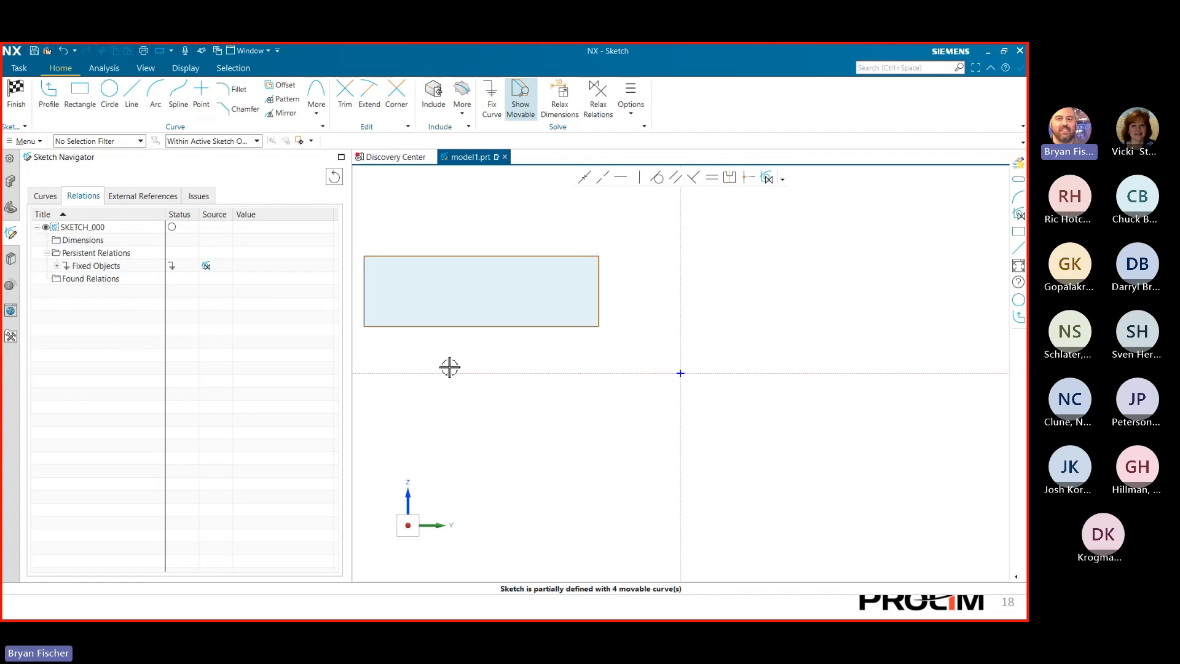
- Select the rectangle's bottom and top edges to check the list for found relations, and clear the selection
left_click(449, 327)
left_click(415, 257)
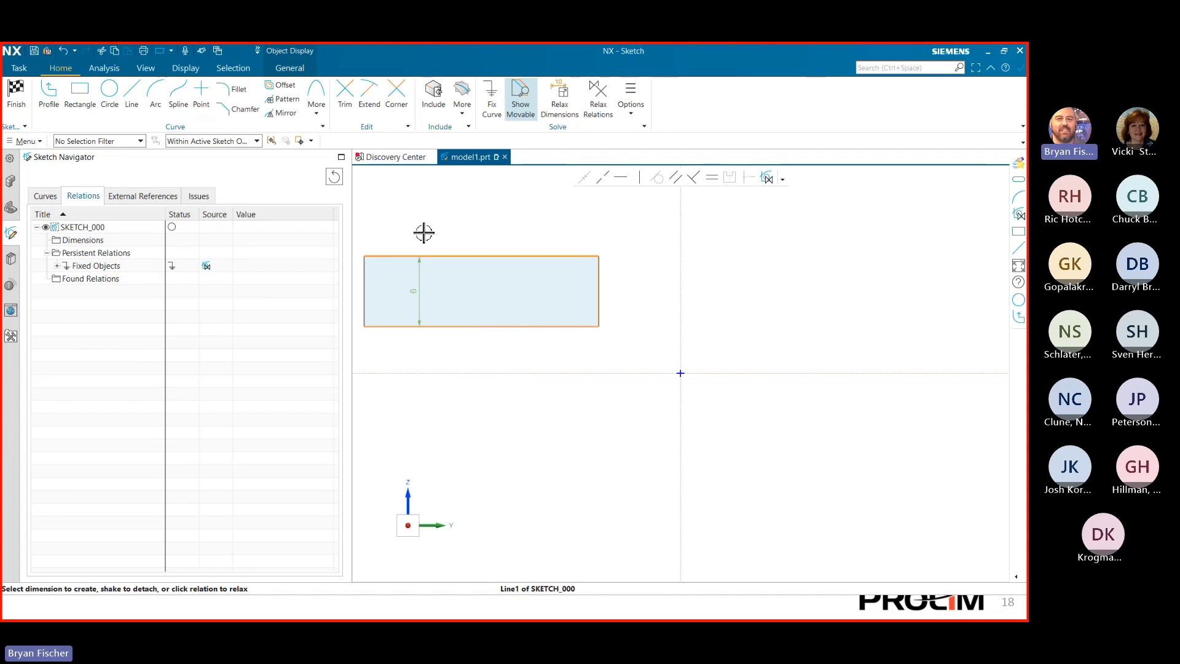
left_click(109, 342)
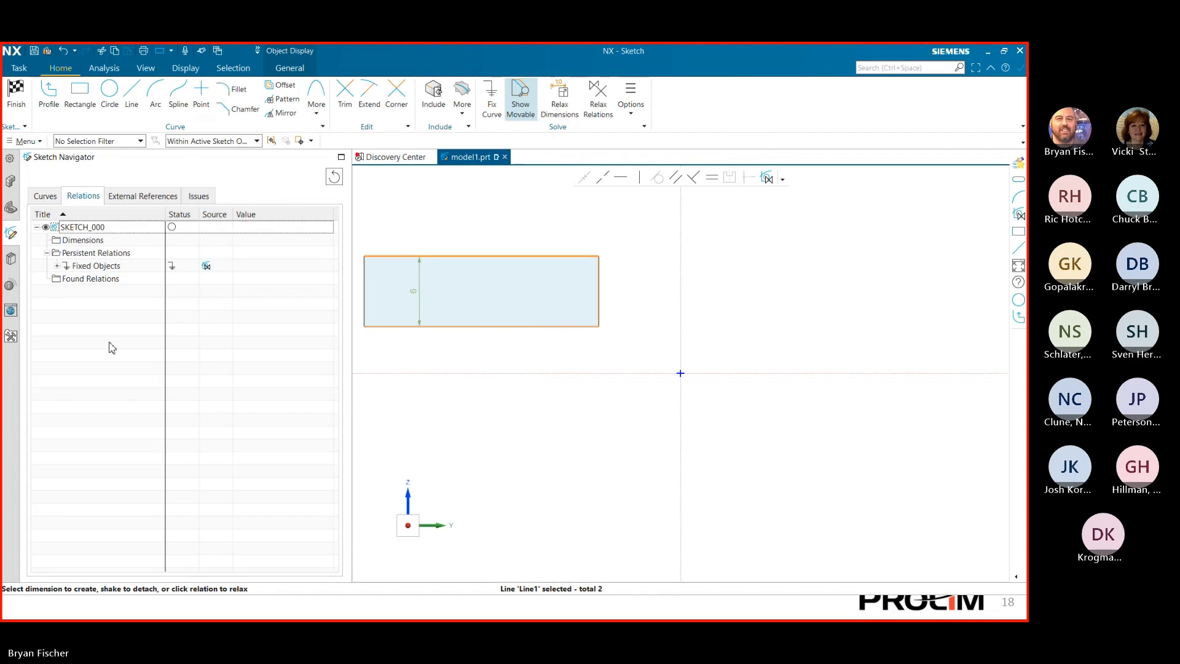
key("Escape")
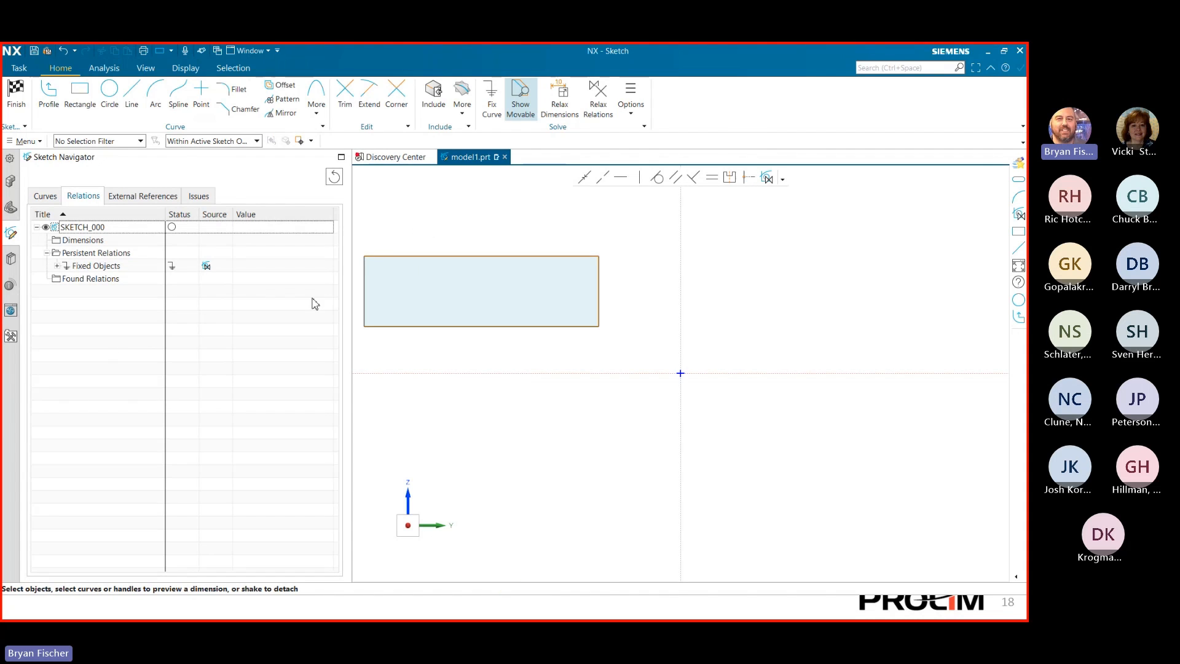
- Select the rectangle's bottom and left edges to check for found relations between them, and clear the selection
left_click(406, 327)
scroll(371, 340, "up", 1)
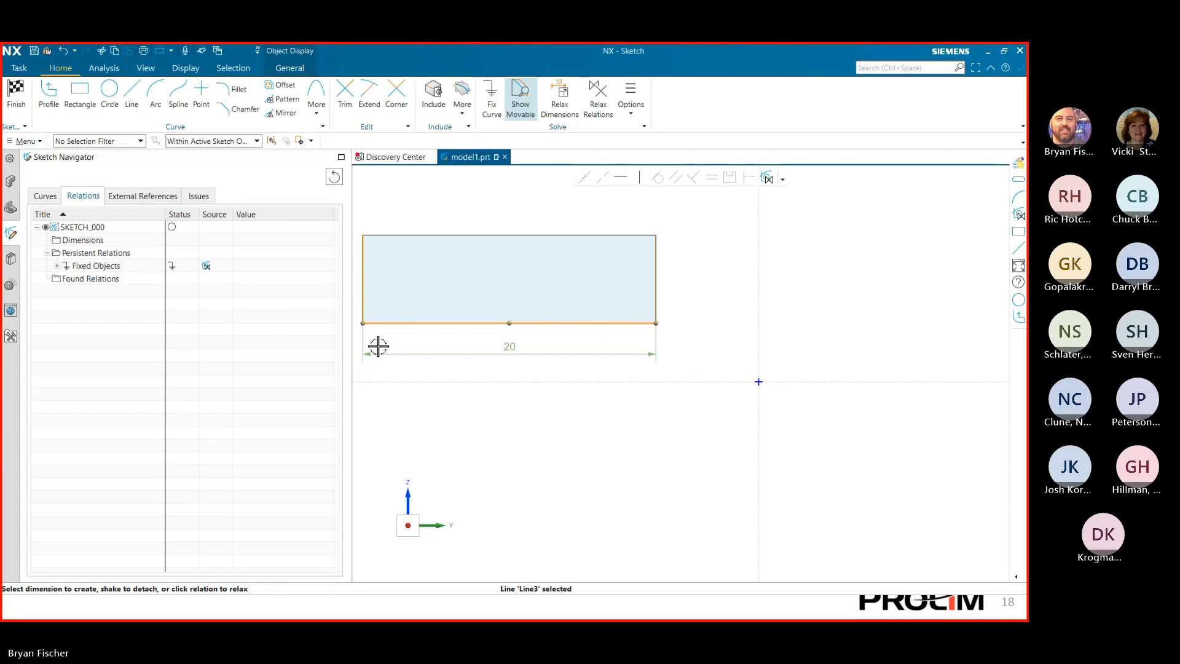
scroll(400, 340, "down", 1)
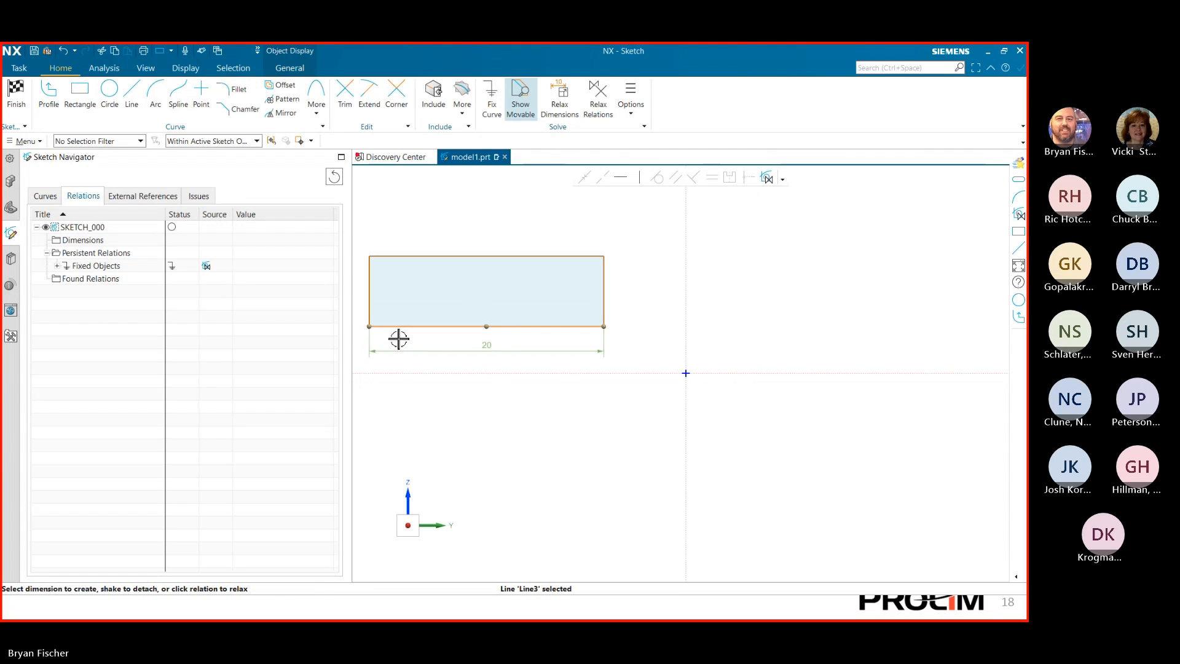
left_click(371, 291)
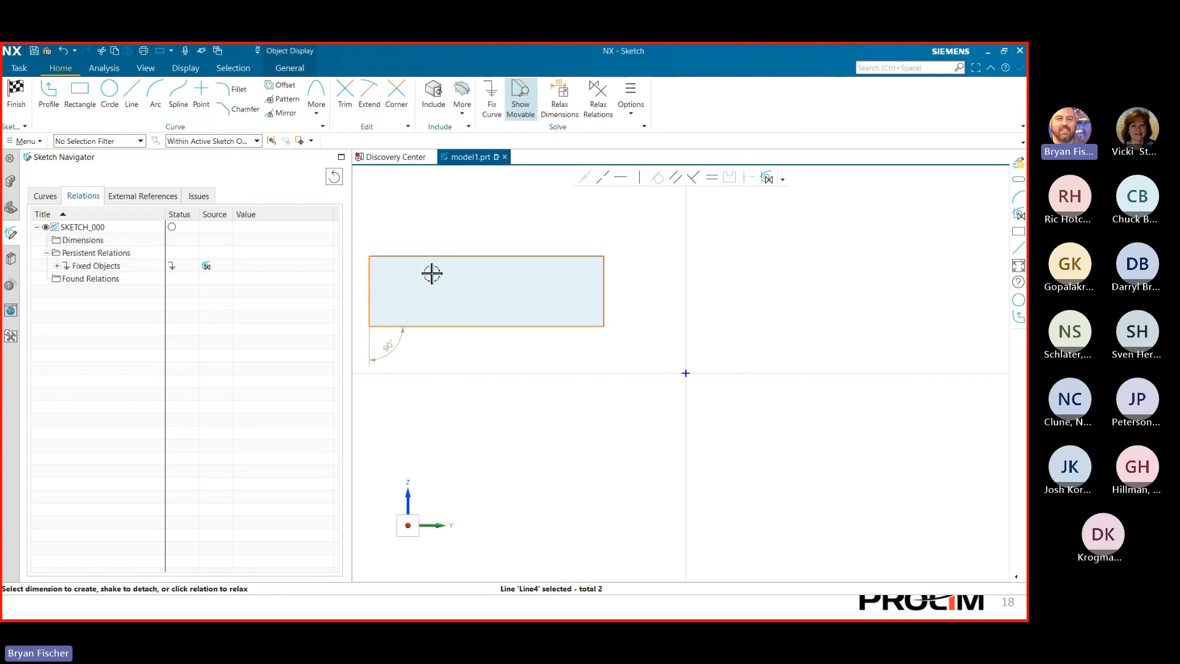
key("Escape")
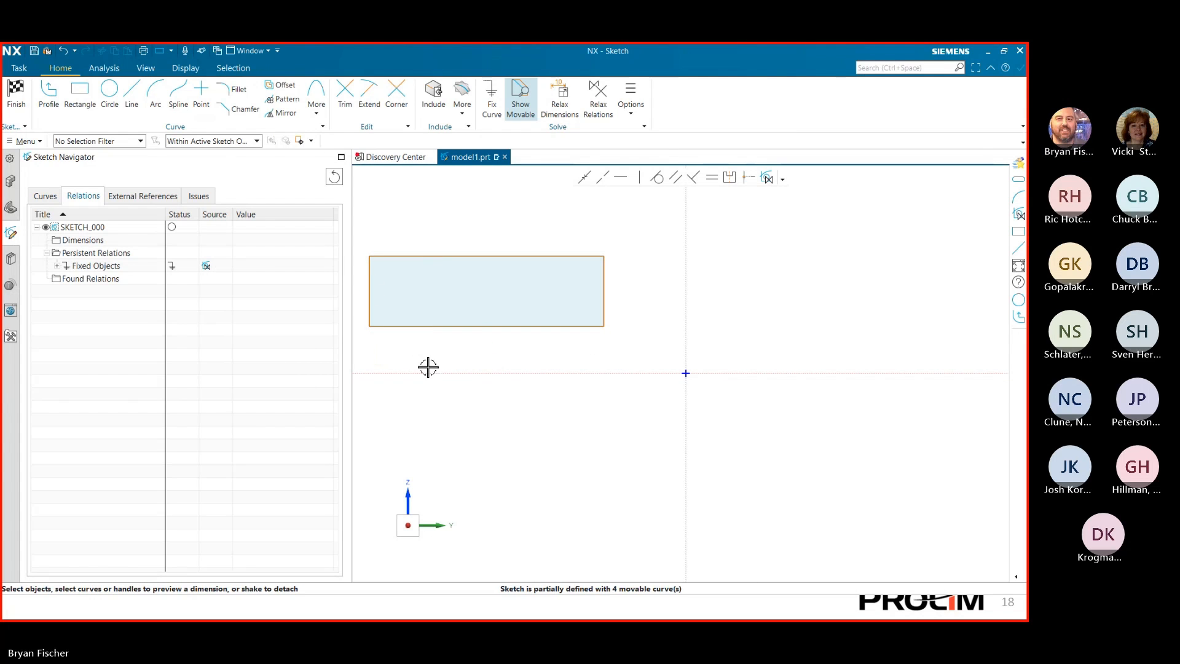
- Dimension the rectangle's length along its bottom edge and its height along its right edge
left_click(478, 327)
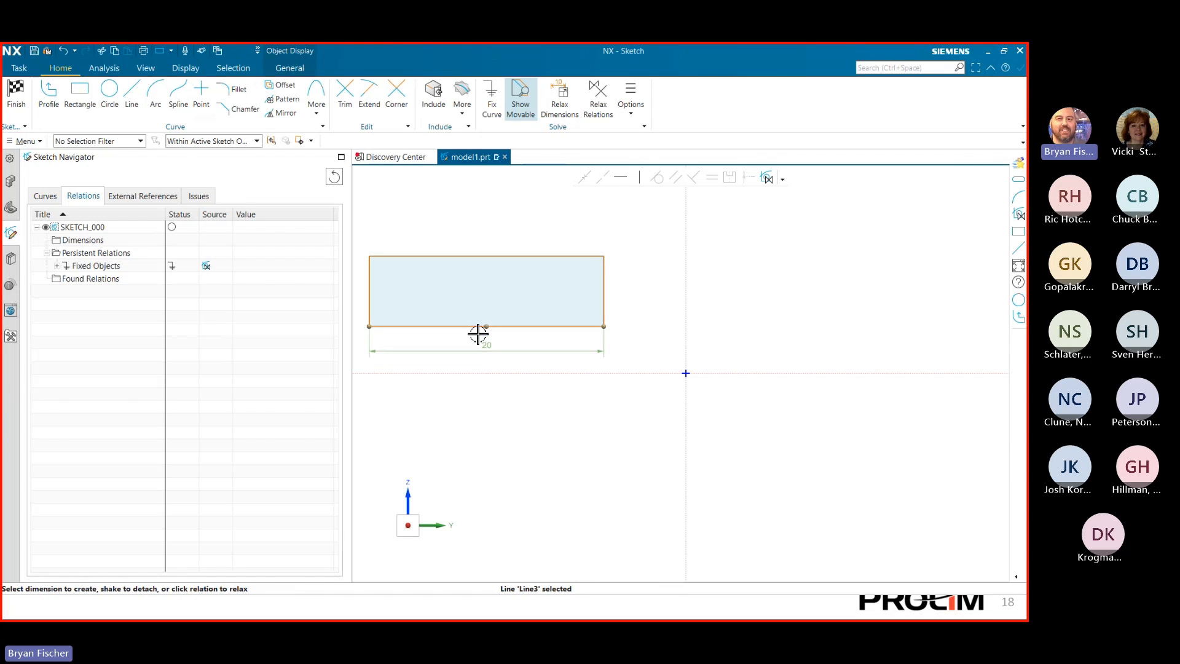
left_click(475, 350)
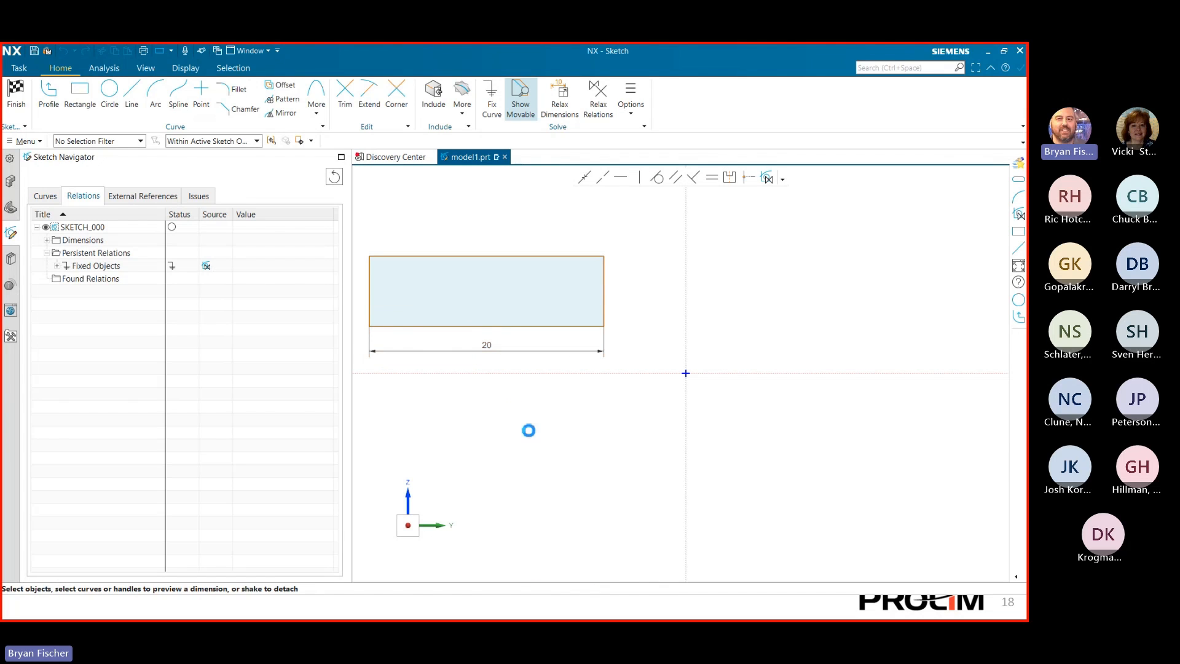
left_click(416, 326)
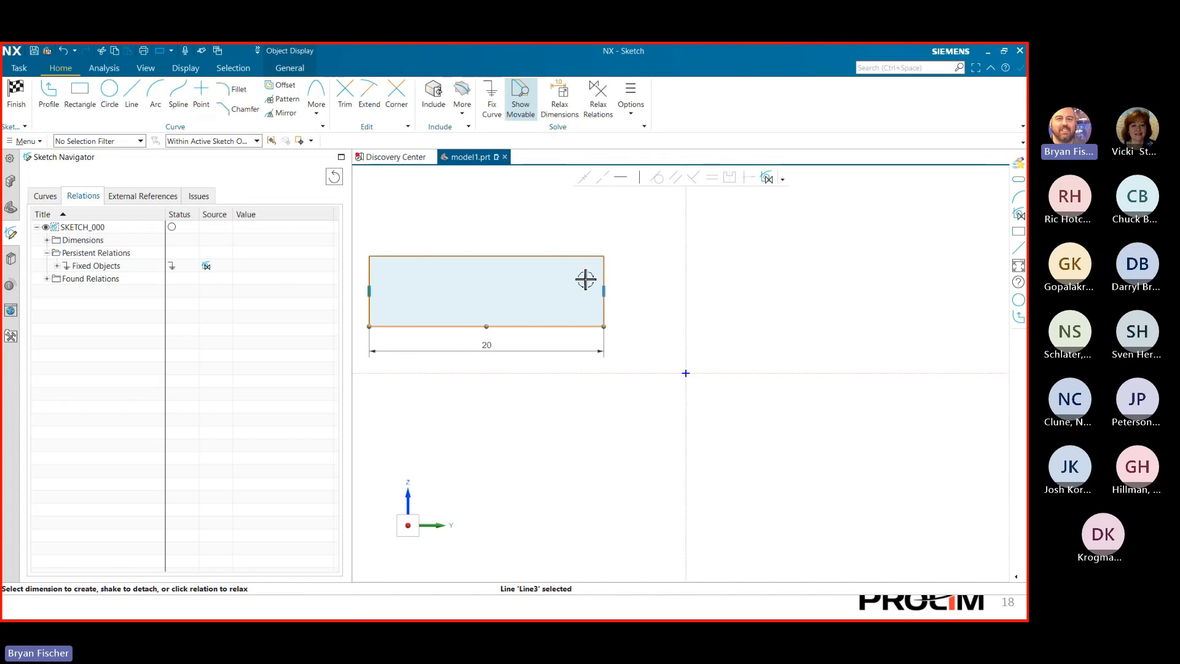
left_click(605, 289)
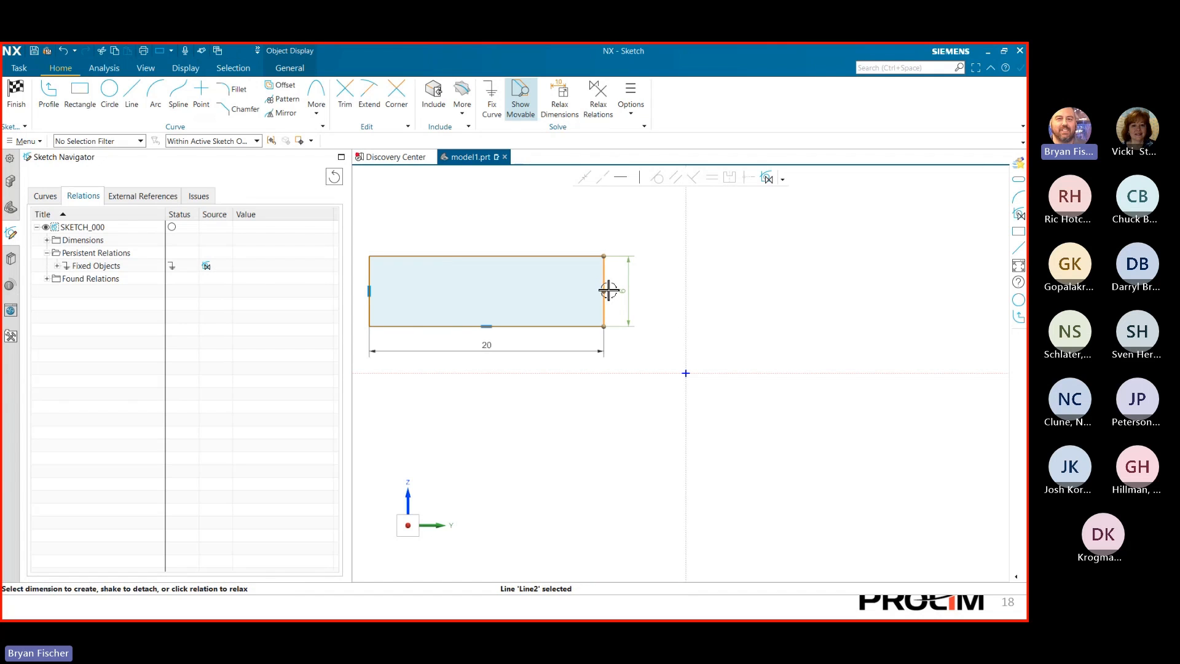
left_click(628, 286)
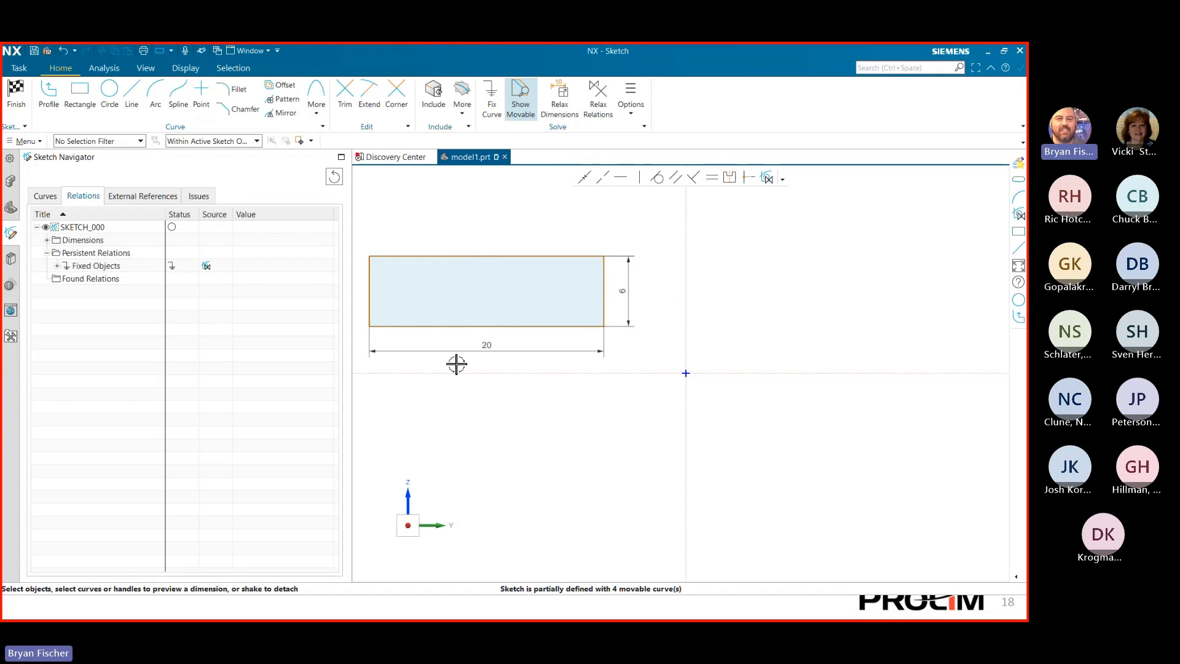
- Select the rectangle's horizontal edges and examine the found relations listed for them in the Sketch Navigator
left_click(440, 326)
left_click(425, 256)
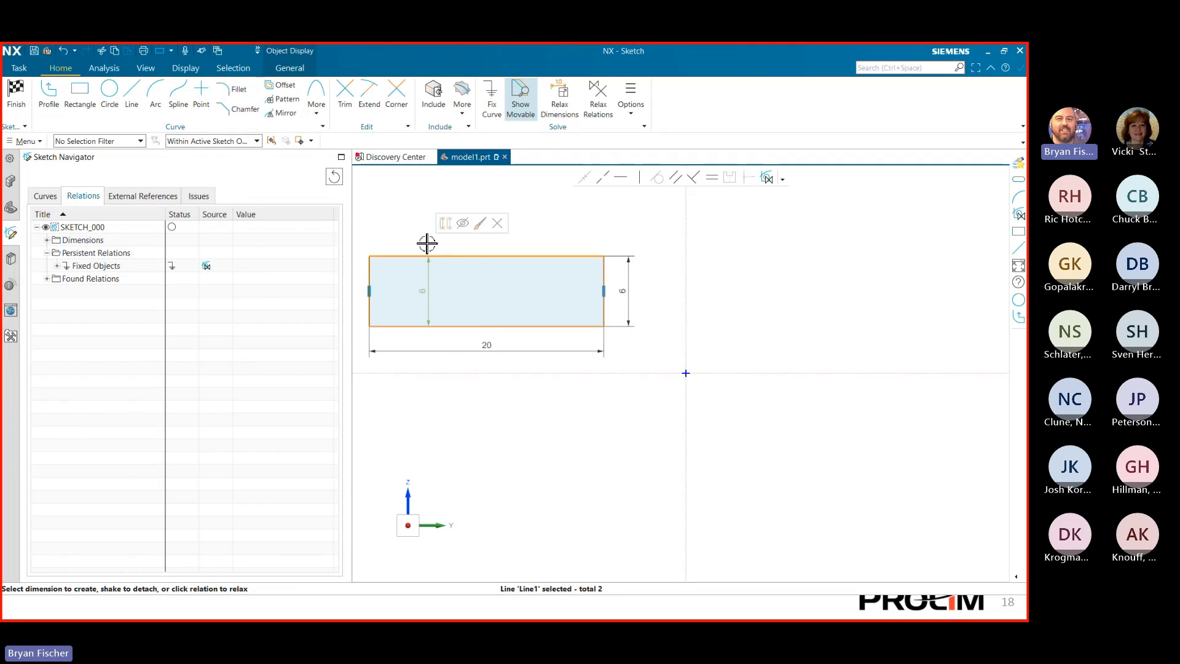
key("Escape")
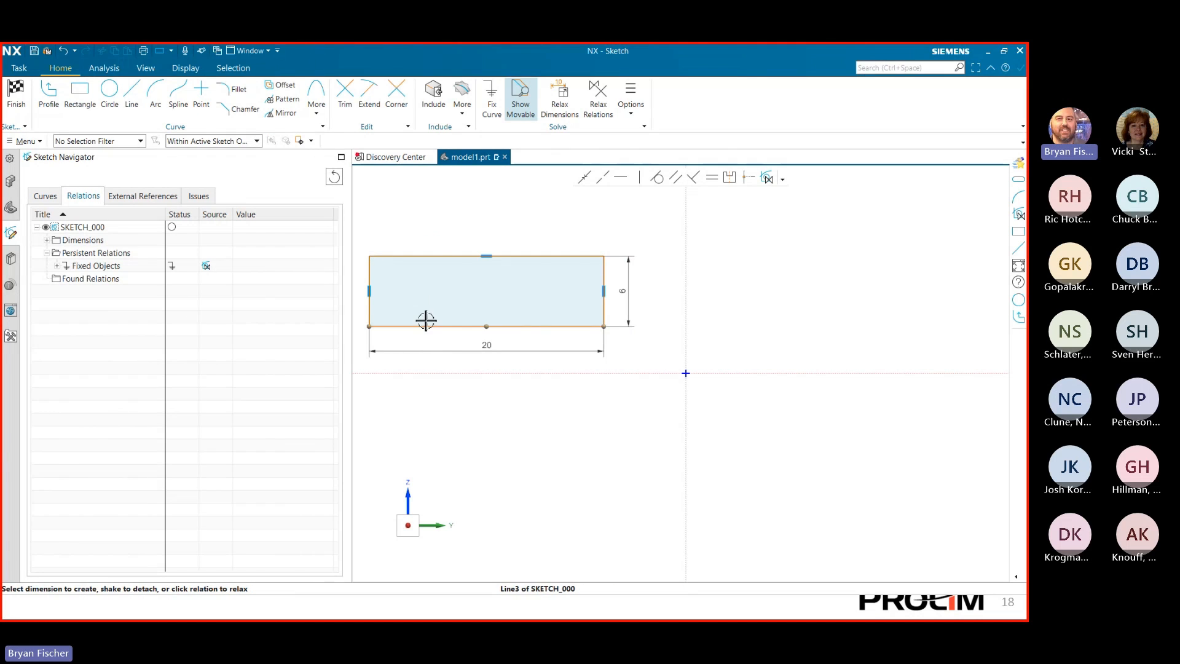
left_click(426, 256)
left_click(425, 257)
left_click(48, 278)
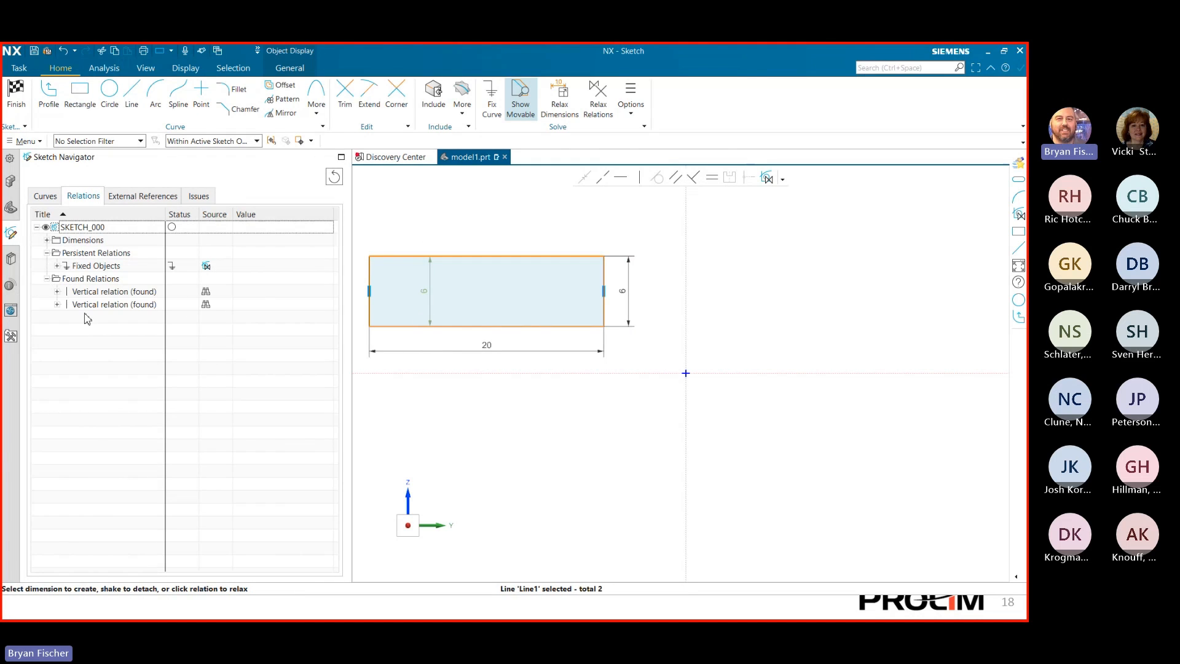
left_click(105, 291)
left_click(108, 305)
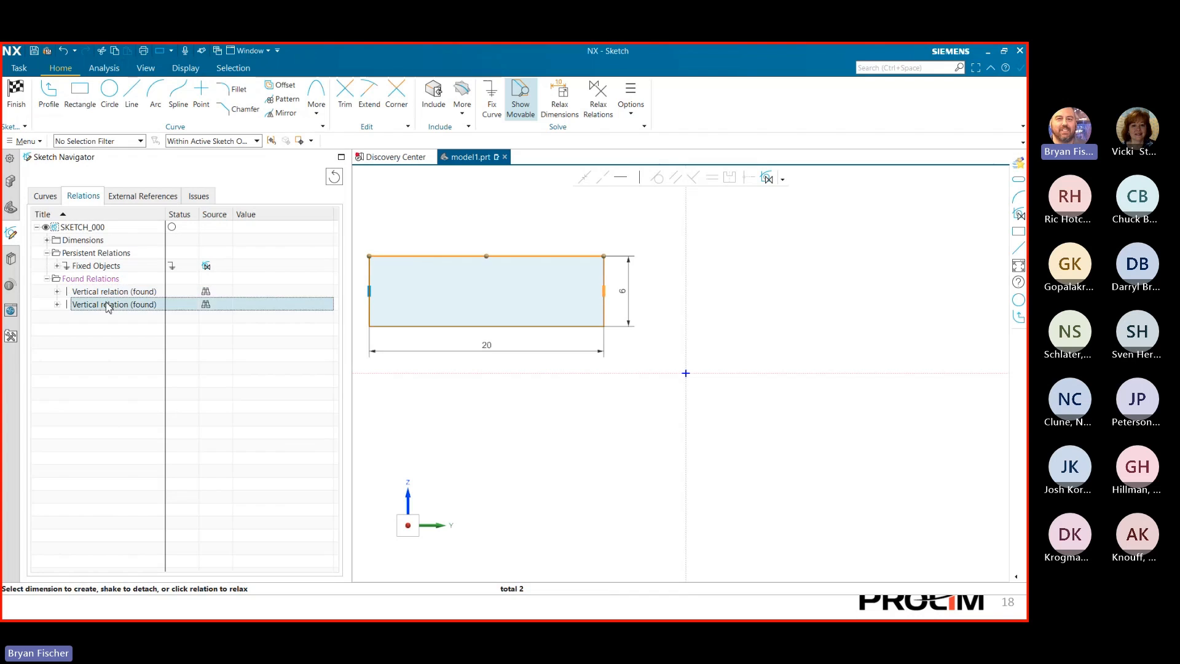
left_click(123, 355)
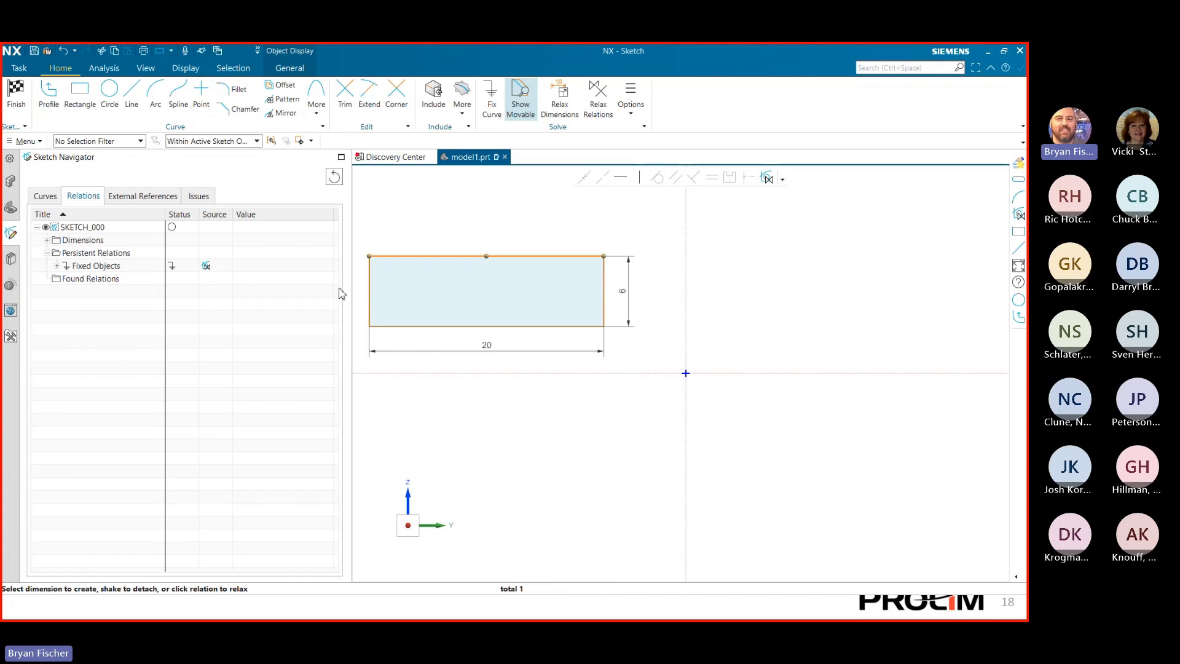
- Turn on persistent relation creation and make the rectangle's top edge parallel to its bottom edge with Make Parallel
key("Escape")
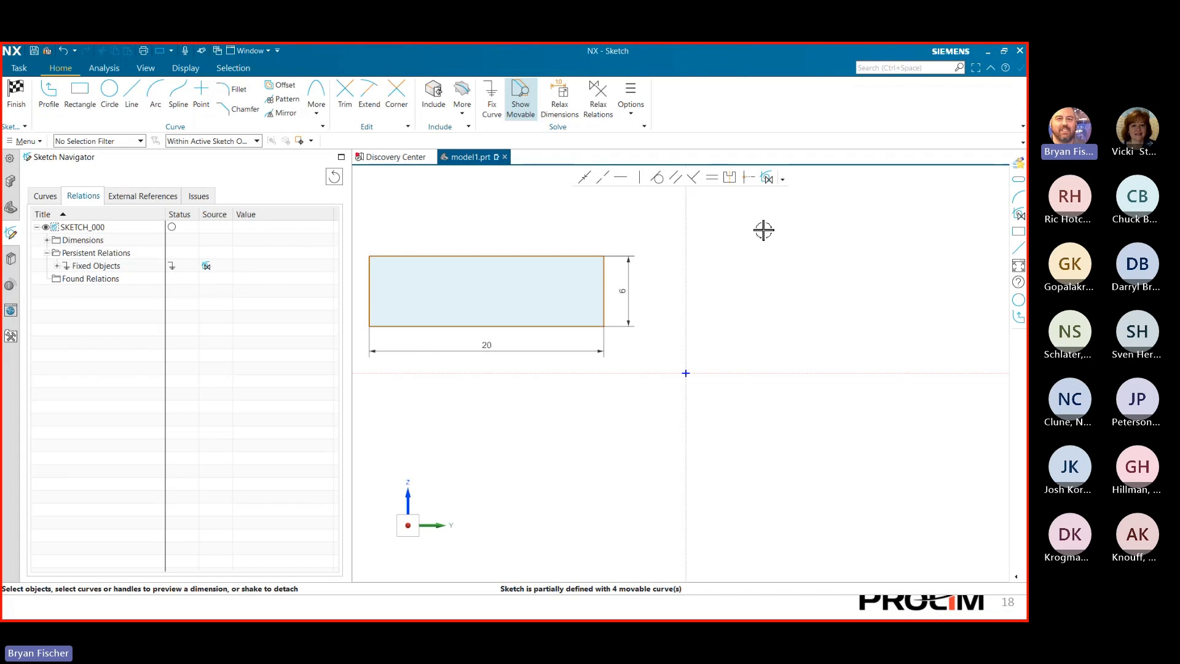
left_click(768, 178)
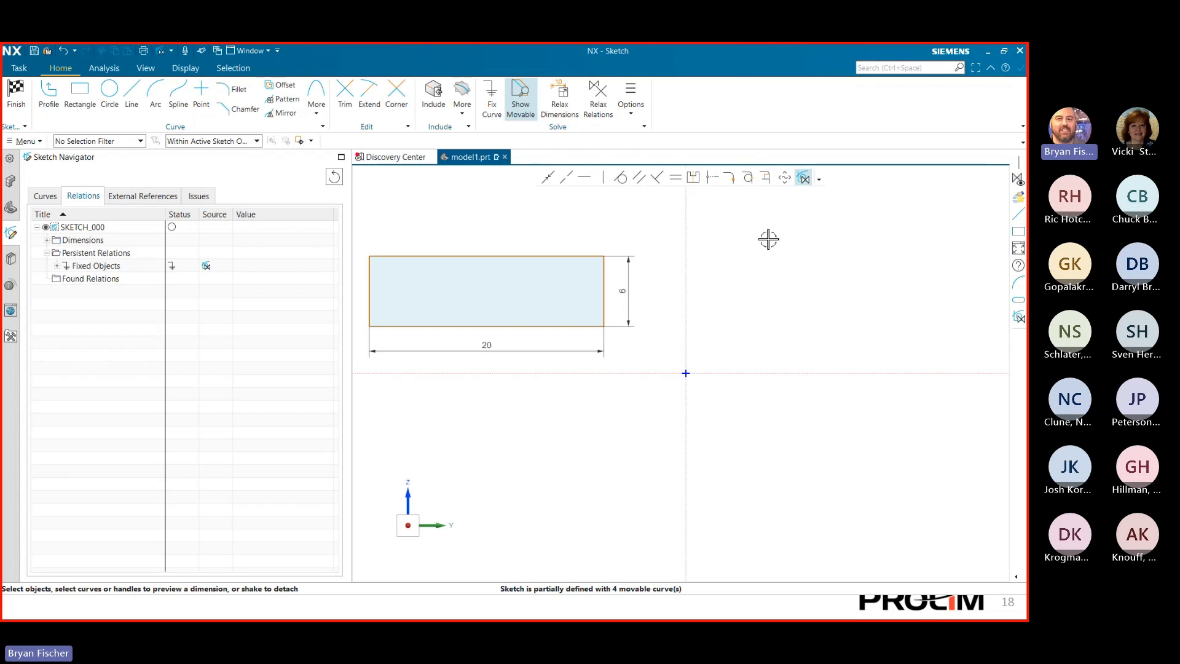
left_click(641, 178)
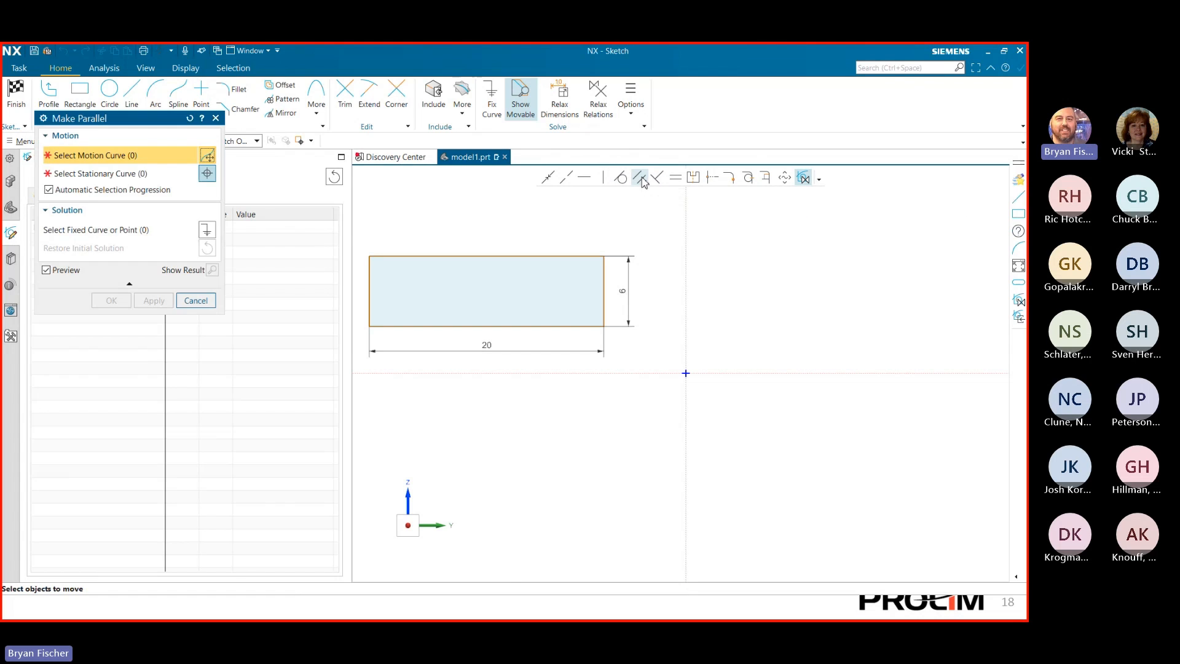
left_click(550, 256)
left_click(532, 328)
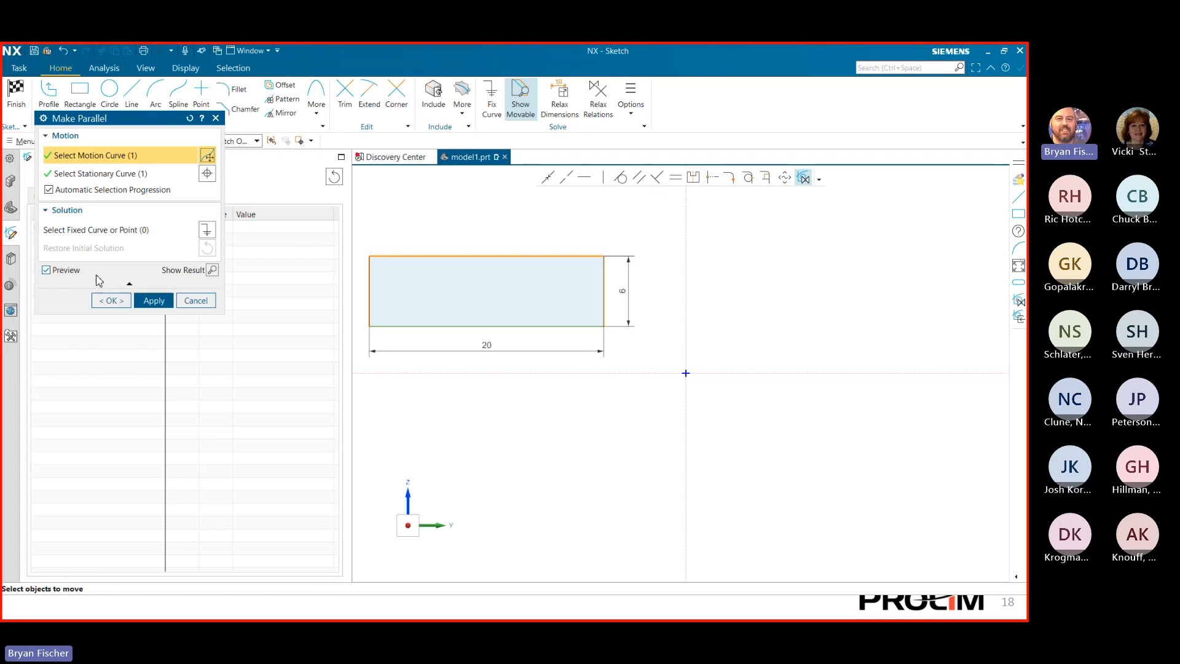
left_click(101, 302)
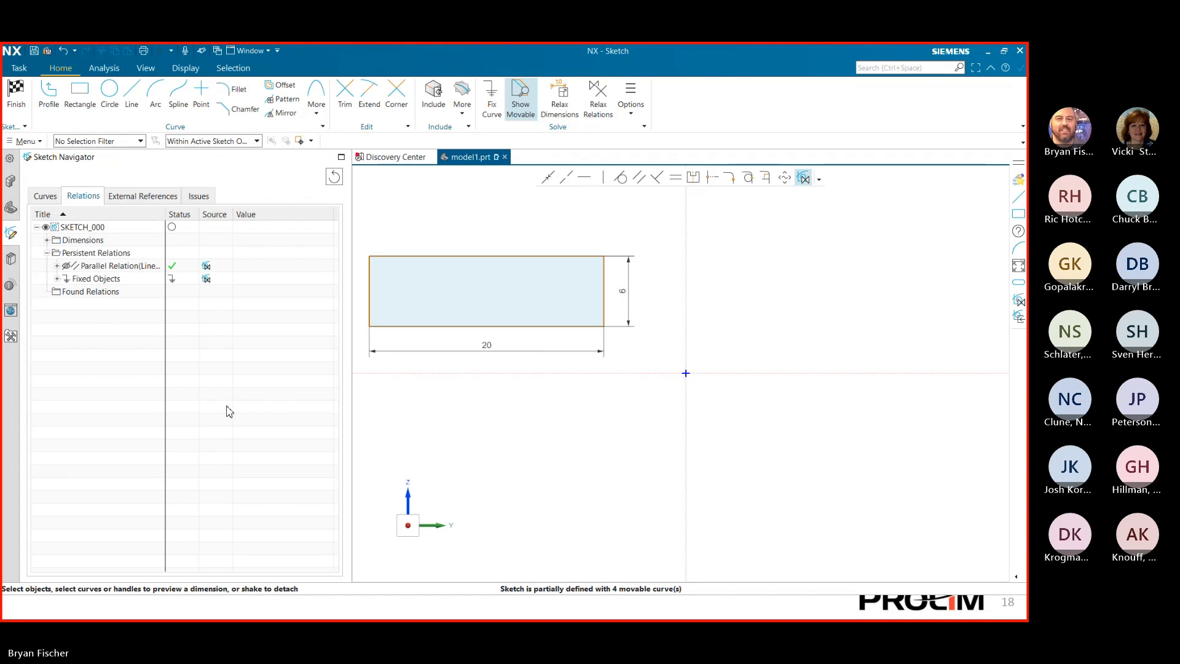
- Turn on Display Persistent Relations for the sketch and finish the sketch
left_click(629, 117)
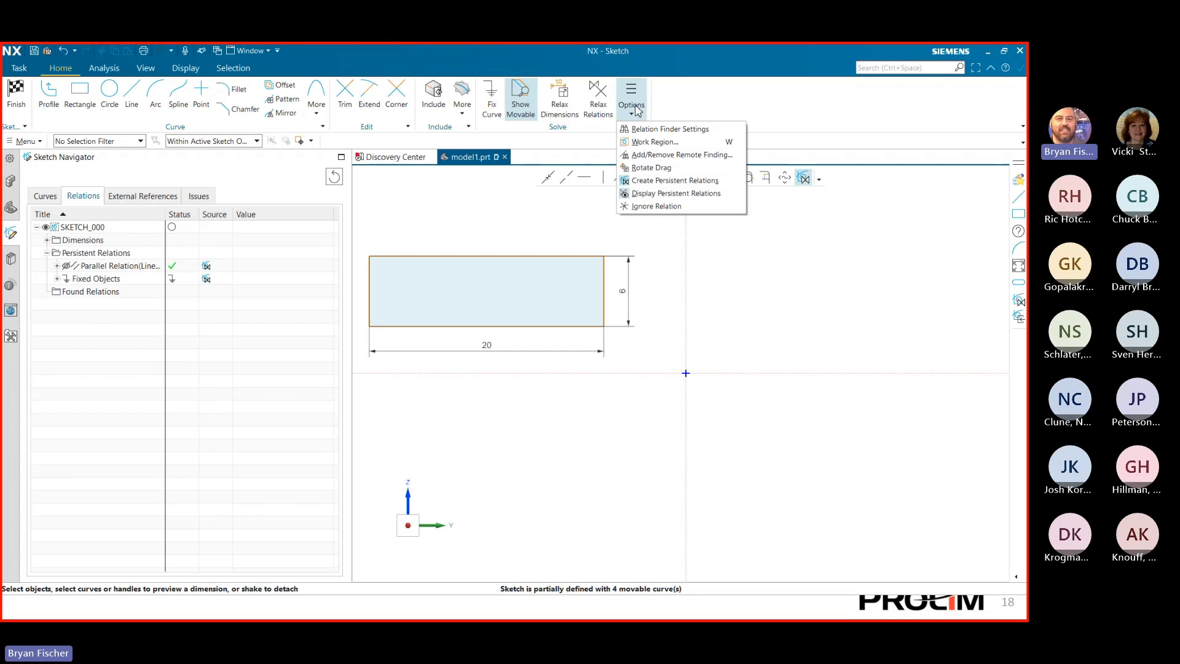
left_click(642, 183)
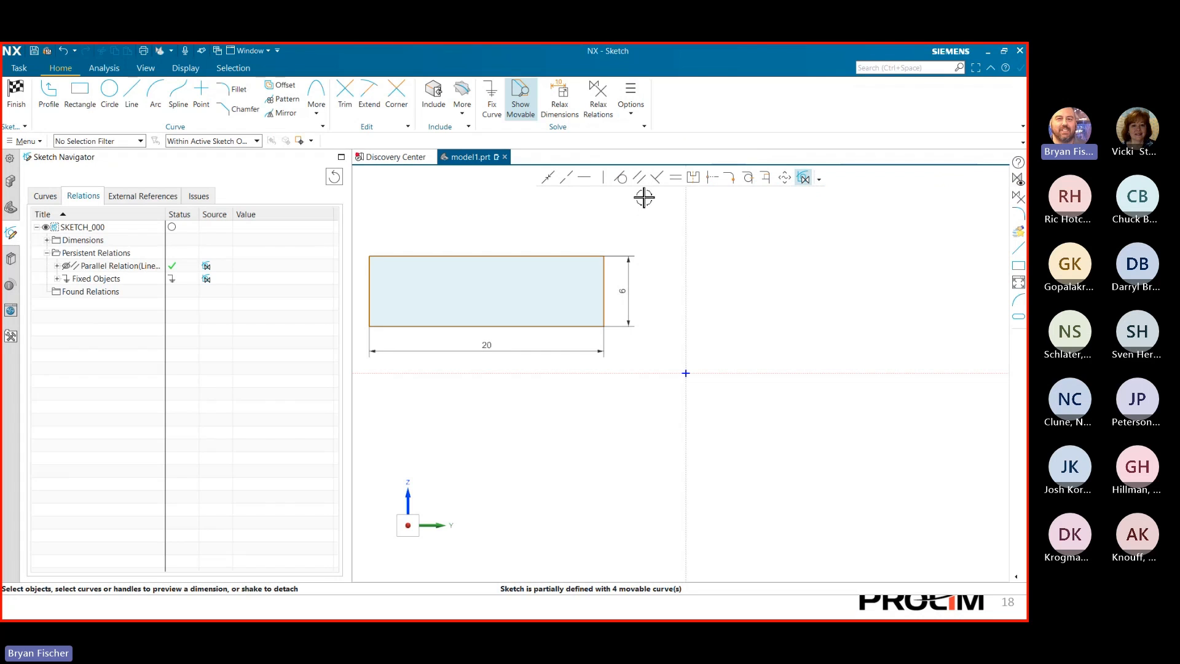
left_click(633, 110)
left_click(639, 193)
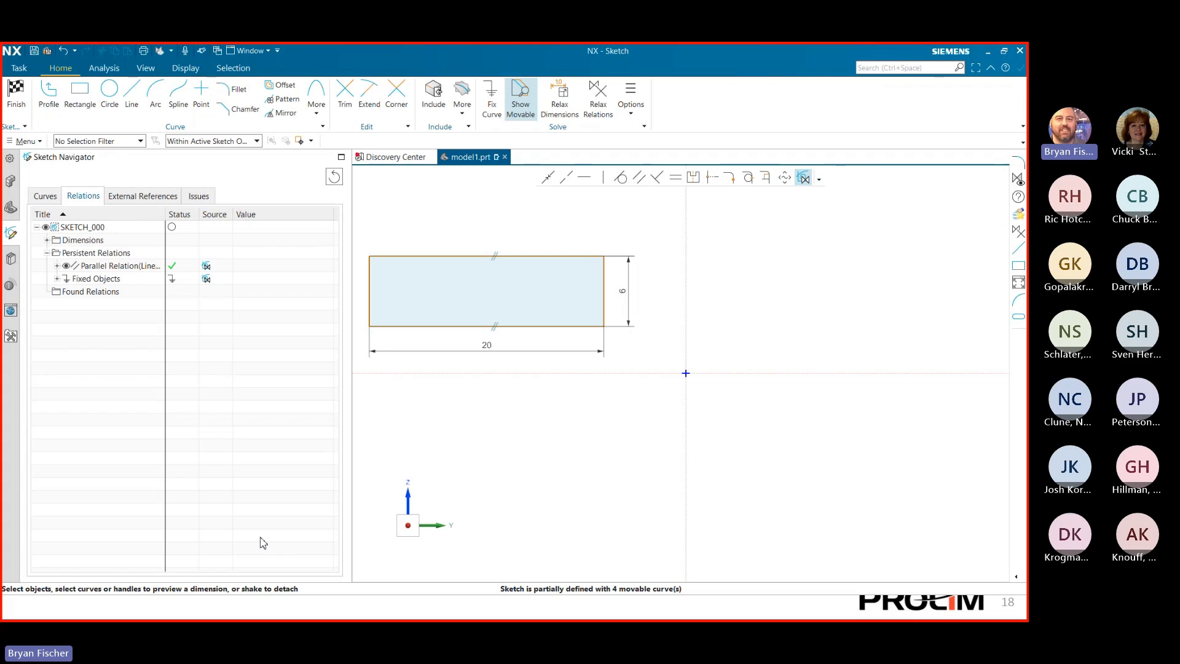
left_click(15, 101)
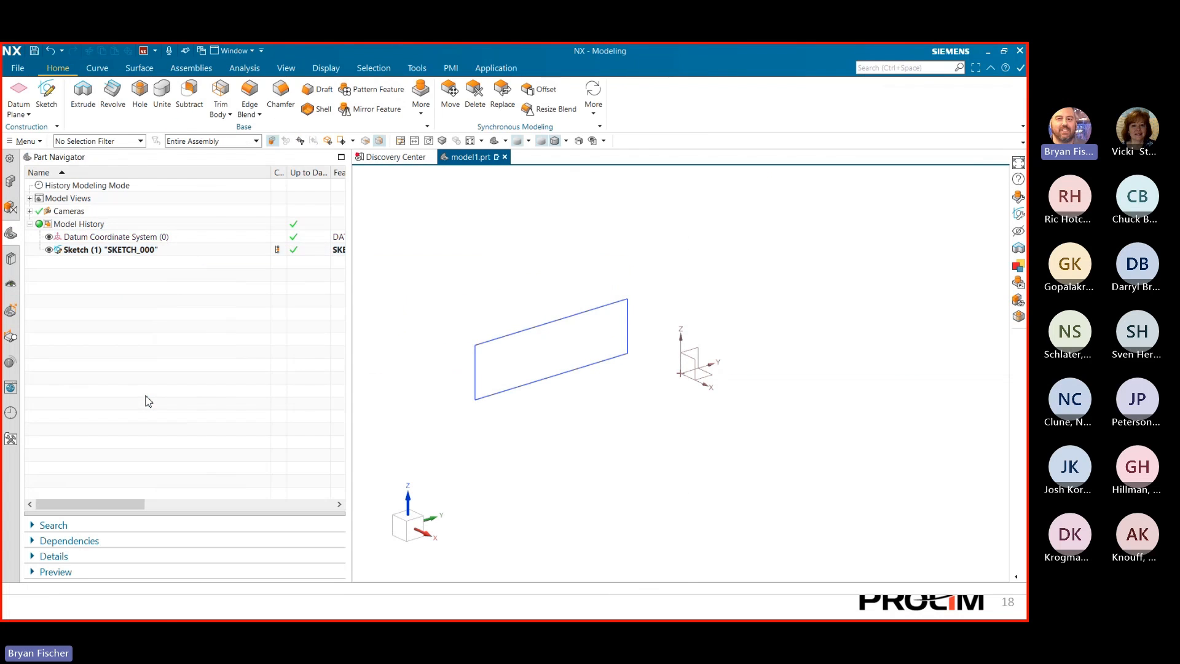
- Switch to the Teams meeting window to check on the attendees
key("super")
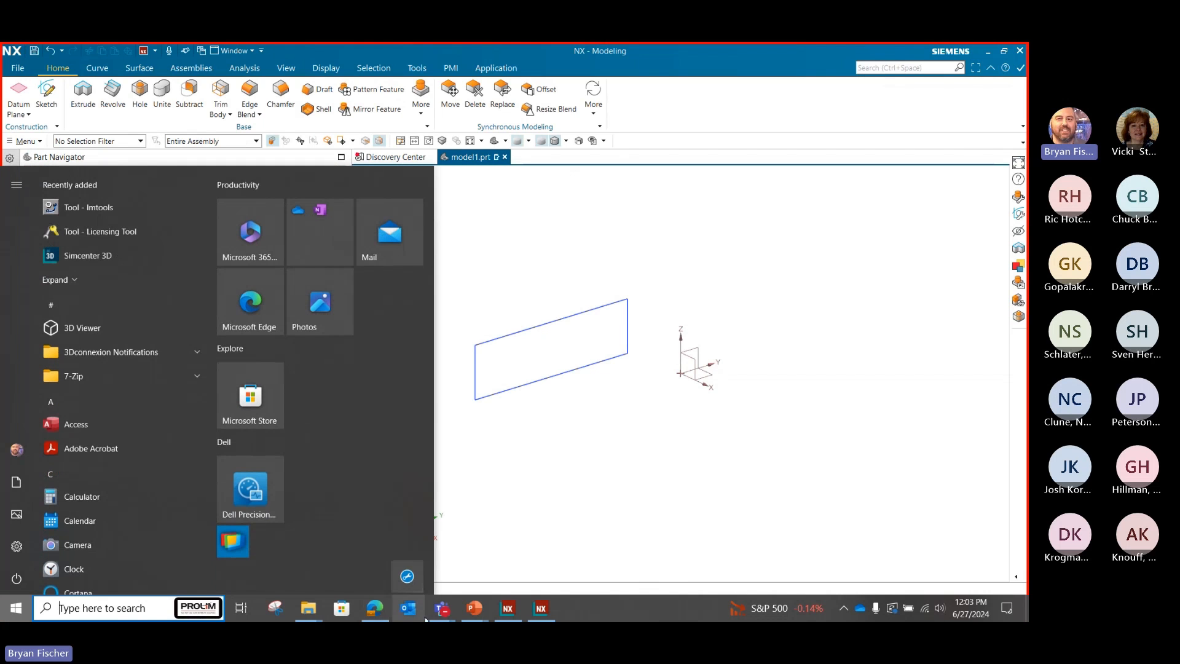
mouse_move(440, 608)
left_click(448, 581)
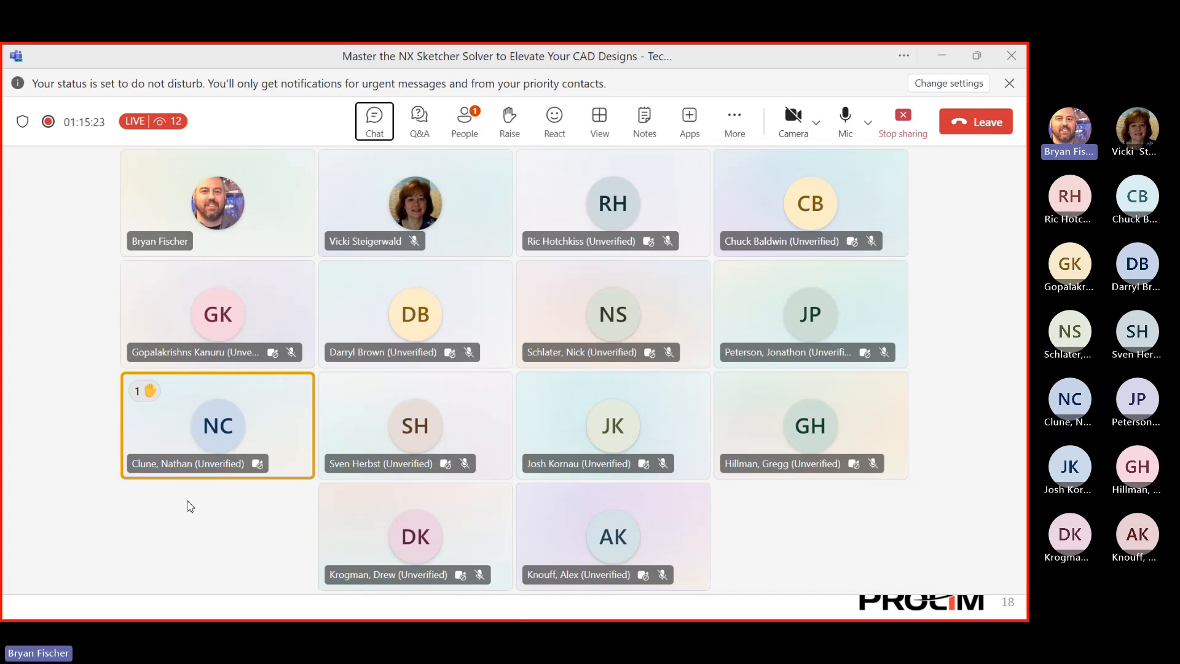
- Switch back to the NX session containing only the rectangle and reopen its sketch for editing
key("super")
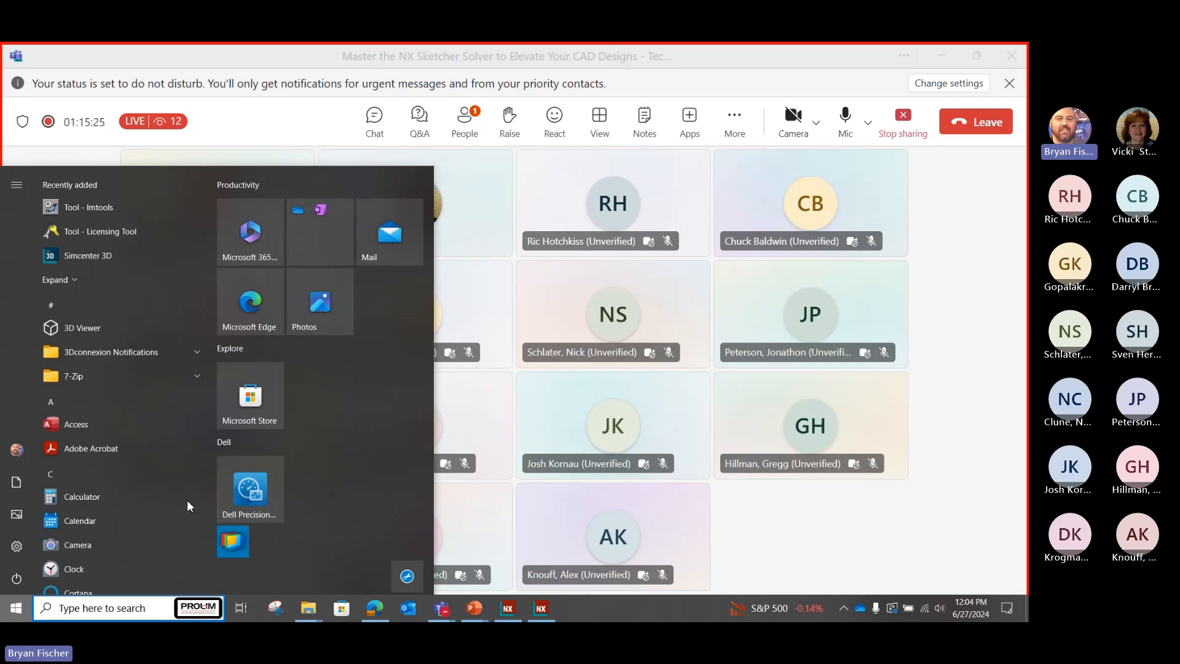
left_click(534, 596)
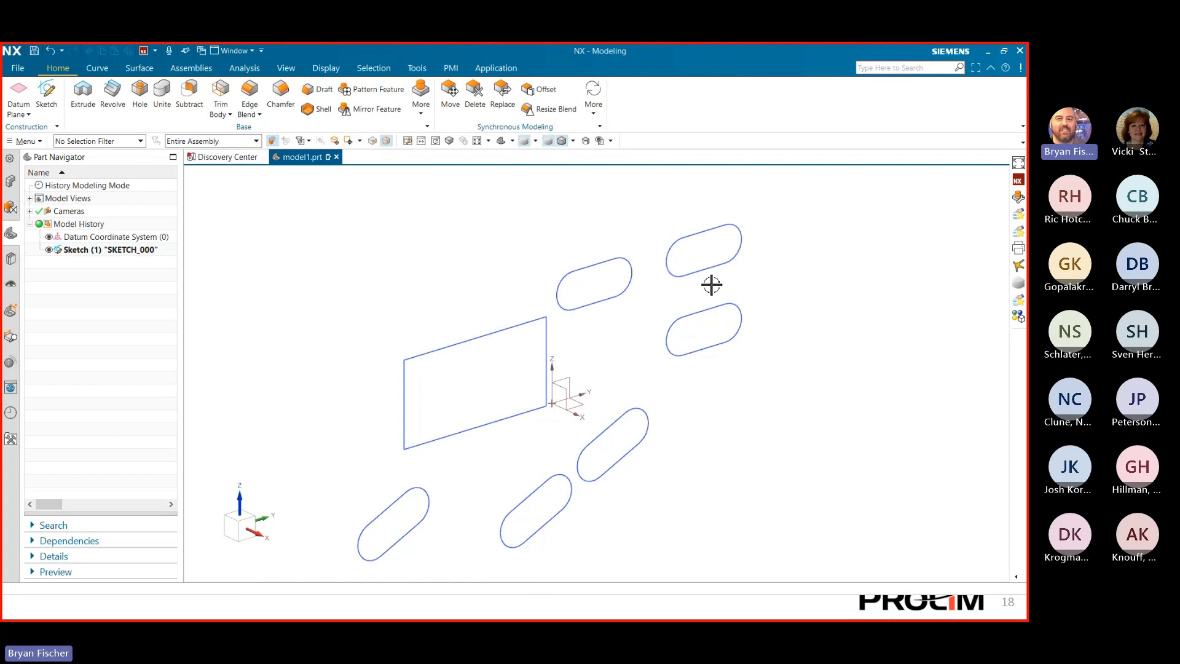
key("super")
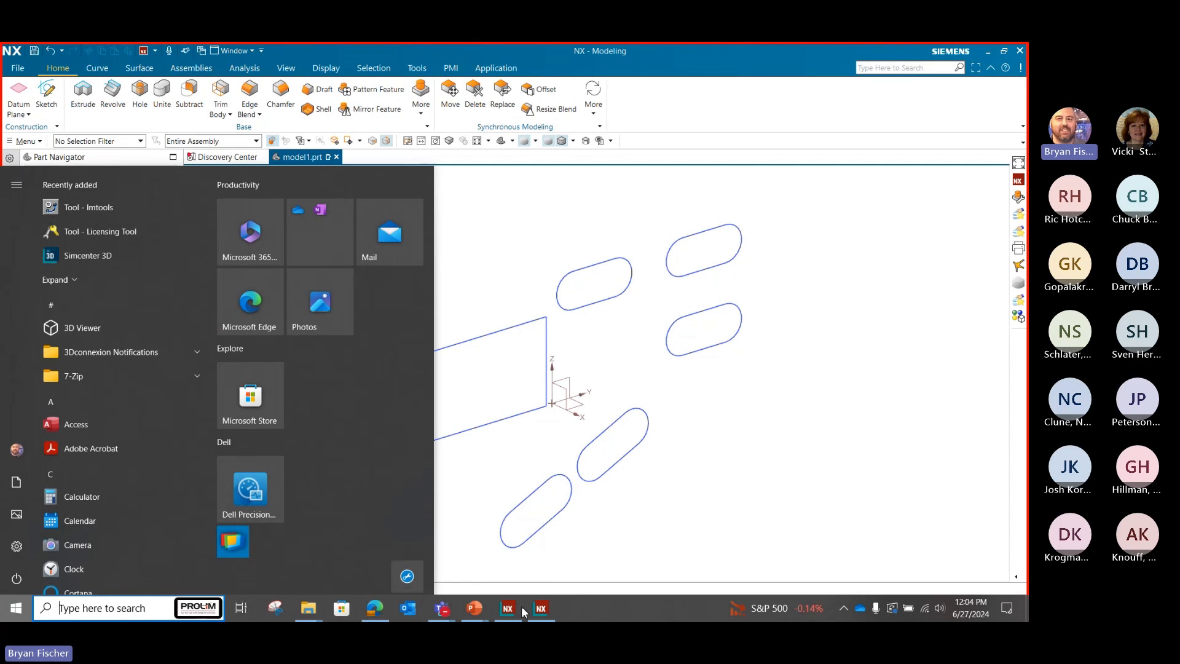
mouse_move(537, 610)
left_click(539, 608)
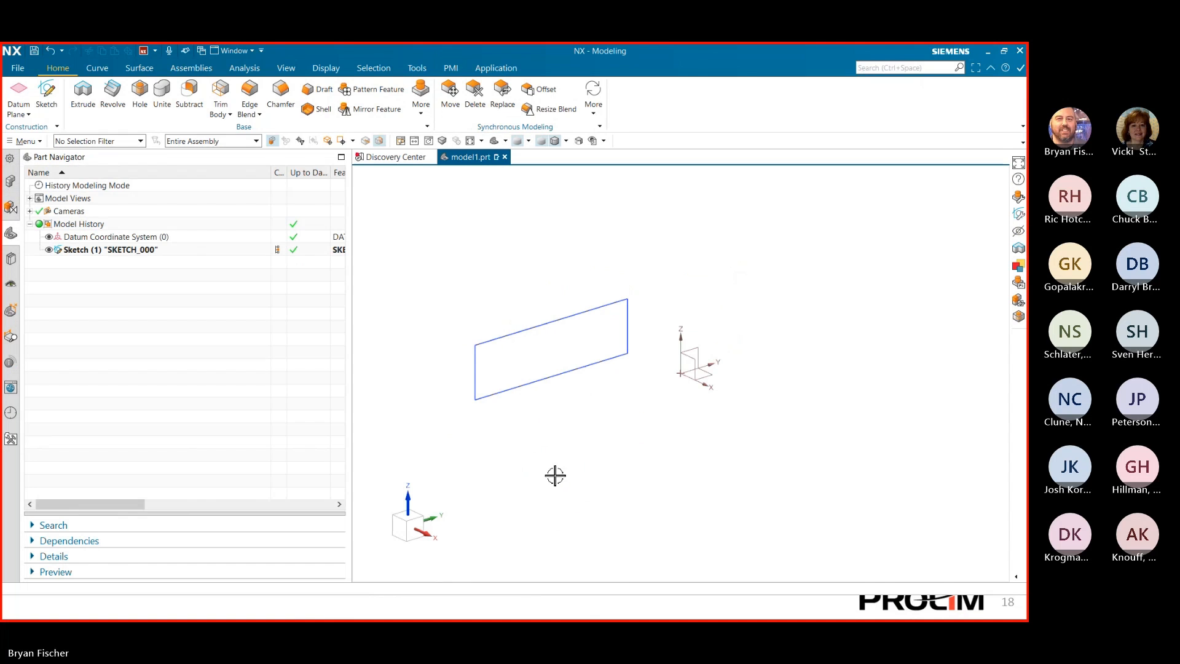
double_click(505, 334)
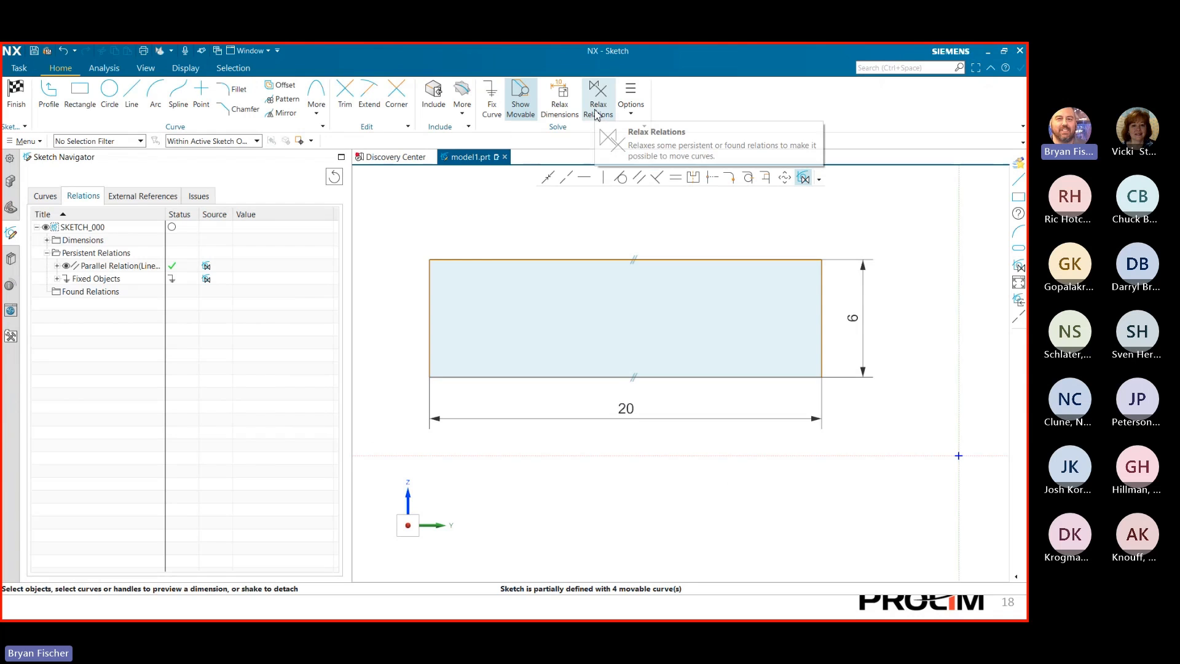
- Delete the persistent parallel relation between the rectangle's top and bottom edges
left_click(630, 99)
left_click(661, 272)
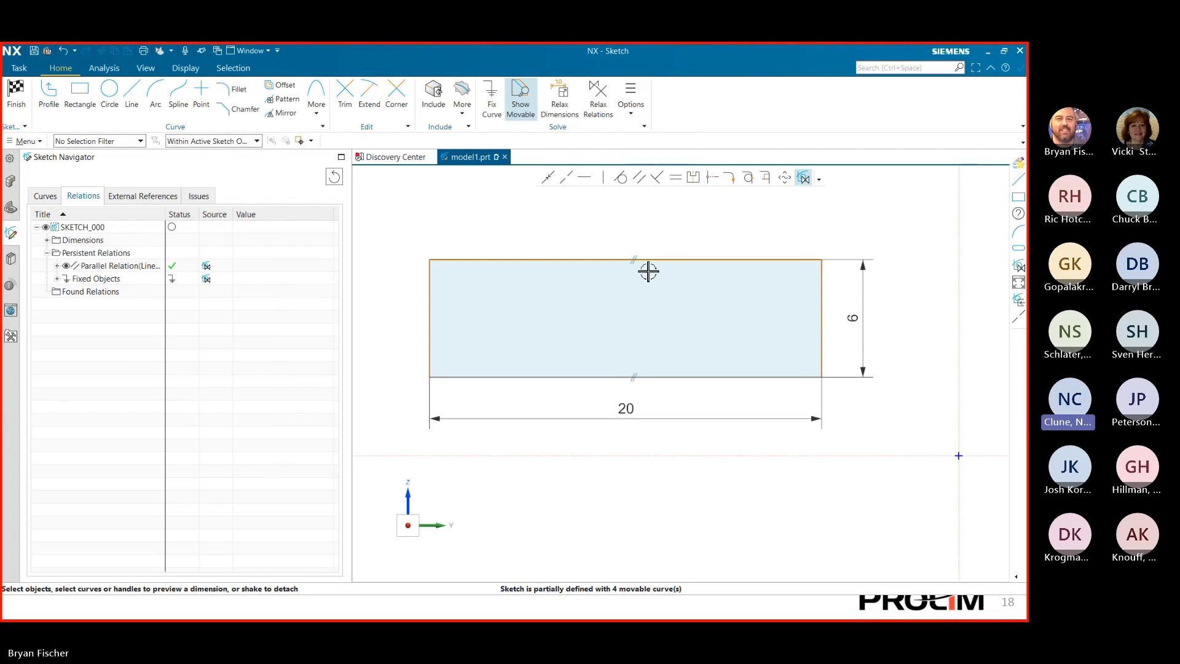
left_click(633, 260)
key("Delete")
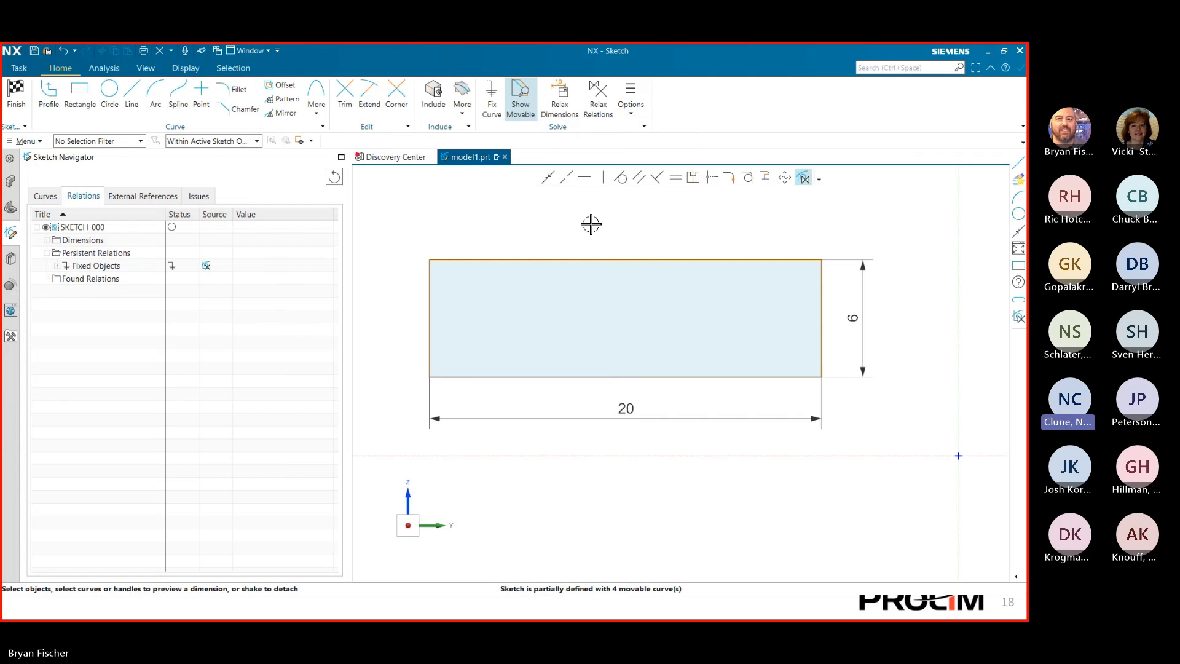
- Delete the rectangle's height dimension and create it again from the right edge
scroll(591, 225, "up", 1)
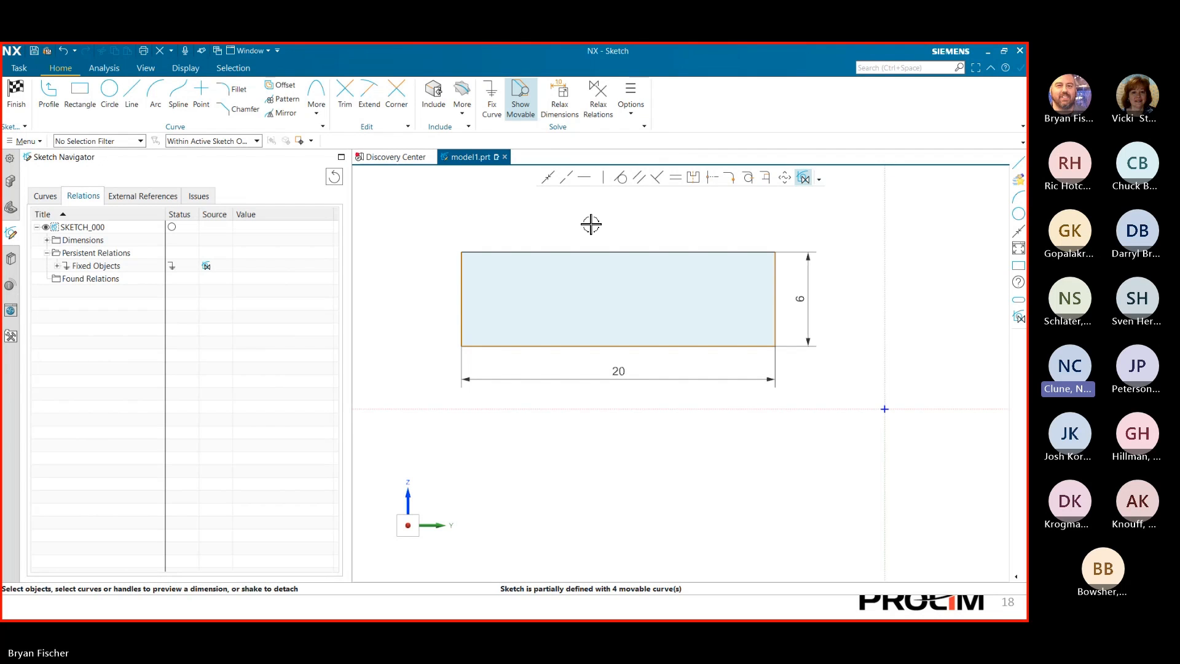
left_click(800, 299)
key("Delete")
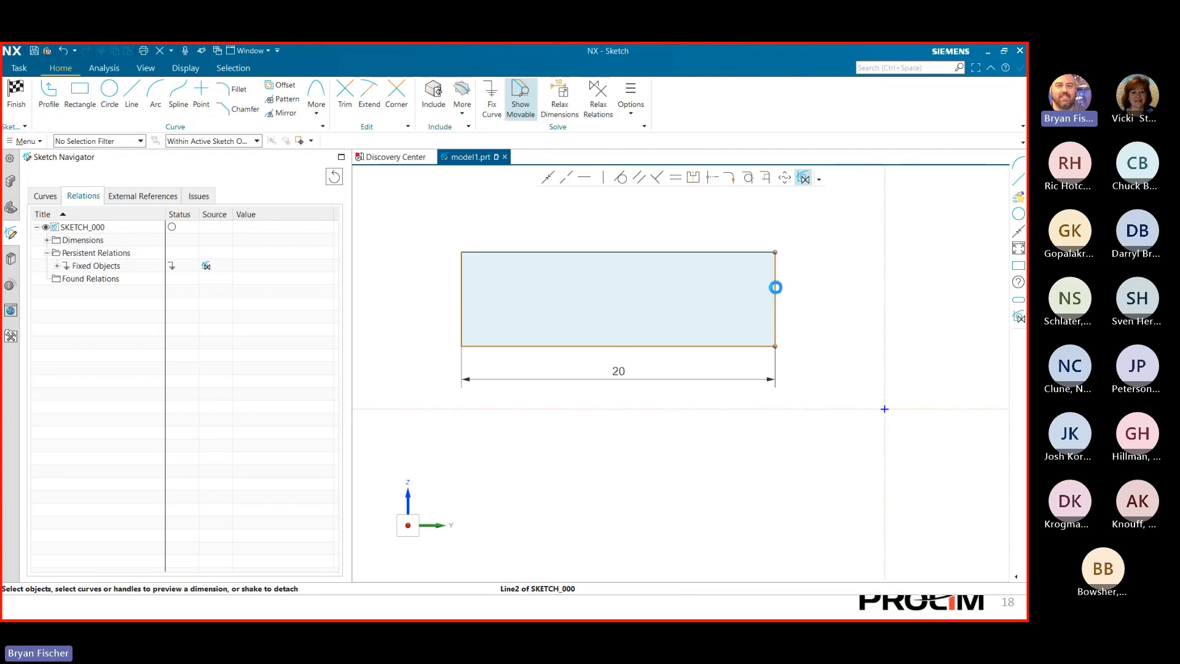
left_click(775, 286)
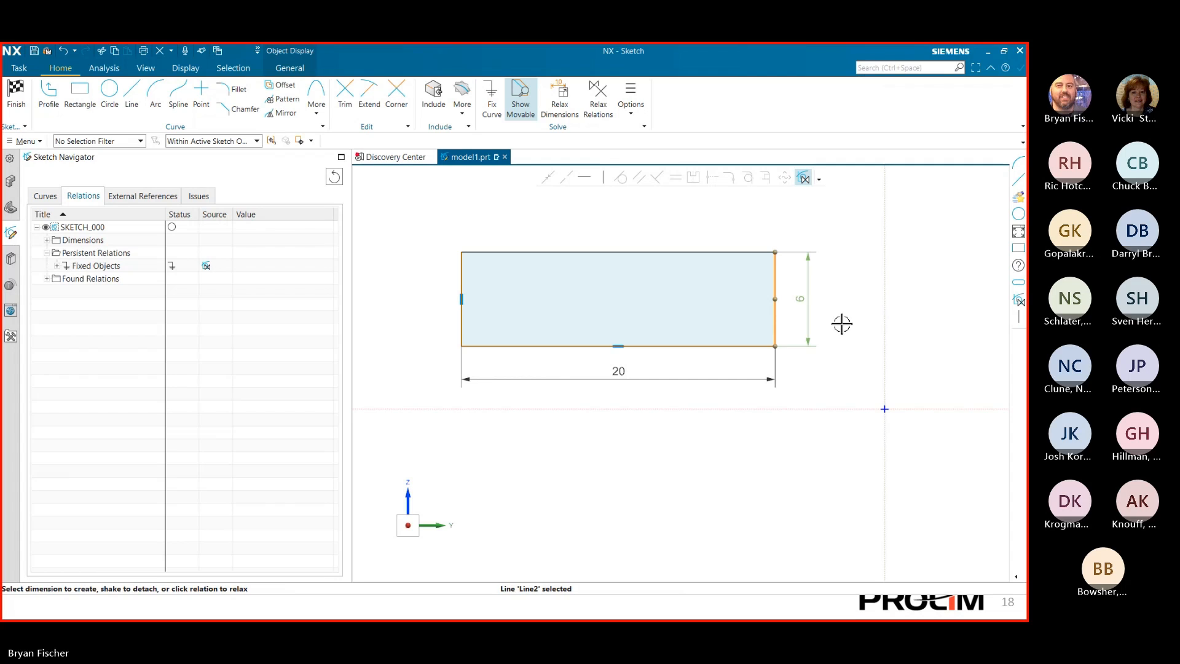
left_click(806, 295)
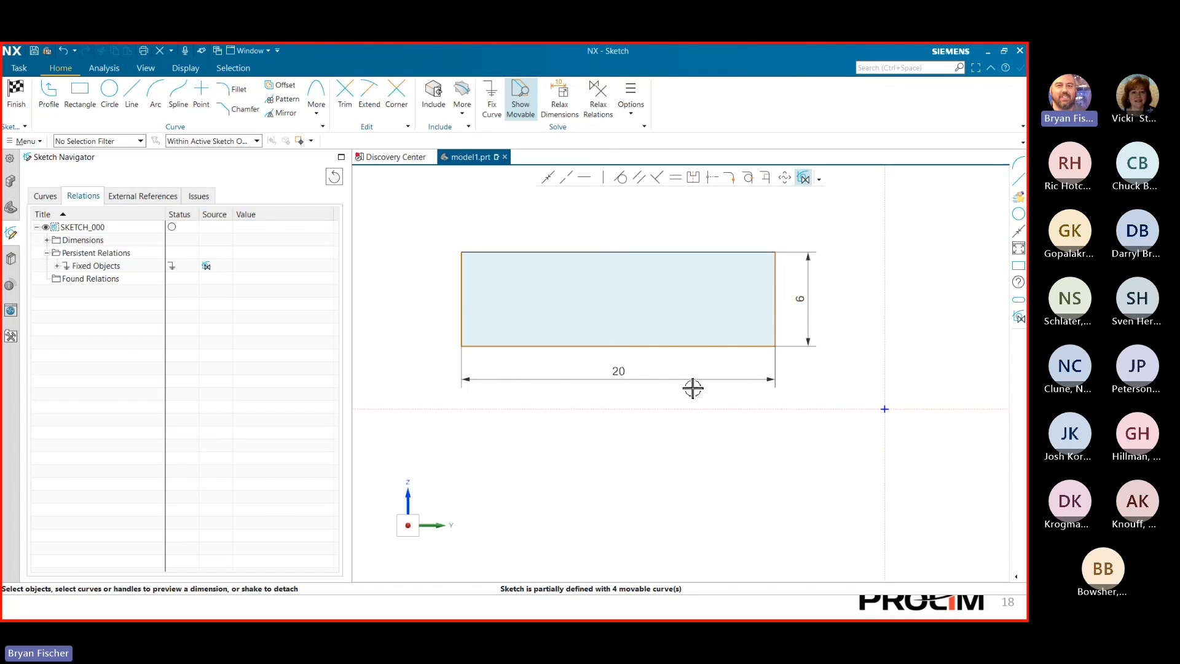
- Select the rectangle's left edge, move the whole rectangle by its upper-left corner, and clear the selection
left_click(462, 280)
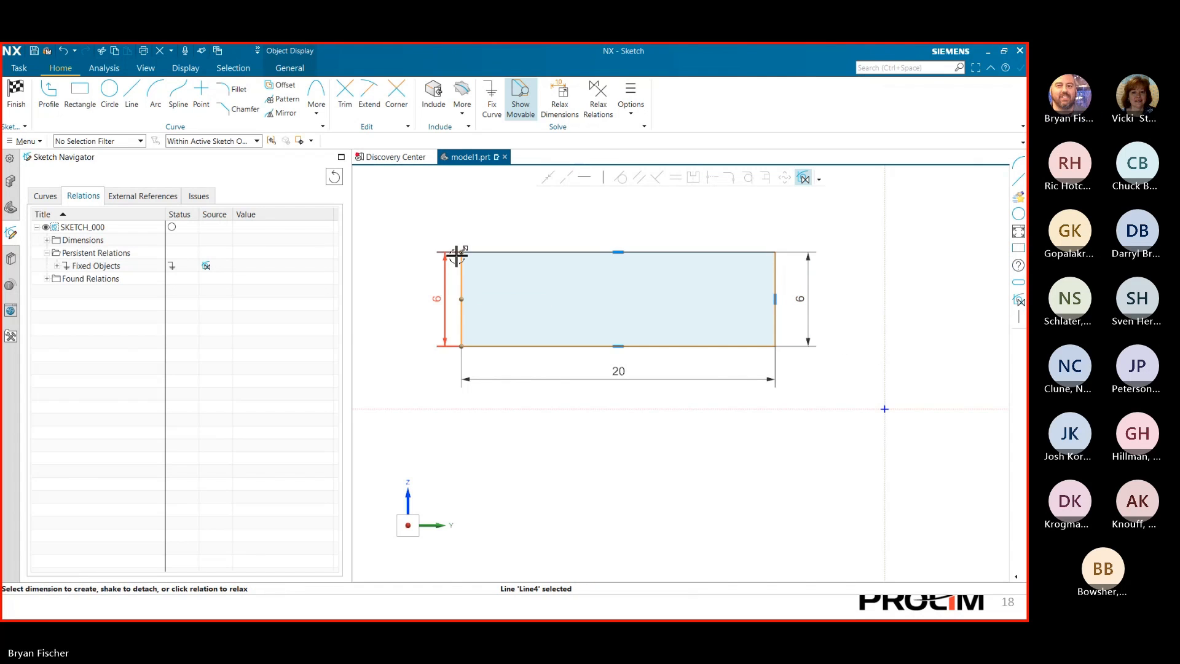
left_click_drag(461, 252, 498, 286)
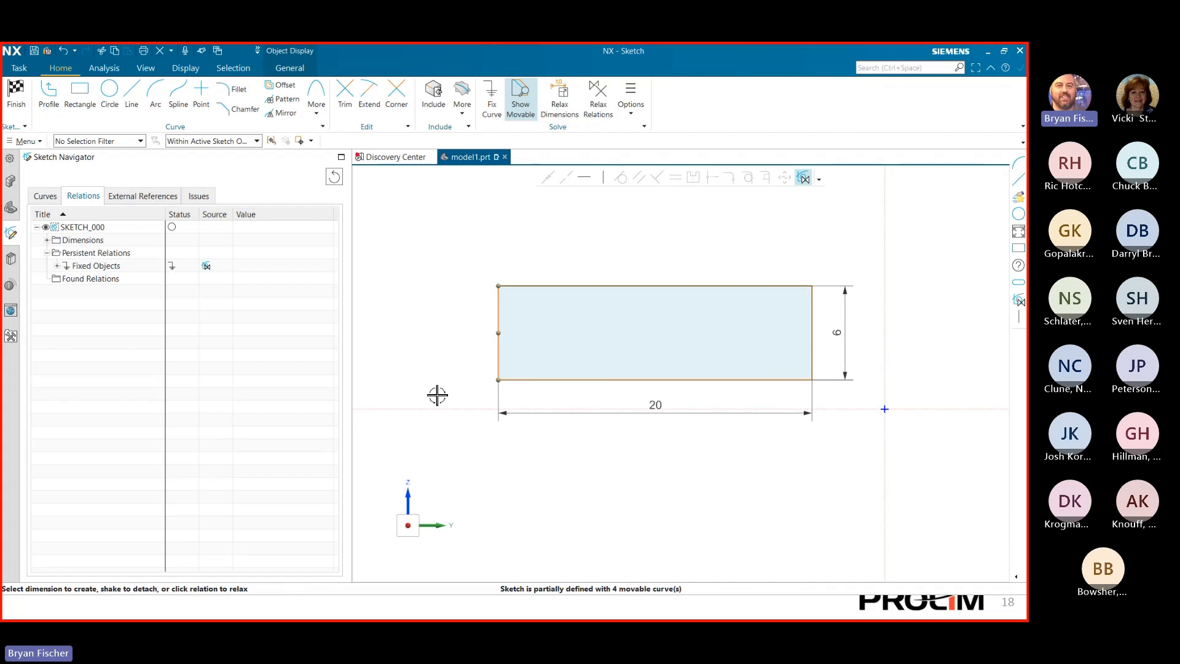
key("Escape")
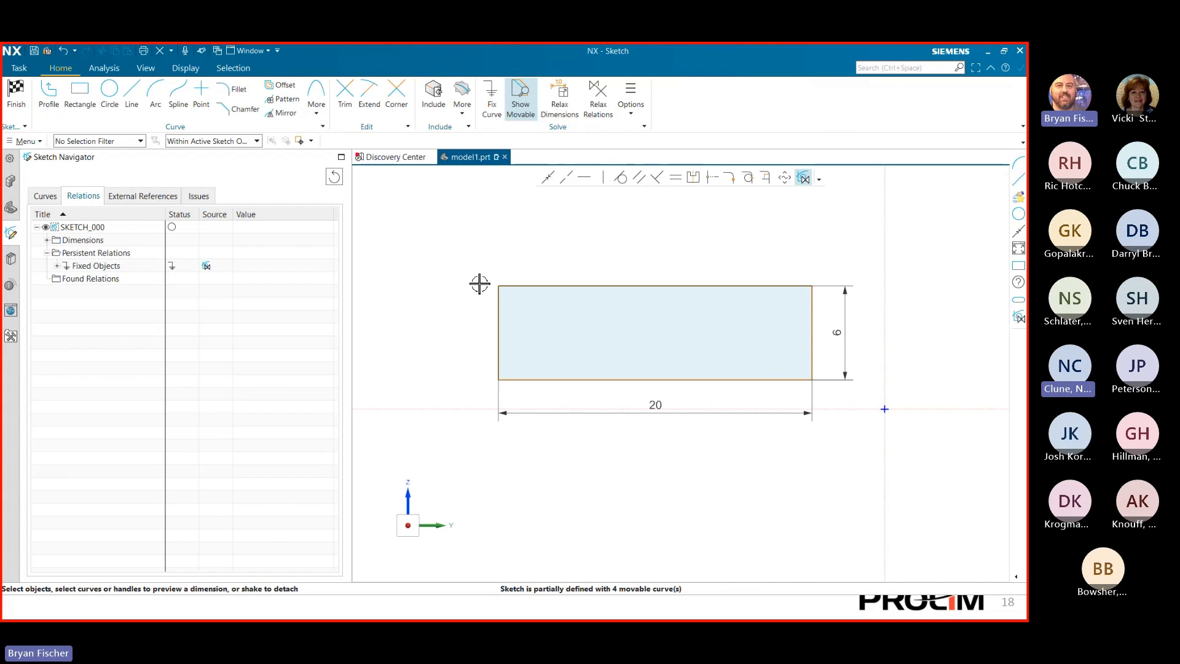
- Use Relax Relations to relax the left edge's found vertical relation, and move the upper-left corner outward to slant that edge
left_click(596, 100)
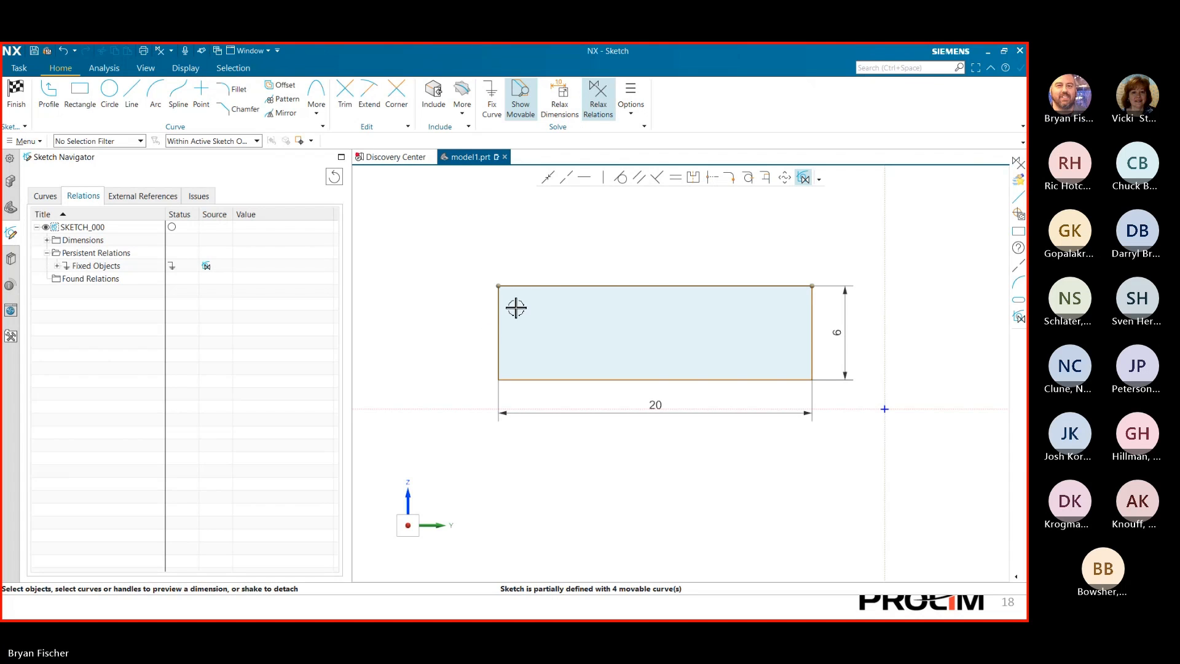
left_click(527, 286)
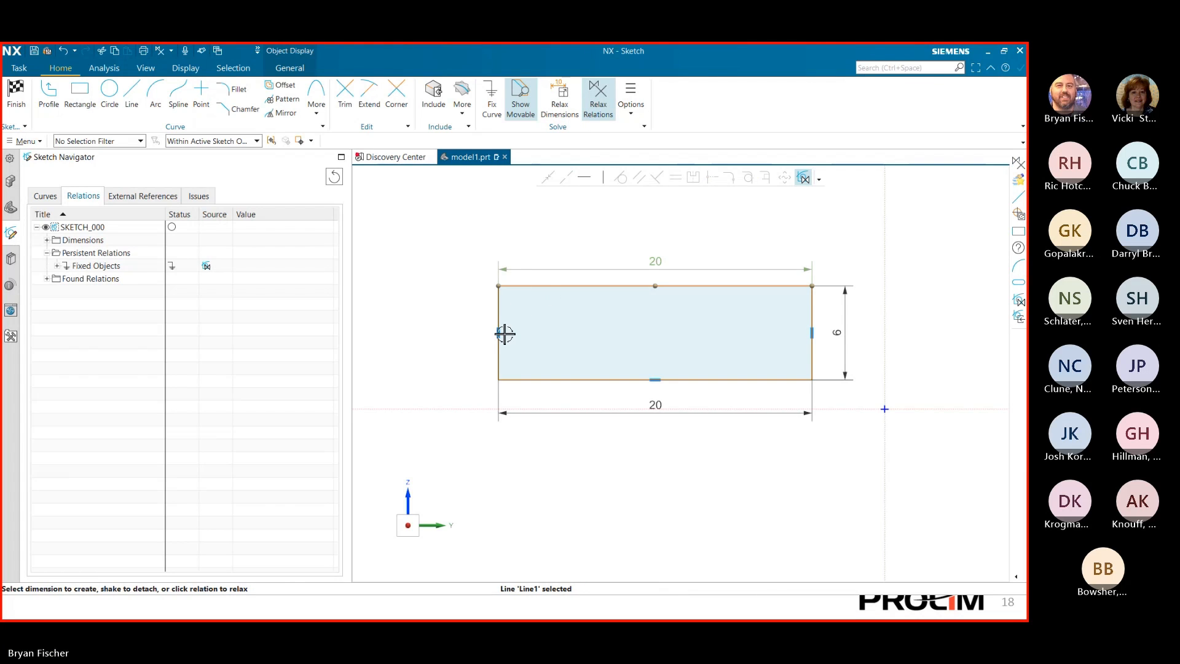
left_click(498, 336)
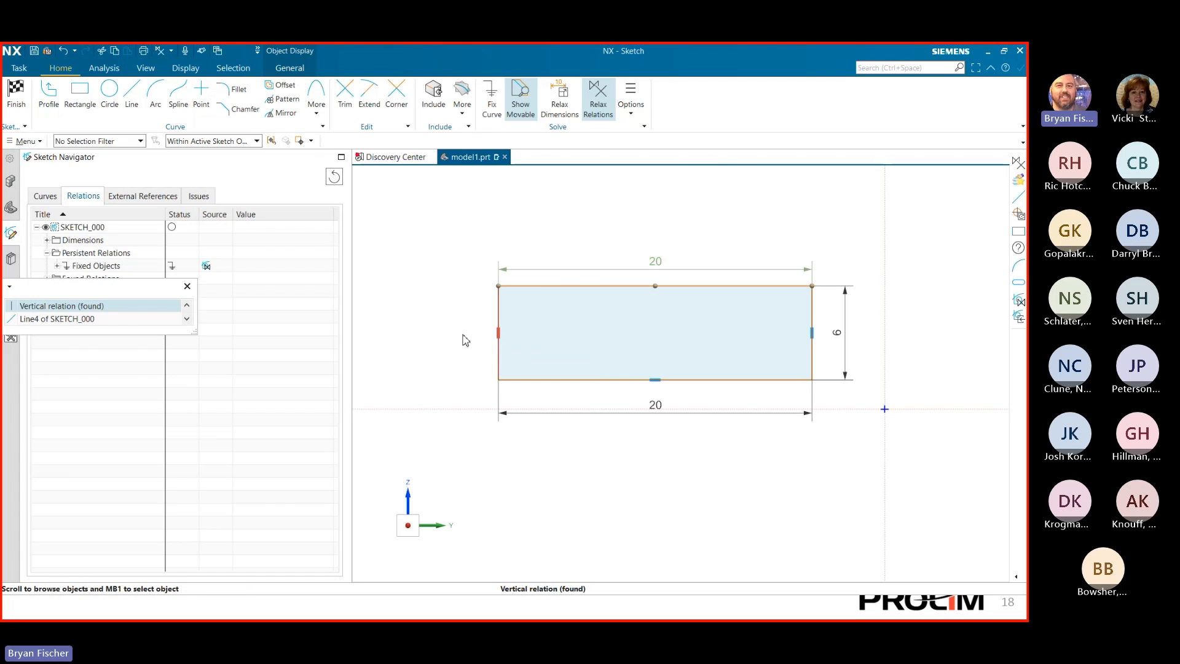
left_click(90, 306)
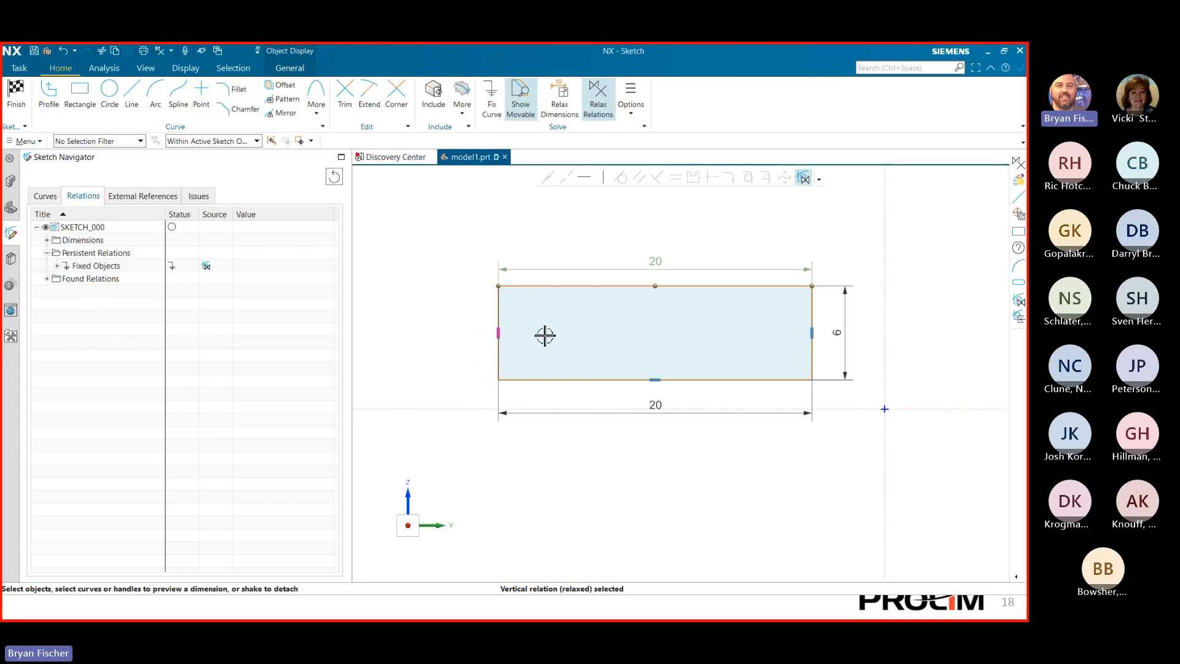
left_click_drag(498, 287, 407, 351)
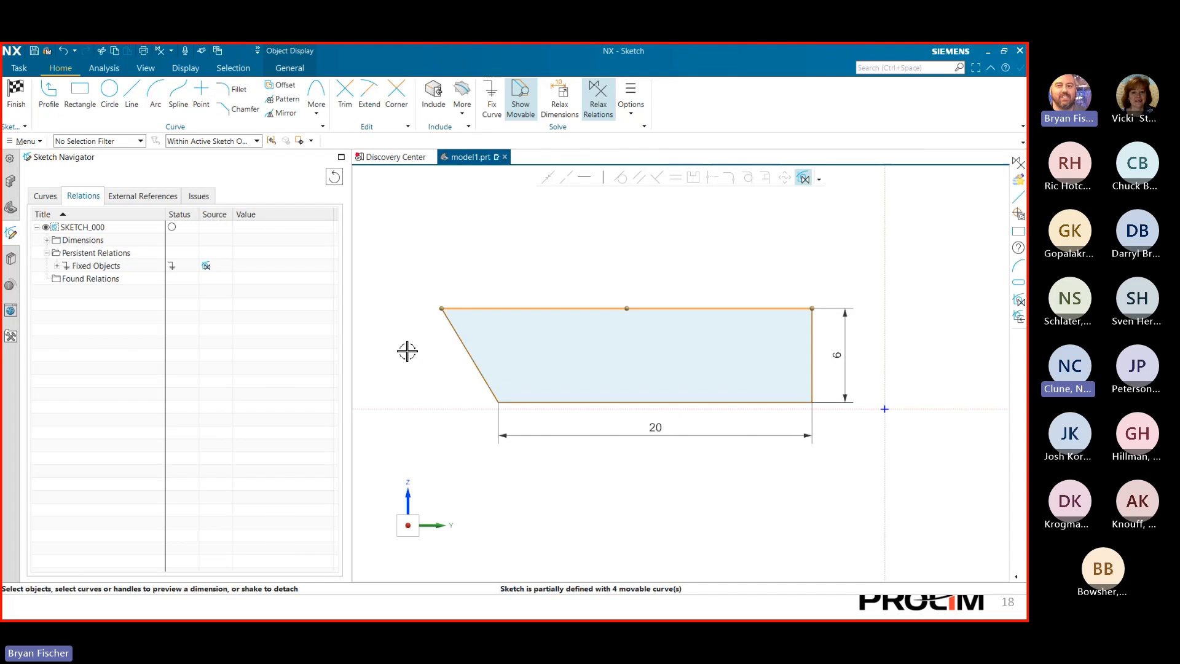
key("Escape")
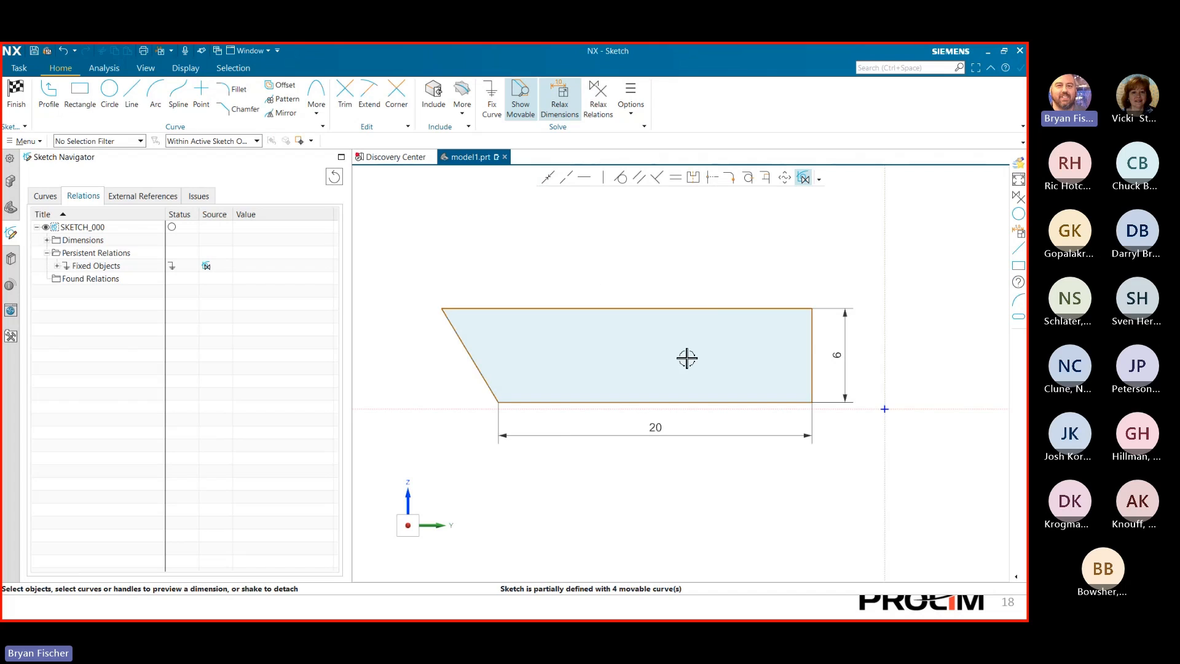
- Move the top edge with Relax Dimensions on to change the shape's height to about 7.059
mouse_move(700, 308)
left_mouse_down()
mouse_move(716, 250)
mouse_move(717, 270)
left_mouse_up()
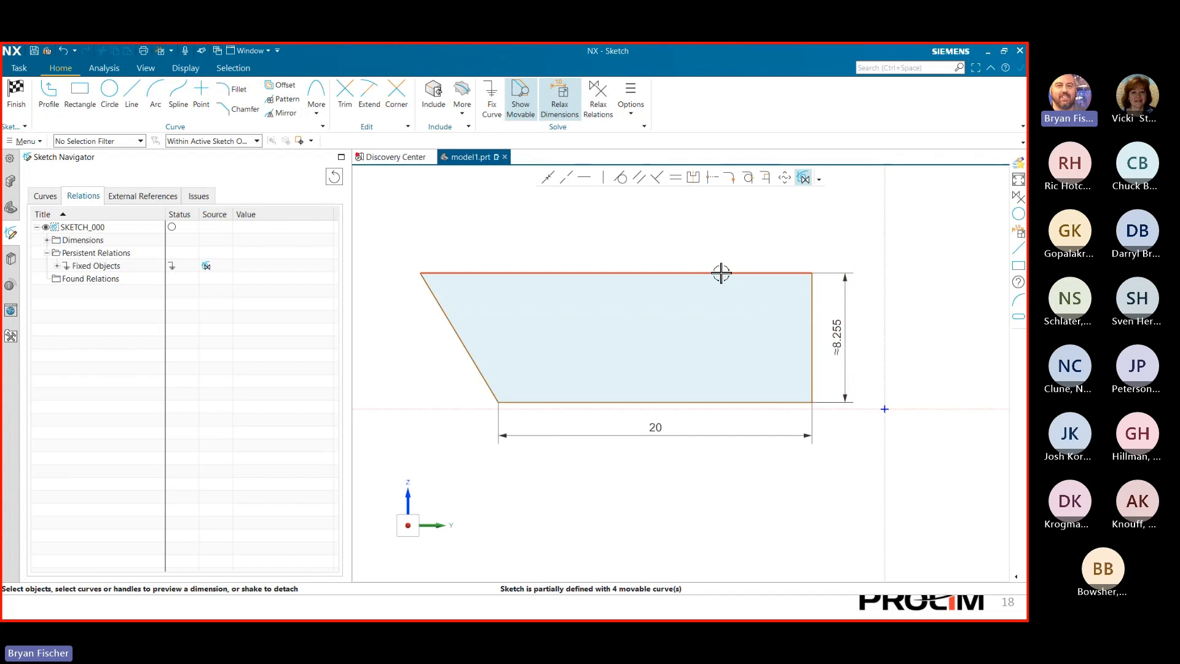
mouse_move(793, 272)
left_mouse_down()
mouse_move(714, 352)
mouse_move(737, 303)
mouse_move(669, 252)
left_mouse_up()
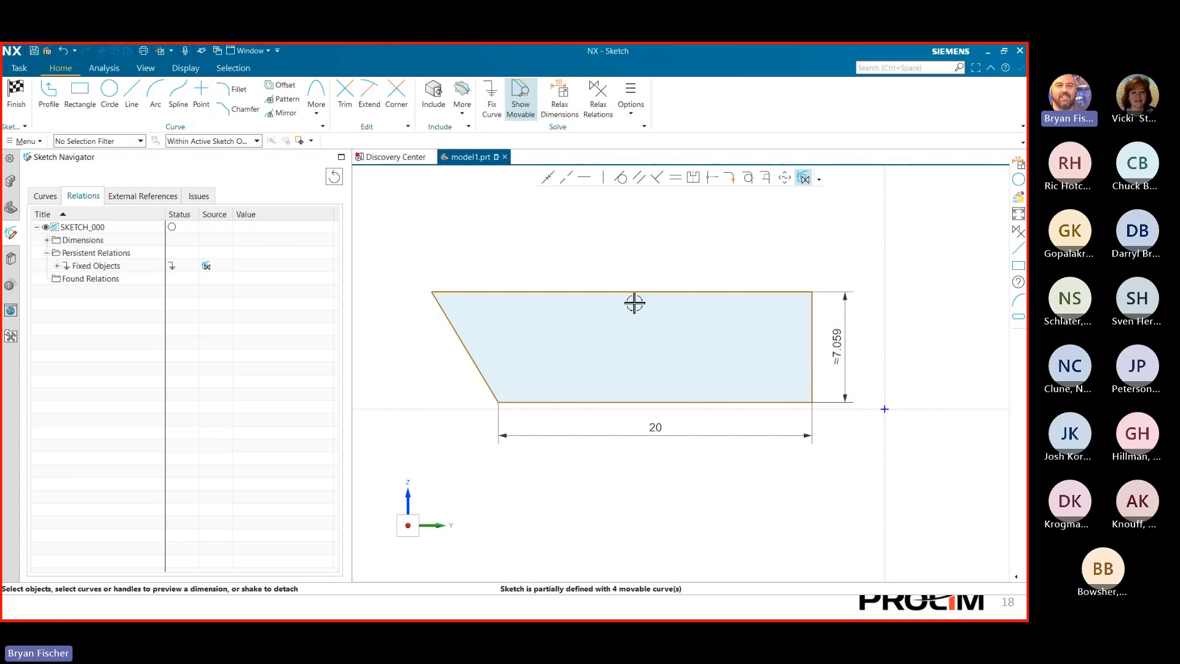
- Move the shape upward by its top edge with Relax Dimensions off, and undo the move
mouse_move(646, 293)
left_mouse_down()
mouse_move(640, 230)
mouse_move(624, 293)
mouse_move(607, 264)
mouse_move(608, 273)
mouse_move(607, 246)
left_mouse_up()
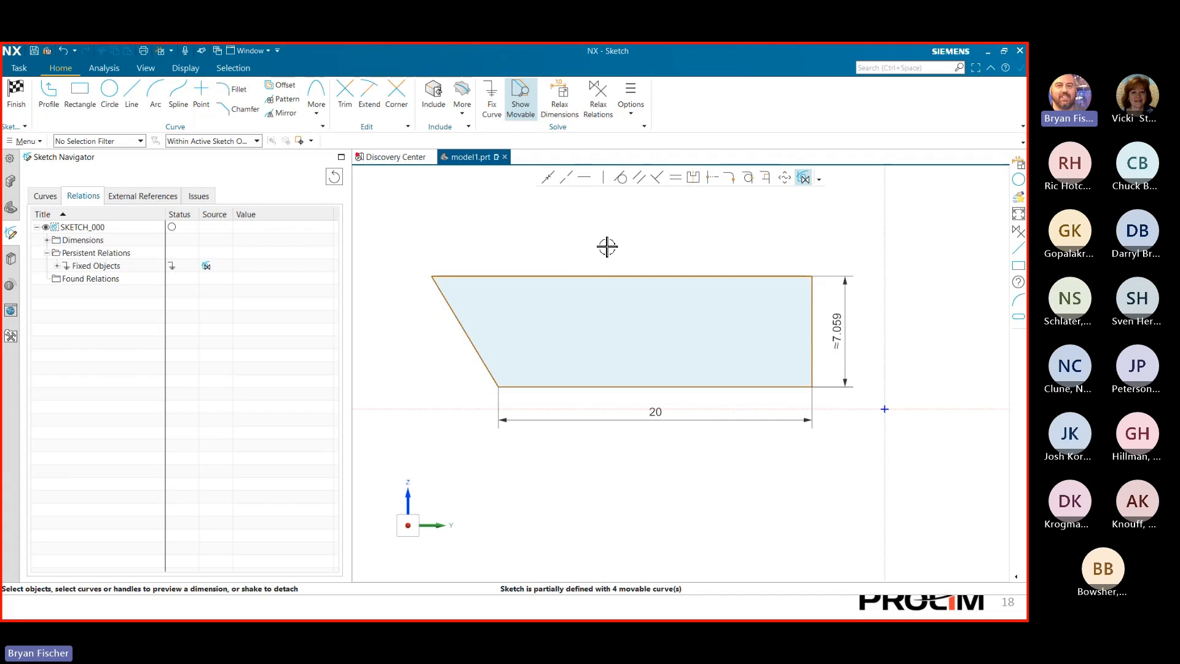
left_click(65, 50)
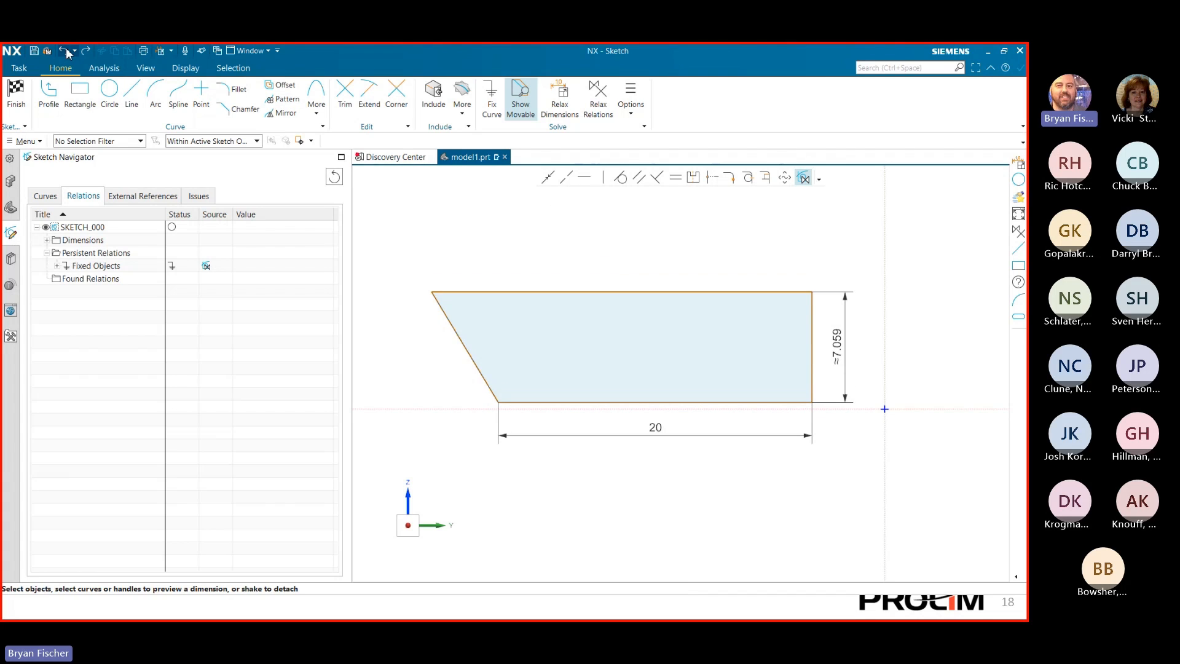
- Undo the height changes and the slanting of the left edge to restore the 20 by 6 rectangle
left_click(66, 52)
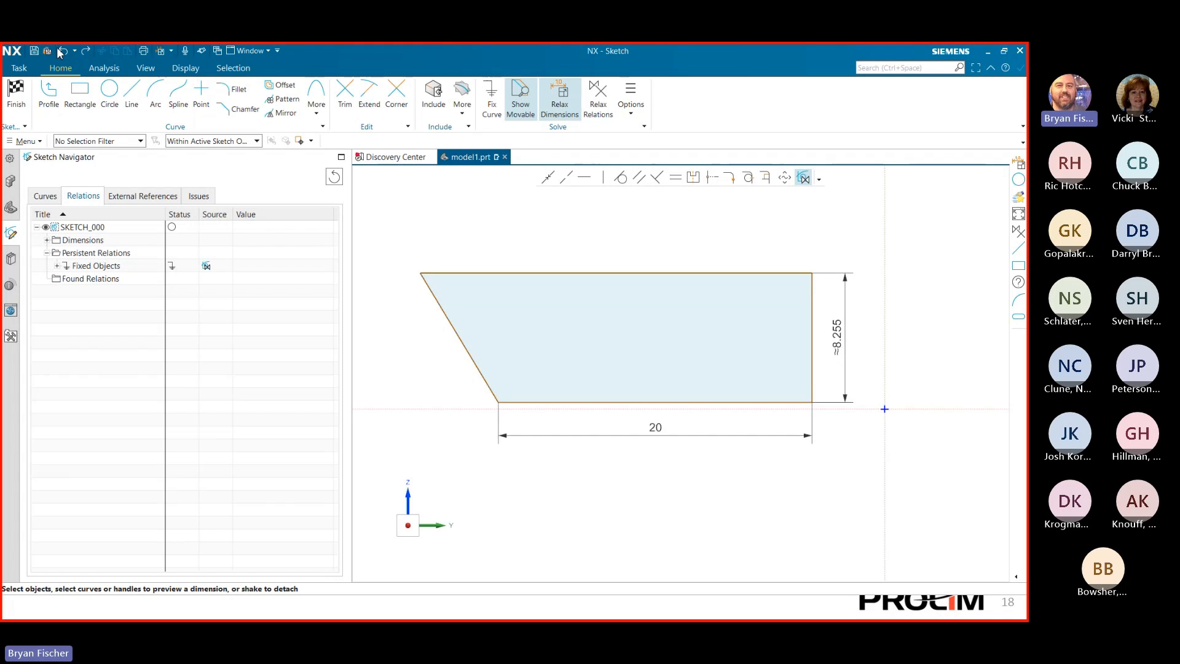
left_click(64, 52)
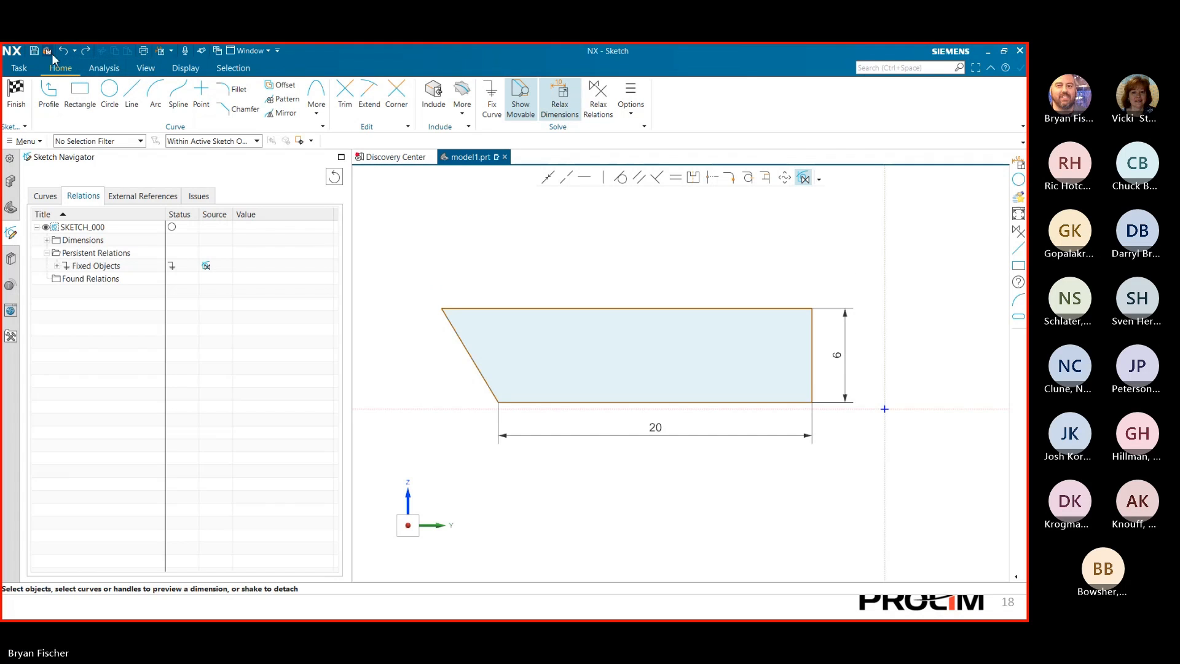
left_click(63, 51)
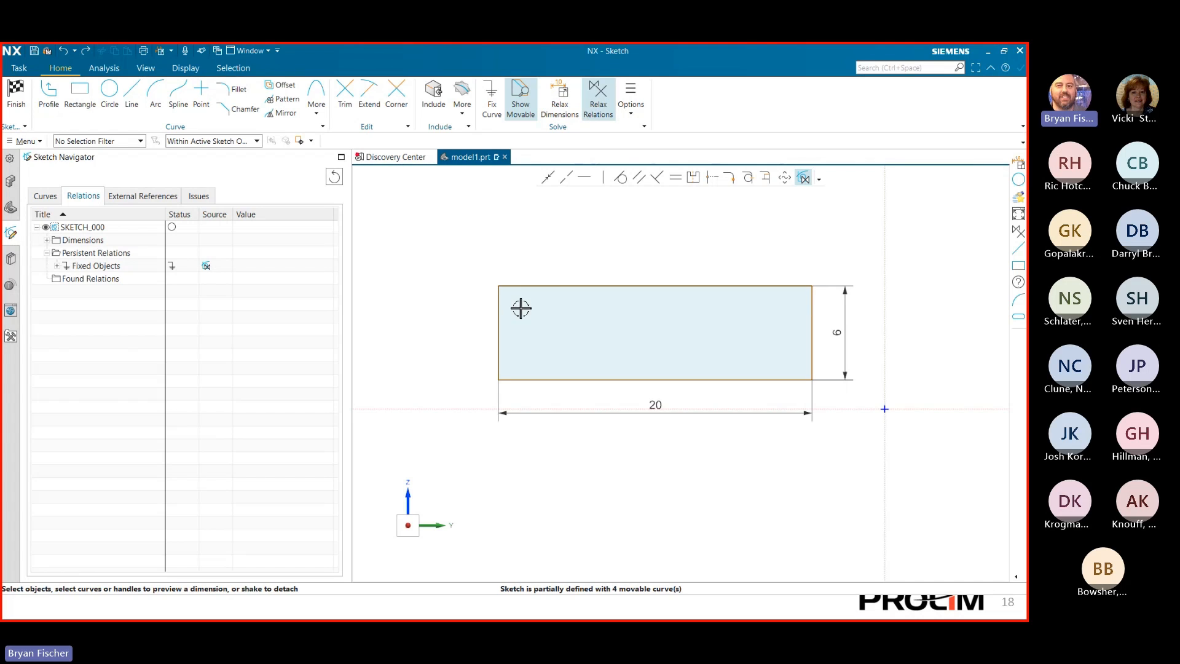
- Add a height dimension to the rectangle's left edge and turn off the creation of persistent relations
left_click(479, 303)
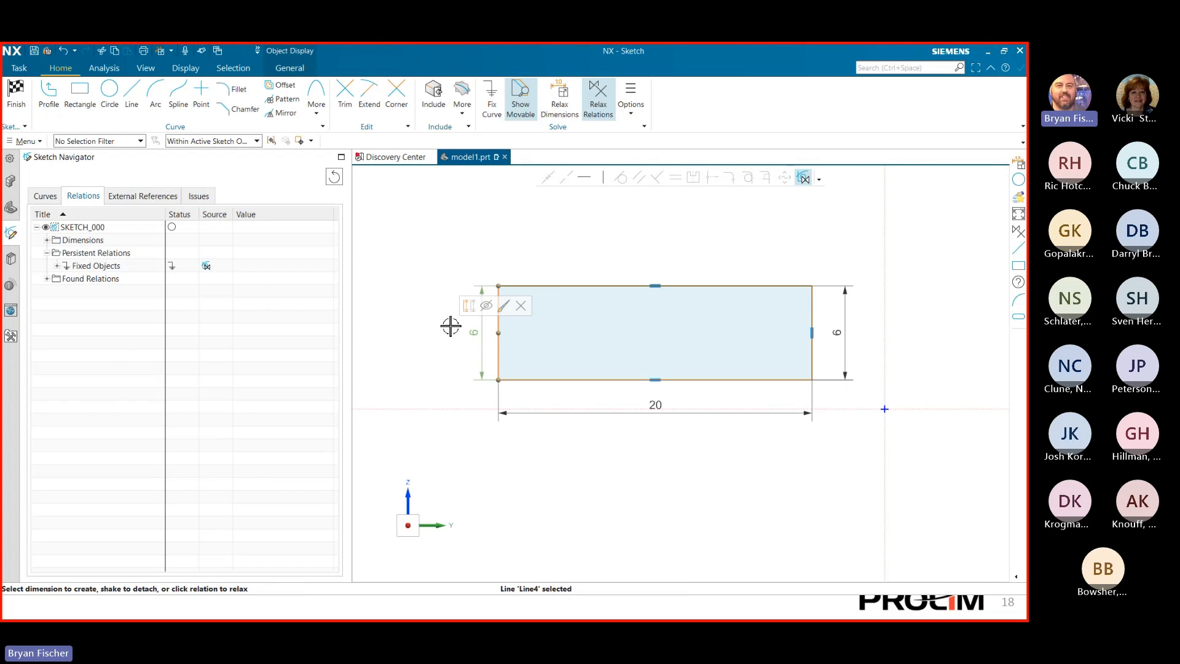
left_click(430, 372)
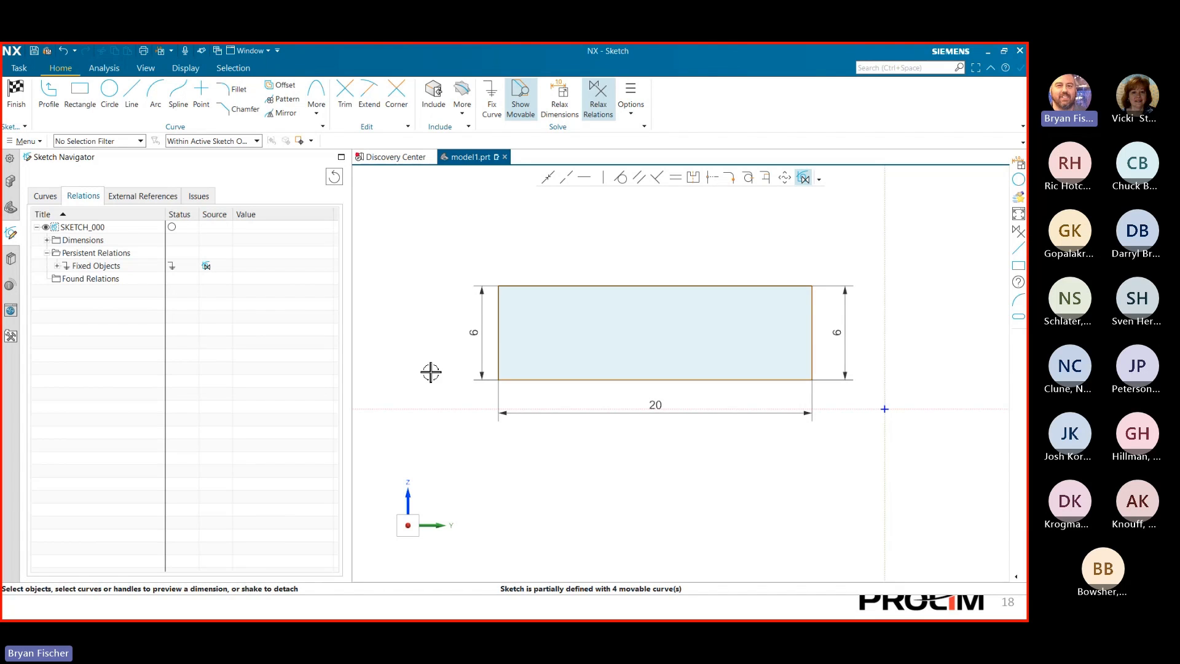
left_click(803, 178)
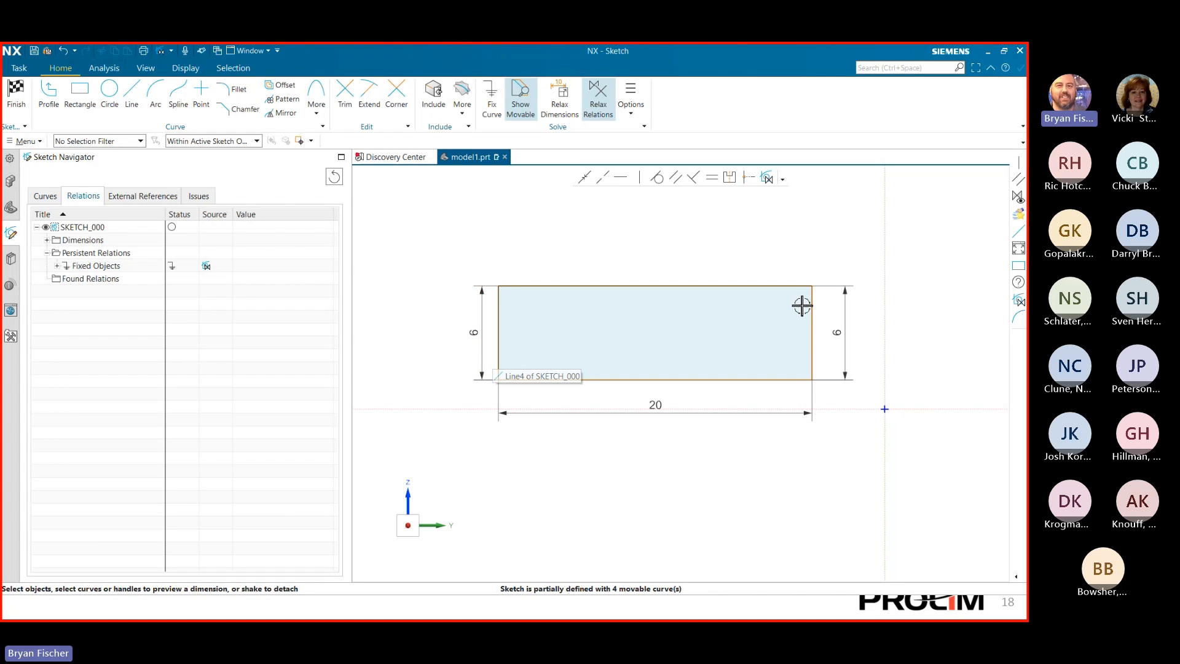
- Stretch the left height dimension downward to 12.6 with the bottom edge's horizontal relation relaxed, and finish editing it
double_click(475, 329)
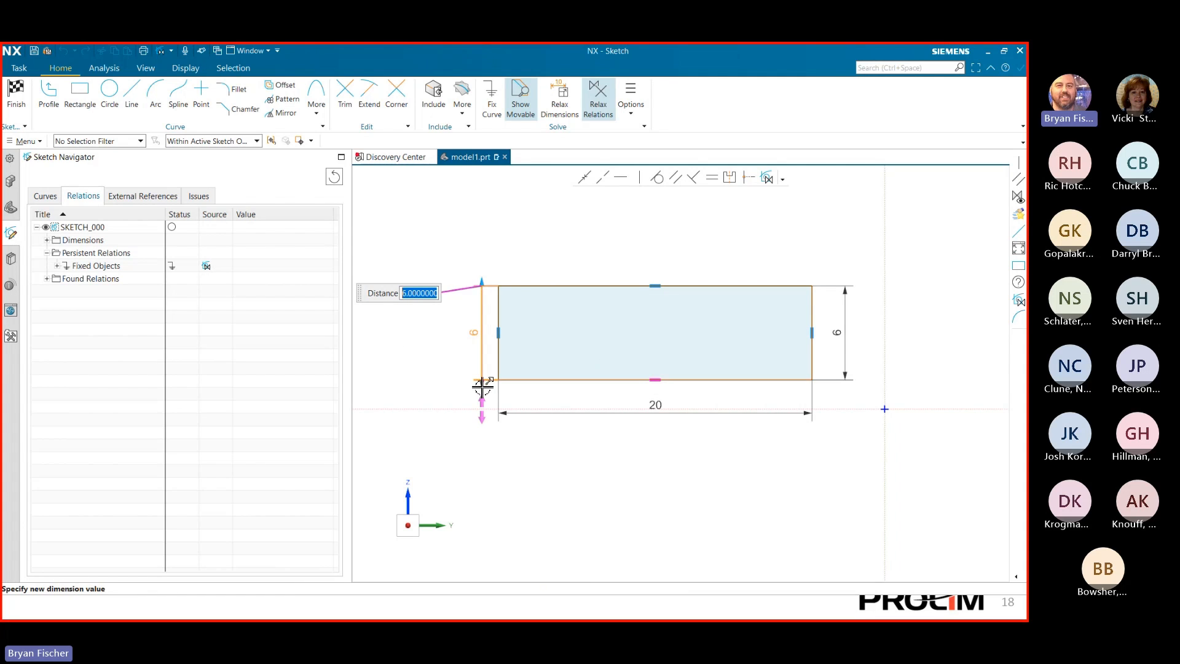
left_click_drag(481, 385, 486, 493)
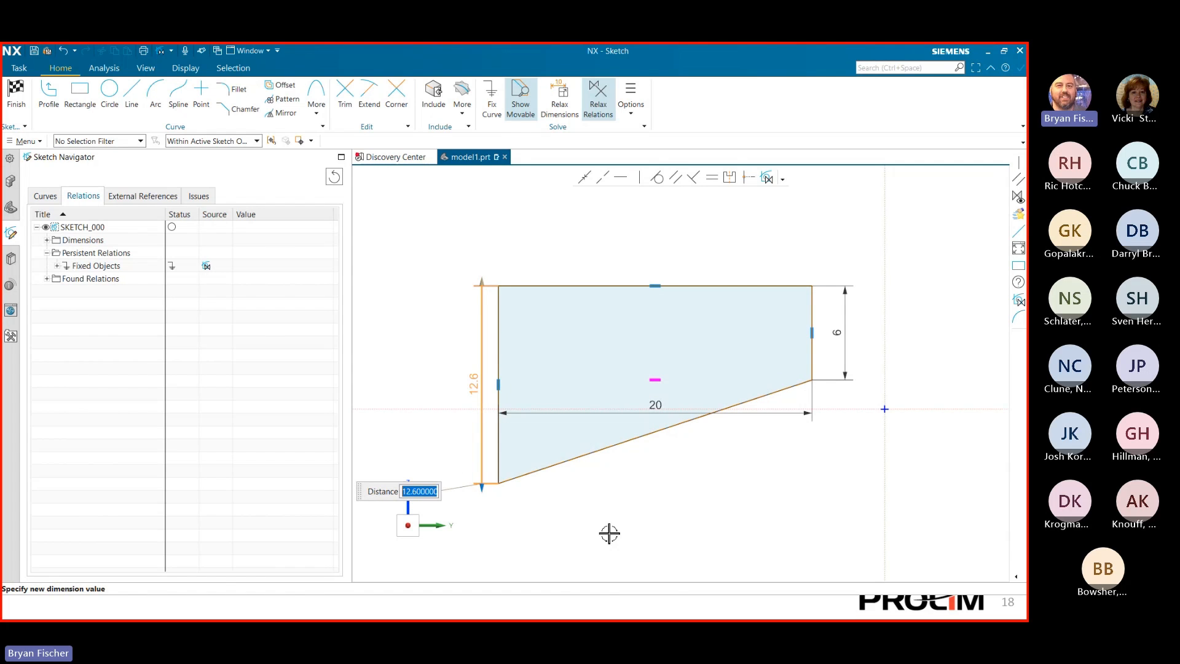
left_click(609, 533)
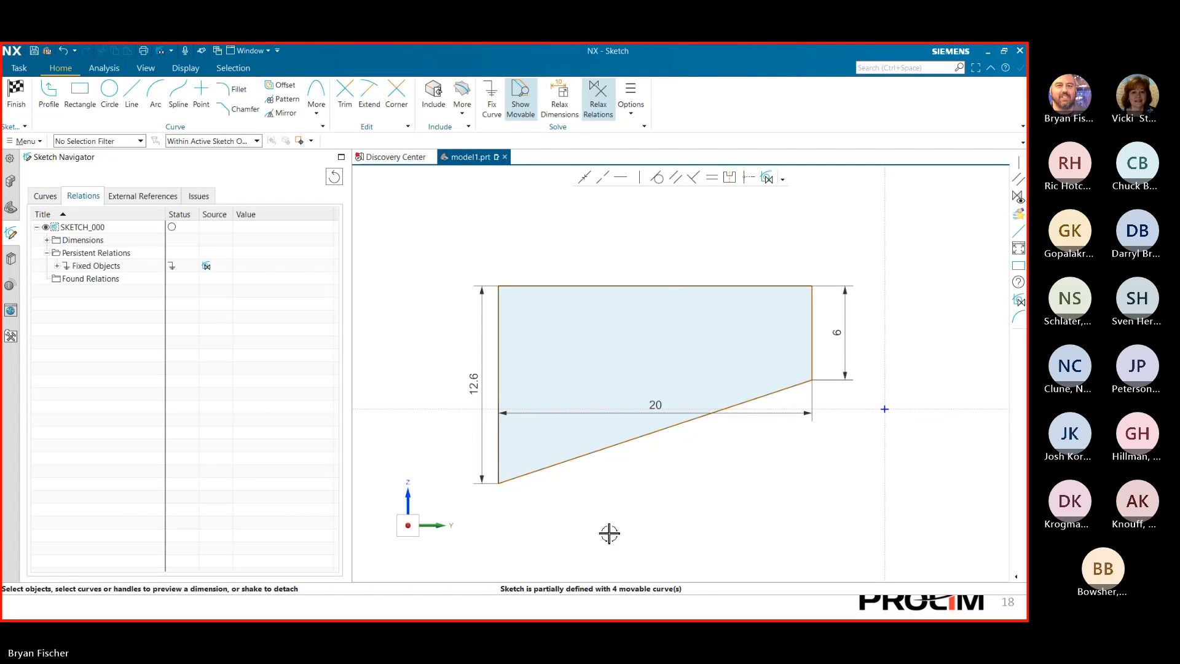
- Switch to the Microsoft Teams meeting window to check the attendees, and return to the NX sketch
key("super")
mouse_move(451, 620)
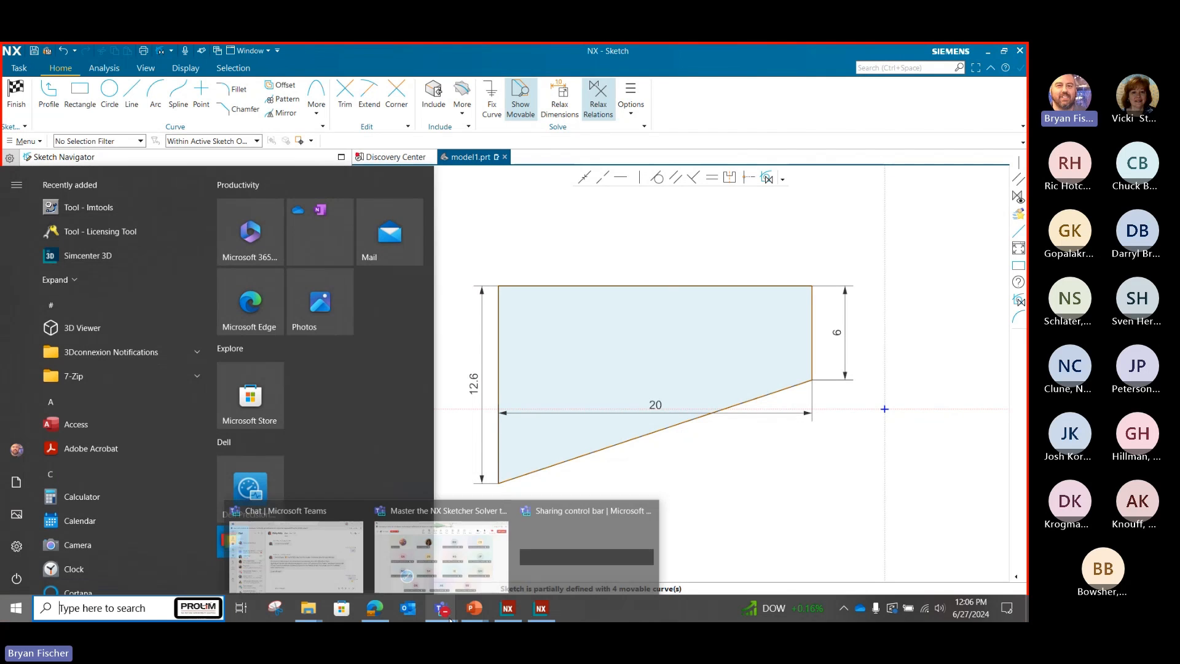
left_click(441, 550)
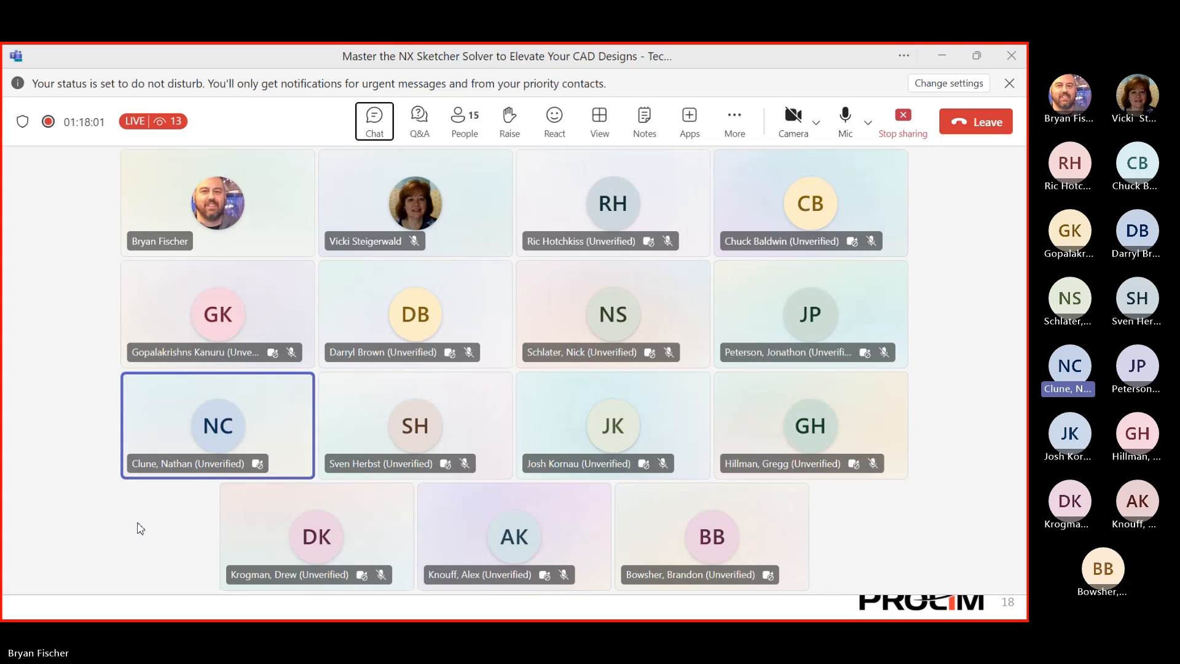
key("super")
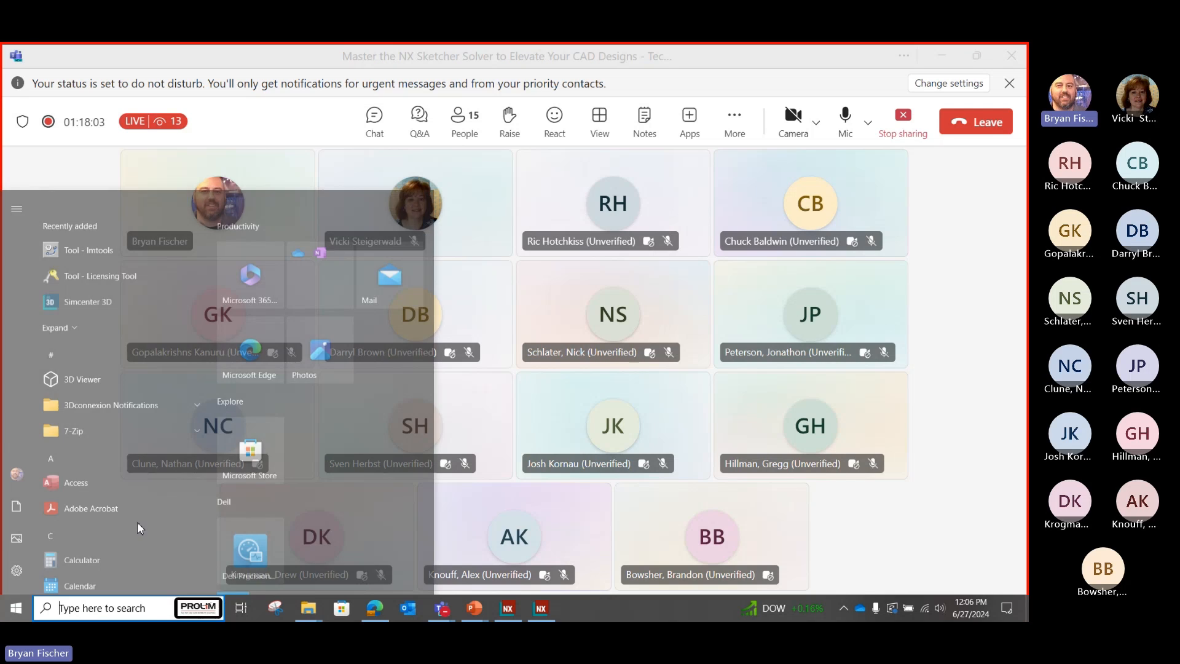
left_click(538, 609)
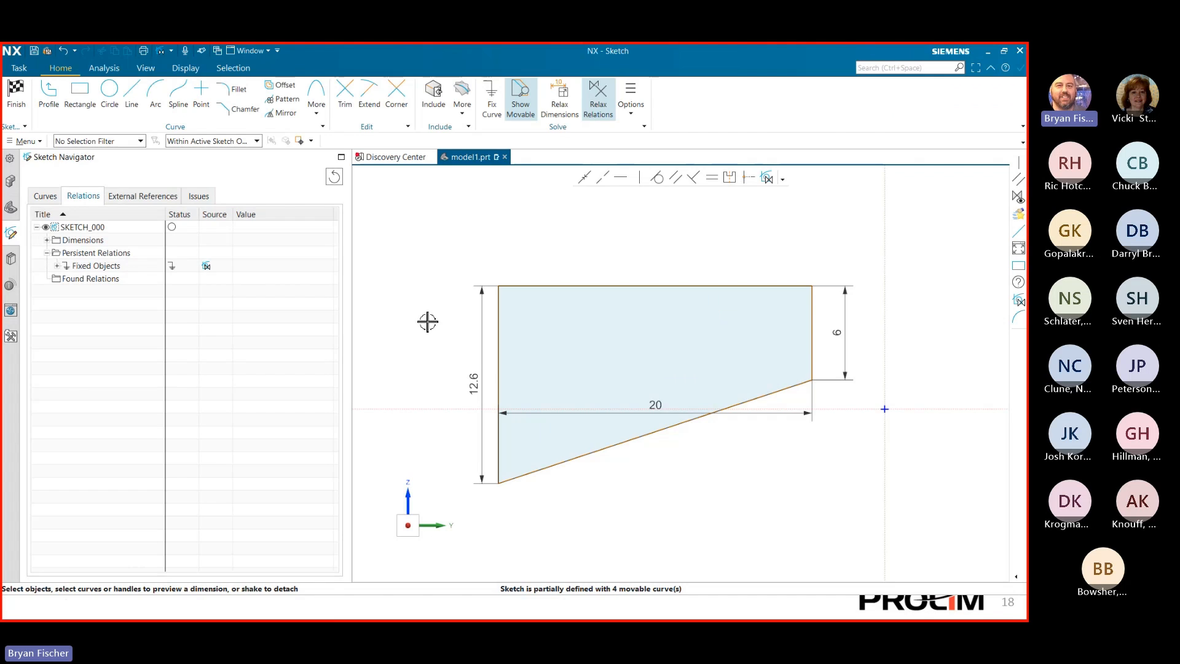
- Undo the left height dimension's stretch and the creation of that dimension
left_click(67, 50)
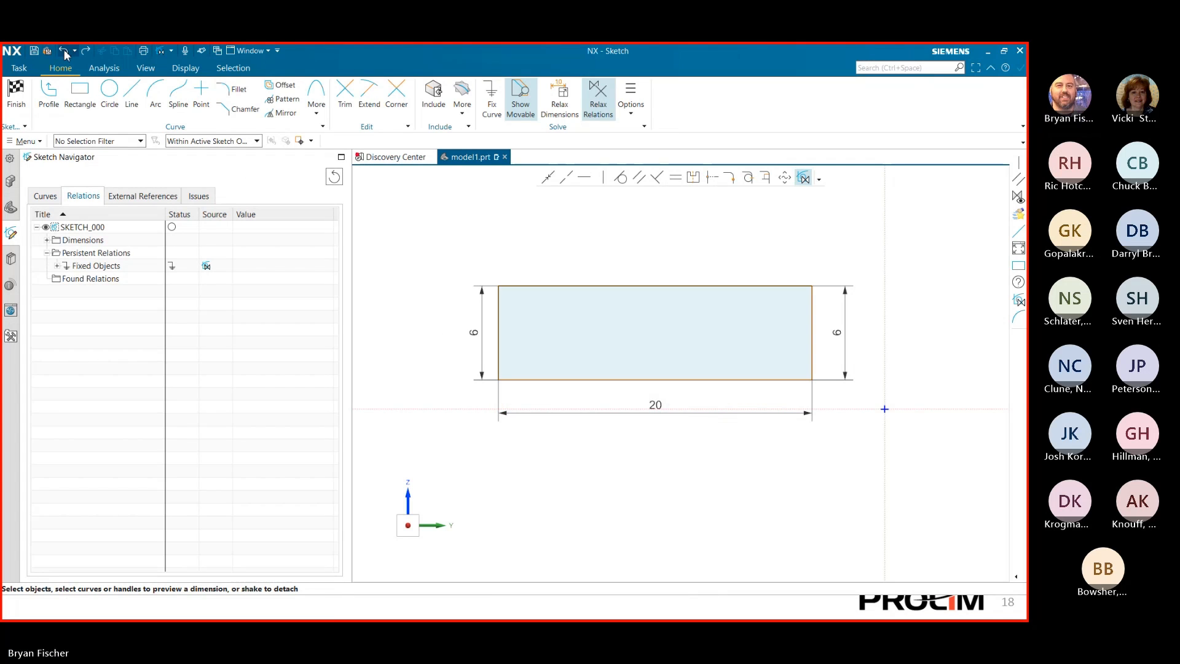
left_click(65, 52)
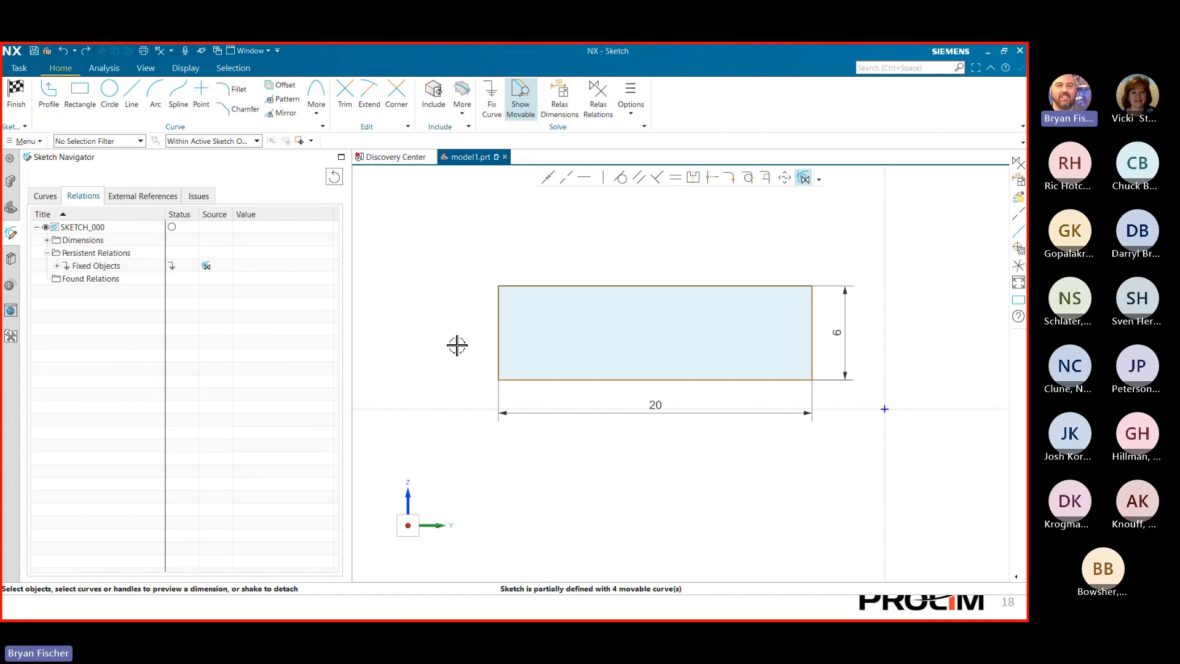
- Select the left edge, relax the top edge's found horizontal relation, and move the upper-left corner upward to slant the top edge
left_click(499, 300)
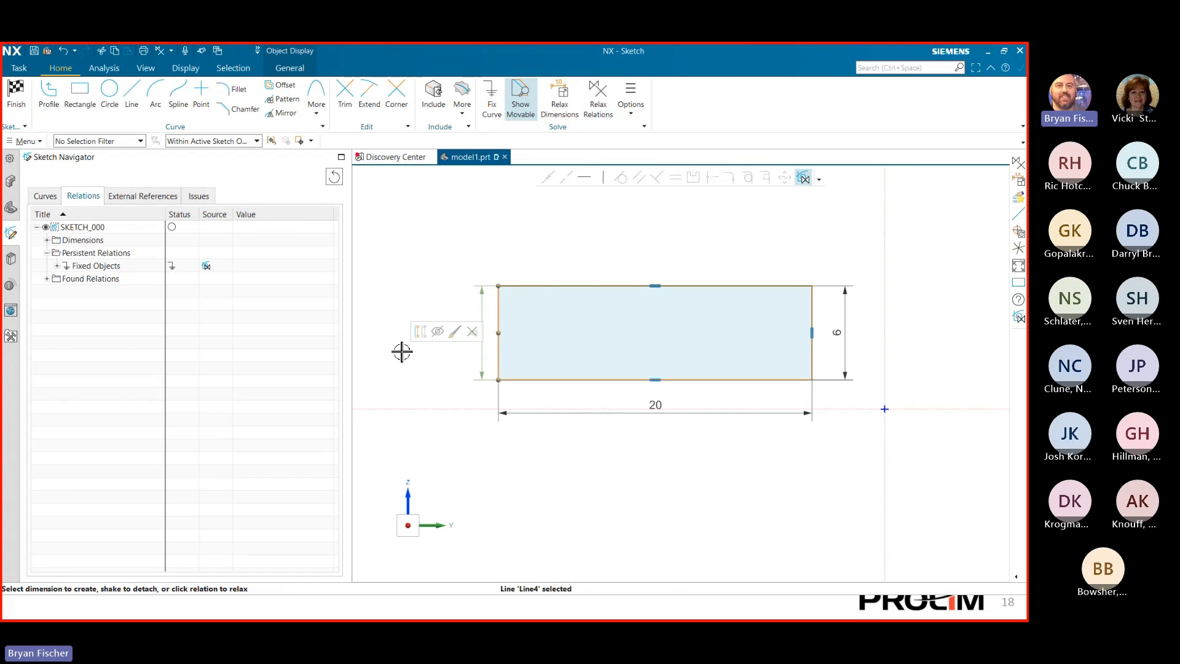
left_click(657, 284)
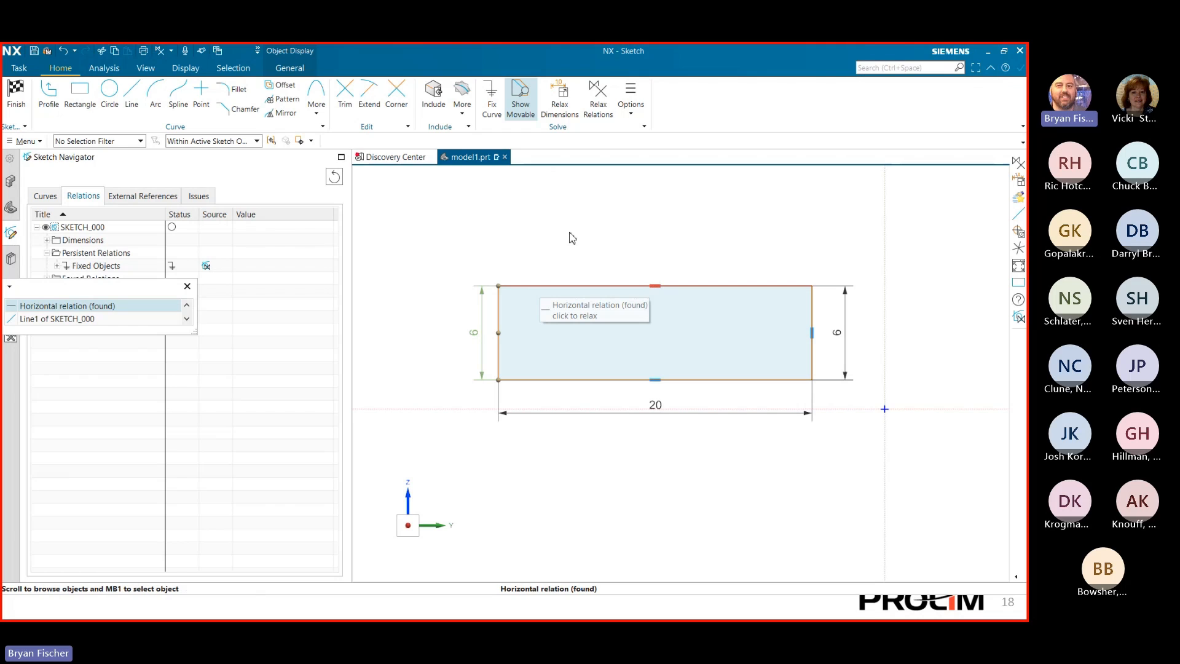
left_click(112, 306)
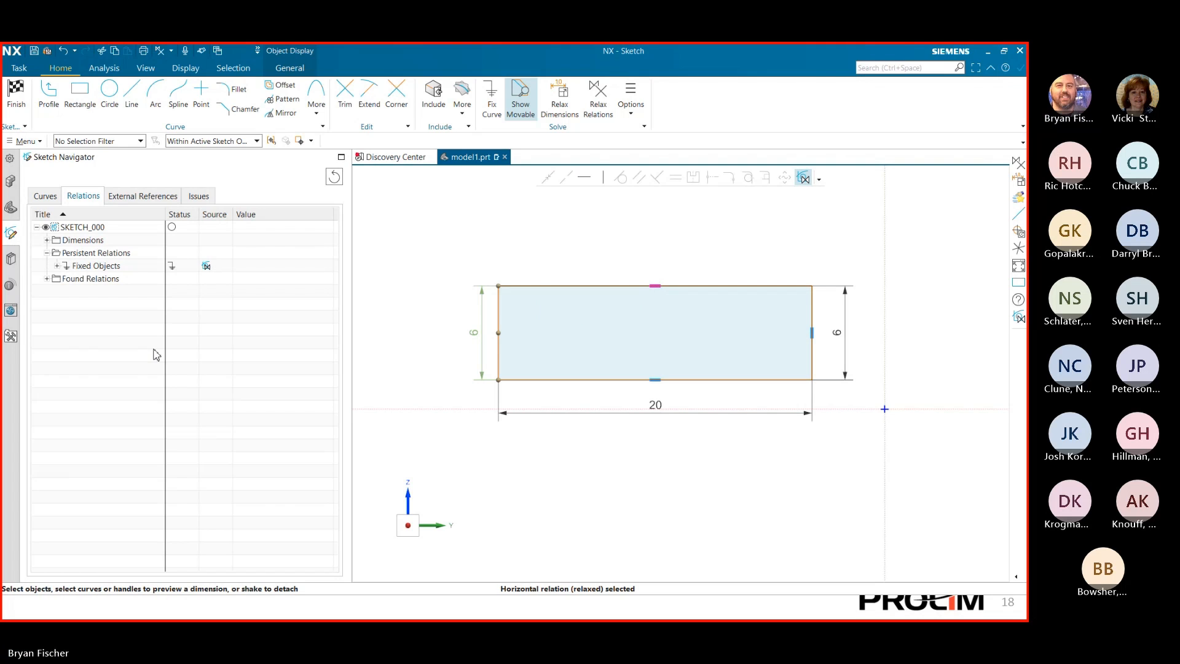
mouse_move(498, 283)
left_mouse_down()
mouse_move(445, 311)
mouse_move(510, 219)
mouse_move(493, 322)
mouse_move(491, 261)
left_mouse_up()
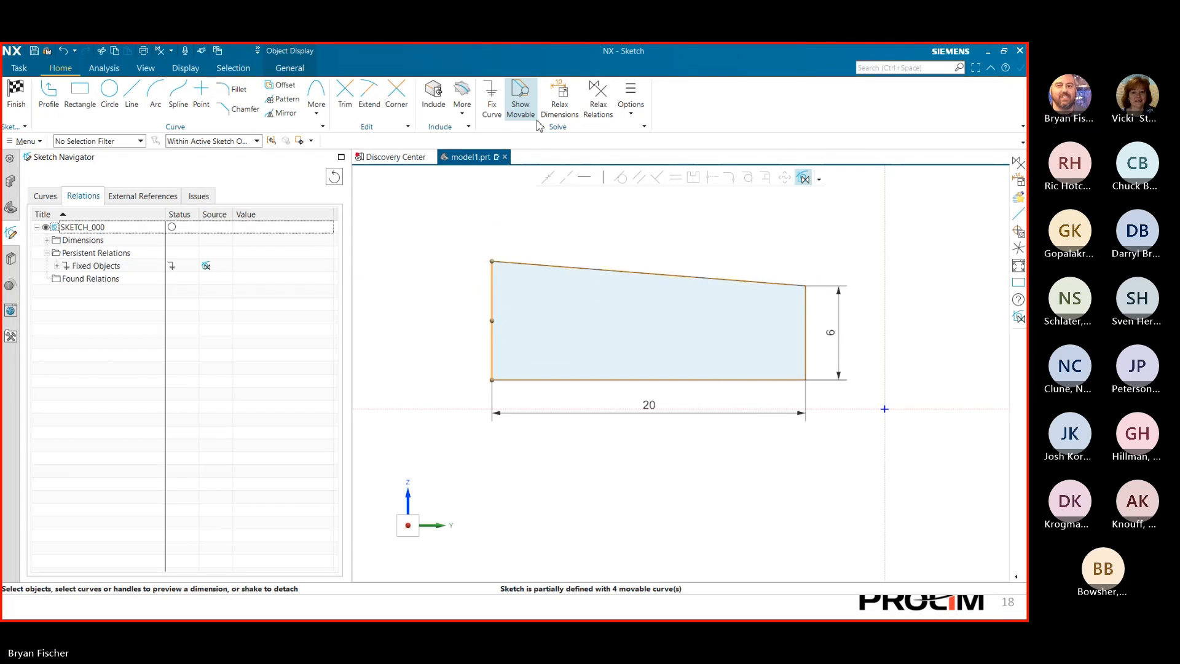
- With Relax Relations on and the left edge selected, relax the bottom horizontal and right vertical relations and move the upper-left corner up and outward
left_click(598, 98)
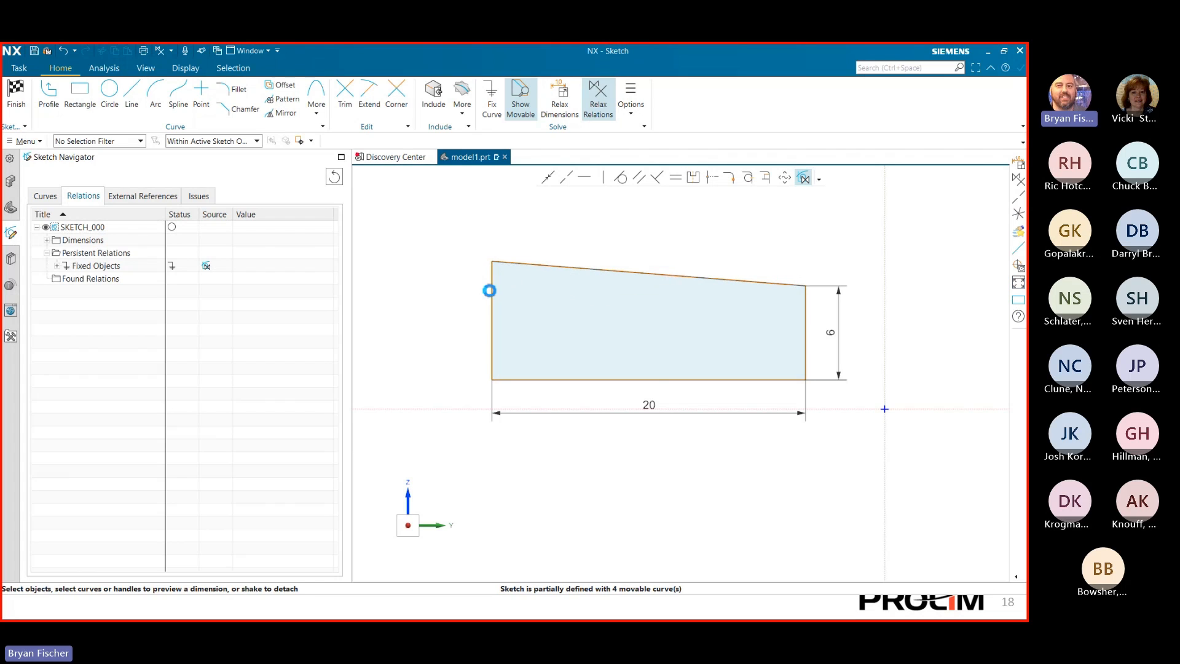
left_click(492, 288)
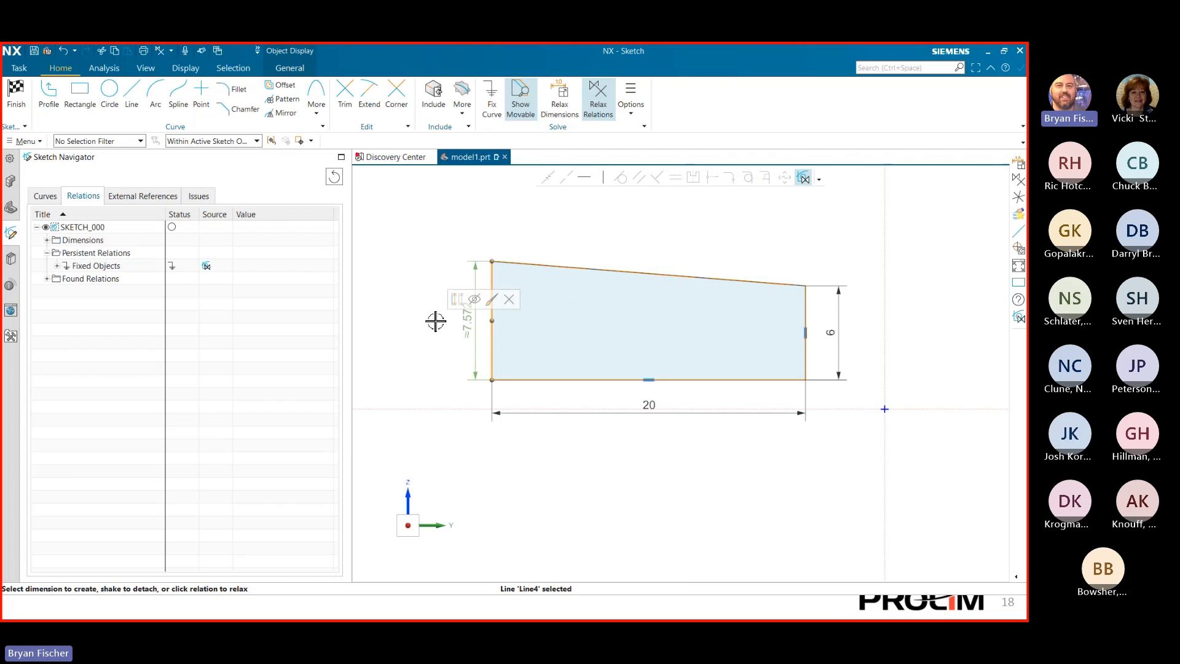
left_click(651, 379)
left_click(805, 331)
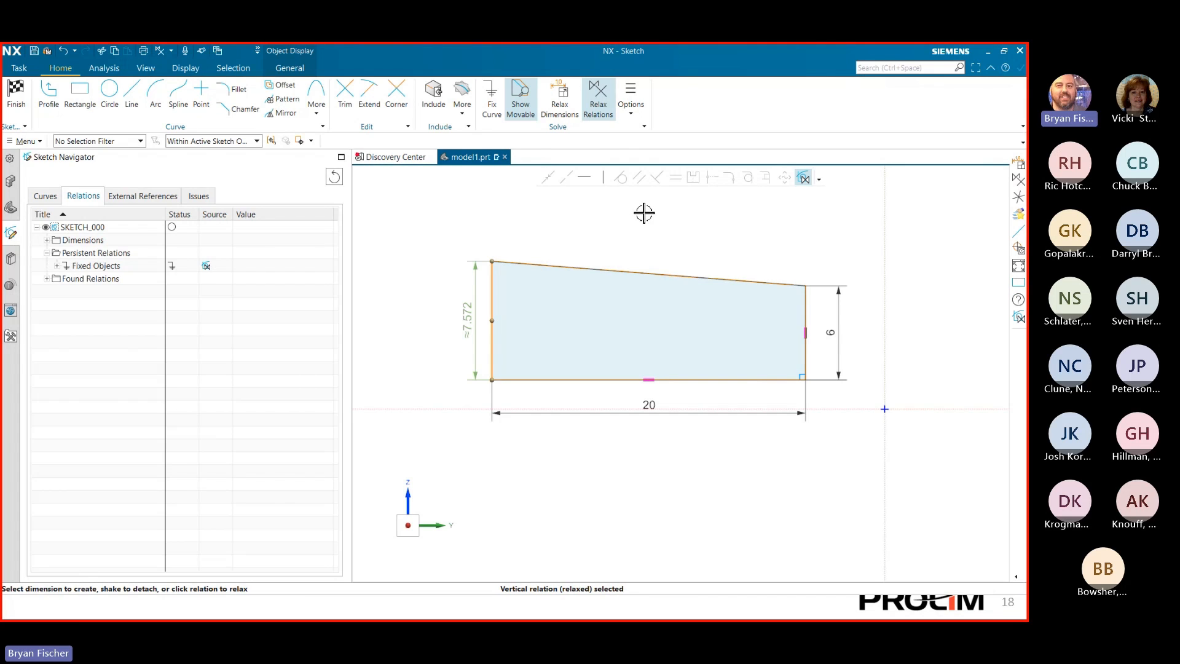
key("Escape")
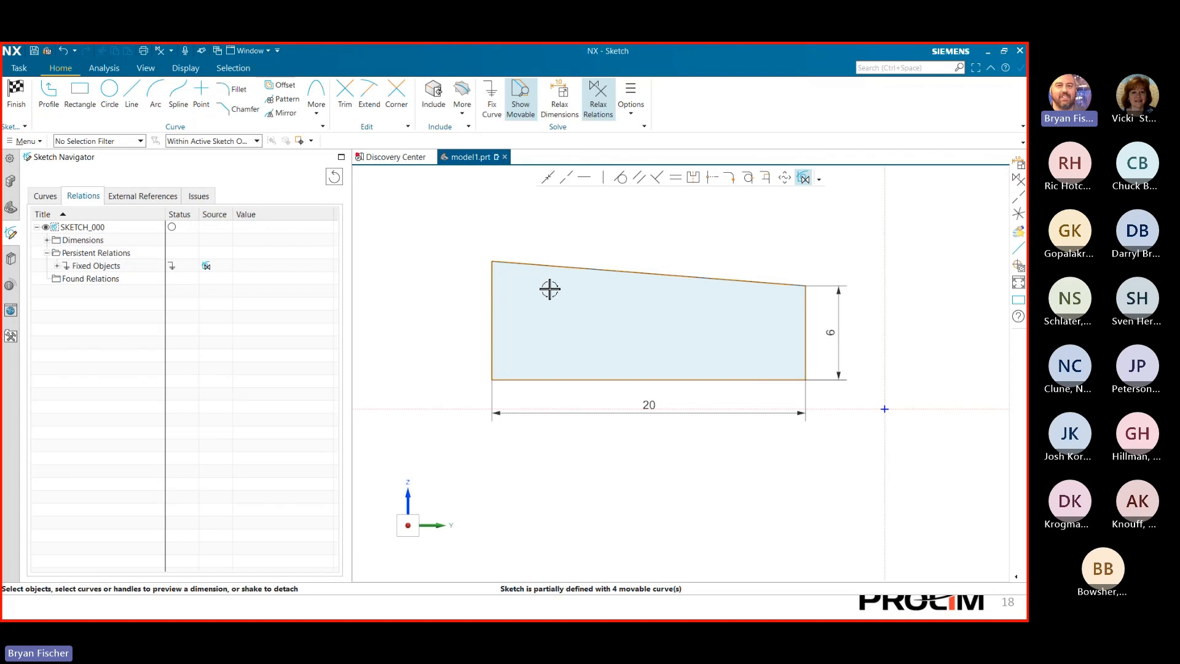
left_click(493, 278)
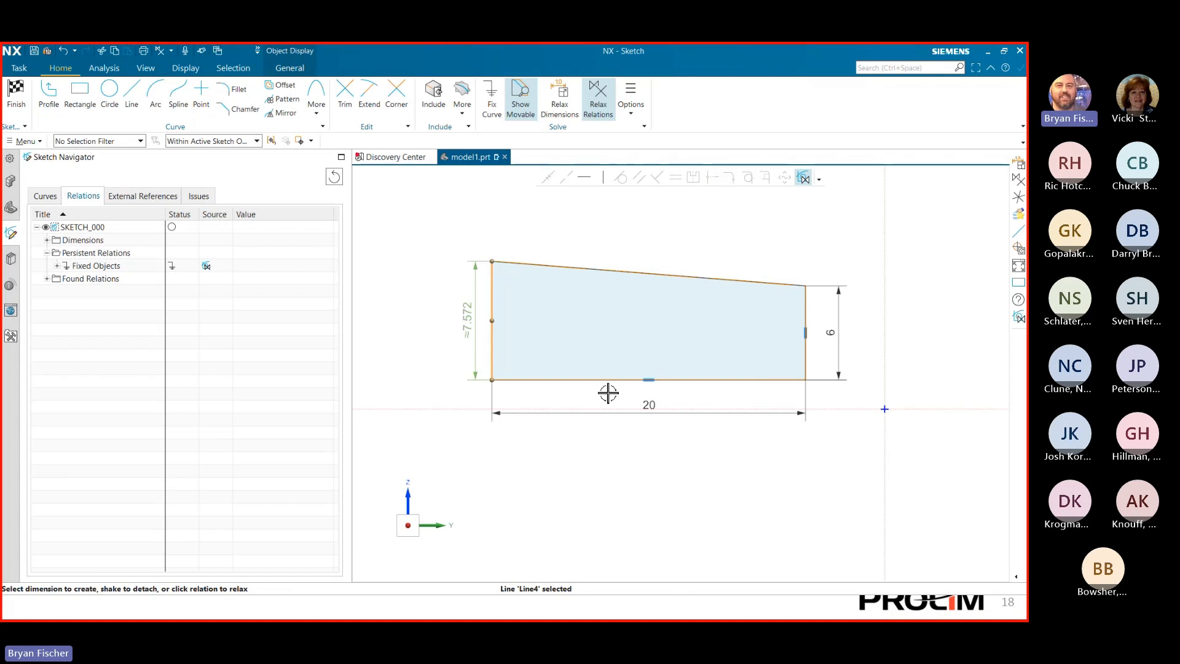
left_click(804, 329)
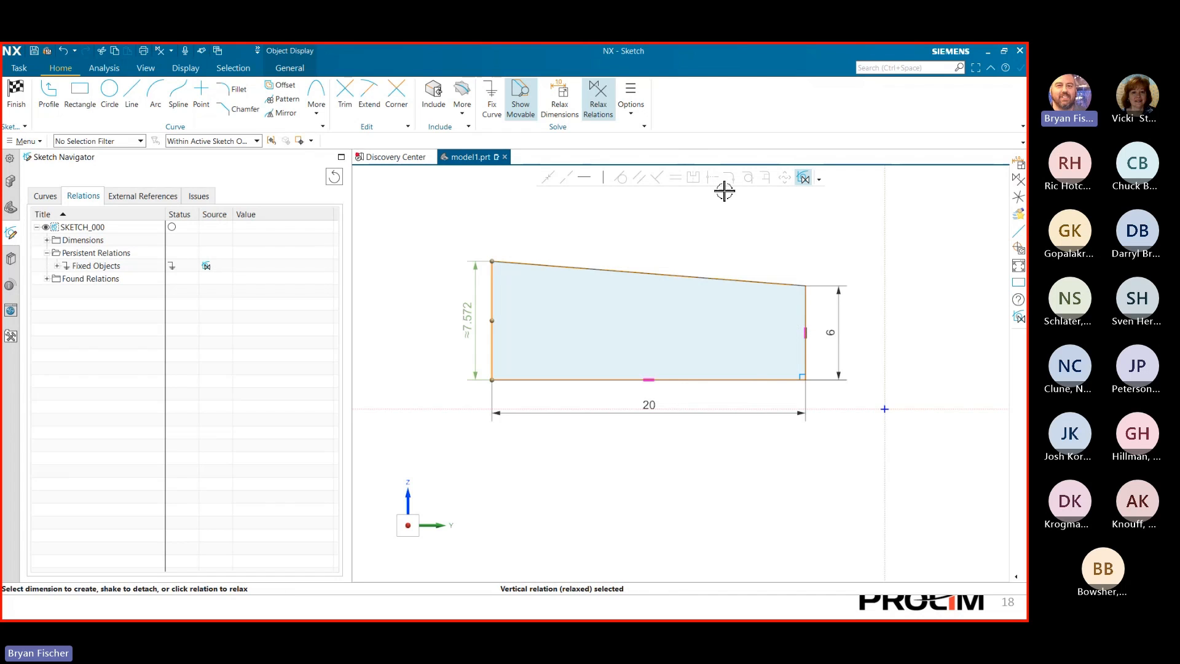
mouse_move(539, 211)
left_mouse_down()
mouse_move(490, 313)
mouse_move(490, 234)
mouse_move(471, 203)
mouse_move(467, 213)
left_mouse_up()
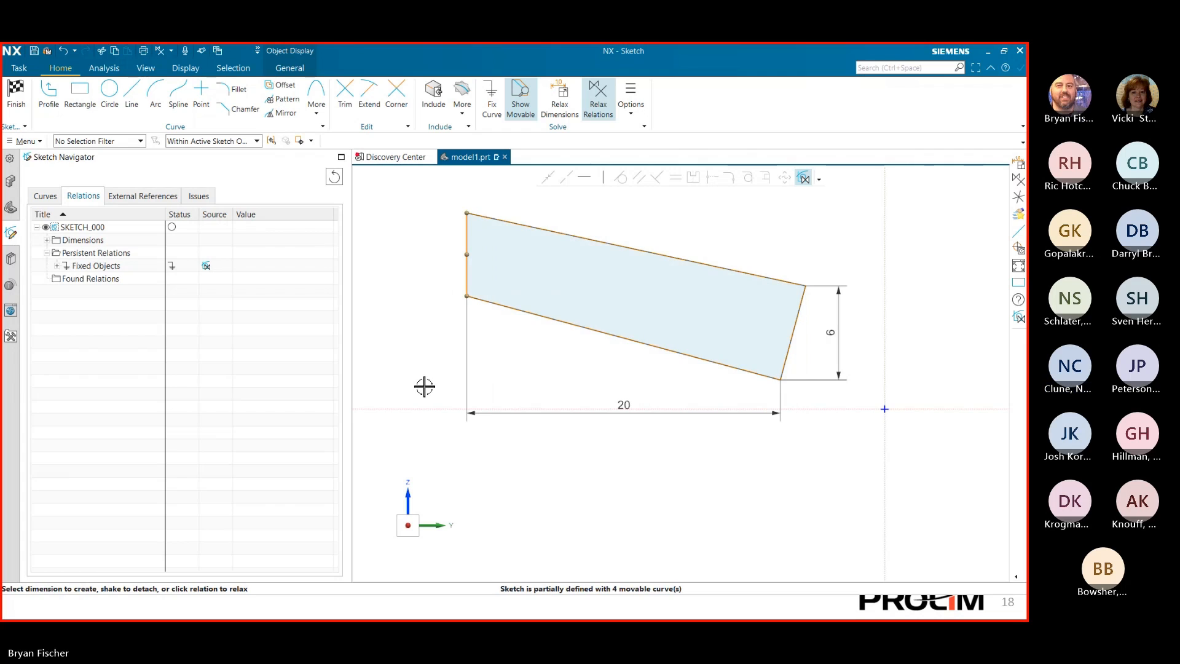
left_click(424, 333)
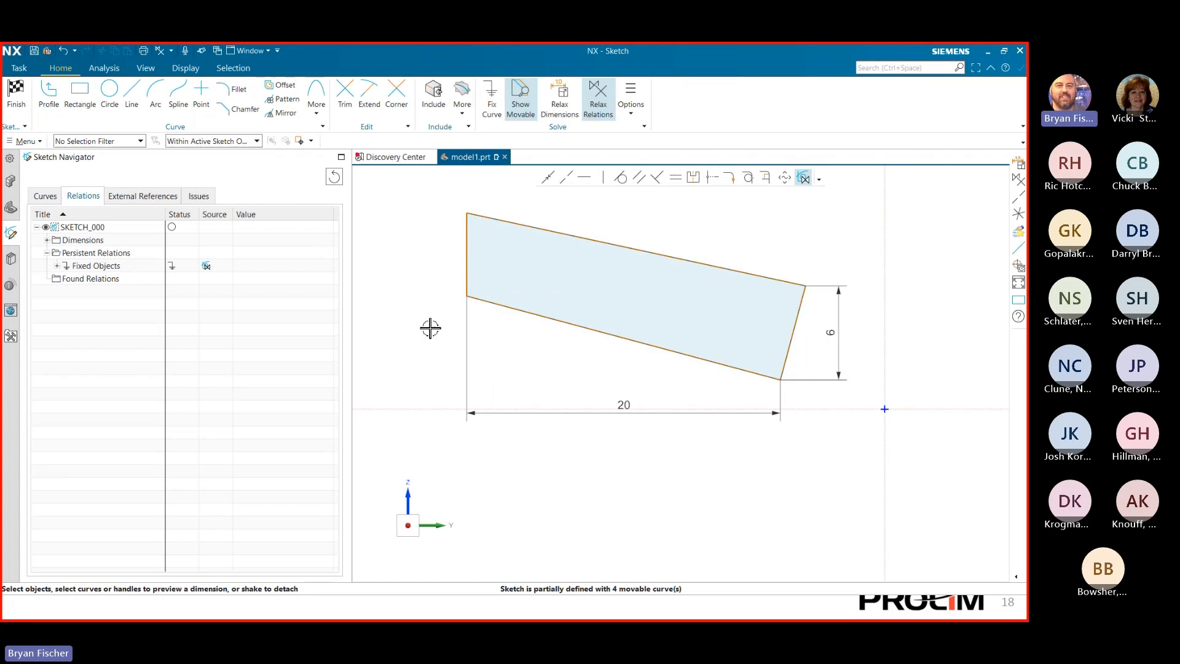
- Select the slanted bottom edge and move its left end downward until the edge is horizontal, and clear the selection
left_click(532, 314)
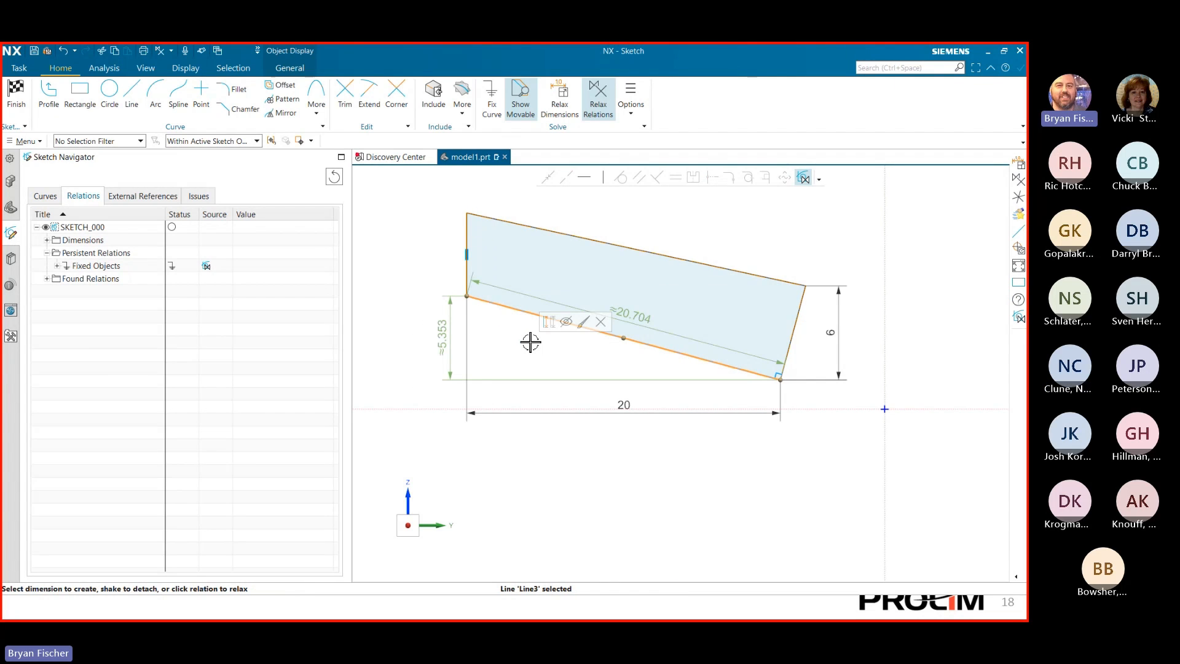
mouse_move(468, 295)
left_mouse_down()
mouse_move(464, 389)
mouse_move(482, 383)
mouse_move(492, 203)
mouse_move(474, 400)
mouse_move(487, 316)
mouse_move(482, 332)
left_mouse_up()
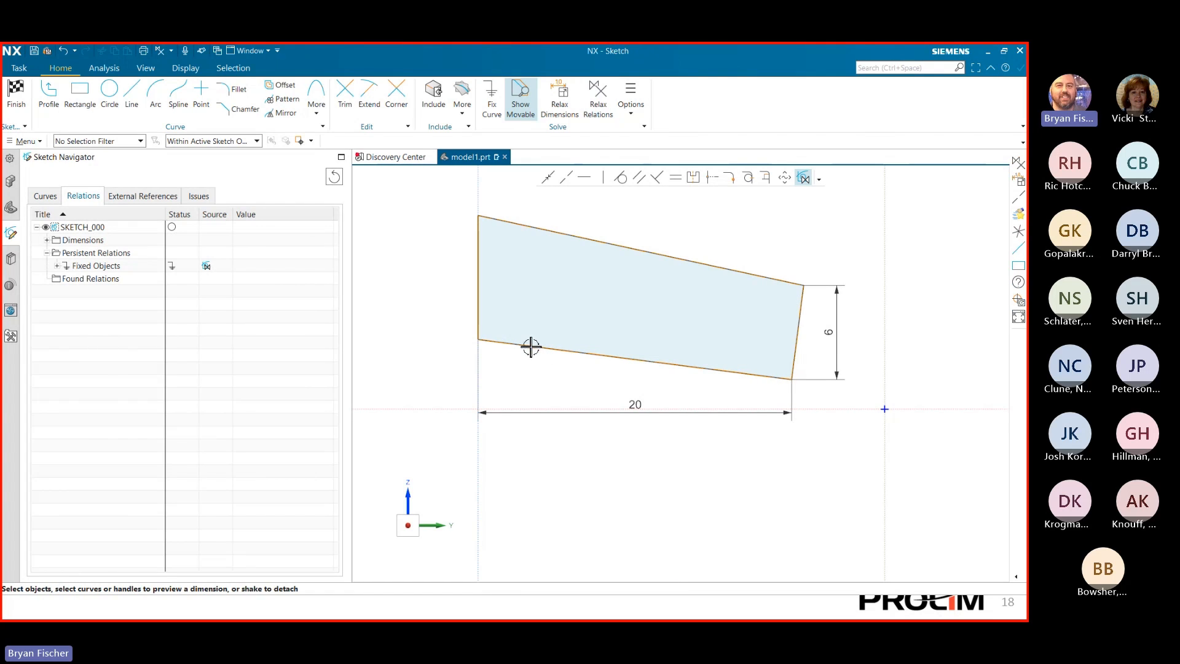
mouse_move(526, 349)
left_mouse_down()
mouse_move(492, 361)
mouse_move(477, 343)
mouse_move(474, 419)
mouse_move(466, 336)
mouse_move(429, 324)
mouse_move(374, 382)
mouse_move(606, 356)
mouse_move(493, 332)
mouse_move(482, 369)
mouse_move(431, 359)
left_mouse_up()
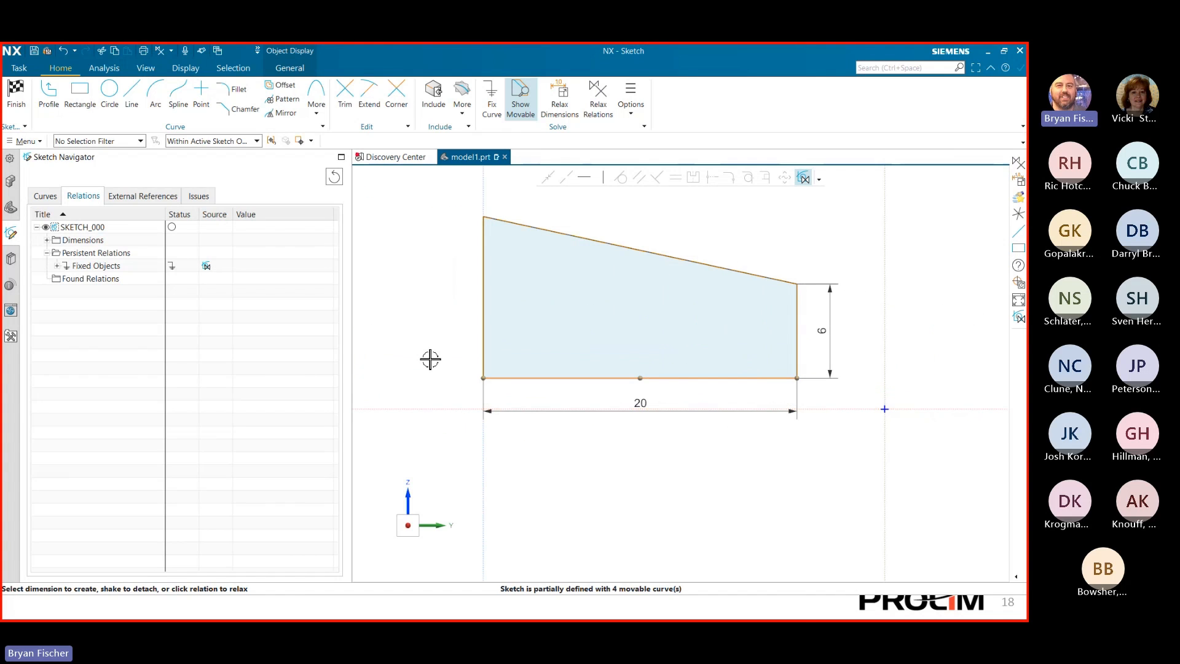
key("Escape")
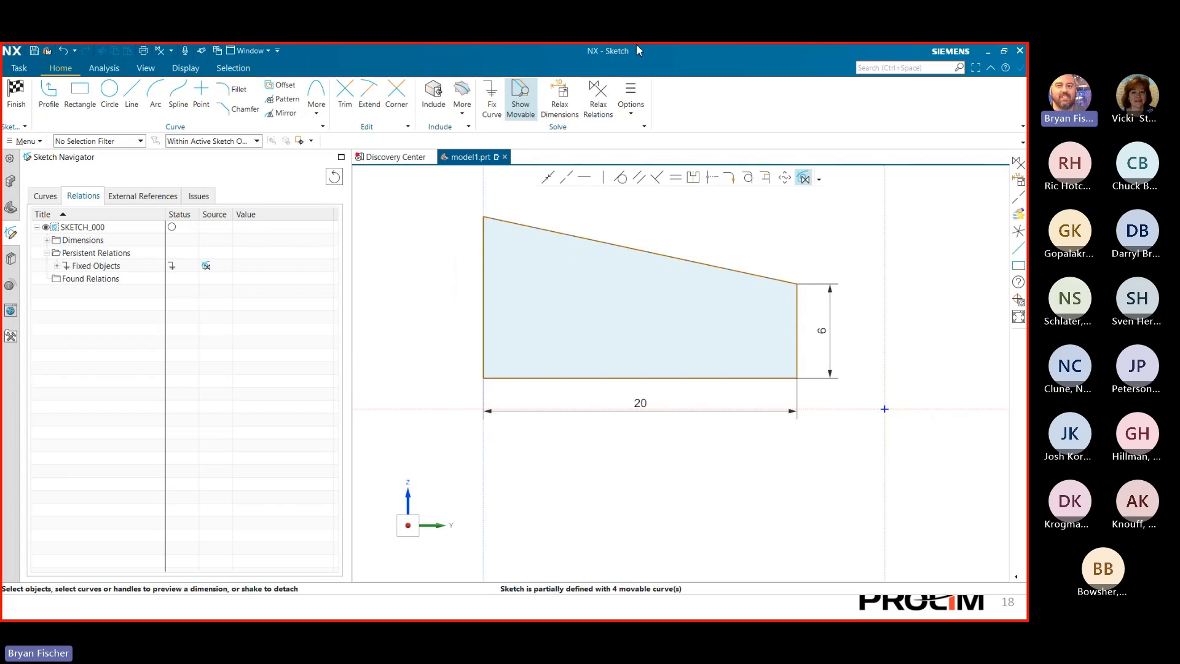
- Turn on Relax Relations, select the slanted top edge, relax the left edge's found vertical relation, and clear the selection
left_click(592, 99)
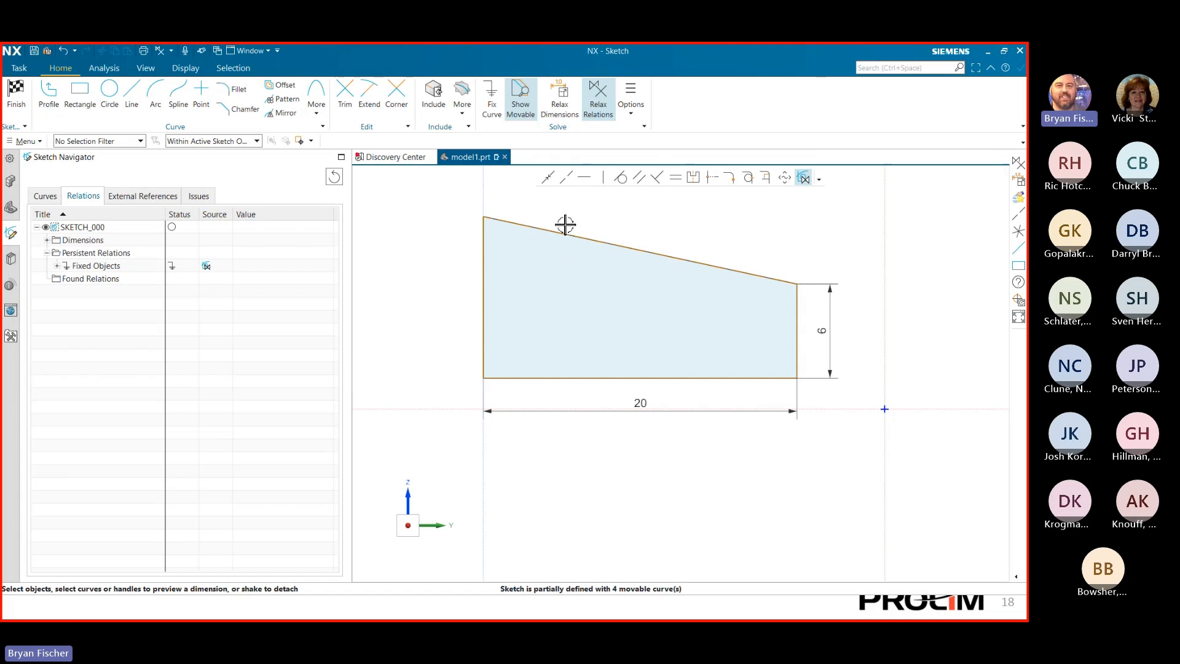
left_click(627, 271)
left_click(481, 298)
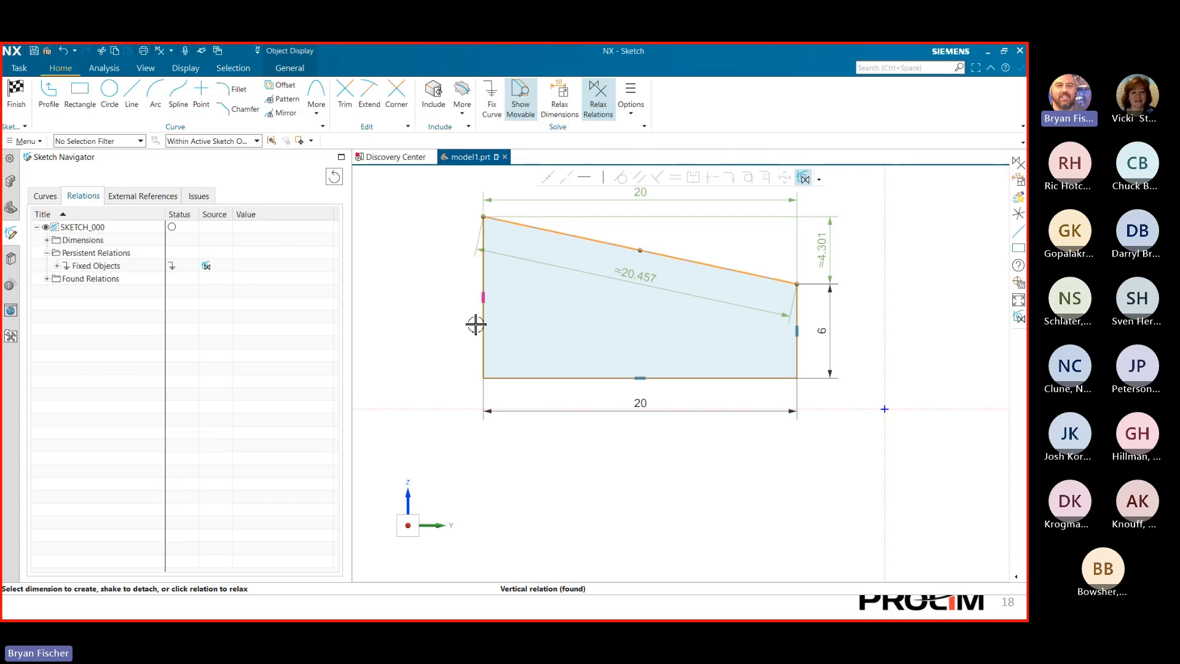
left_click(436, 344)
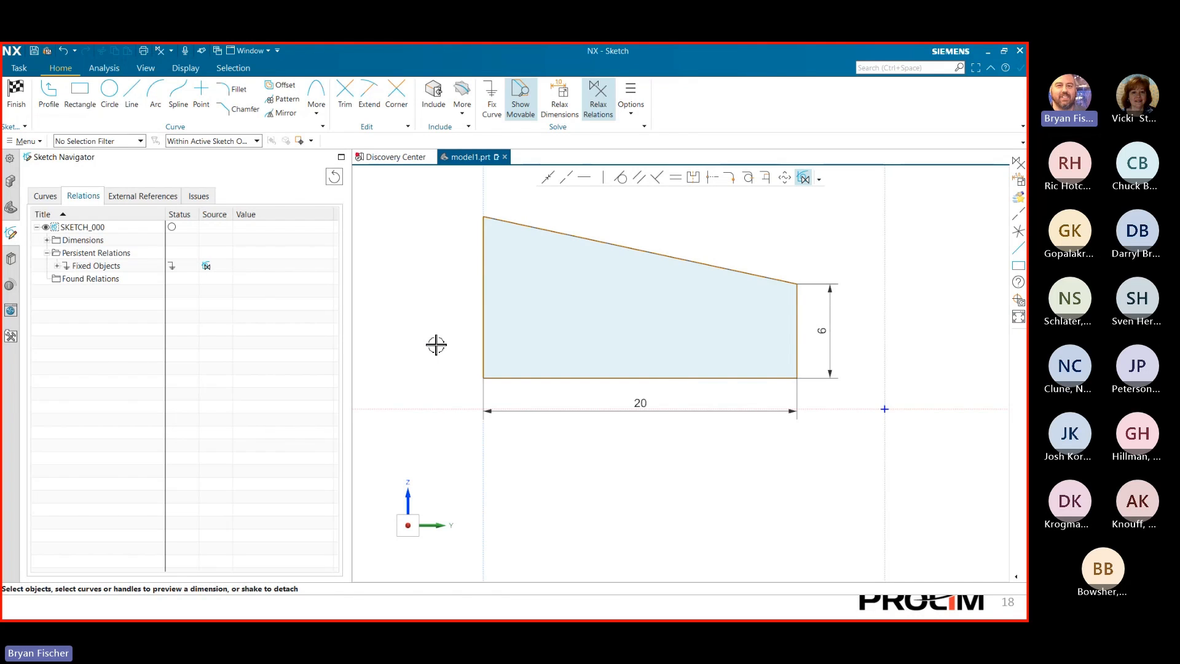
- List the sketch's curves and make the bottom edge collinear with the horizontal axis
left_click(46, 196)
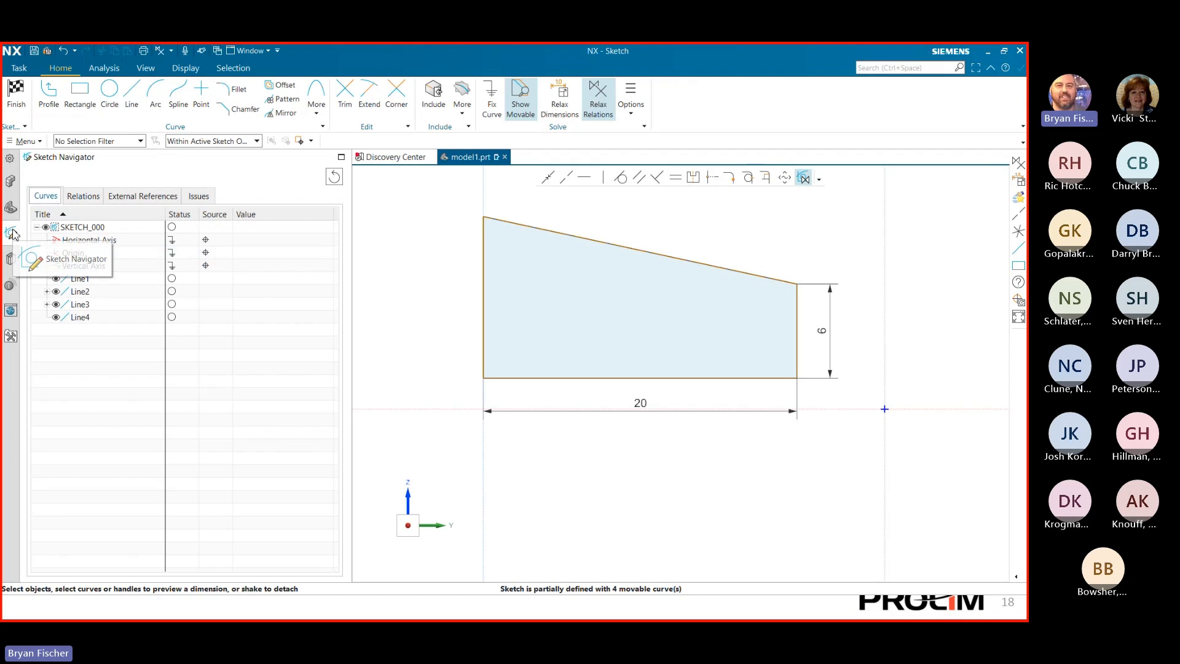
mouse_move(174, 283)
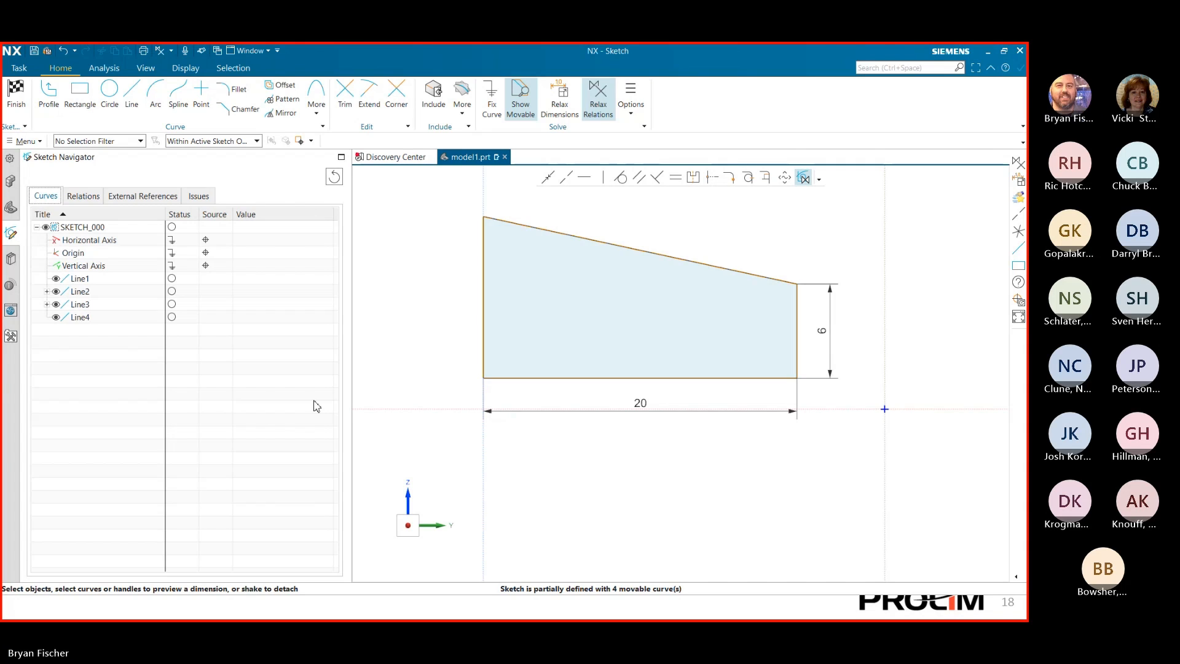
left_click(599, 378)
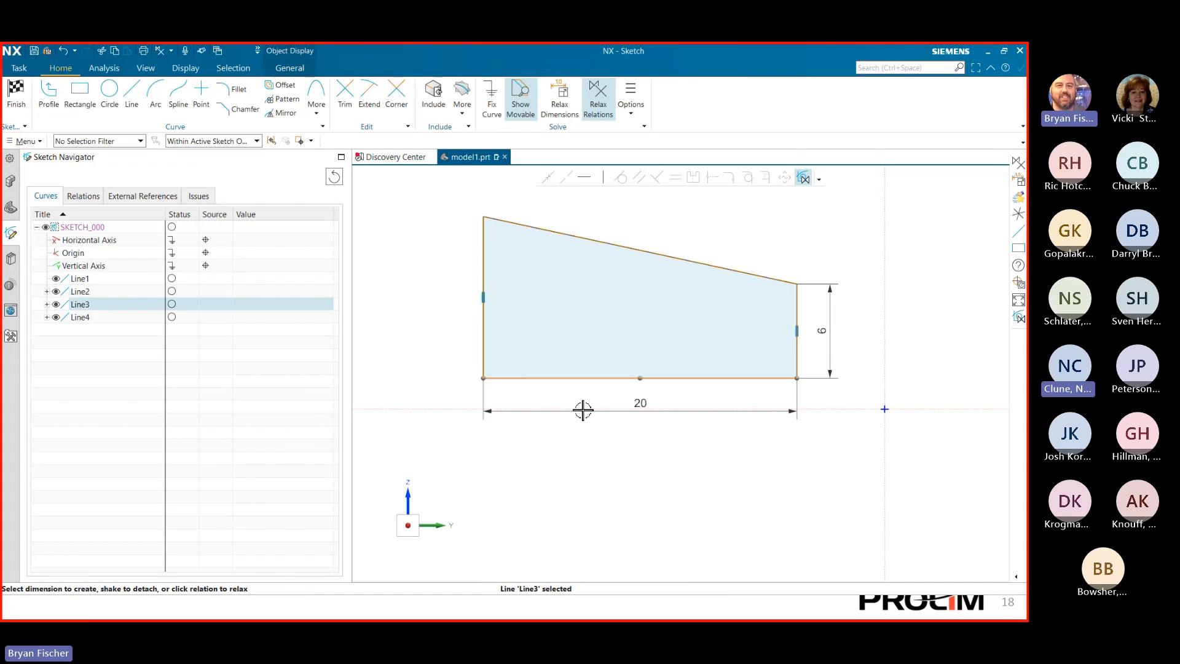
left_click(583, 409)
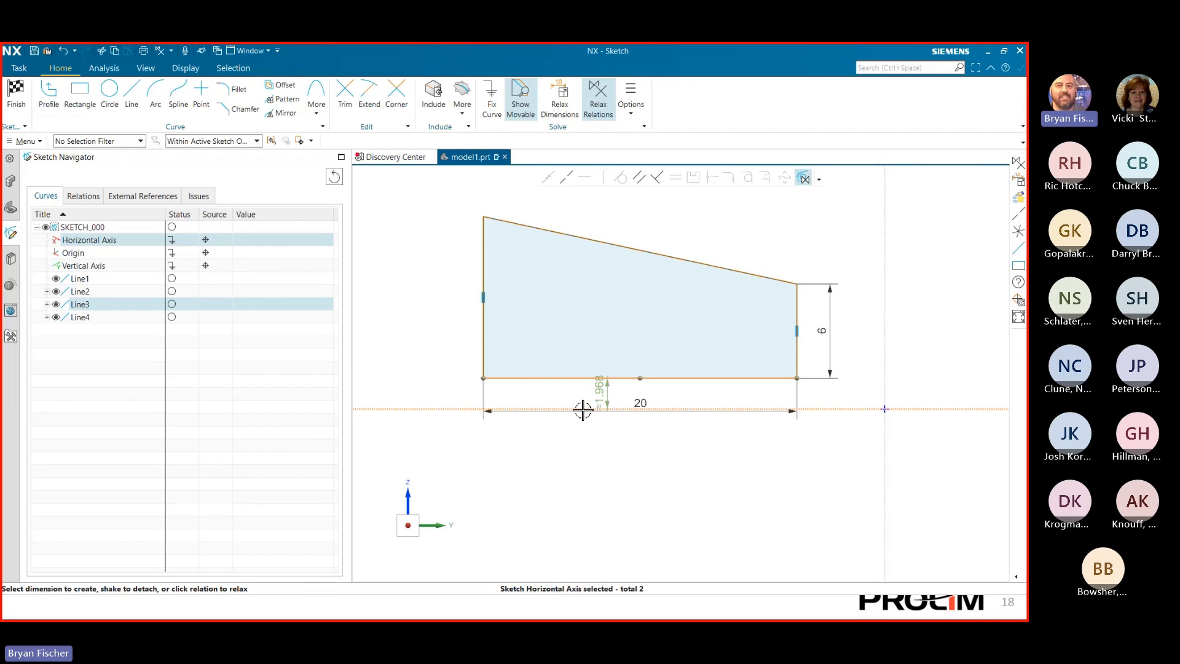
left_click(571, 177)
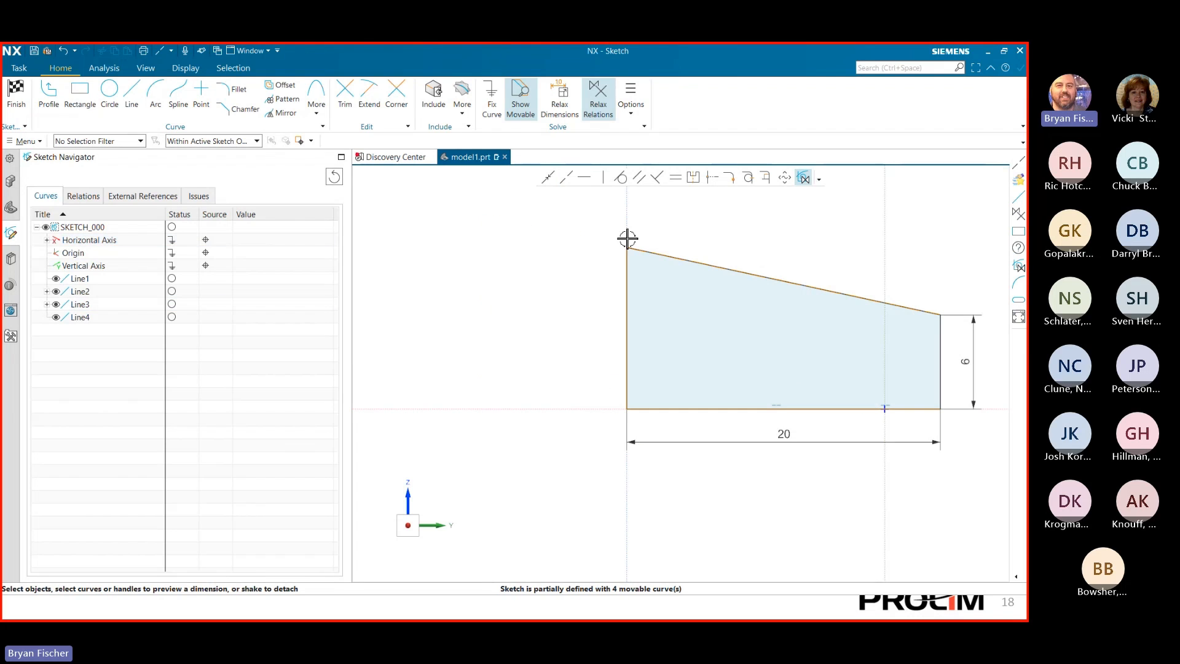
- Make the right edge collinear with the sketch's vertical axis
left_click(941, 337)
left_click(886, 260)
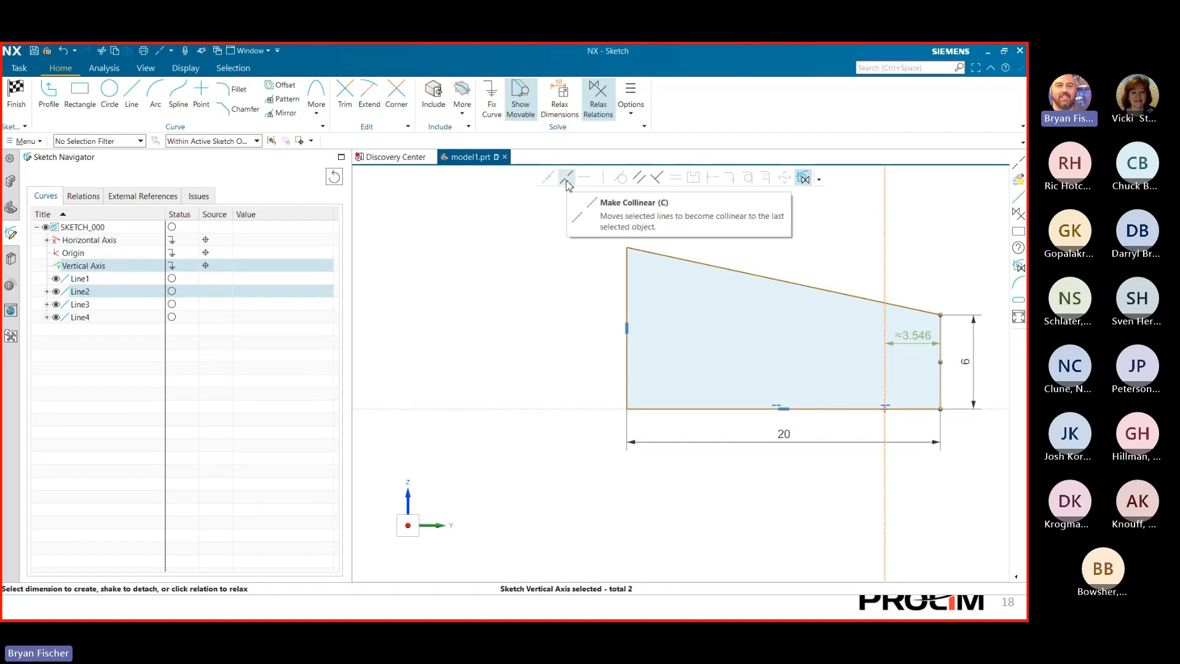
left_click(566, 179)
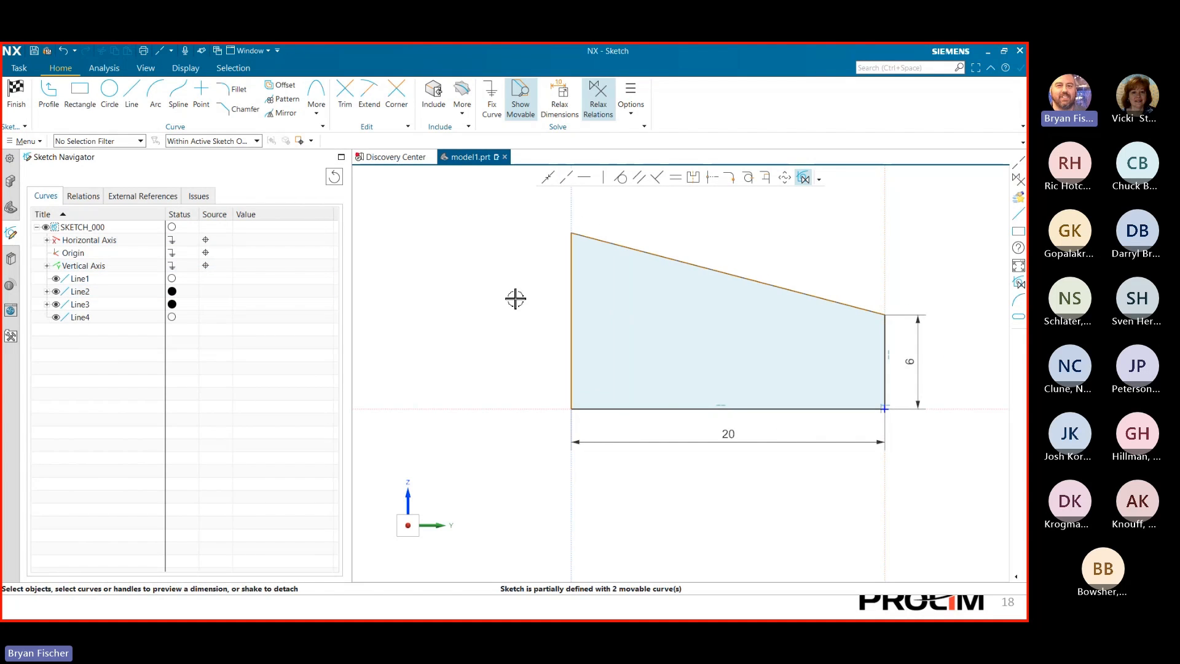
- Dimension the left edge's height, set it to 12, and clear the selection
left_click(572, 271)
left_click(541, 309)
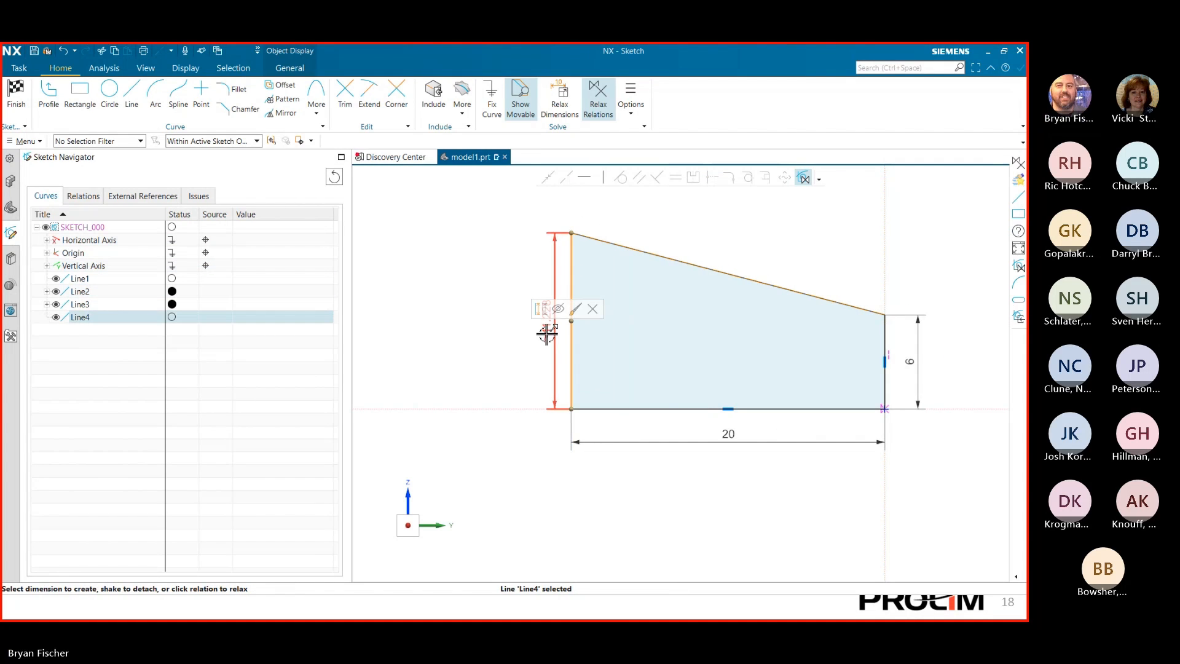
left_click(488, 356)
type("12")
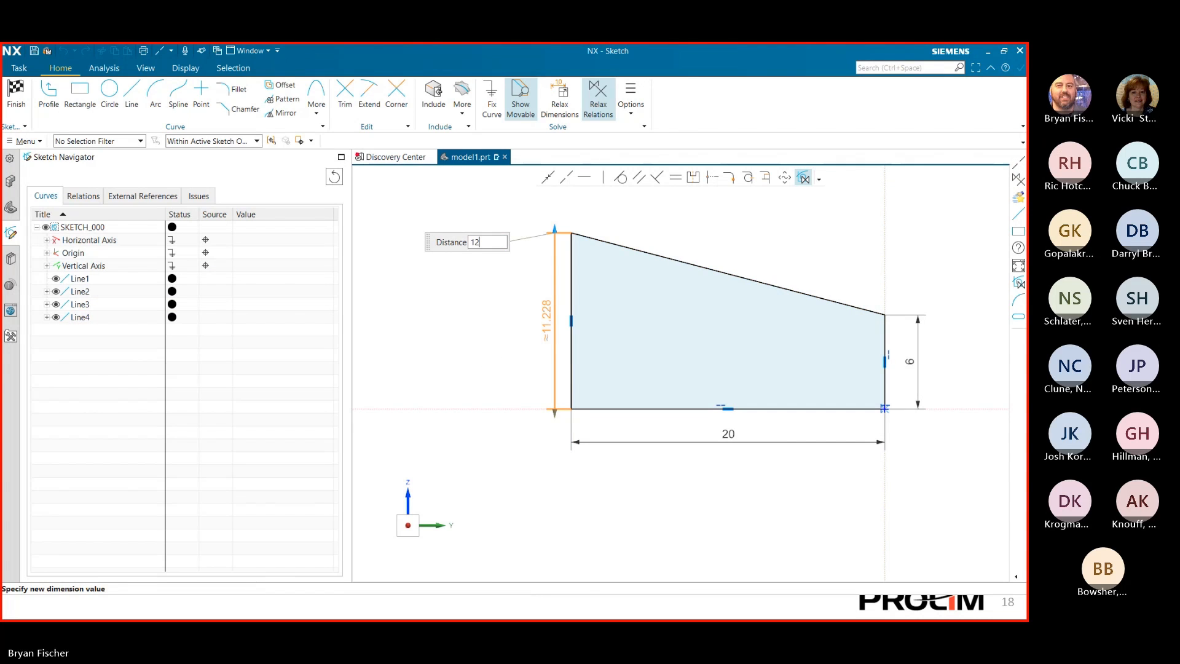
key("Return")
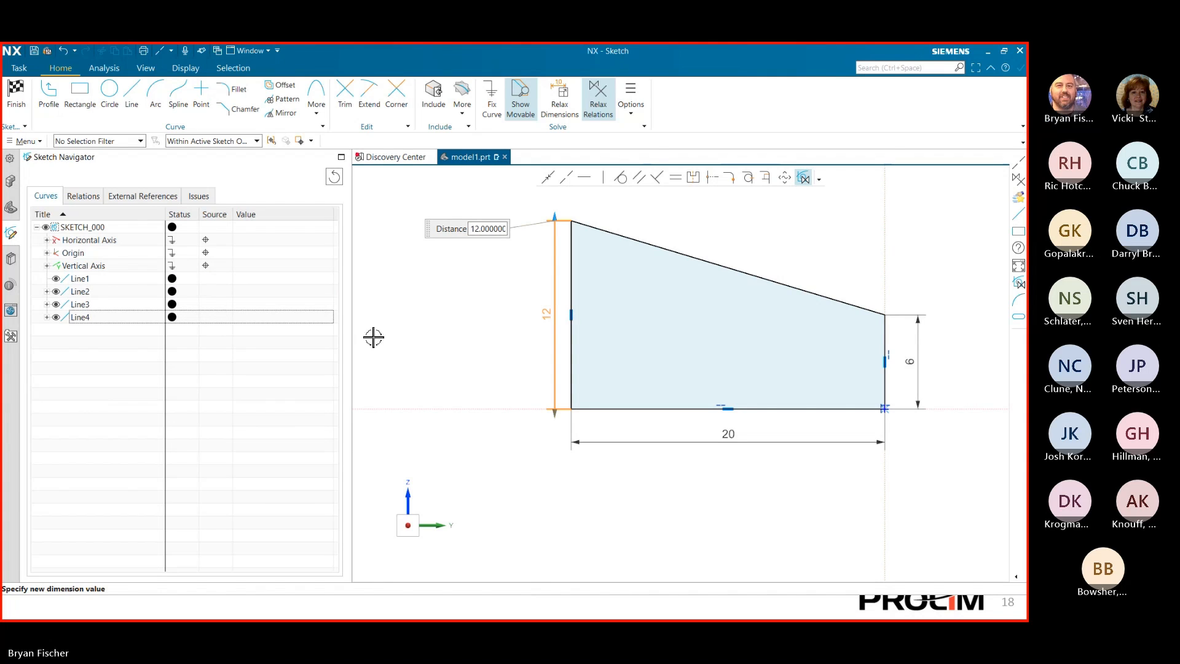
left_click(479, 366)
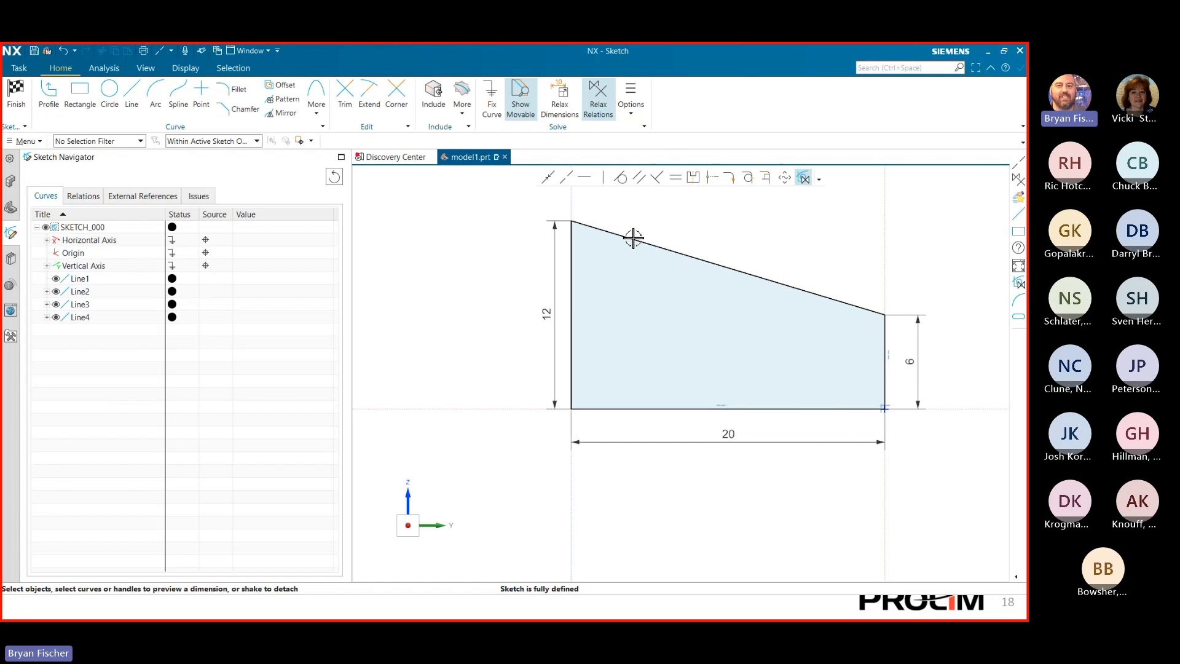
- With Relax Relations on, move the slanted top edge sideways, and make the right edge collinear with the vertical axis again
mouse_move(632, 238)
left_mouse_down()
mouse_move(668, 156)
mouse_move(709, 211)
mouse_move(617, 219)
mouse_move(553, 245)
mouse_move(929, 330)
mouse_move(856, 329)
mouse_move(795, 250)
left_mouse_up()
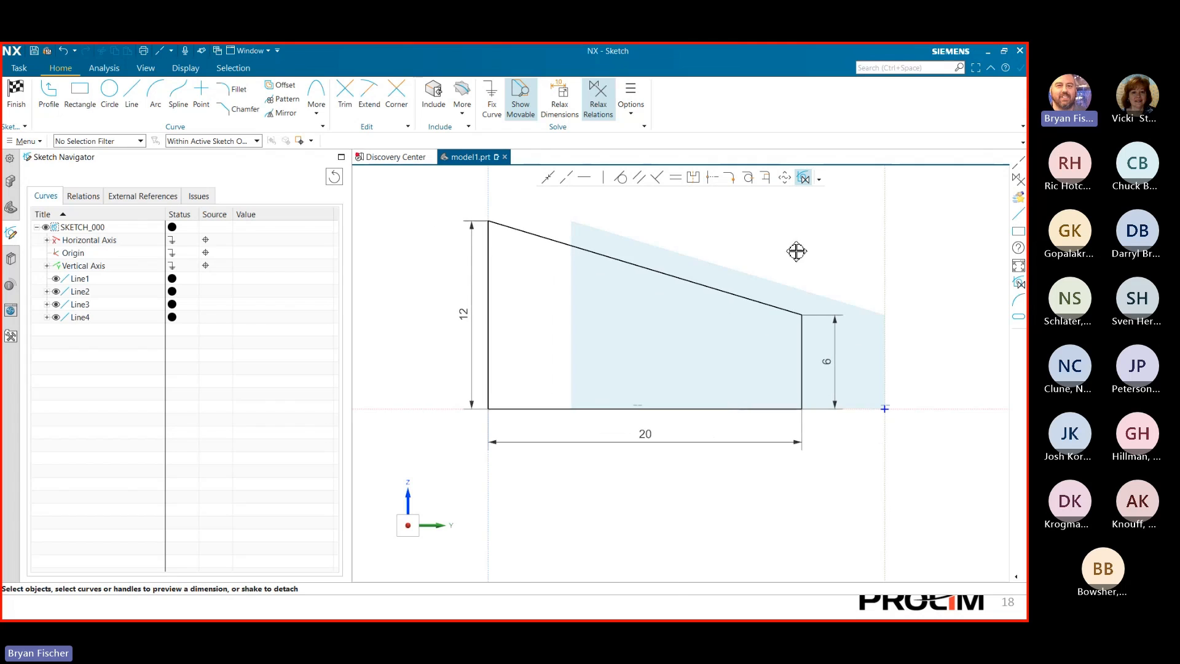
left_click(804, 338)
left_click(883, 322)
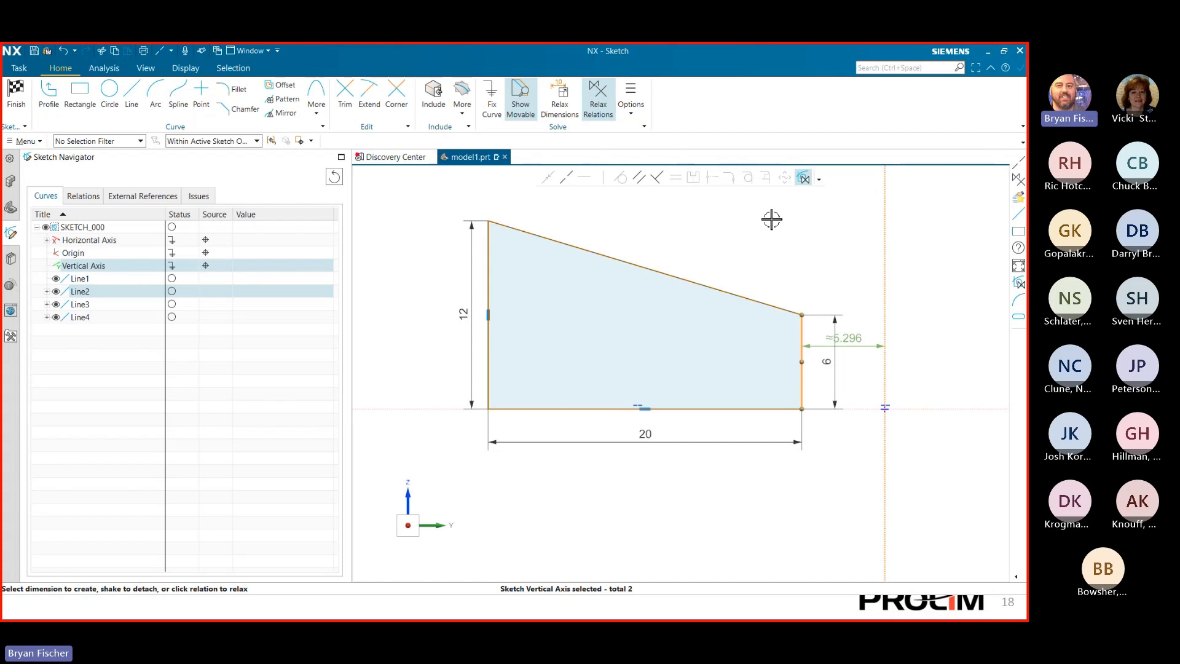
left_click(566, 178)
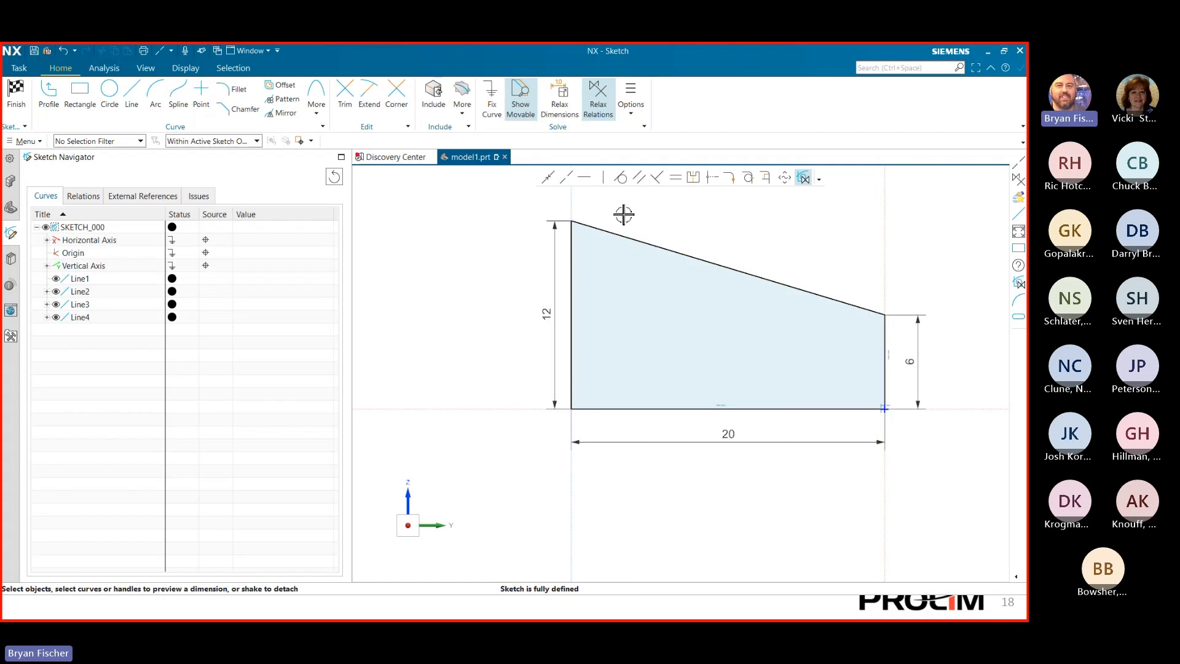
- Turn off Relax Relations, move the slanted top edge off its neighbouring edges, and undo that move
left_click(598, 98)
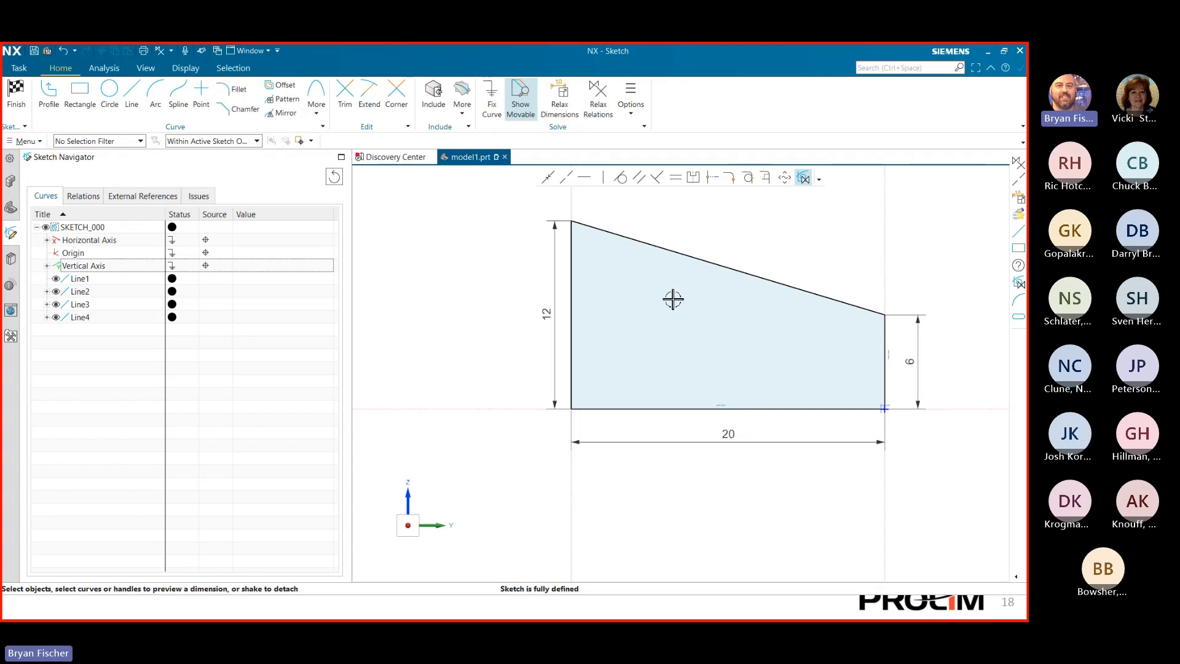
mouse_move(660, 253)
left_mouse_down()
mouse_move(941, 326)
mouse_move(785, 340)
mouse_move(776, 240)
mouse_move(651, 342)
mouse_move(682, 289)
left_mouse_up()
right_click(471, 350)
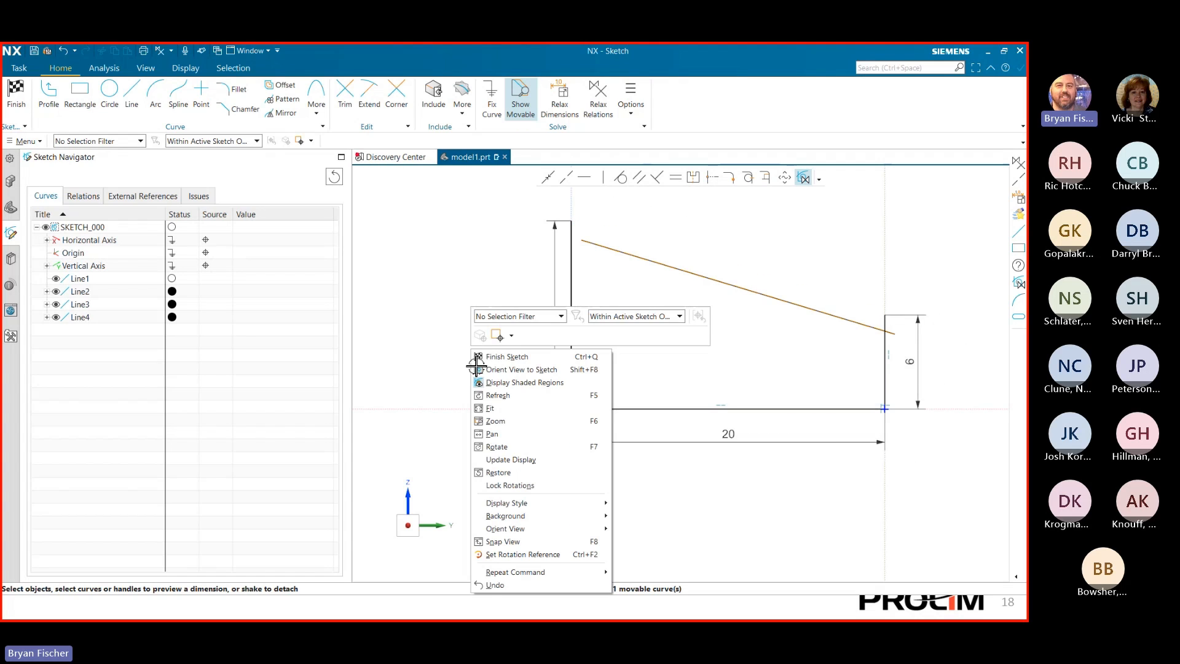
left_click(495, 585)
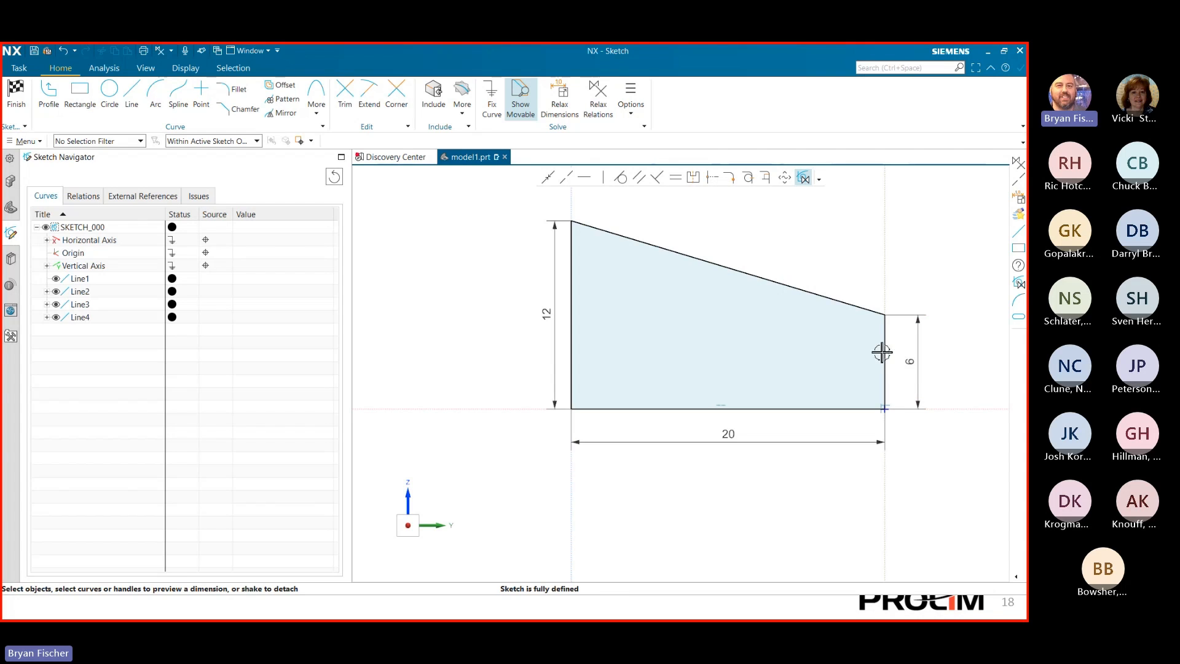
- Turn on Relax Relations and move the right edge so the whole shape shifts away from the vertical axis
left_click(596, 110)
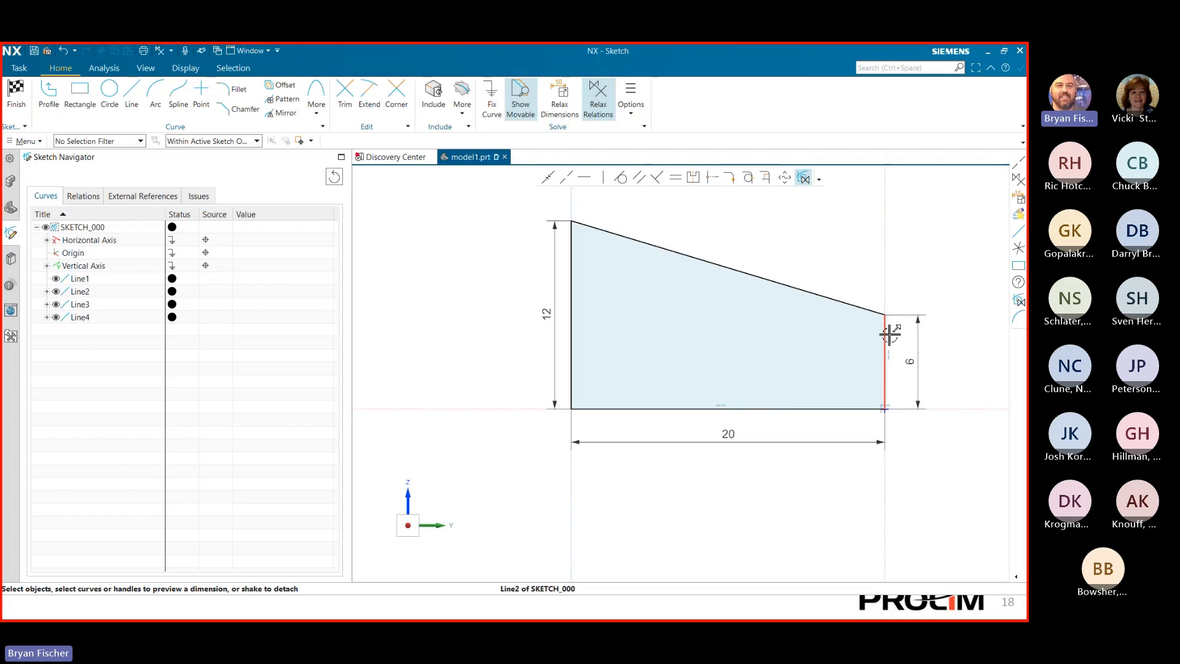
left_click_drag(889, 335, 713, 337)
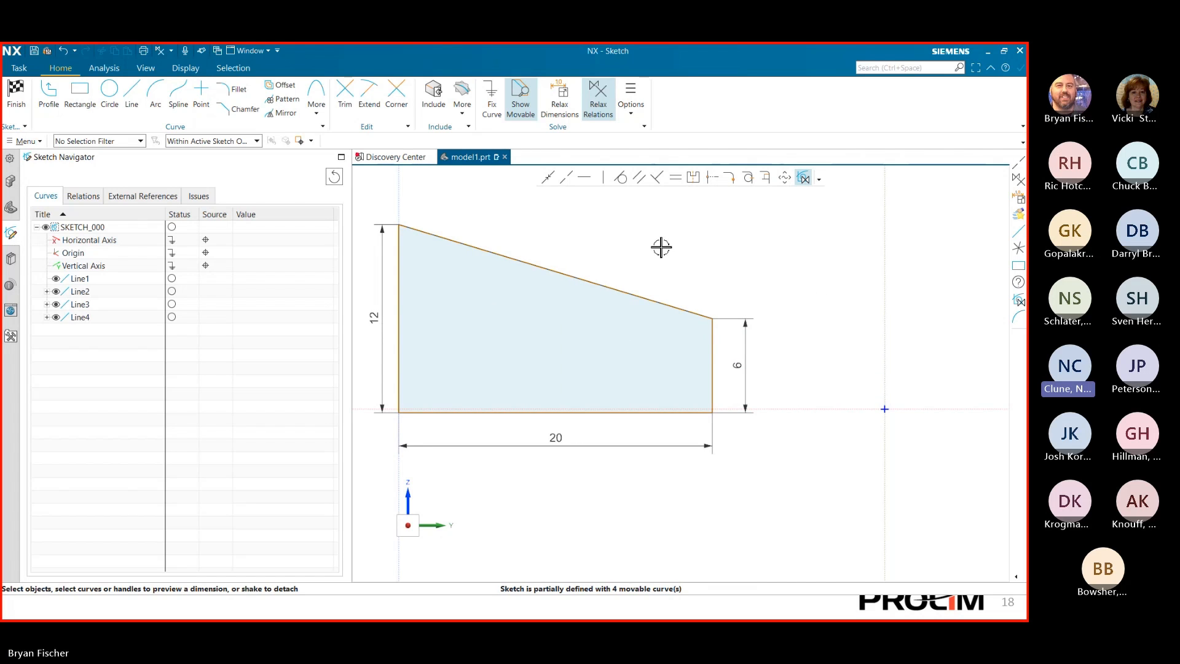
left_click(713, 342)
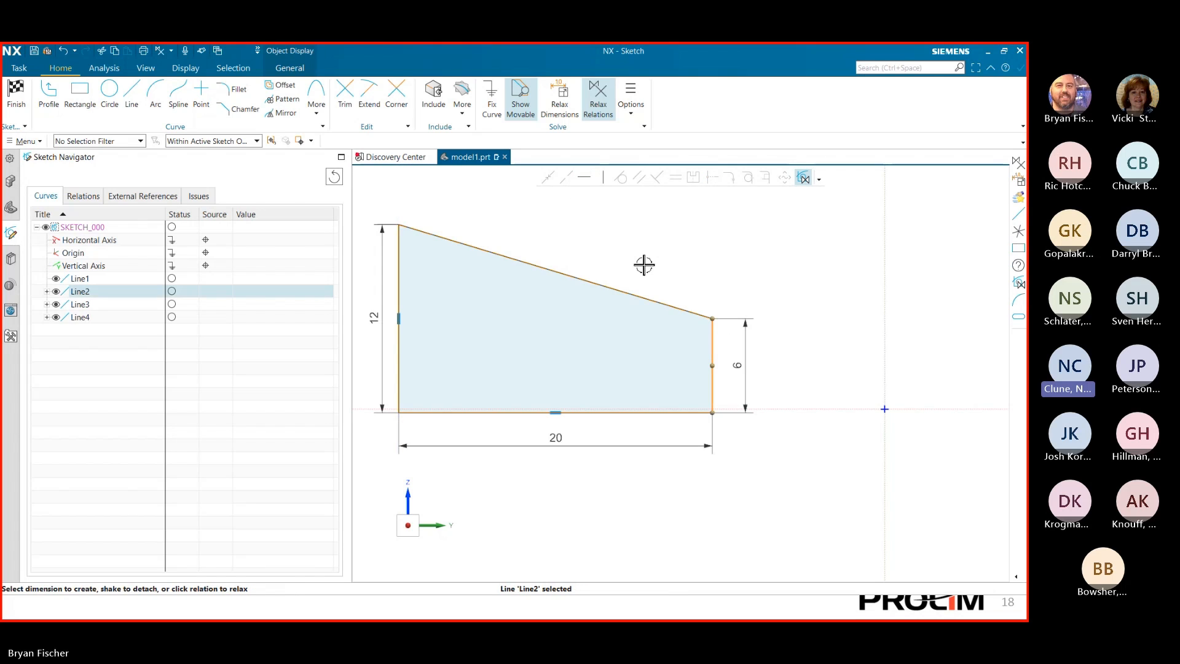
key("Escape")
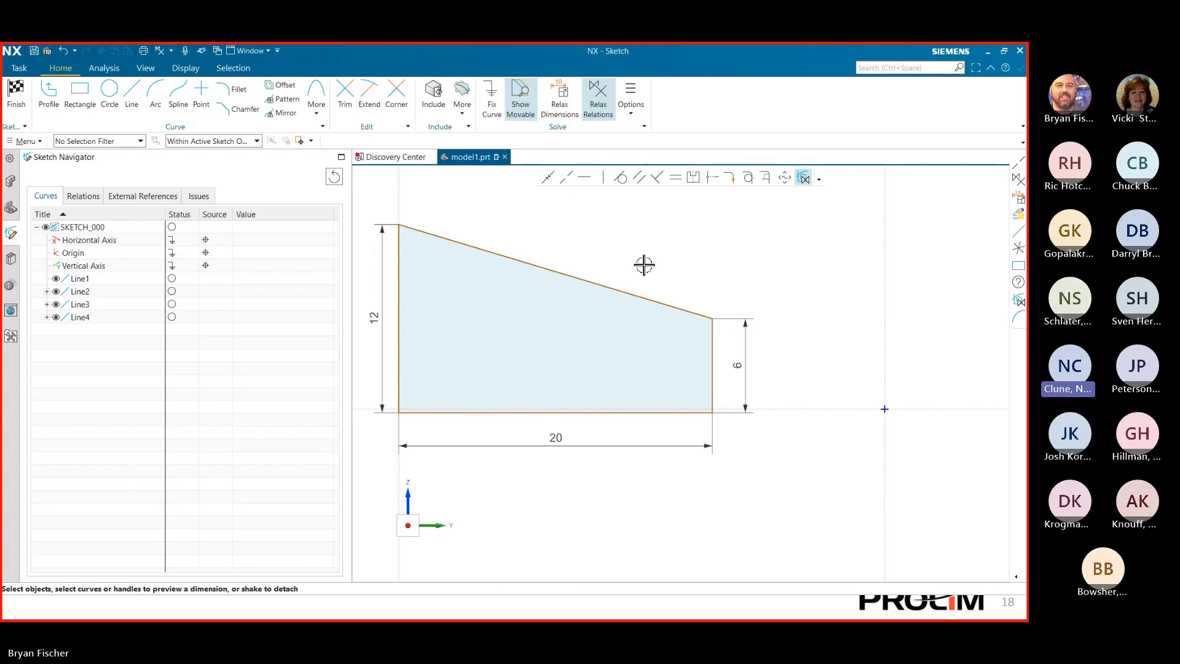
- Make the right edge collinear with the vertical axis and the bottom edge collinear with the horizontal axis
left_click(713, 335)
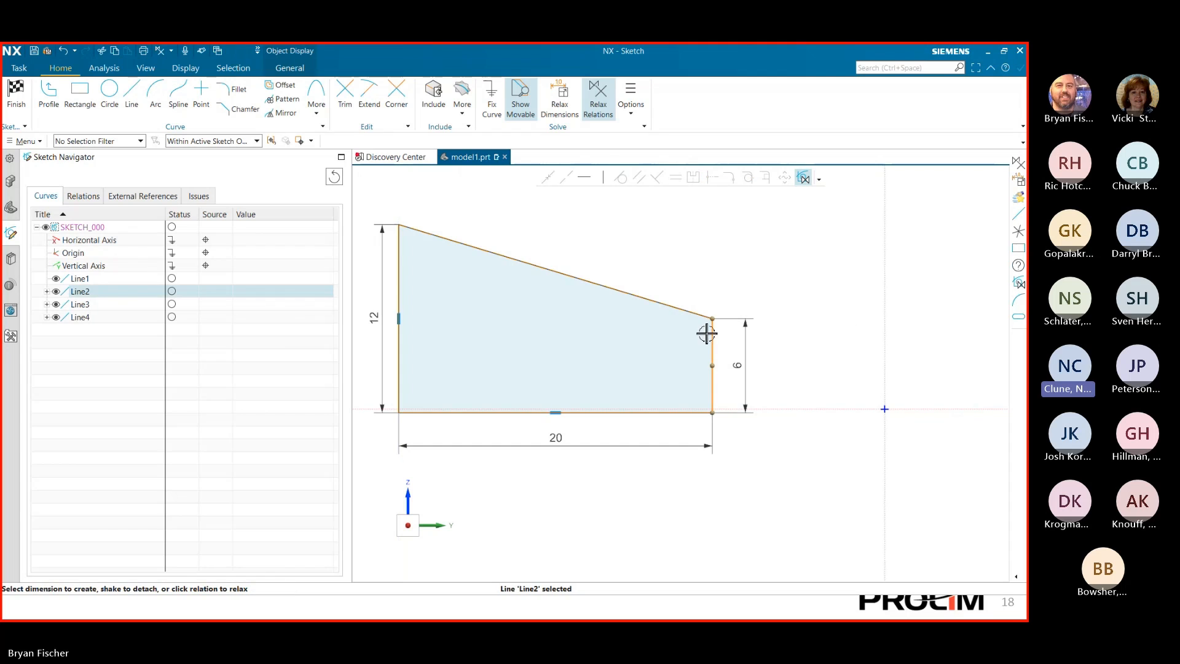
left_click(883, 302)
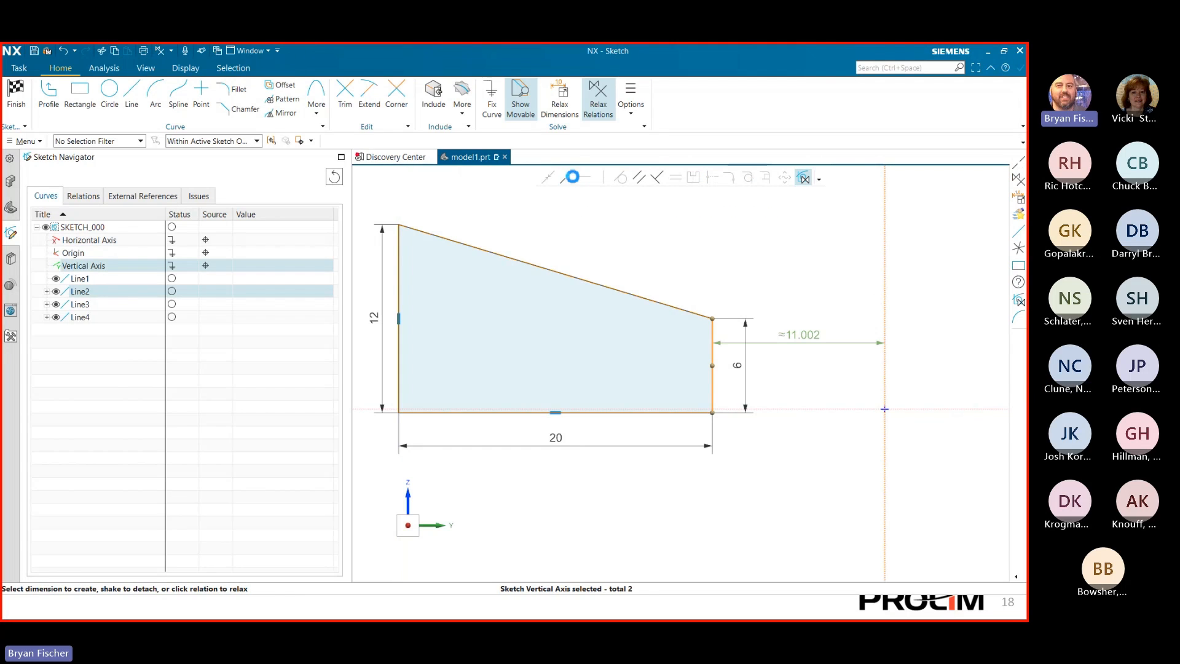
left_click(570, 177)
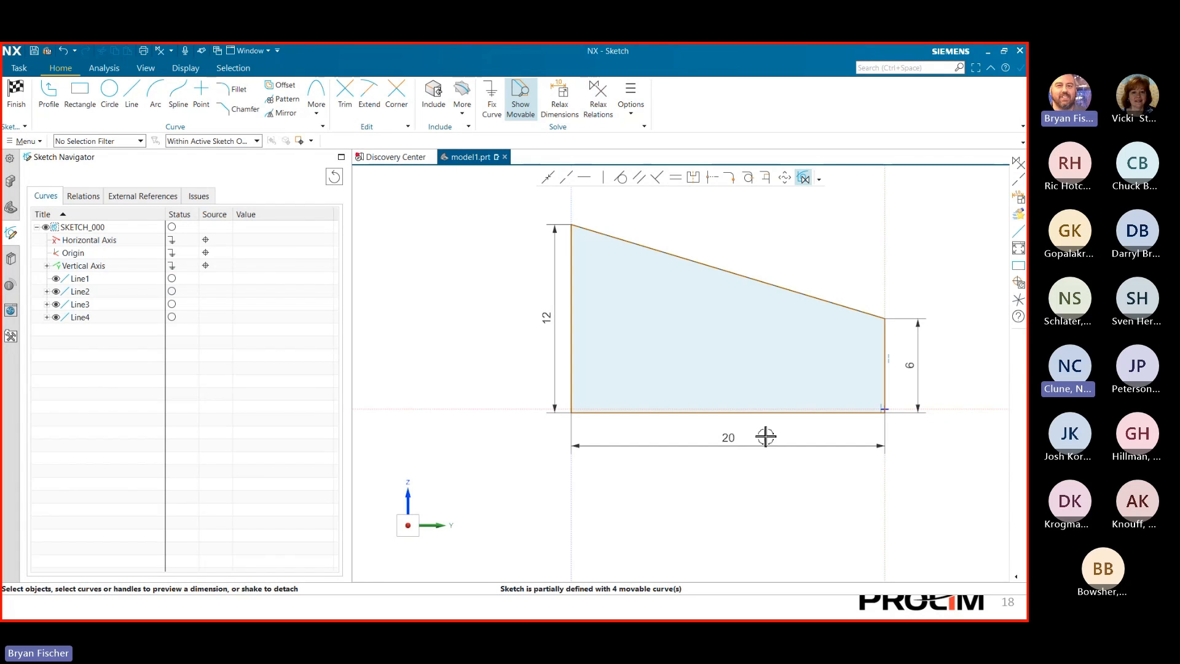
left_click(716, 412)
left_click(684, 408)
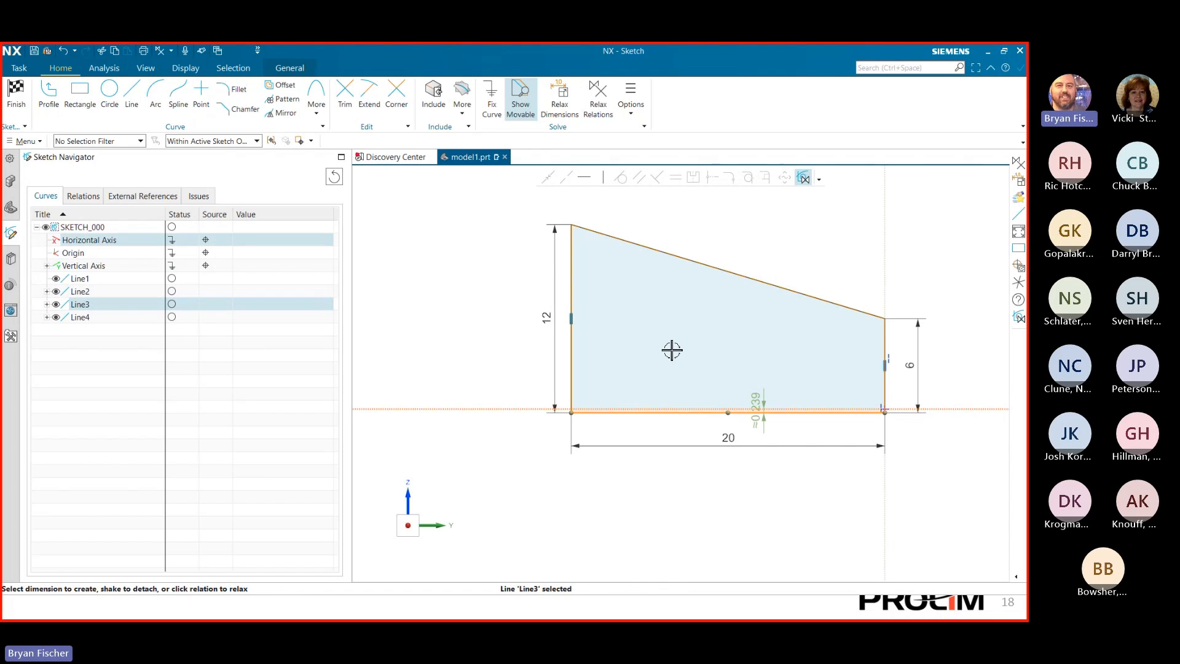
left_click(566, 177)
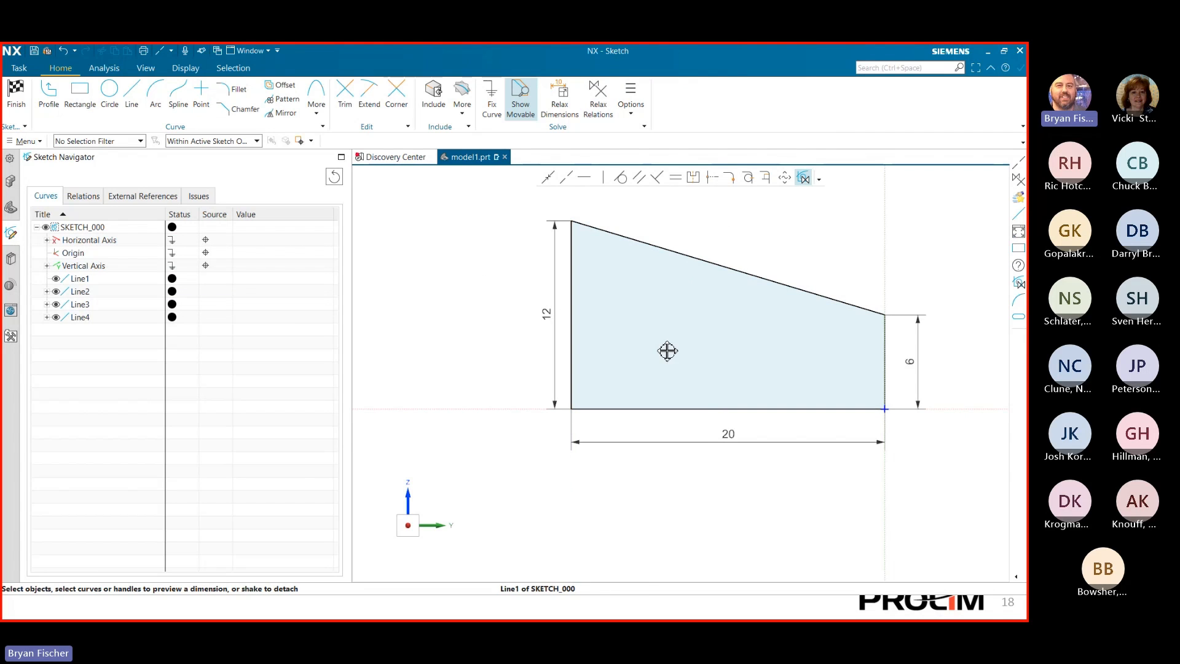
- Turn on Relax Relations and move the bottom edge so the whole shape shifts off both axes
left_click(595, 110)
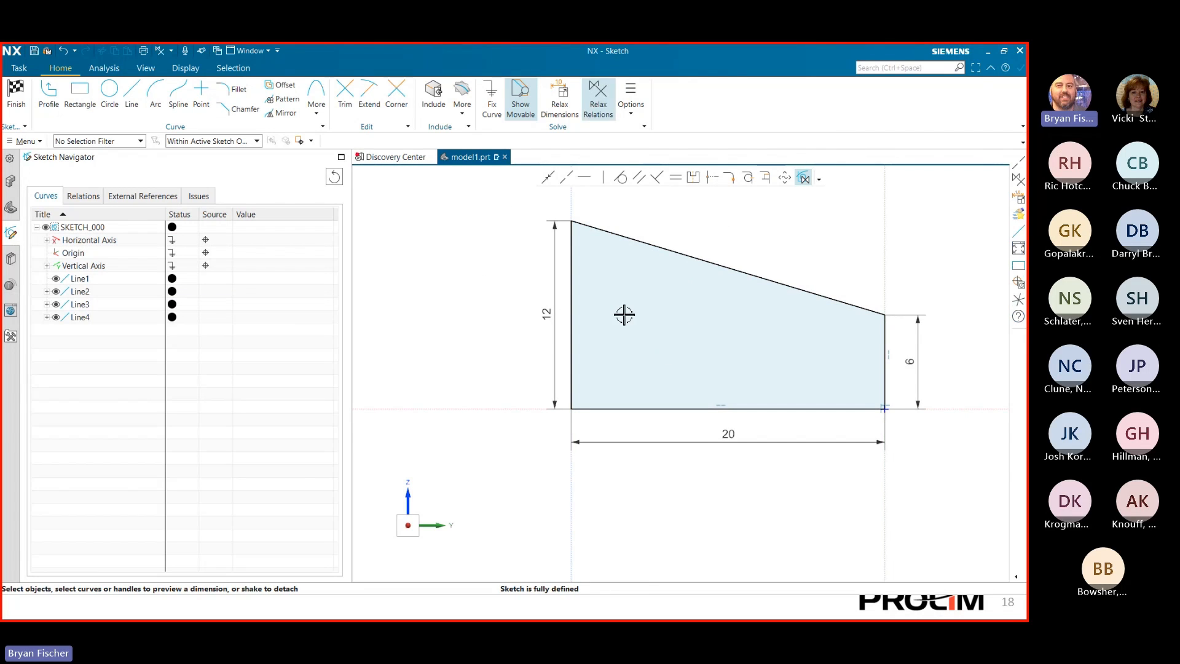
left_click_drag(627, 408, 501, 319)
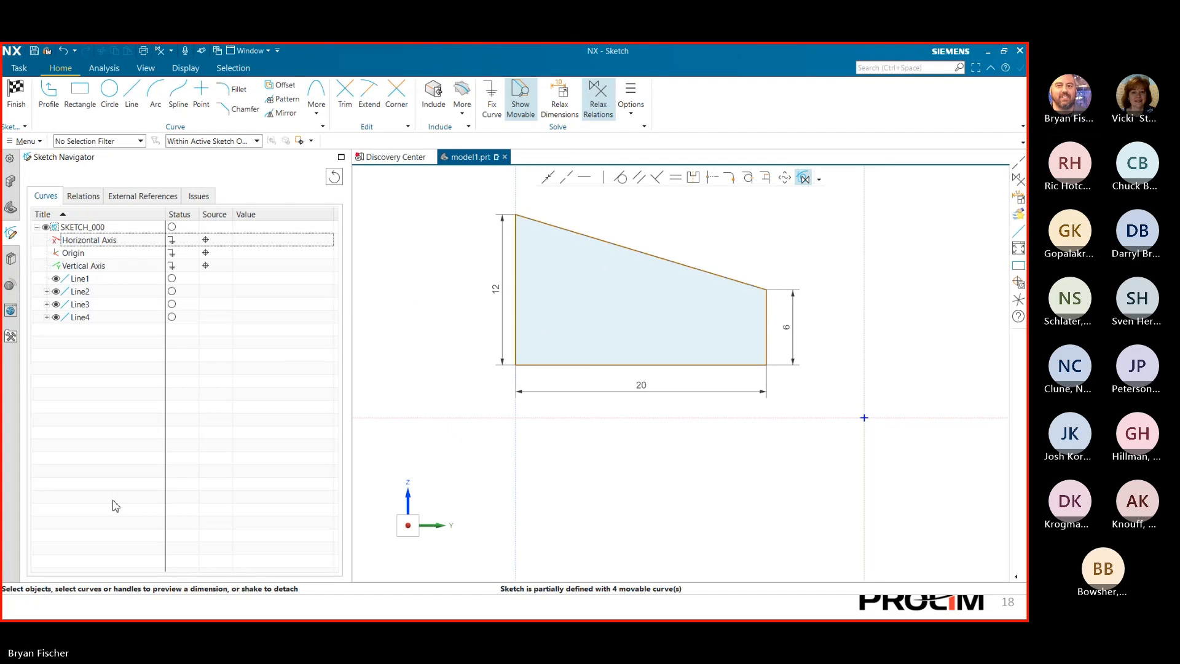
- Switch to the Teams meeting window to check on the attendees, and return to NX
key("super")
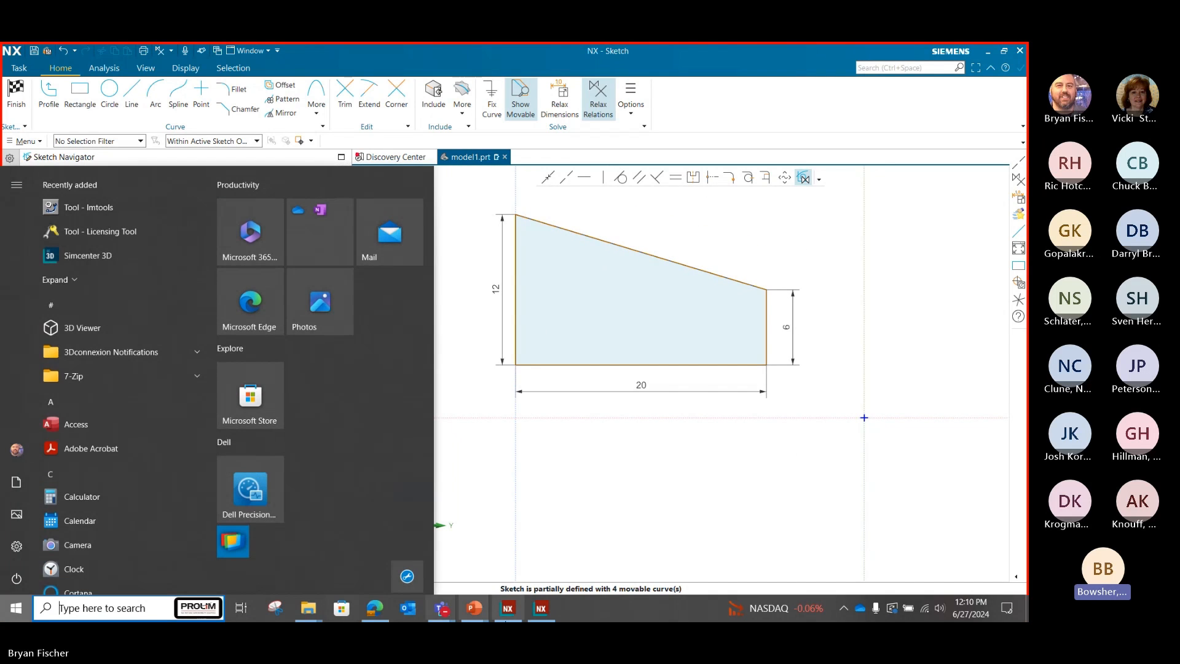
mouse_move(442, 608)
left_click(441, 544)
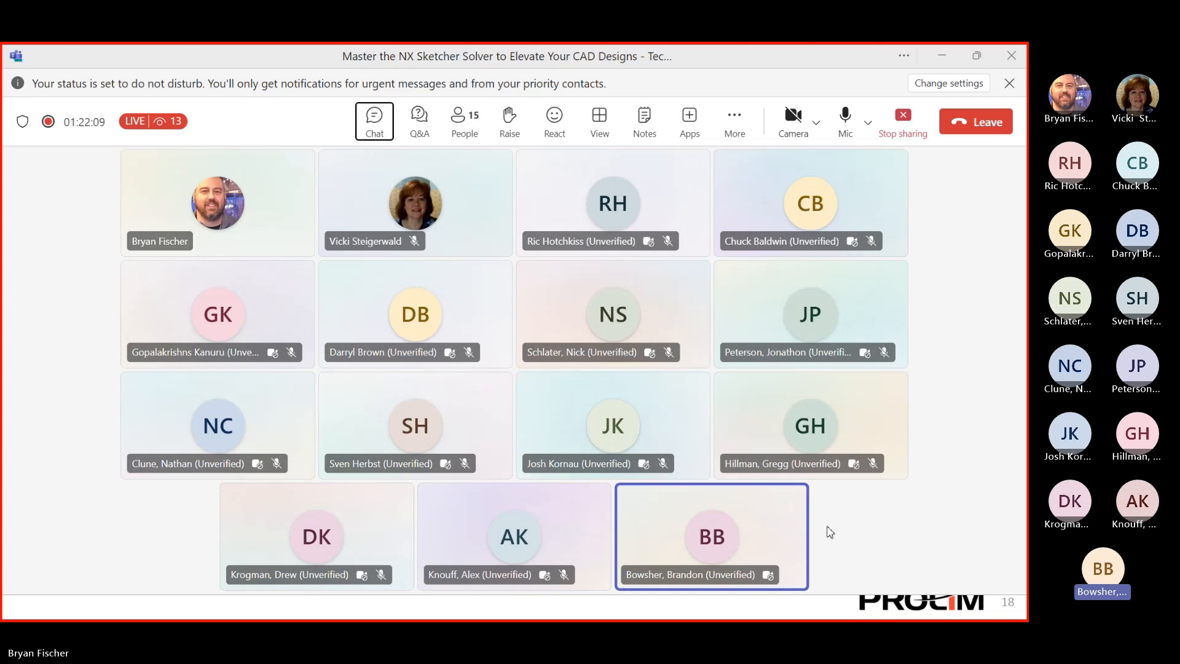
key("super")
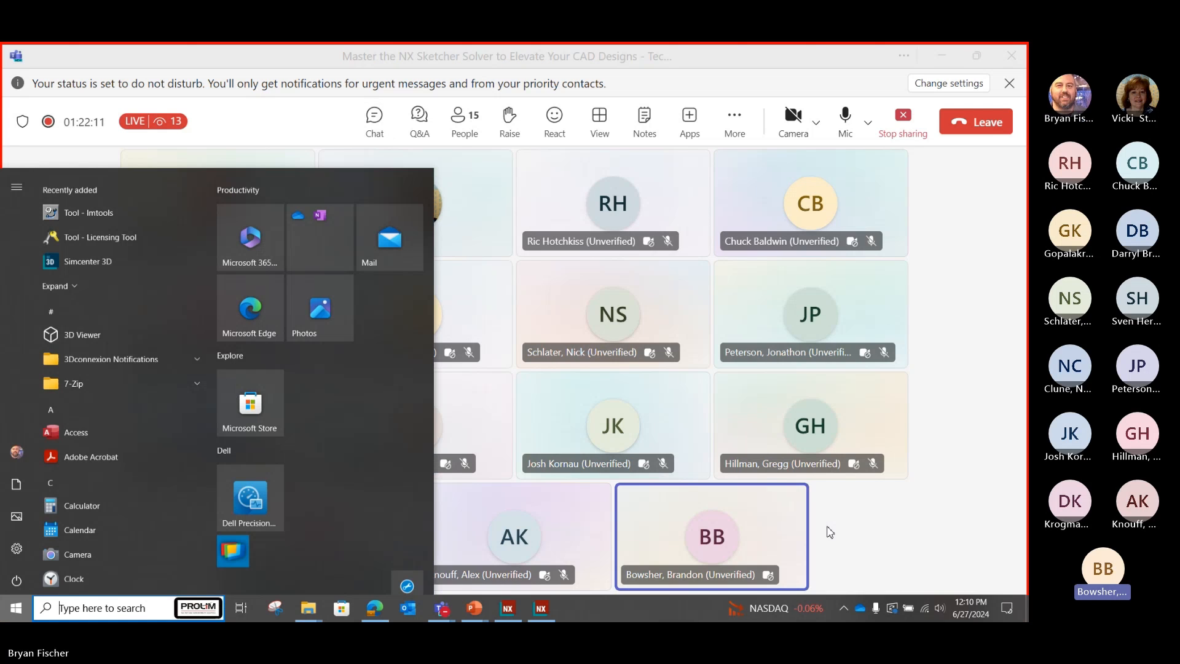
key("super")
key("super")
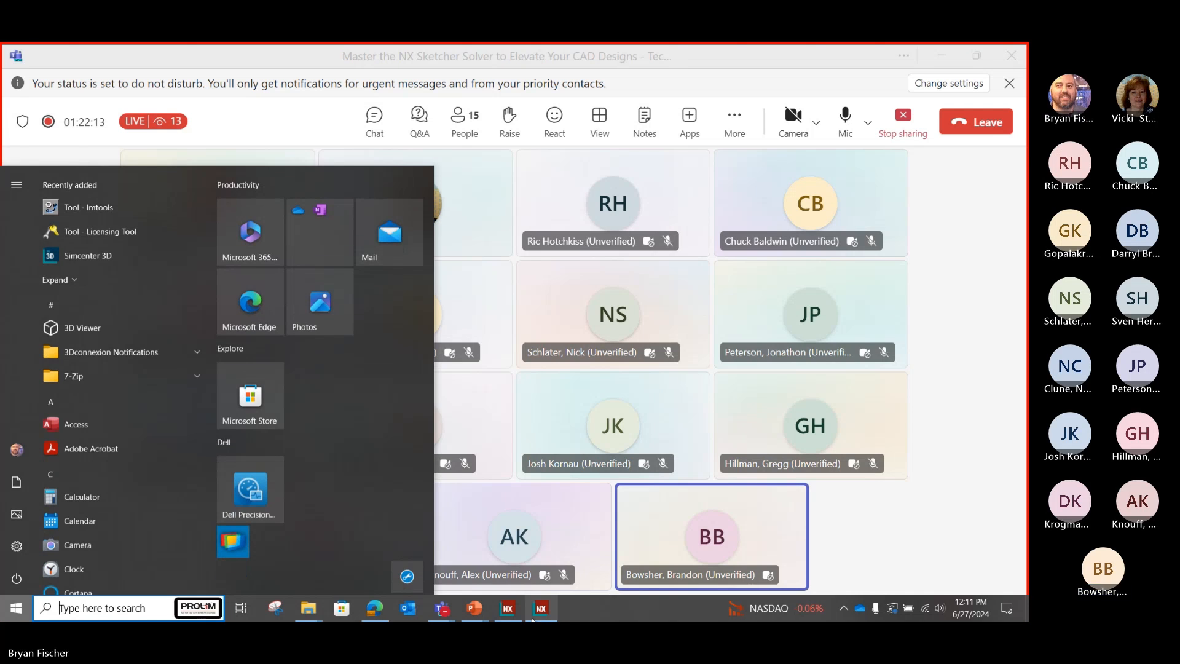
left_click(542, 611)
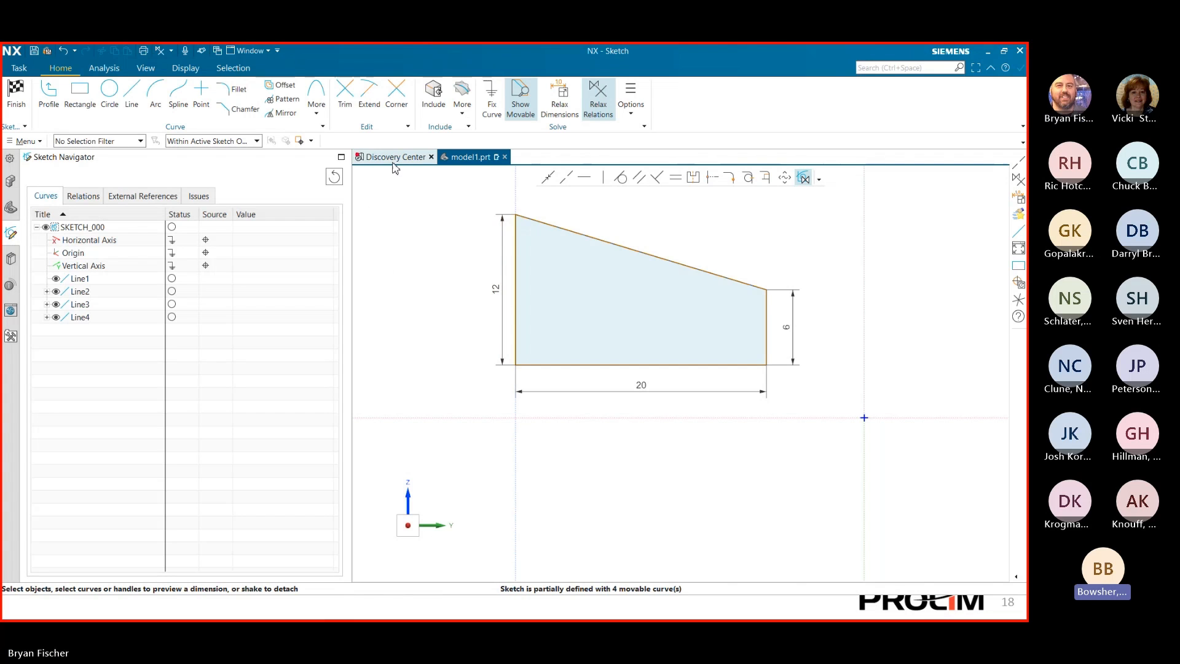
- Finish the sketch and switch to the Discovery Center
left_click(16, 97)
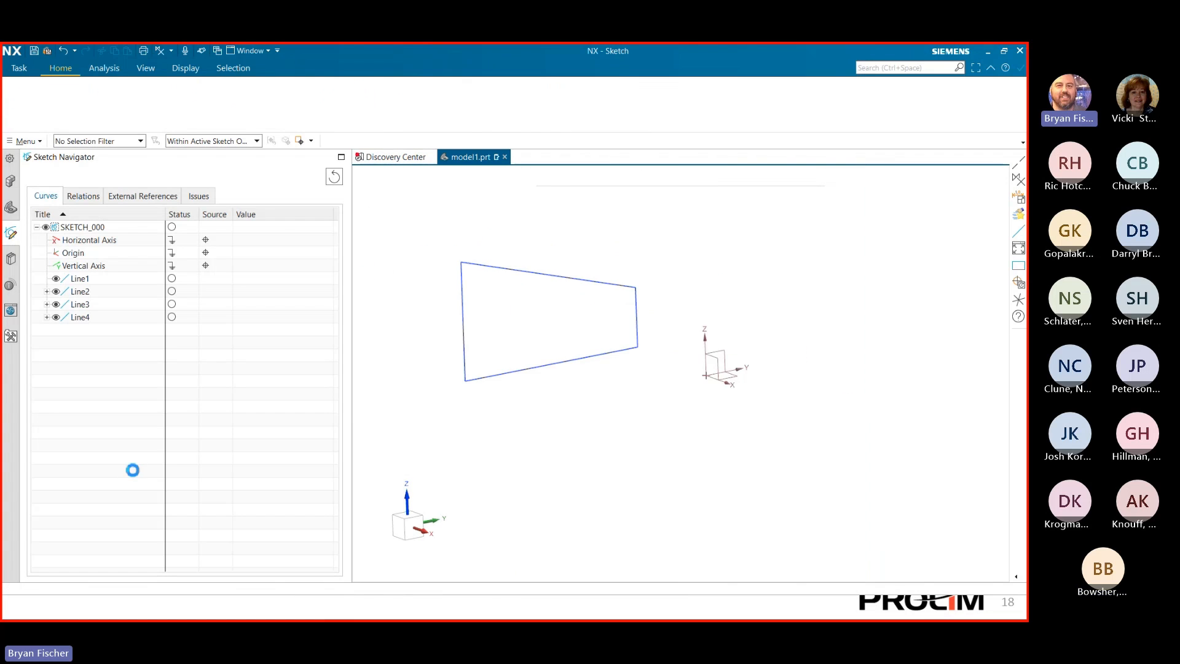
left_click(393, 157)
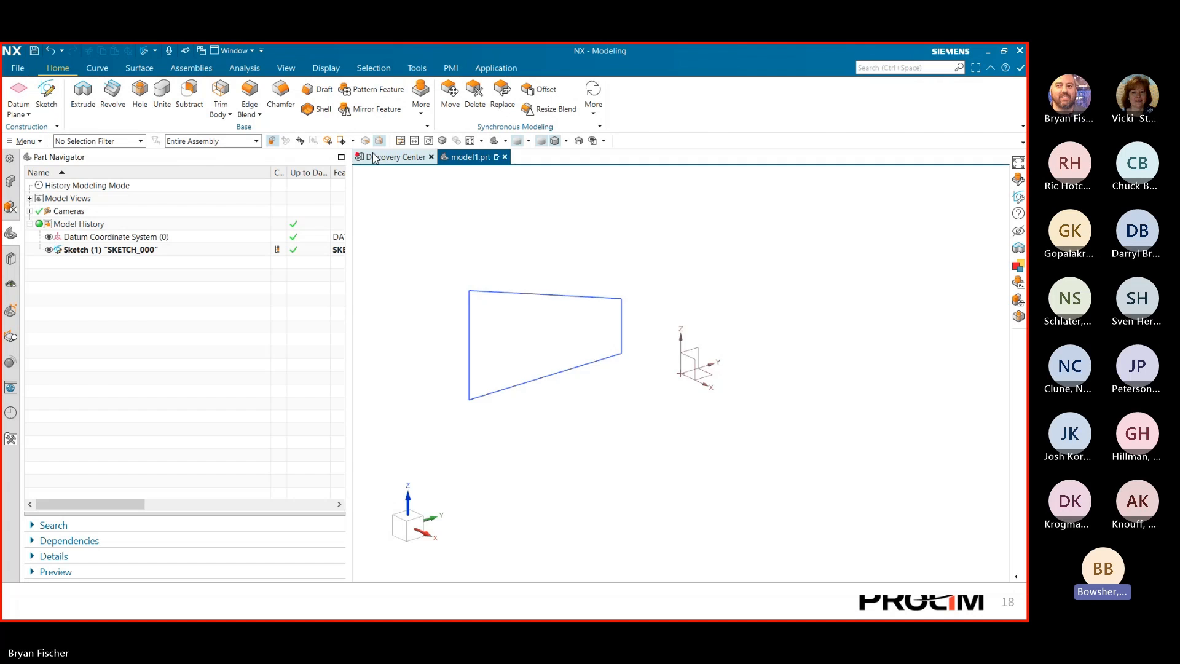
- Show the What's New list for changes since NX 2007 and filter its Area column by "sketch"
left_click(494, 193)
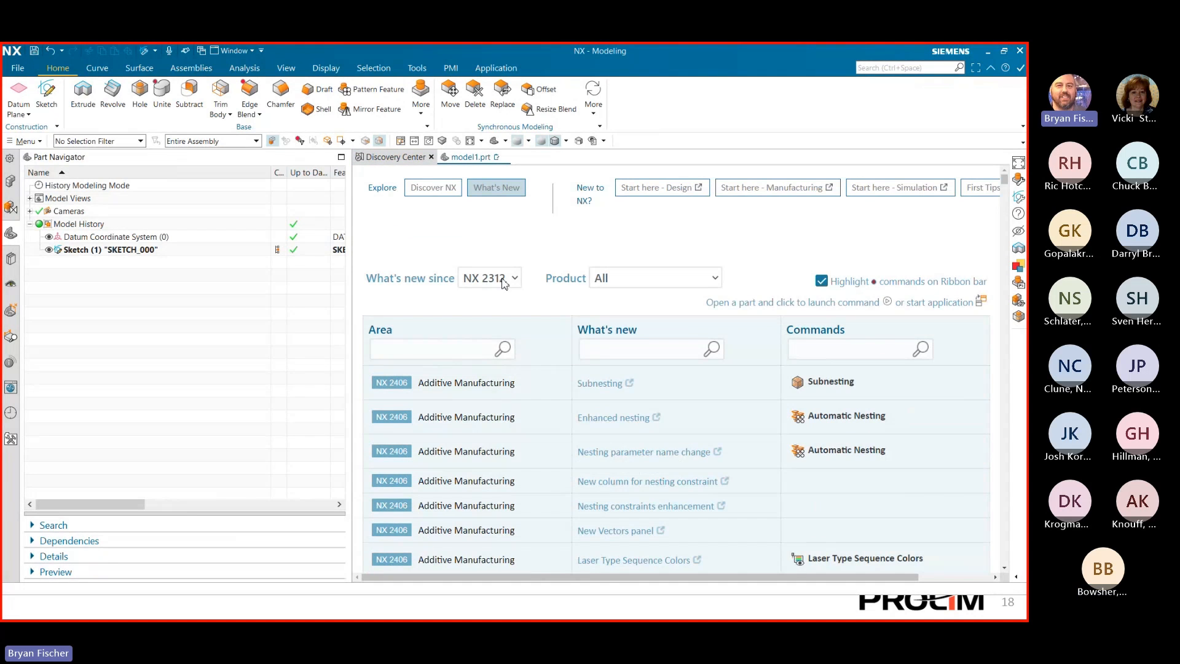
left_click(497, 279)
left_click(501, 361)
left_click(457, 352)
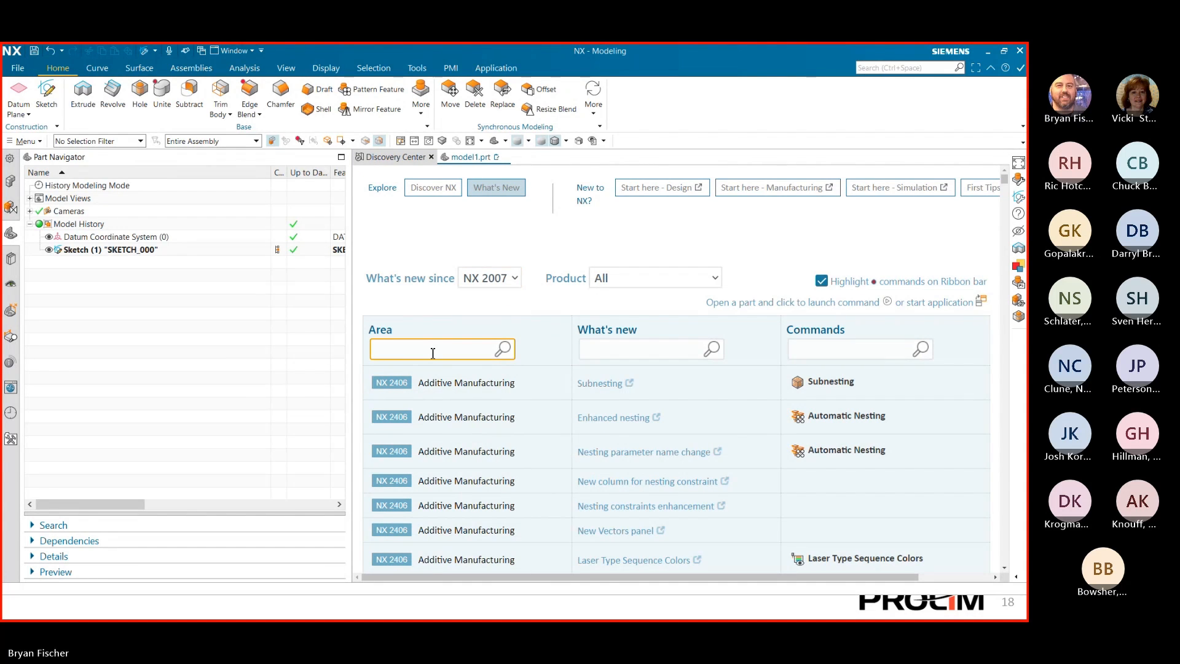
type("sketch")
- Look through the listed sketch enhancements and open the NX 2212 article "Improved coincident relation processing"
scroll(482, 400, "down", 2)
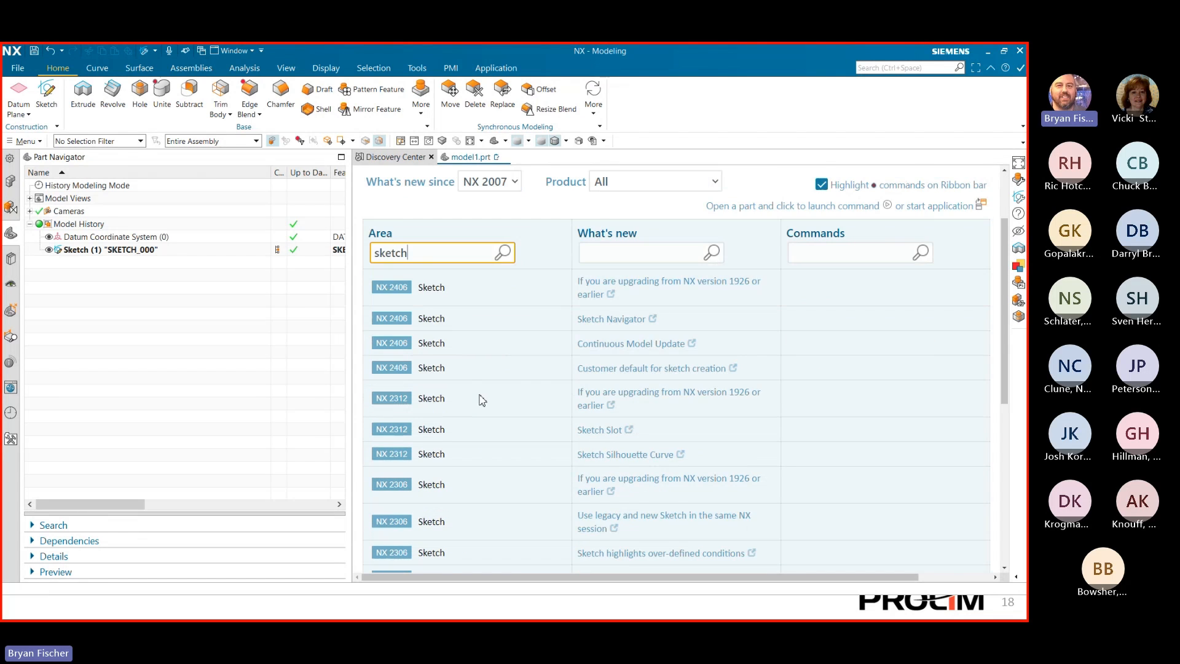
scroll(547, 372, "down", 3)
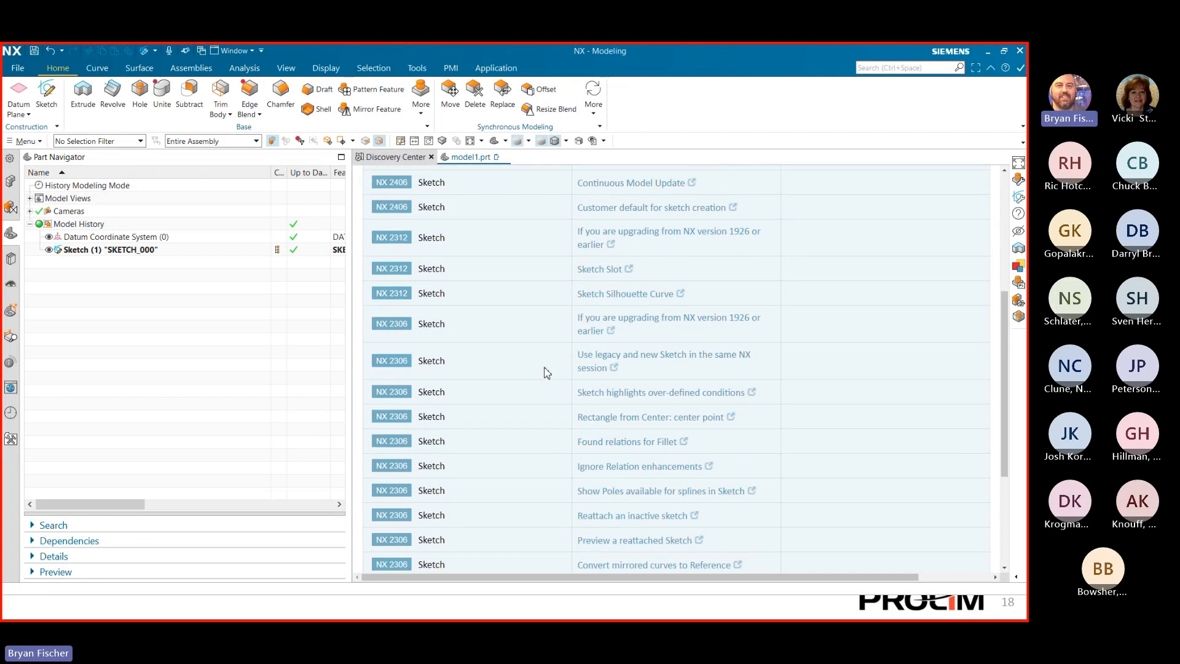
scroll(547, 372, "down", 2)
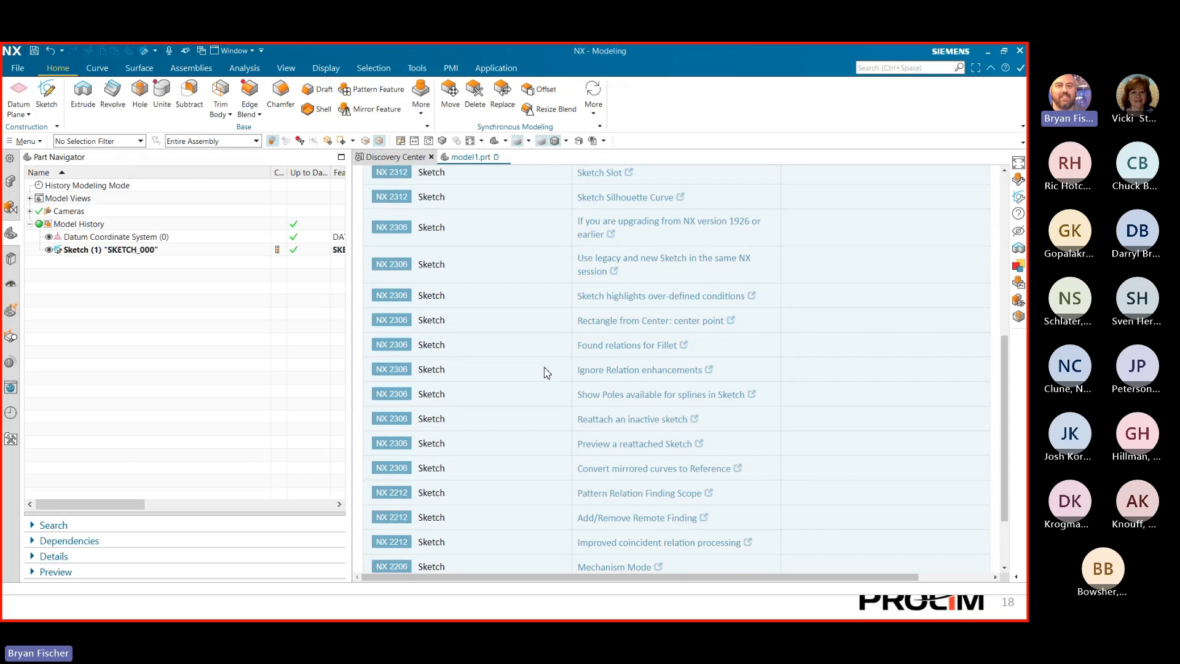
scroll(545, 372, "down", 1)
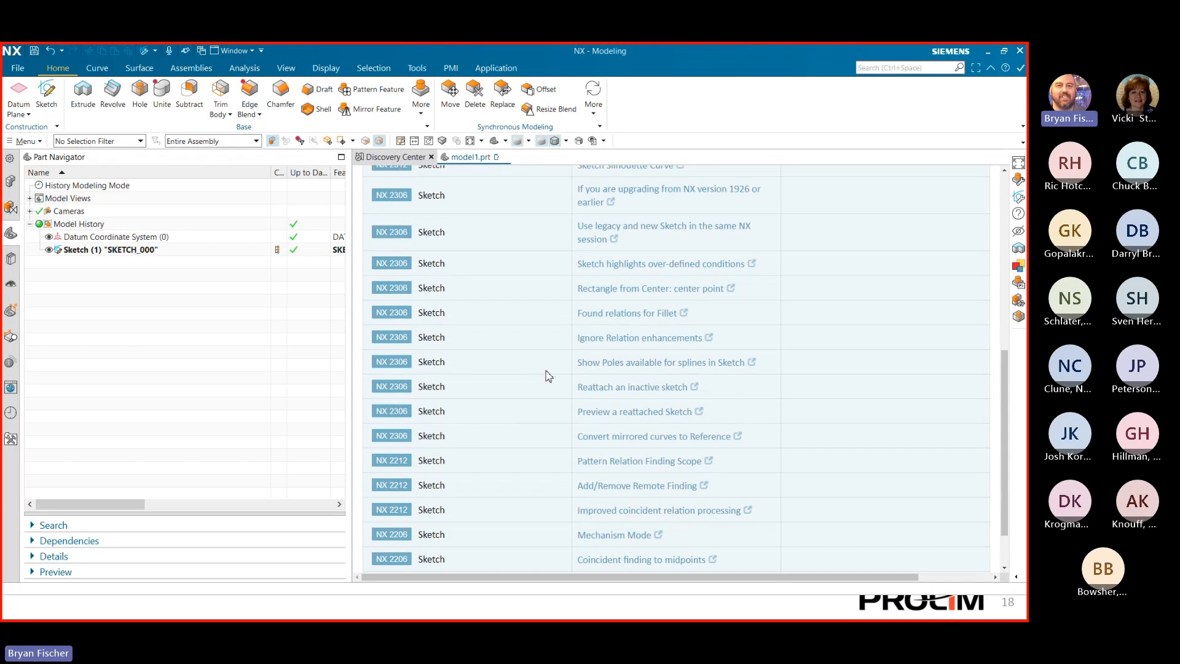
mouse_move(686, 518)
mouse_move(596, 517)
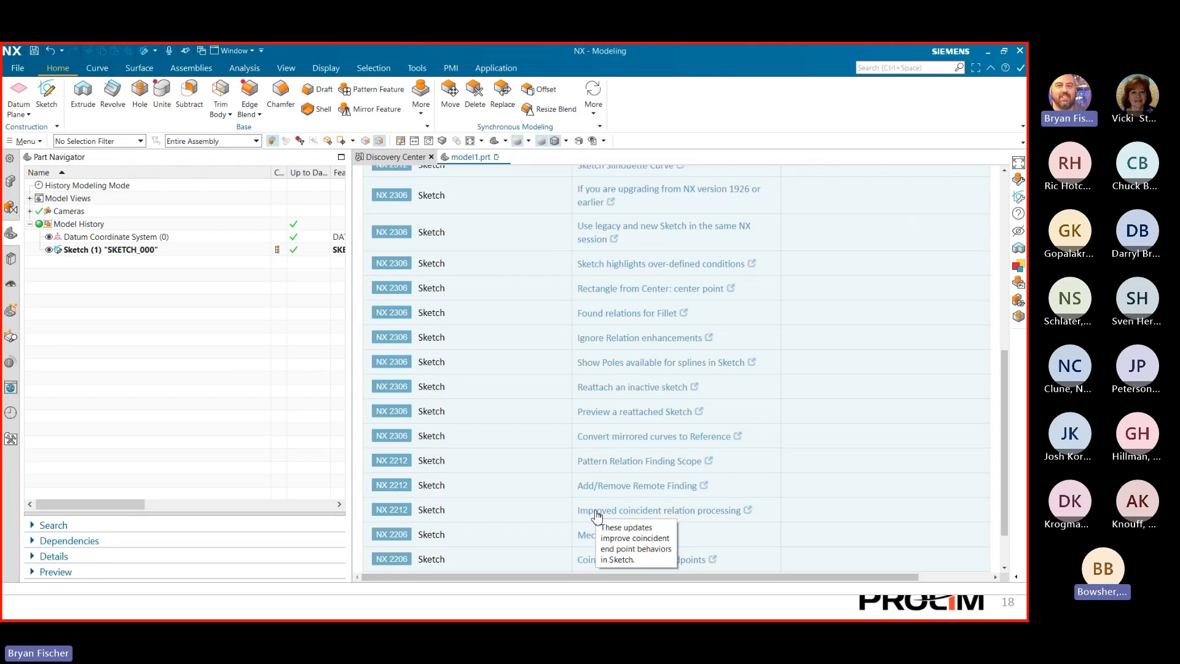
left_click(596, 512)
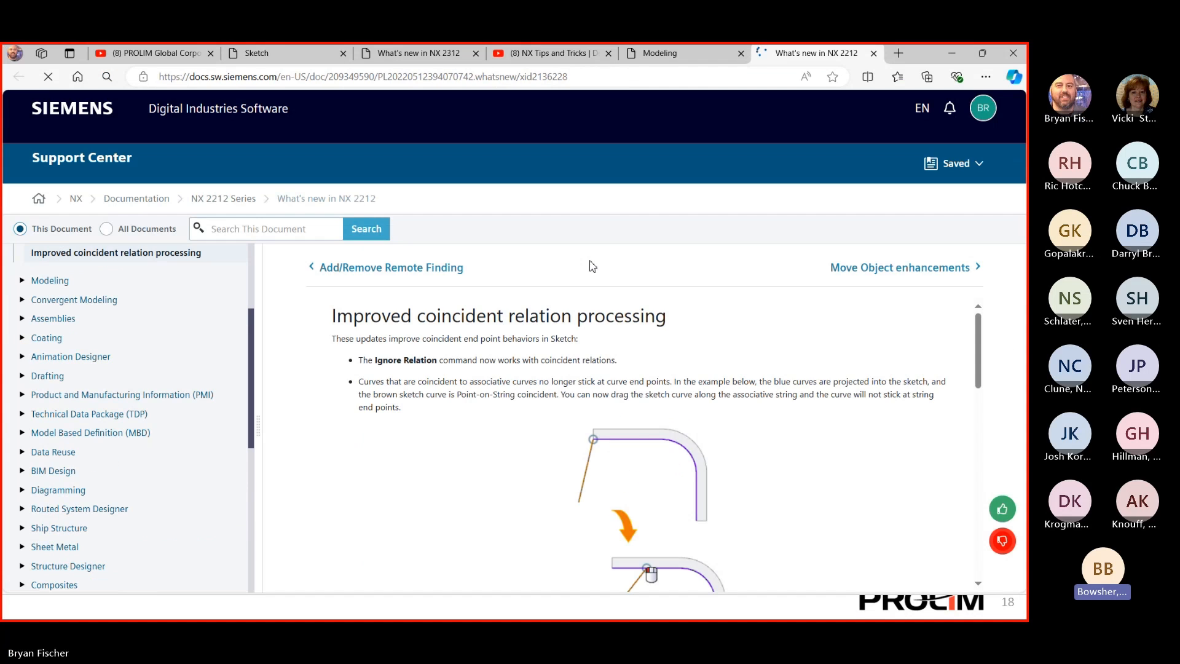
- Read the coincident relation article through to its end, close its page and return to NX
scroll(525, 467, "down", 1)
scroll(525, 467, "up", 1)
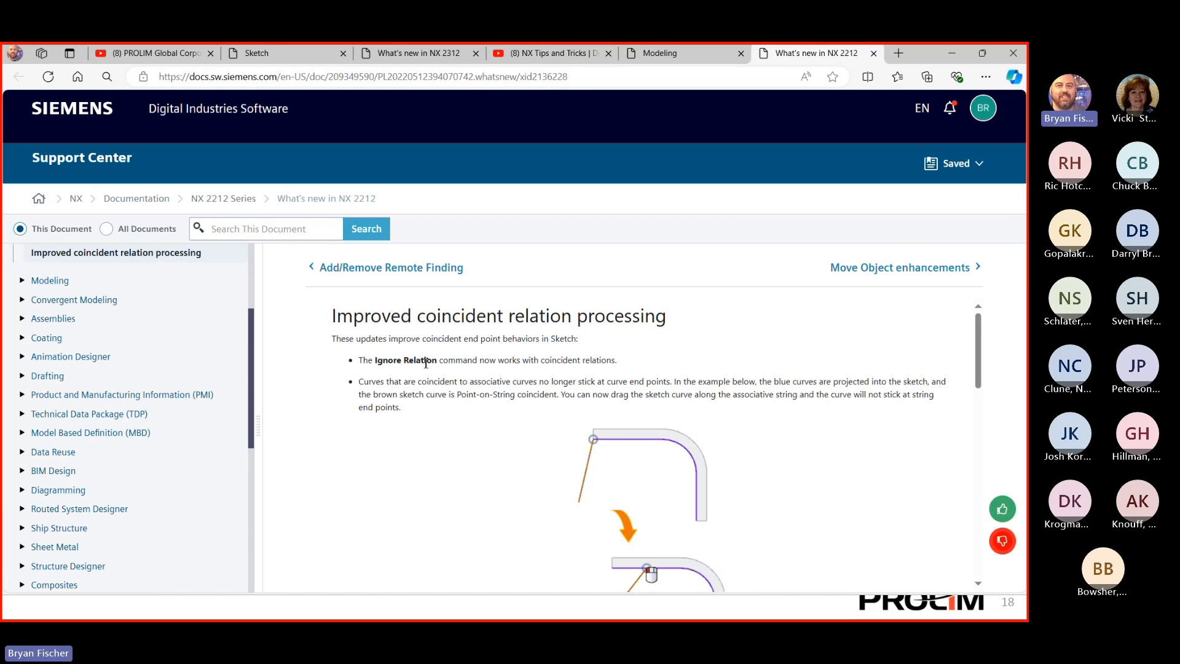
scroll(467, 394, "down", 5)
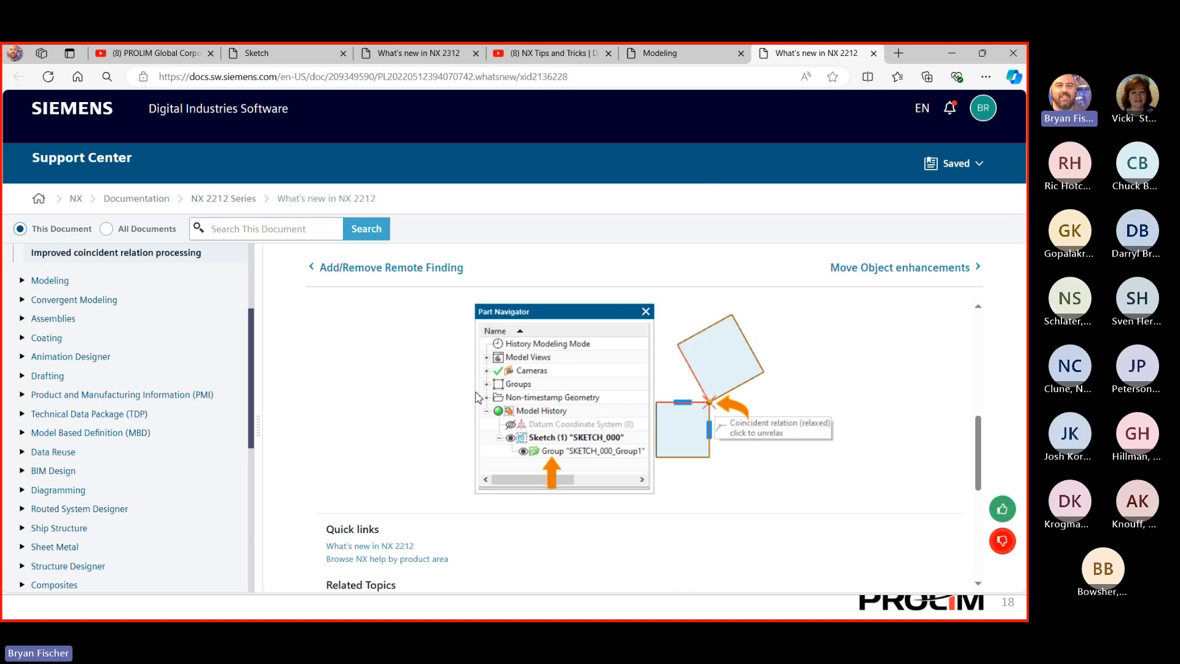
scroll(477, 397, "down", 5)
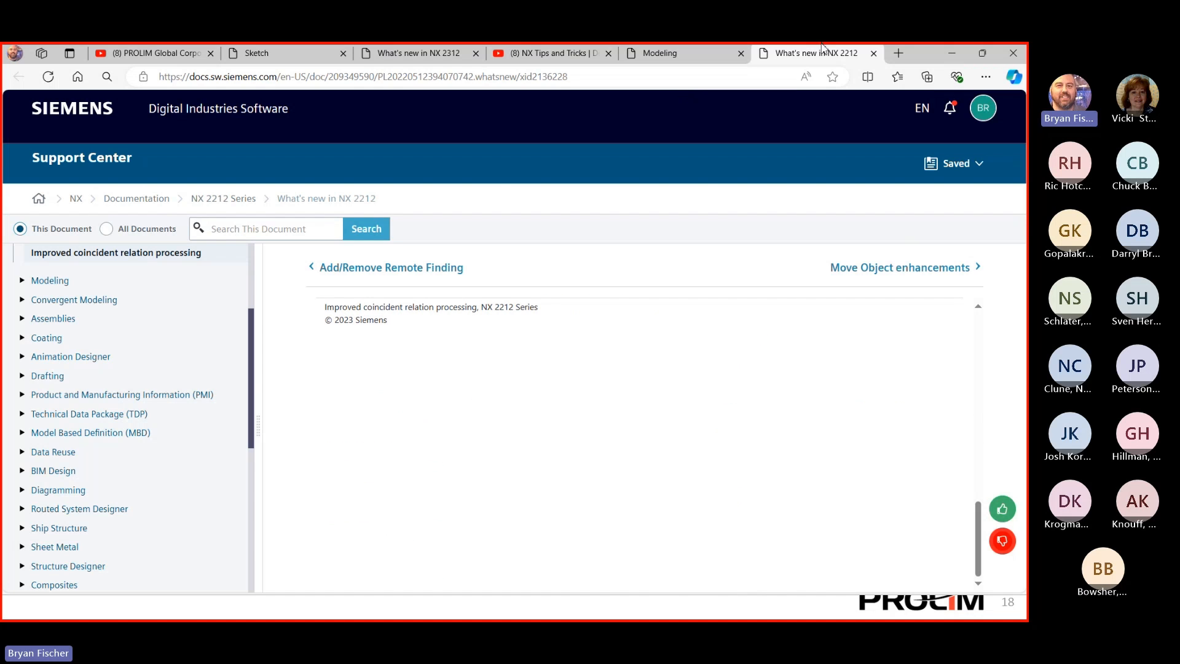
left_click(875, 54)
left_click(954, 54)
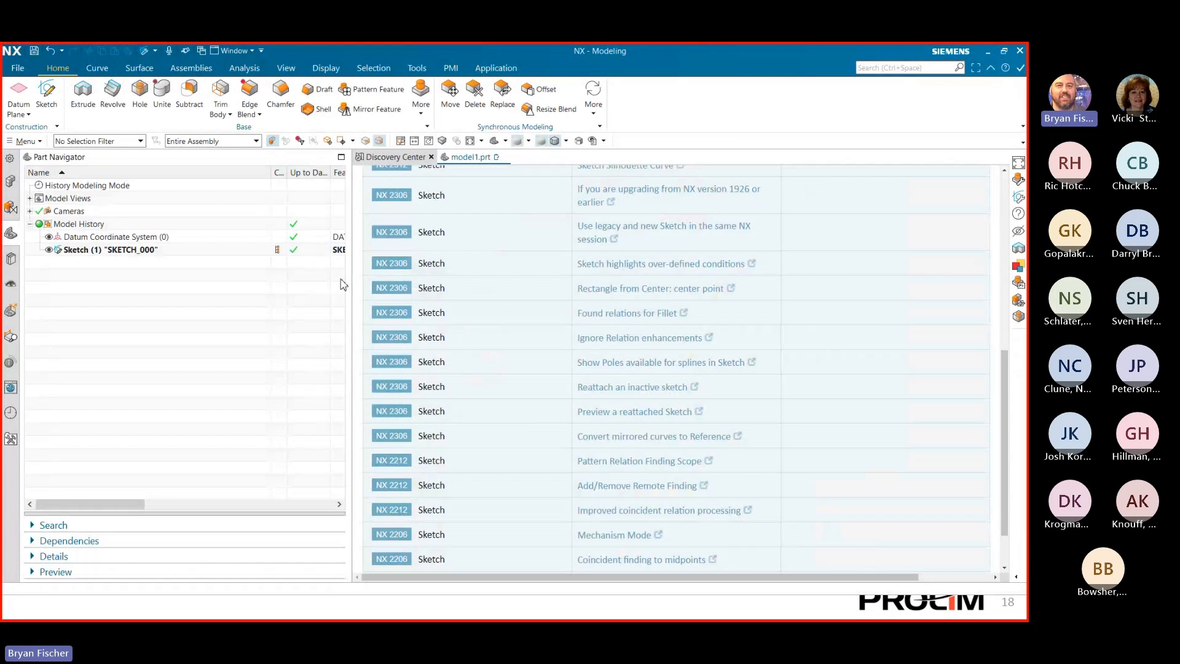
- Narrow the Part Navigator to widen the Discovery Center, and return to the beginning of the What's New page
left_click_drag(347, 287, 255, 295)
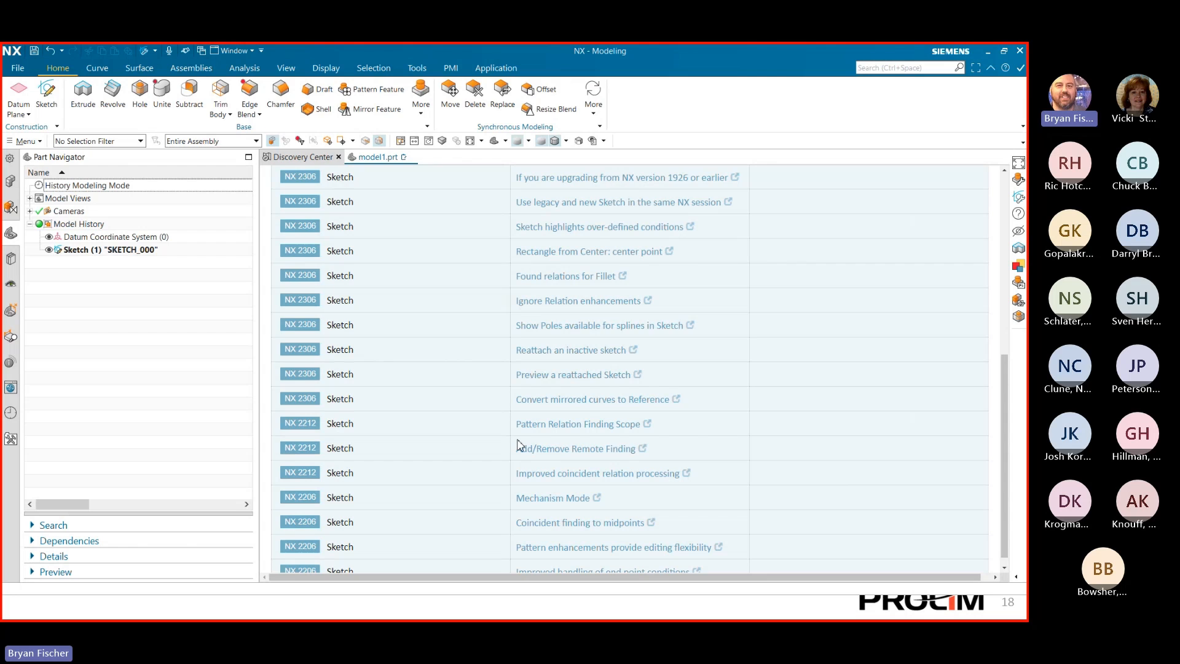
scroll(518, 473, "up", 3)
scroll(499, 462, "up", 10)
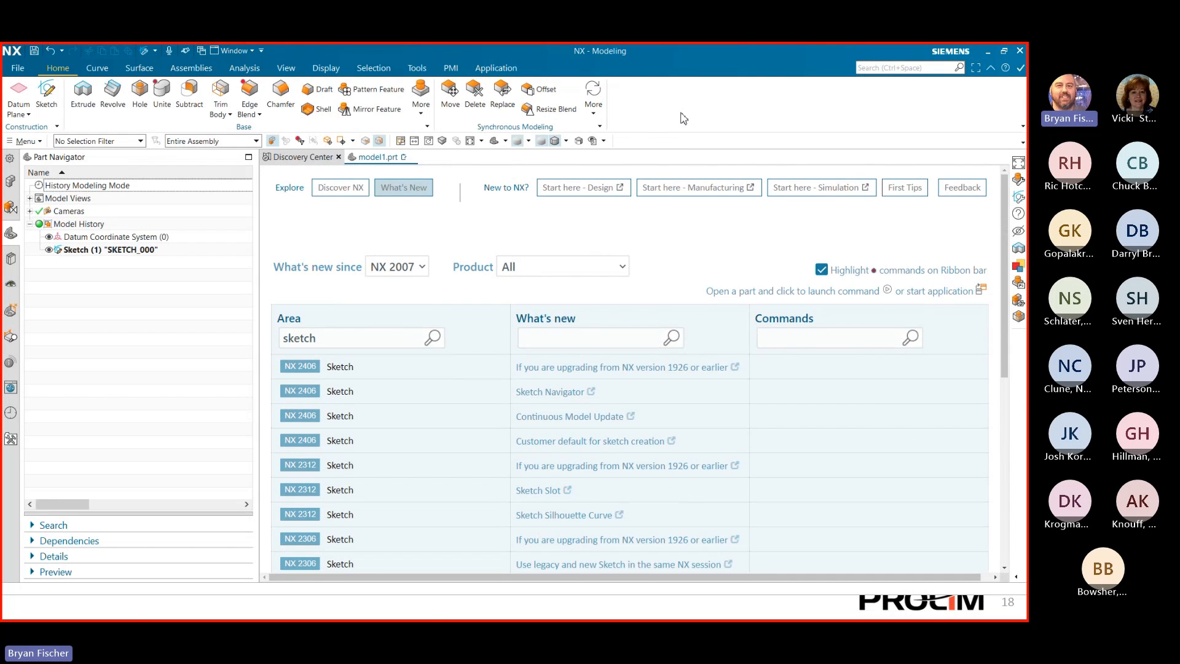
- Switch to the PowerPoint slide show and advance from the Create a Sketch slide to the Q & A slide
key("super")
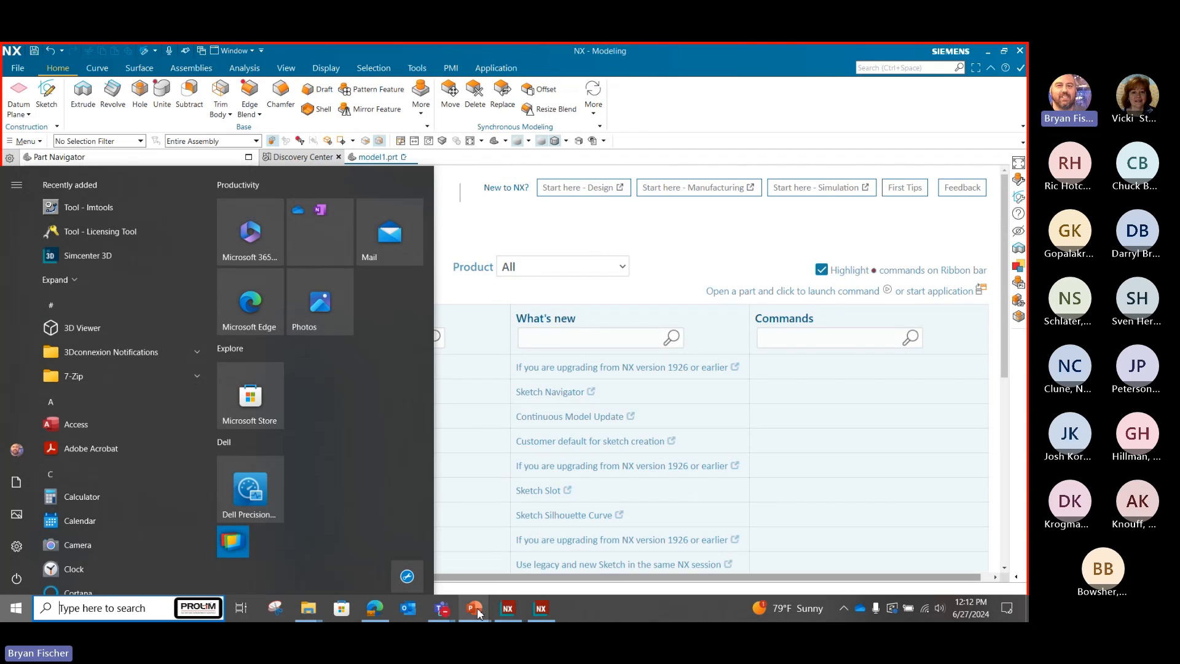
mouse_move(478, 614)
left_click(541, 547)
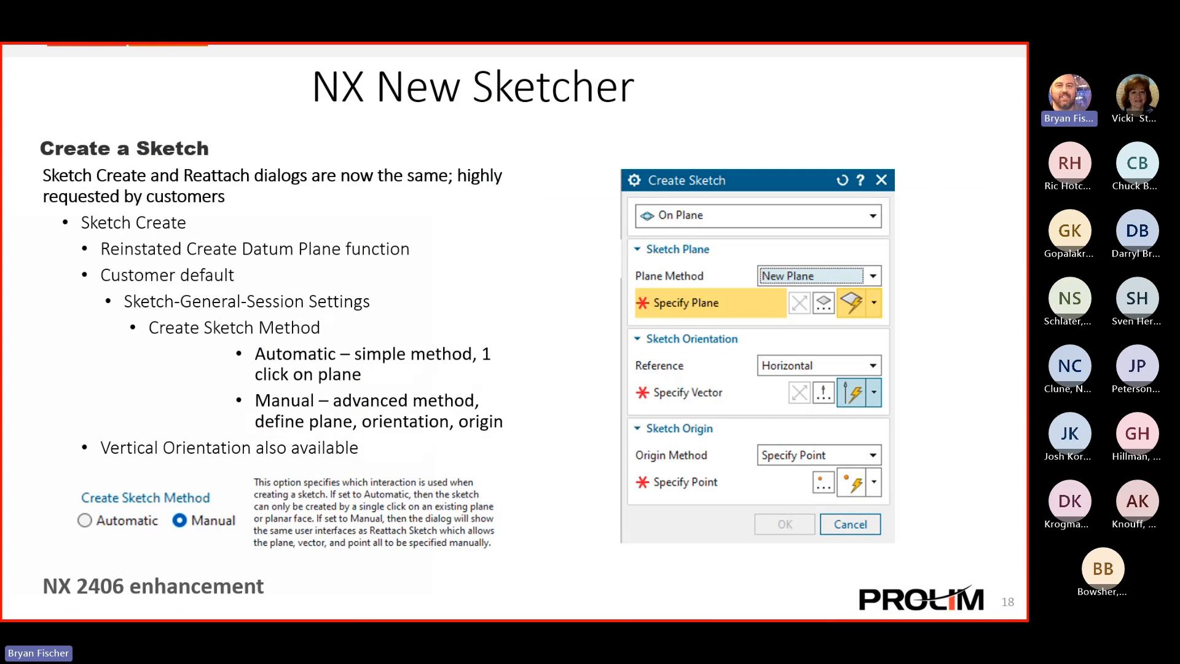
key("Right")
key("Right")
key("Right")
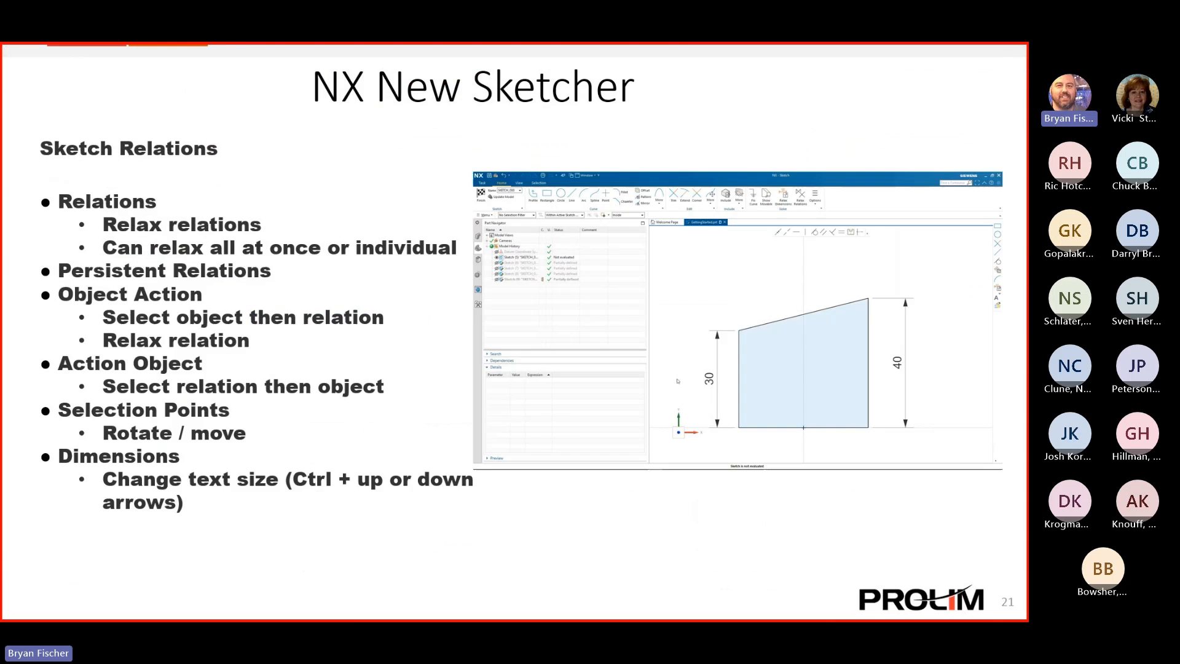
key("Right")
key("Right")
key("Right")
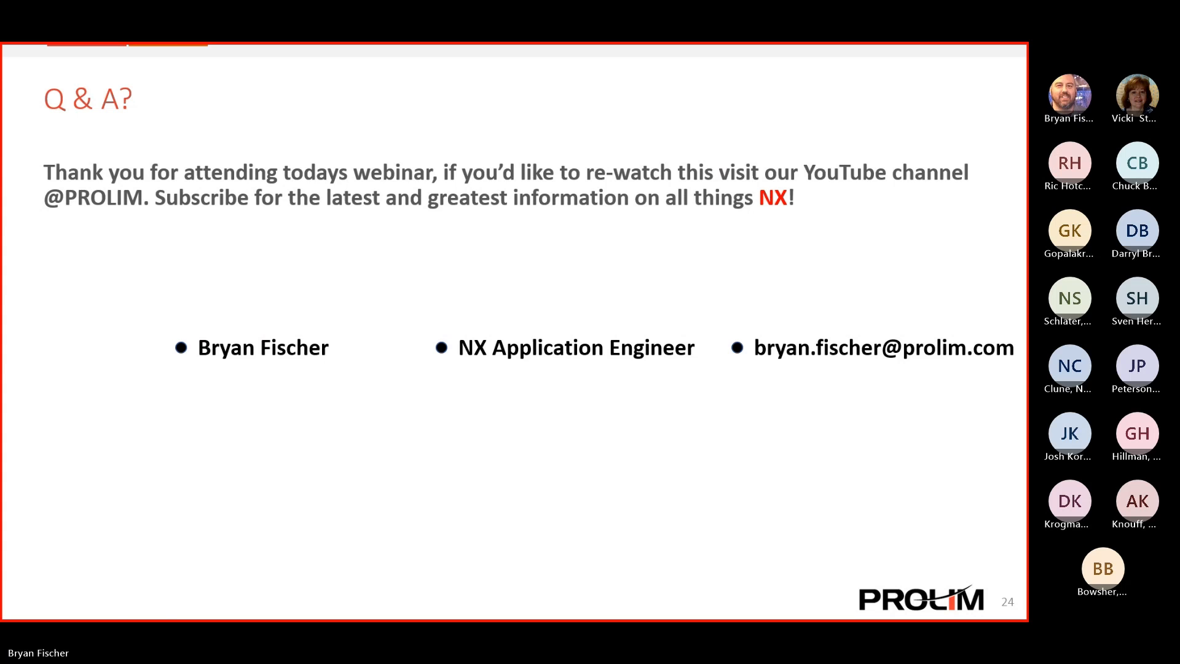
- Switch from the slide show to the Teams meeting window to look over the attendees
key("super")
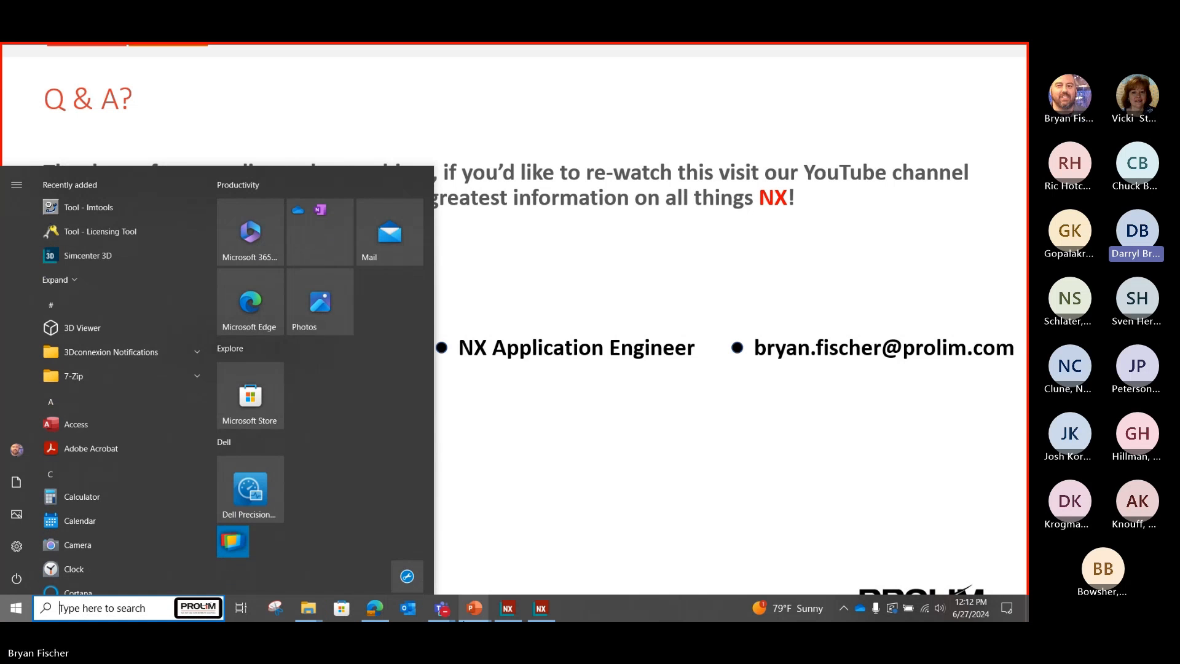
mouse_move(441, 608)
left_click(450, 574)
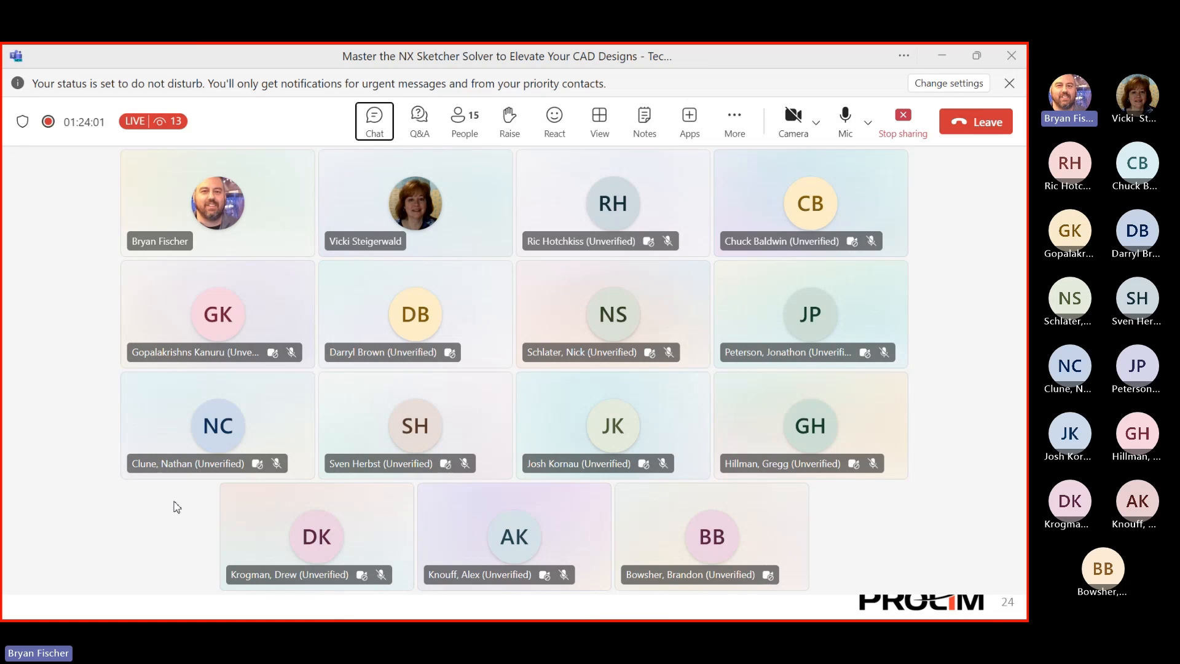
key("super")
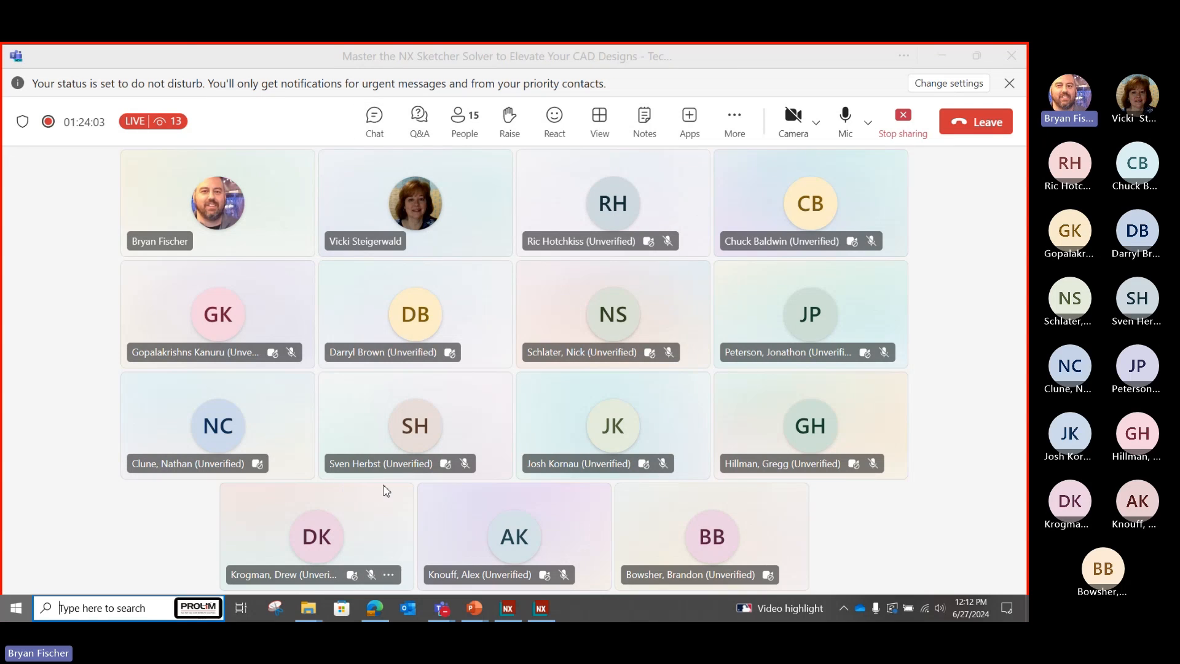